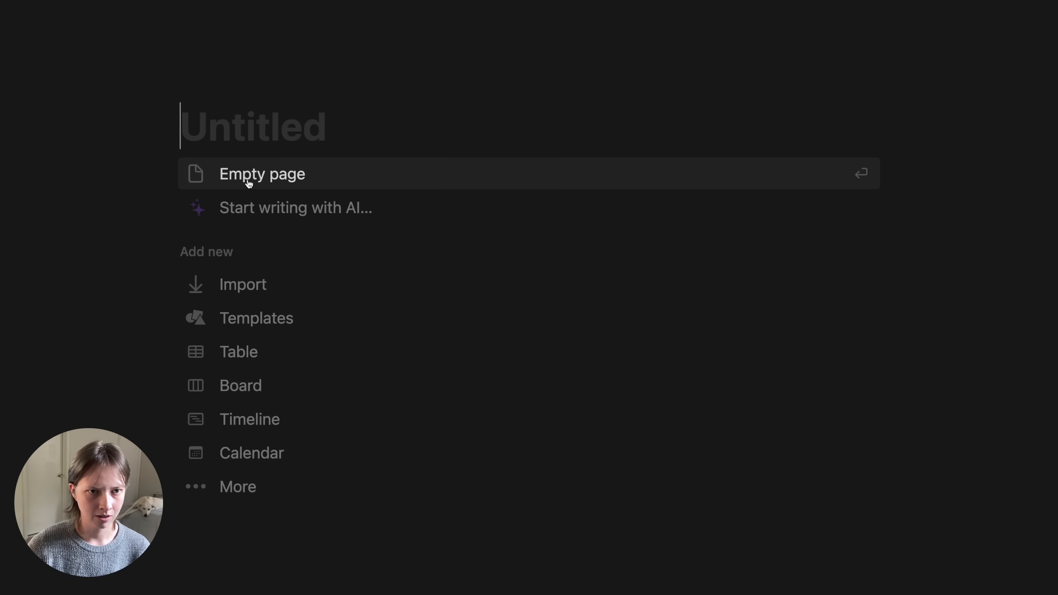
# - Title the page 'Capture' and convert it into a new, empty table database
pyautogui.write('Capture')
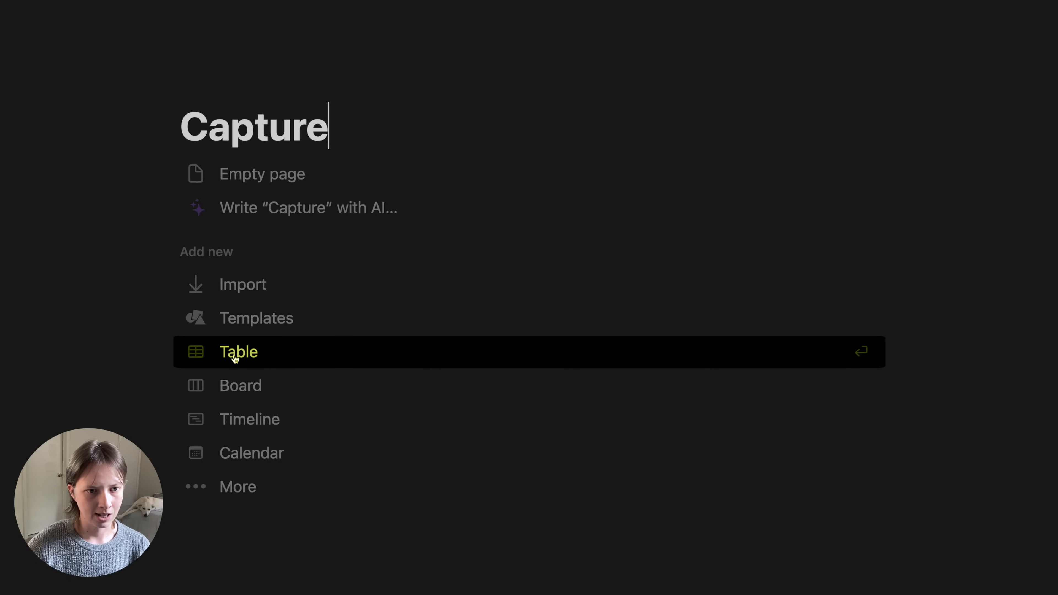
pyautogui.click(343, 354)
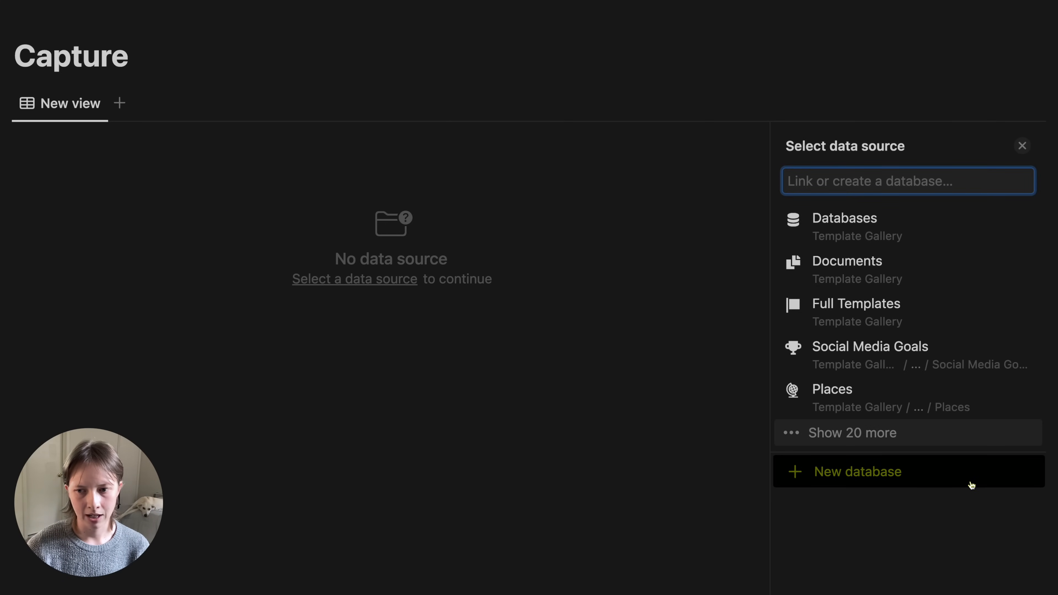
pyautogui.click(971, 486)
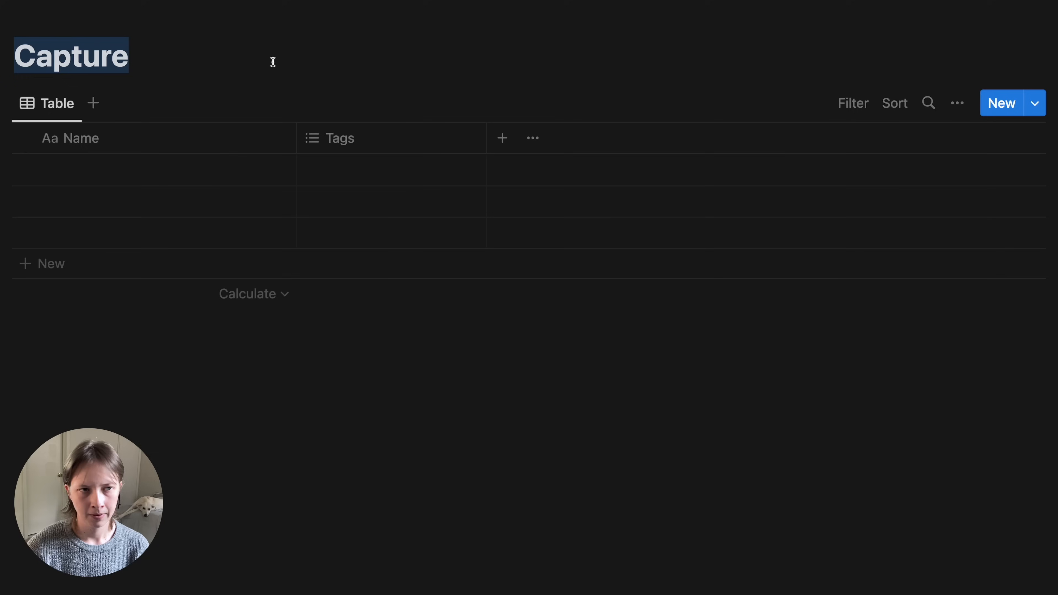
# - Set the Capture page icon to 'circle dashed' from the Icons set
pyautogui.click(197, 49)
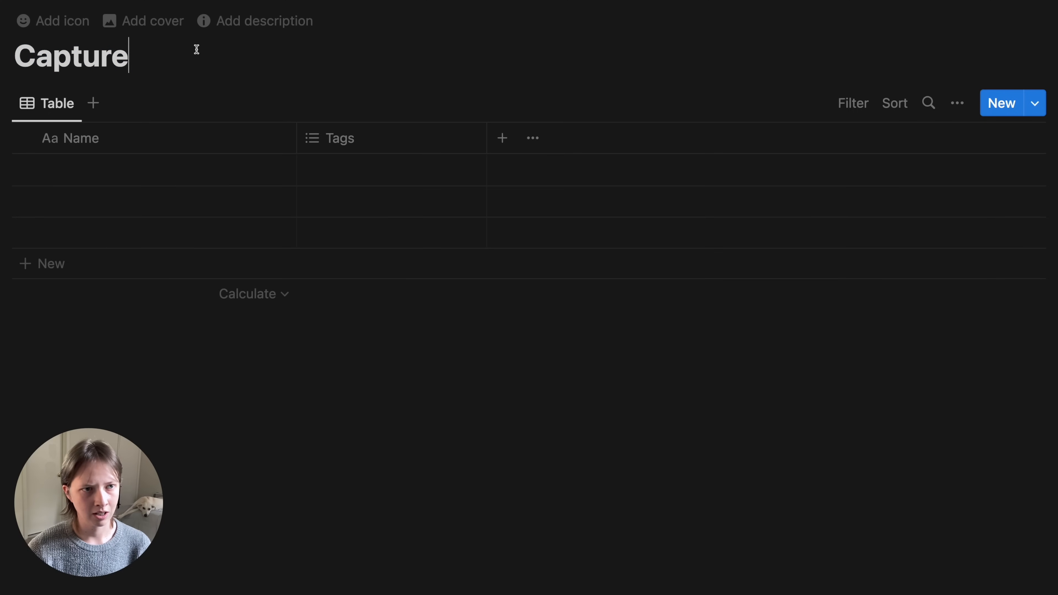
pyautogui.click(50, 33)
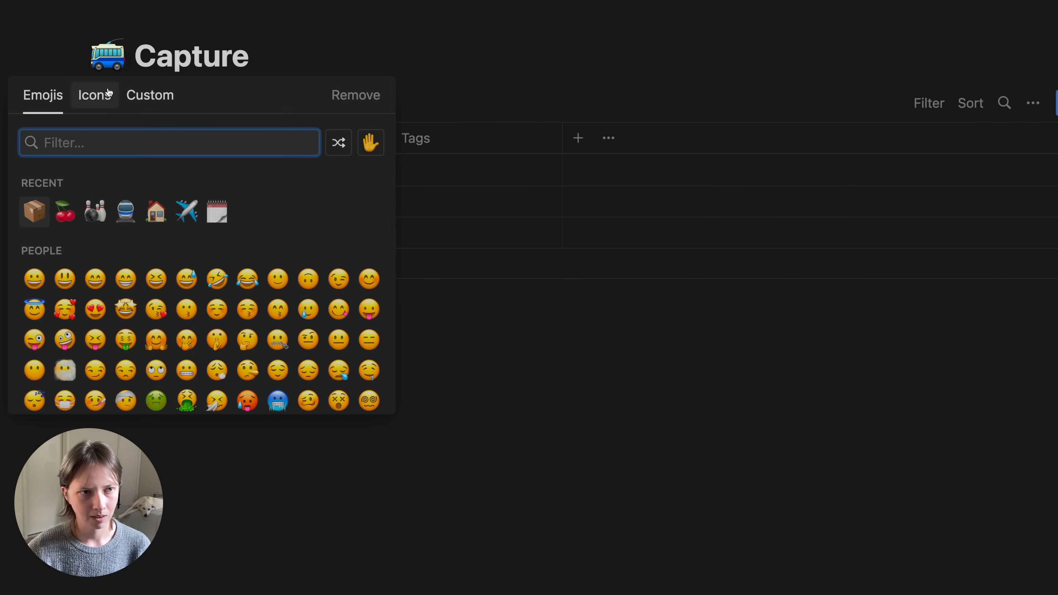
pyautogui.click(108, 92)
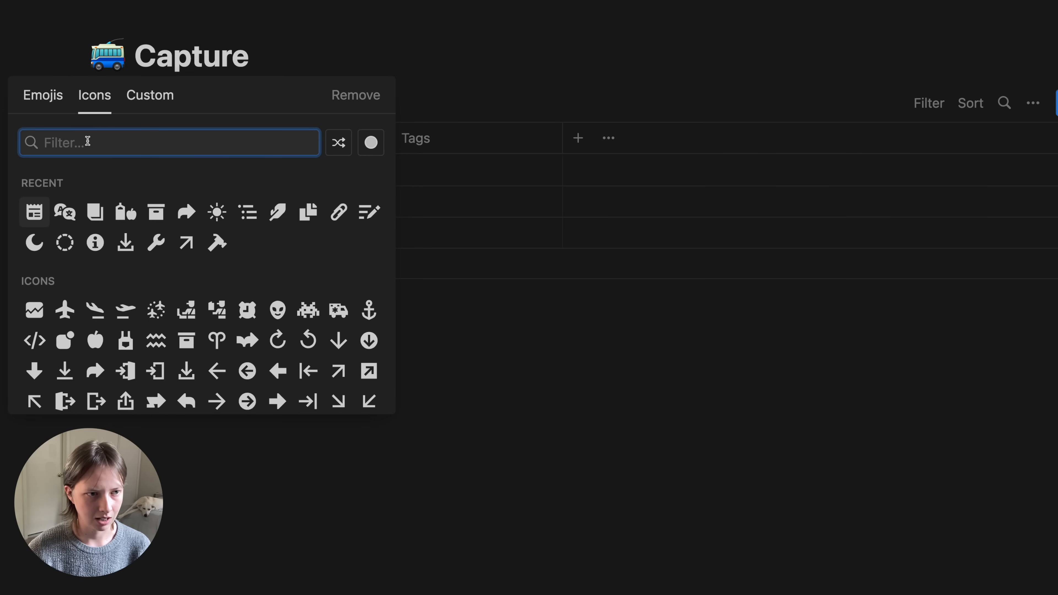
pyautogui.click(59, 249)
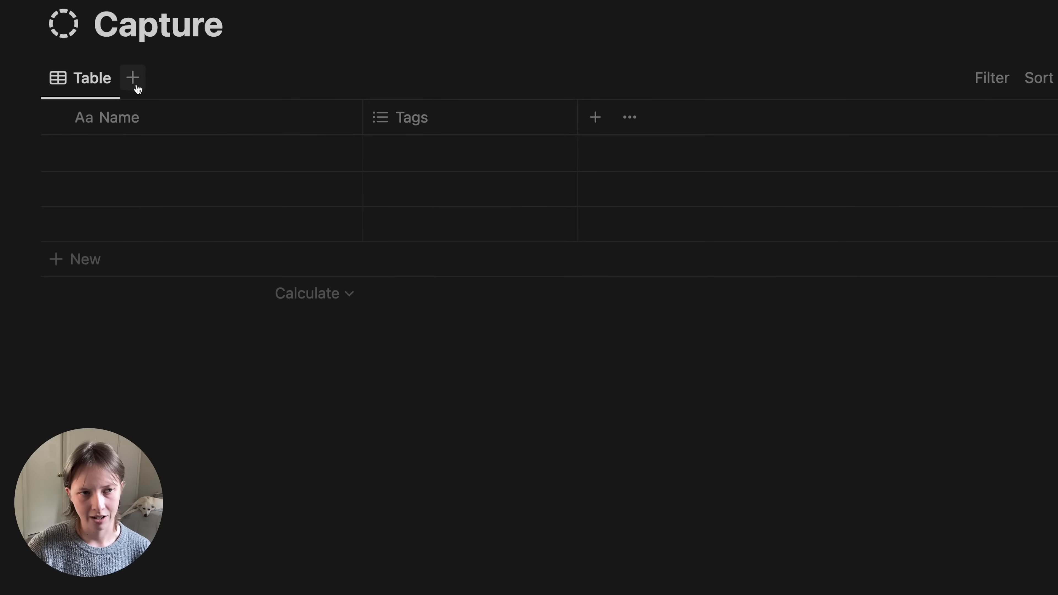
# - Rename the table view to 'Active' and give it the sun icon
pyautogui.click(94, 86)
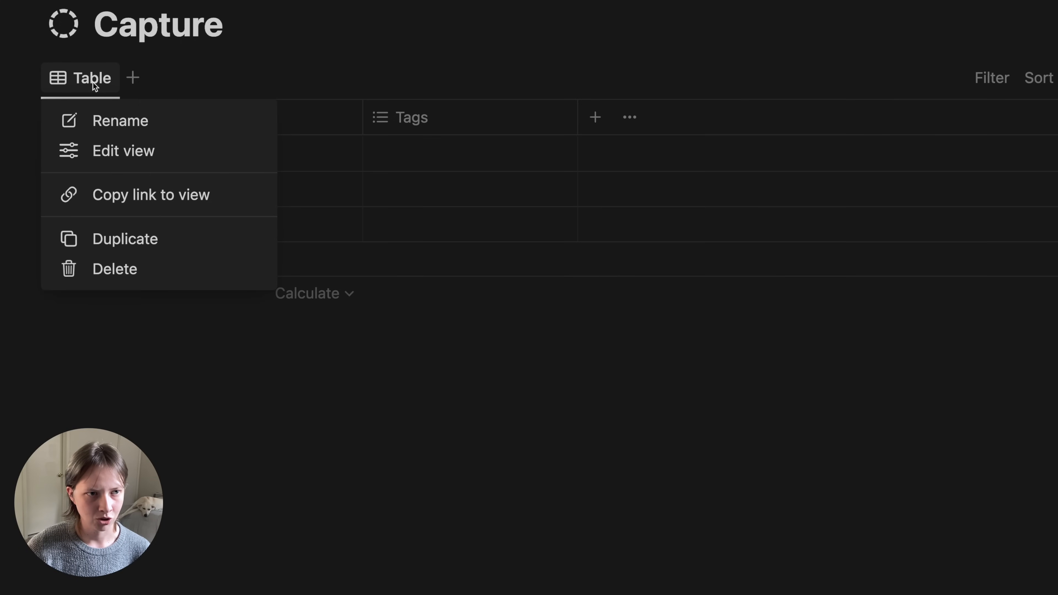
pyautogui.click(112, 129)
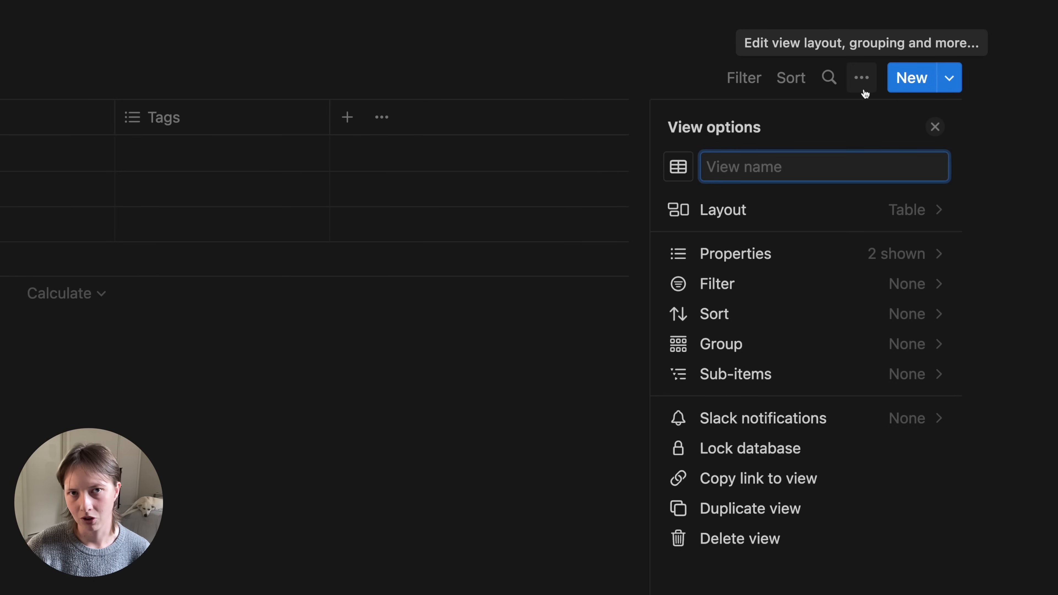
pyautogui.write('Ac')
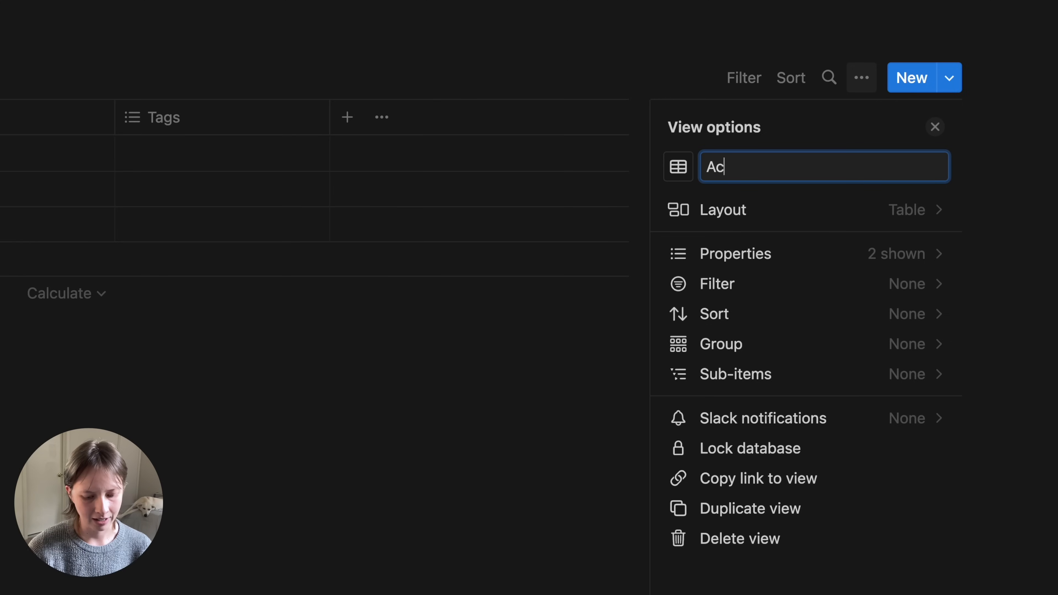
pyautogui.write('tive')
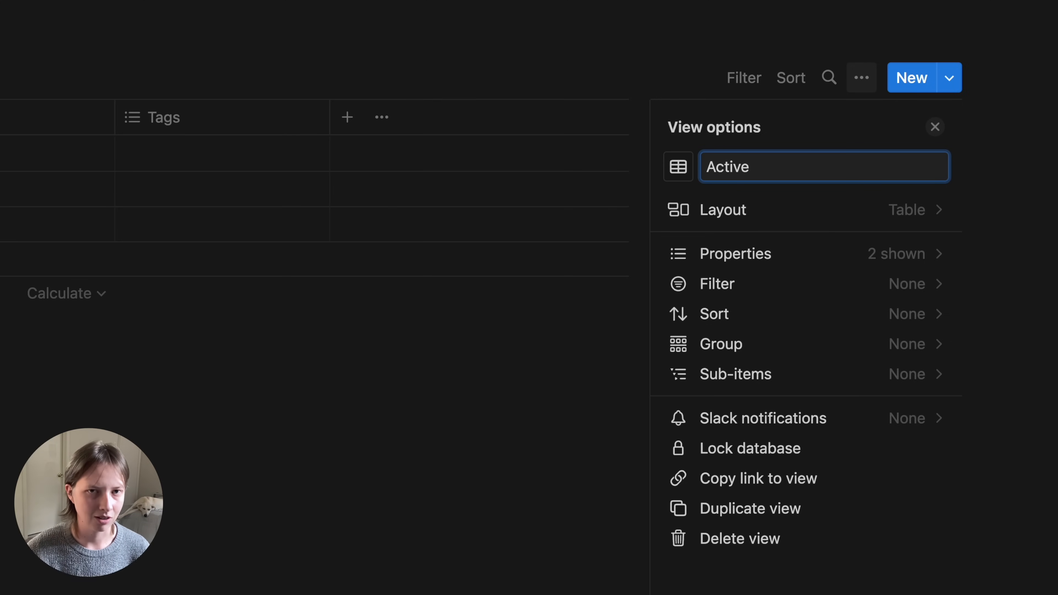
pyautogui.click(675, 173)
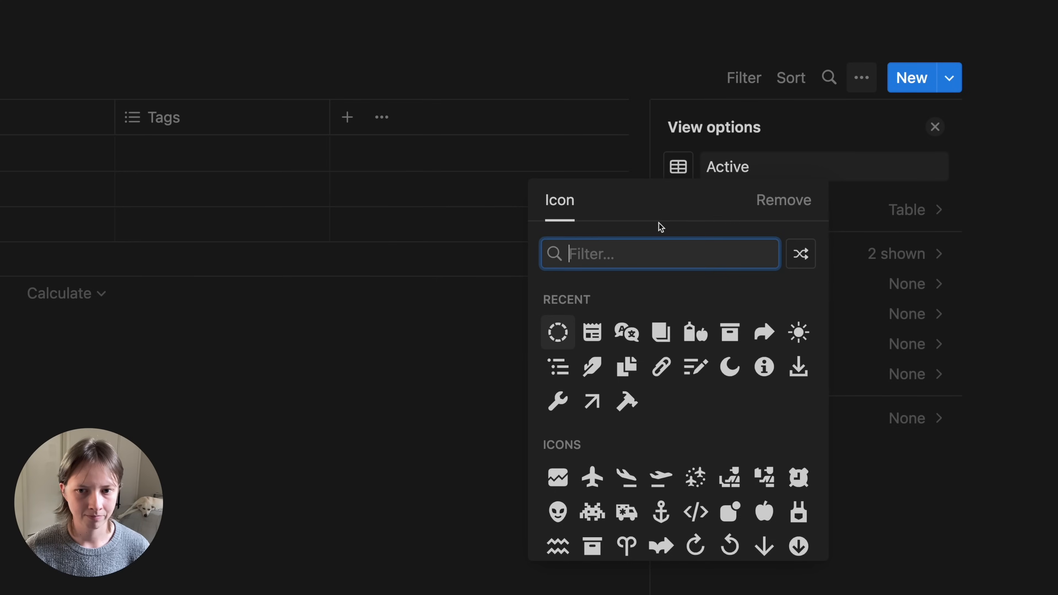
pyautogui.write('sun')
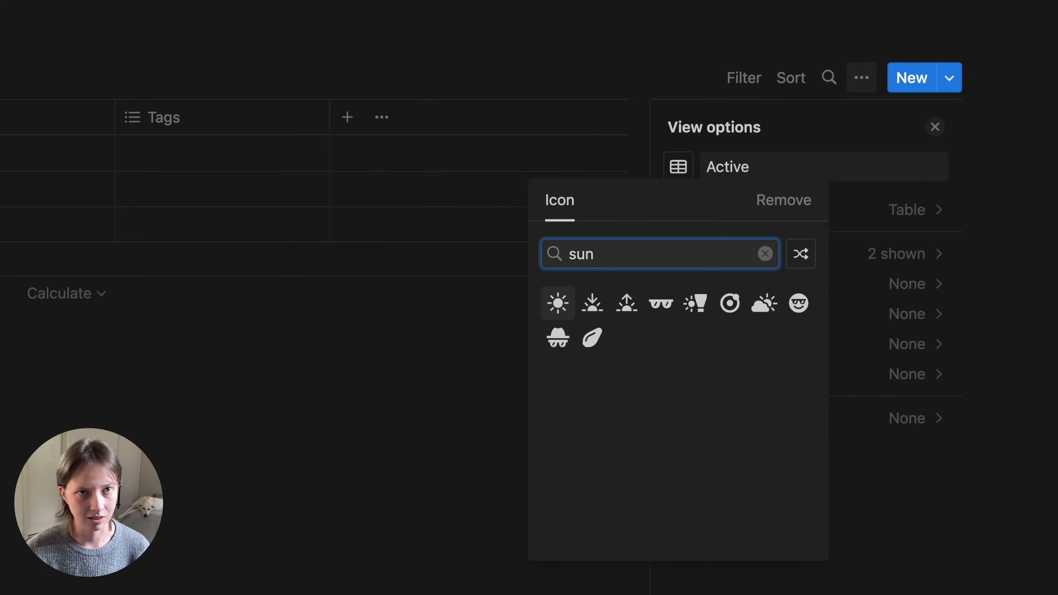
pyautogui.click(560, 308)
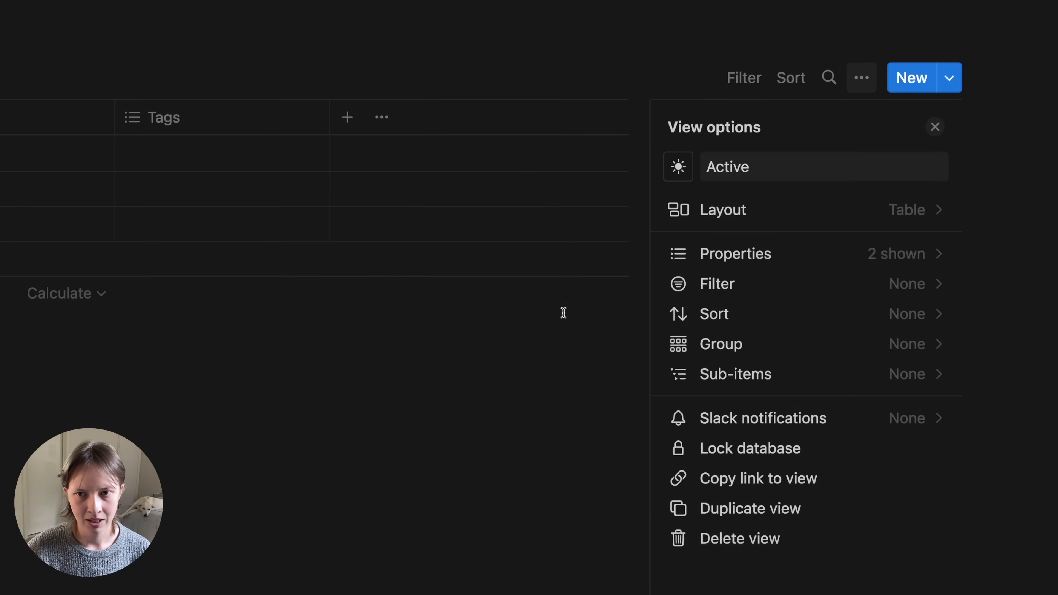
pyautogui.click(365, 424)
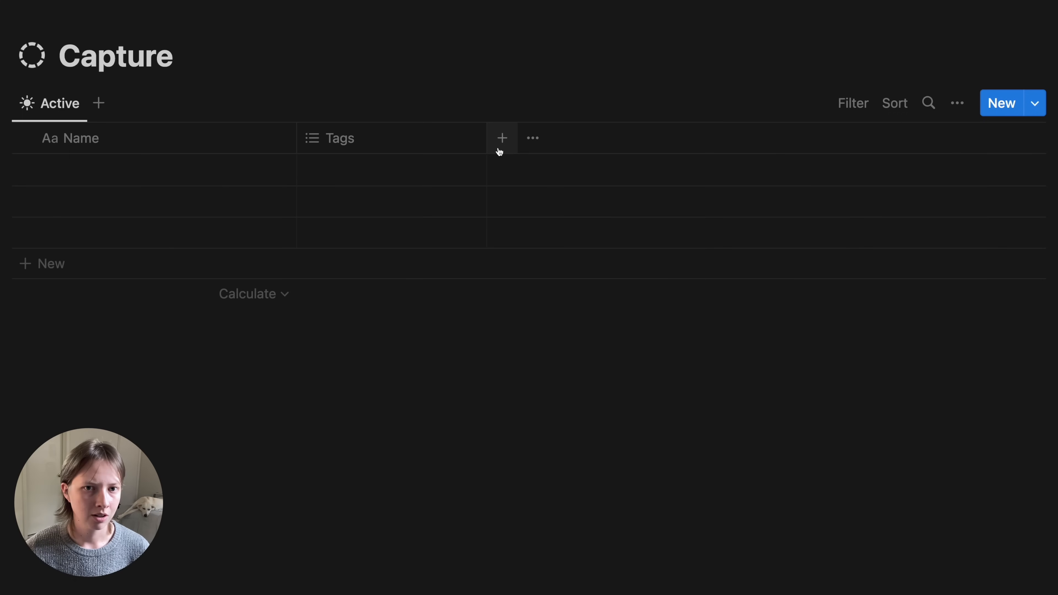
# - Add a Select property named 'Type' to the Capture table
pyautogui.click(501, 149)
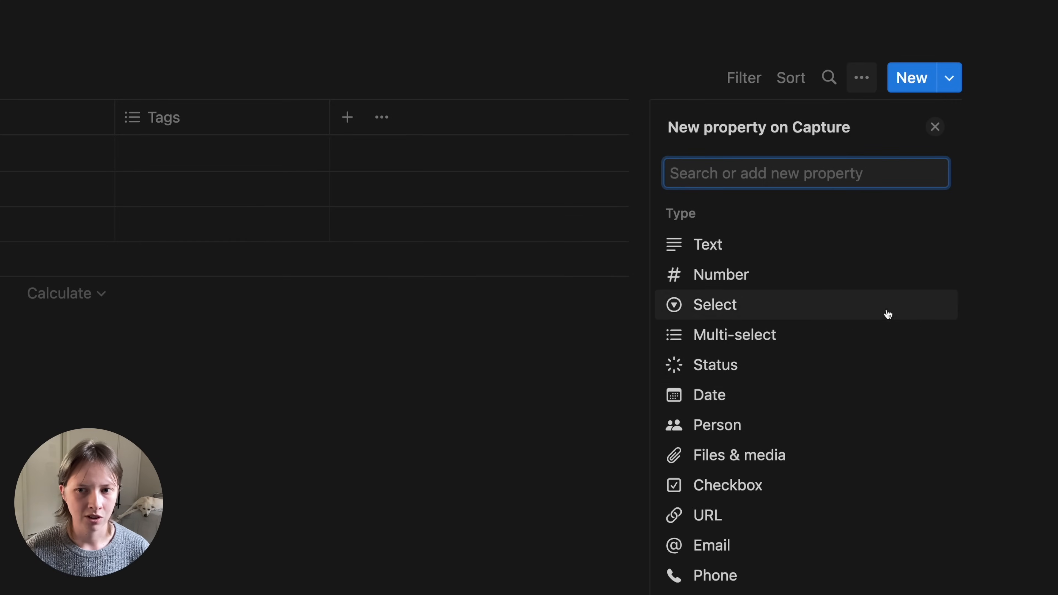
pyautogui.scroll(-5, 776, 394)
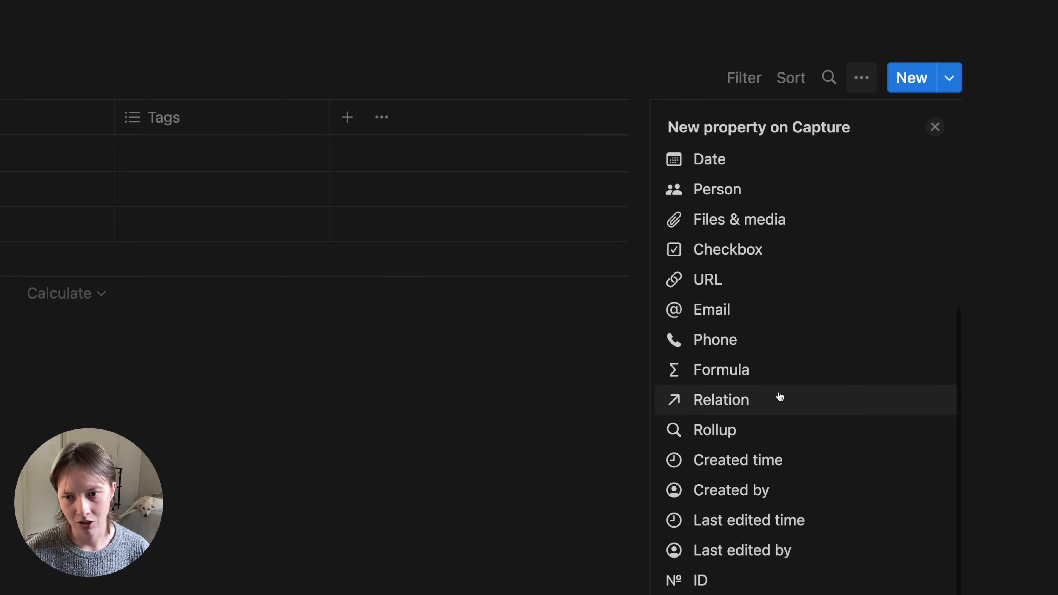
pyautogui.scroll(5, 780, 395)
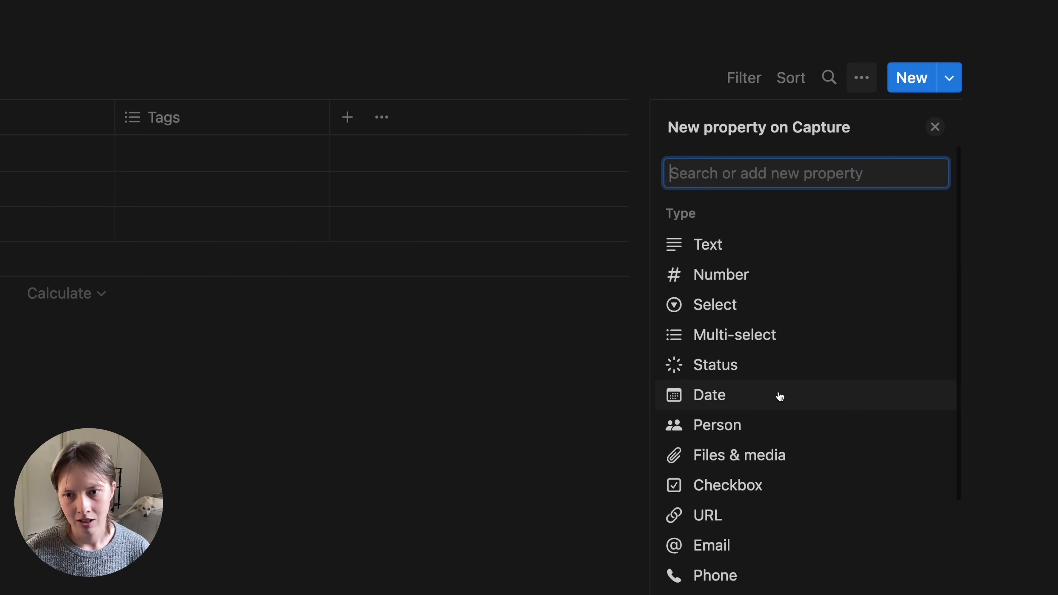
pyautogui.click(741, 312)
pyautogui.write('Type')
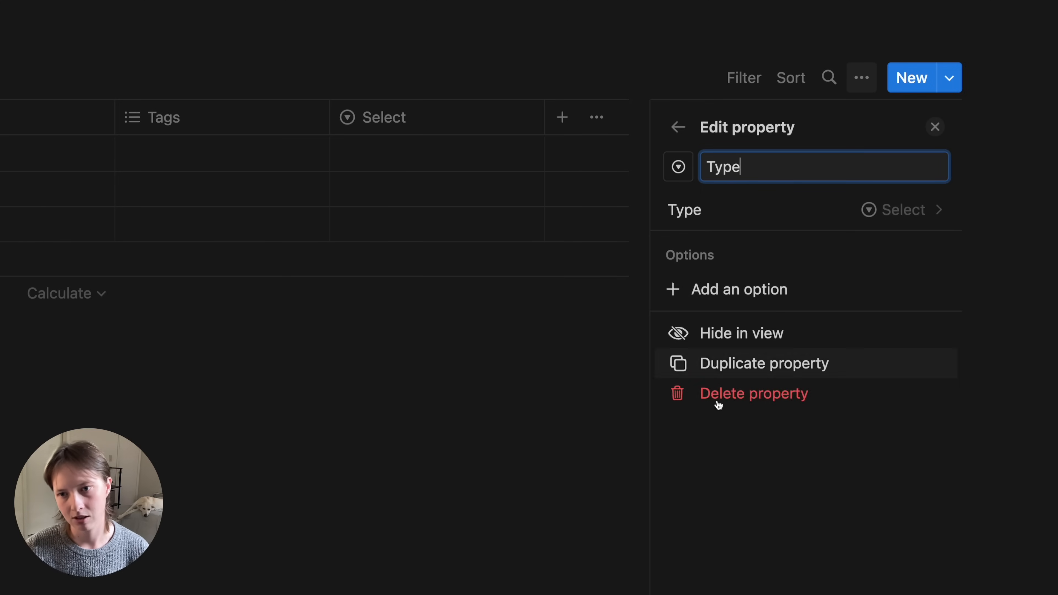
pyautogui.click(935, 127)
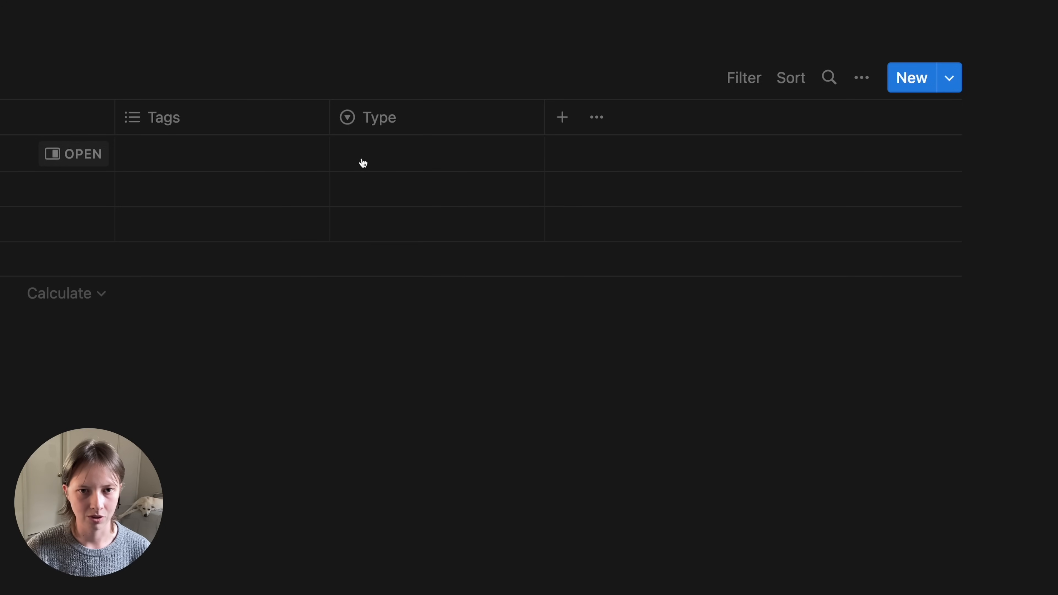
# - Create the Type option 'Note' and colour it light gray
pyautogui.click(384, 154)
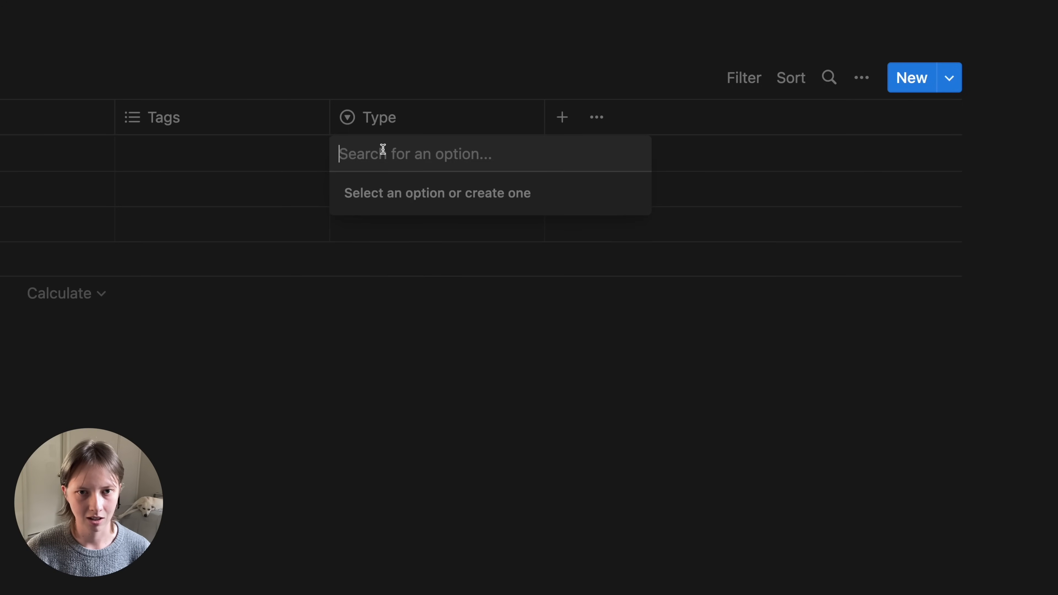
pyautogui.write('Note')
pyautogui.press('Return')
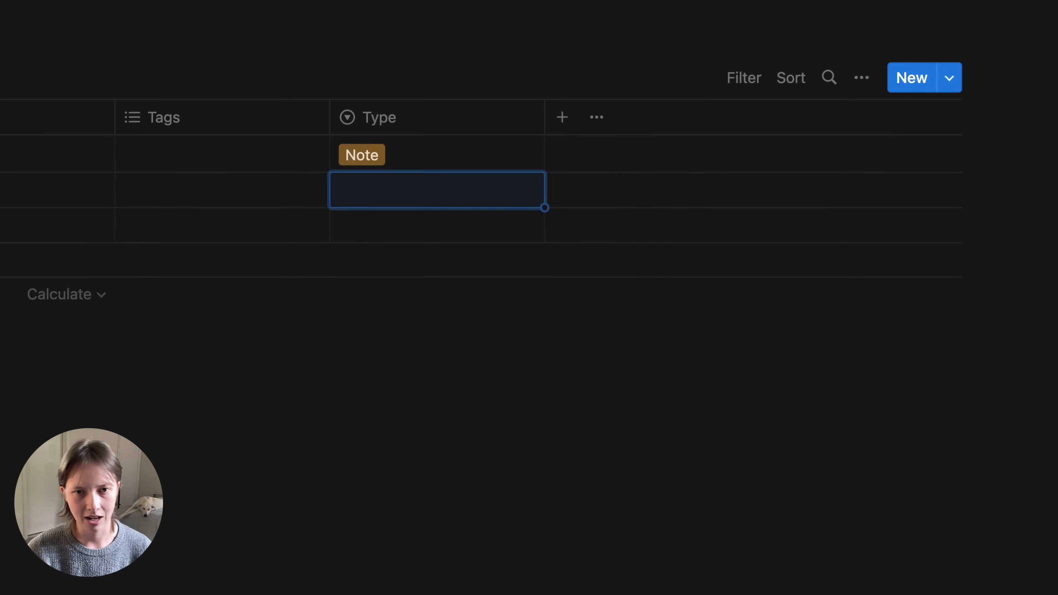
pyautogui.click(395, 148)
pyautogui.click(628, 225)
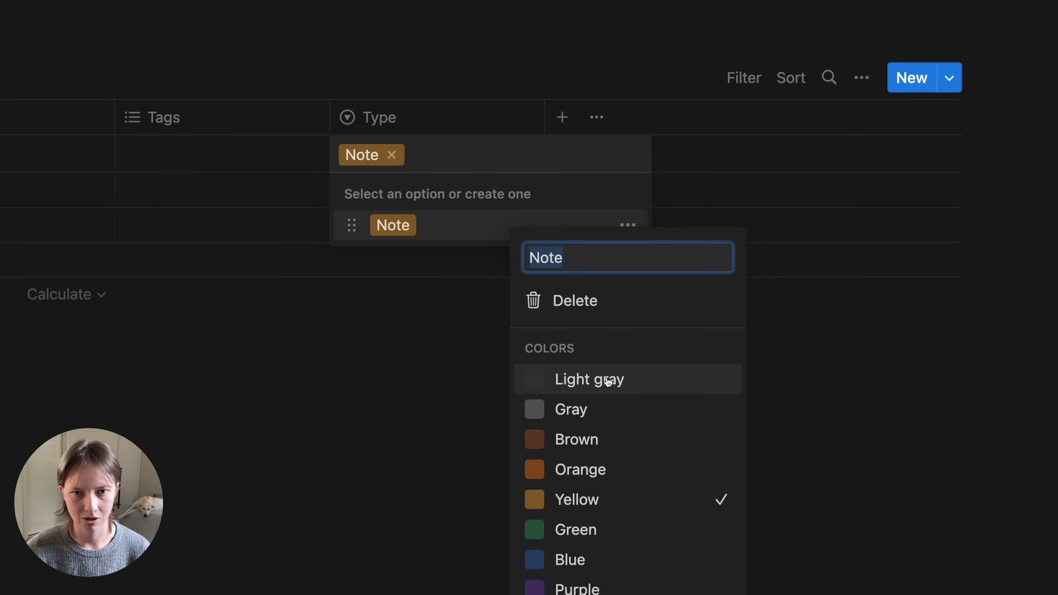
pyautogui.click(522, 216)
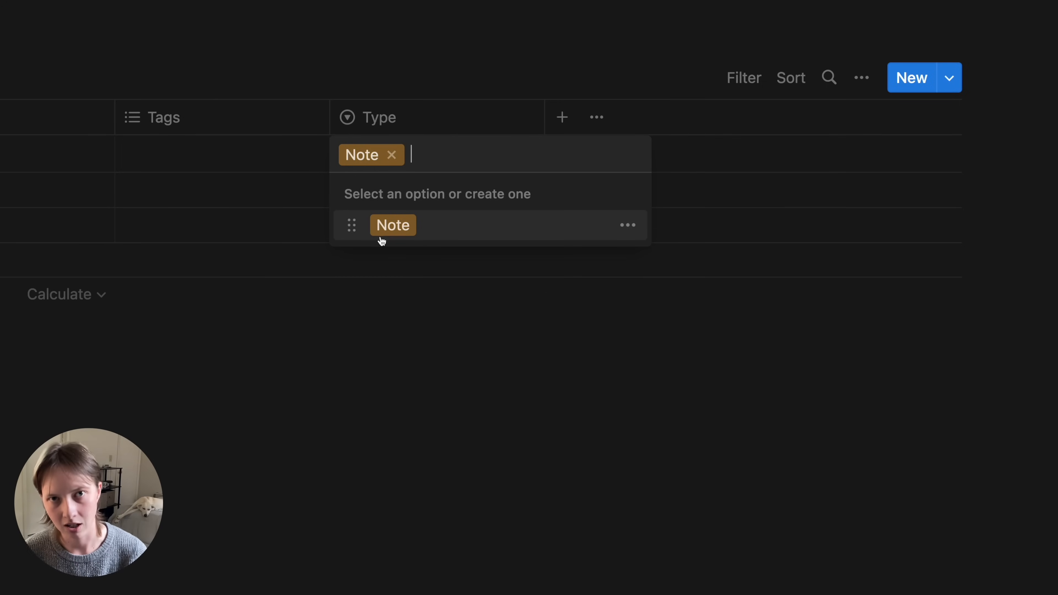
pyautogui.click(628, 226)
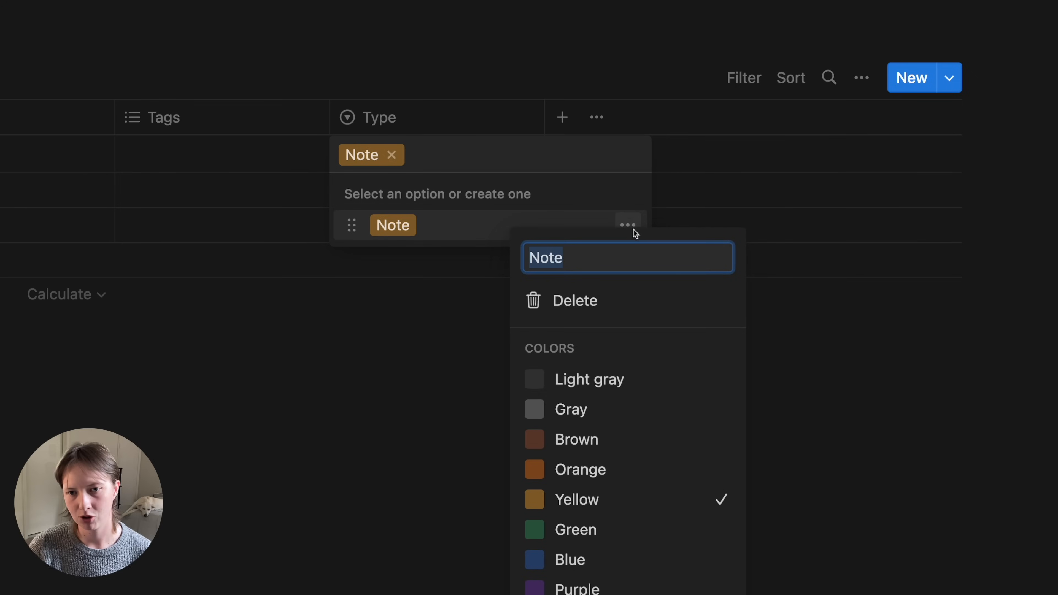
pyautogui.click(613, 377)
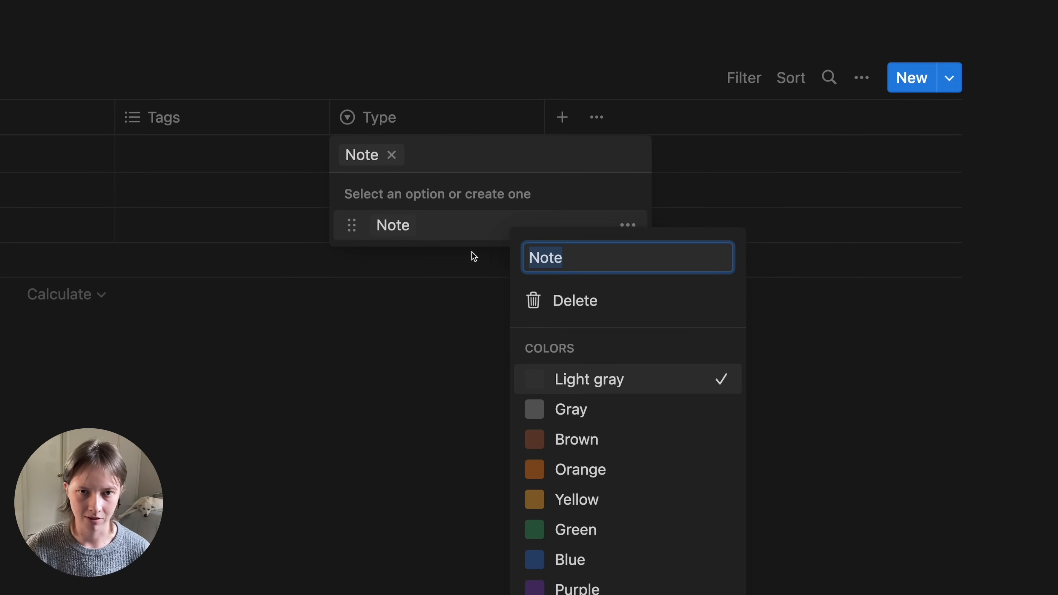
pyautogui.click(442, 183)
# - Add a 'Web Clip' Type option coloured light gray
pyautogui.write('Web Clip')
pyautogui.press('Return')
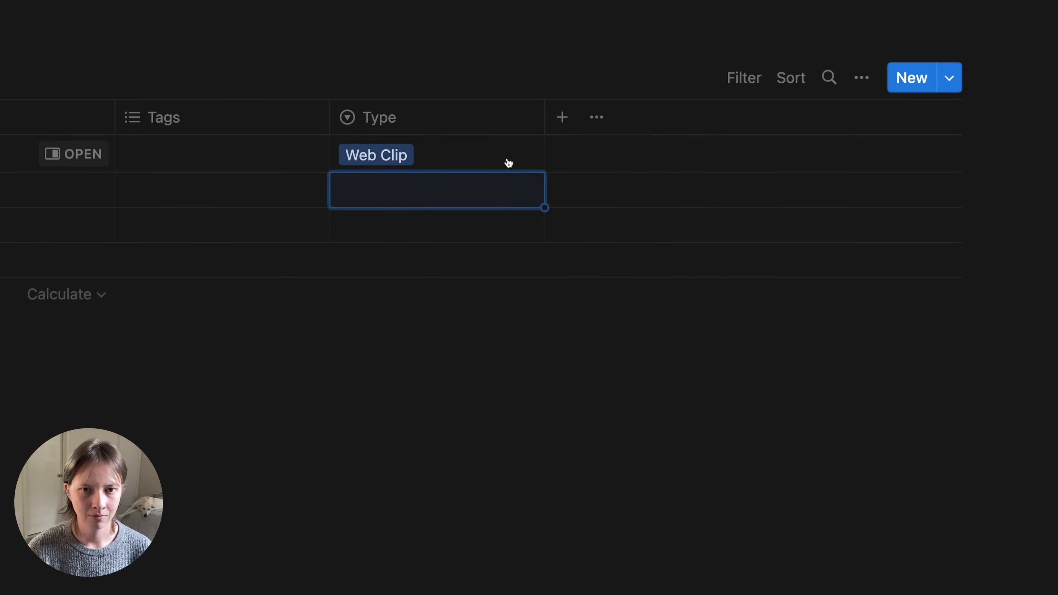
pyautogui.click(505, 160)
pyautogui.click(629, 265)
pyautogui.click(602, 382)
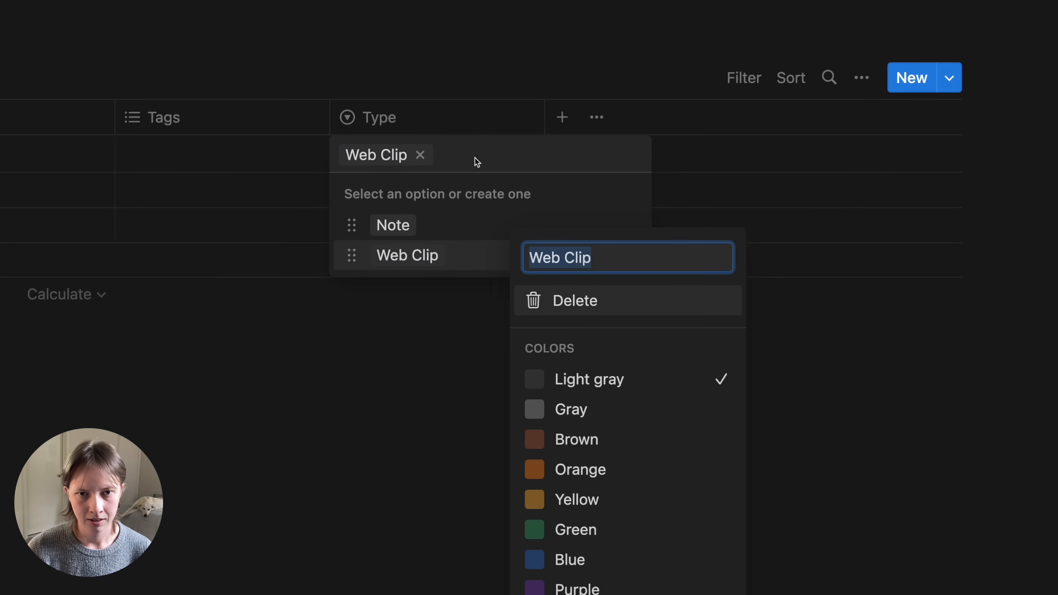
pyautogui.click(466, 151)
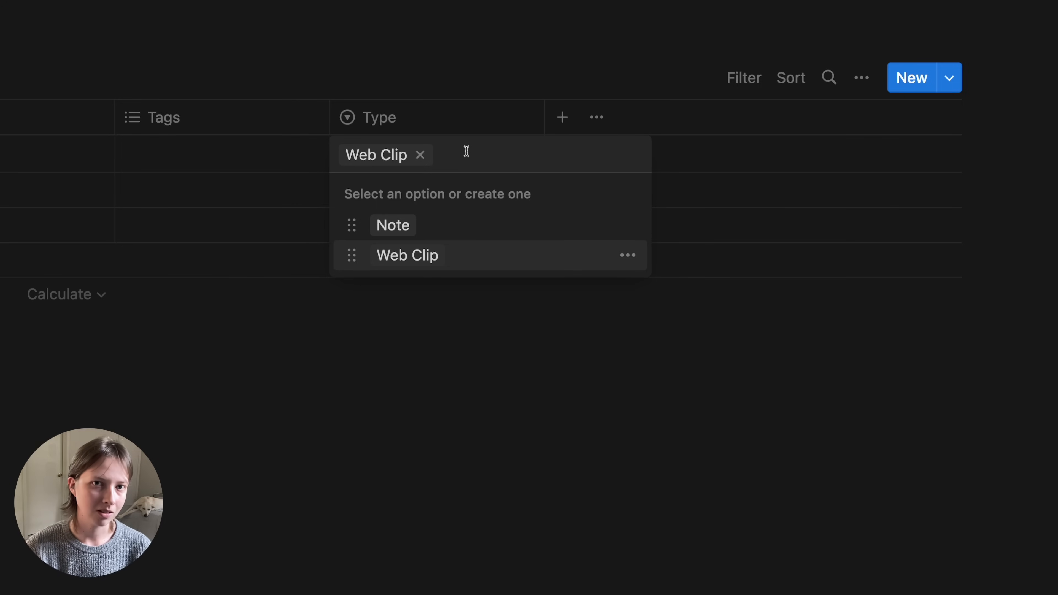
# - Add a 'Tweet' Type option coloured blue
pyautogui.write('Tweets')
pyautogui.press('BackSpace')
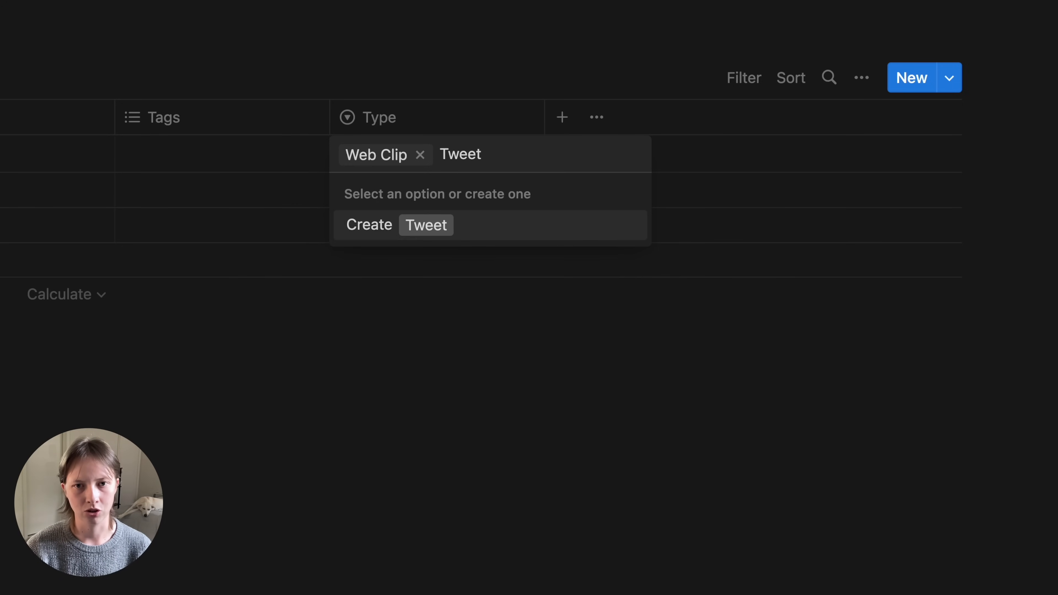
pyautogui.press('Return')
pyautogui.click(446, 163)
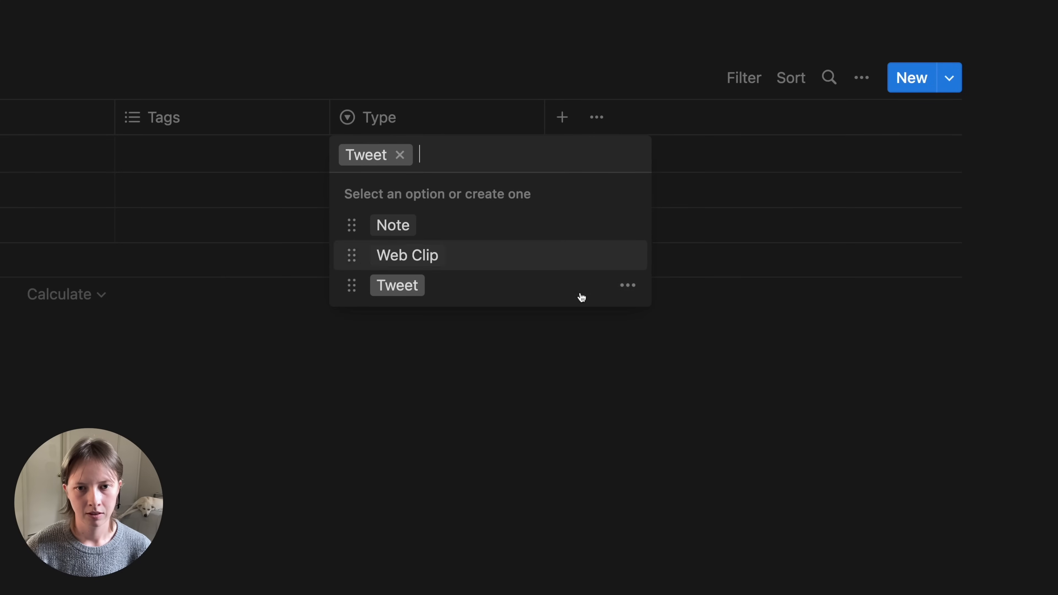
pyautogui.click(637, 288)
pyautogui.click(597, 558)
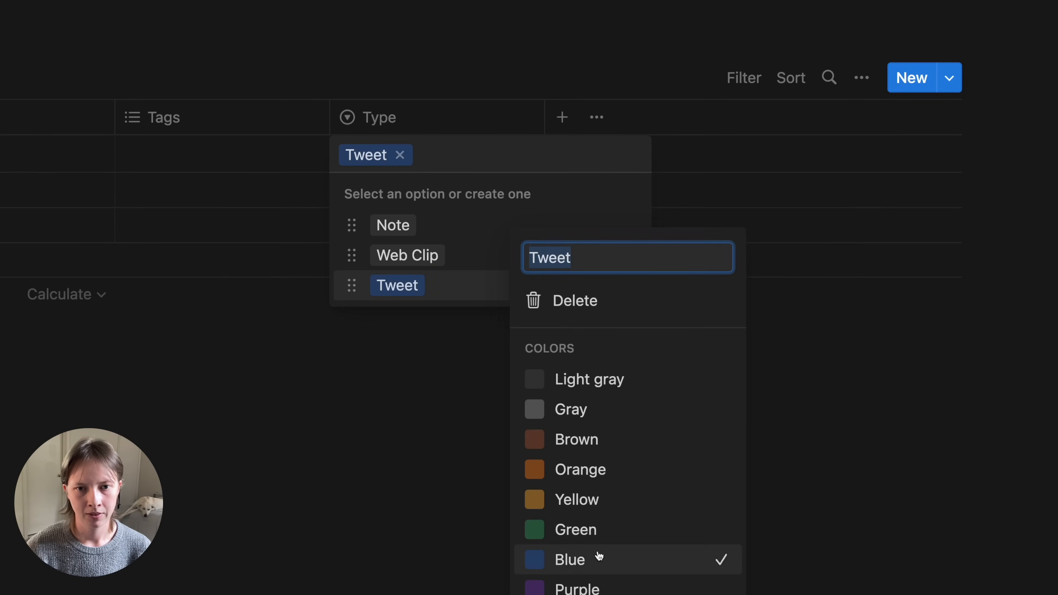
pyautogui.click(467, 168)
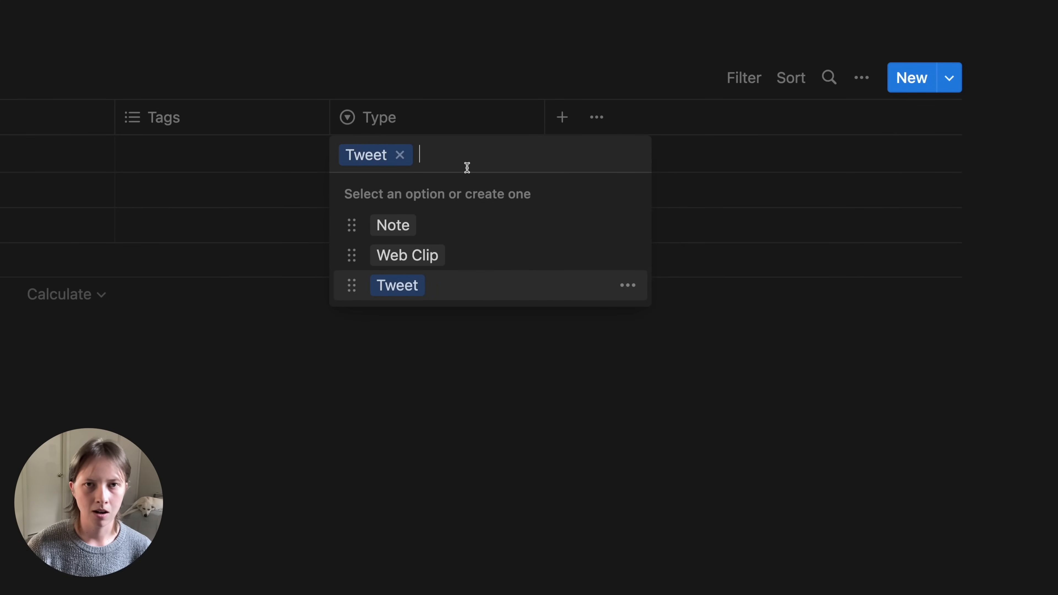
# - Add a 'File' Type option, leaving it set on the first row
pyautogui.write('File')
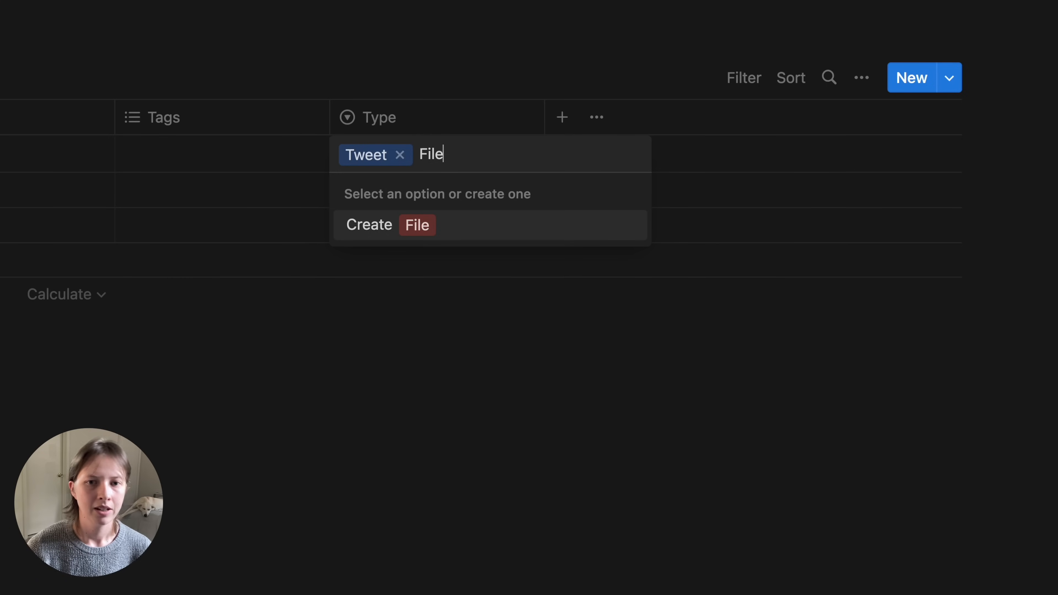
pyautogui.press('Return')
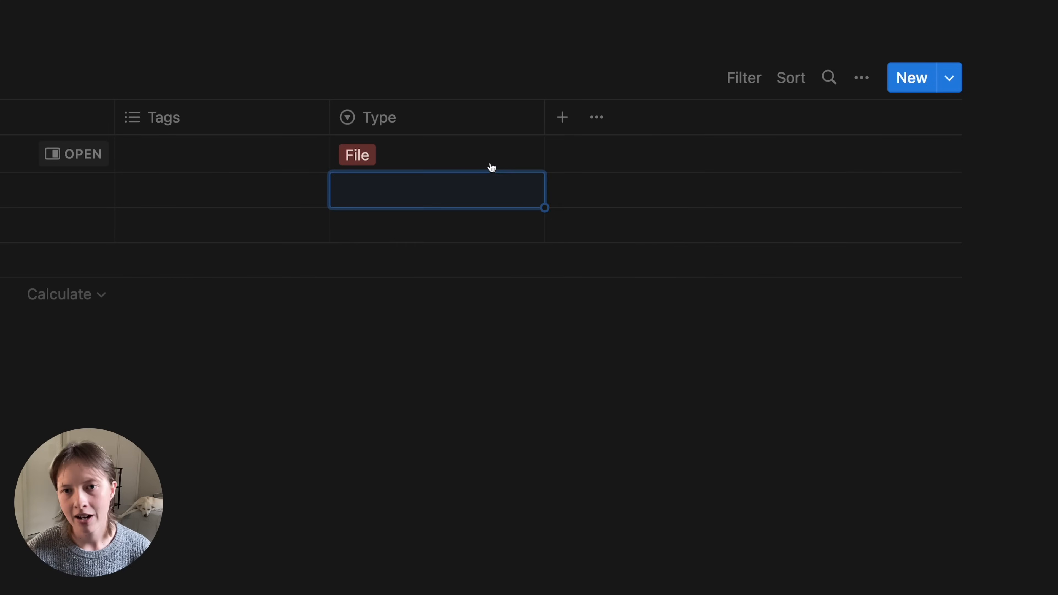
pyautogui.click(489, 163)
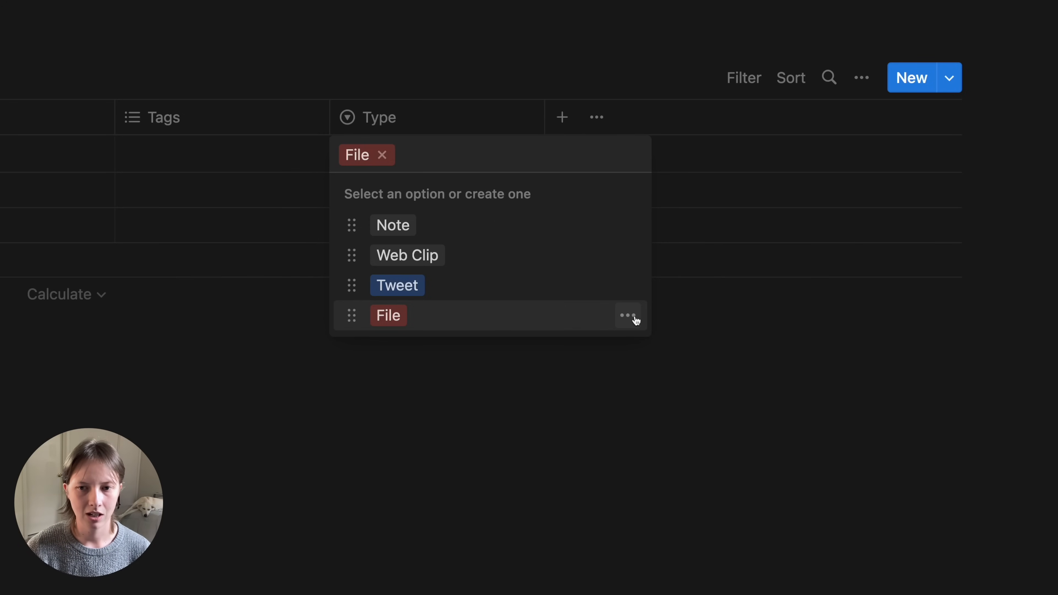
pyautogui.click(635, 319)
pyautogui.press('Escape')
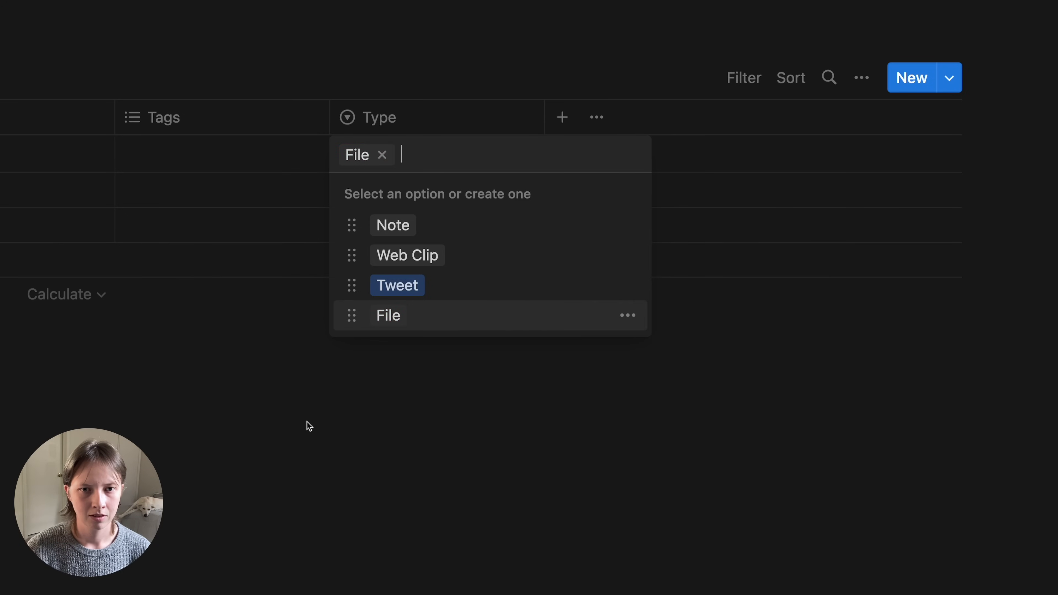
pyautogui.press('Escape')
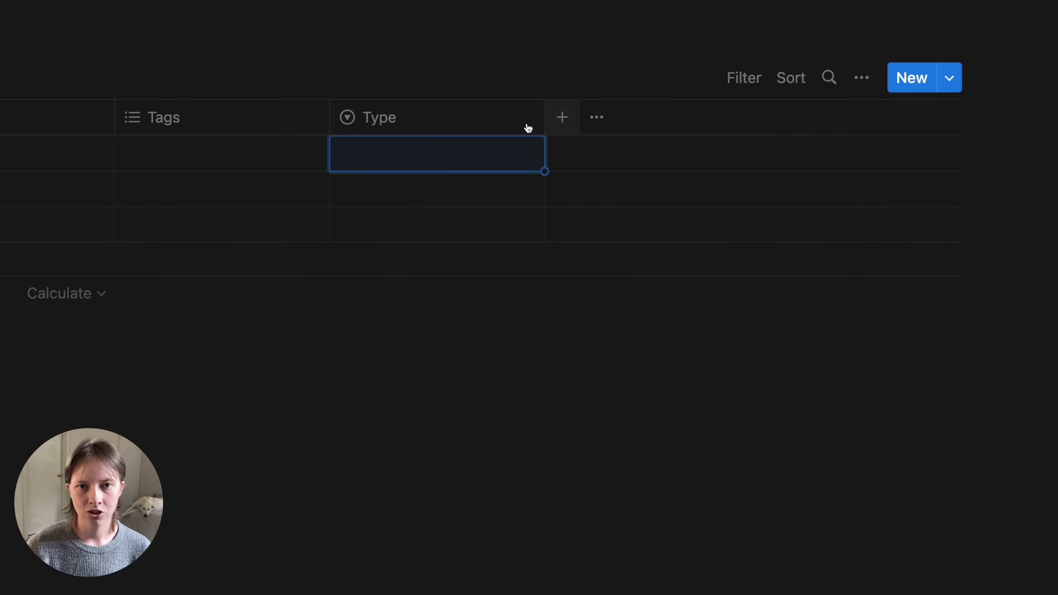
# - Place a narrowed Type column before Tags and add a Created time property
pyautogui.moveTo(545, 125); pyautogui.dragTo(219, 130)
pyautogui.click(455, 117)
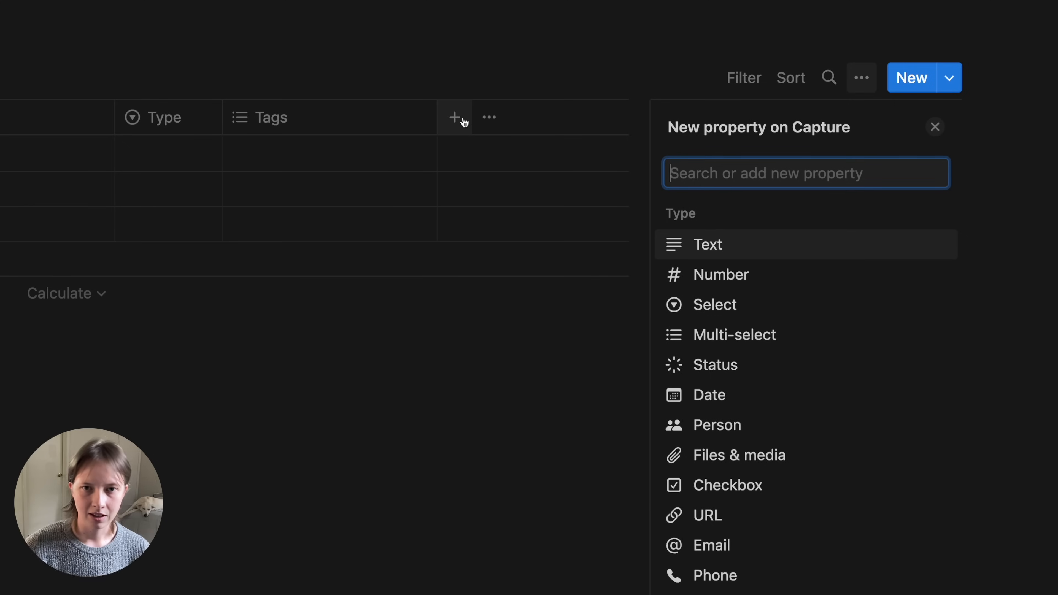
pyautogui.scroll(-2, 855, 481)
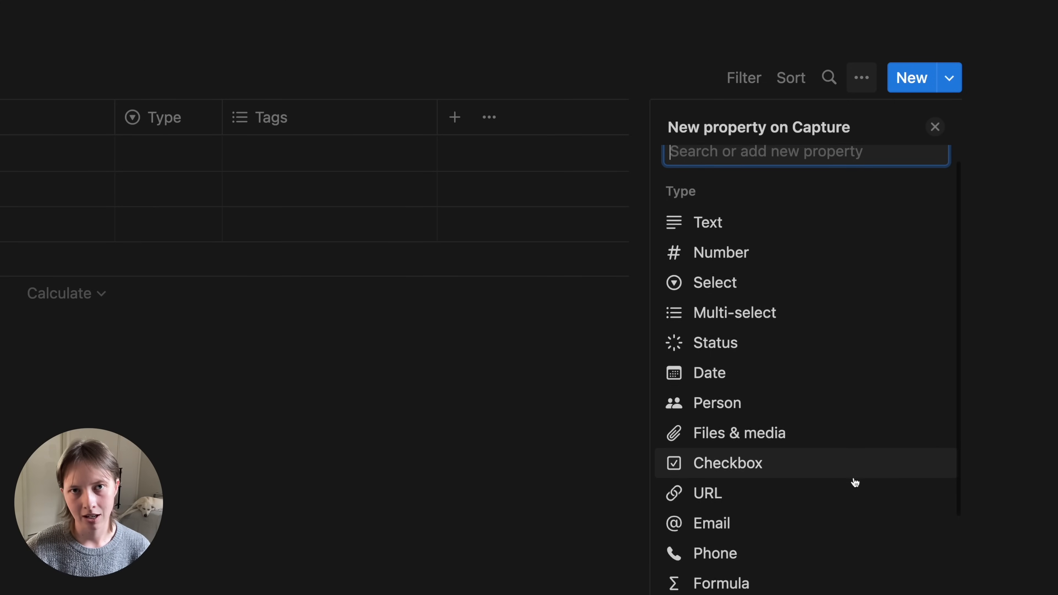
pyautogui.scroll(-5, 855, 483)
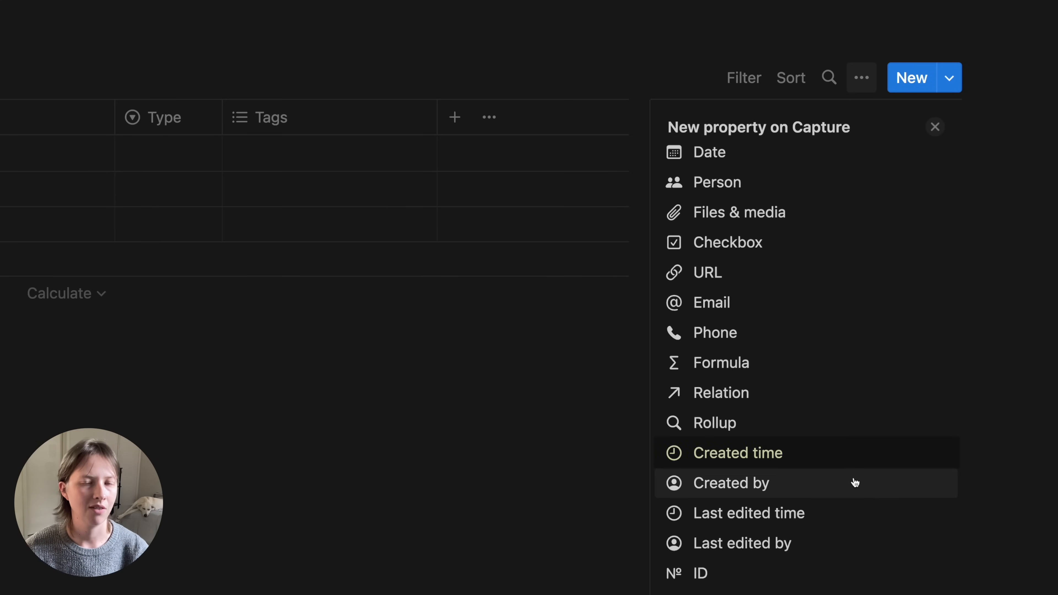
pyautogui.click(764, 459)
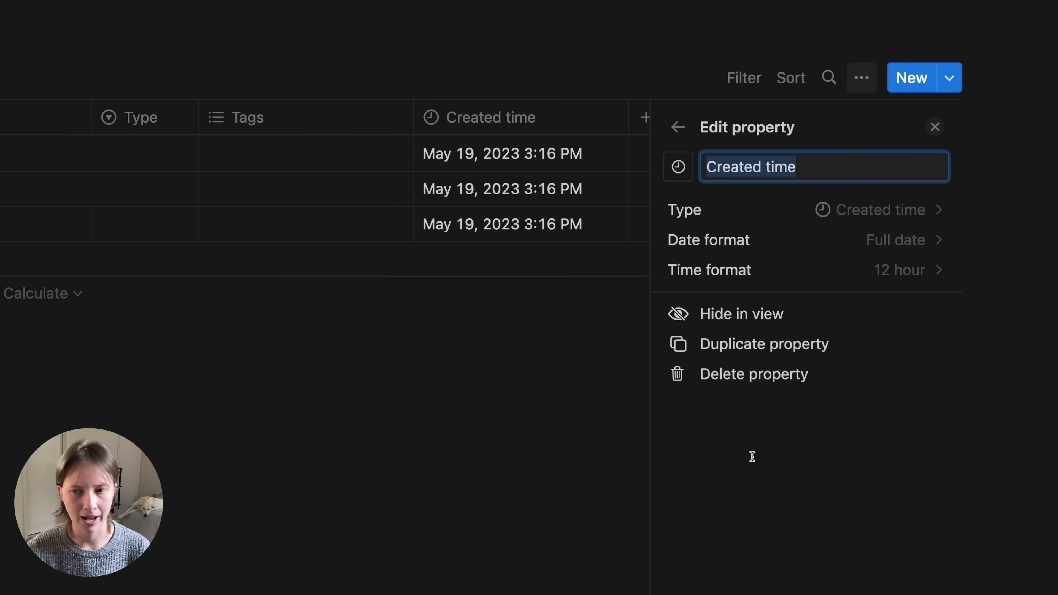
# - Keep Created time's Full date format and hide it from the Active view
pyautogui.click(773, 237)
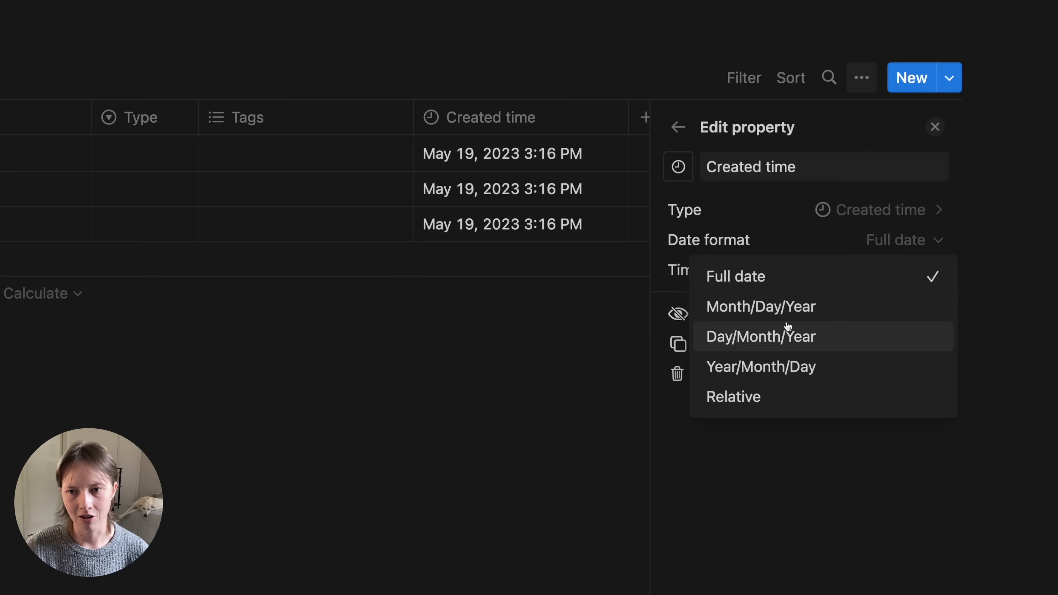
pyautogui.click(734, 235)
pyautogui.click(935, 127)
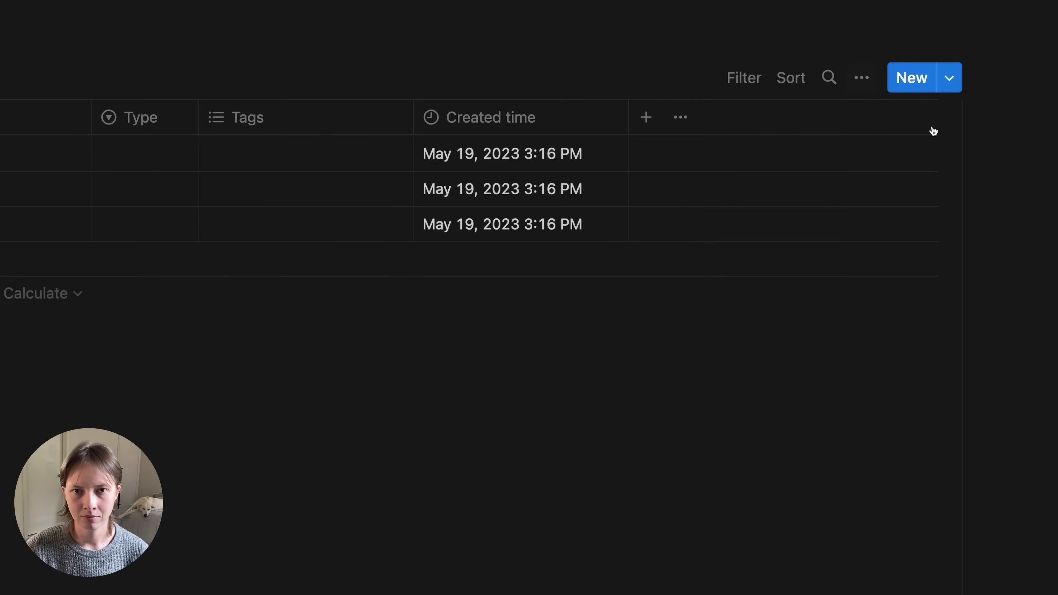
pyautogui.click(553, 134)
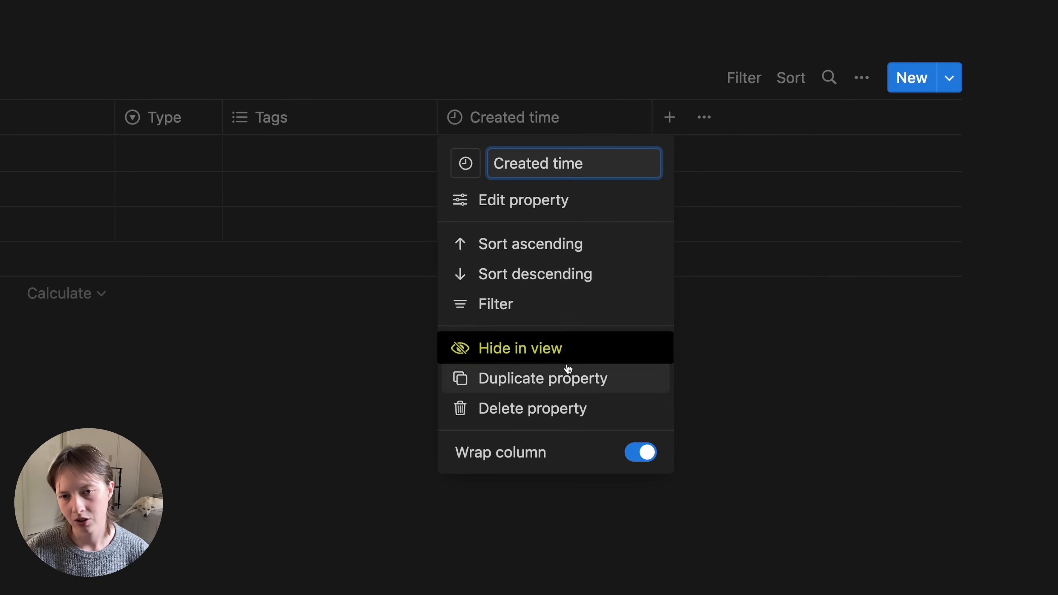
pyautogui.click(567, 355)
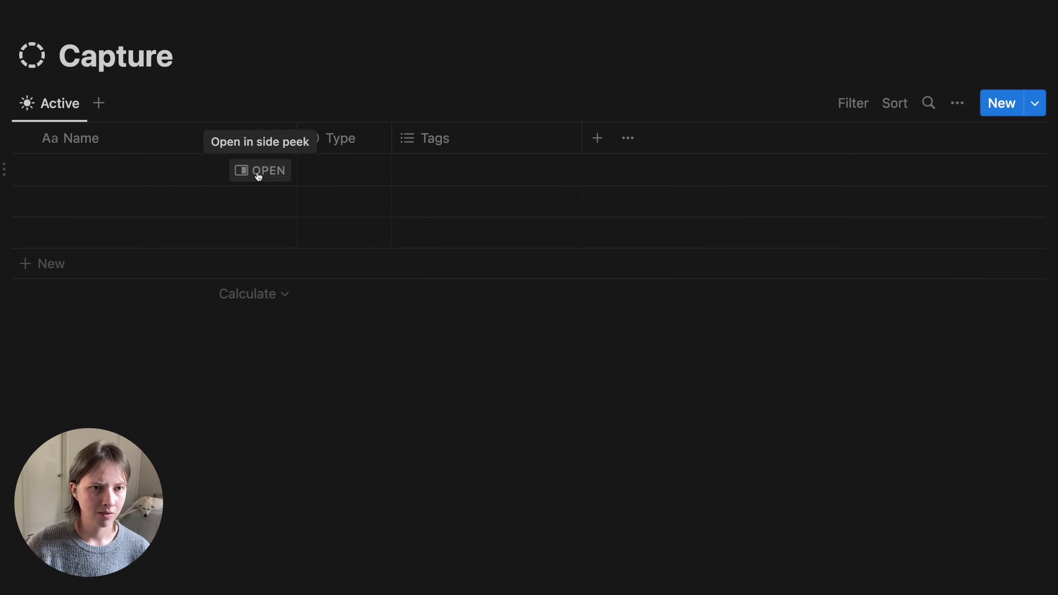
pyautogui.click(258, 174)
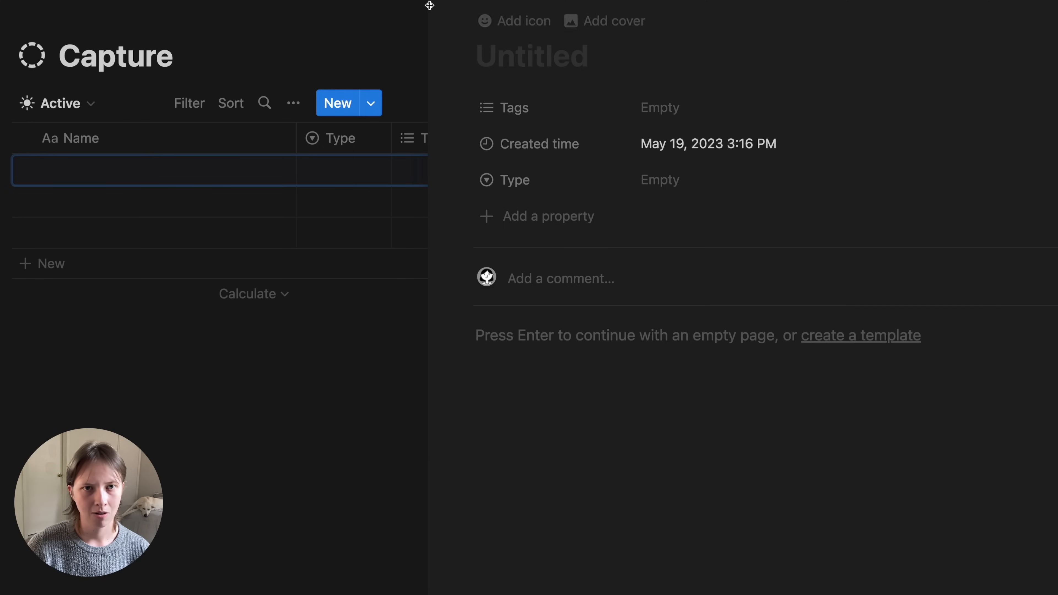
pyautogui.click(443, 1)
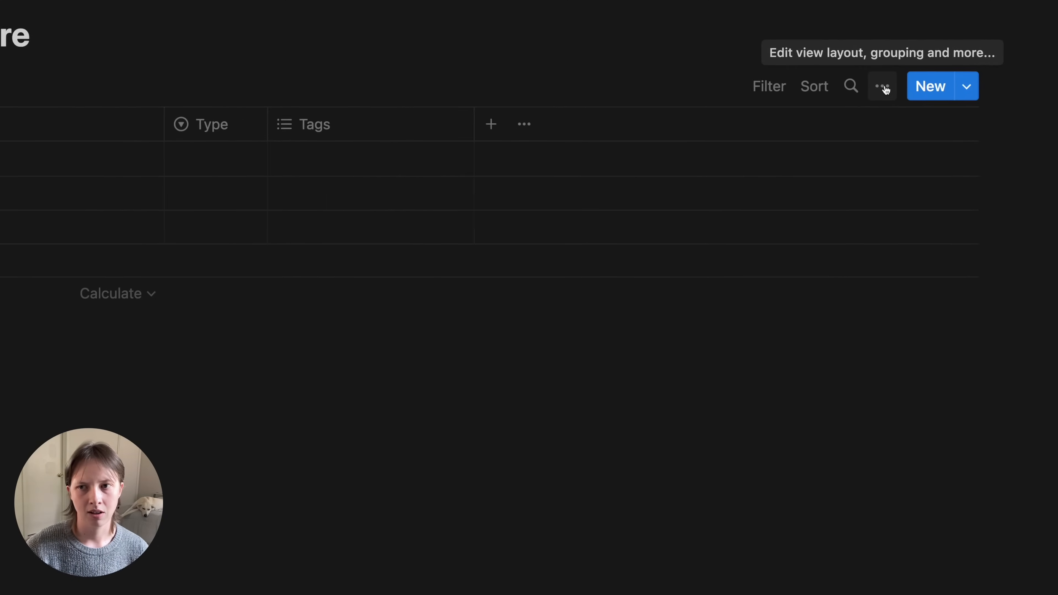
# - Change the Active view's Open pages in setting from Side peek to Center peek
pyautogui.click(884, 87)
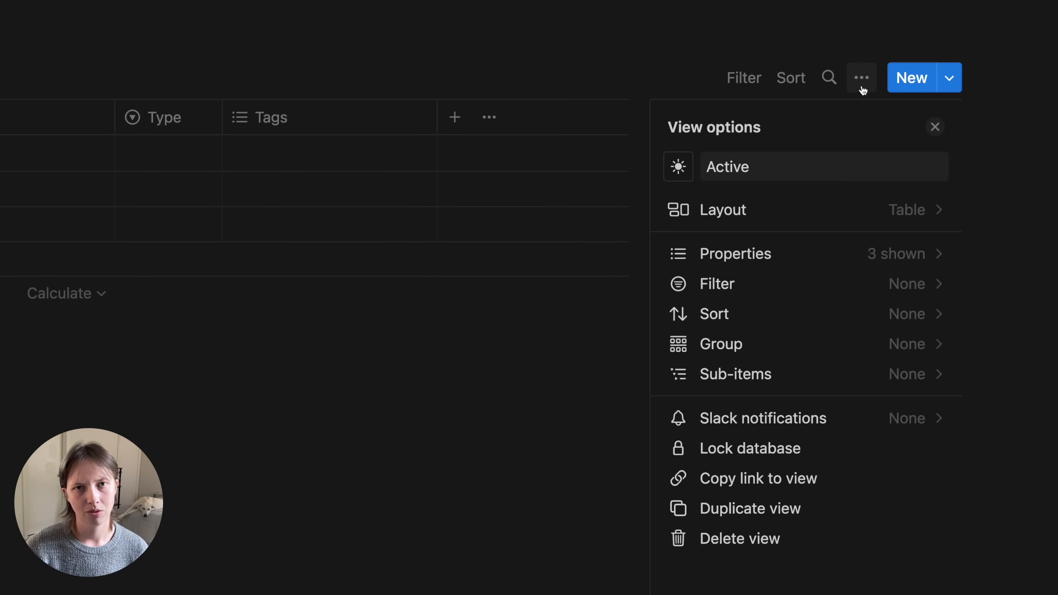
pyautogui.click(827, 212)
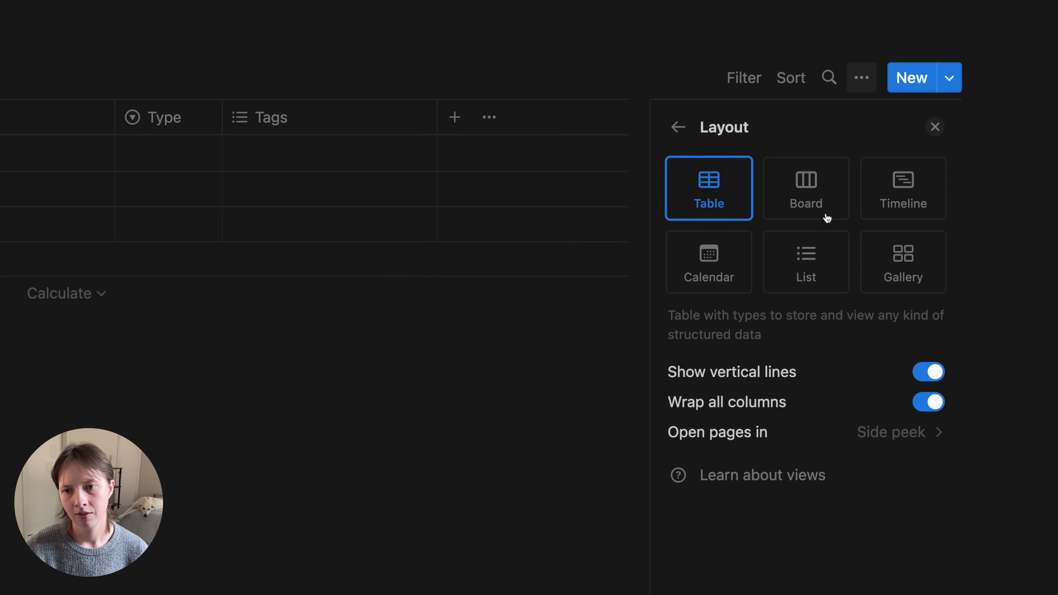
pyautogui.click(836, 448)
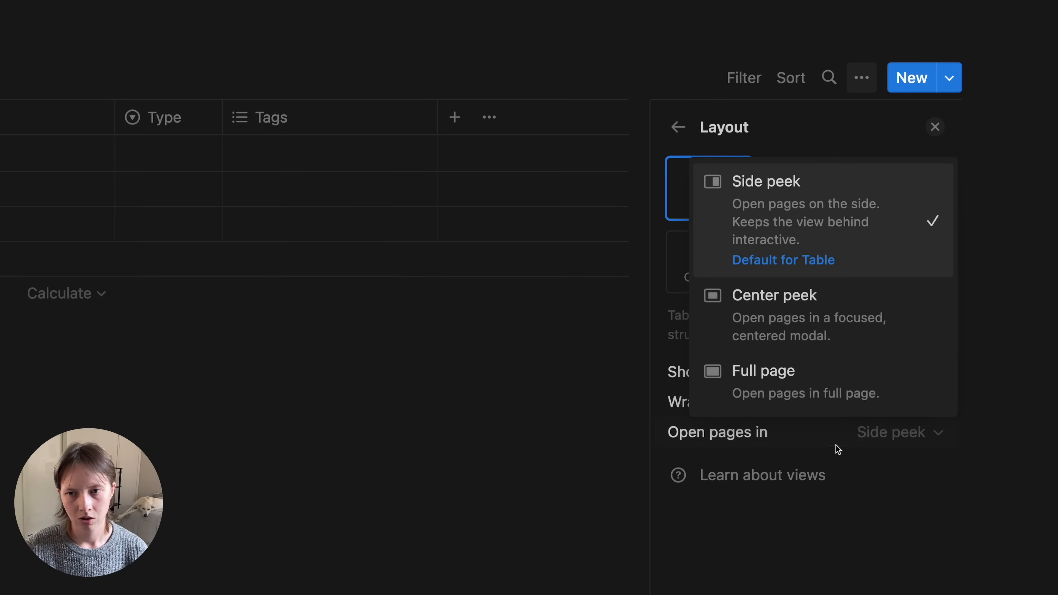
pyautogui.click(789, 319)
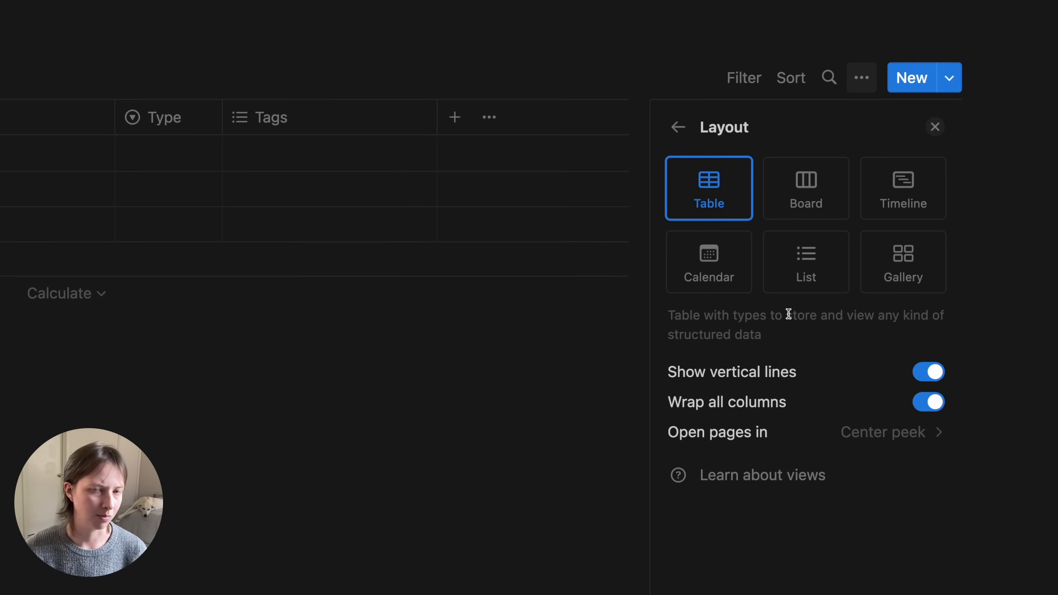
# - Add a URL property named 'Source'
pyautogui.click(459, 131)
pyautogui.scroll(-1, 801, 503)
pyautogui.scroll(-2, 800, 502)
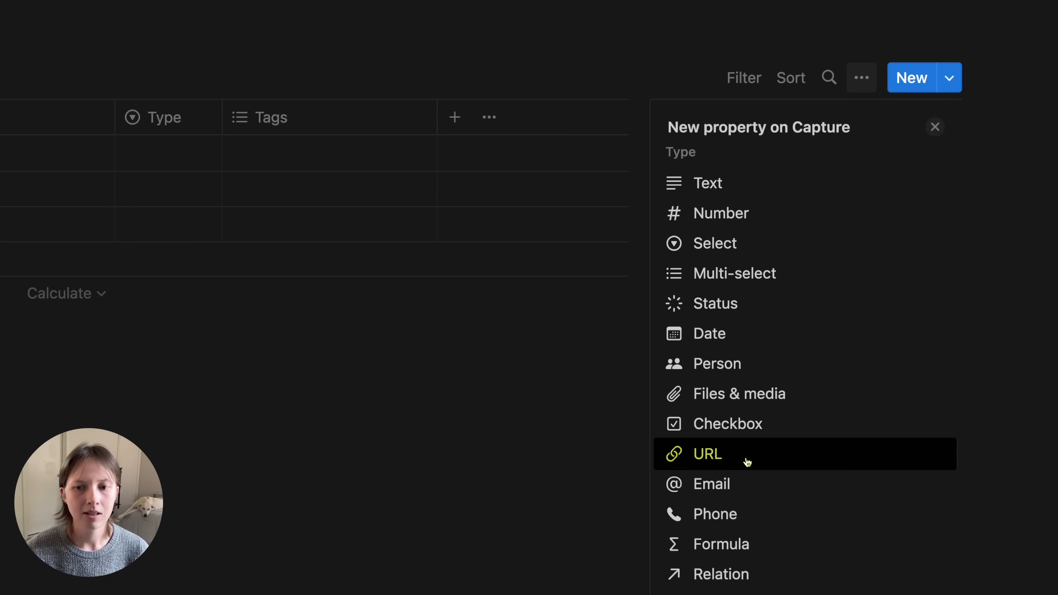
pyautogui.click(747, 461)
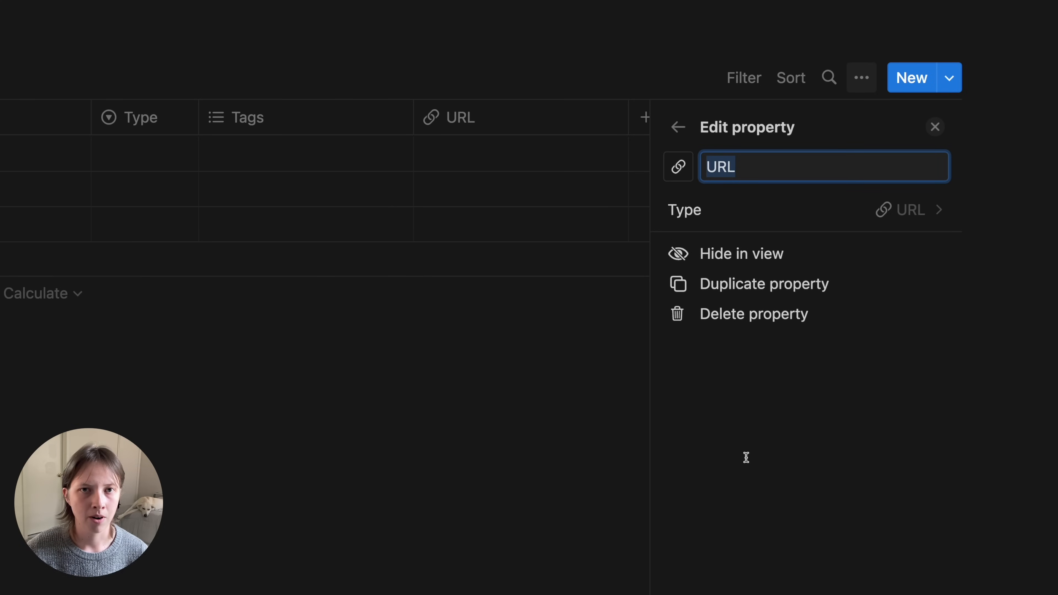
pyautogui.write('Source')
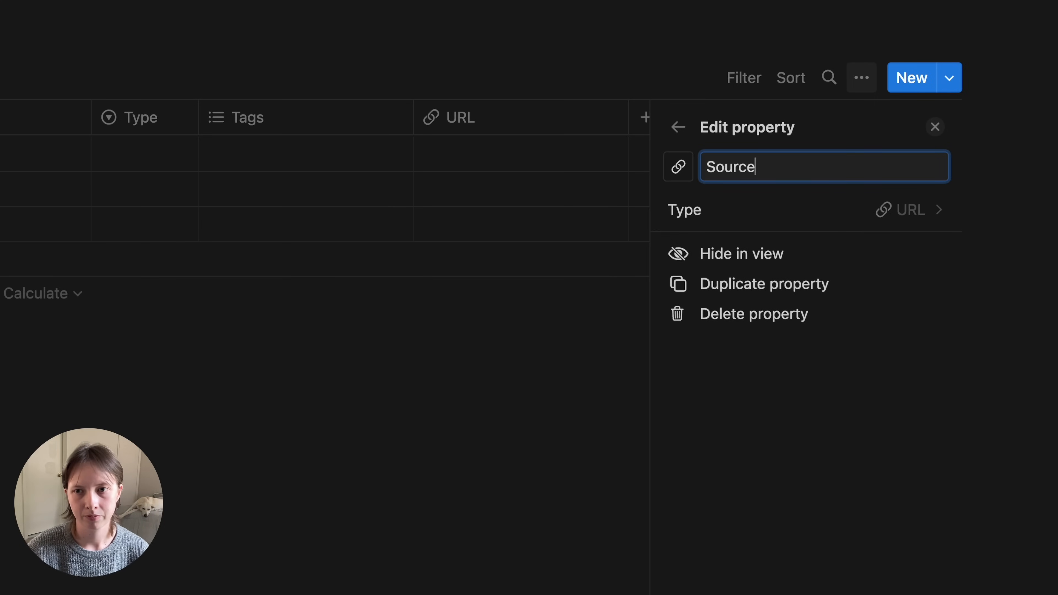
pyautogui.press('Return')
# - Add a Files & media property named 'Attachments'
pyautogui.click(670, 119)
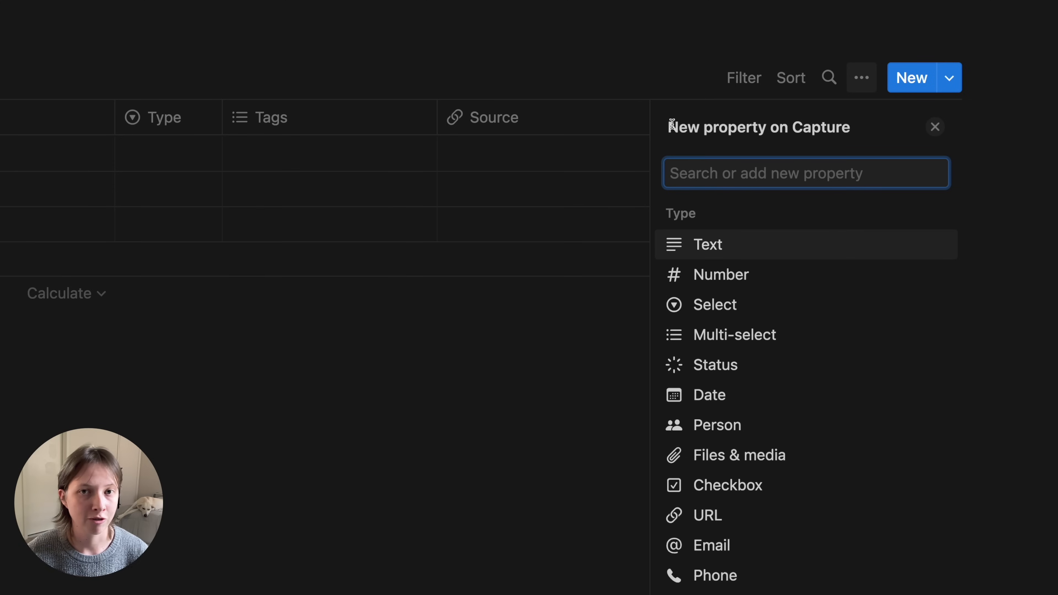
pyautogui.scroll(-1, 775, 452)
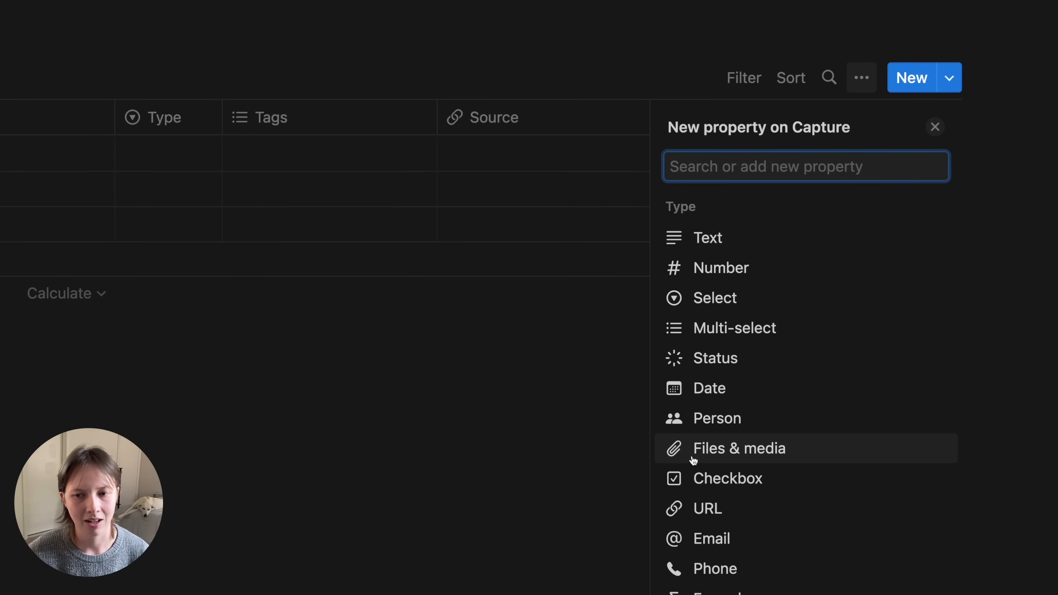
pyautogui.click(811, 460)
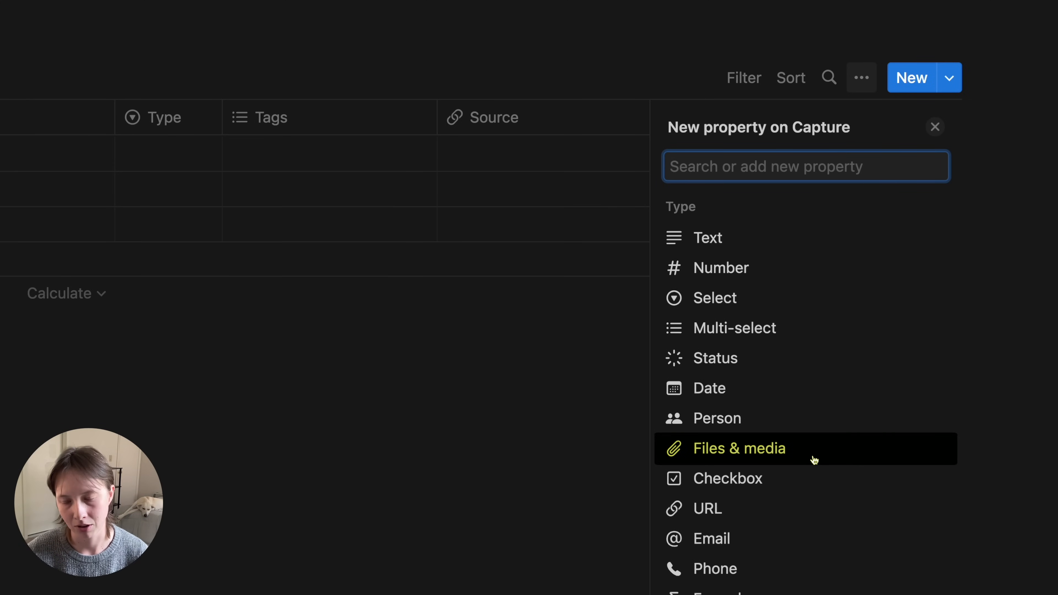
pyautogui.click(815, 459)
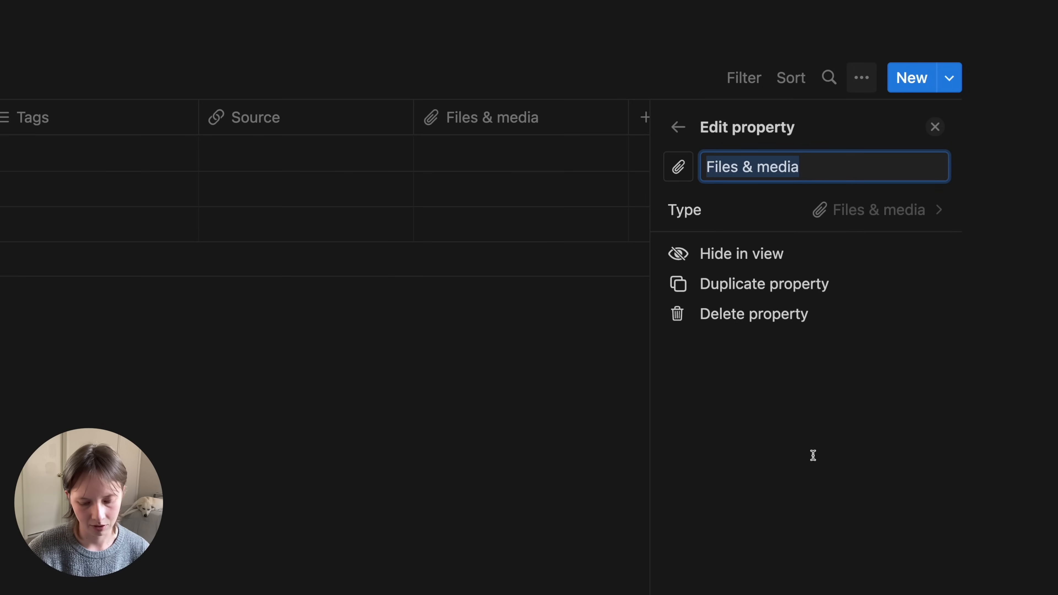
pyautogui.write('Attachments')
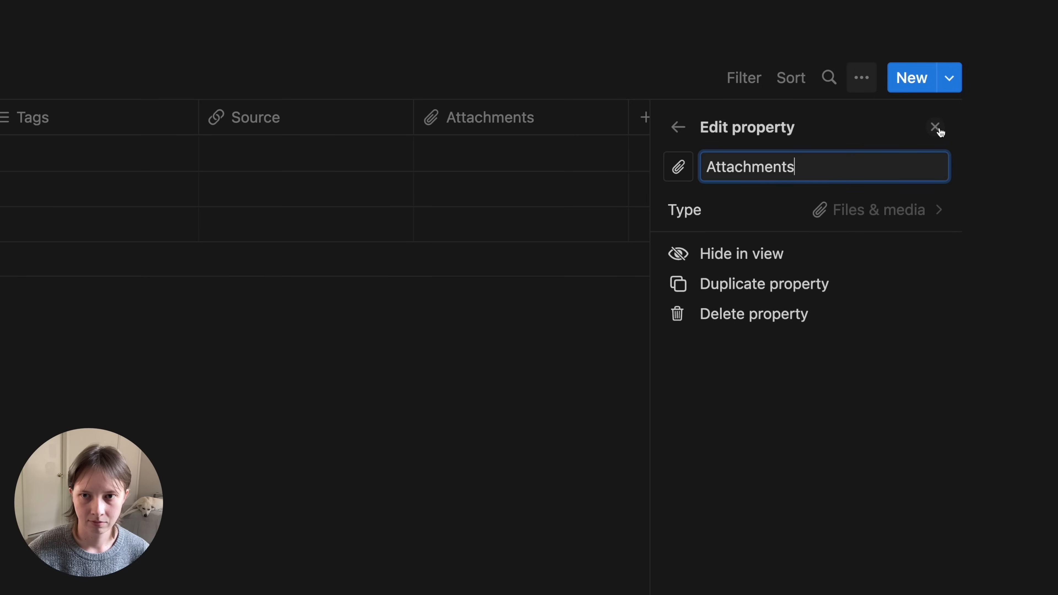
pyautogui.click(938, 130)
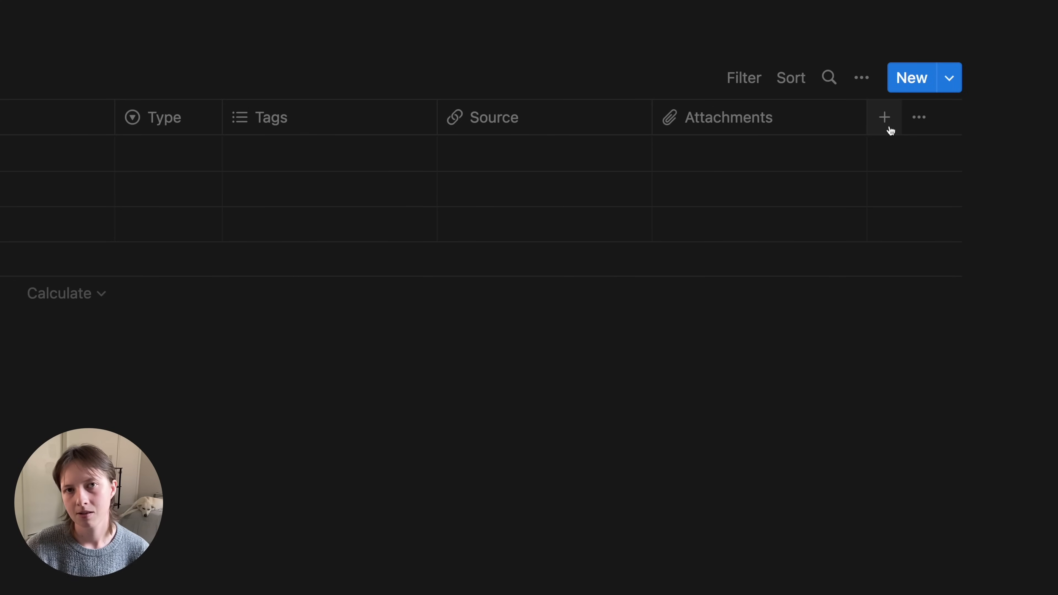
# - Add a checkbox property 'Share' with a share-arrow icon, narrowed to icon width
pyautogui.click(890, 130)
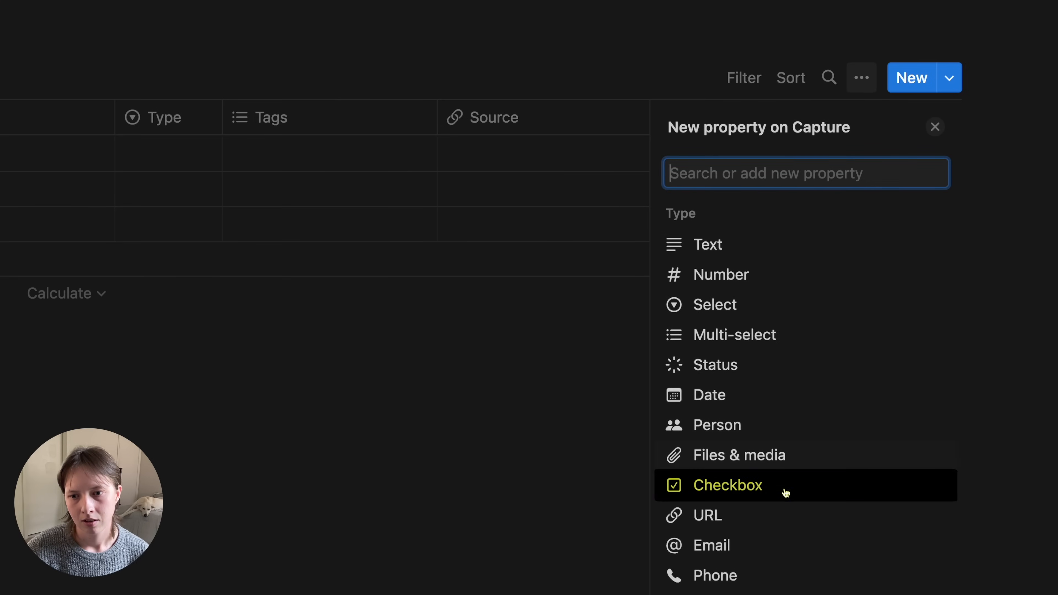
pyautogui.click(781, 500)
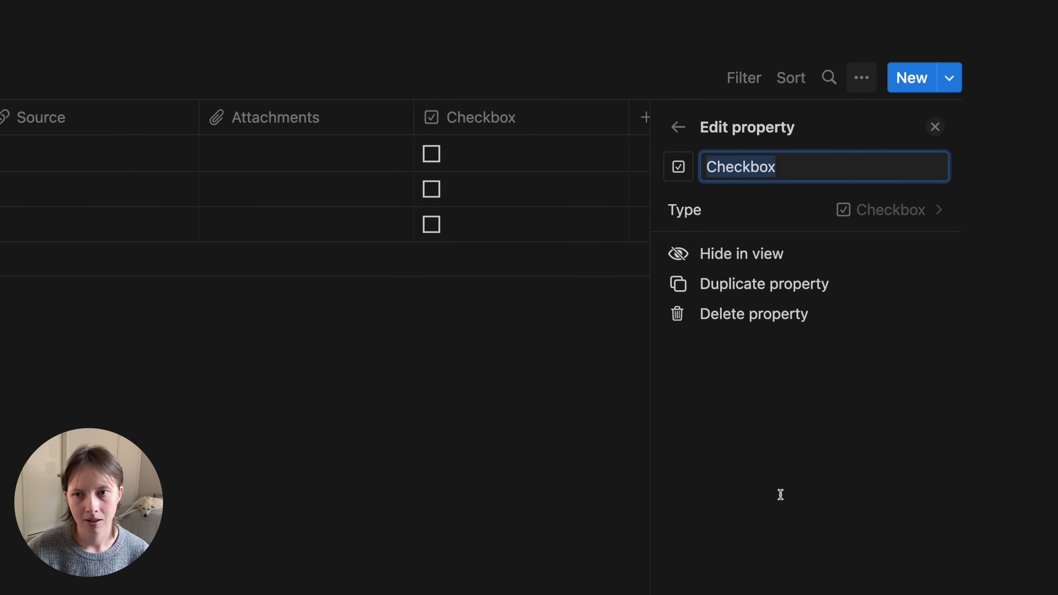
pyautogui.write('Share')
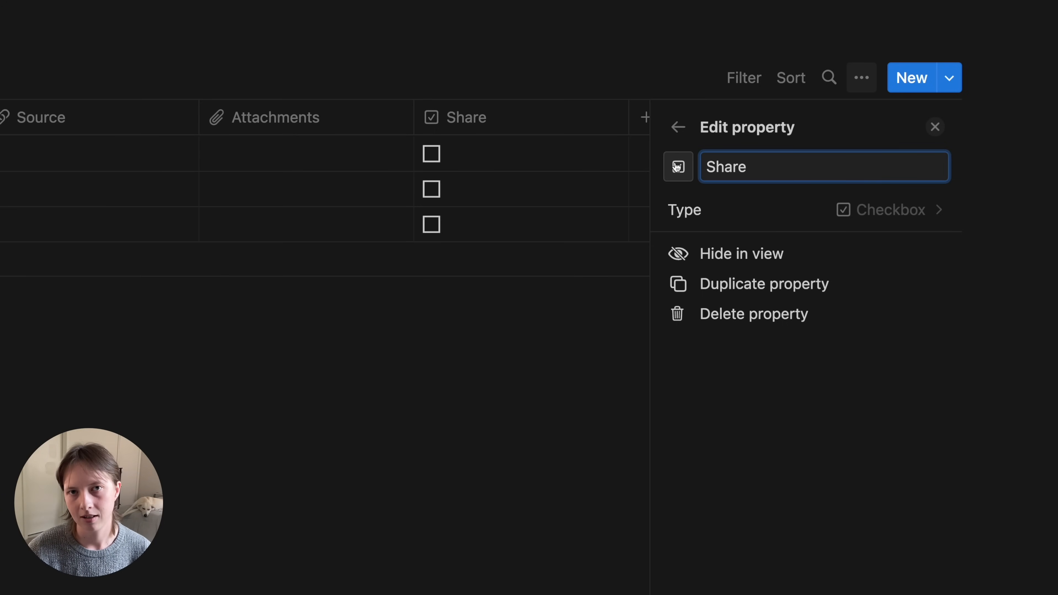
pyautogui.click(677, 167)
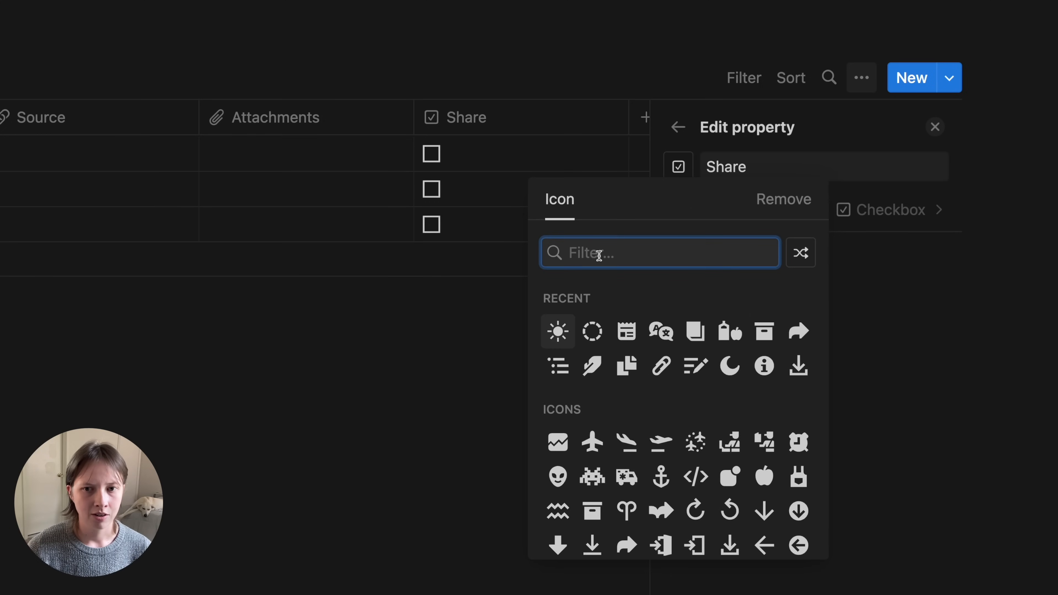
pyautogui.write('share')
pyautogui.click(547, 293)
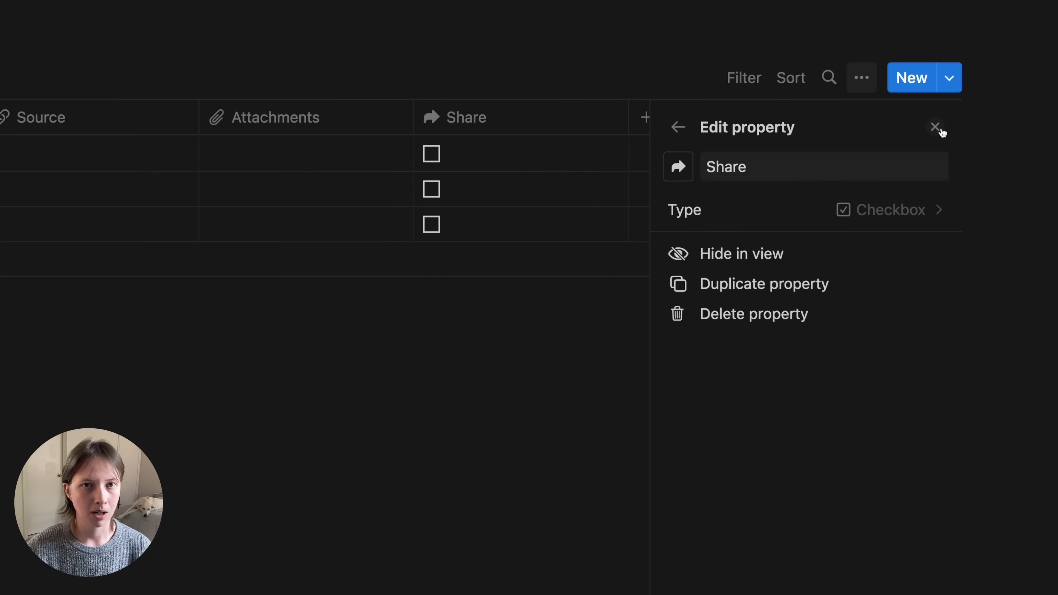
pyautogui.click(935, 127)
pyautogui.moveTo(893, 119); pyautogui.dragTo(625, 130)
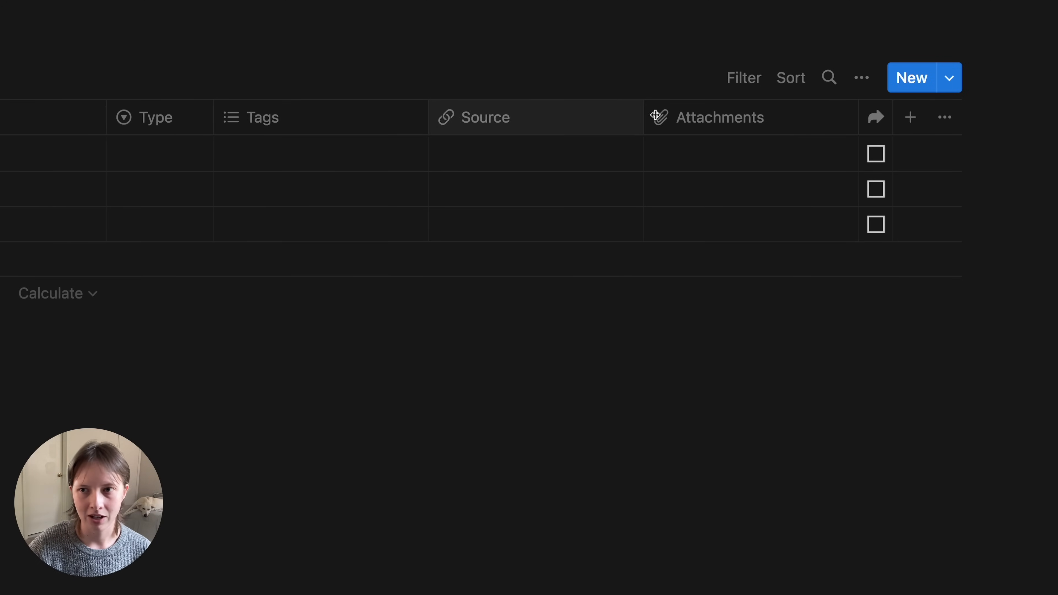
# - Add a checkbox property 'Archive' with the archive-box icon, narrowed beside Share
pyautogui.click(910, 118)
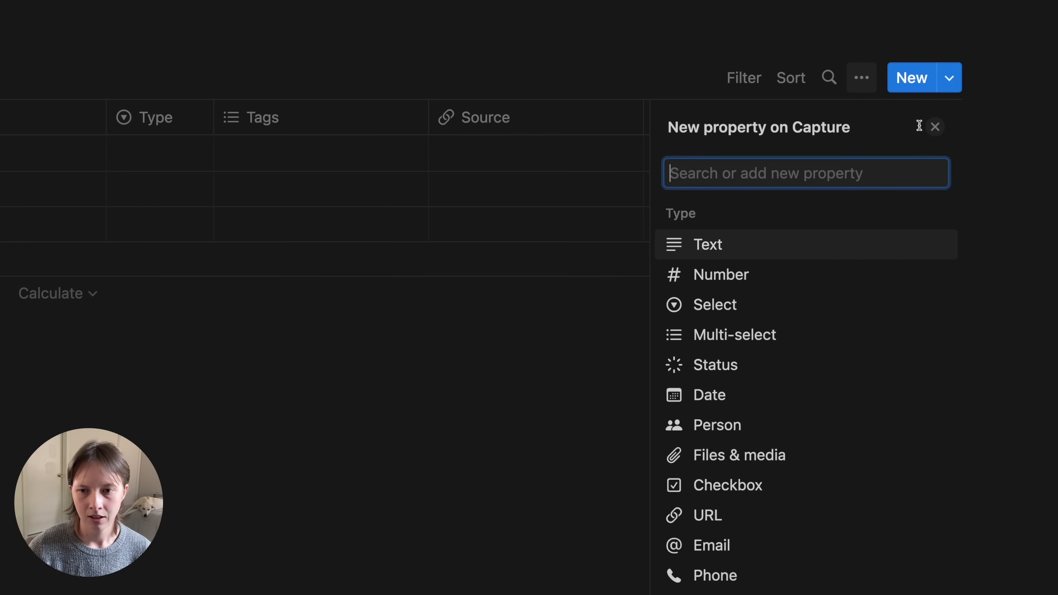
pyautogui.click(758, 484)
pyautogui.write('Archive')
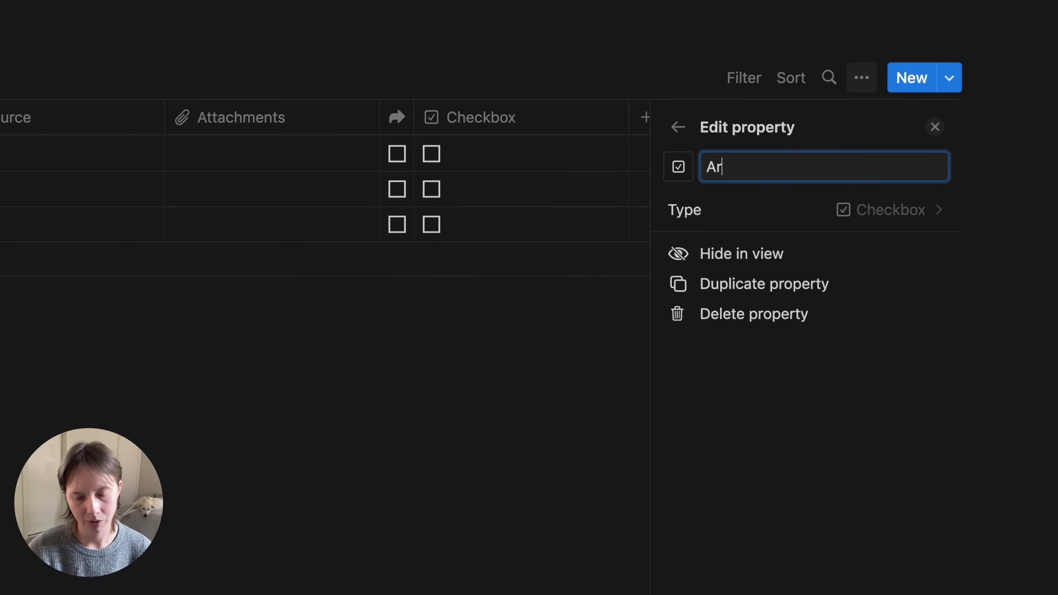
pyautogui.click(678, 171)
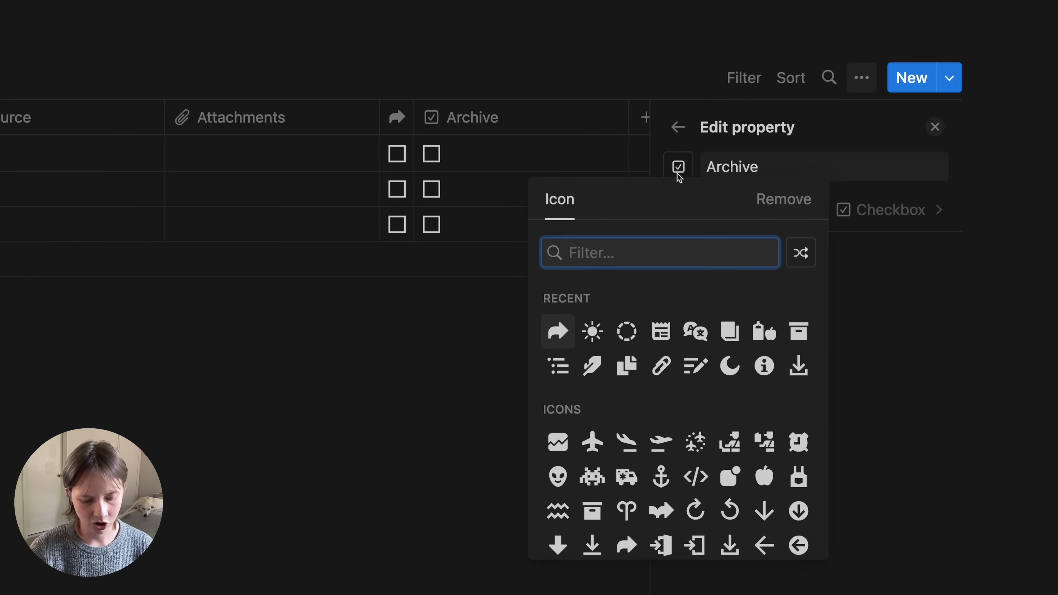
pyautogui.write('archive')
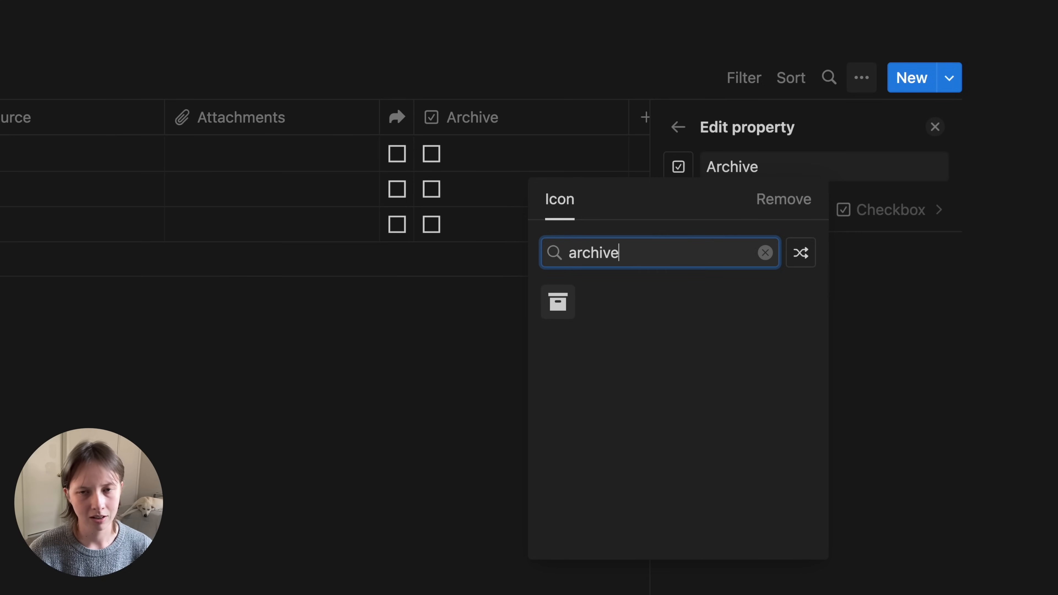
pyautogui.press('Return')
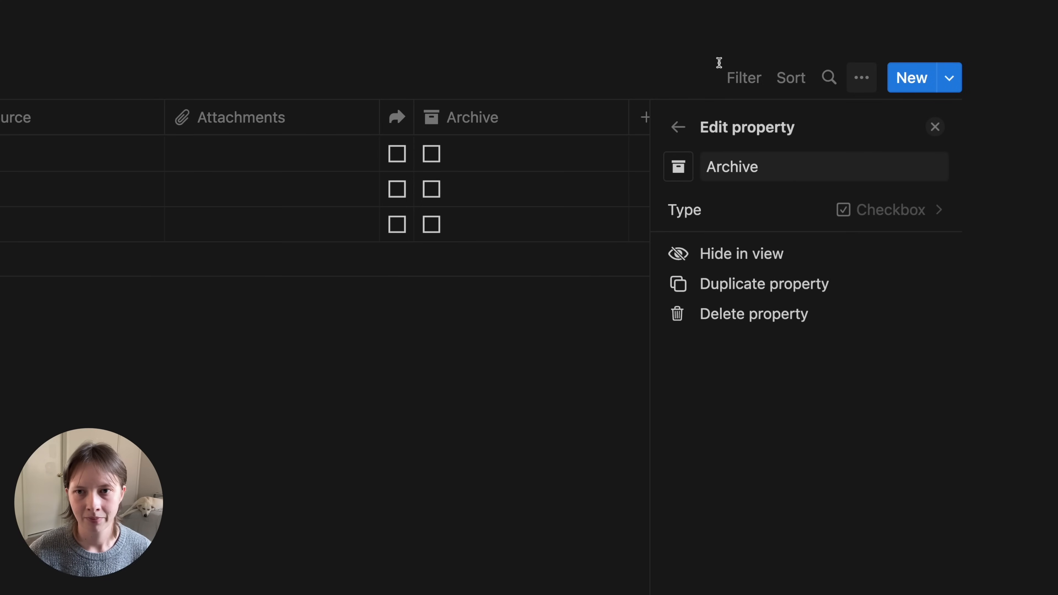
pyautogui.click(935, 128)
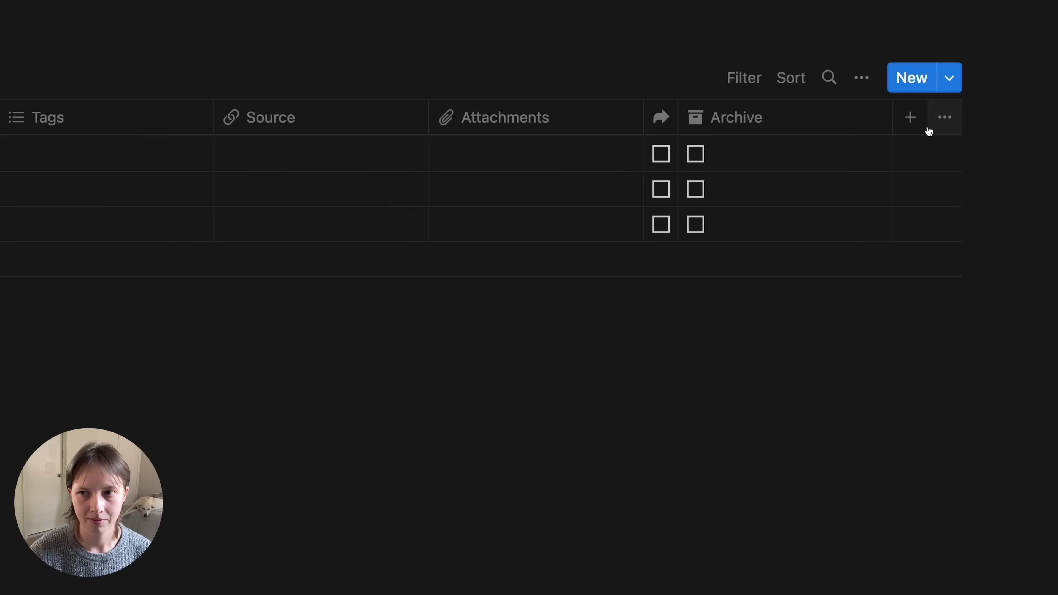
pyautogui.moveTo(892, 122); pyautogui.dragTo(547, 83)
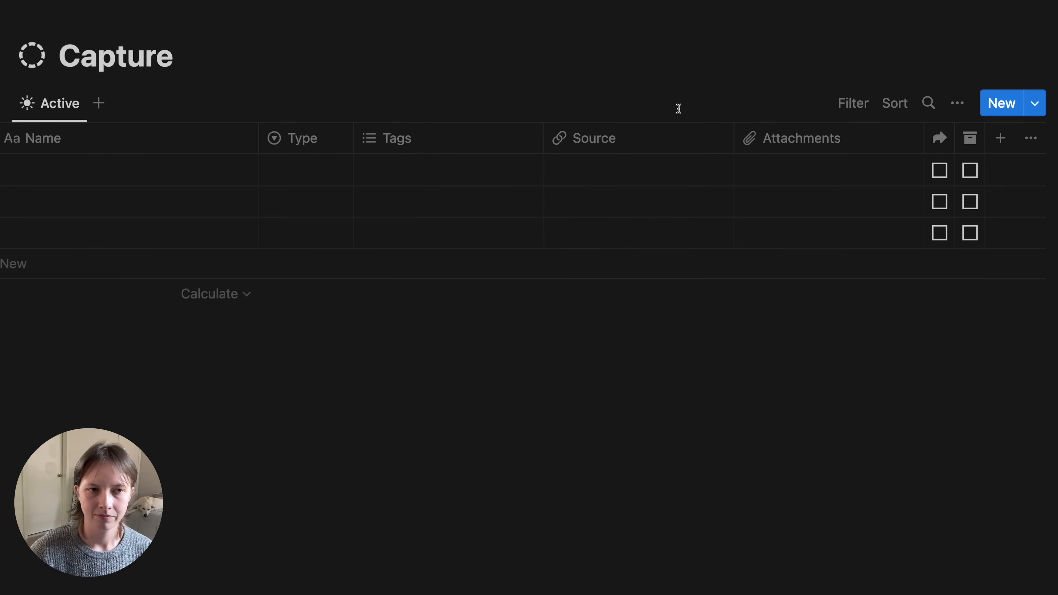
pyautogui.hscroll(-1, 497, 228)
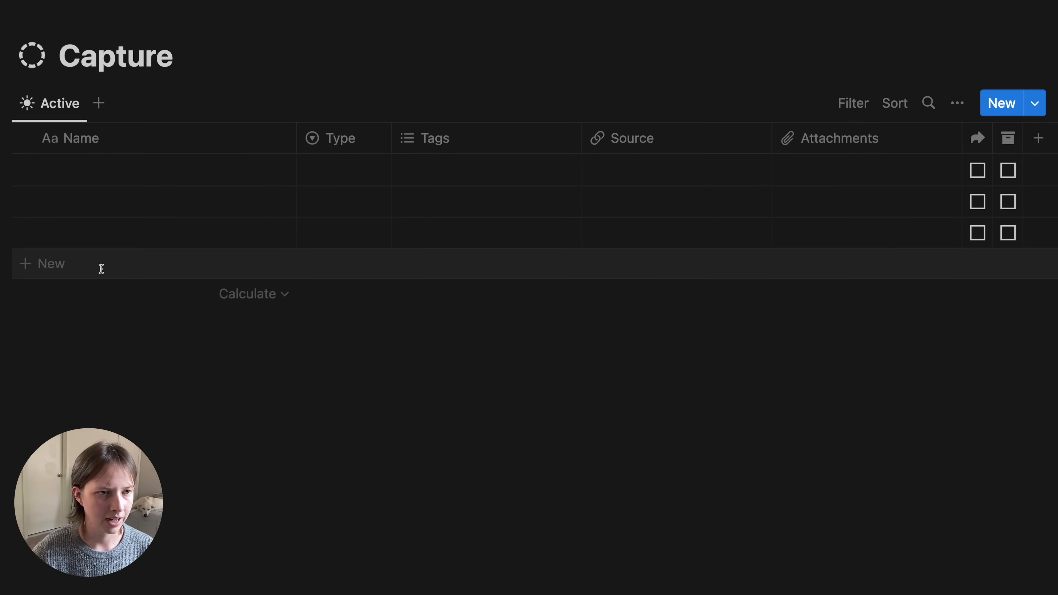
# - Add a new Capture row named 'How to make a cookbook'
pyautogui.click(101, 268)
pyautogui.click(82, 388)
pyautogui.click(120, 162)
pyautogui.press('Escape')
pyautogui.click(92, 173)
pyautogui.write('How to make a cook')
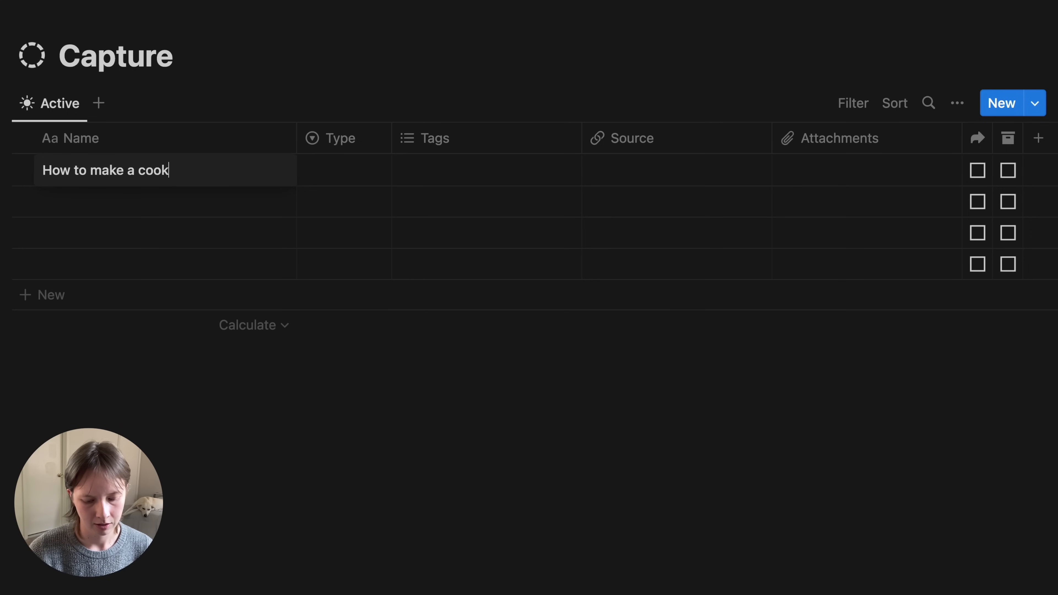
pyautogui.write('book')
# - Set the entry's Type to Tweet
pyautogui.press('Tab')
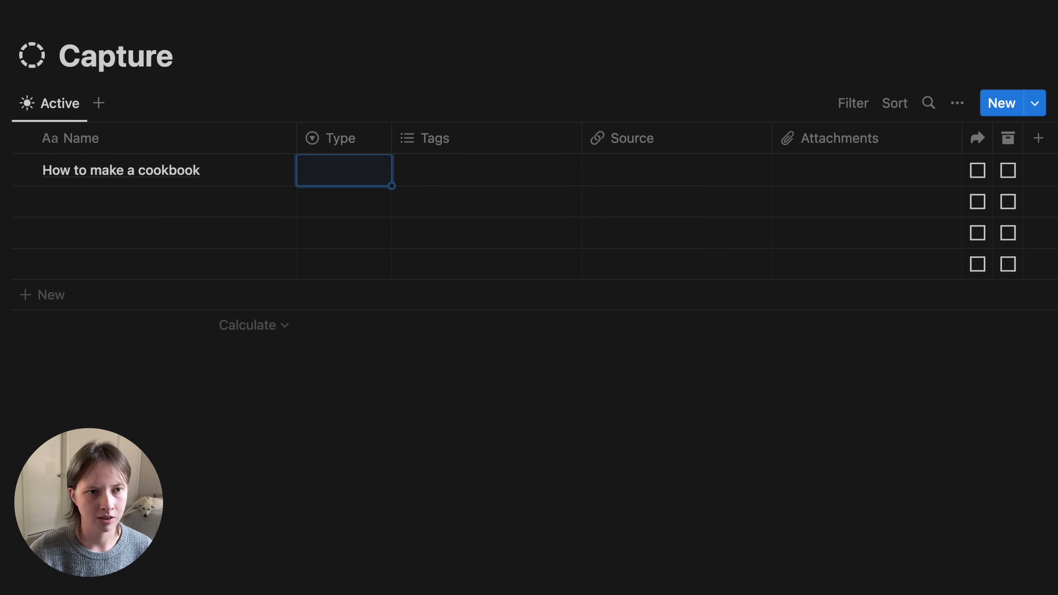
pyautogui.press('Return')
pyautogui.press('Down')
pyautogui.press('Down')
pyautogui.press('Down')
pyautogui.press('Return')
# - Tag the entry with new Cooking and Writing tags
pyautogui.press('Right')
pyautogui.press('Up')
pyautogui.press('Return')
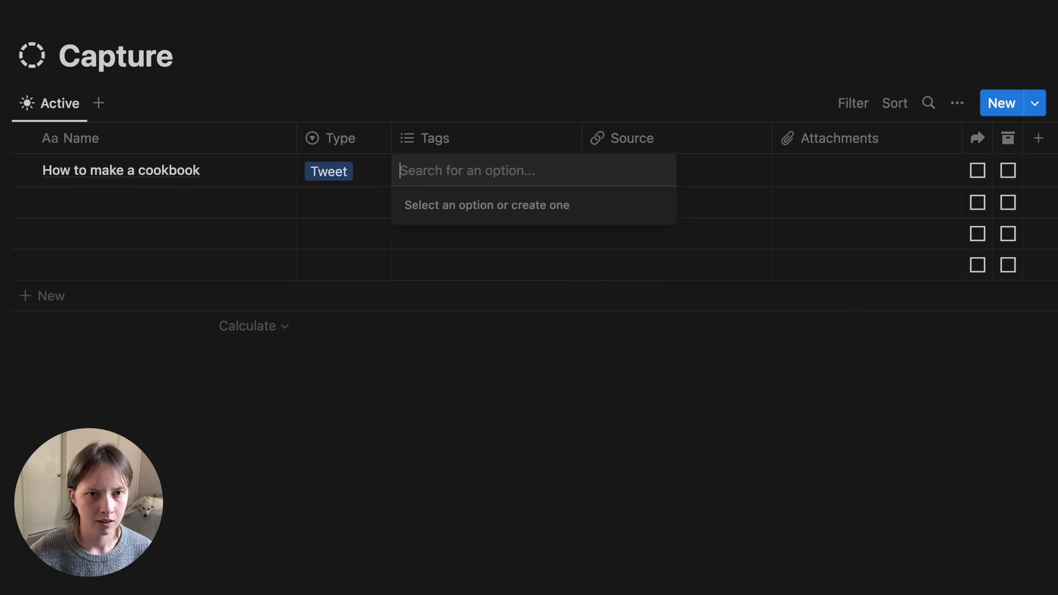
pyautogui.write('Cooking')
pyautogui.press('Return')
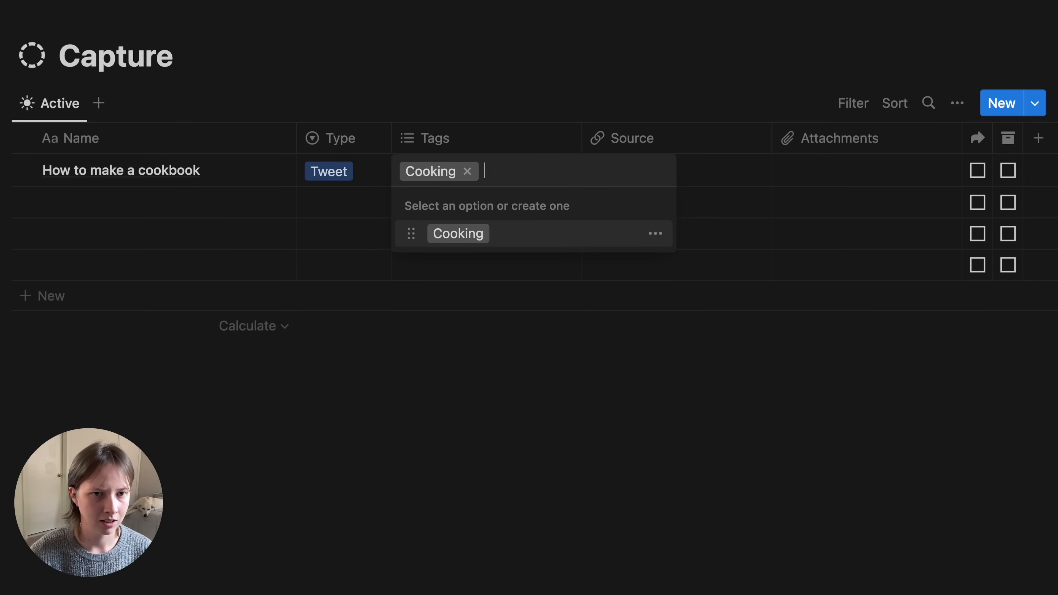
pyautogui.write('Brain')
pyautogui.press('BackSpace')
pyautogui.press('BackSpace')
pyautogui.press('BackSpace')
pyautogui.press('BackSpace')
pyautogui.press('BackSpace')
pyautogui.write('Writing')
pyautogui.press('Return')
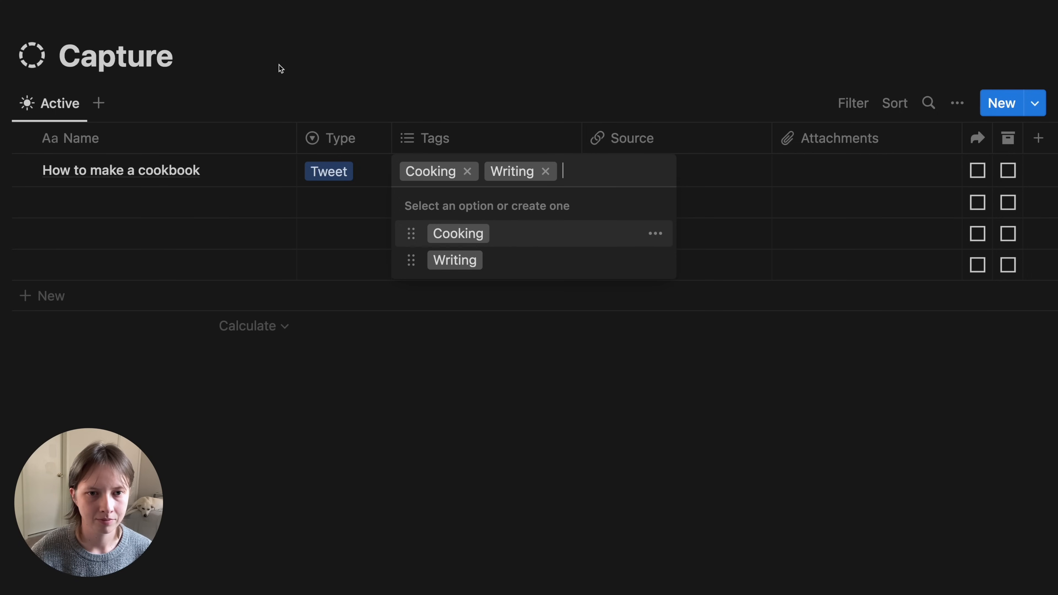
pyautogui.press('Escape')
pyautogui.click(664, 170)
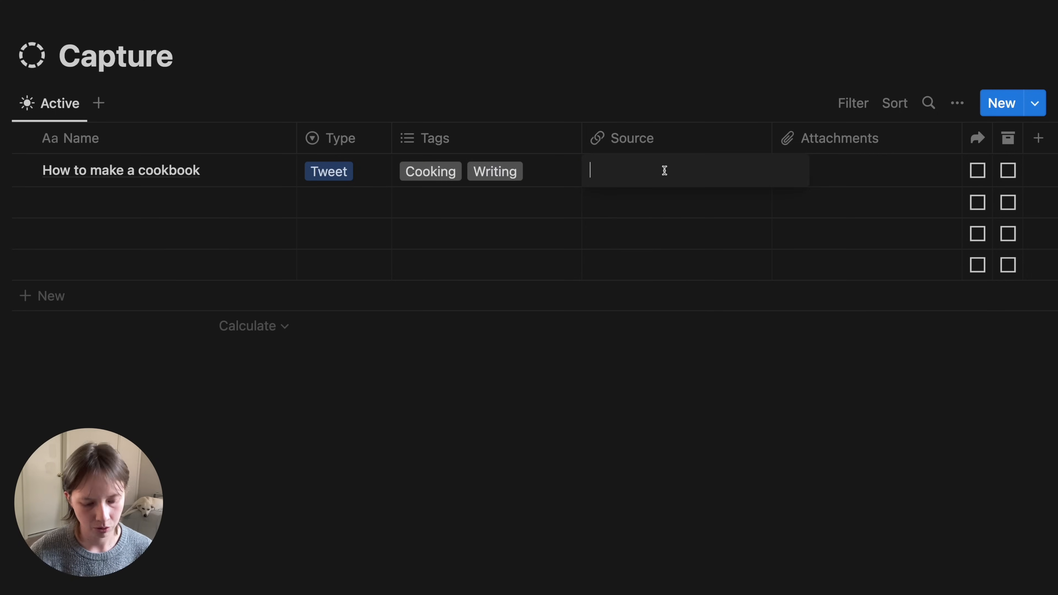
pyautogui.write('ww.w.')
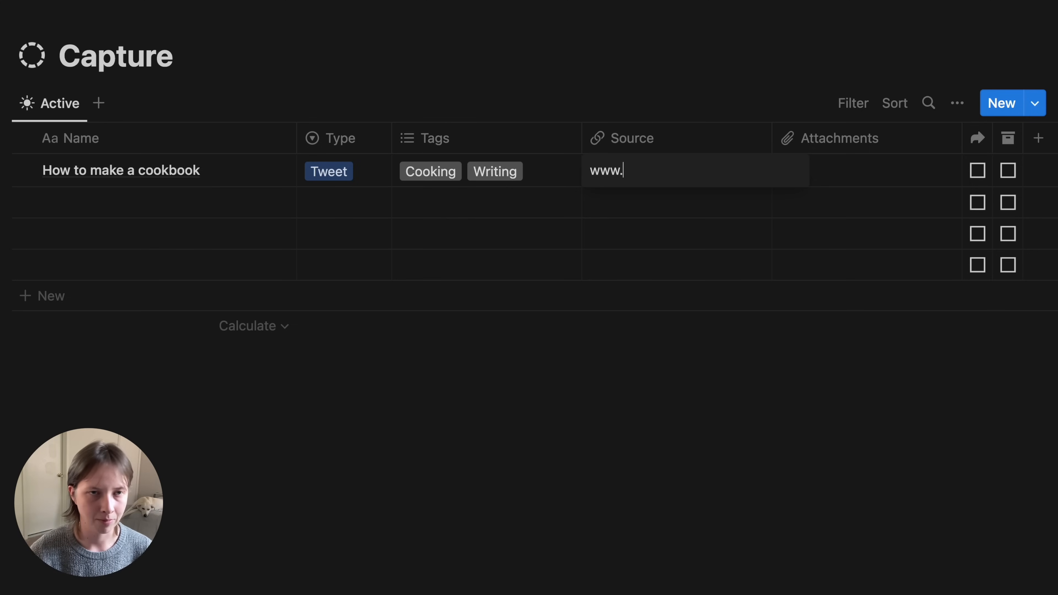
pyautogui.write('example.com')
pyautogui.click(711, 105)
pyautogui.click(710, 104)
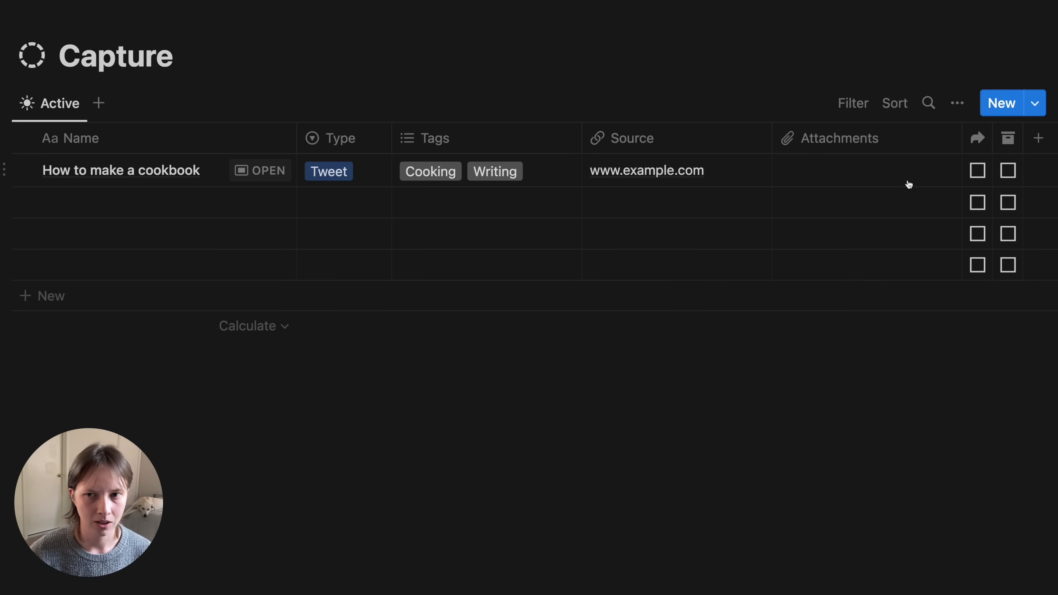
# - Tick the entry's Share and Archive checkboxes
pyautogui.click(977, 171)
pyautogui.click(1007, 170)
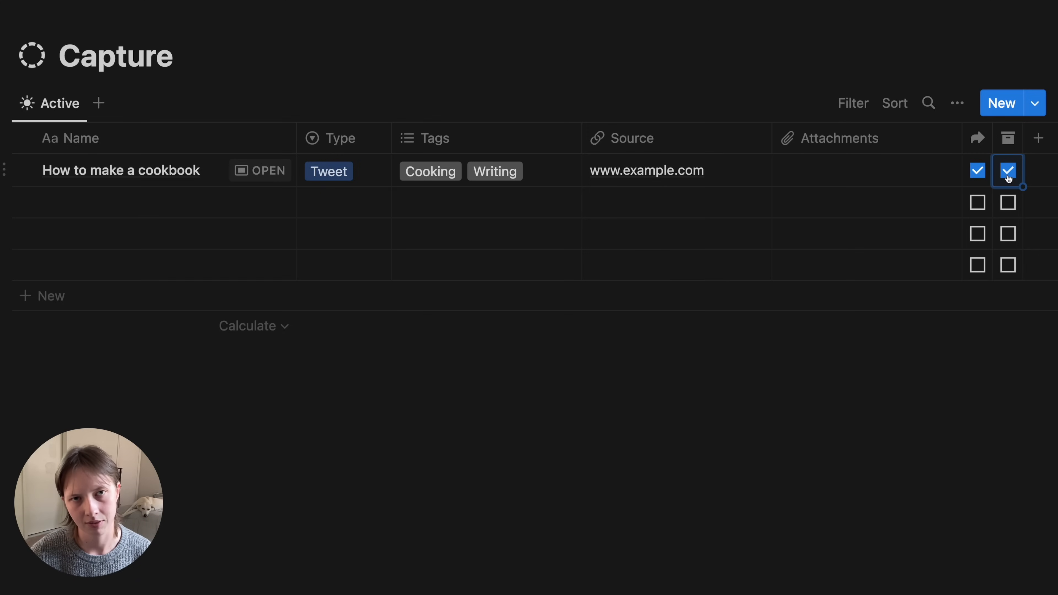
pyautogui.click(125, 193)
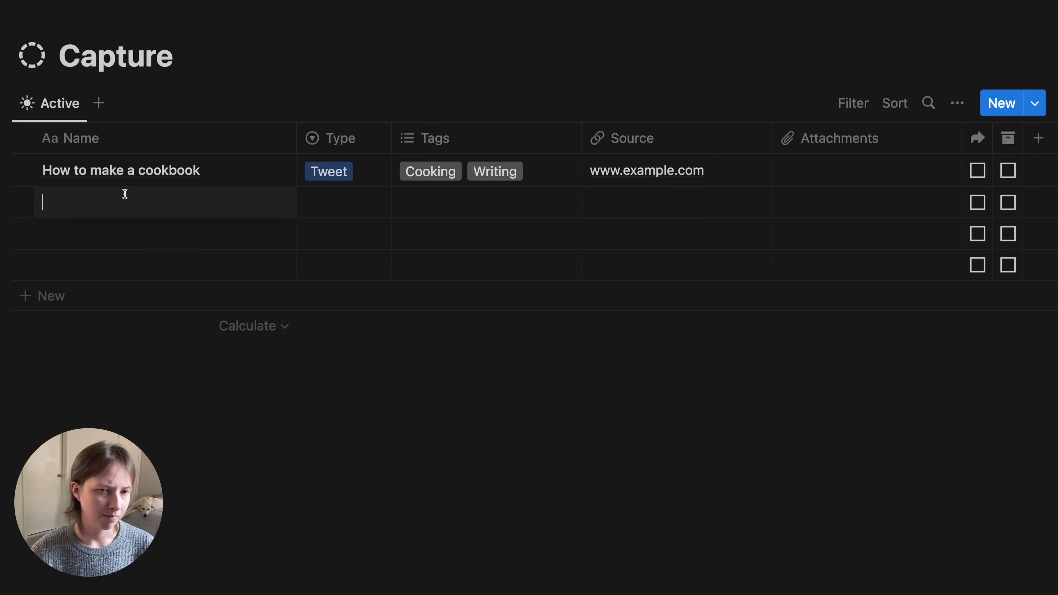
# - Name the second row 'Recipe ideas for a cookbook' with Type Note
pyautogui.write('Re')
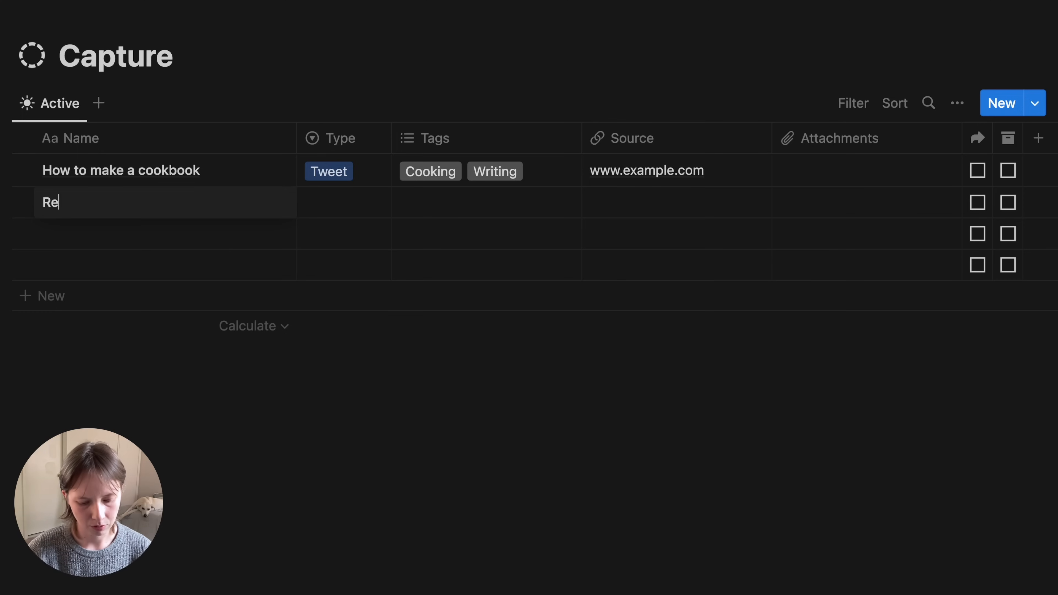
pyautogui.write('cipe ideas for a cookbook')
pyautogui.press('Tab')
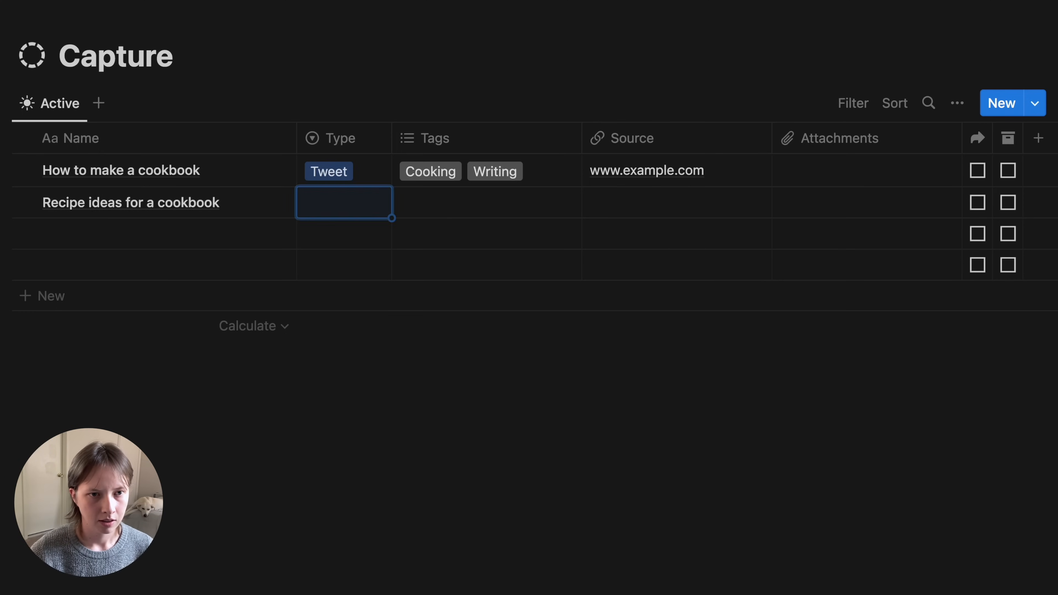
pyautogui.press('Return')
pyautogui.press('Down')
pyautogui.press('Return')
# - Tag the recipe entry with Cooking and a new Brainstorming tag
pyautogui.press('Tab')
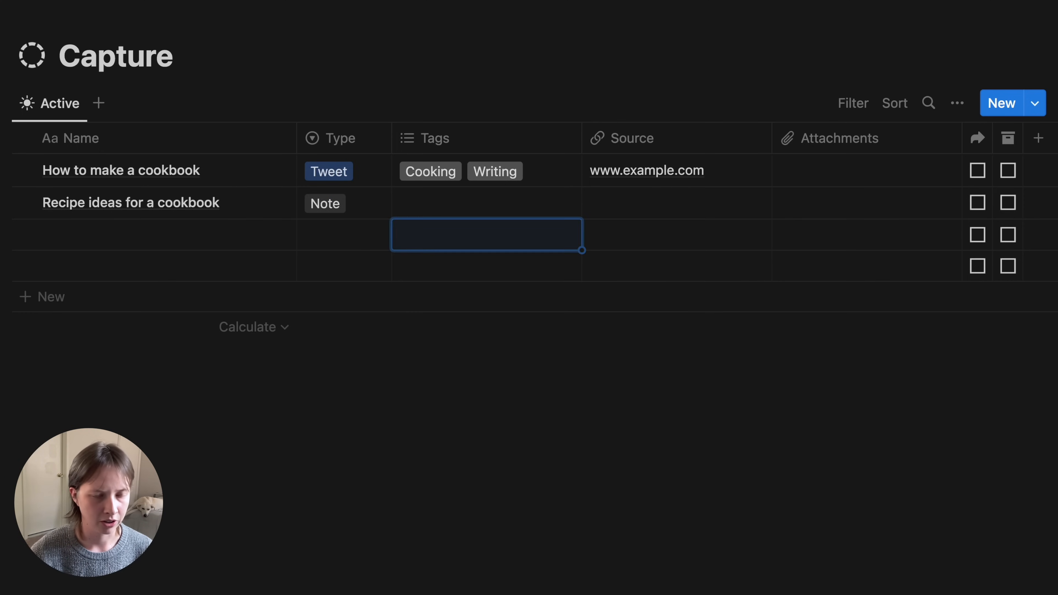
pyautogui.press('Return')
pyautogui.write('Cooking')
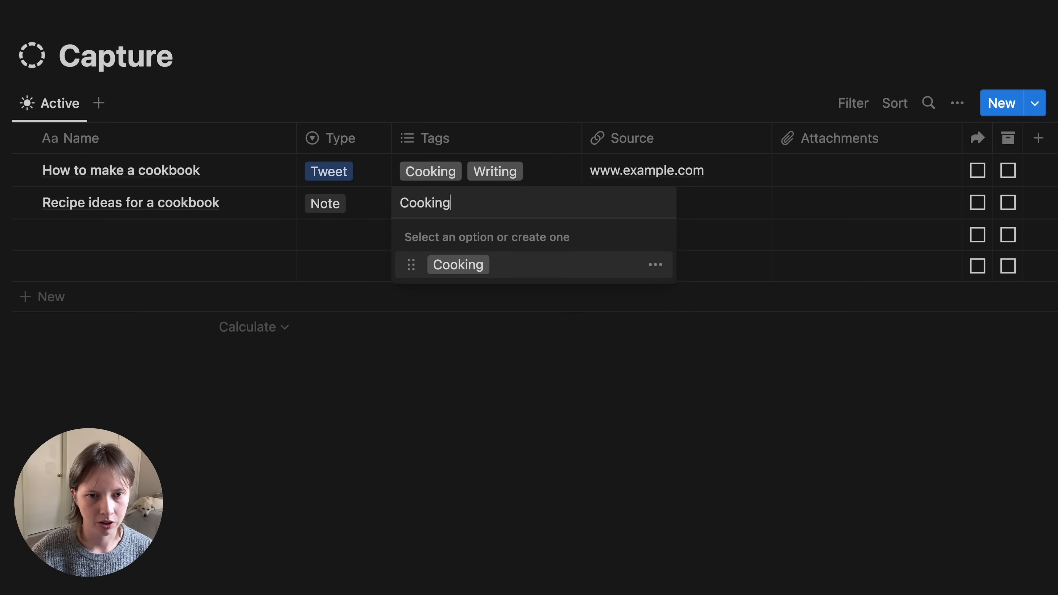
pyautogui.press('Return')
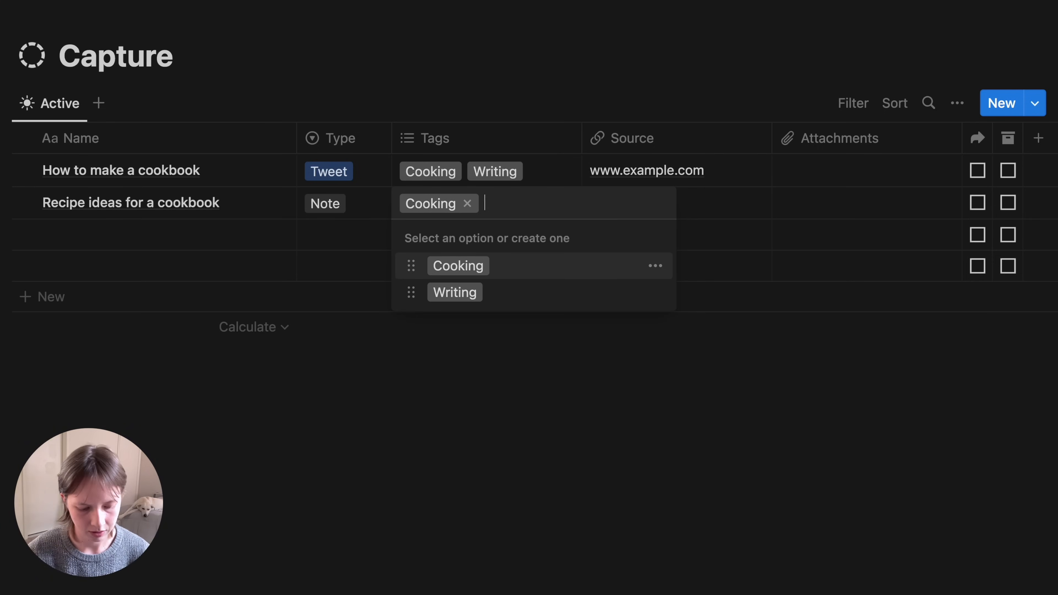
pyautogui.write('Brainstorming')
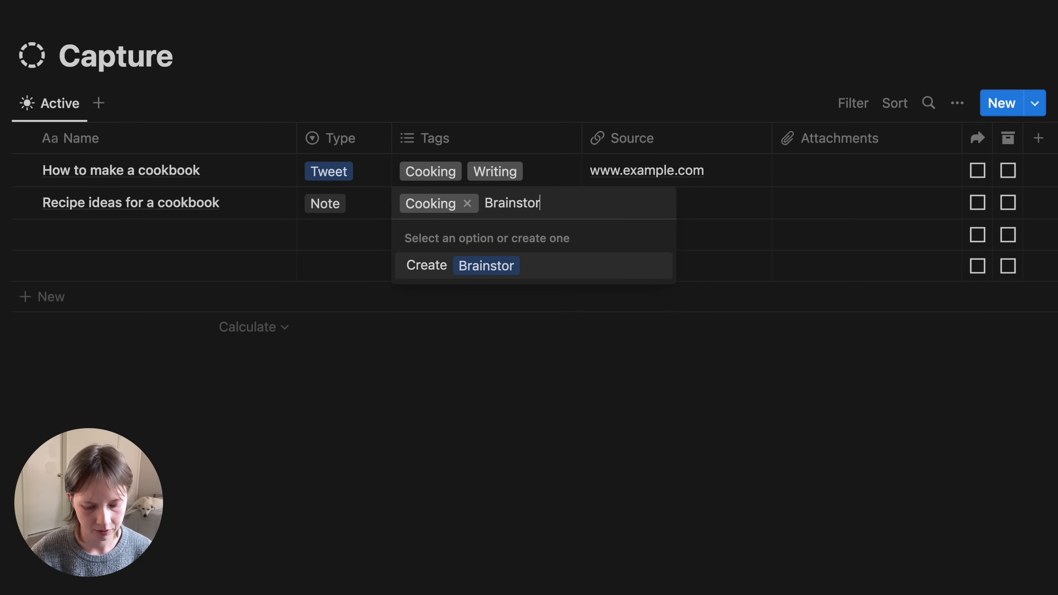
pyautogui.press('Return')
pyautogui.click(165, 234)
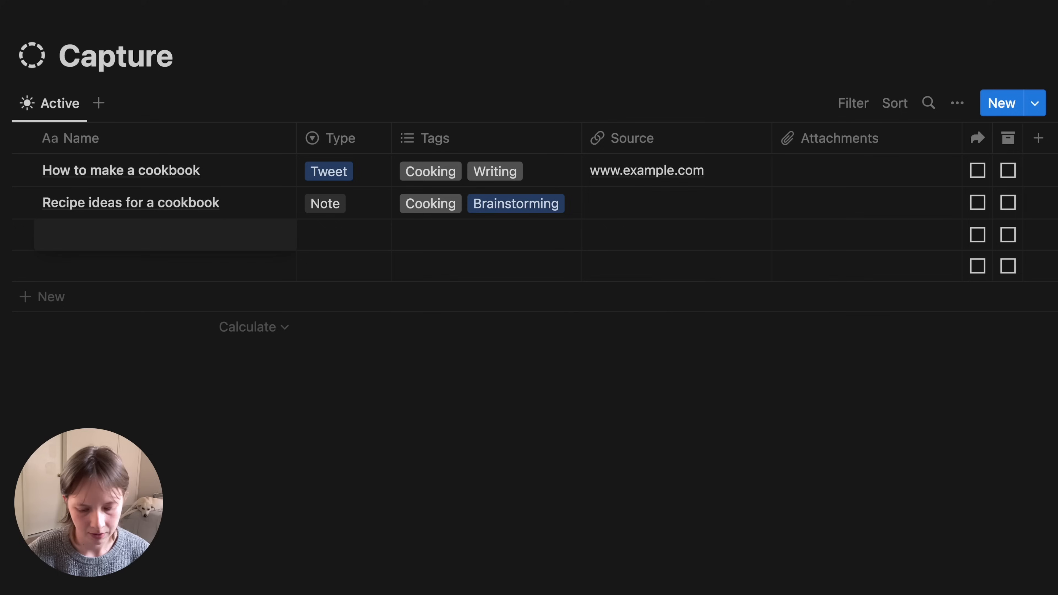
# - Add a third row 'Tips for learning Spanish' with Type Note
pyautogui.write('Tips for learning Spanish')
pyautogui.press('Tab')
pyautogui.press('Return')
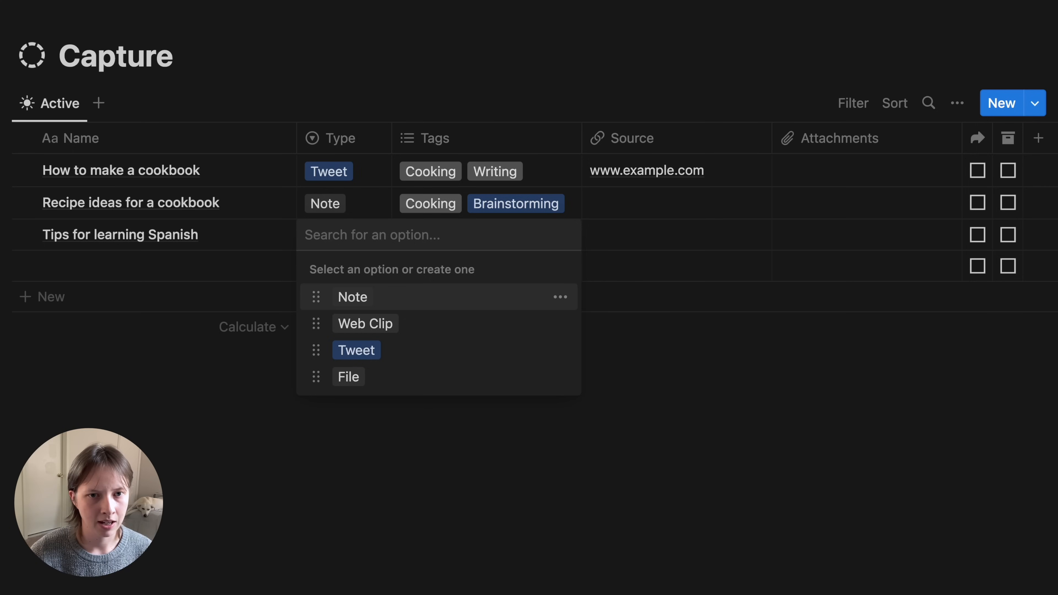
pyautogui.press('Return')
# - Create and apply Languages and Spanish tags to the Spanish tips entry
pyautogui.press('Tab')
pyautogui.press('Return')
pyautogui.write('la')
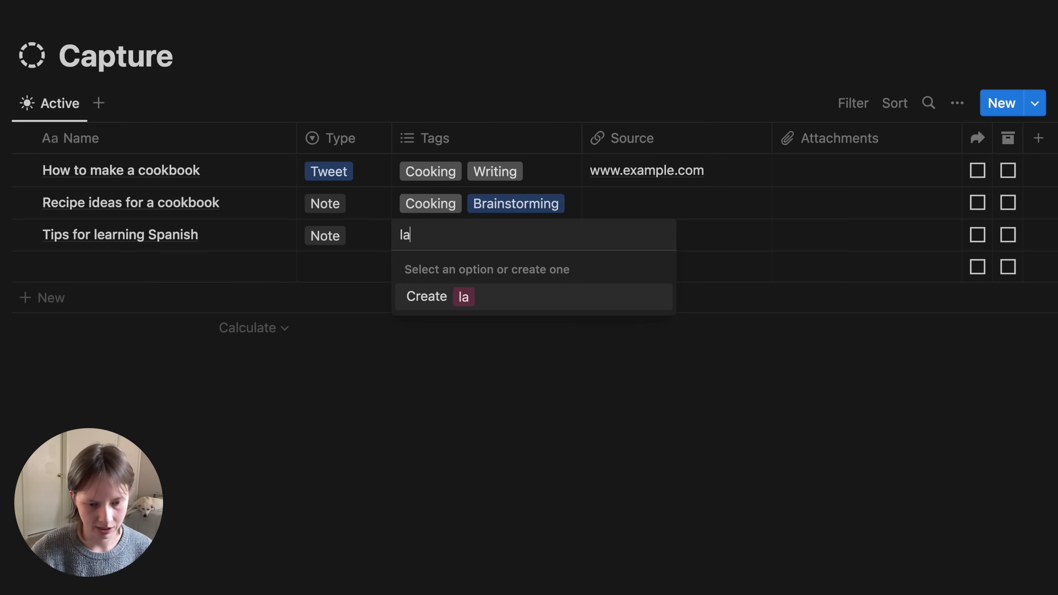
pyautogui.press('BackSpace')
pyautogui.write('anguage')
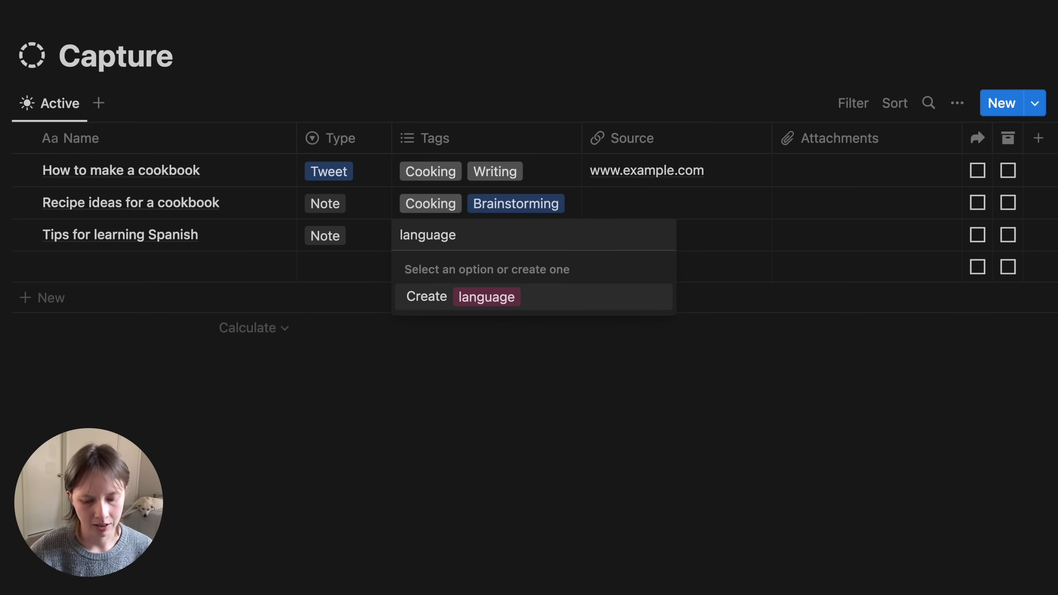
pyautogui.press('super+a')
pyautogui.write('Languages')
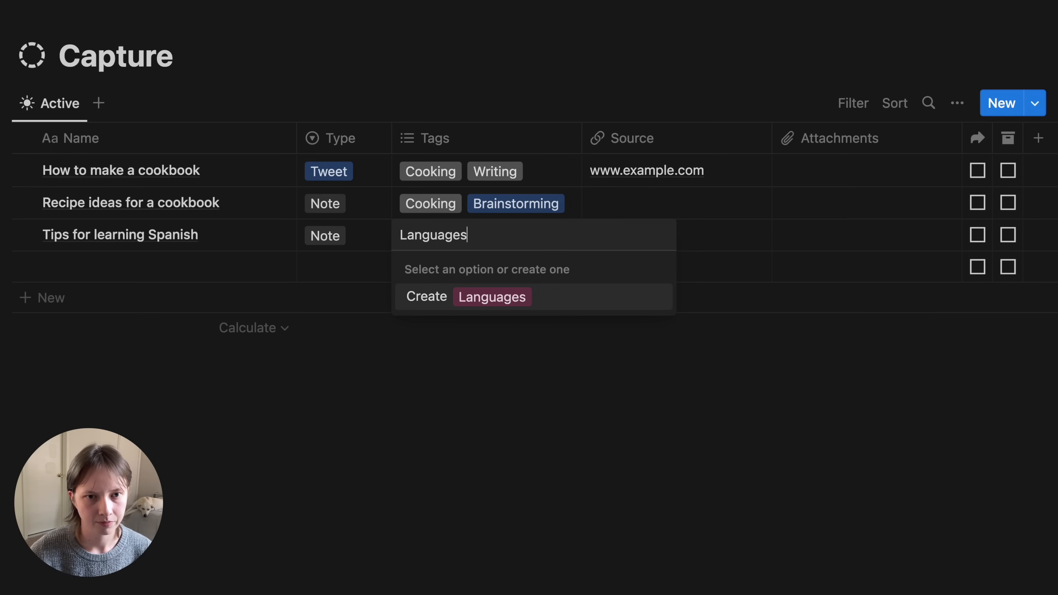
pyautogui.press('Return')
pyautogui.write('Spanish')
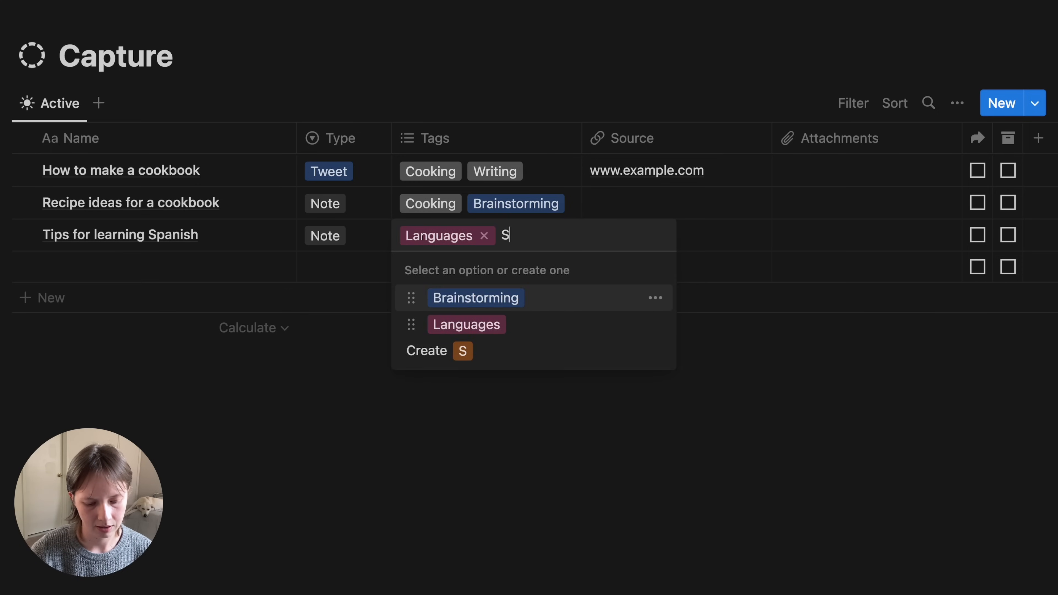
pyautogui.press('Return')
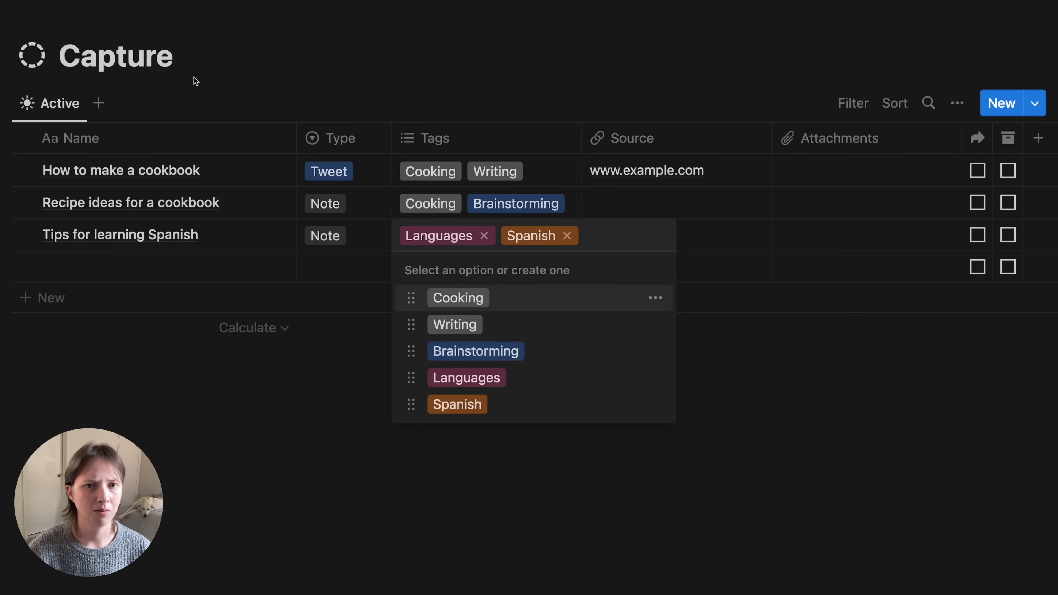
pyautogui.click(423, 59)
pyautogui.click(424, 60)
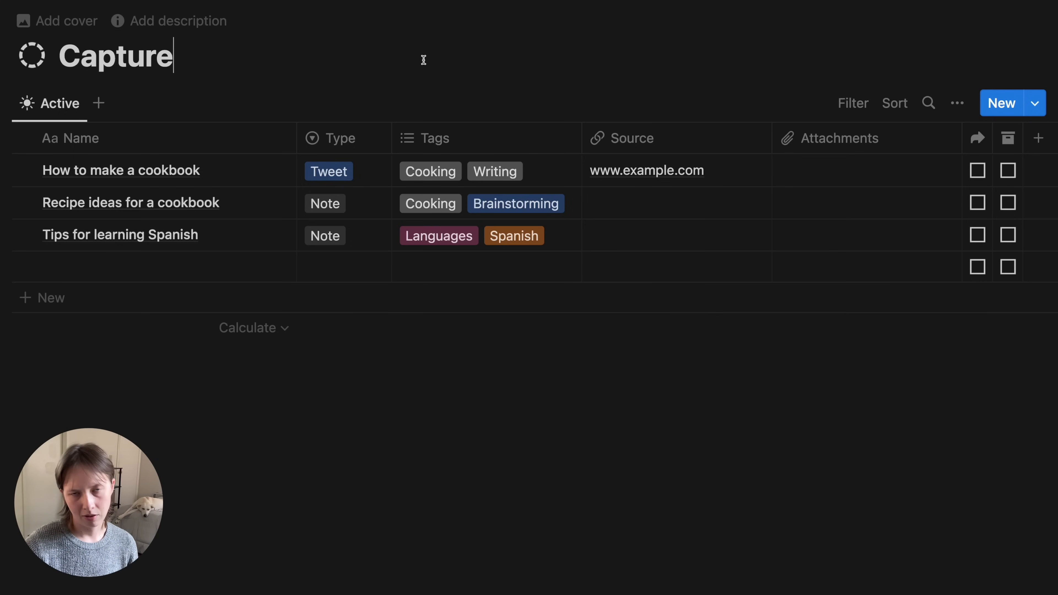
# - Add a 'Newsletter content ideas' entry with Type File
pyautogui.click(101, 273)
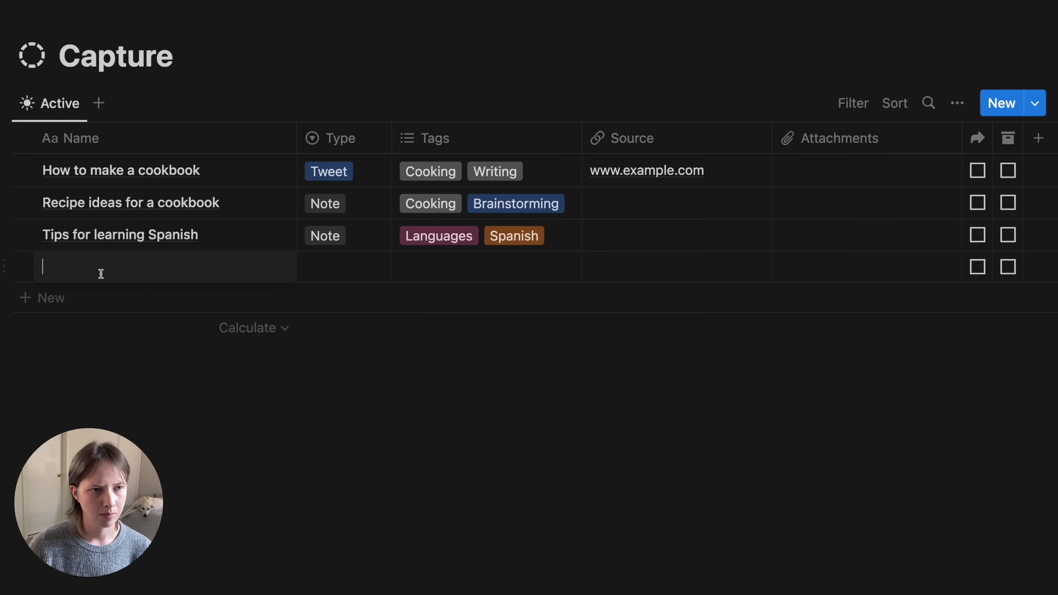
pyautogui.write('Newslett')
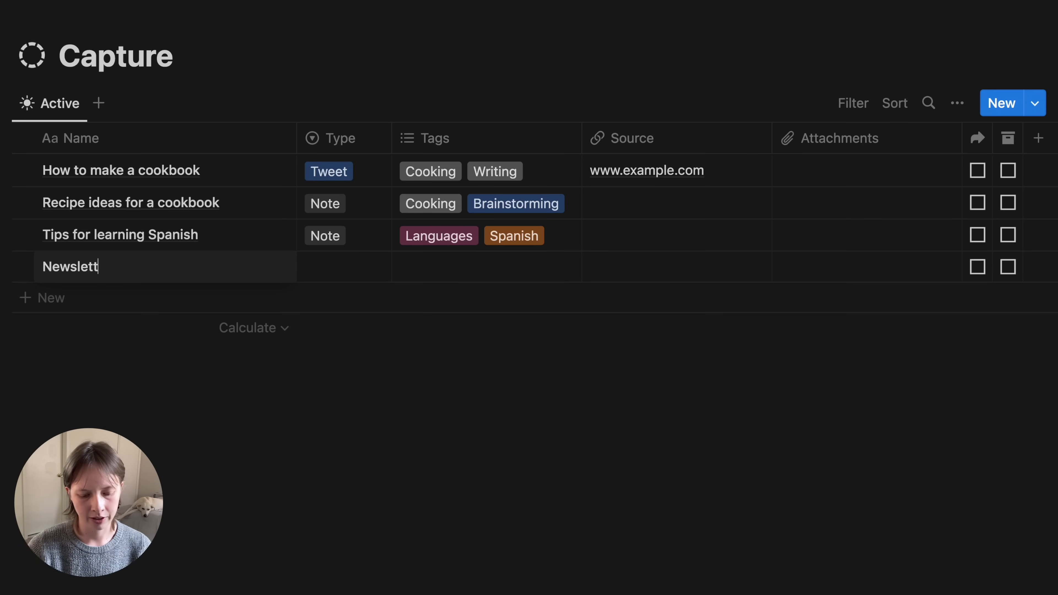
pyautogui.write('er content ideas')
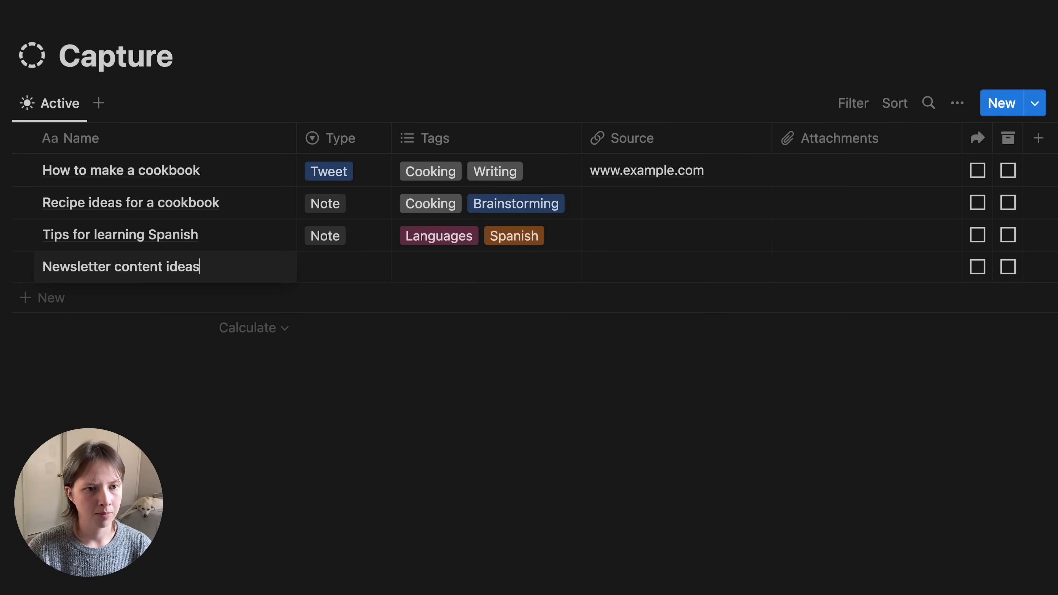
pyautogui.press('Tab')
pyautogui.press('Down')
pyautogui.press('Down')
pyautogui.press('Down')
pyautogui.press('Return')
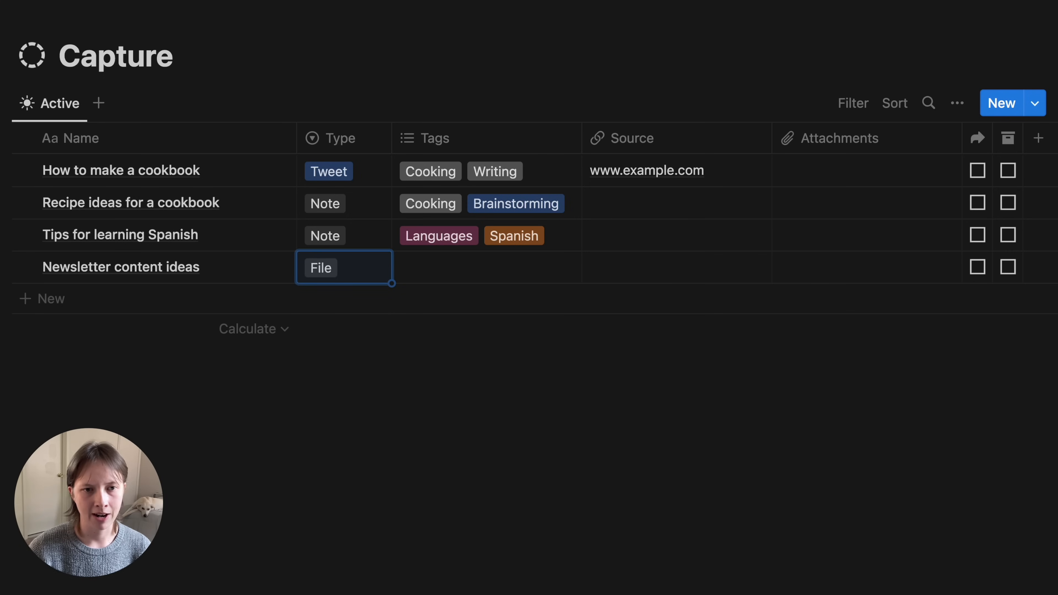
# - Tag the newsletter entry with new Newsletter and Marketing tags
pyautogui.press('Tab')
pyautogui.press('Return')
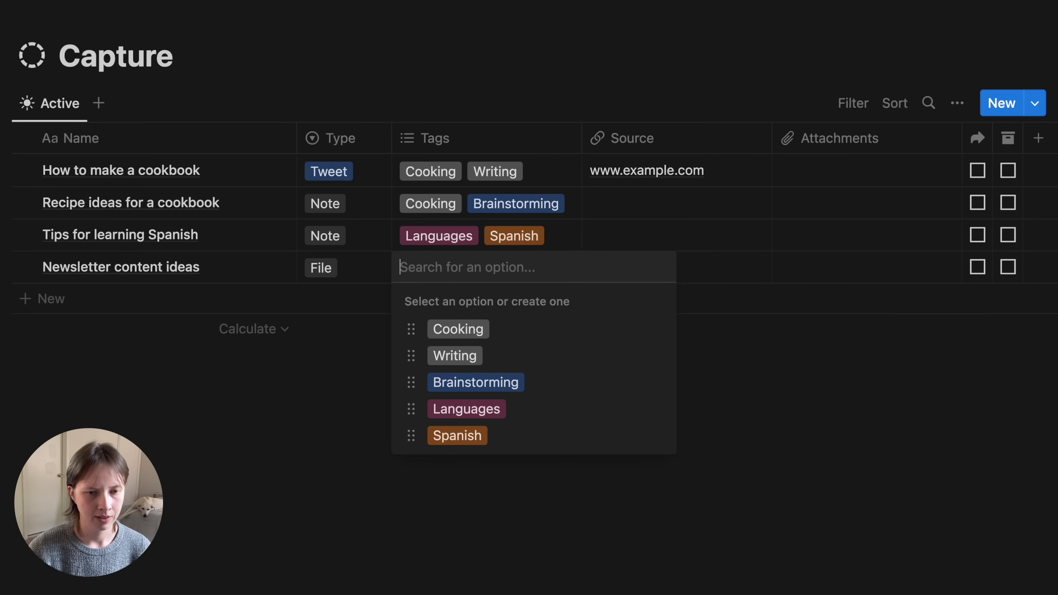
pyautogui.write('Newsletter')
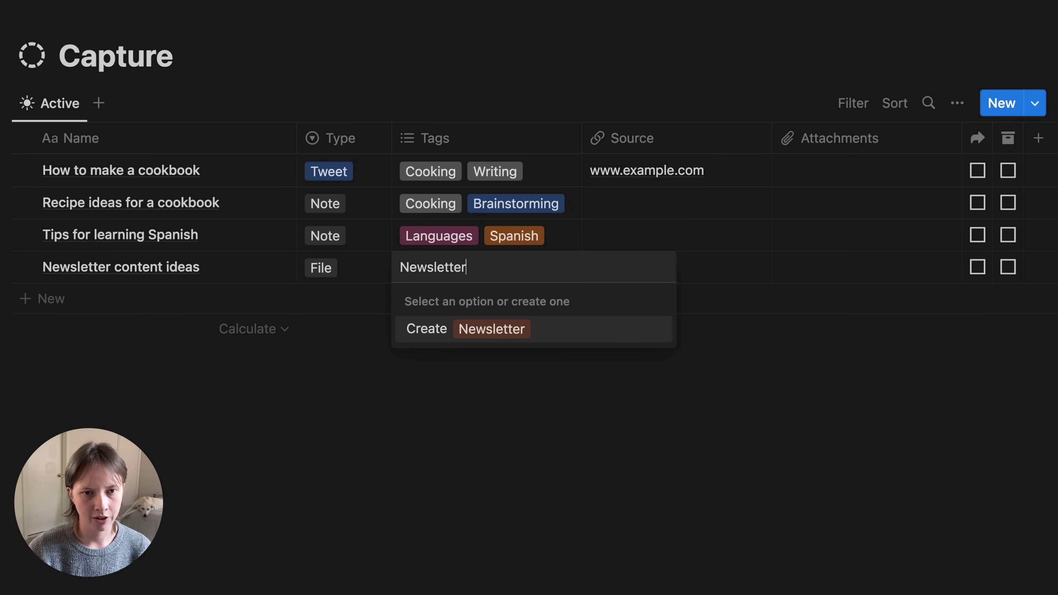
pyautogui.press('Return')
pyautogui.write('Markeitng')
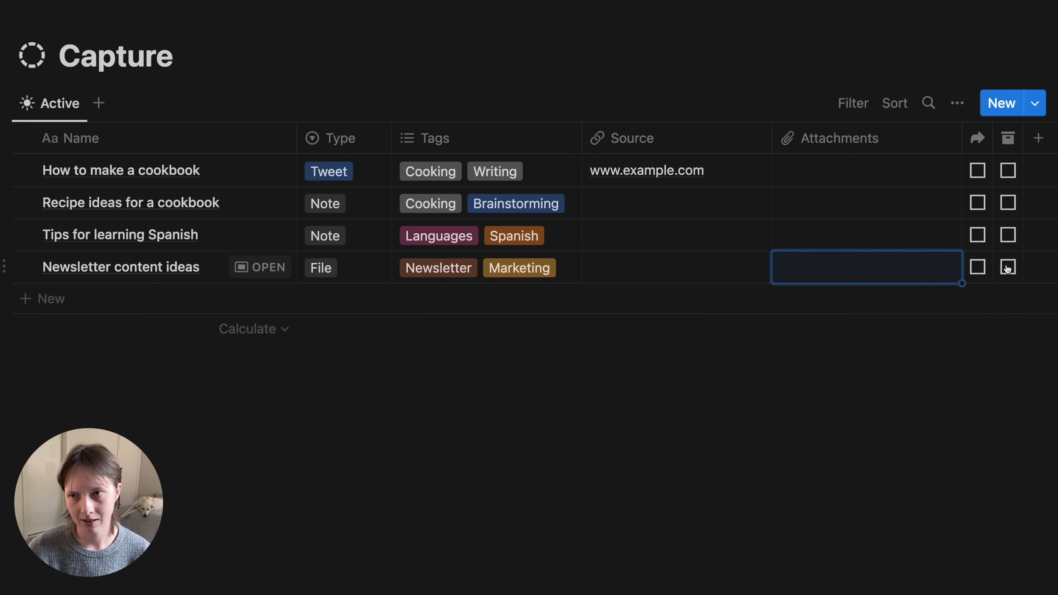
# - Archive the newsletter entry and tick Share on the Spanish tips entry
pyautogui.click(1007, 267)
pyautogui.click(732, 71)
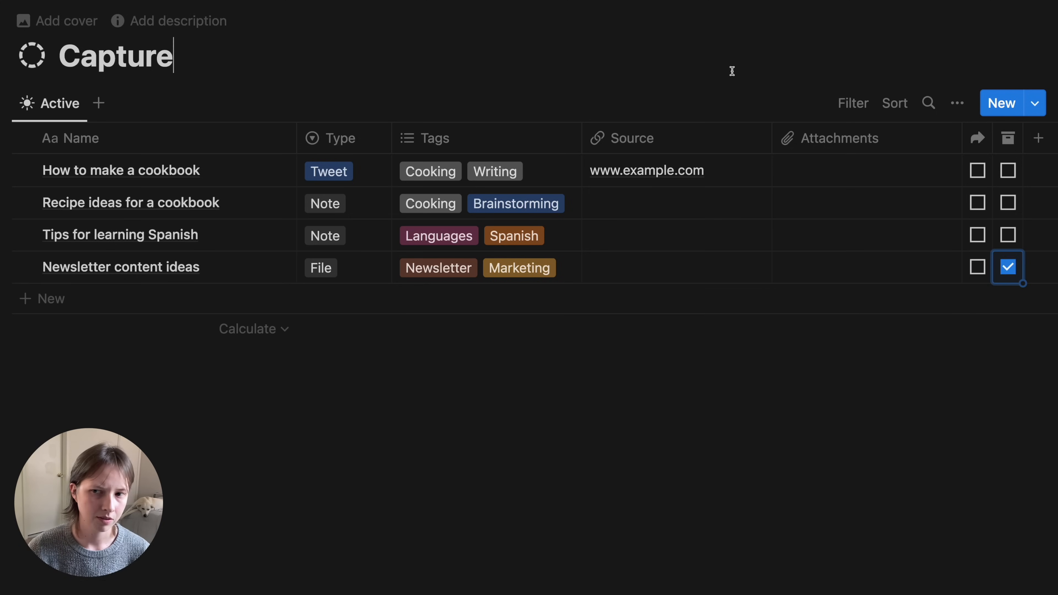
pyautogui.click(977, 234)
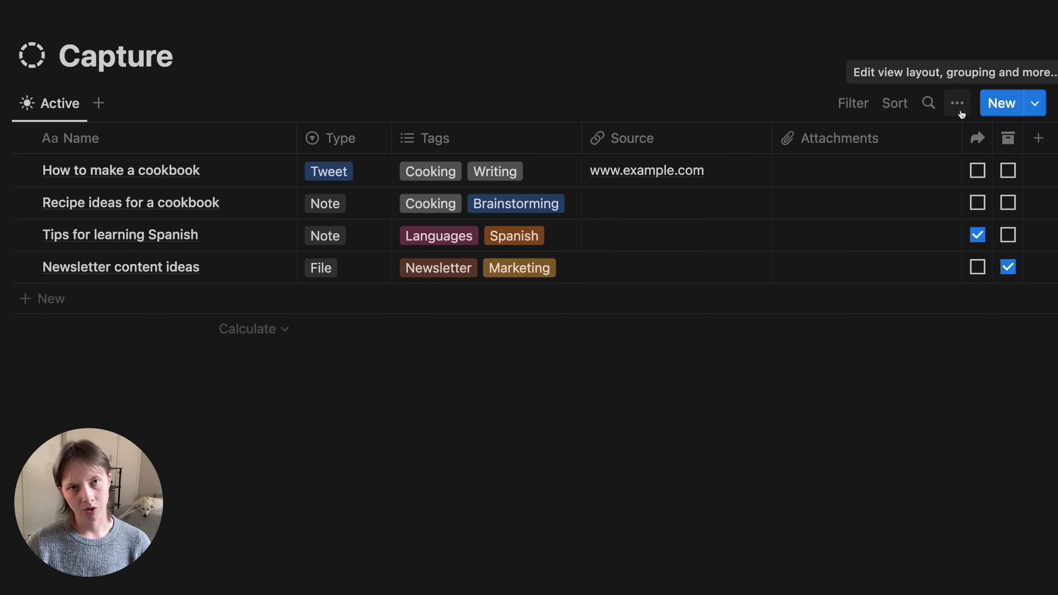
# - Turn off vertical lines in the Active view's table layout
pyautogui.click(959, 110)
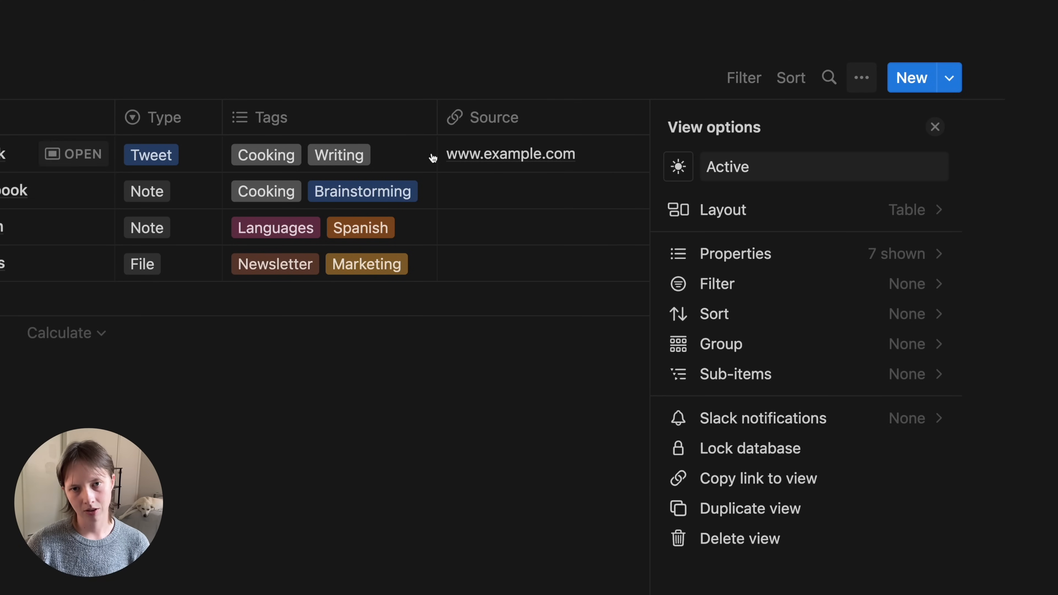
pyautogui.click(726, 212)
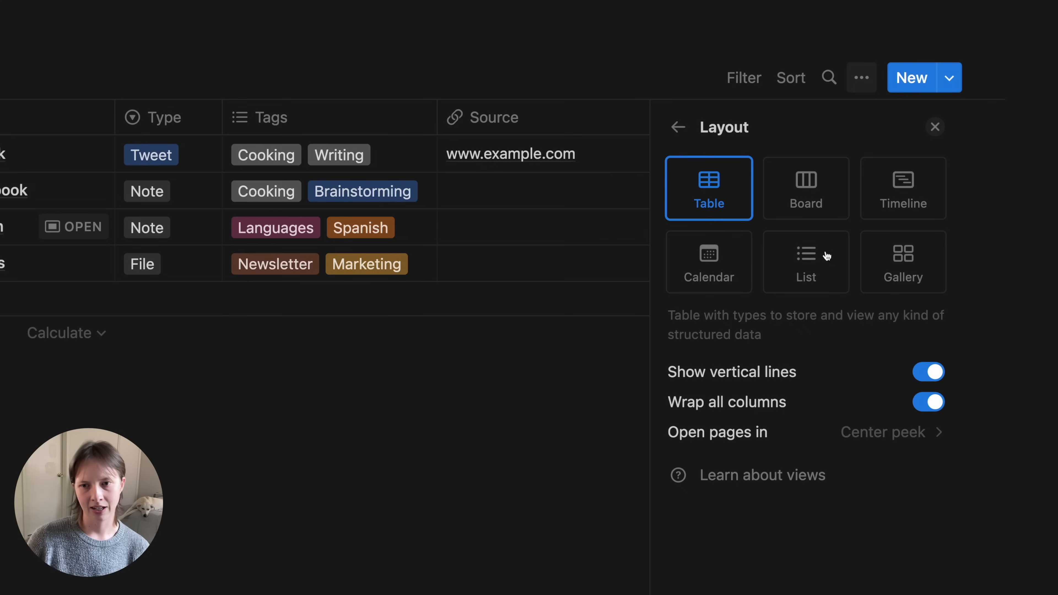
pyautogui.click(922, 374)
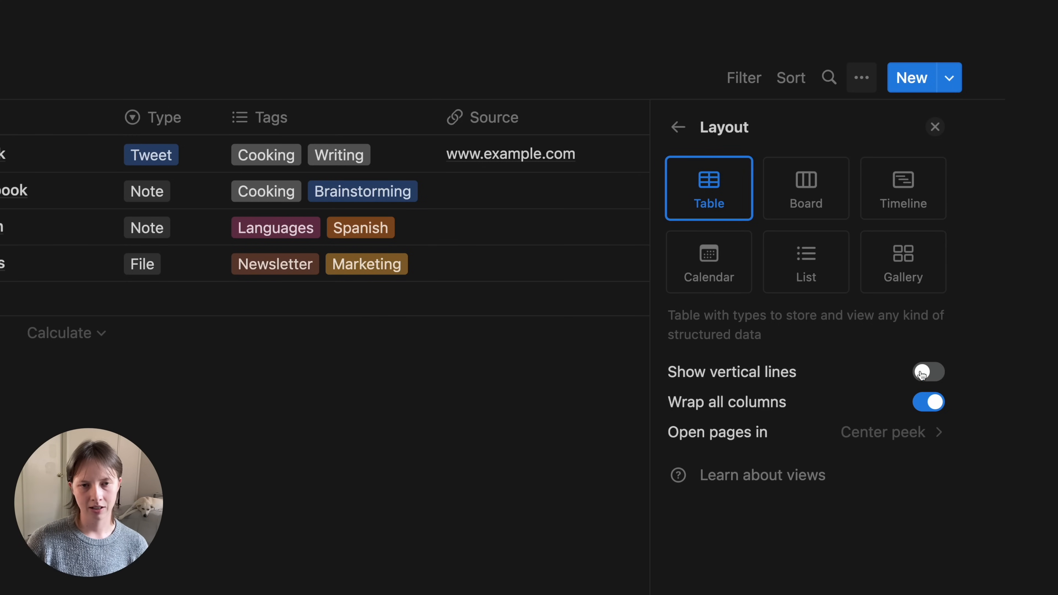
pyautogui.click(676, 128)
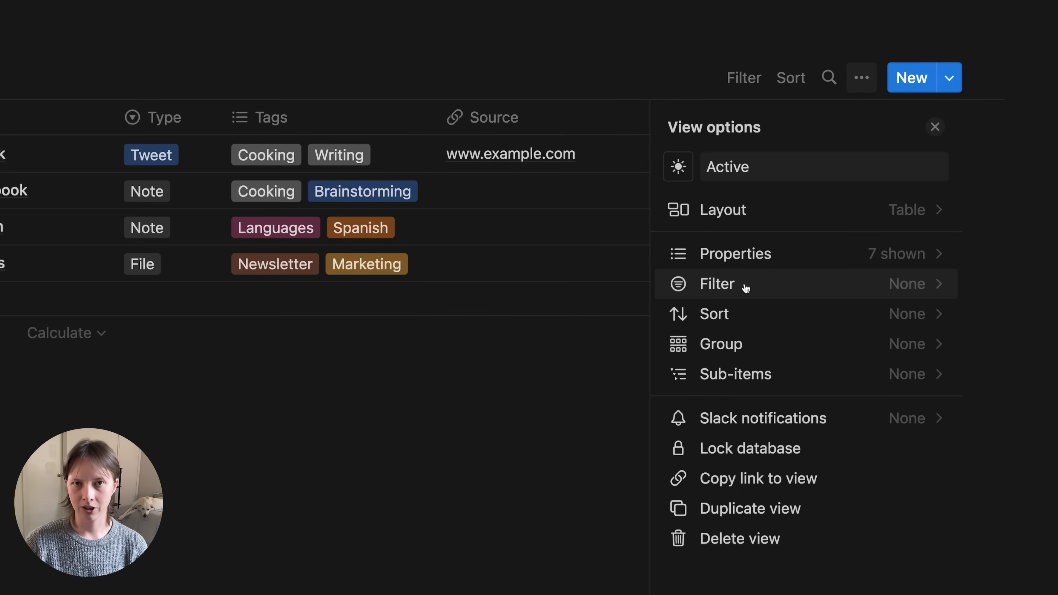
# - Filter the Active view to entries with Archive unchecked
pyautogui.click(743, 294)
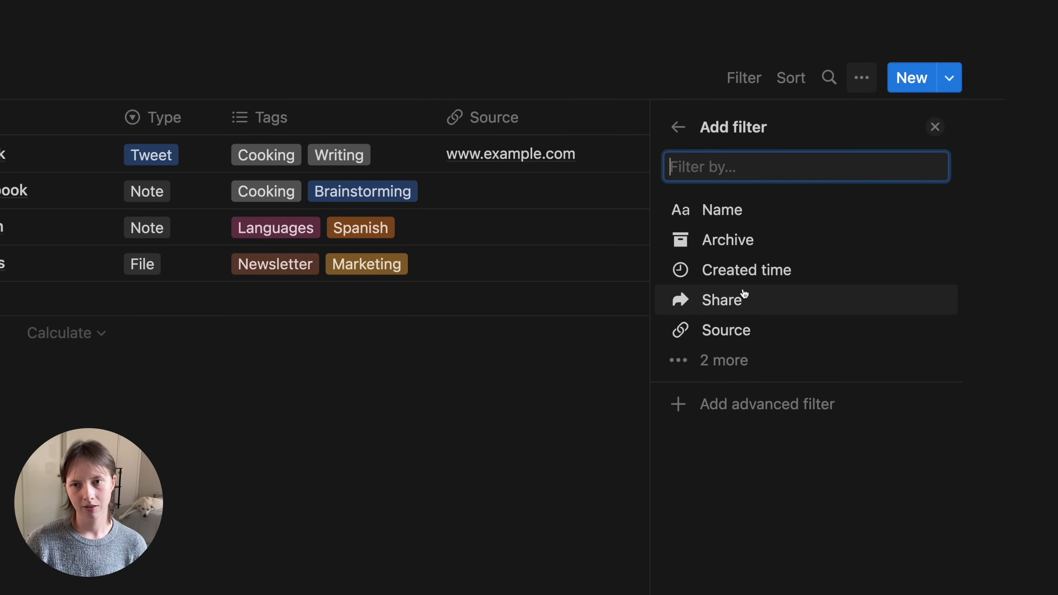
pyautogui.click(736, 362)
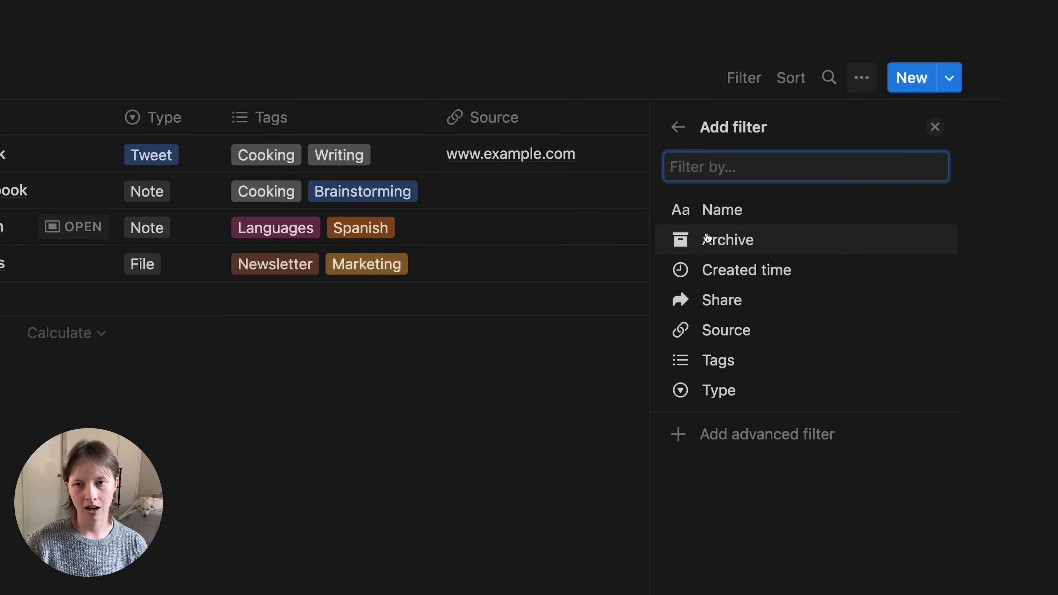
pyautogui.click(751, 244)
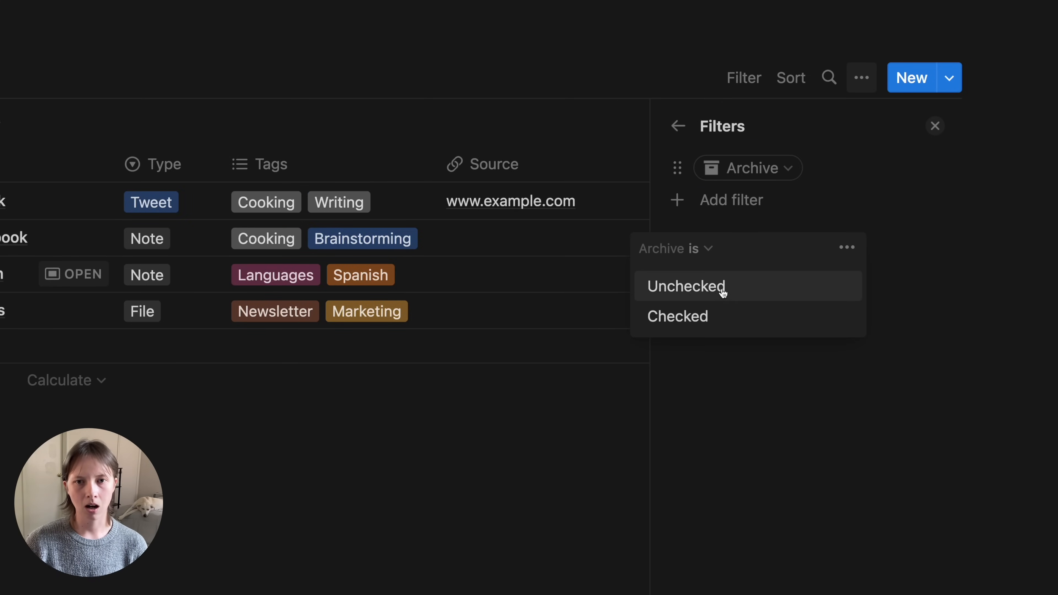
pyautogui.click(723, 288)
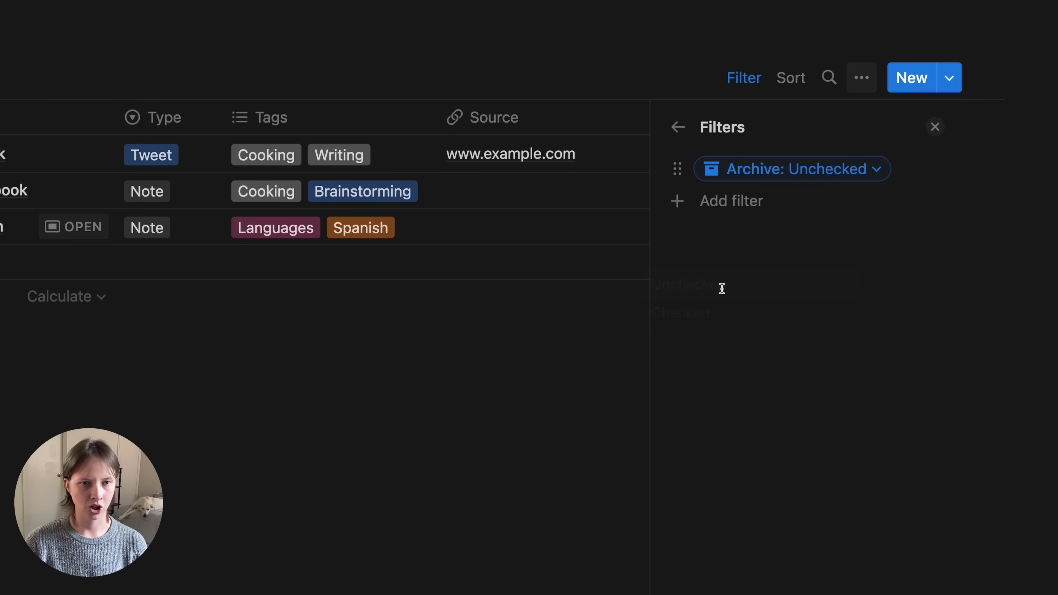
pyautogui.click(671, 128)
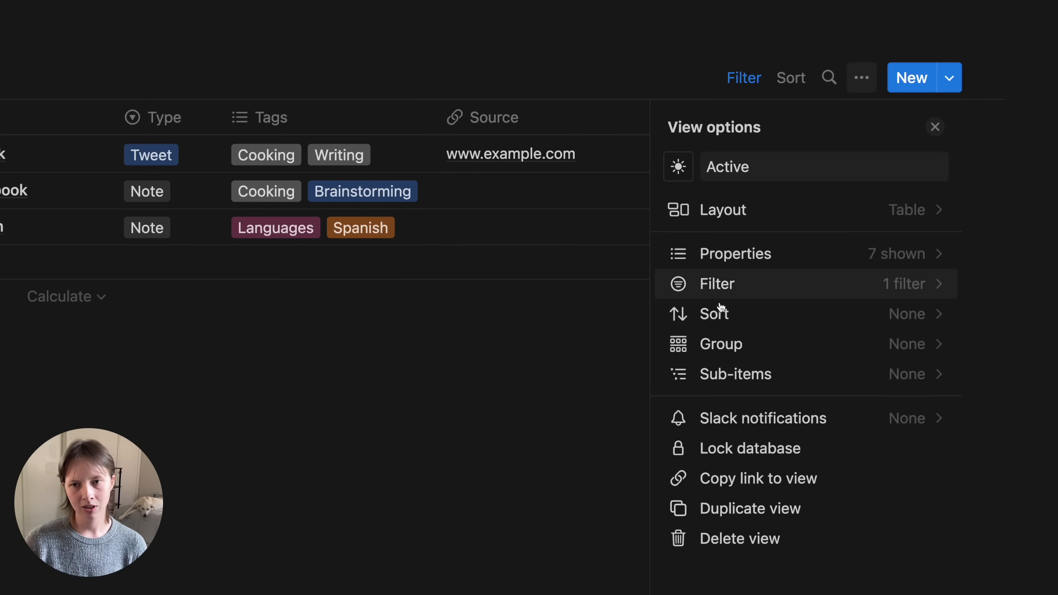
# - Sort the Active view by Created time
pyautogui.click(715, 314)
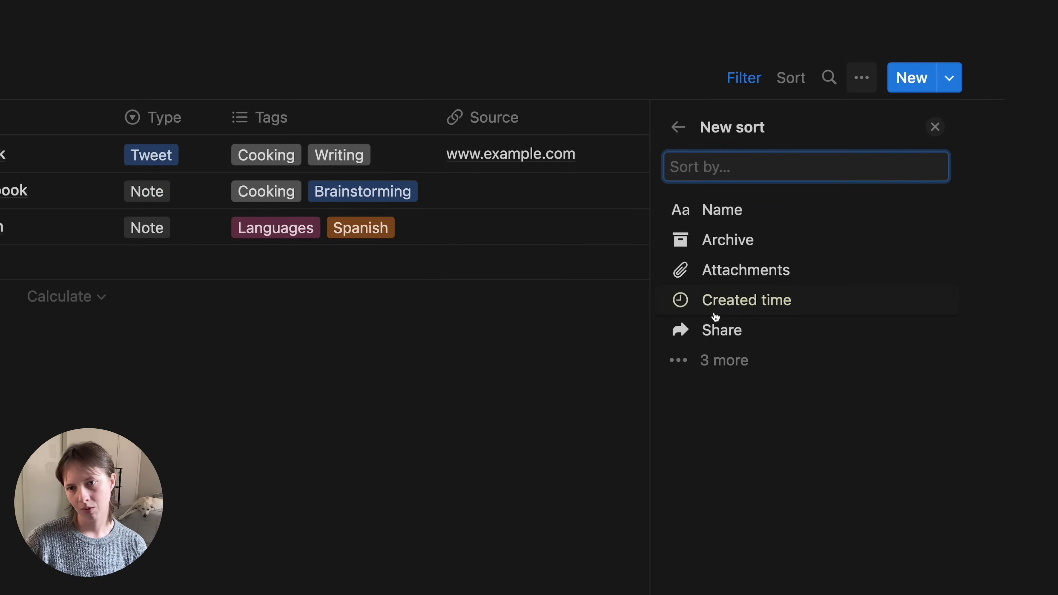
pyautogui.click(751, 303)
pyautogui.click(633, 131)
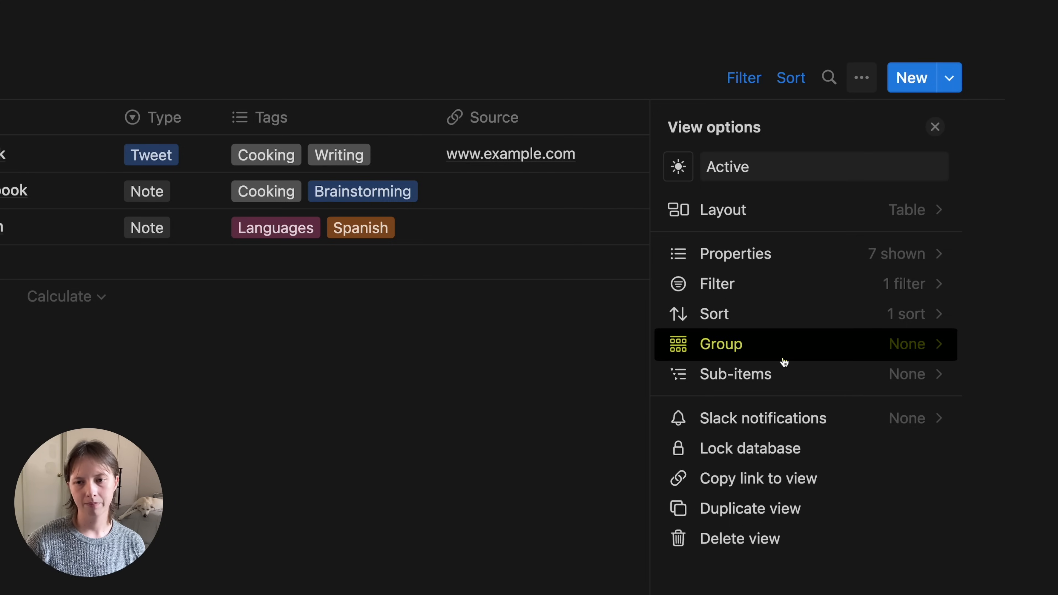
pyautogui.click(745, 357)
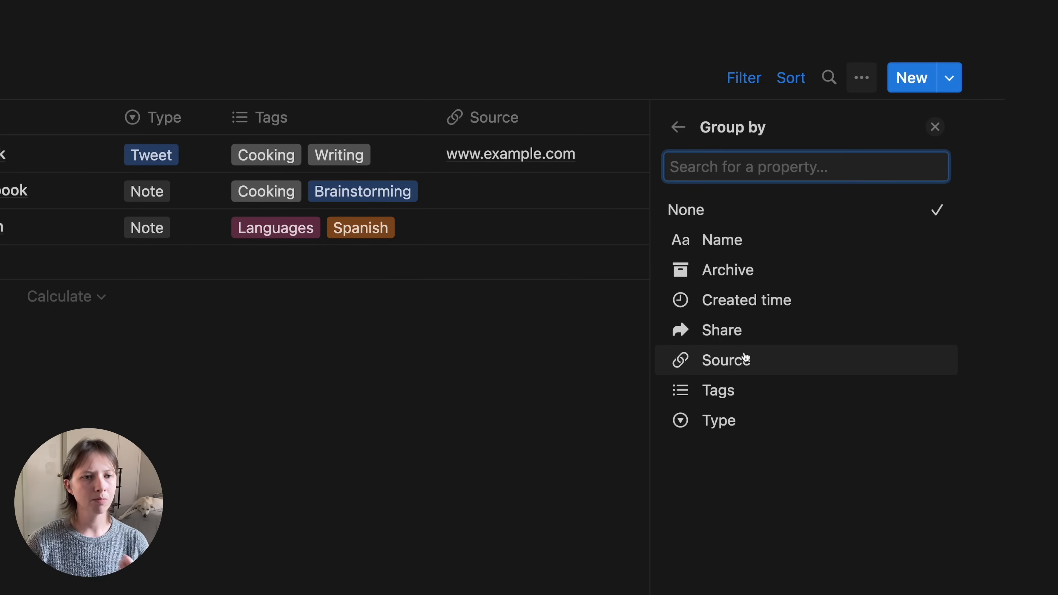
pyautogui.click(817, 306)
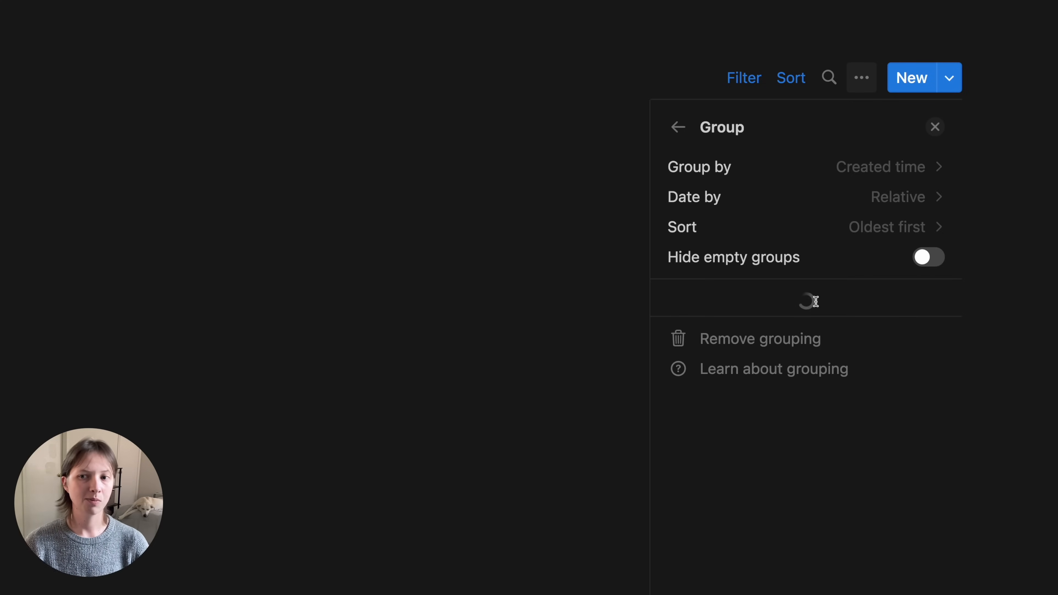
pyautogui.click(823, 204)
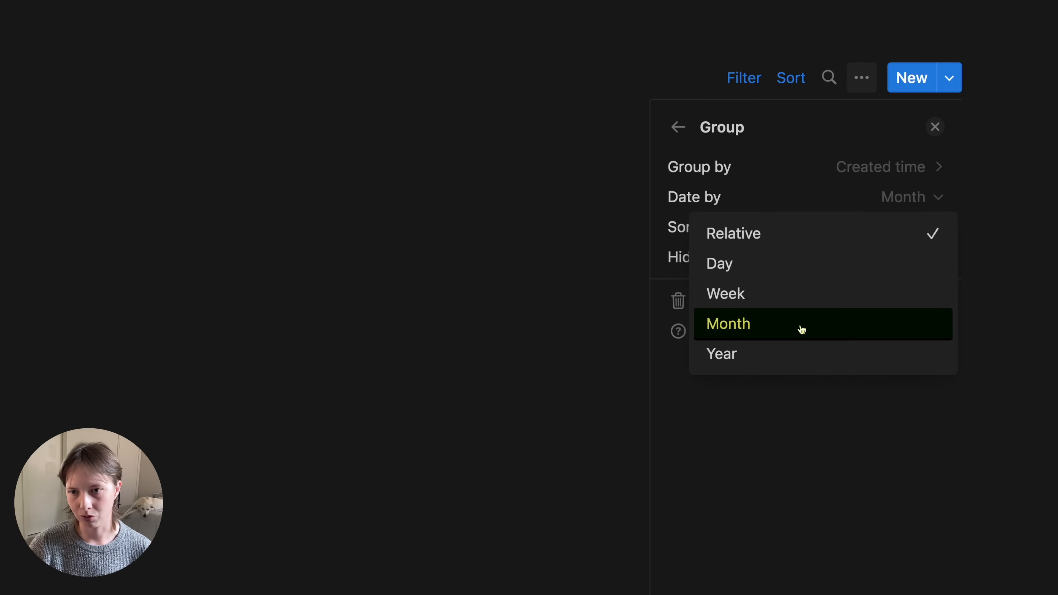
pyautogui.click(801, 329)
pyautogui.click(915, 257)
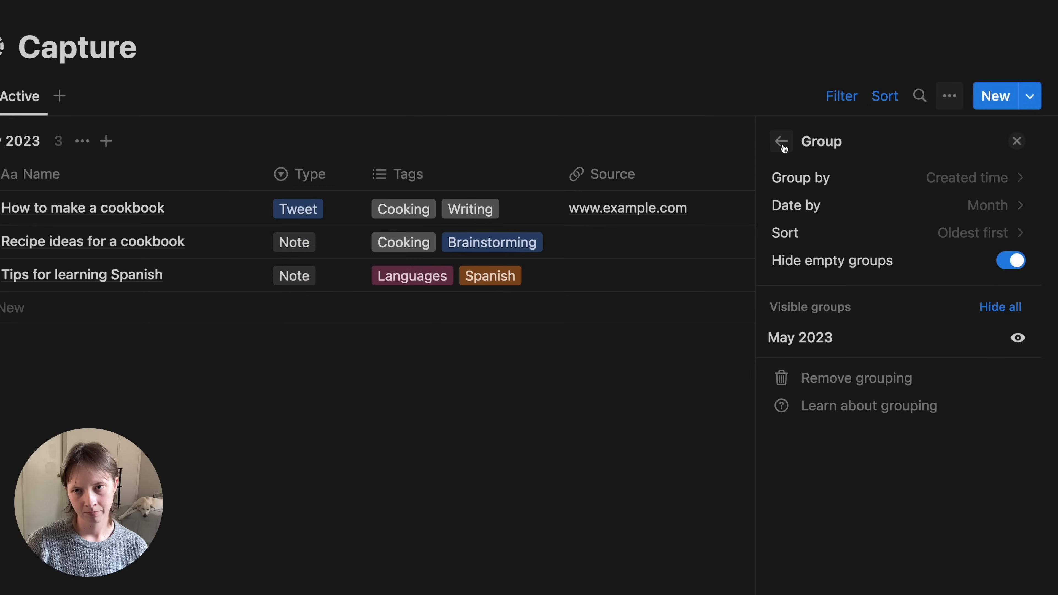
pyautogui.click(693, 133)
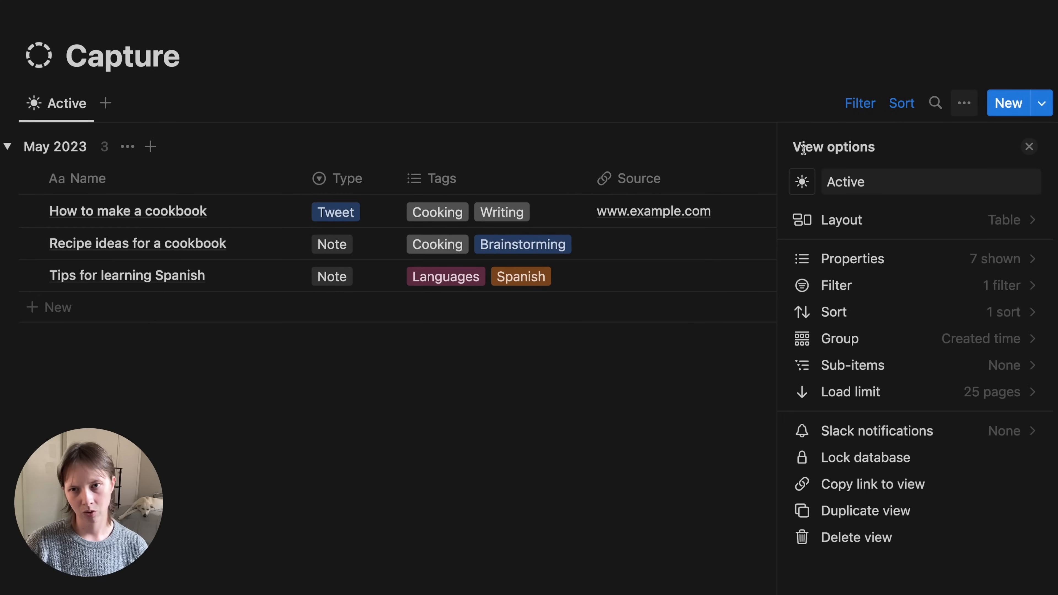
pyautogui.click(1030, 150)
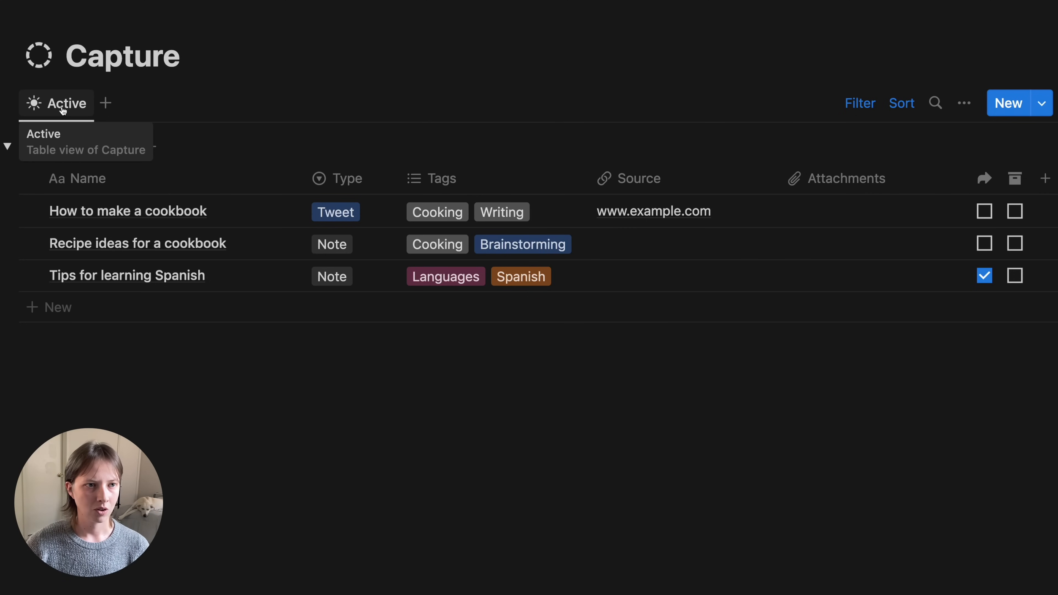
# - Duplicate the Active view as 'Archived' with a moon icon
pyautogui.click(97, 95)
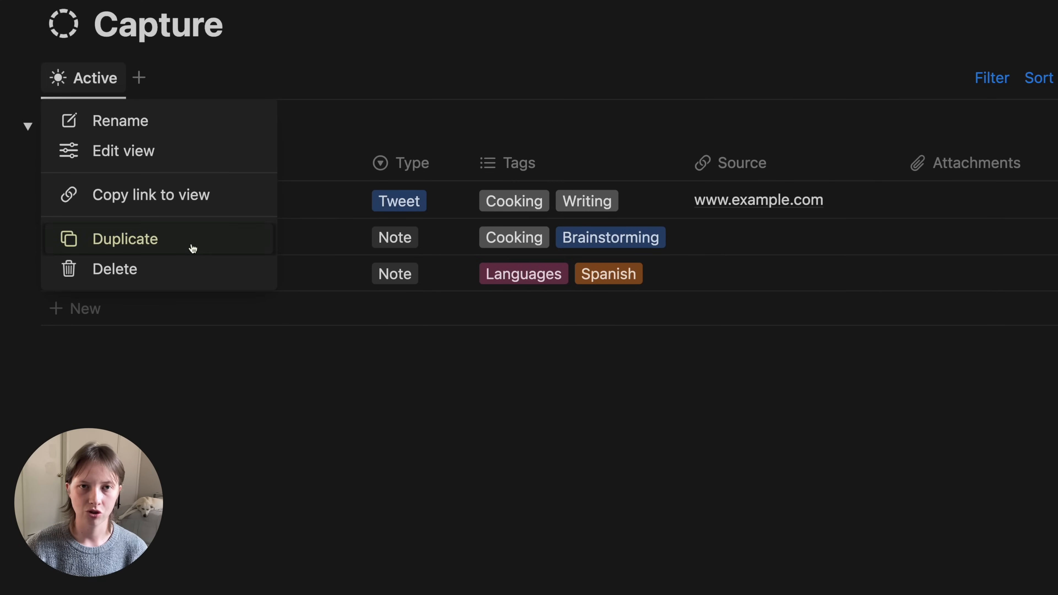
pyautogui.click(193, 249)
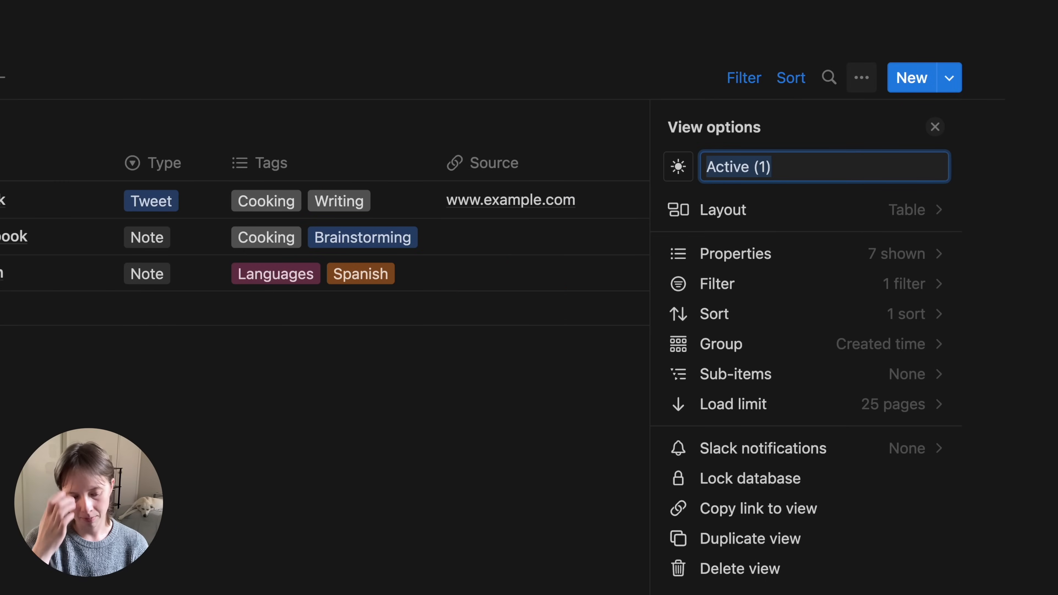
pyautogui.write('Archived')
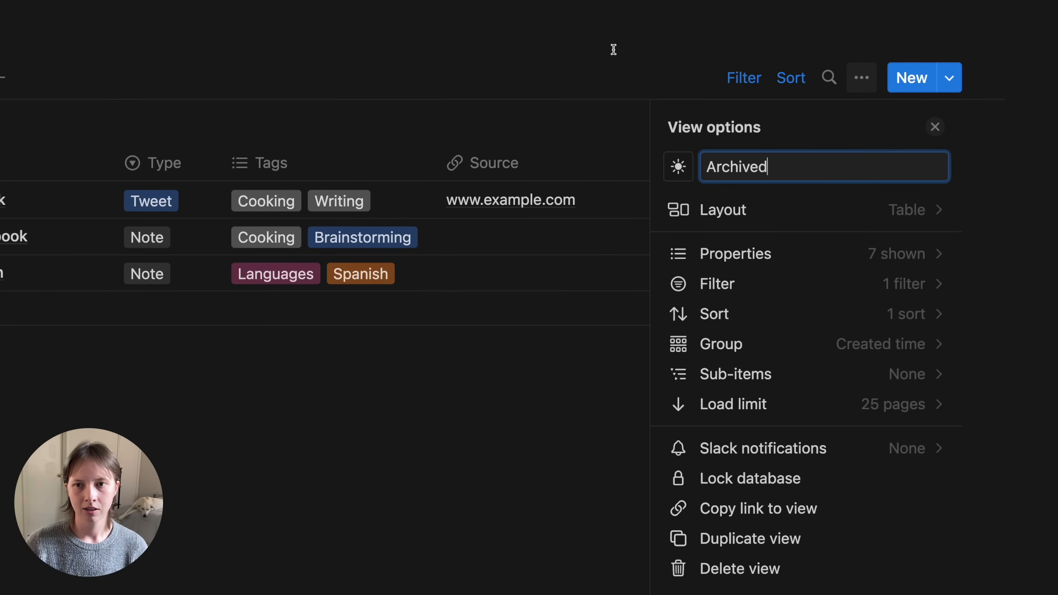
pyautogui.click(678, 168)
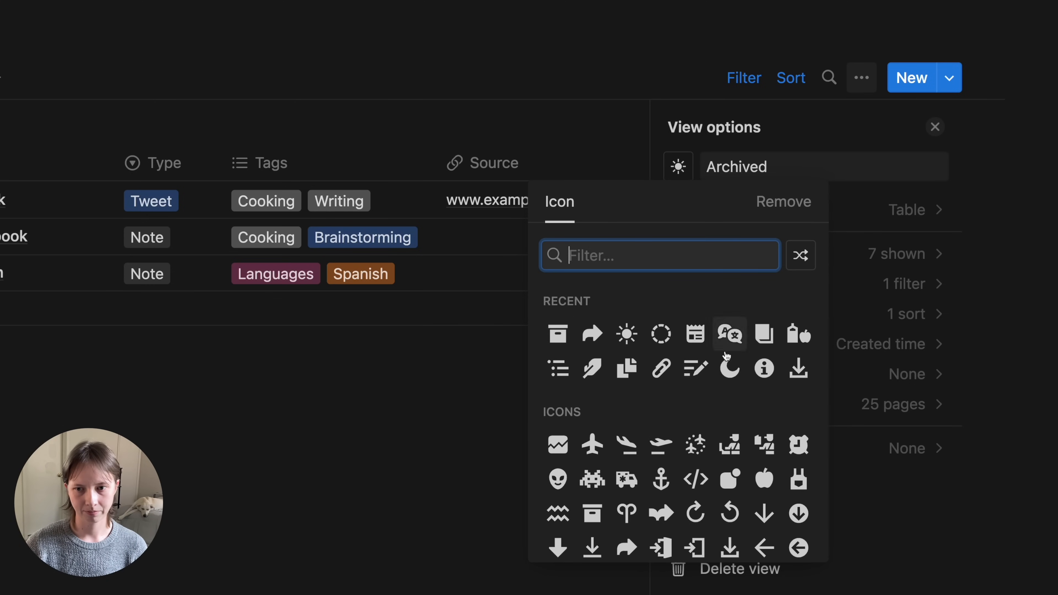
pyautogui.click(729, 369)
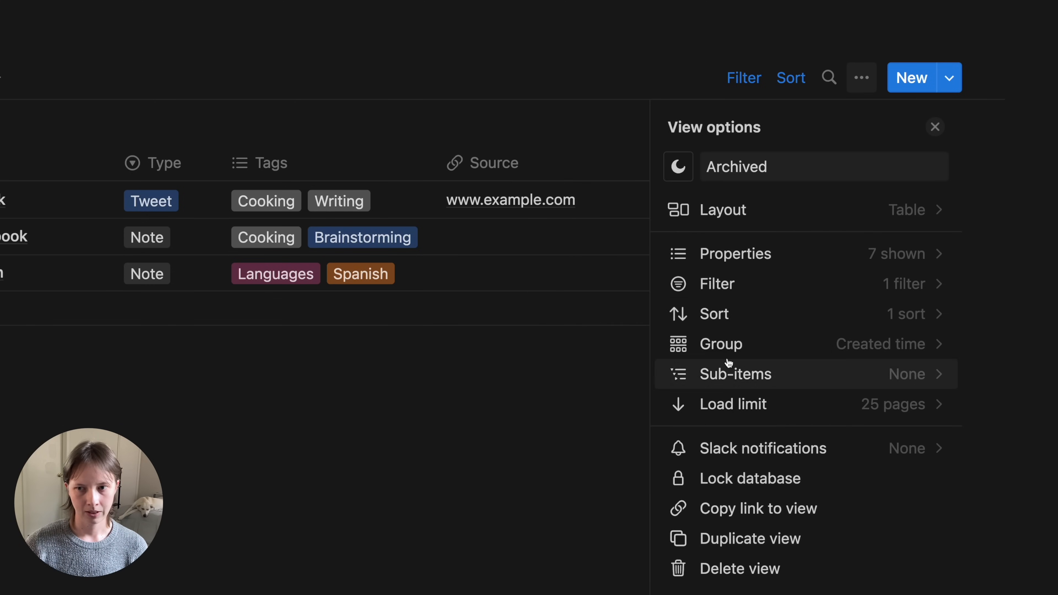
# - Change the Archived view's filter to Archive is Checked
pyautogui.click(794, 286)
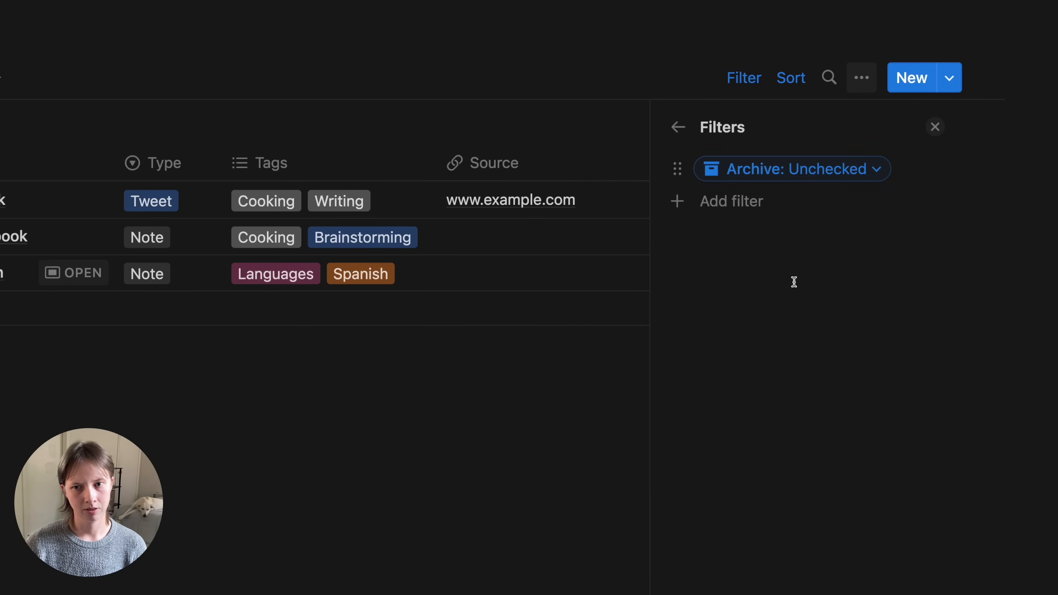
pyautogui.click(803, 170)
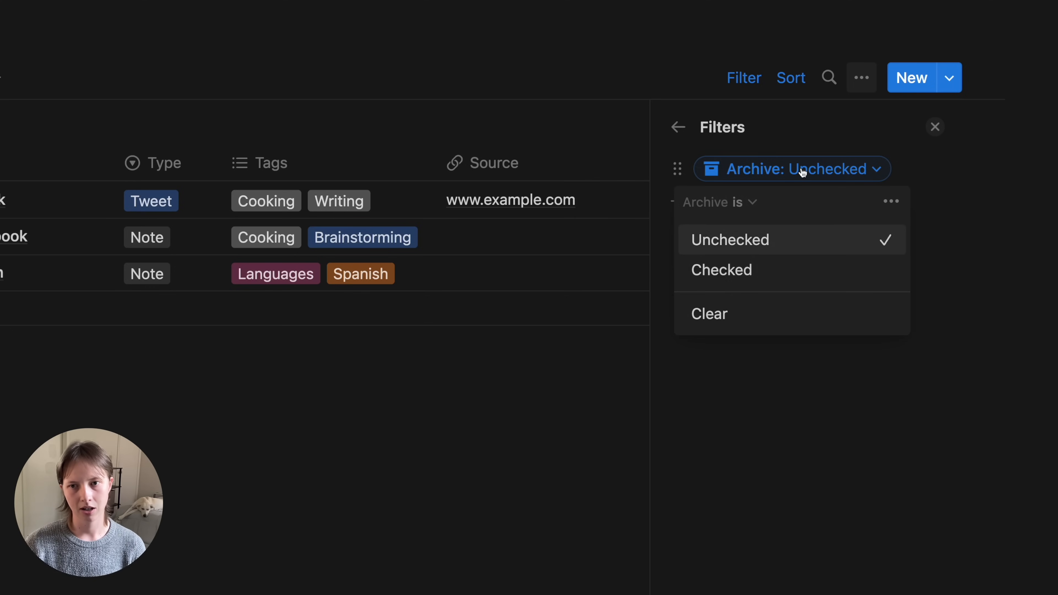
pyautogui.click(770, 267)
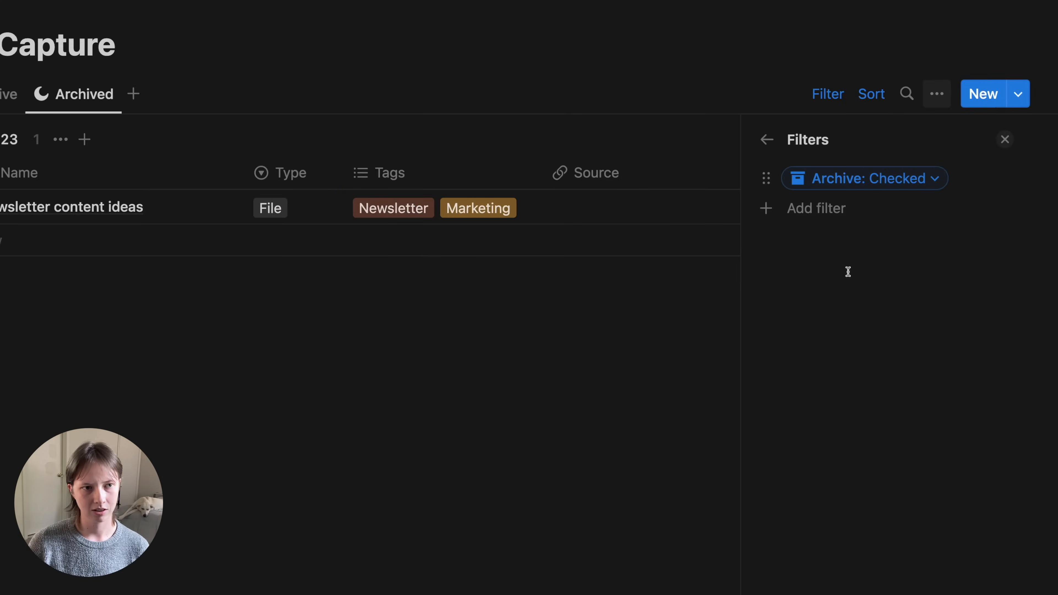
pyautogui.click(60, 115)
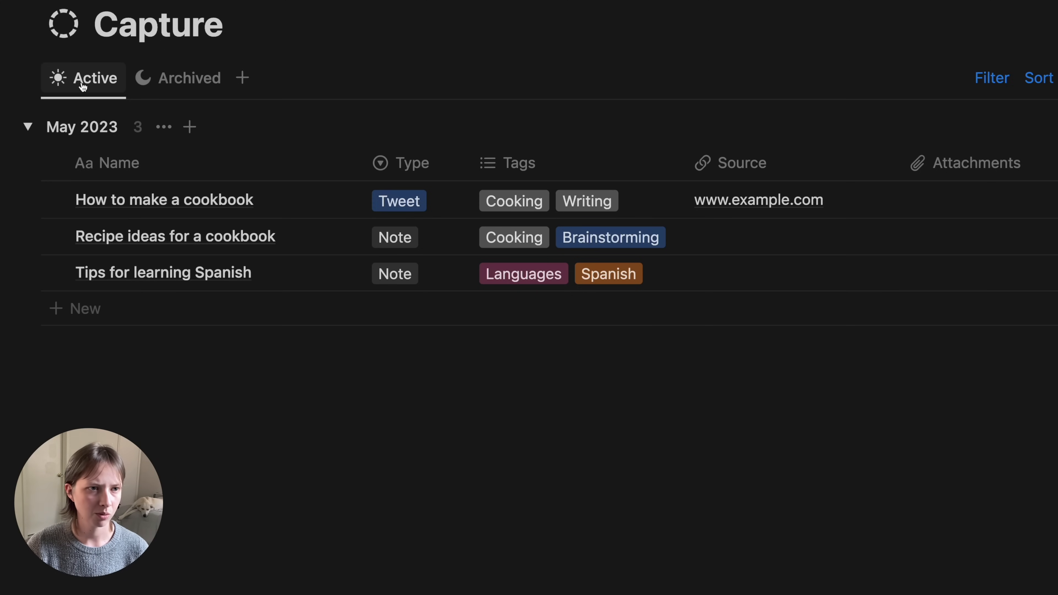
# - Duplicate the Active view and rename the copy 'Notes'
pyautogui.click(82, 83)
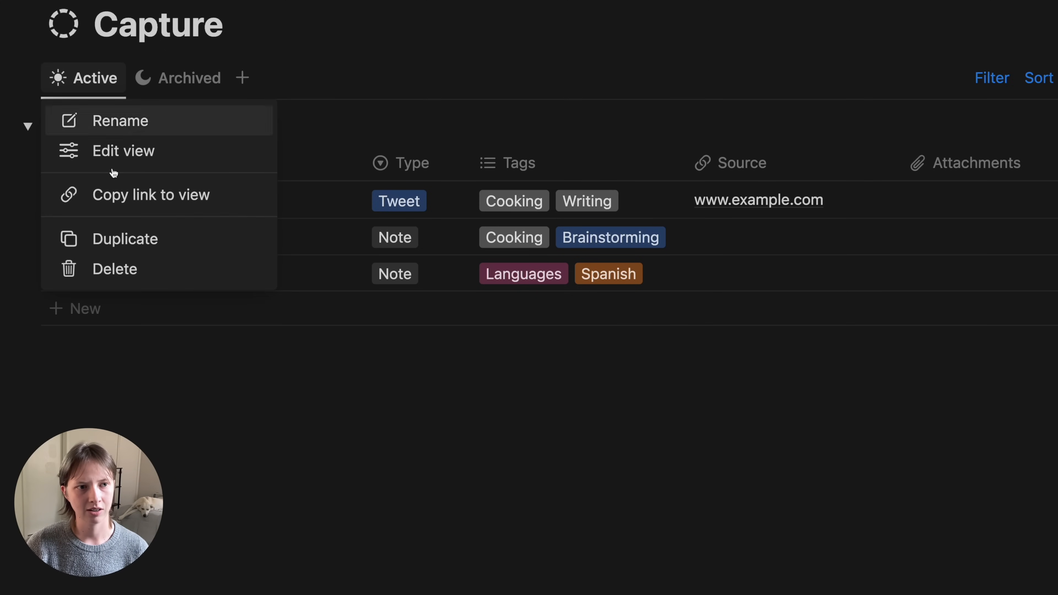
pyautogui.click(142, 239)
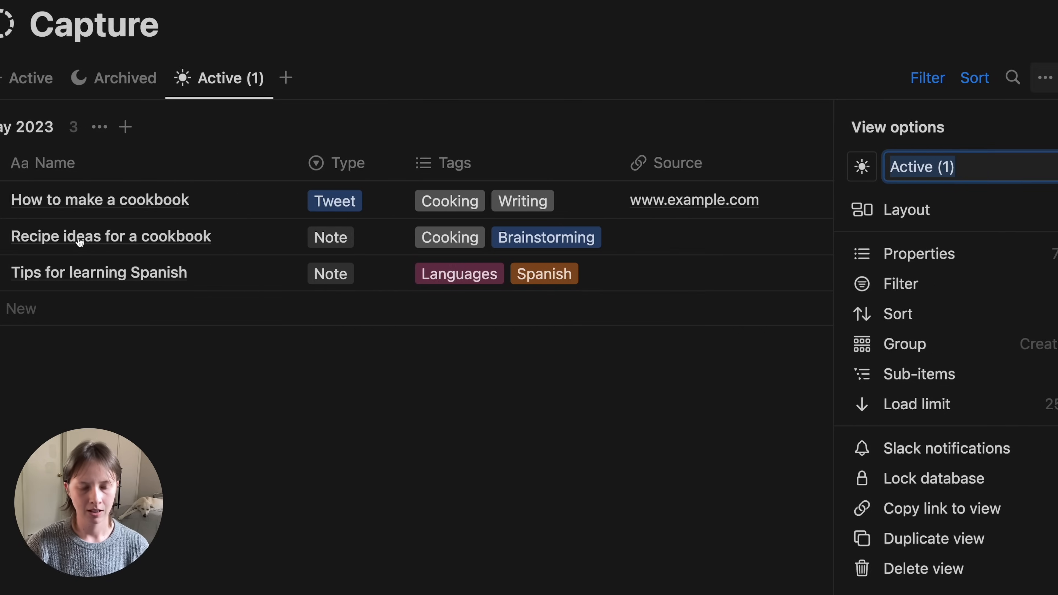
pyautogui.write('Notes')
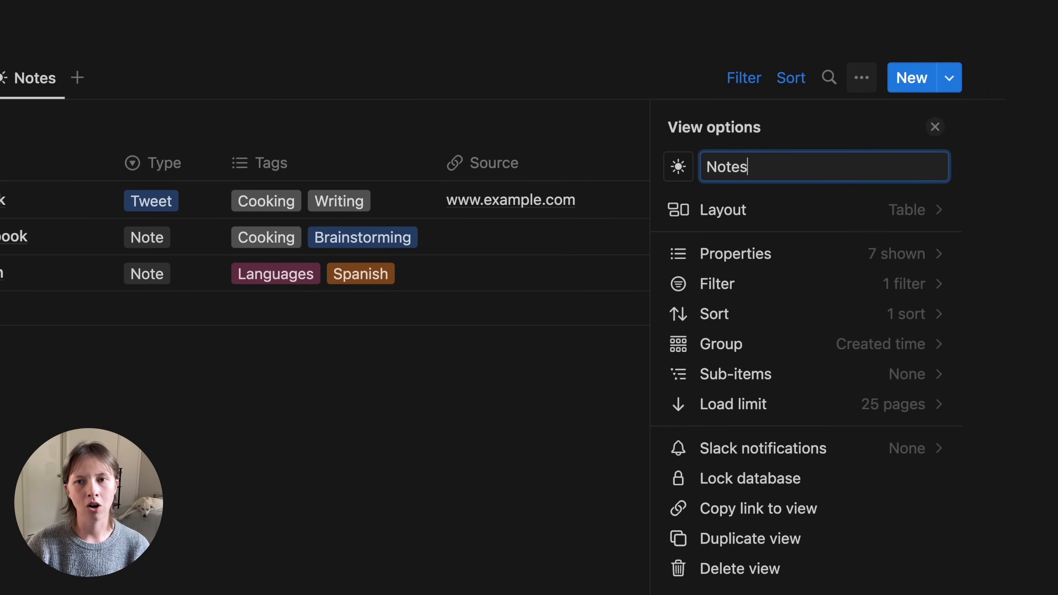
pyautogui.click(679, 167)
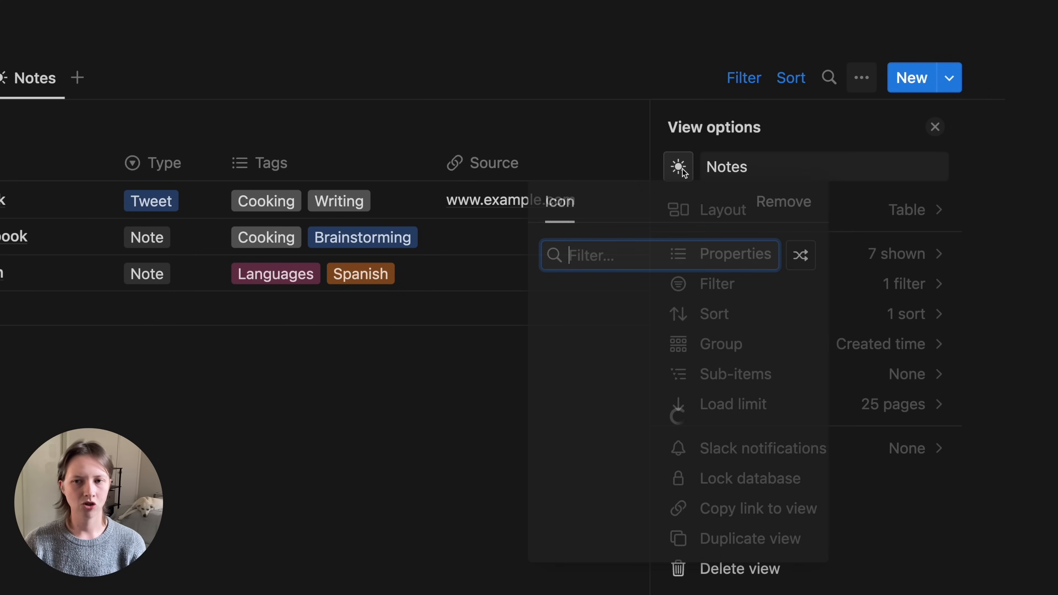
# - Give the Notes view a pencil-lines icon and add a Type is Note filter
pyautogui.write('write')
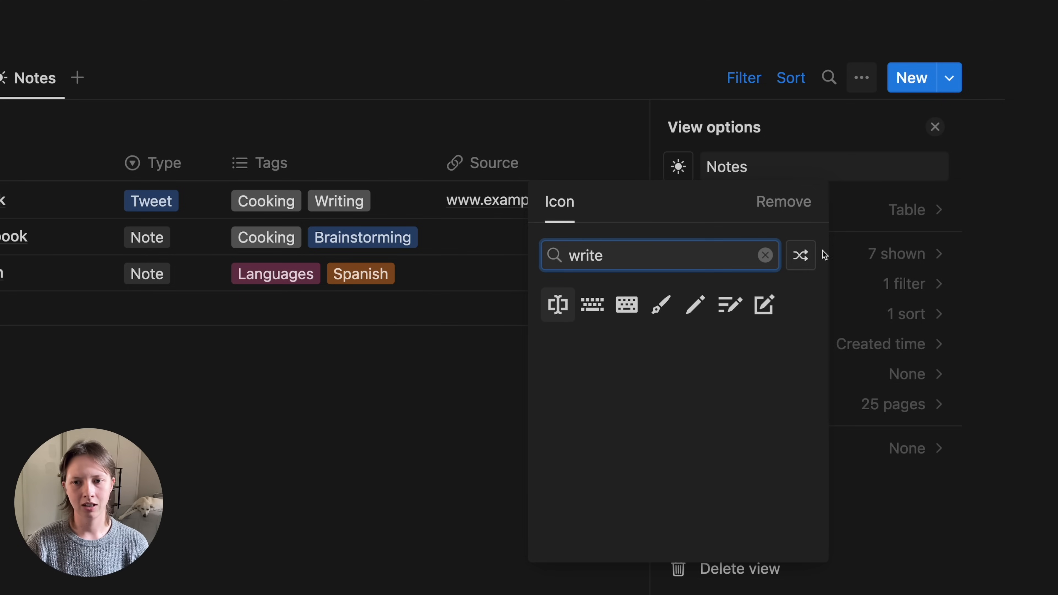
pyautogui.click(732, 307)
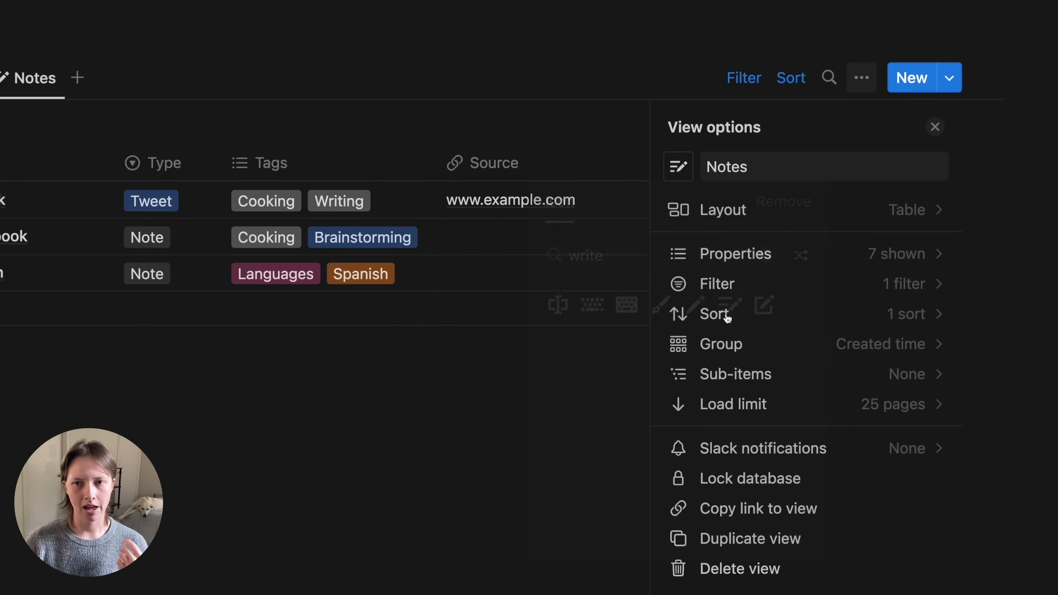
pyautogui.click(765, 295)
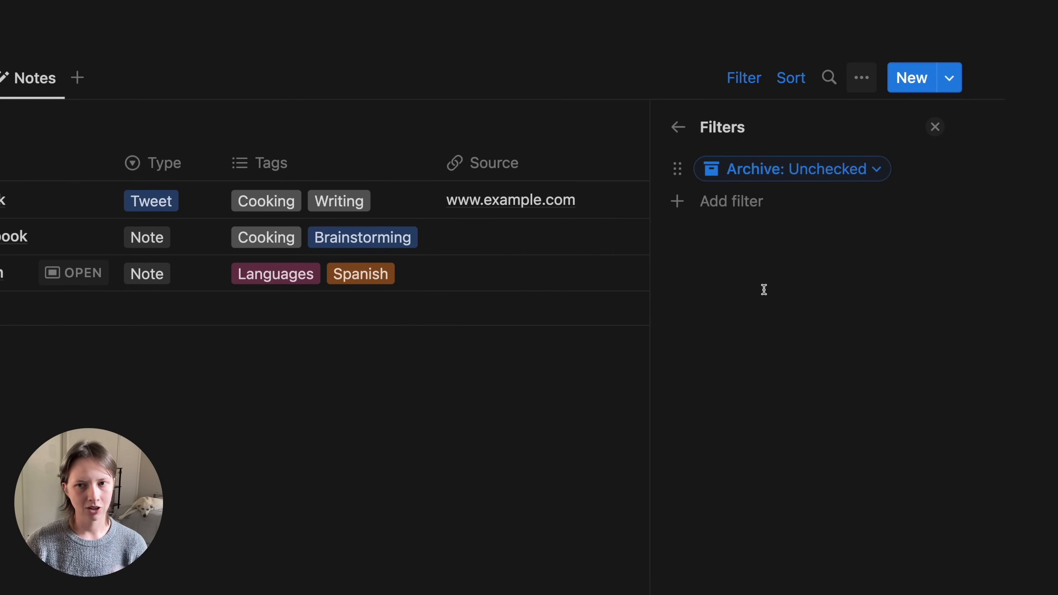
pyautogui.click(734, 210)
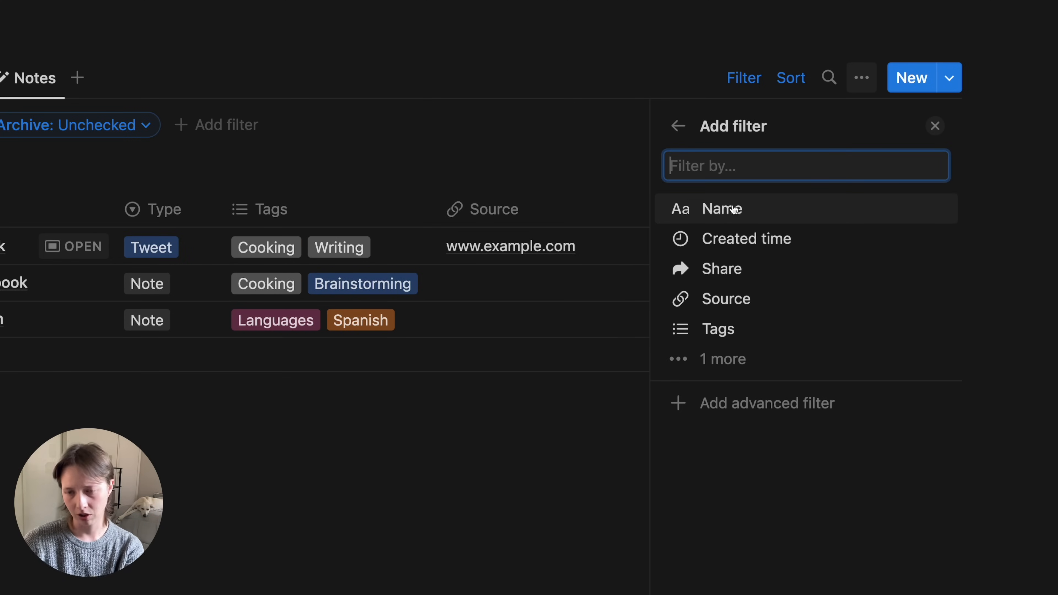
pyautogui.click(763, 362)
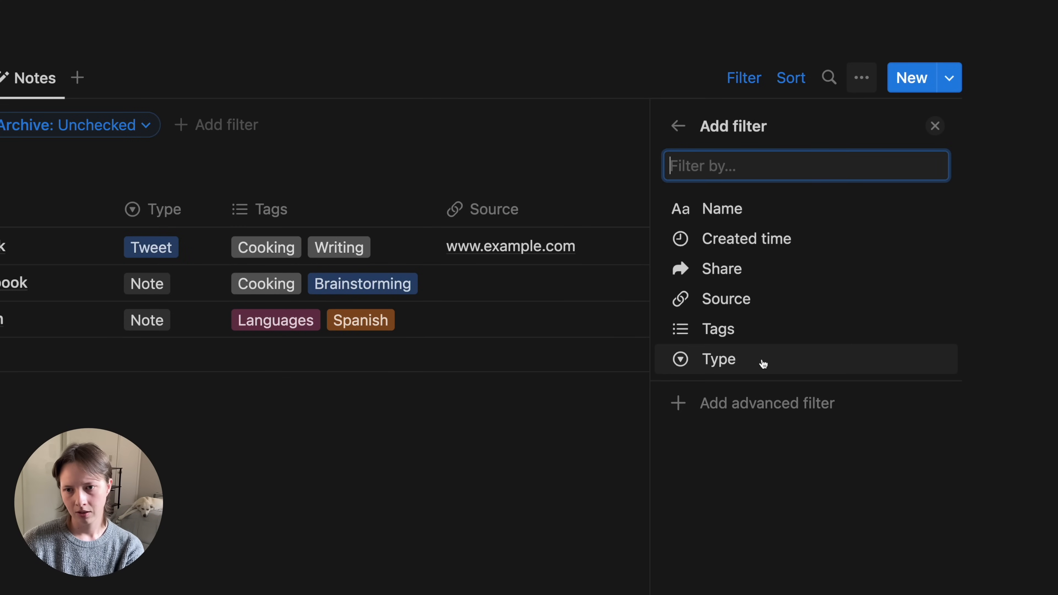
pyautogui.click(721, 364)
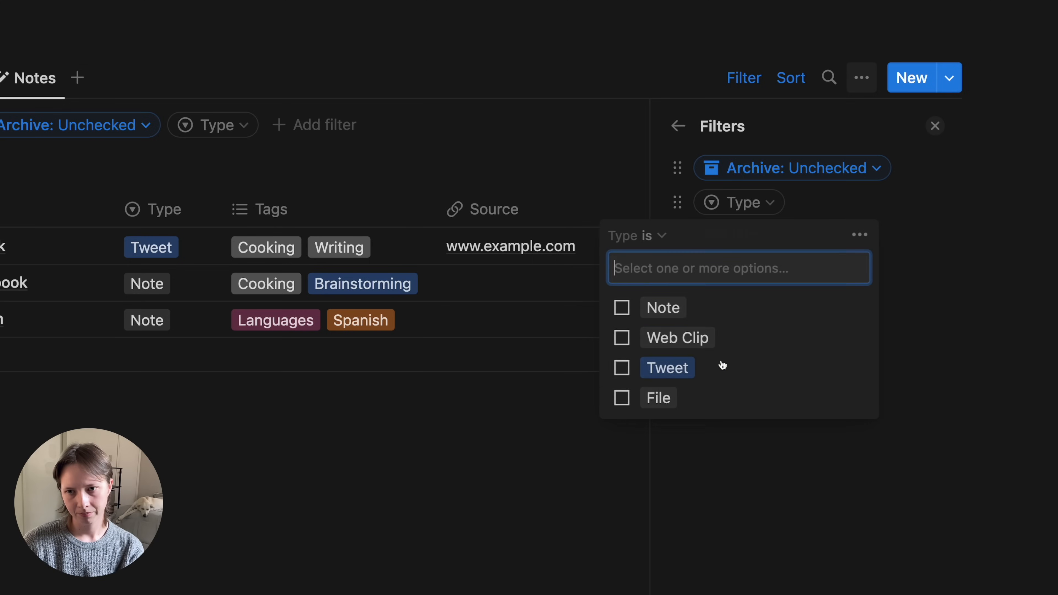
pyautogui.click(675, 308)
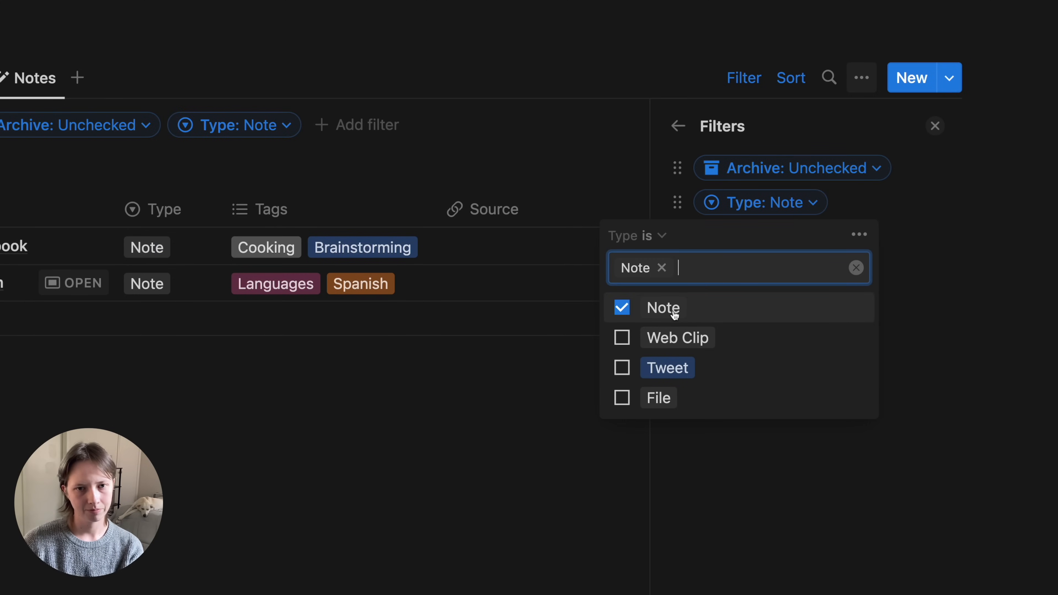
pyautogui.click(932, 190)
pyautogui.click(933, 127)
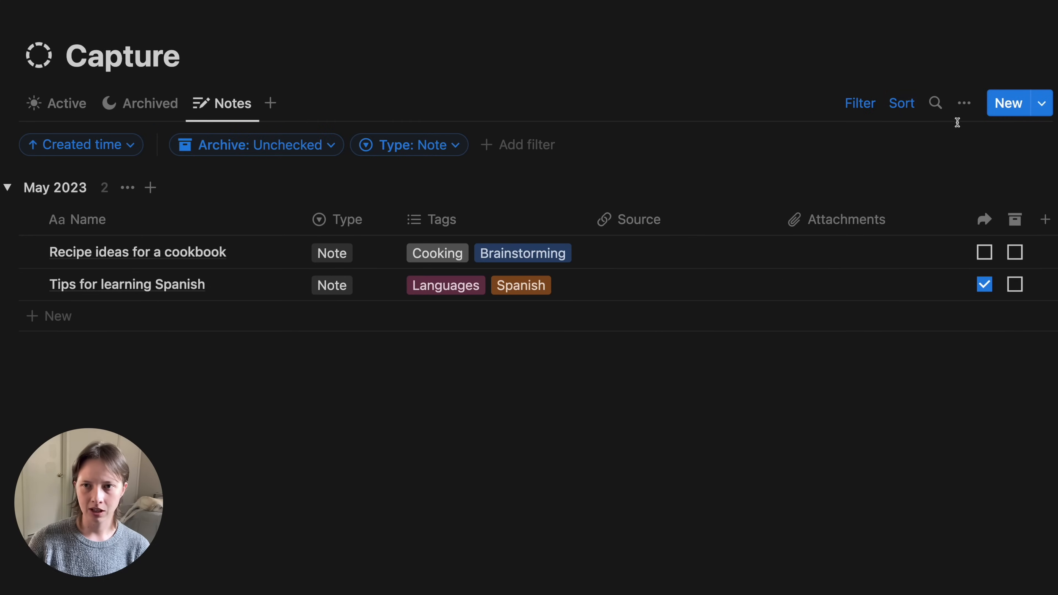
# - Hide the filter bar and set the Notes view's grouping to None
pyautogui.click(849, 110)
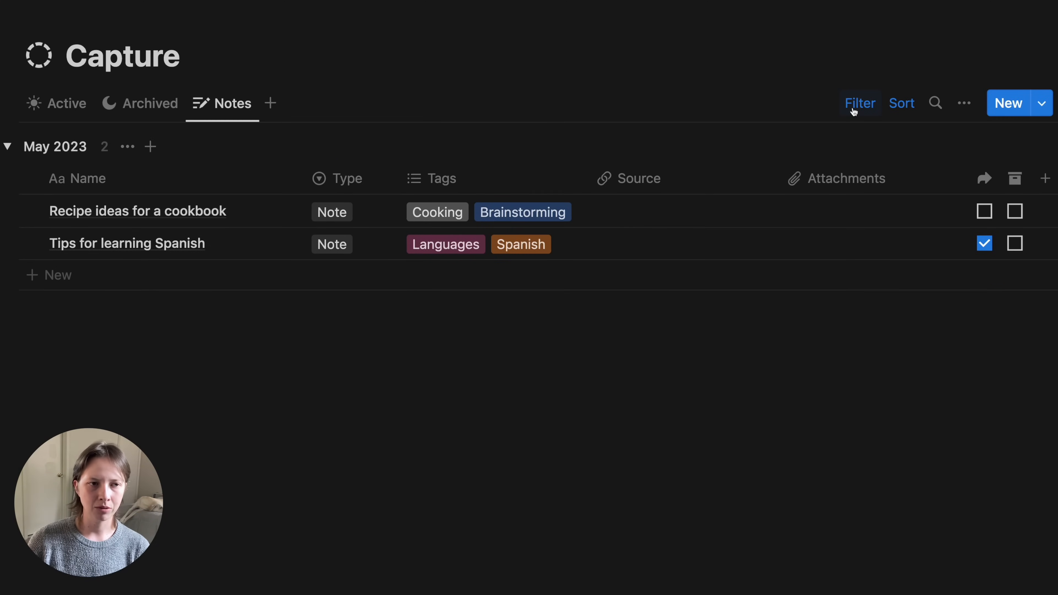
pyautogui.click(4, 146)
pyautogui.click(4, 146)
pyautogui.click(964, 103)
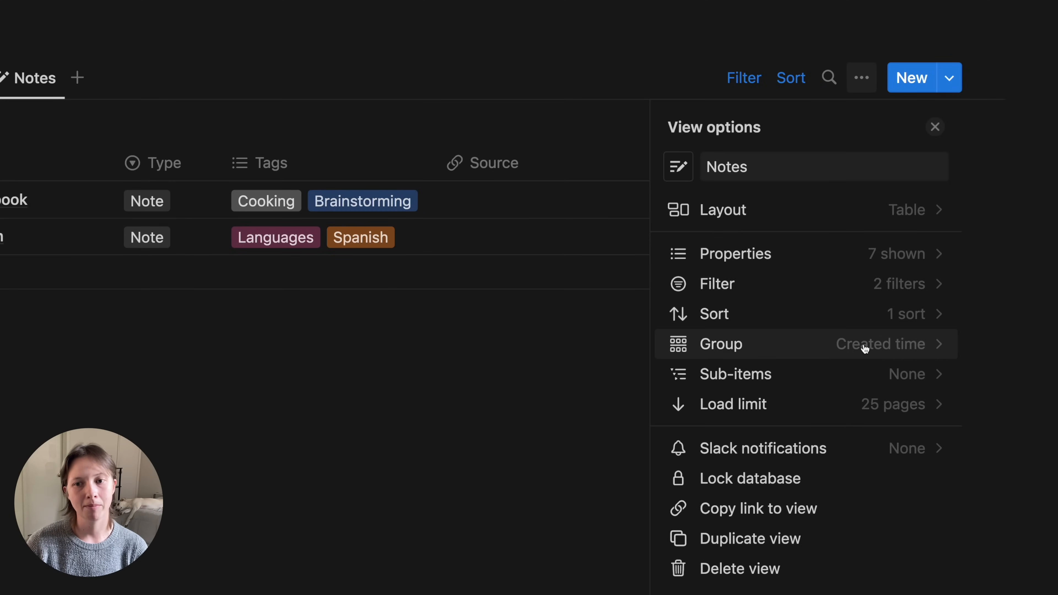
pyautogui.click(865, 349)
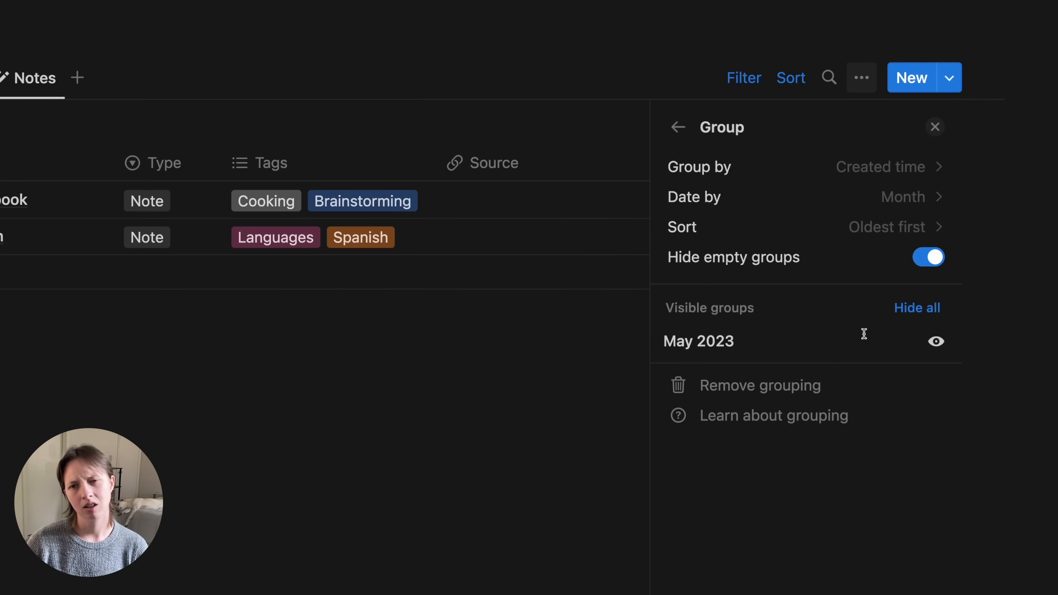
pyautogui.click(884, 166)
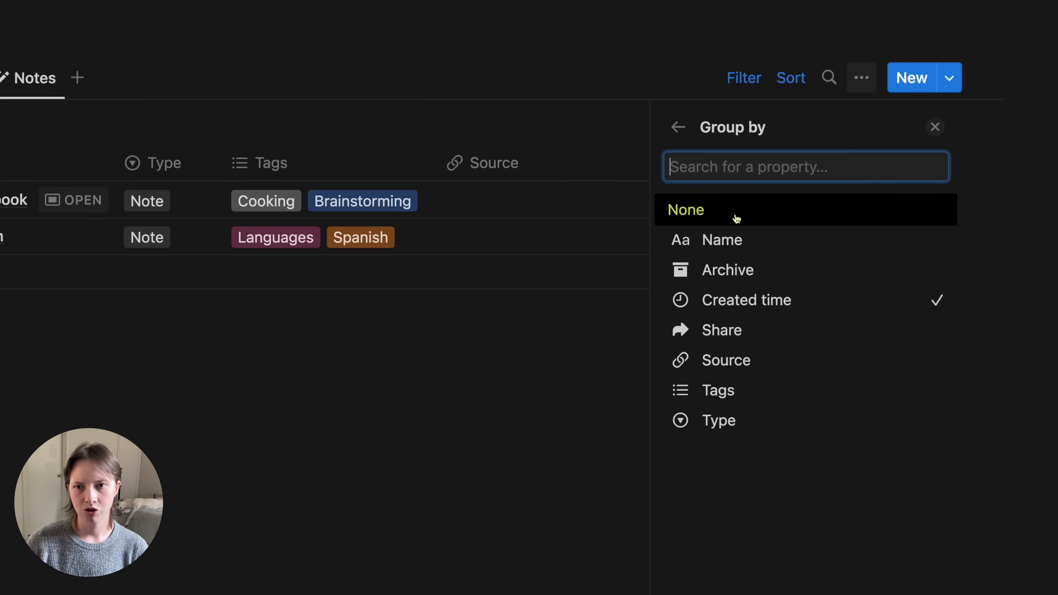
pyautogui.click(689, 216)
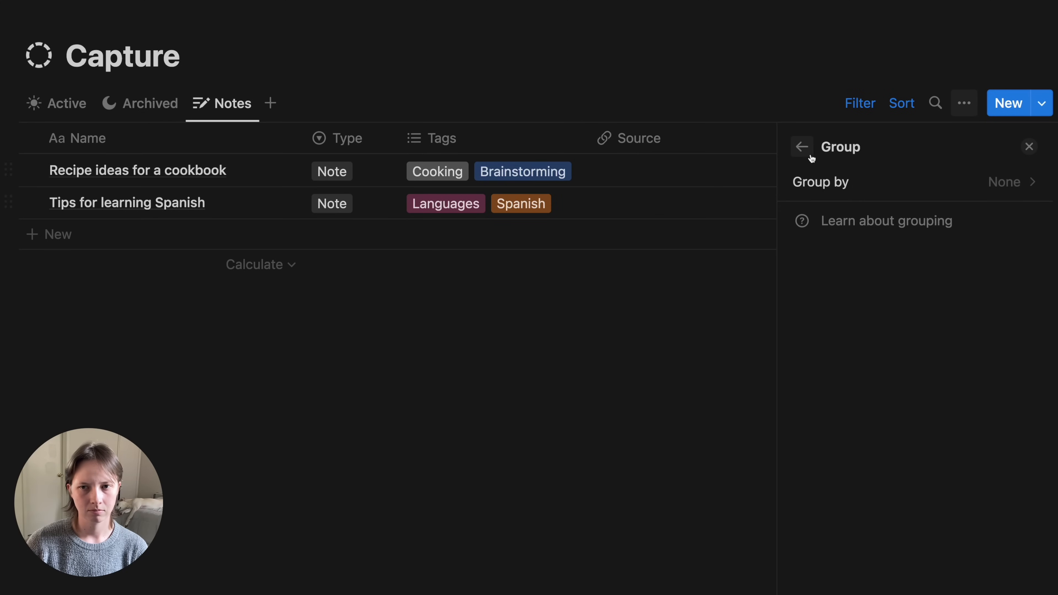
pyautogui.press('Escape')
# - Move the Notes tab between Active and Archived and check each view
pyautogui.moveTo(207, 103); pyautogui.dragTo(125, 105)
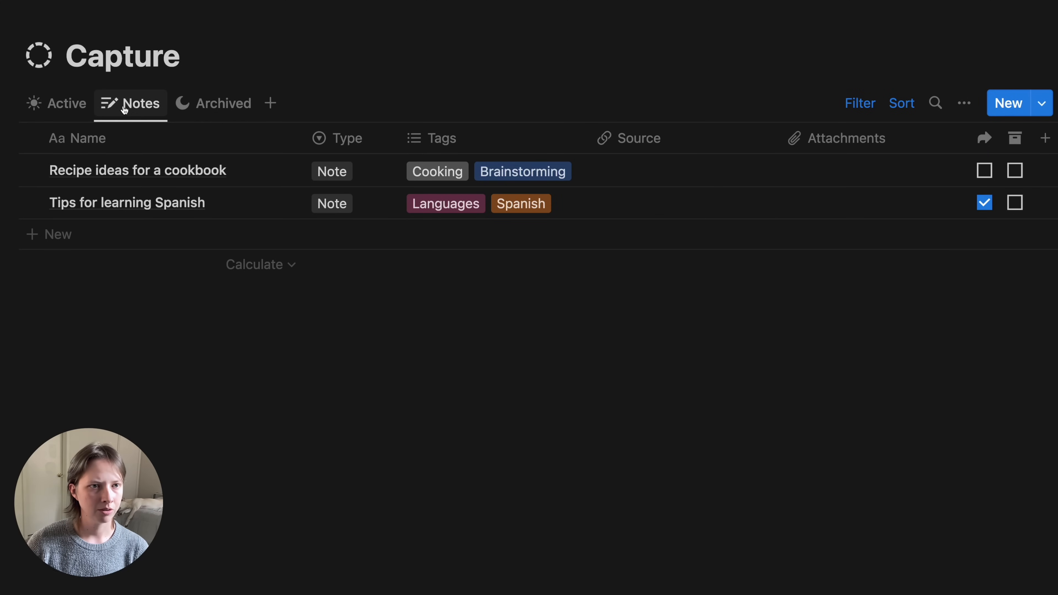
pyautogui.click(62, 109)
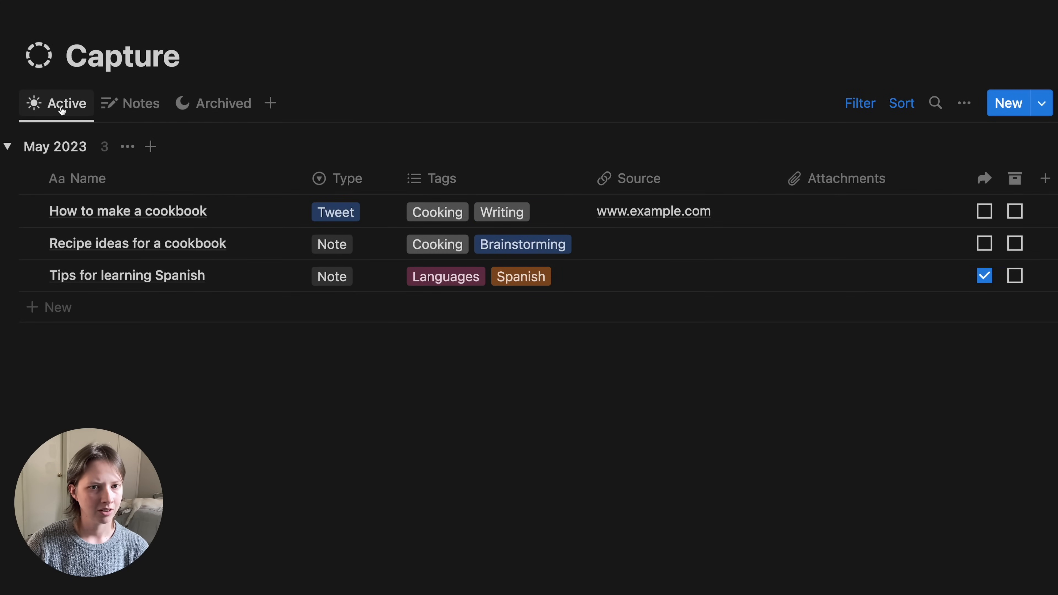
pyautogui.click(133, 110)
pyautogui.click(202, 111)
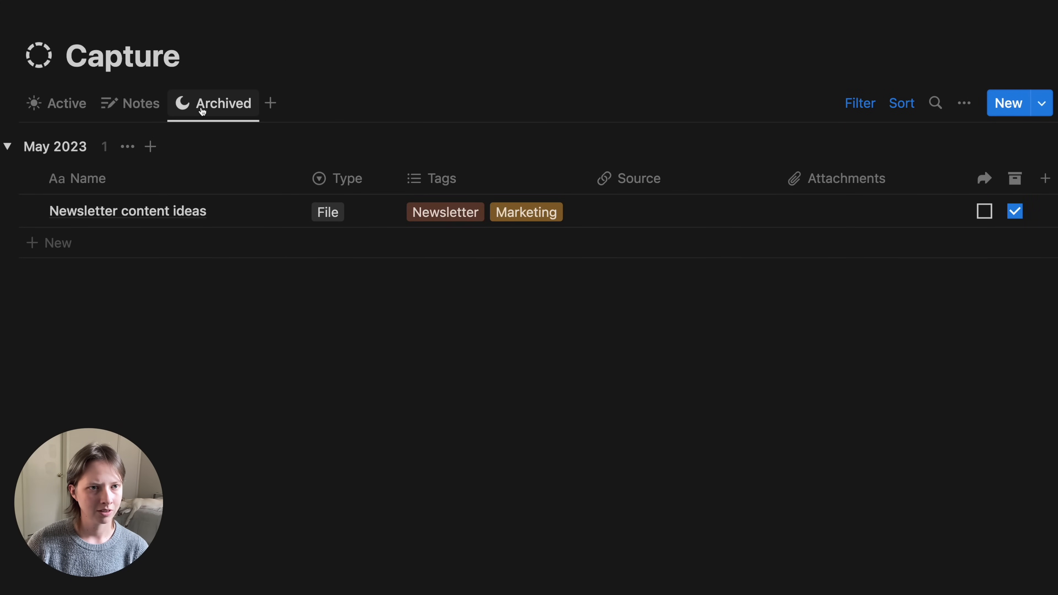
pyautogui.click(120, 114)
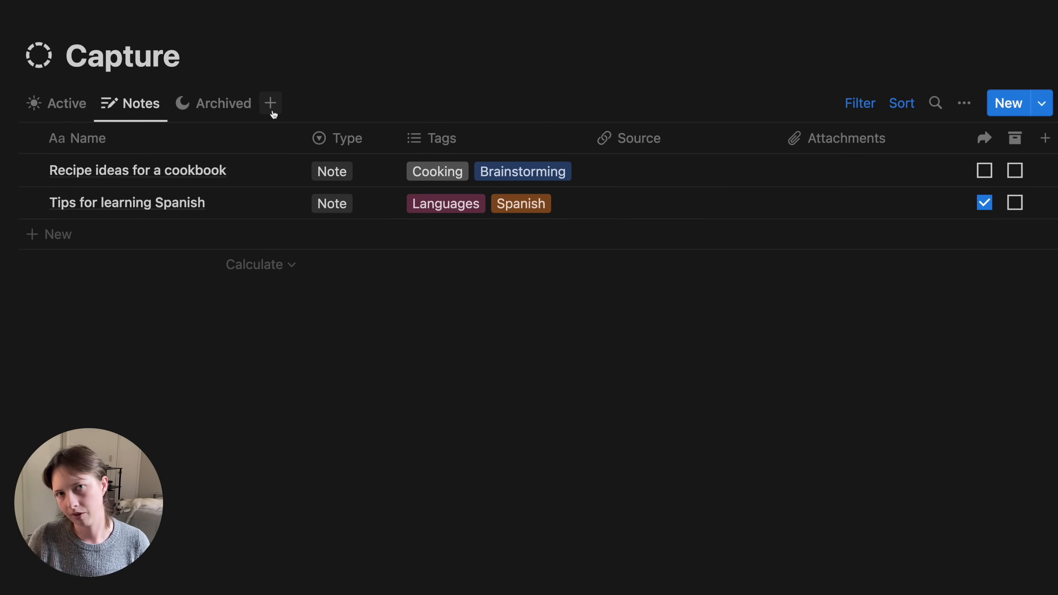
# - Create a calendar view named 'All' that shows one week at a time
pyautogui.click(267, 110)
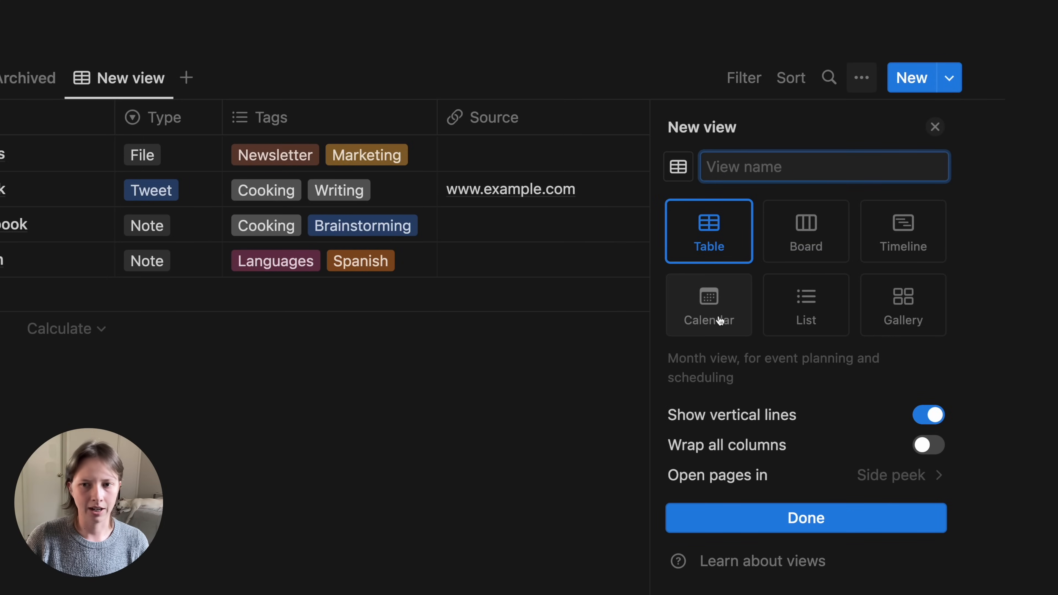
pyautogui.click(718, 321)
pyautogui.click(735, 167)
pyautogui.write('All')
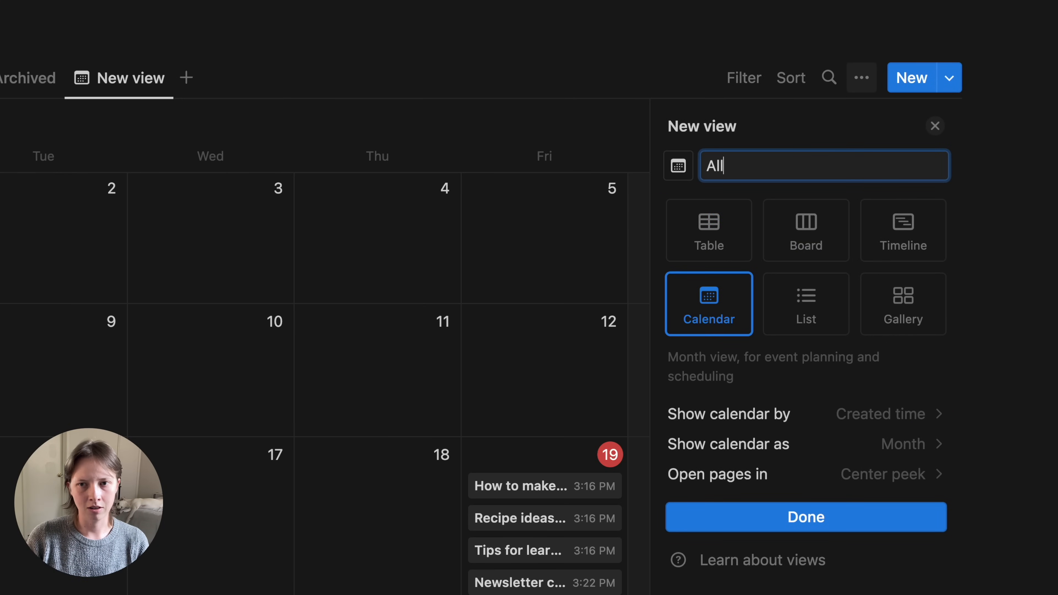
pyautogui.click(835, 446)
pyautogui.click(764, 513)
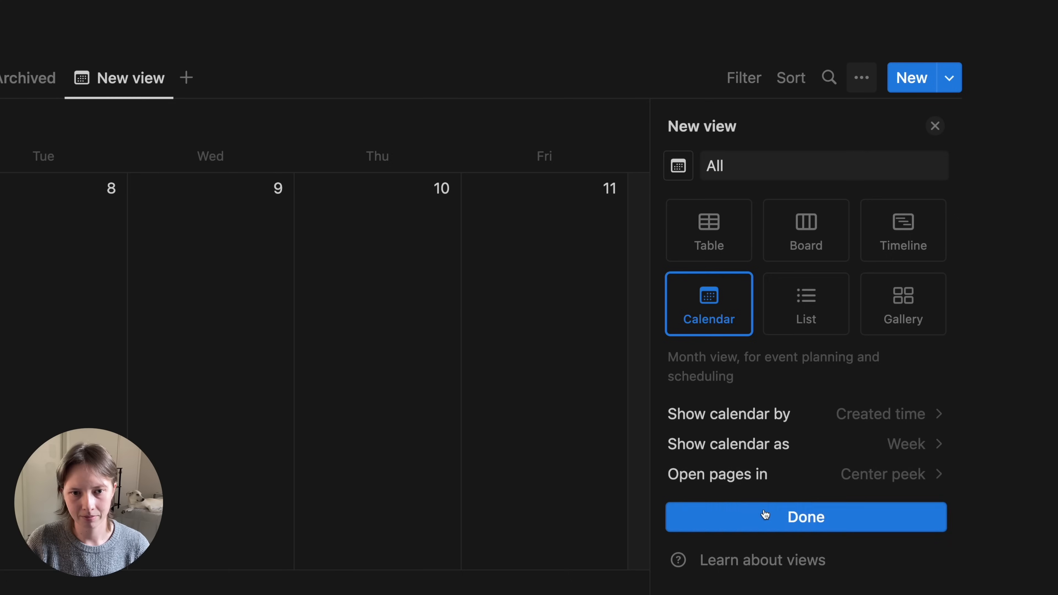
pyautogui.click(743, 528)
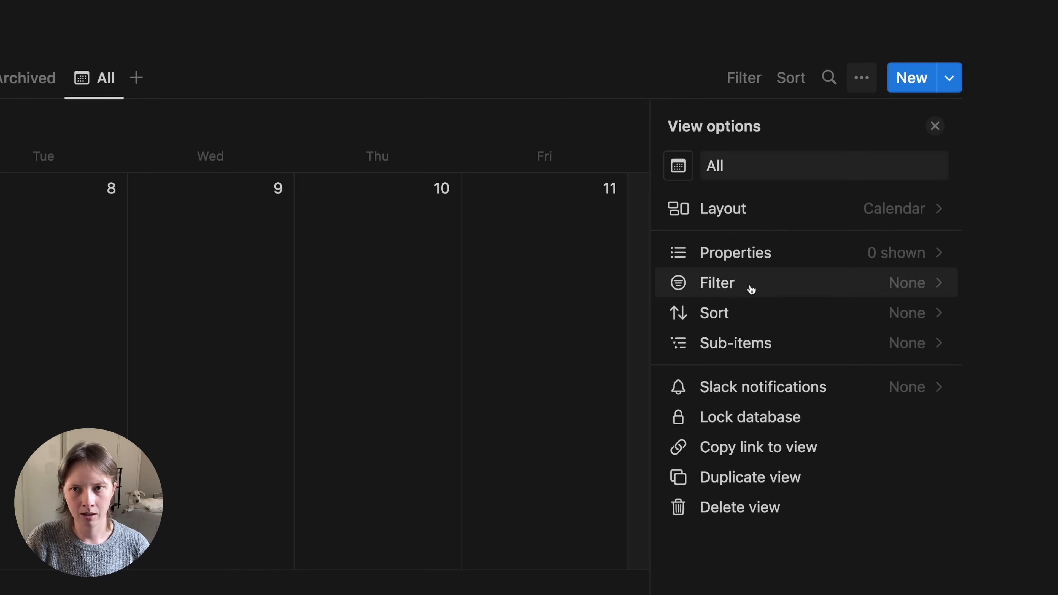
# - Sort the All view by Created time and show the Type property
pyautogui.click(756, 318)
pyautogui.click(756, 315)
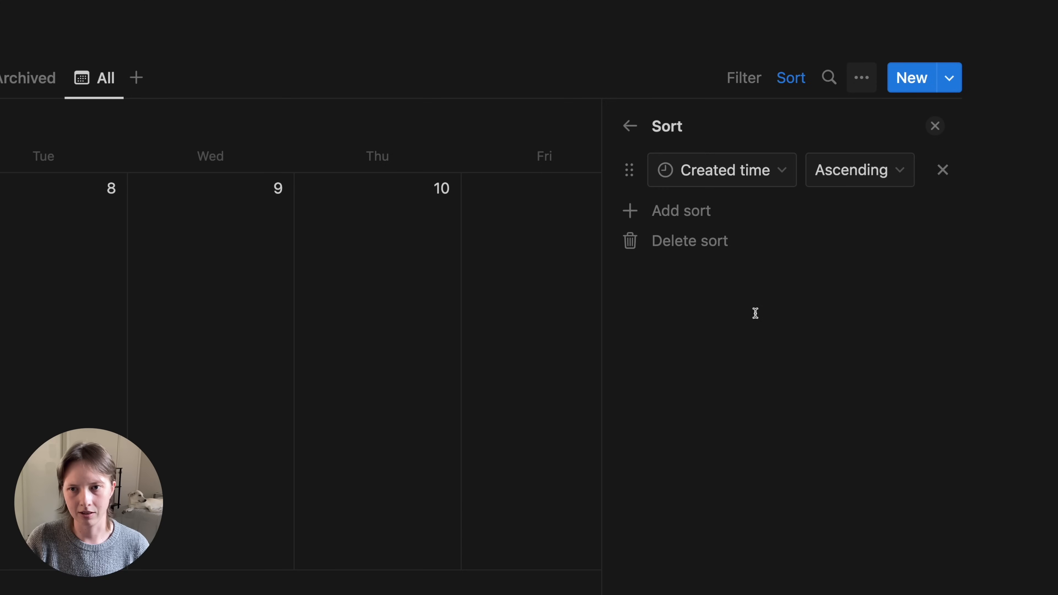
pyautogui.click(630, 130)
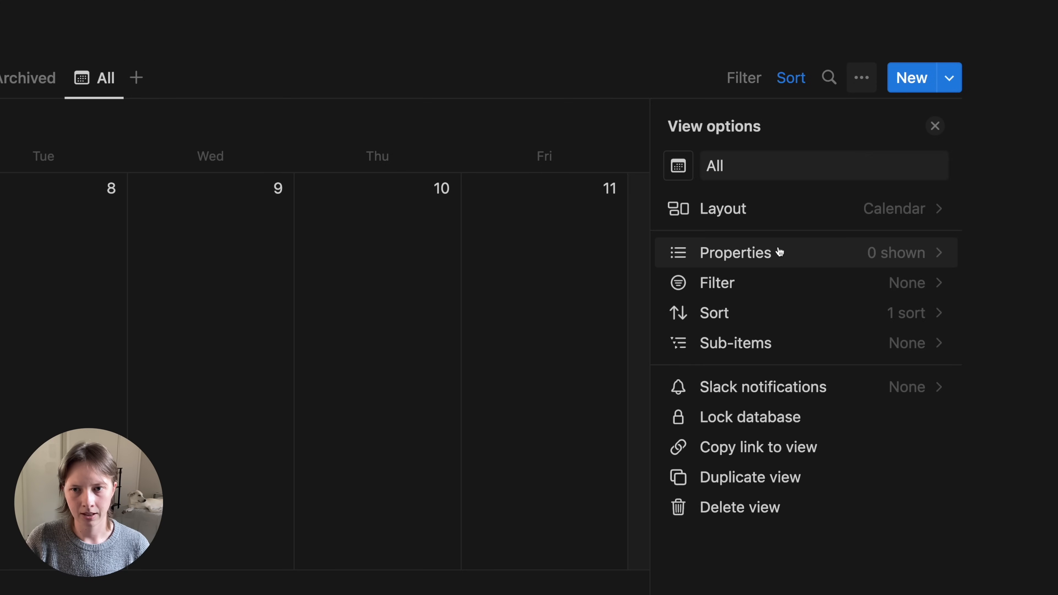
pyautogui.click(778, 252)
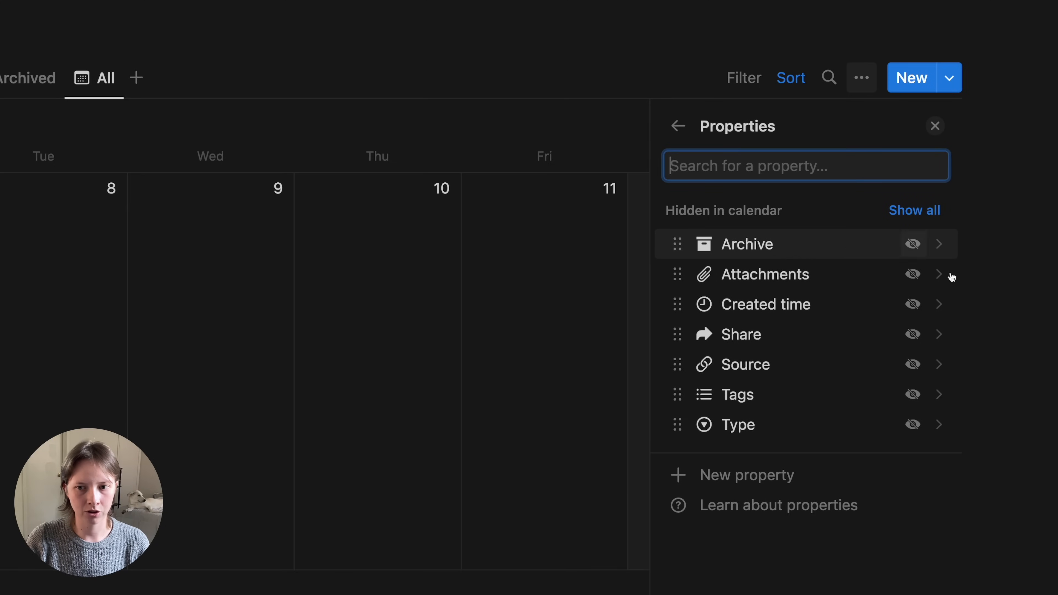
pyautogui.click(914, 429)
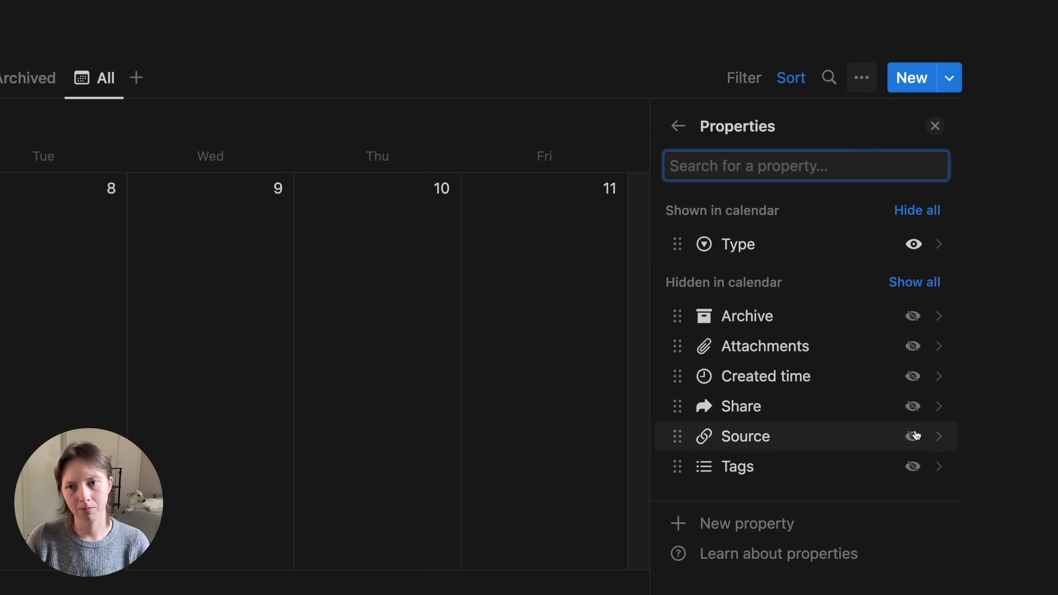
pyautogui.click(936, 128)
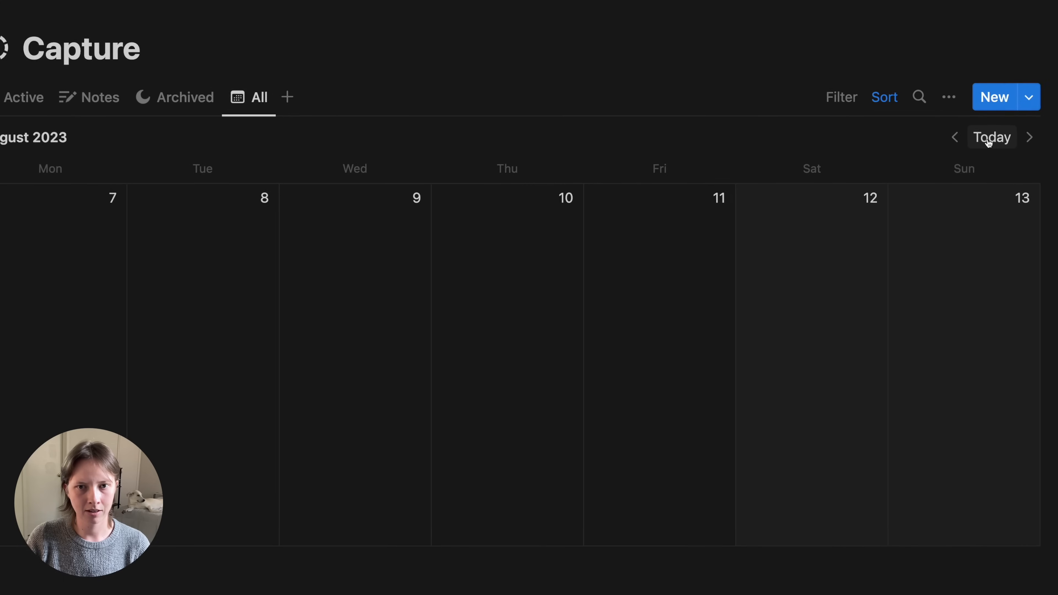
# - Jump the calendar to the current week, then review the Archived and Notes views
pyautogui.click(989, 138)
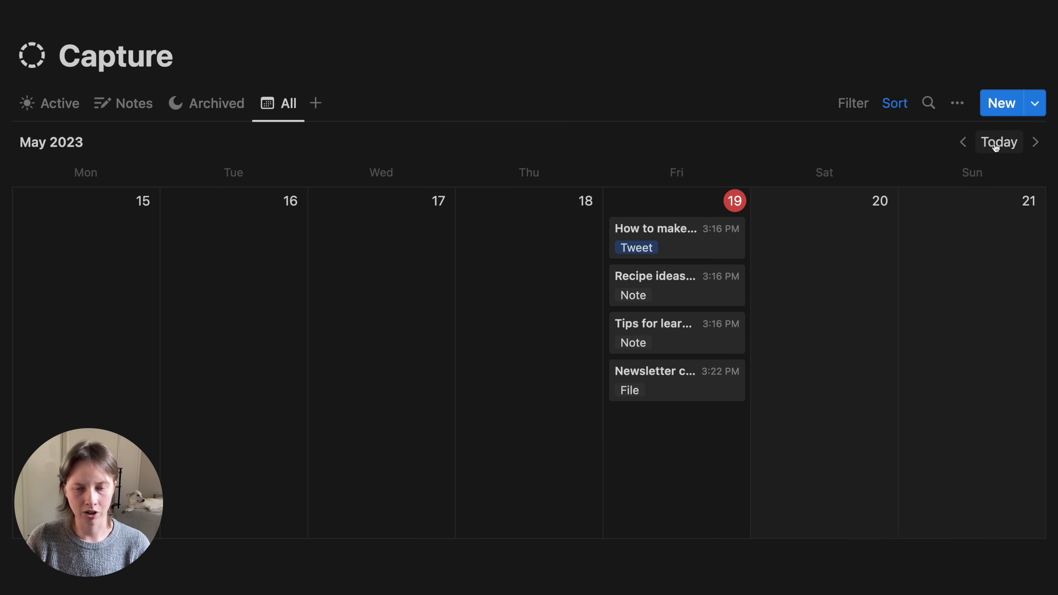
pyautogui.click(213, 100)
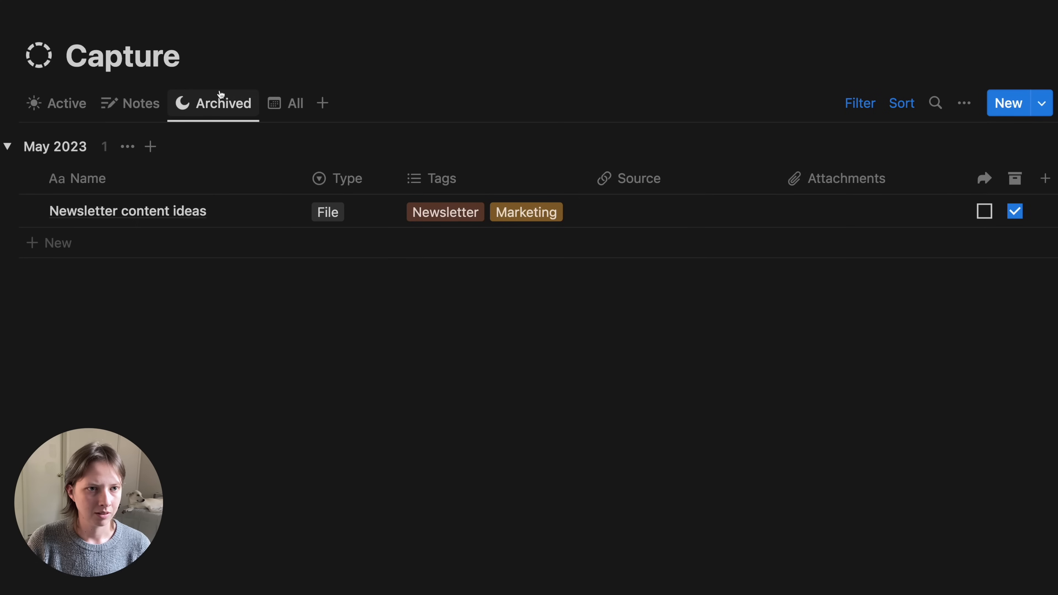
pyautogui.click(114, 112)
# - Duplicate the Active view as 'By Tags' with a list icon
pyautogui.click(56, 109)
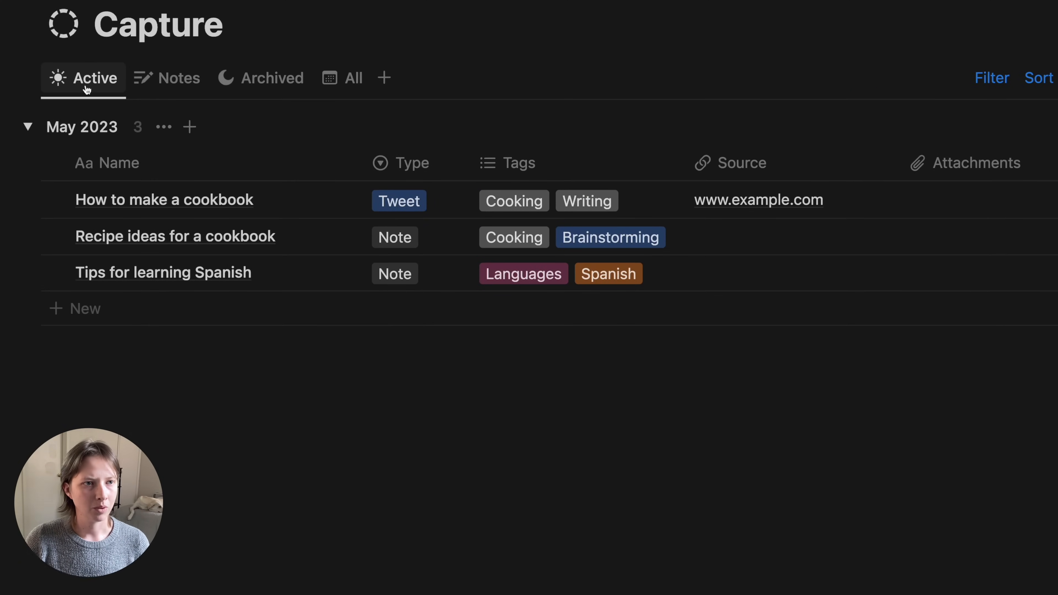
pyautogui.click(86, 90)
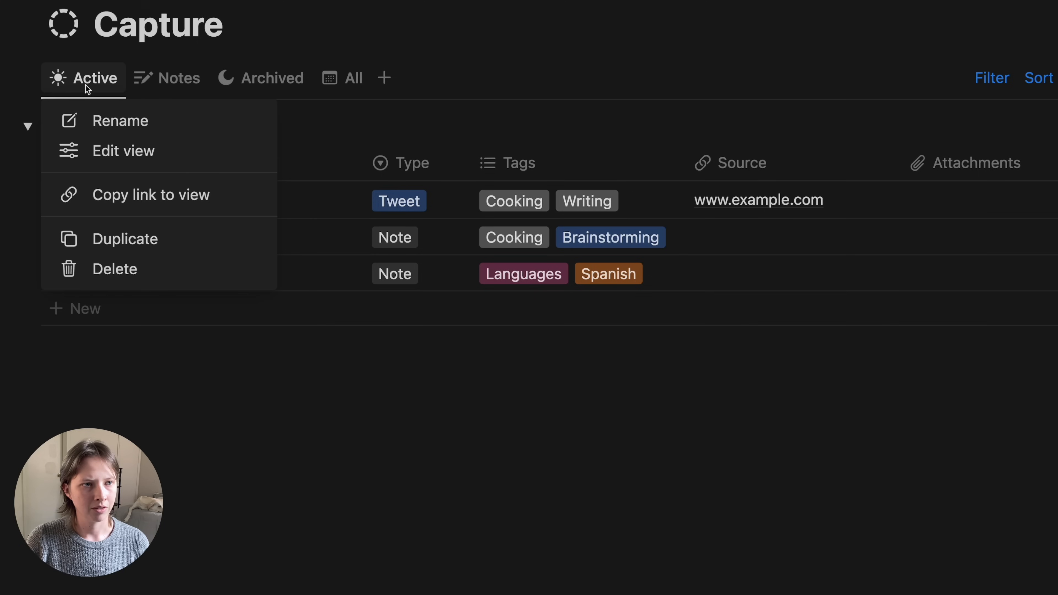
pyautogui.click(116, 238)
pyautogui.write('By Tags')
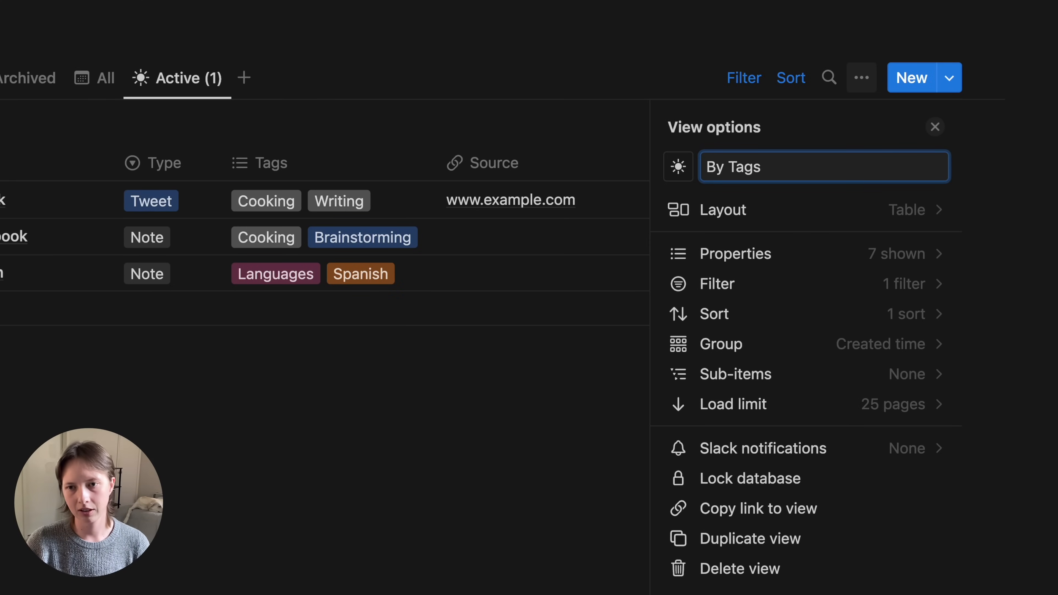
pyautogui.click(681, 175)
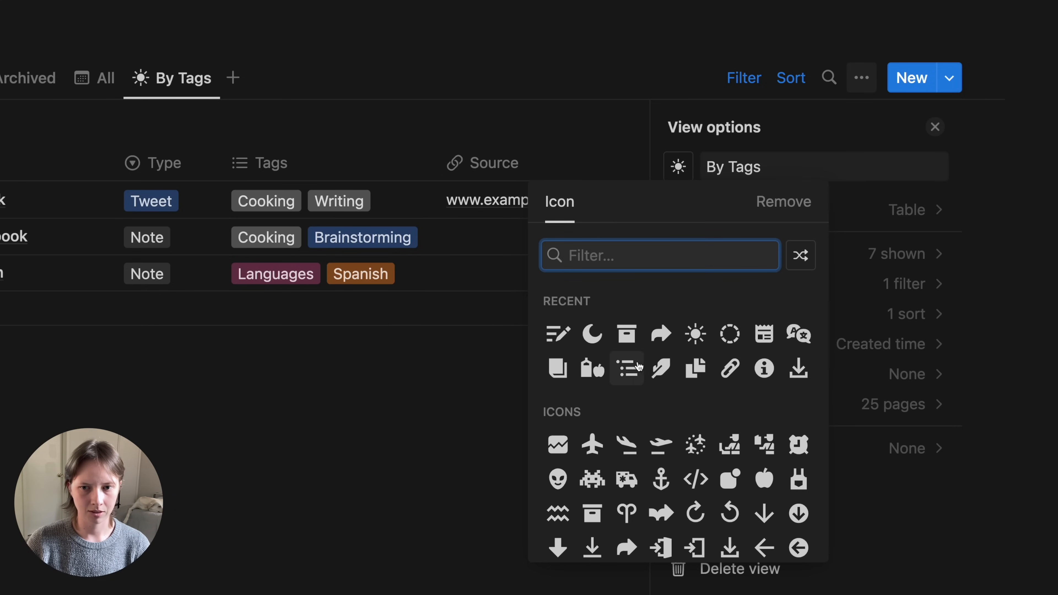
pyautogui.click(635, 368)
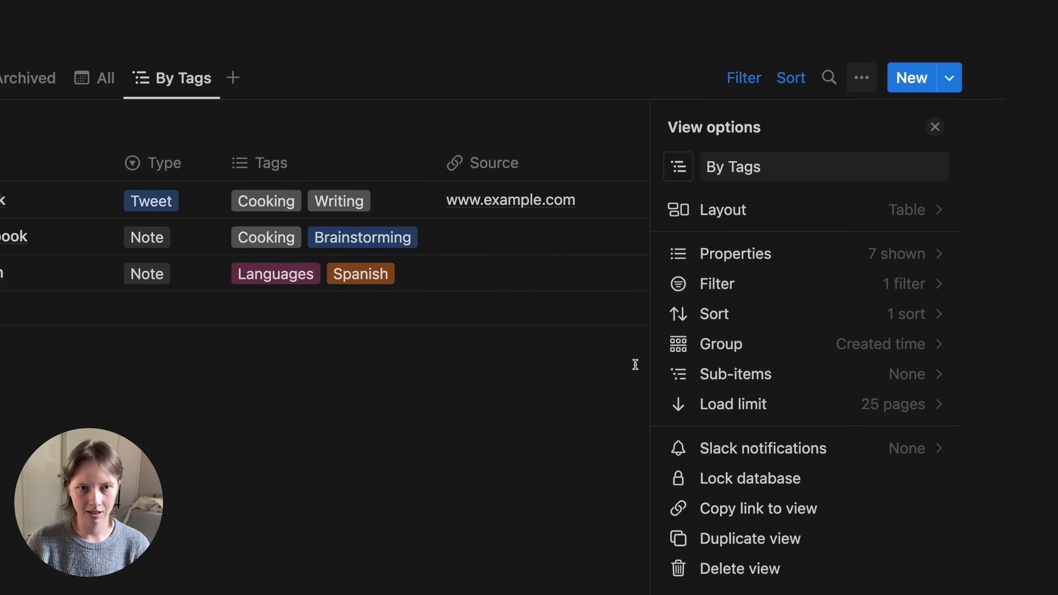
# - Group the By Tags view by Tags and hide empty groups
pyautogui.click(799, 348)
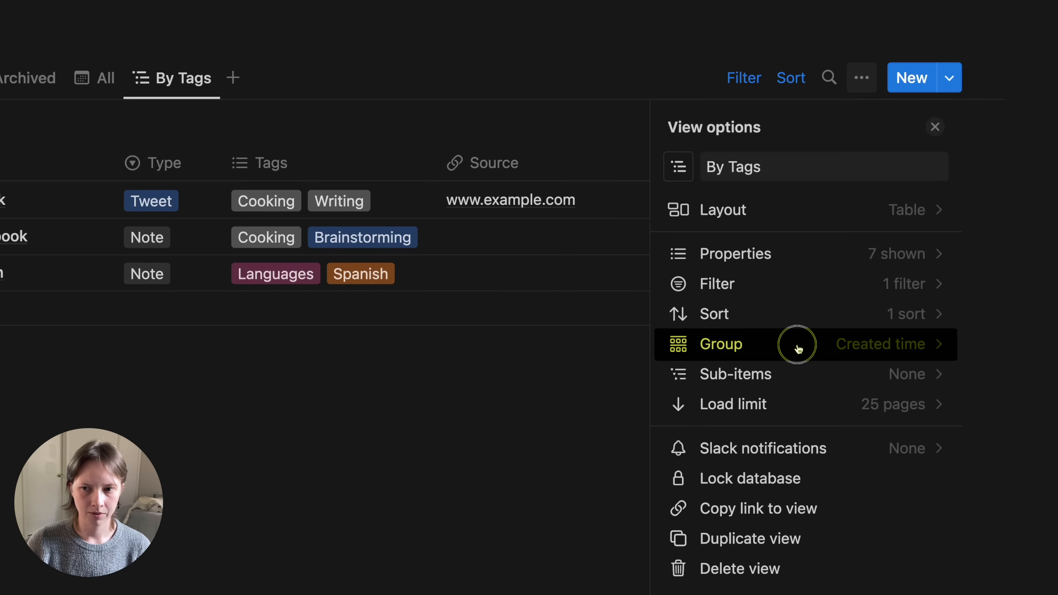
pyautogui.click(815, 170)
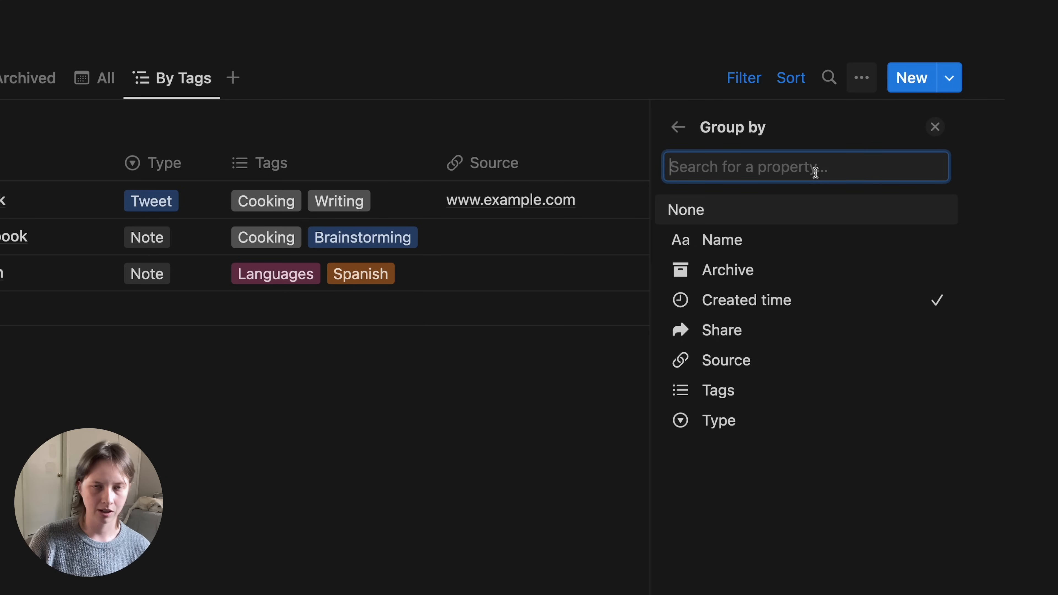
pyautogui.click(772, 401)
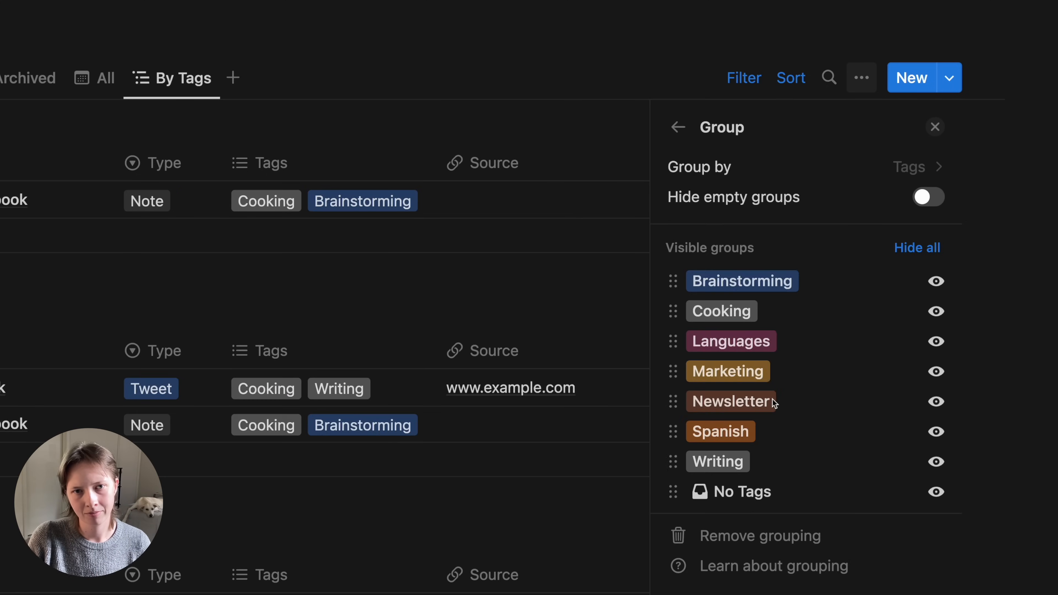
pyautogui.click(925, 196)
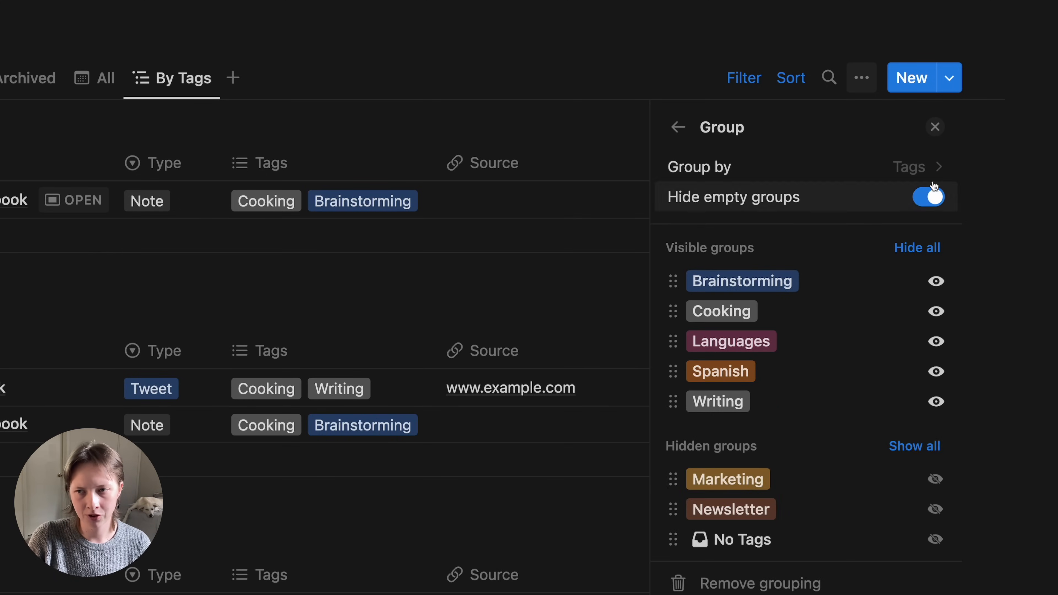
pyautogui.click(936, 127)
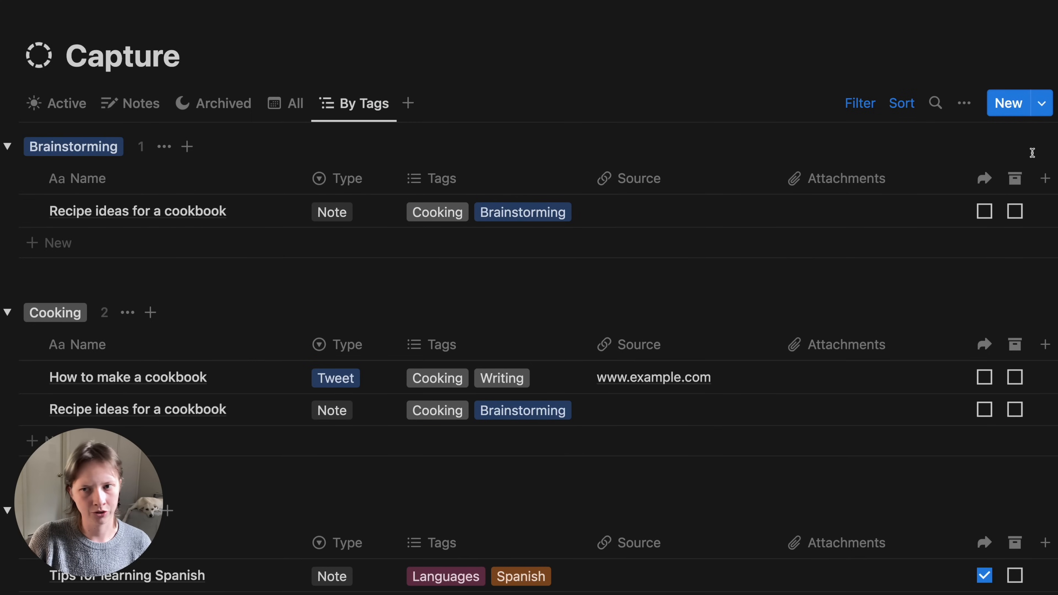
# - Collapse the Brainstorming, Cooking and other tag groups in By Tags
pyautogui.click(8, 146)
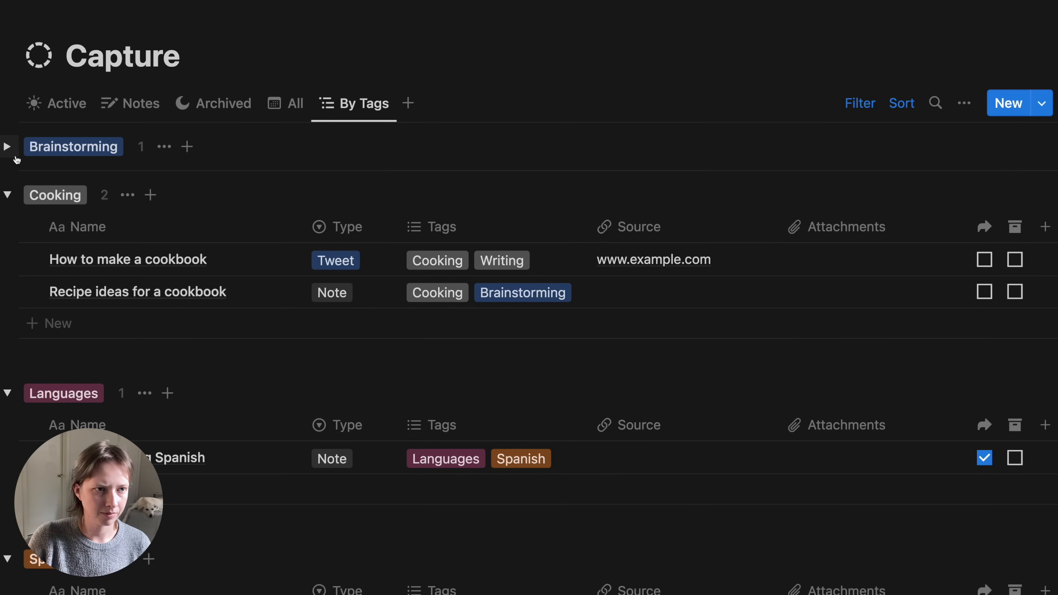
pyautogui.click(7, 195)
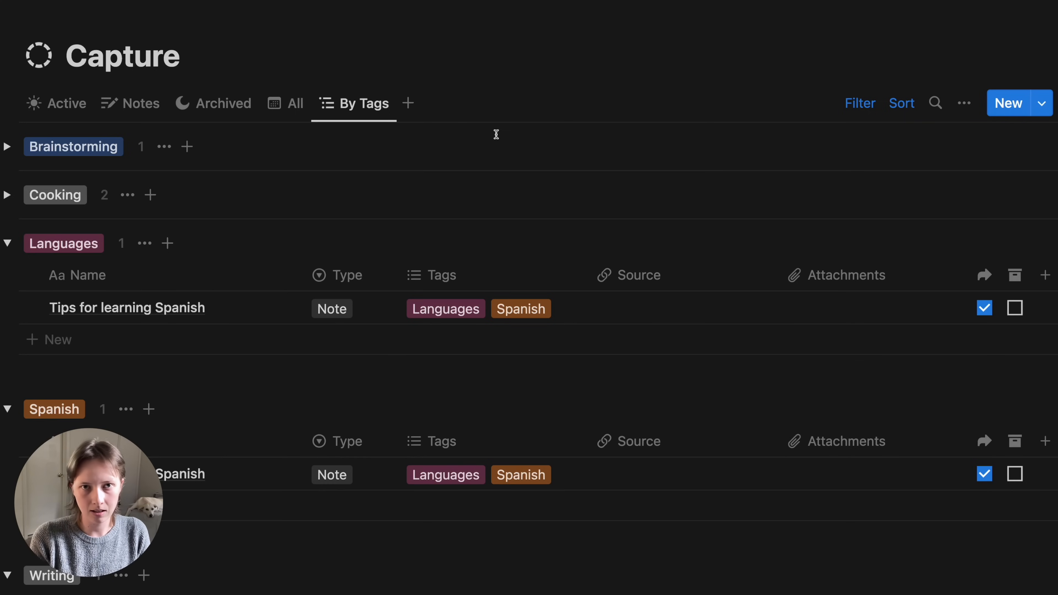
pyautogui.press('alt+super+t')
pyautogui.press('alt+super+t')
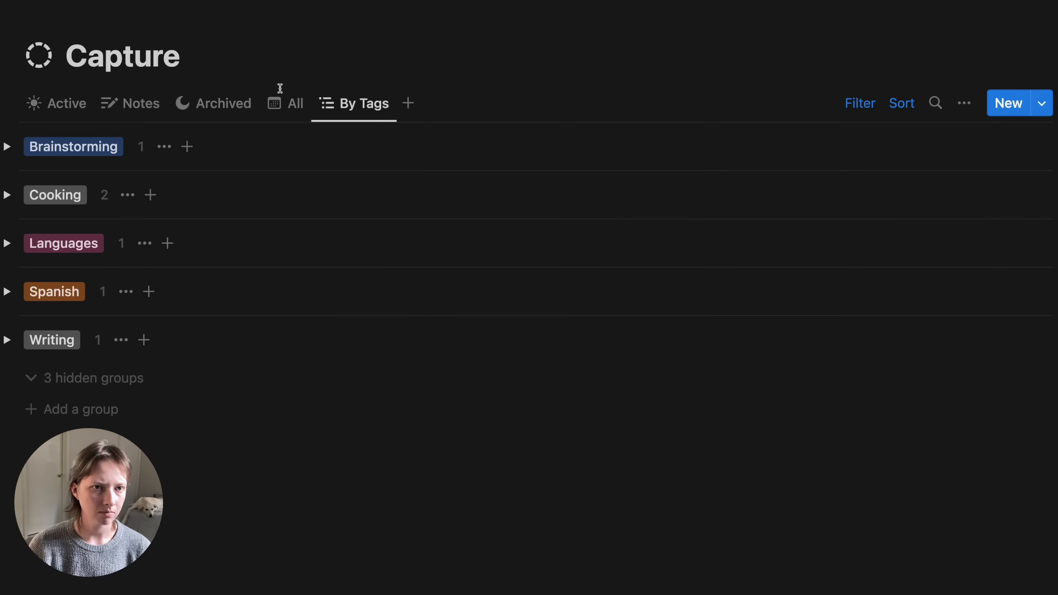
# - Move the By Tags view before All, then return to the Active view
pyautogui.moveTo(335, 111); pyautogui.dragTo(299, 114)
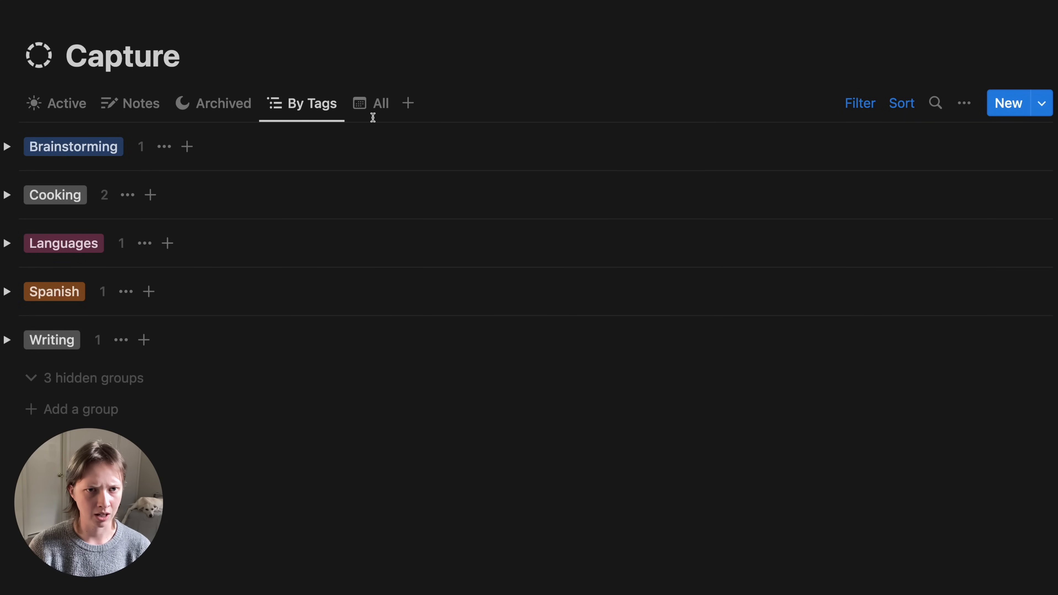
pyautogui.click(370, 104)
pyautogui.click(306, 102)
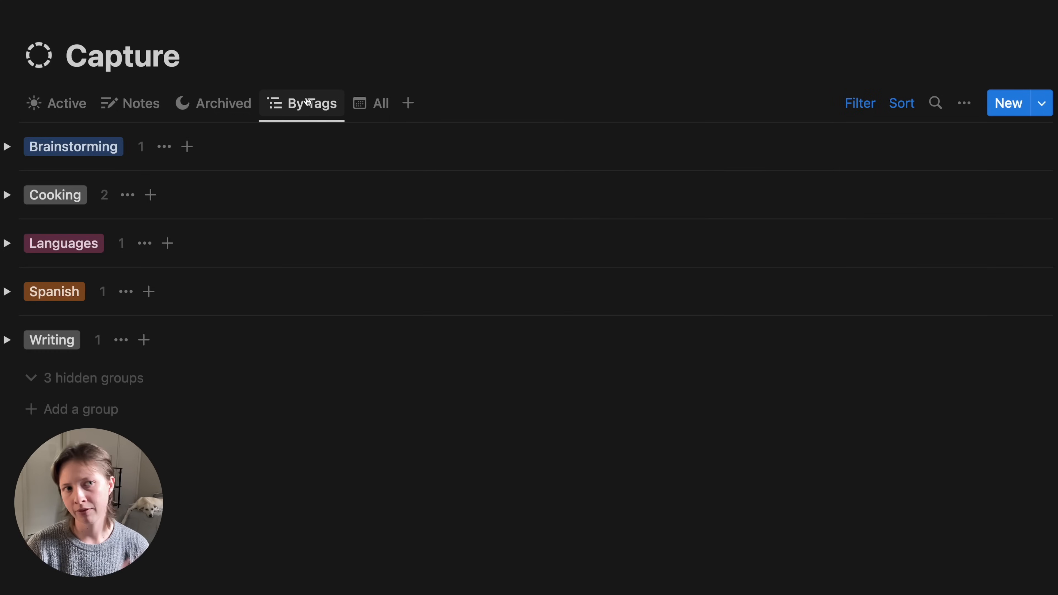
pyautogui.click(64, 104)
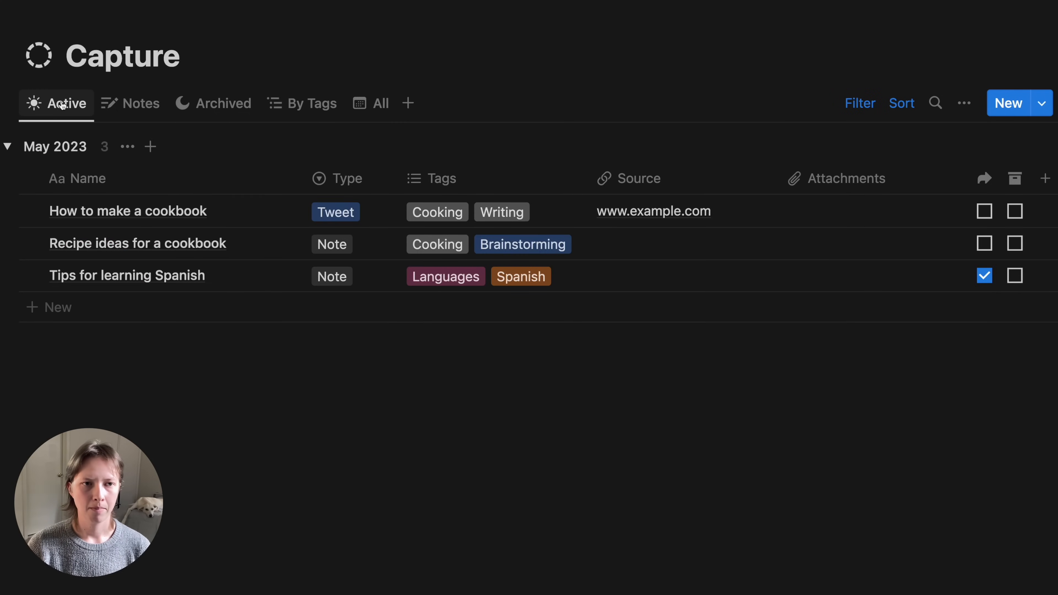
# - Open 'How to make a cookbook' in center peek and begin an empty text block in its body
pyautogui.moveTo(262, 216)
pyautogui.click(264, 212)
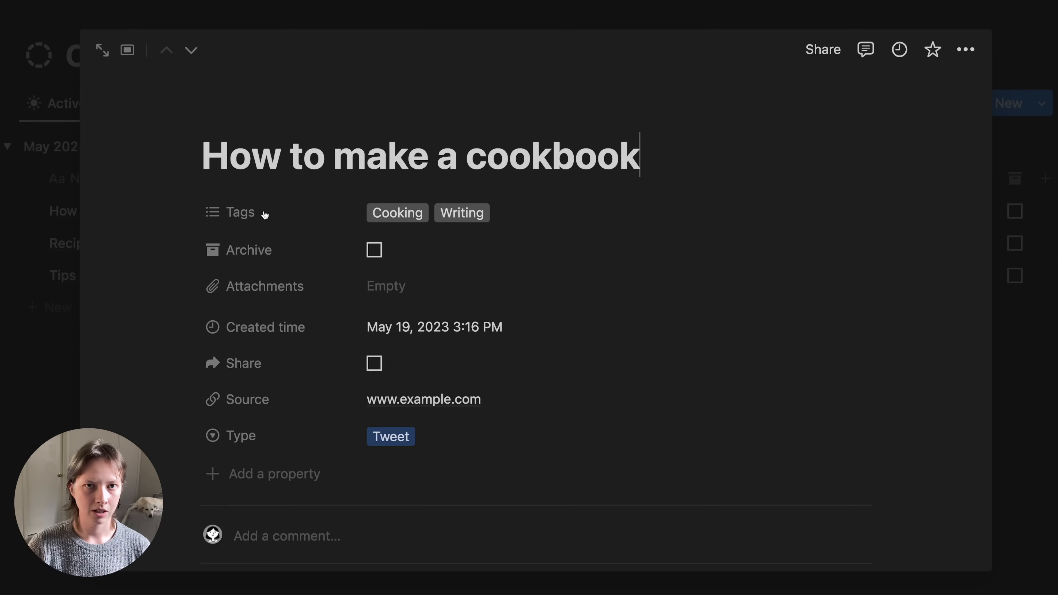
pyautogui.scroll(-5, 263, 211)
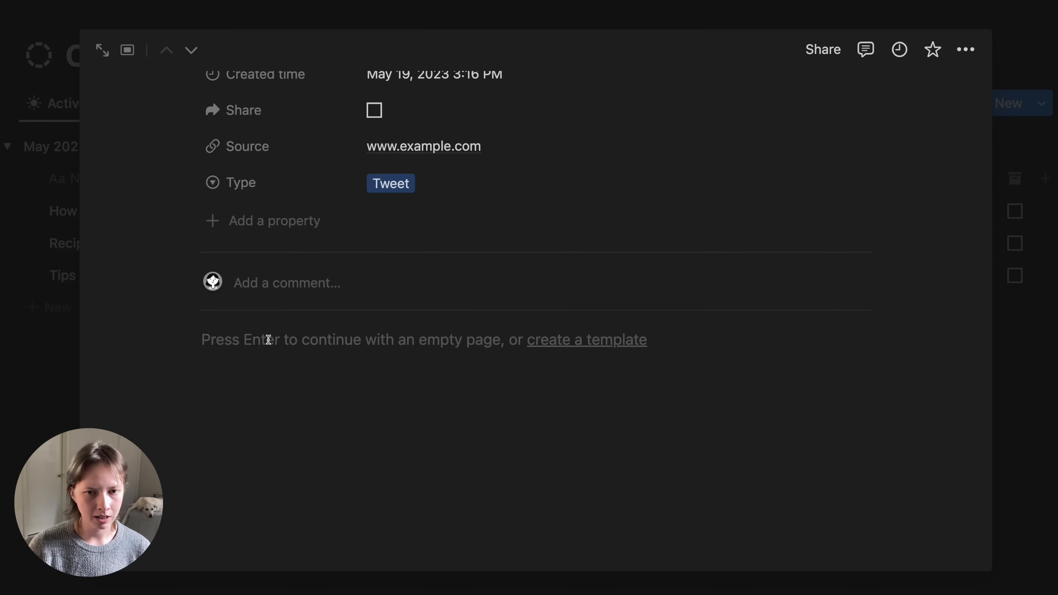
pyautogui.click(258, 345)
pyautogui.moveTo(151, 362); pyautogui.dragTo(342, 364)
pyautogui.click(341, 364)
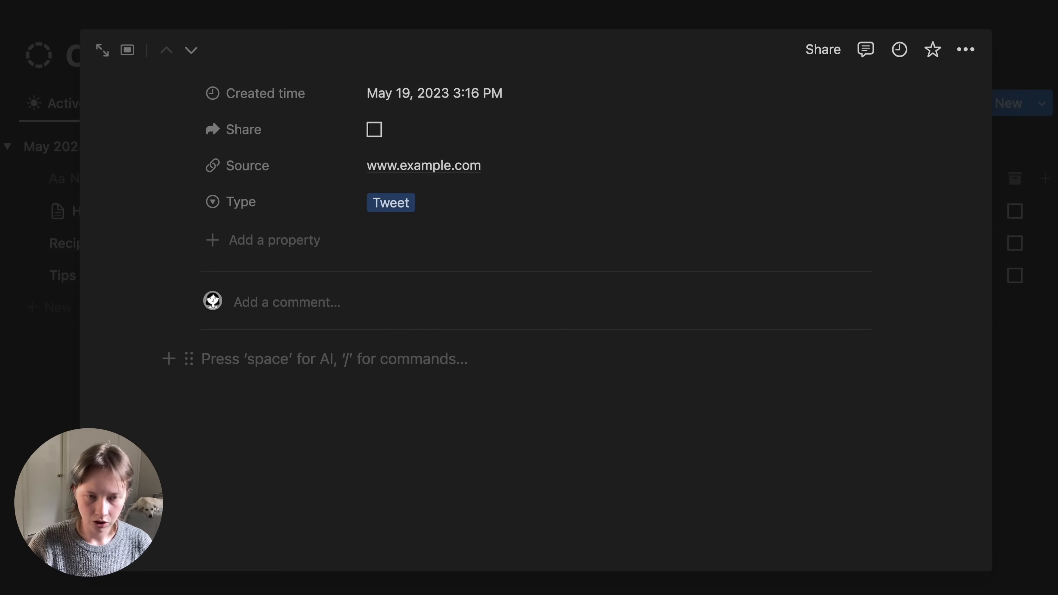
pyautogui.write('/')
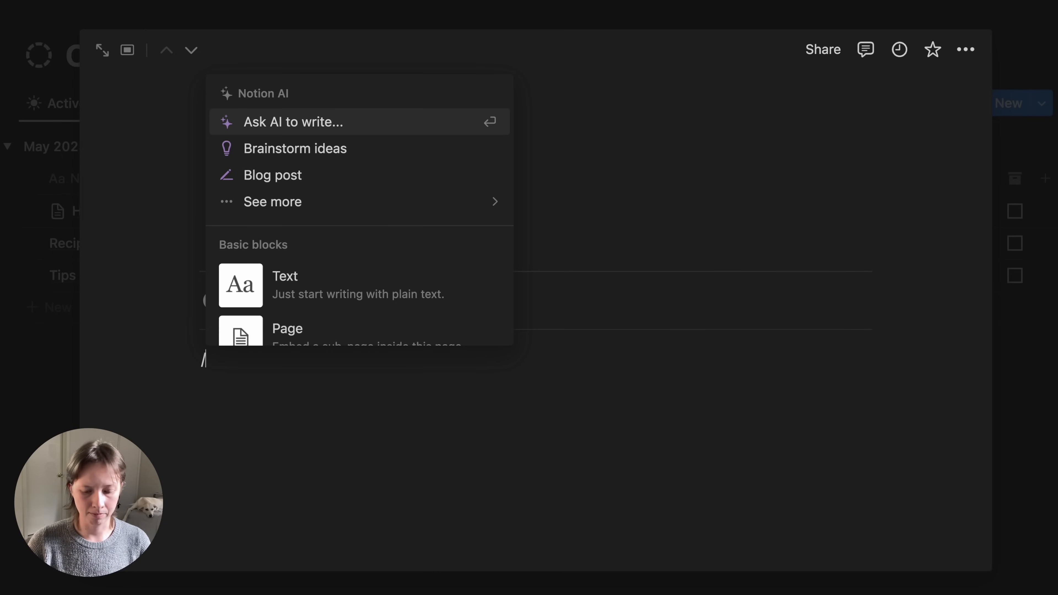
pyautogui.write('pdf')
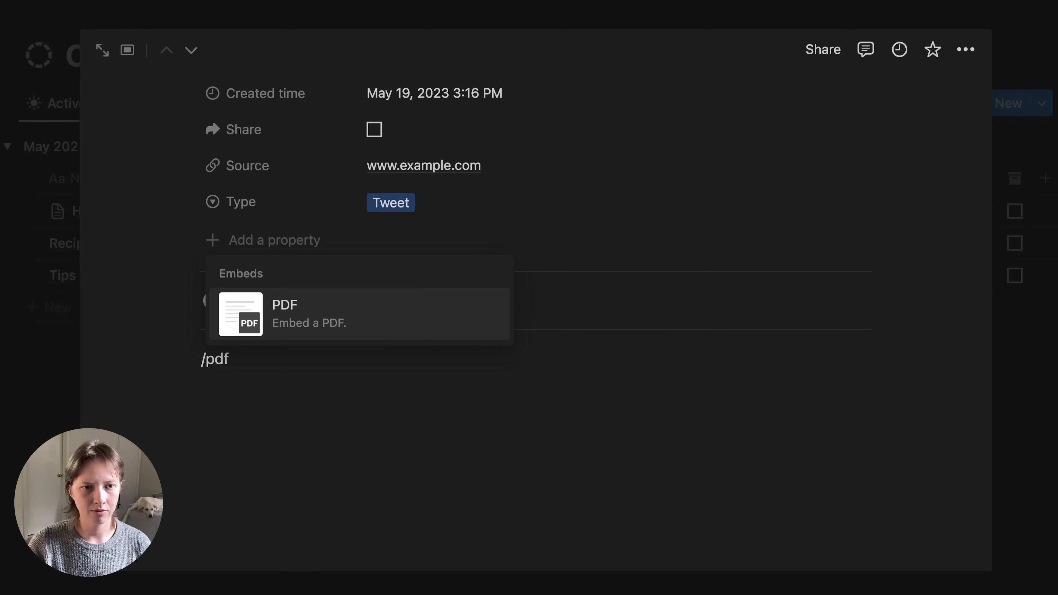
pyautogui.press('Return')
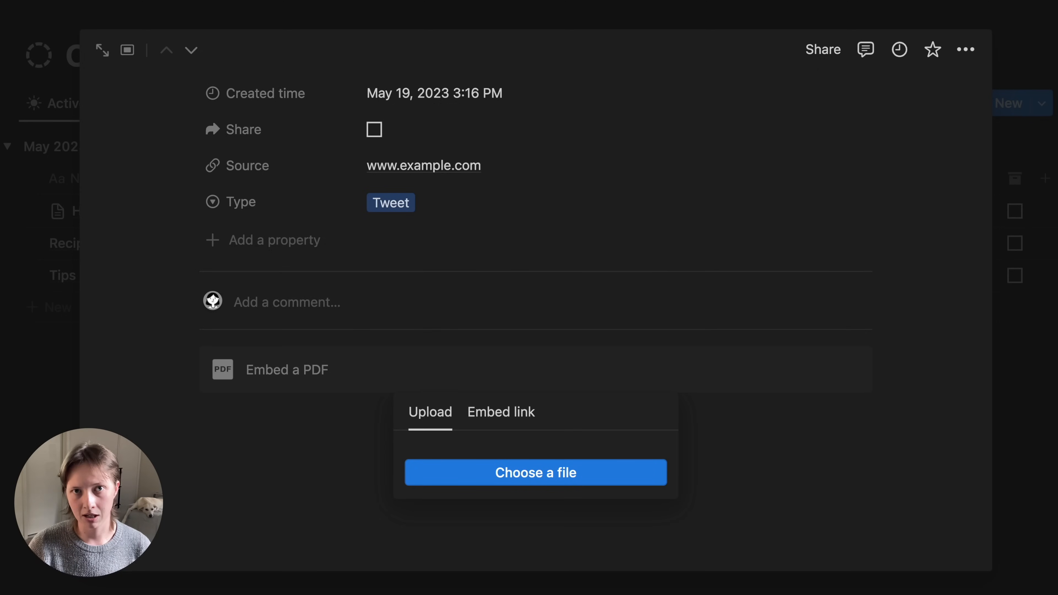
pyautogui.click(186, 374)
pyautogui.moveTo(142, 371); pyautogui.dragTo(300, 376)
pyautogui.press('BackSpace')
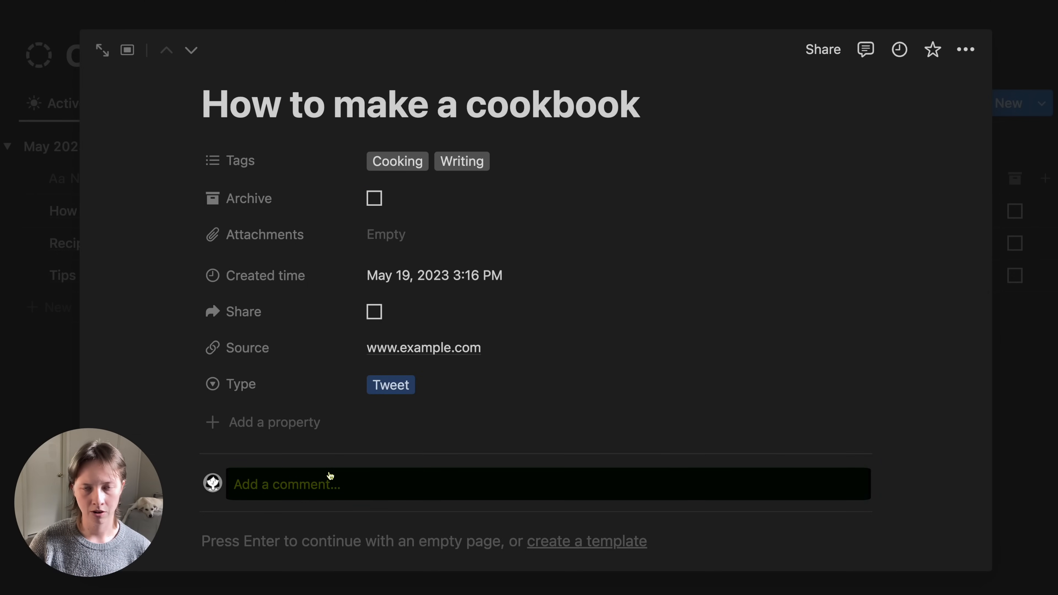
# - Set Top-level page discussions to Off in Capture's page customization settings
pyautogui.click(964, 59)
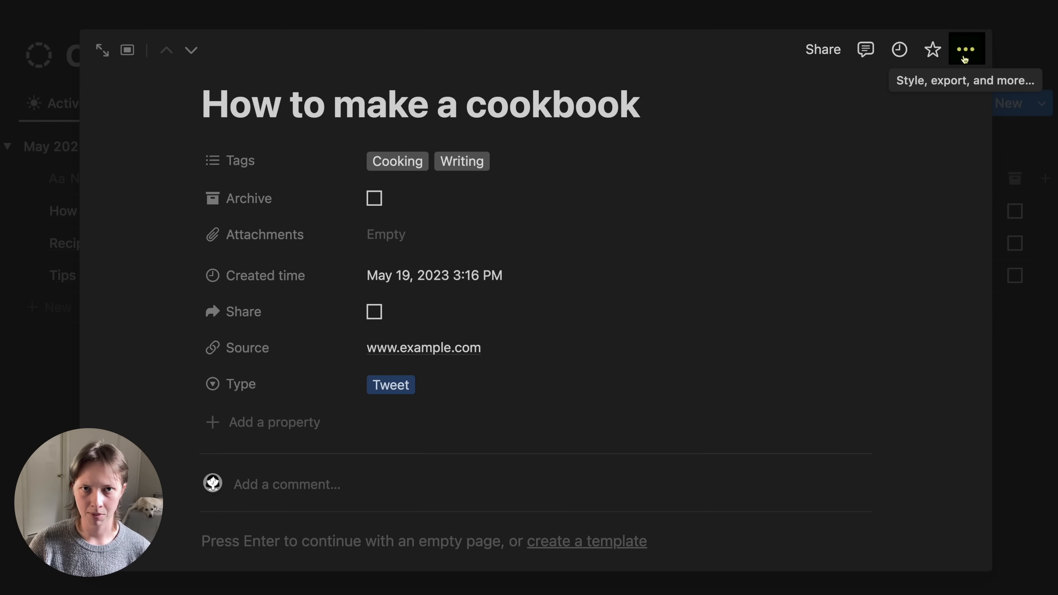
pyautogui.click(965, 59)
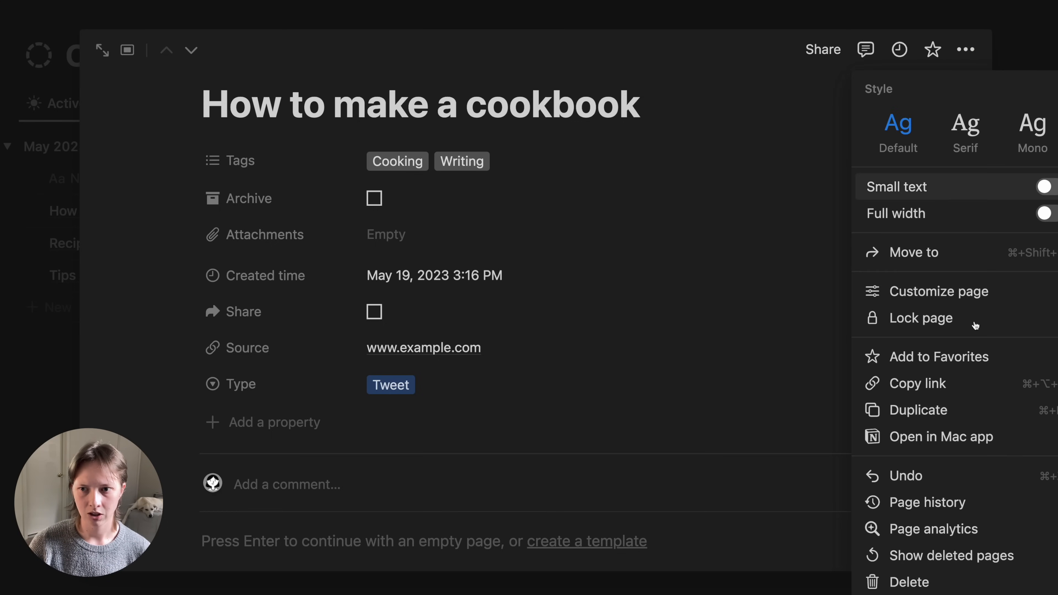
pyautogui.click(968, 297)
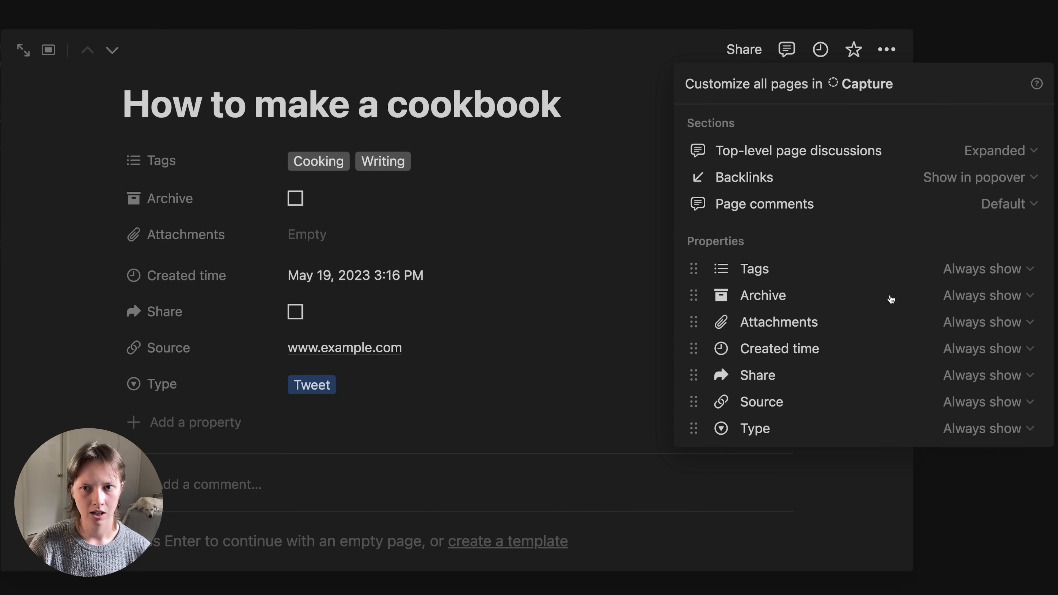
pyautogui.click(977, 157)
pyautogui.click(917, 208)
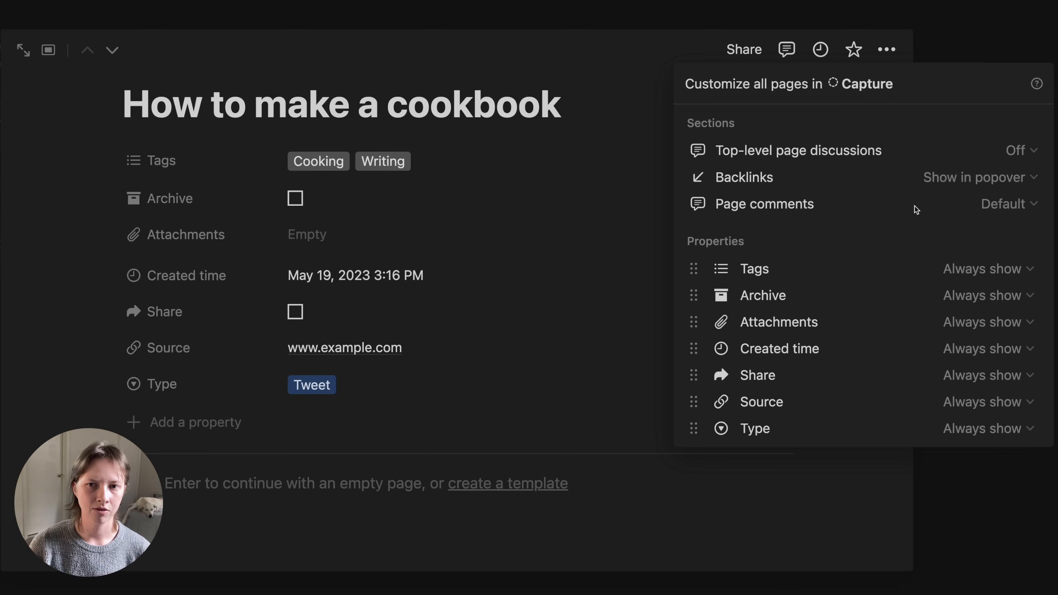
pyautogui.click(88, 261)
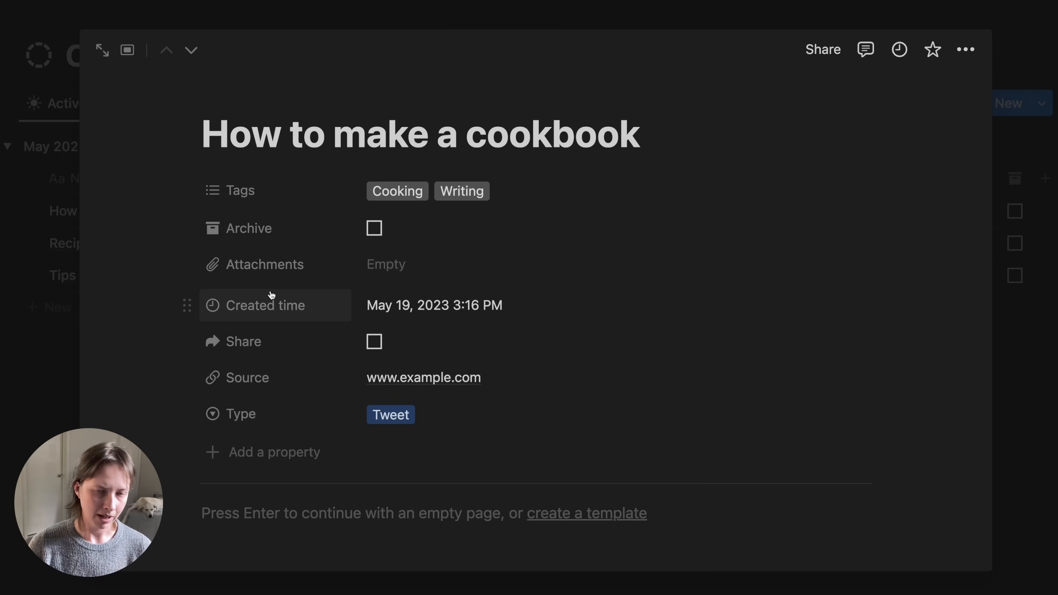
# - Reorder the properties: Type to the top, Archive to the bottom, Share below Source
pyautogui.moveTo(232, 415); pyautogui.dragTo(267, 162)
pyautogui.moveTo(279, 271); pyautogui.dragTo(265, 422)
pyautogui.moveTo(248, 349); pyautogui.dragTo(248, 392)
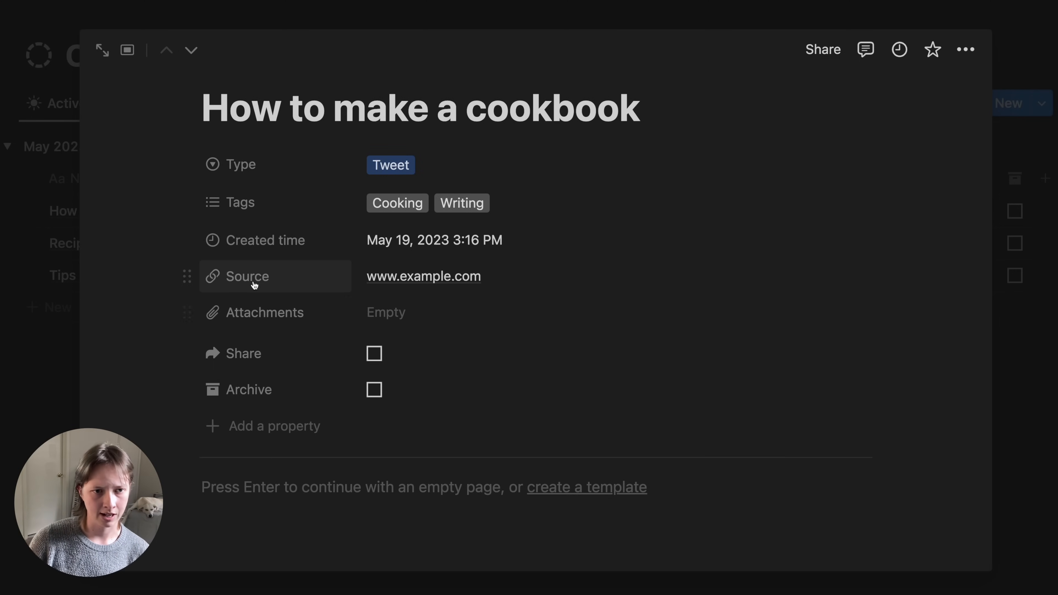
# - Set Source and Attachments to hide when empty
pyautogui.click(268, 284)
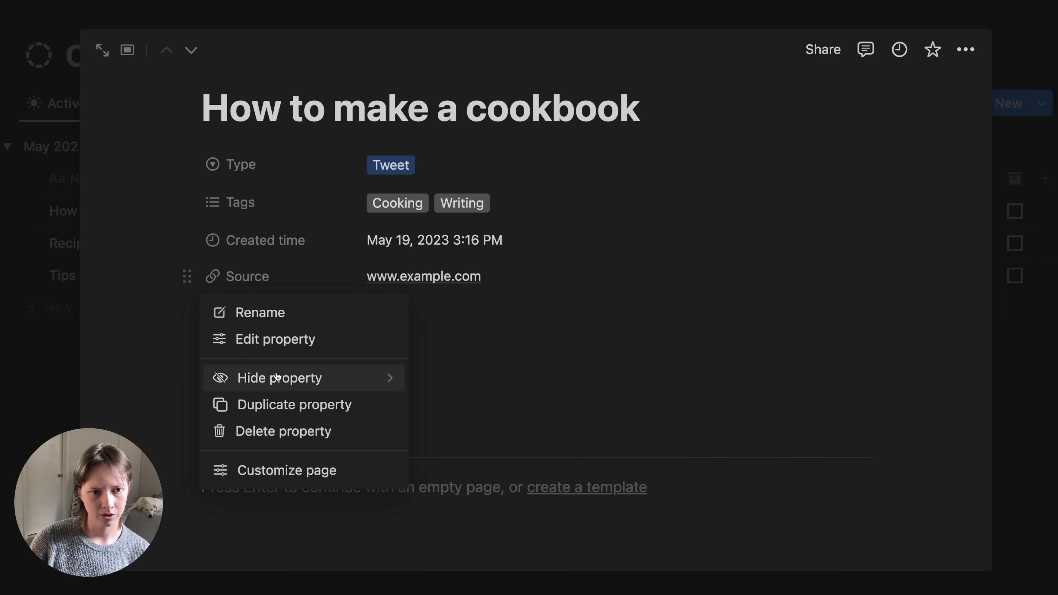
pyautogui.moveTo(280, 378)
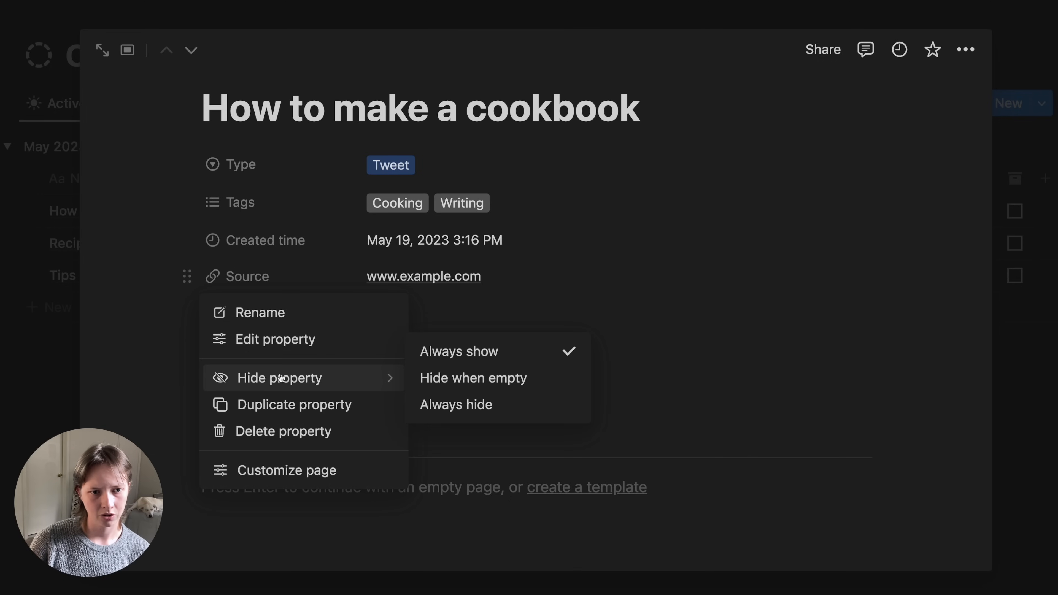
pyautogui.click(514, 387)
pyautogui.click(248, 313)
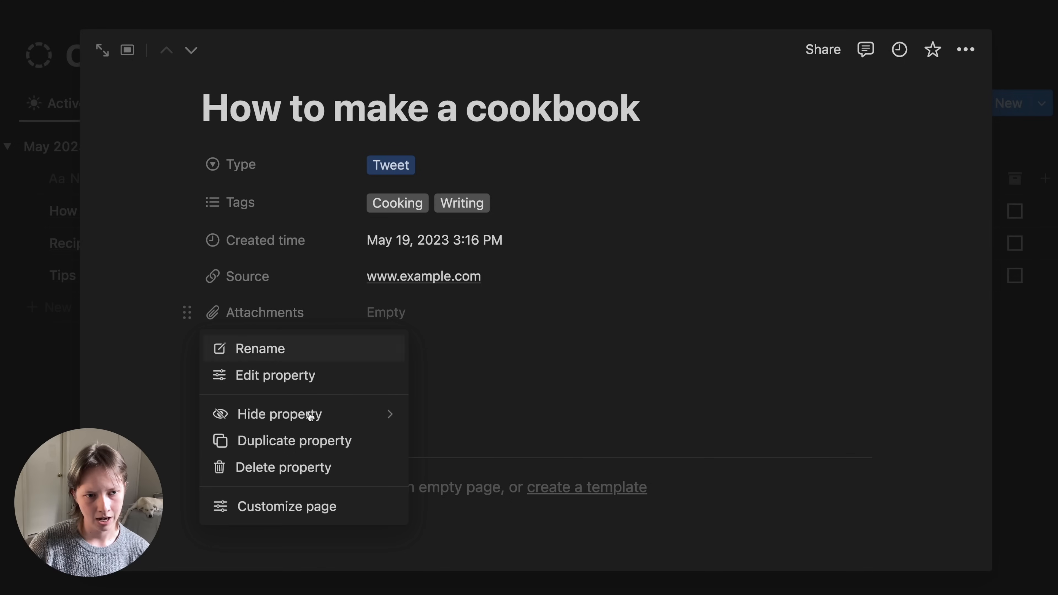
pyautogui.moveTo(315, 421)
pyautogui.click(484, 414)
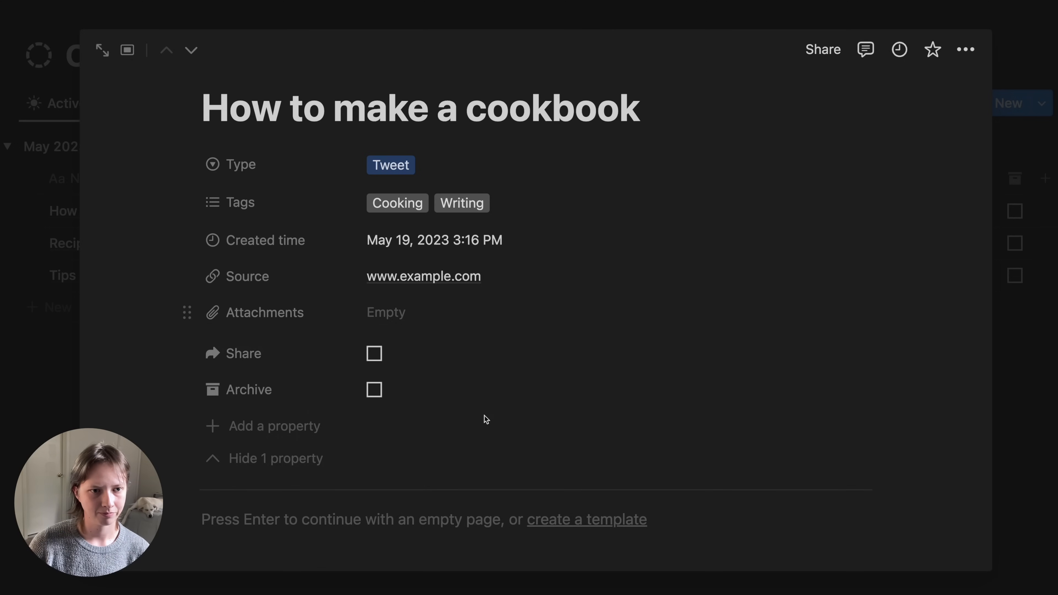
pyautogui.click(224, 459)
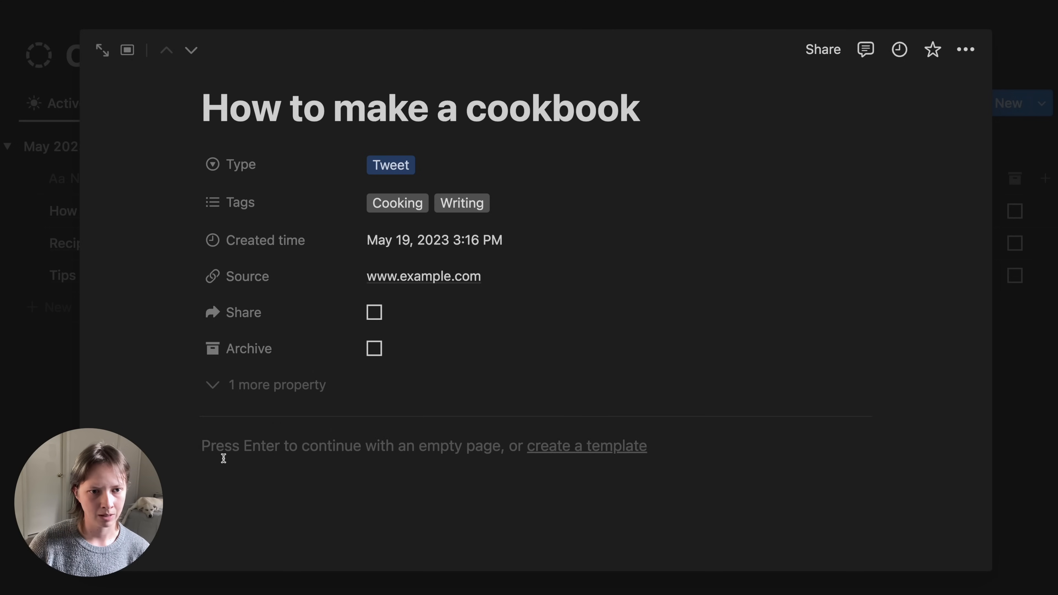
pyautogui.scroll(3, 224, 458)
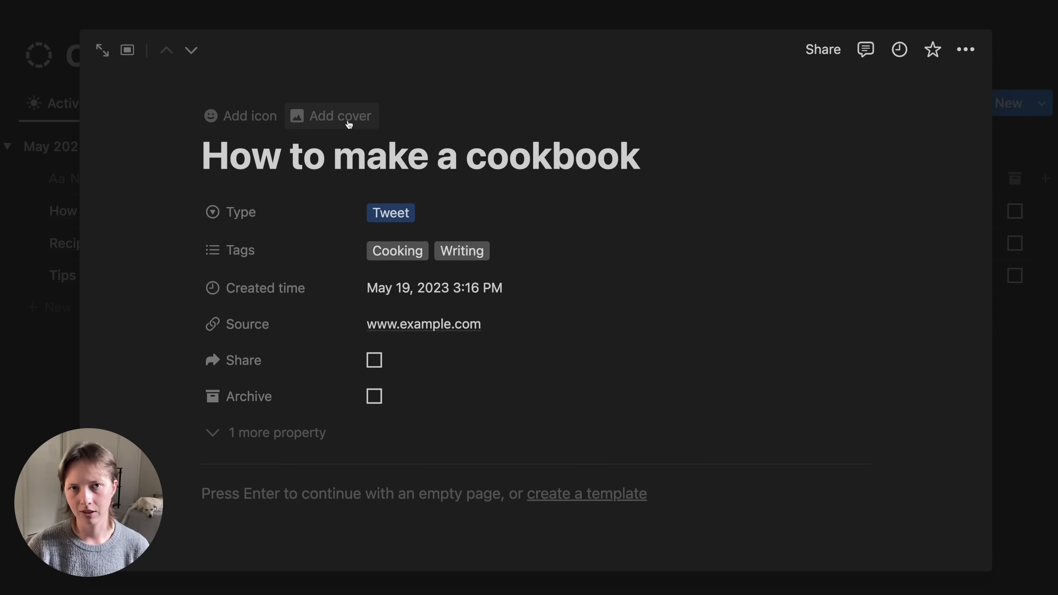
# - Give the cookbook page a cooking icon found by searching 'cook'
pyautogui.click(240, 123)
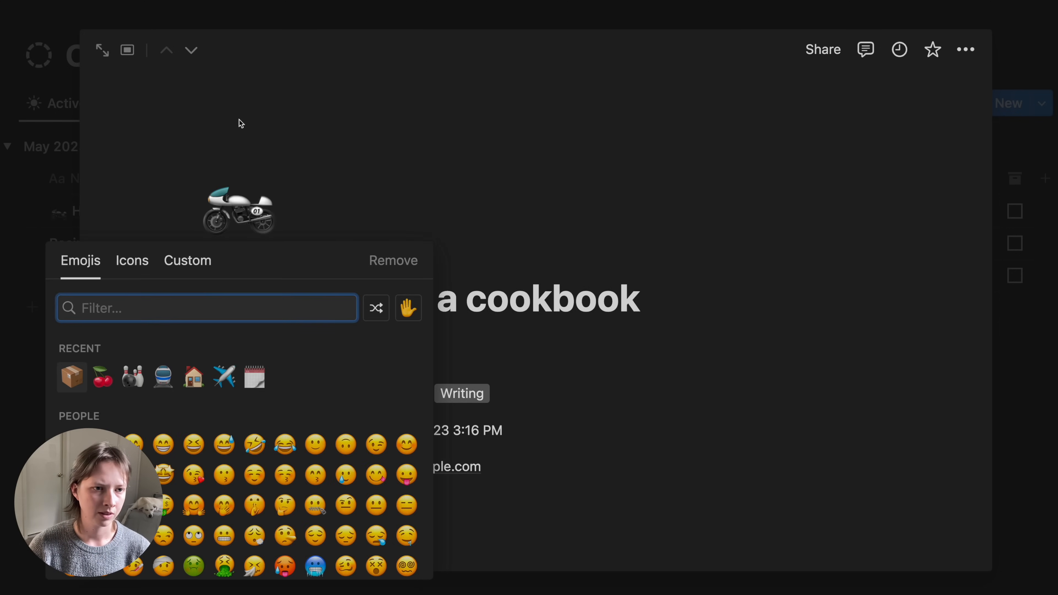
pyautogui.click(128, 261)
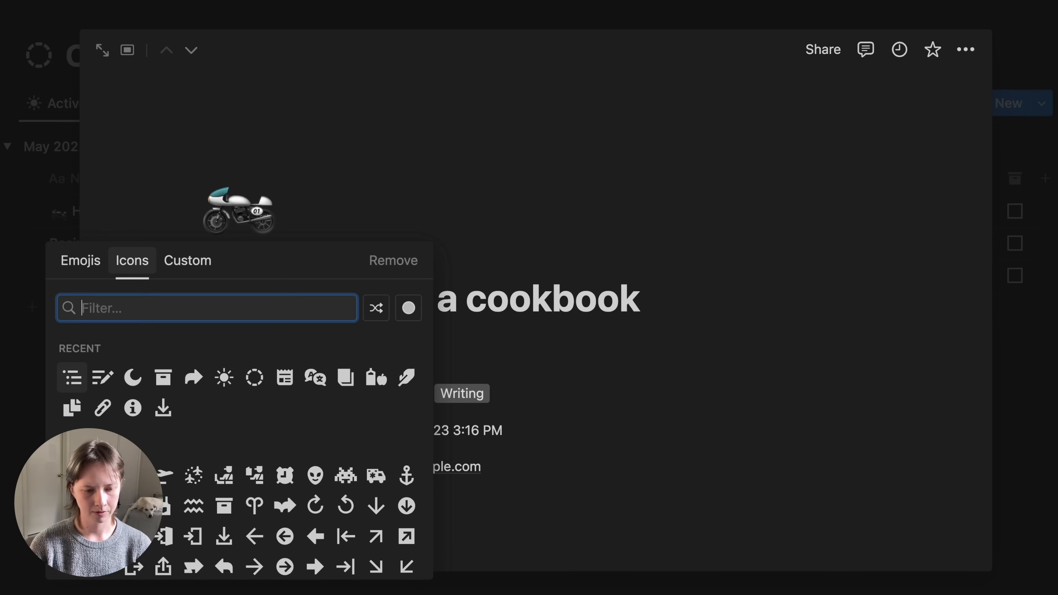
pyautogui.write('cook')
pyautogui.press('Return')
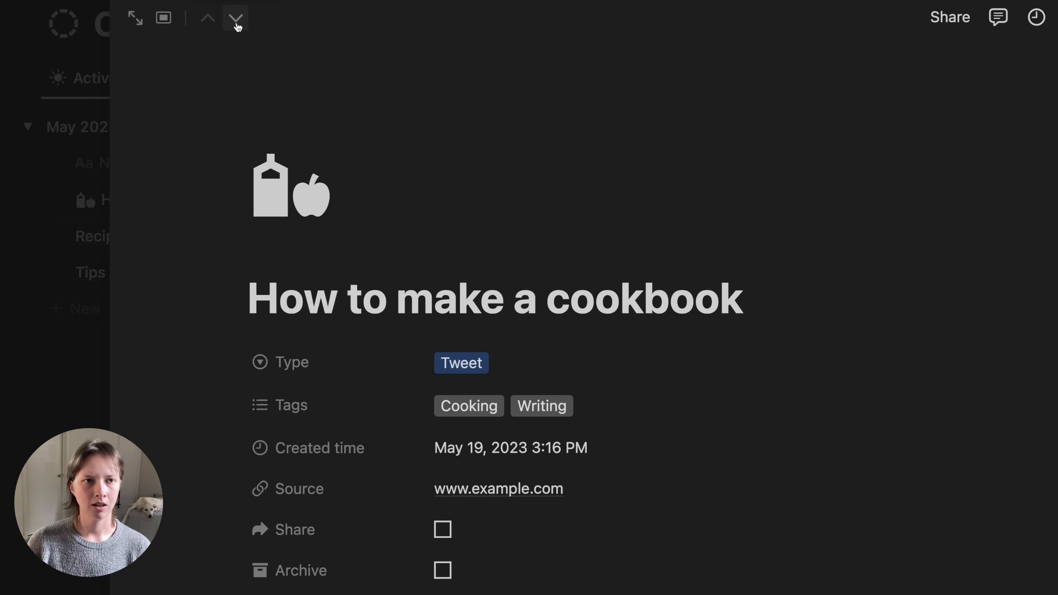
# - Give the Recipe ideas for a cookbook page a fork-and-plate food icon
pyautogui.click(238, 27)
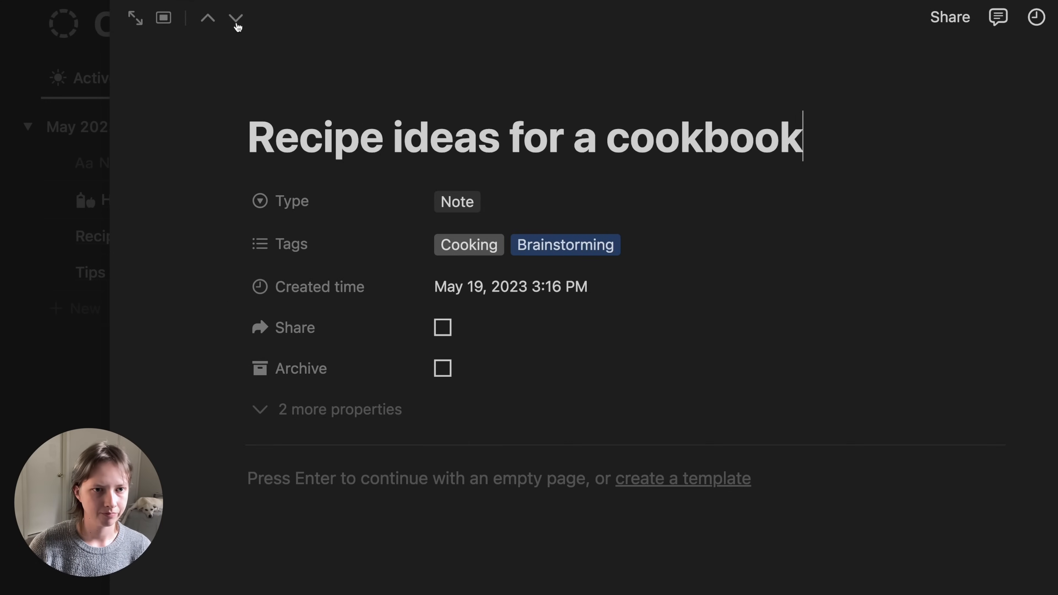
pyautogui.click(278, 95)
pyautogui.click(278, 214)
pyautogui.click(169, 255)
pyautogui.write('food')
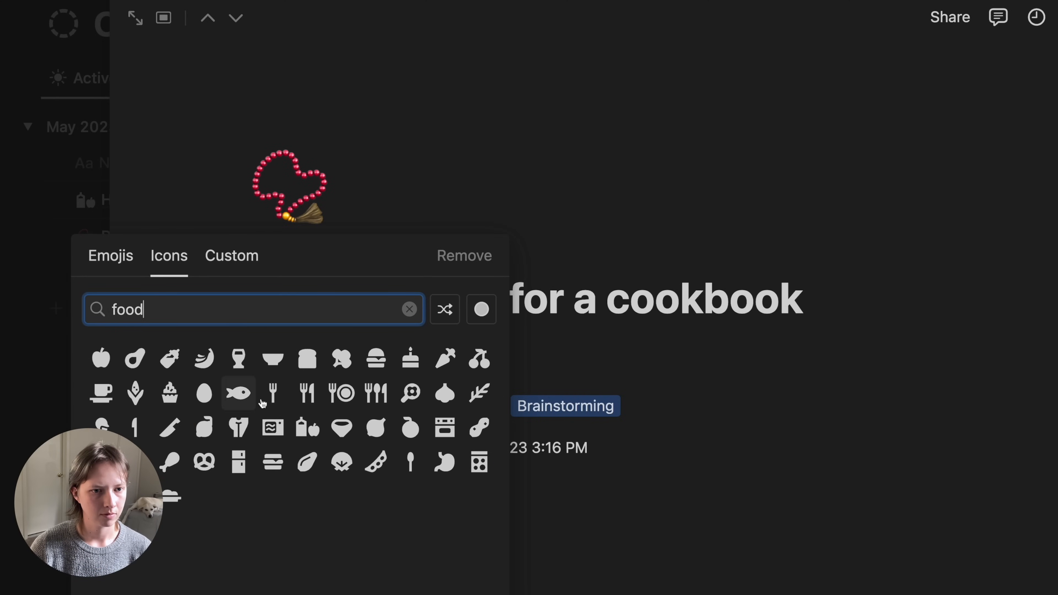
pyautogui.click(341, 393)
# - Give Tips for learning Spanish a language icon, then show Capture's Archived view
pyautogui.click(233, 18)
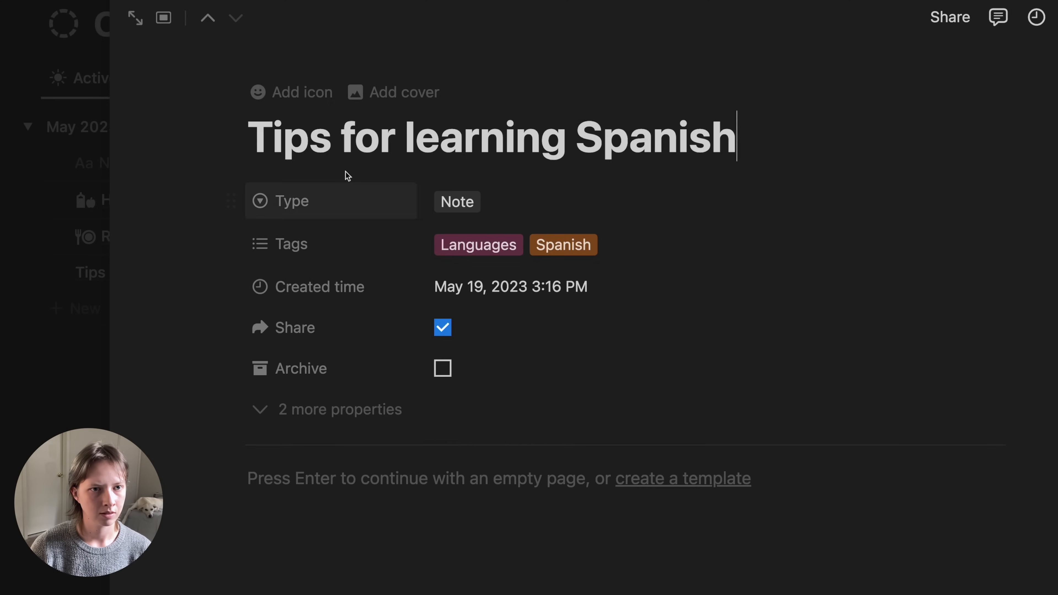
pyautogui.click(283, 96)
pyautogui.click(287, 175)
pyautogui.click(162, 253)
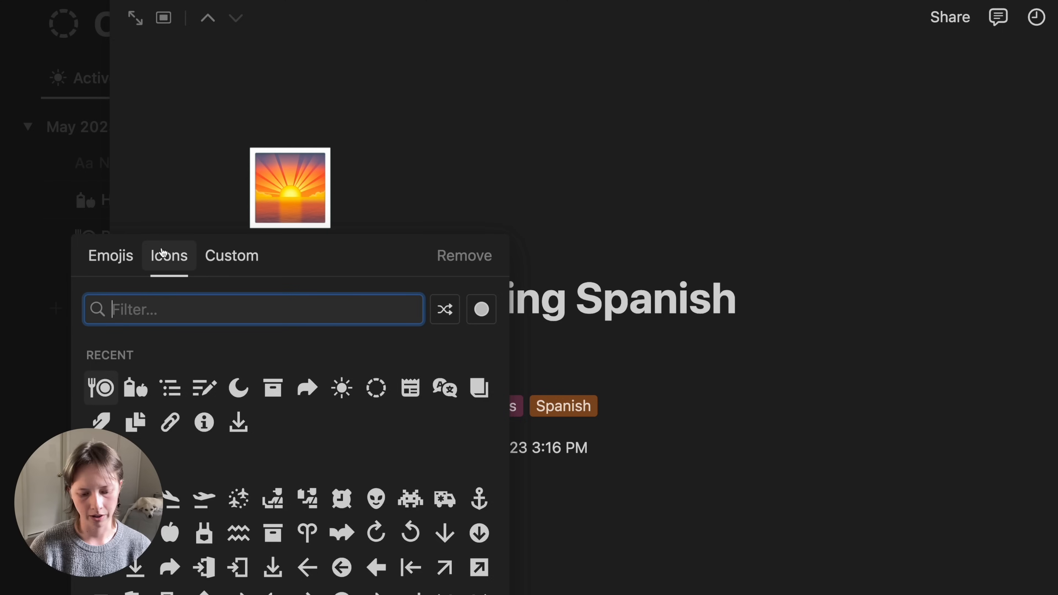
pyautogui.write('languae')
pyautogui.press('BackSpace')
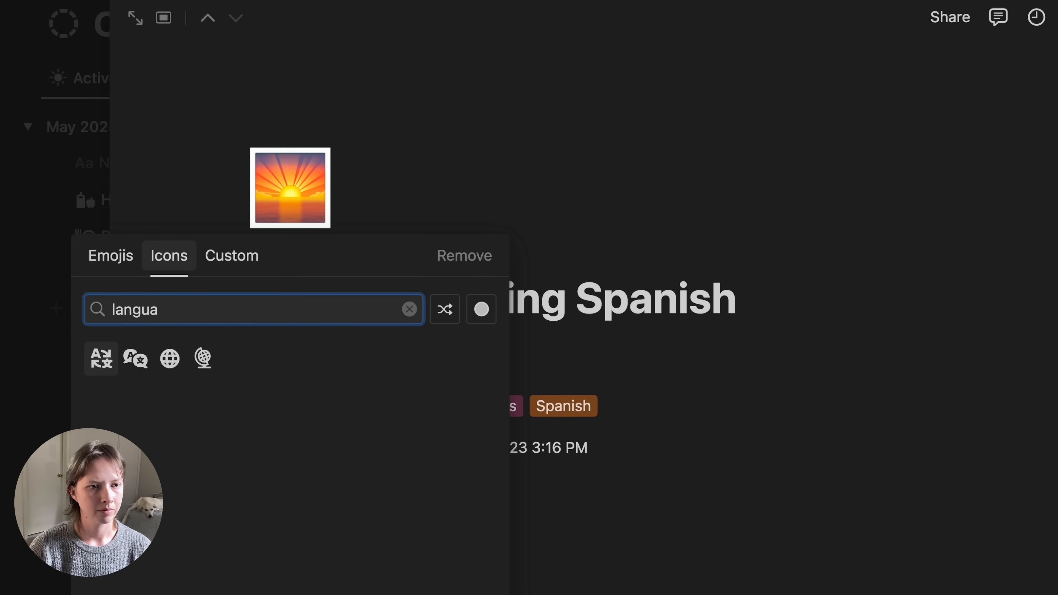
pyautogui.click(136, 358)
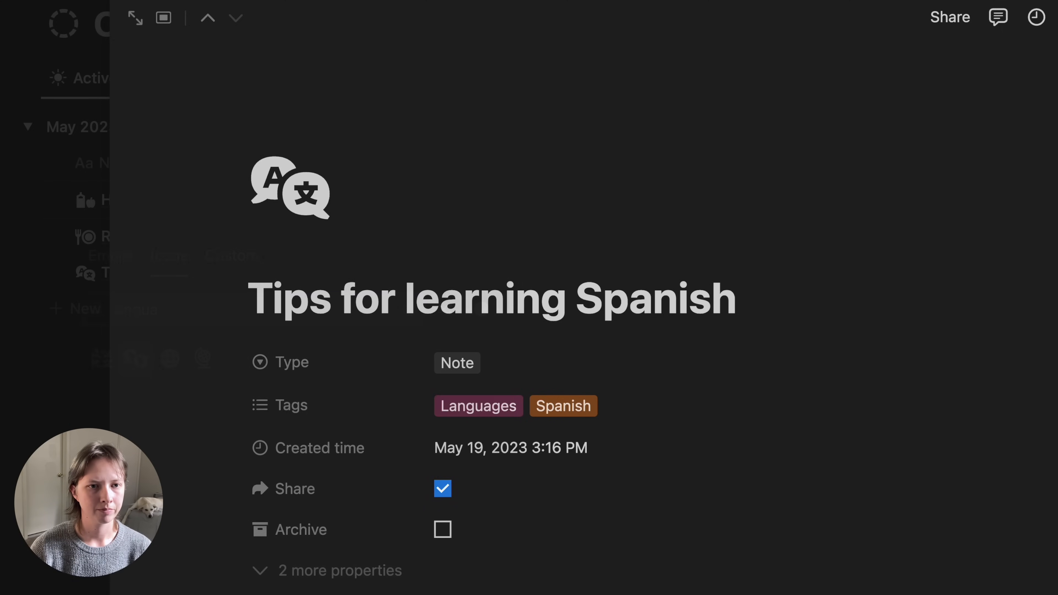
pyautogui.click(47, 247)
pyautogui.click(228, 77)
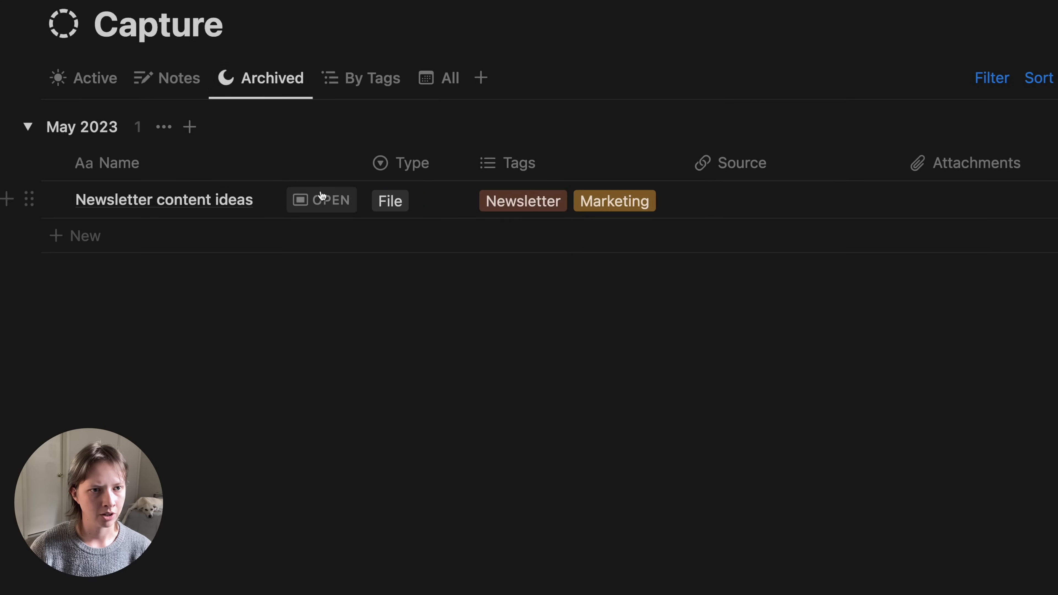
# - Give Newsletter content ideas a newspaper icon, then return to the Active view
pyautogui.click(322, 198)
pyautogui.click(293, 88)
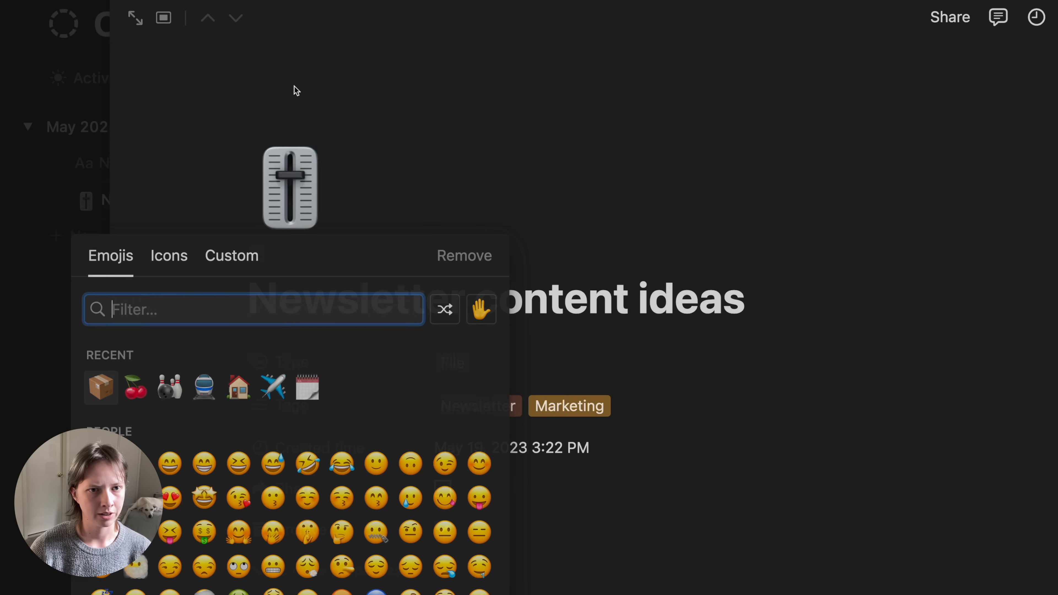
pyautogui.click(165, 255)
pyautogui.write('news')
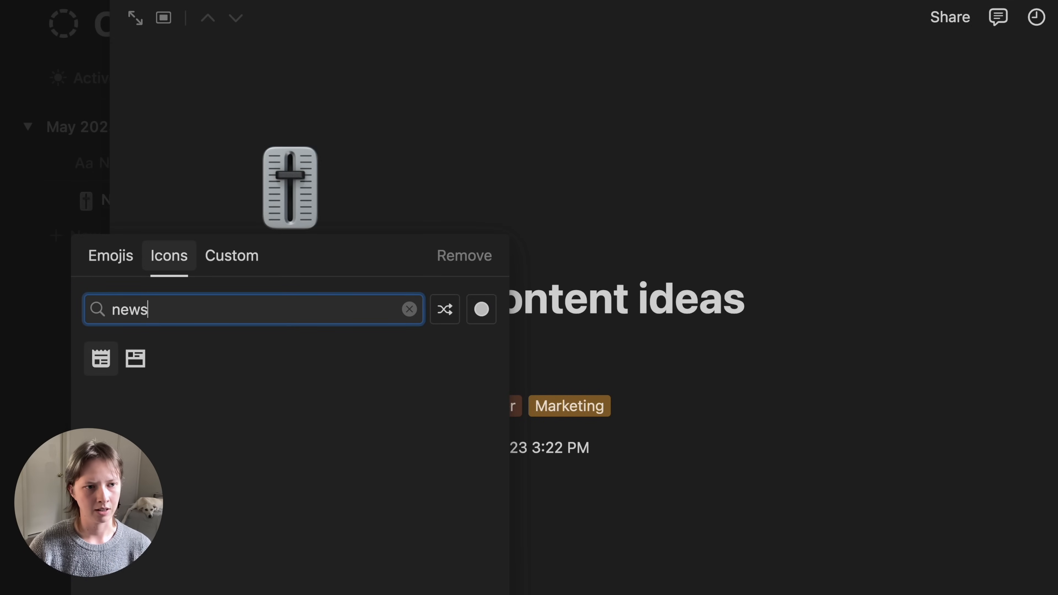
pyautogui.press('Return')
pyautogui.click(57, 315)
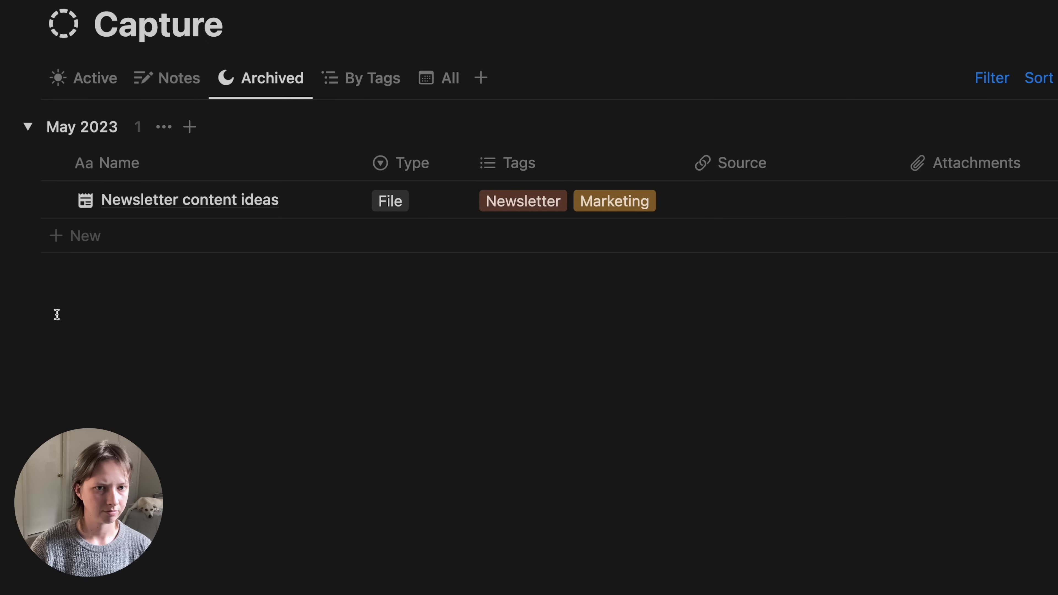
pyautogui.click(100, 74)
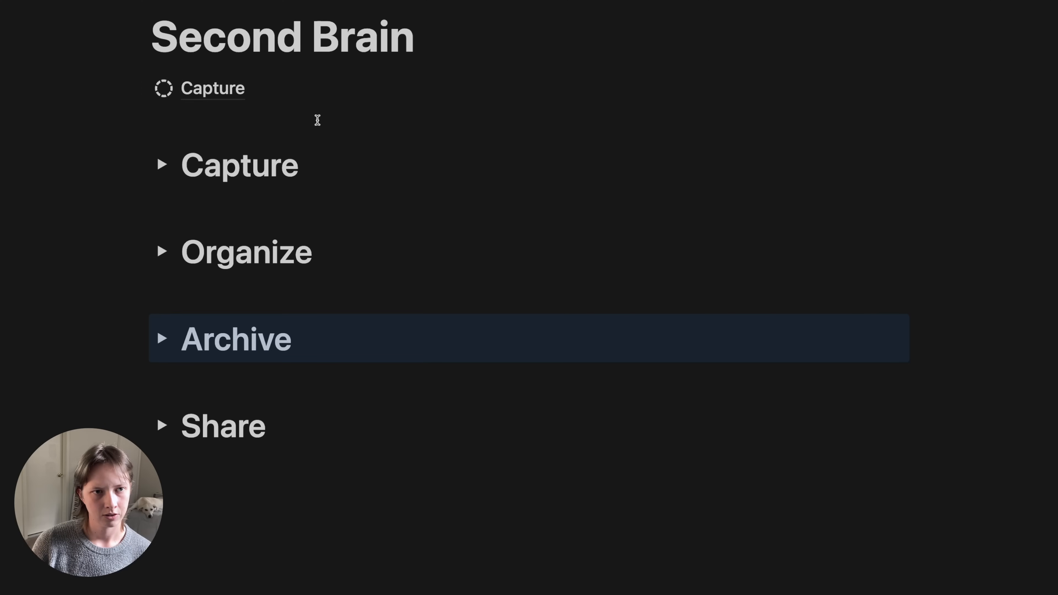
# - Place an empty block in a new column beside the Capture link
pyautogui.click(114, 85)
pyautogui.click(158, 129)
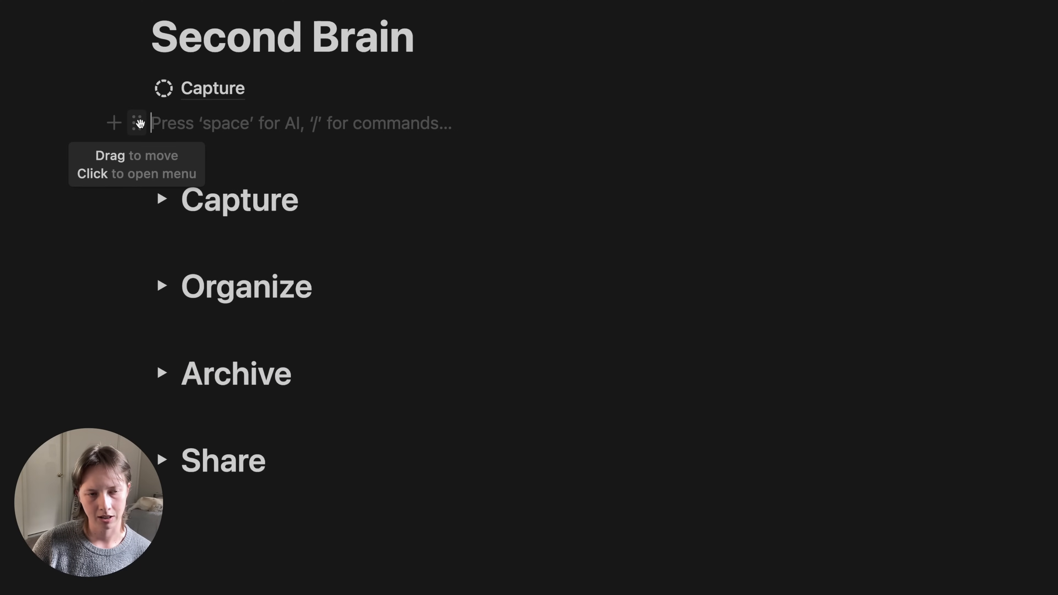
pyautogui.moveTo(139, 123); pyautogui.dragTo(908, 107)
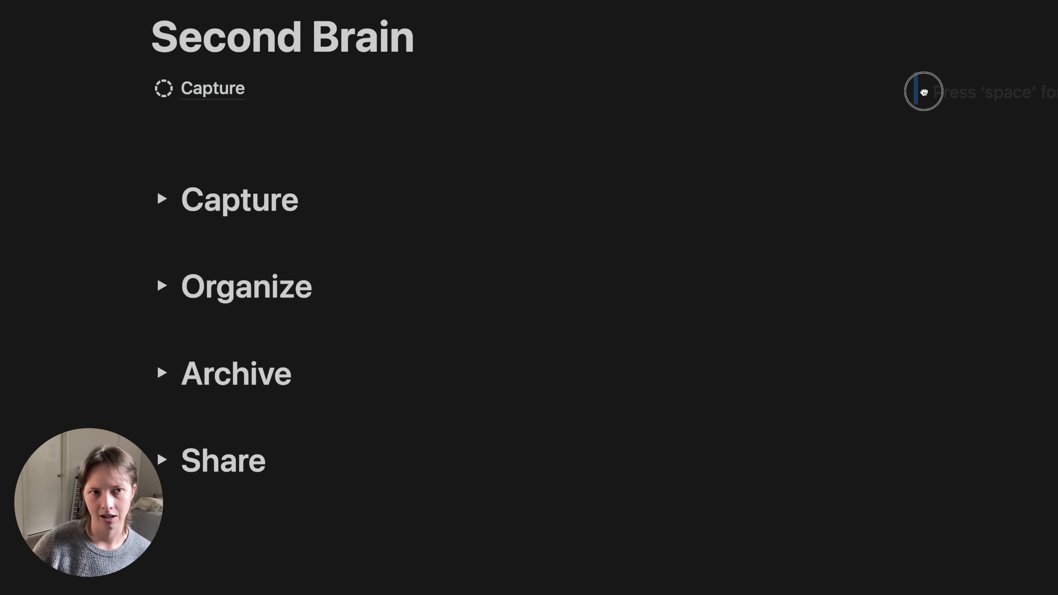
# - Create a 'Projects' sub-page with /page and set it up as a table
pyautogui.click(581, 90)
pyautogui.write('/')
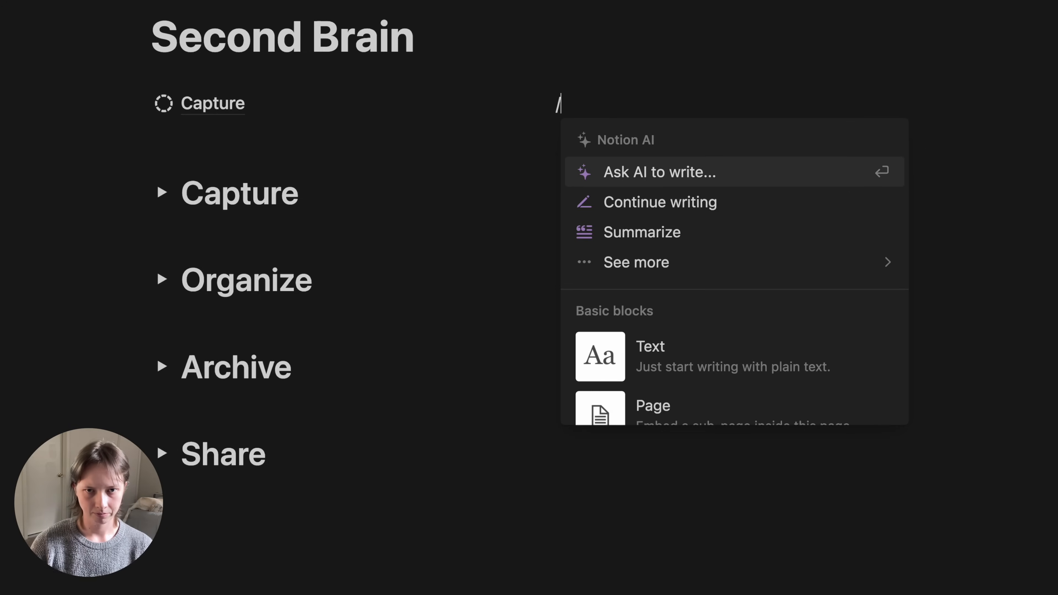
pyautogui.write('page')
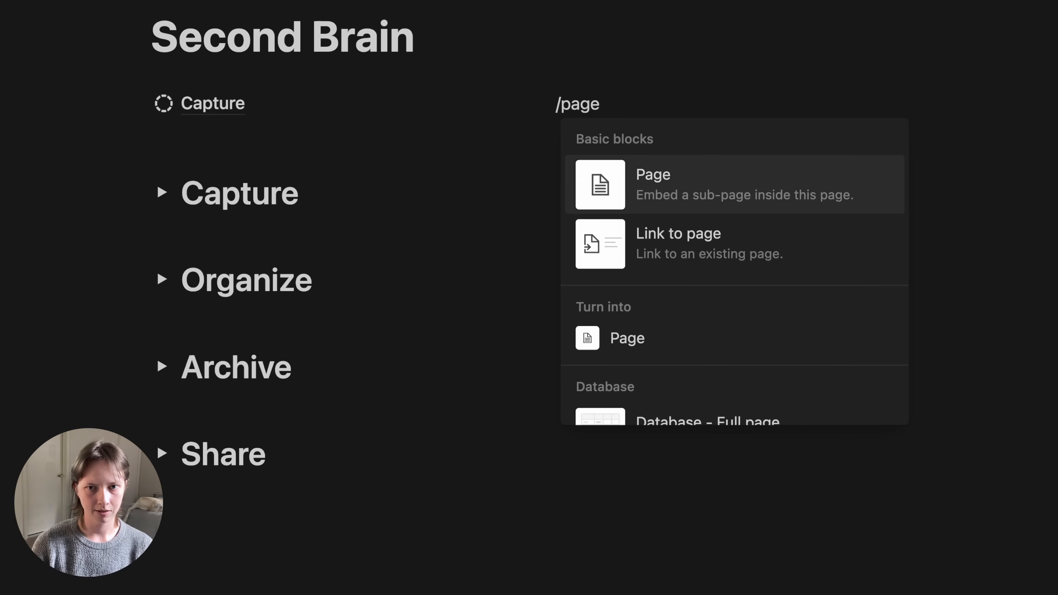
pyautogui.press('Return')
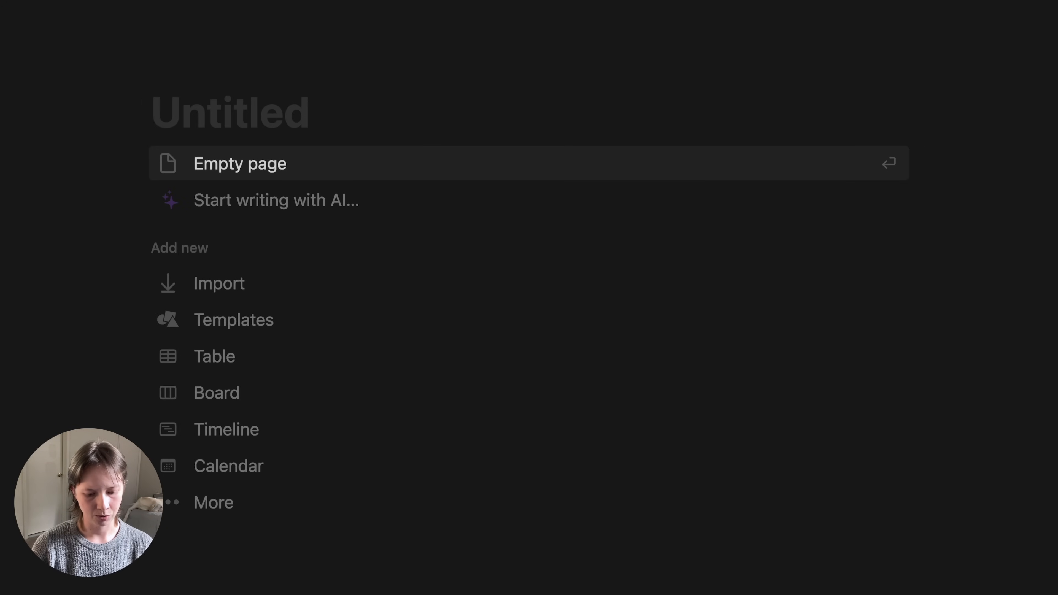
pyautogui.write('Projects')
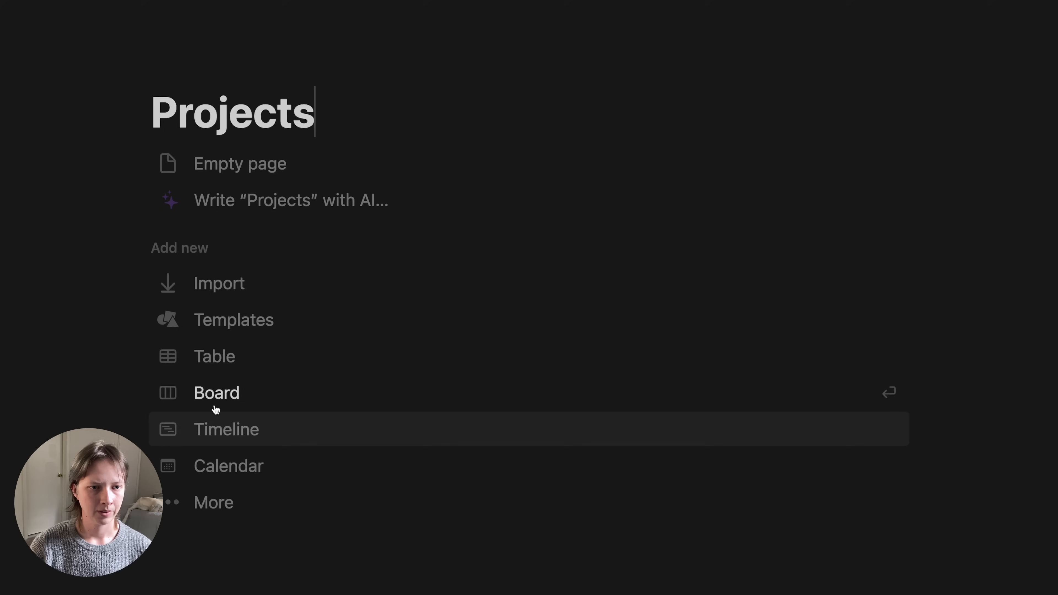
pyautogui.click(235, 365)
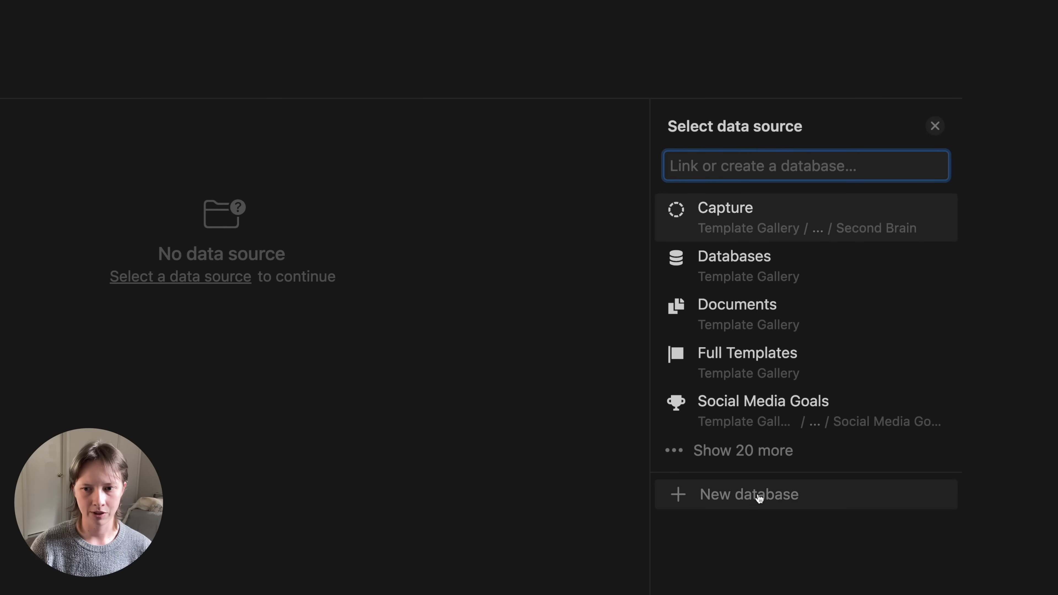
# - Make Projects a new empty database and give the page a hammer icon from the 'tool' search
pyautogui.click(759, 499)
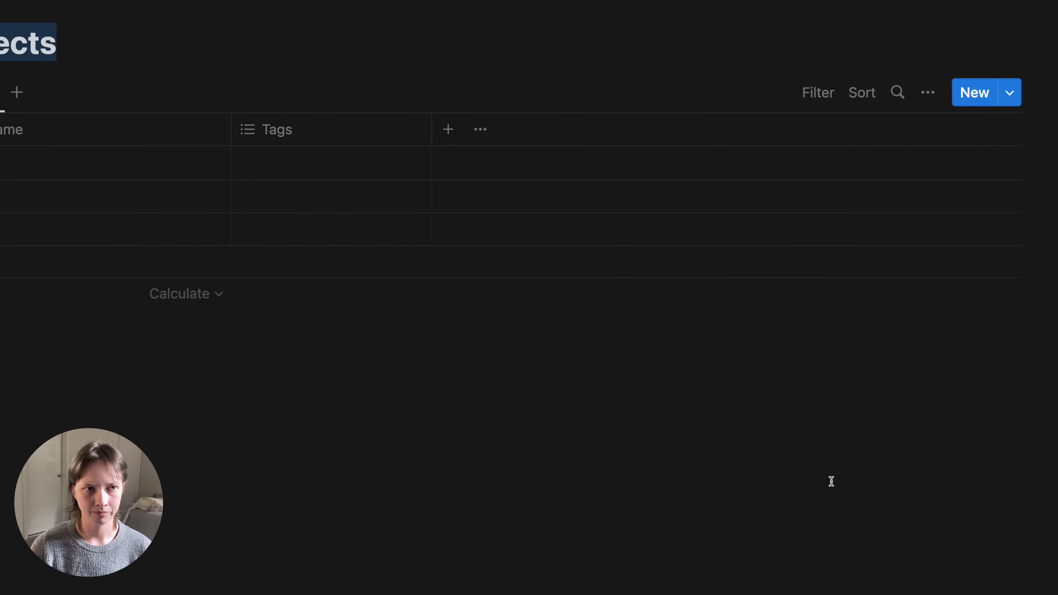
pyautogui.moveTo(67, 18)
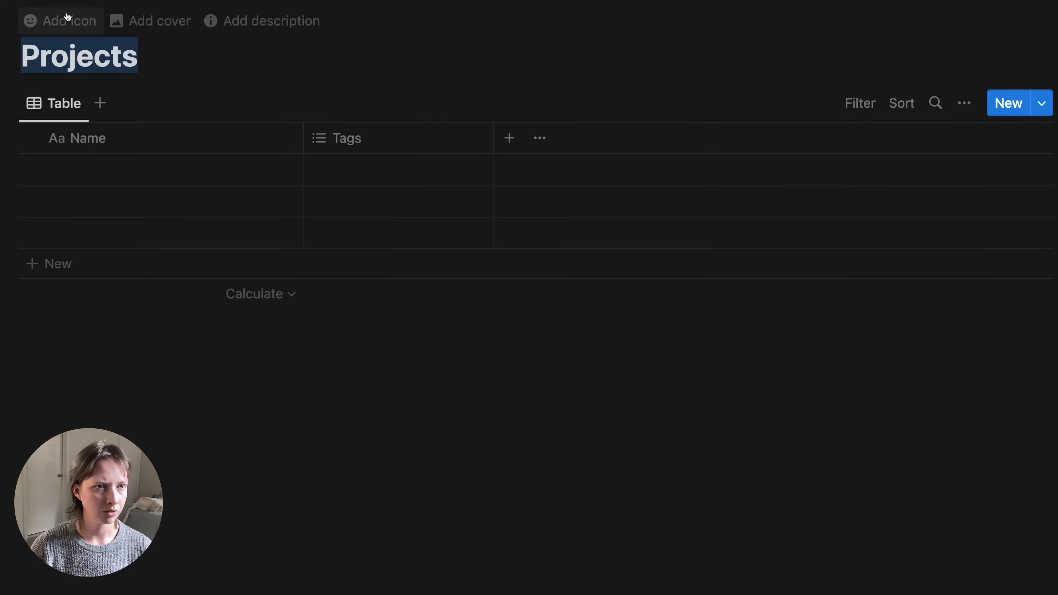
pyautogui.click(43, 27)
pyautogui.click(27, 93)
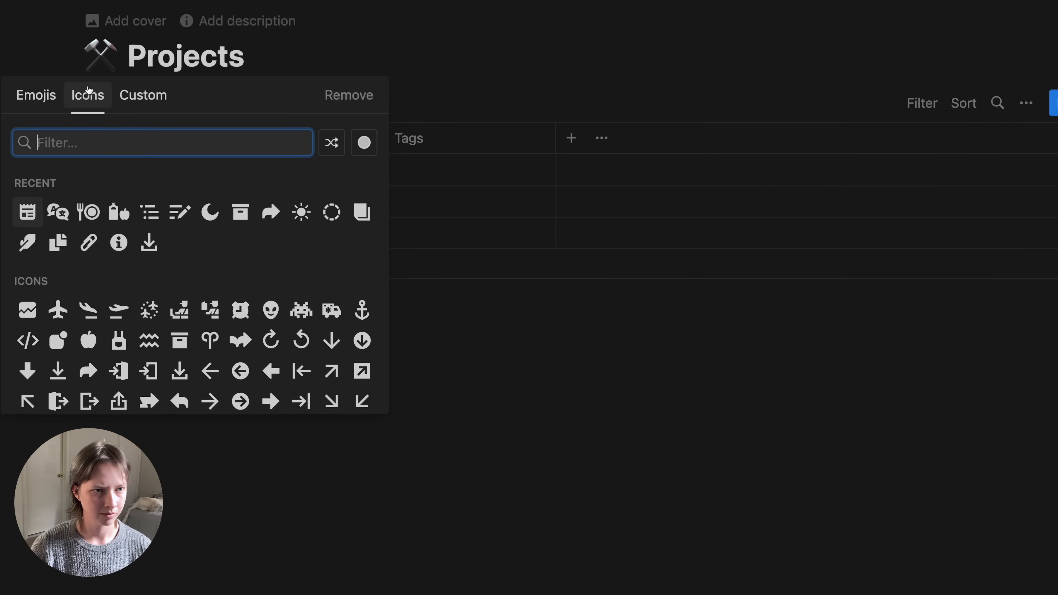
pyautogui.write('tool')
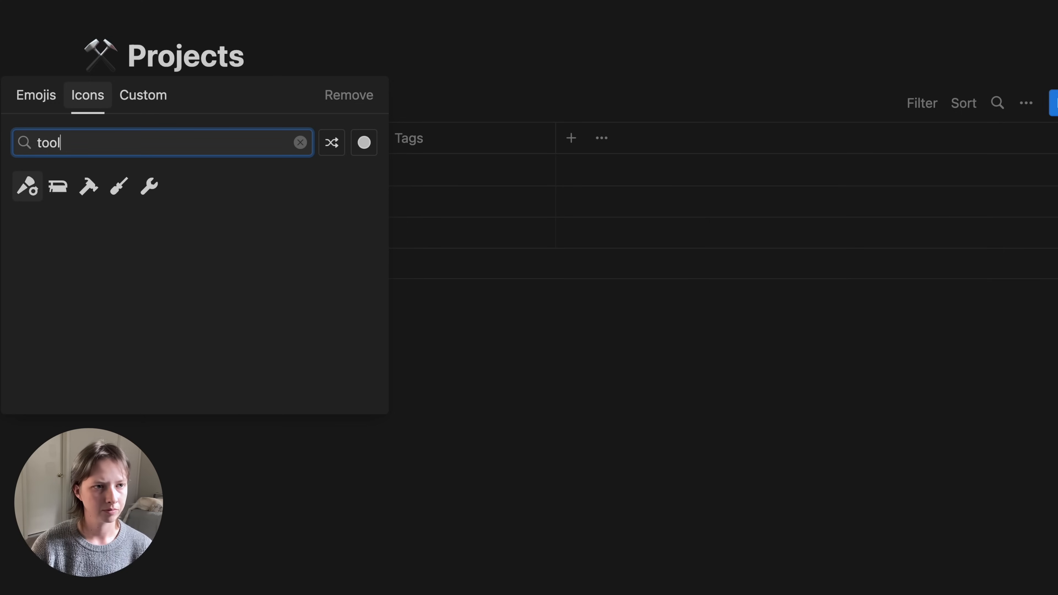
pyautogui.click(87, 188)
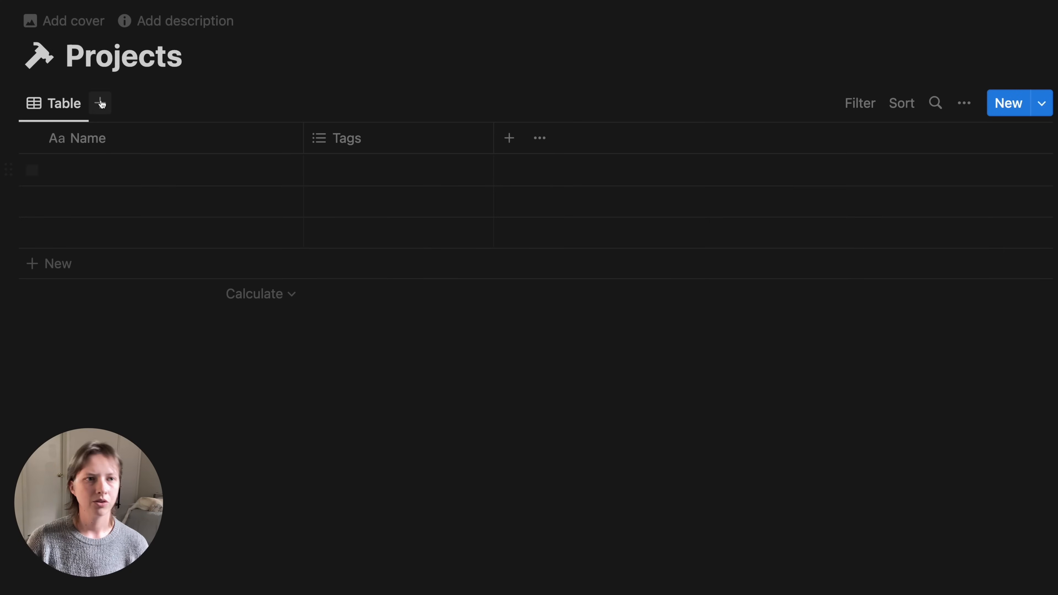
# - Rename the Projects table view to 'Active' and give it a sun icon
pyautogui.click(35, 103)
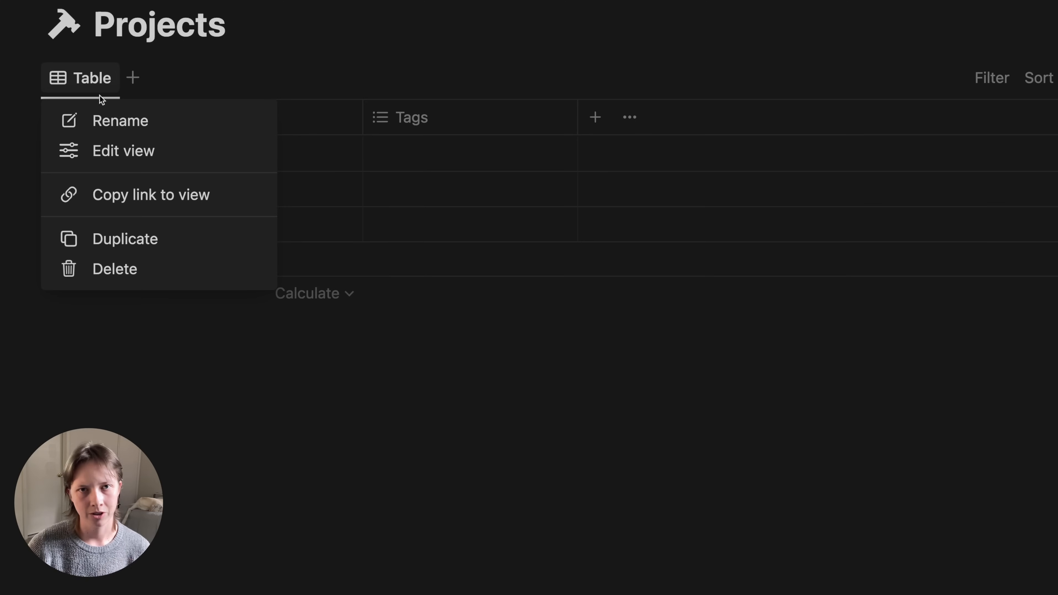
pyautogui.click(122, 123)
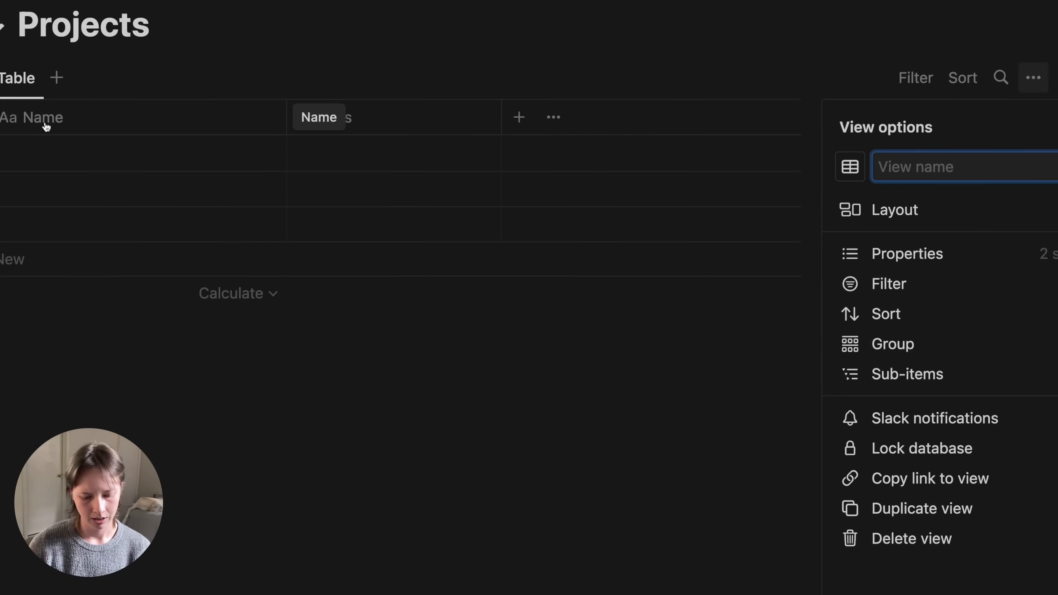
pyautogui.write('Active')
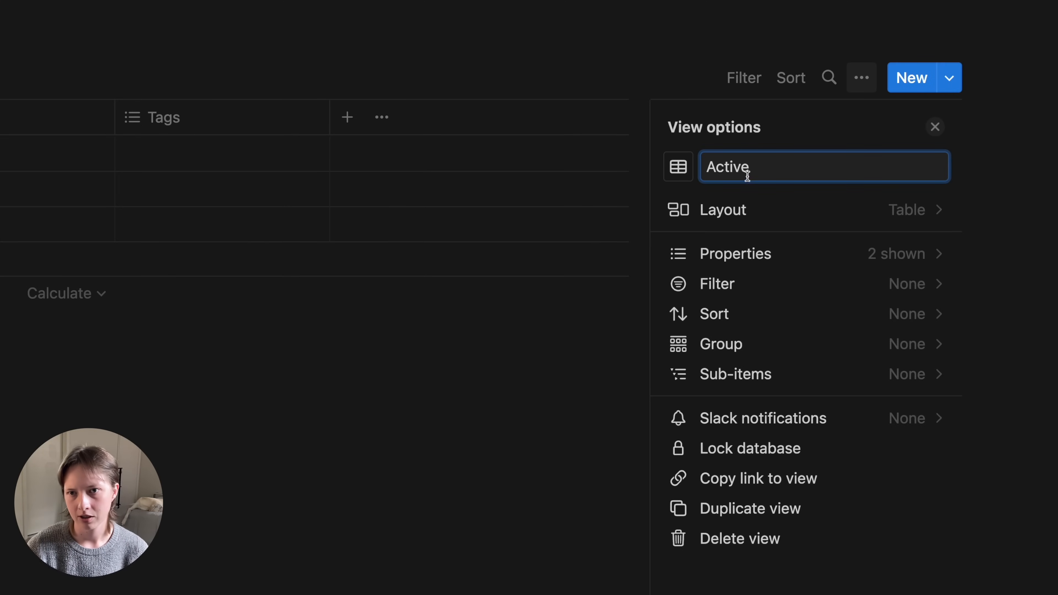
pyautogui.click(681, 167)
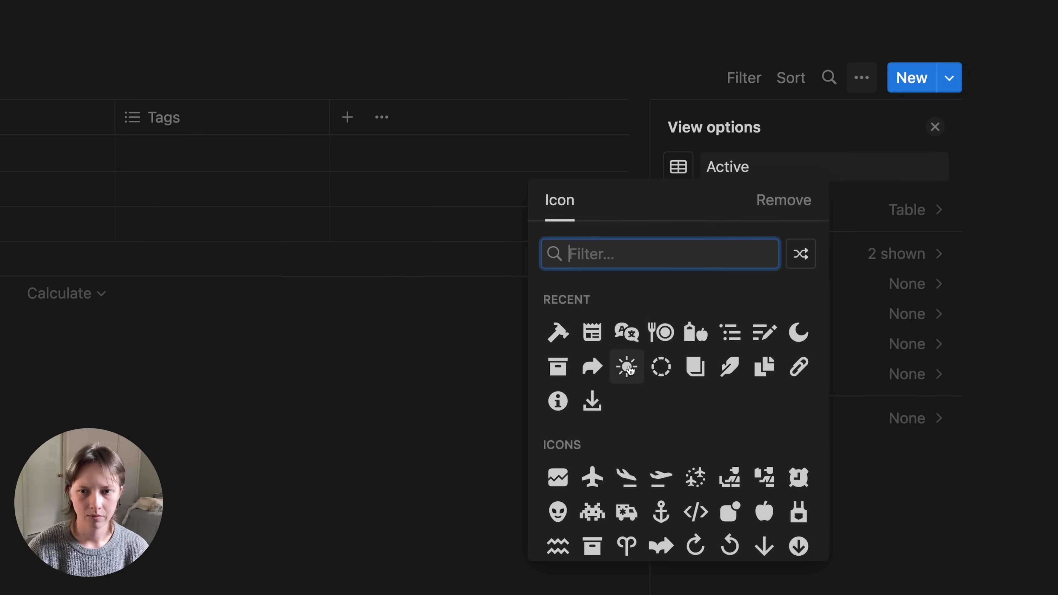
pyautogui.click(626, 367)
pyautogui.click(935, 128)
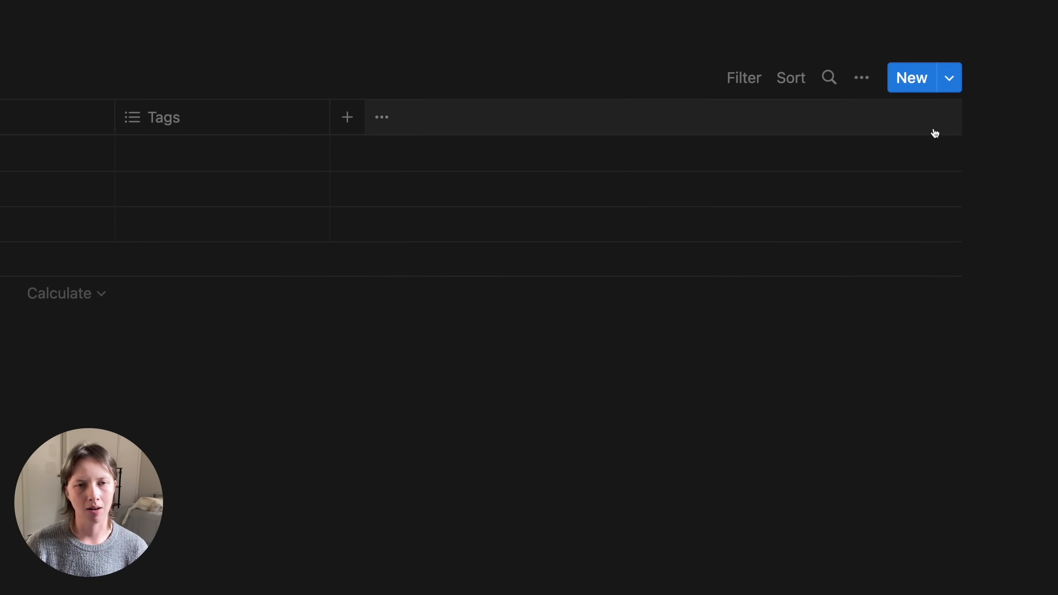
# - Delete the Tags column and add a narrow checkbox column named Done
pyautogui.click(223, 123)
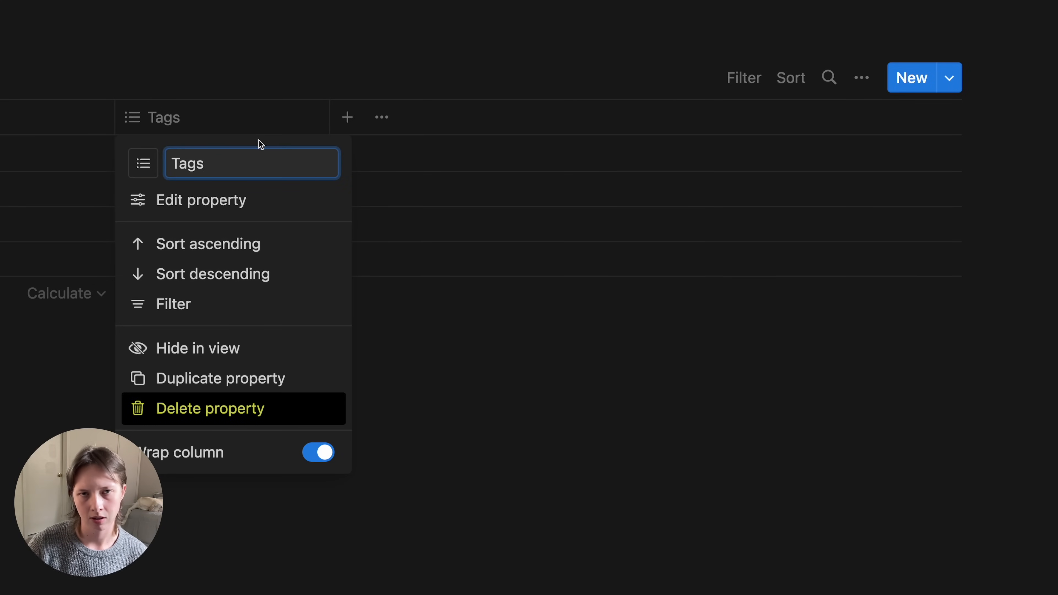
pyautogui.click(250, 422)
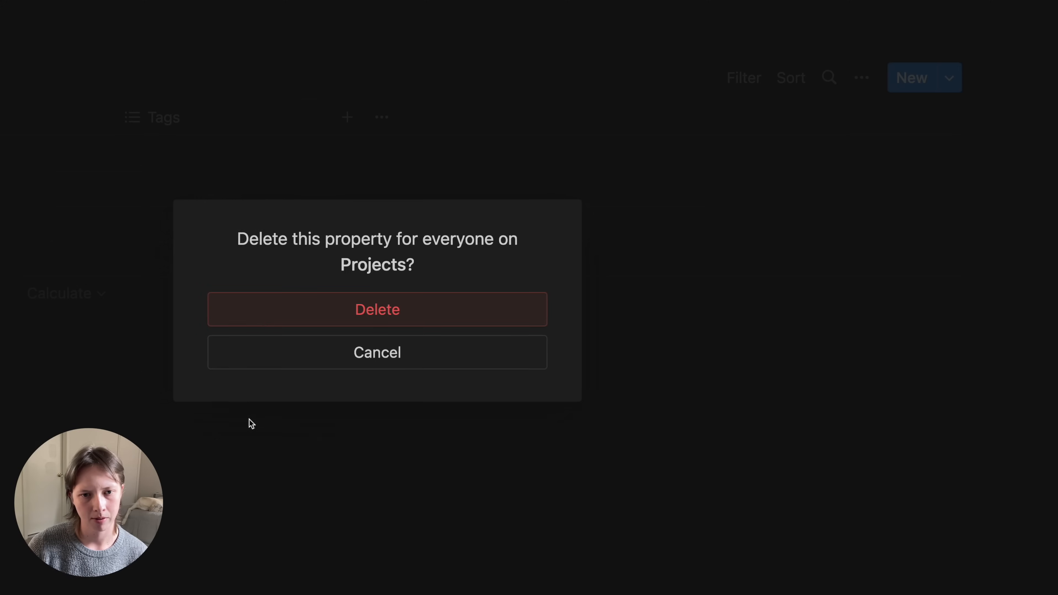
pyautogui.click(262, 314)
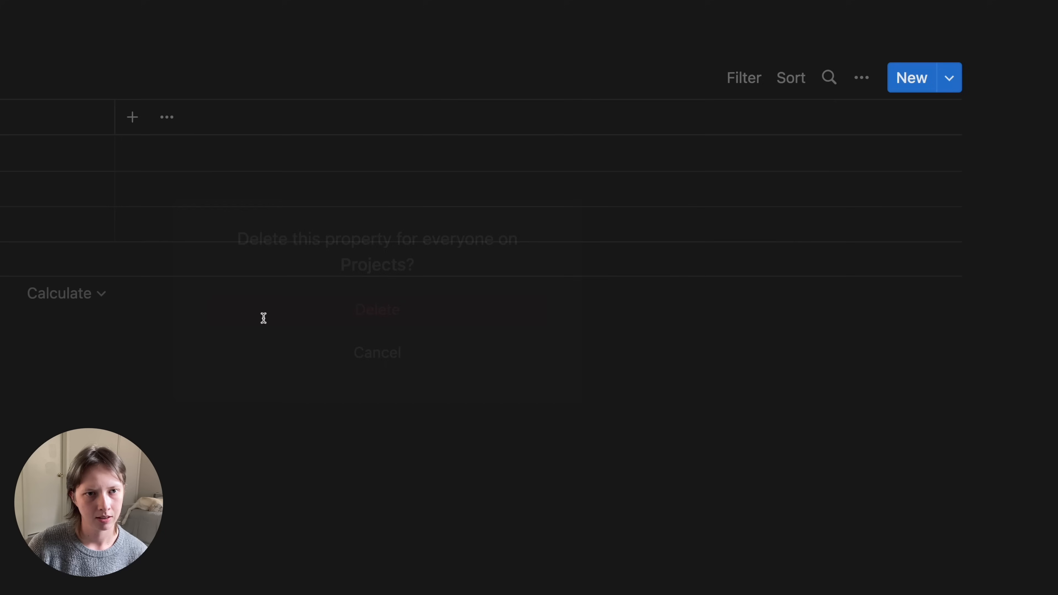
pyautogui.click(135, 111)
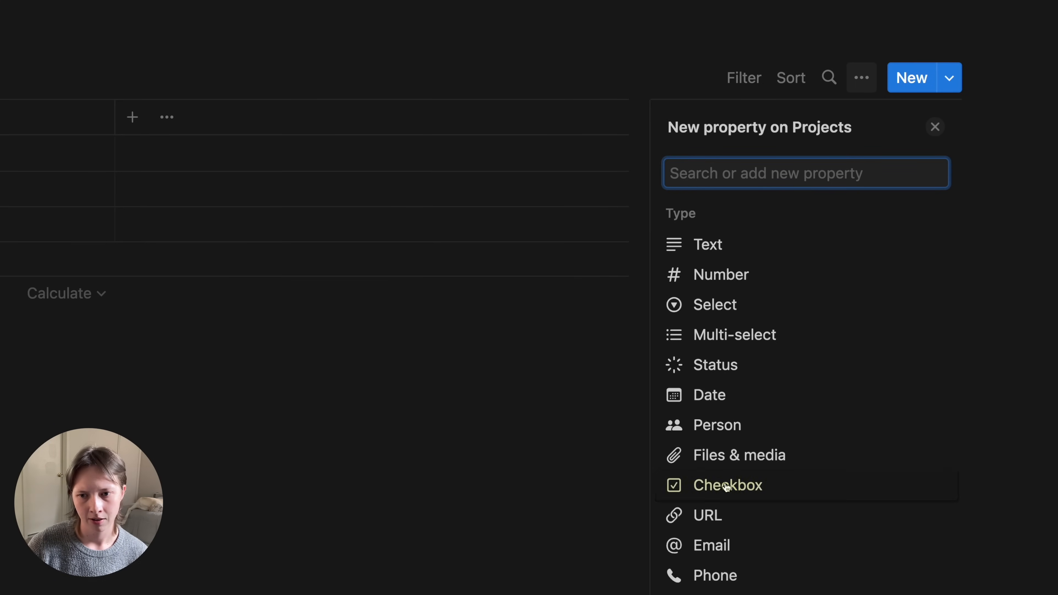
pyautogui.click(745, 490)
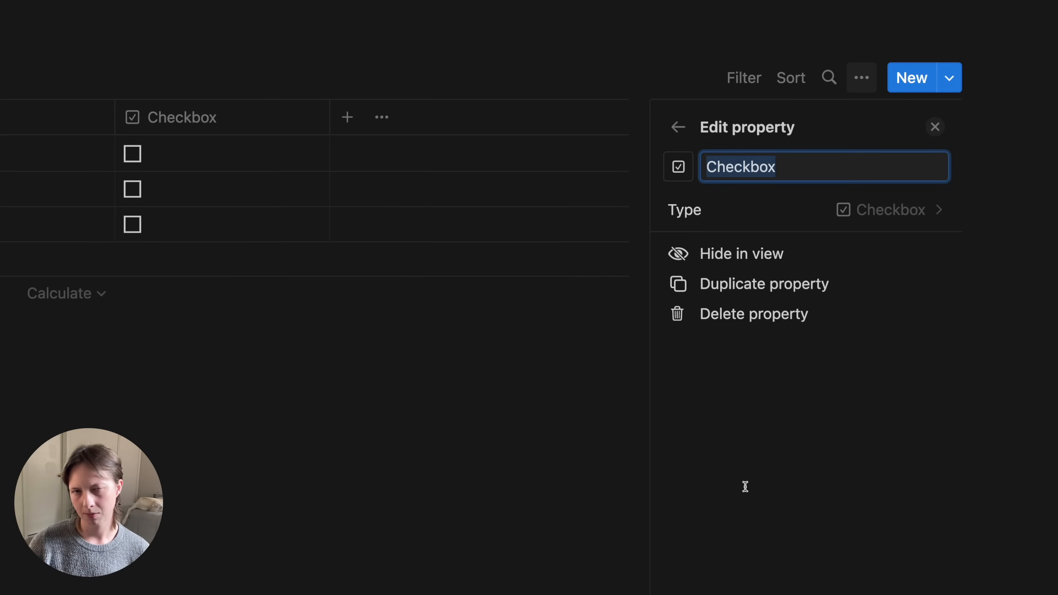
pyautogui.write('Done')
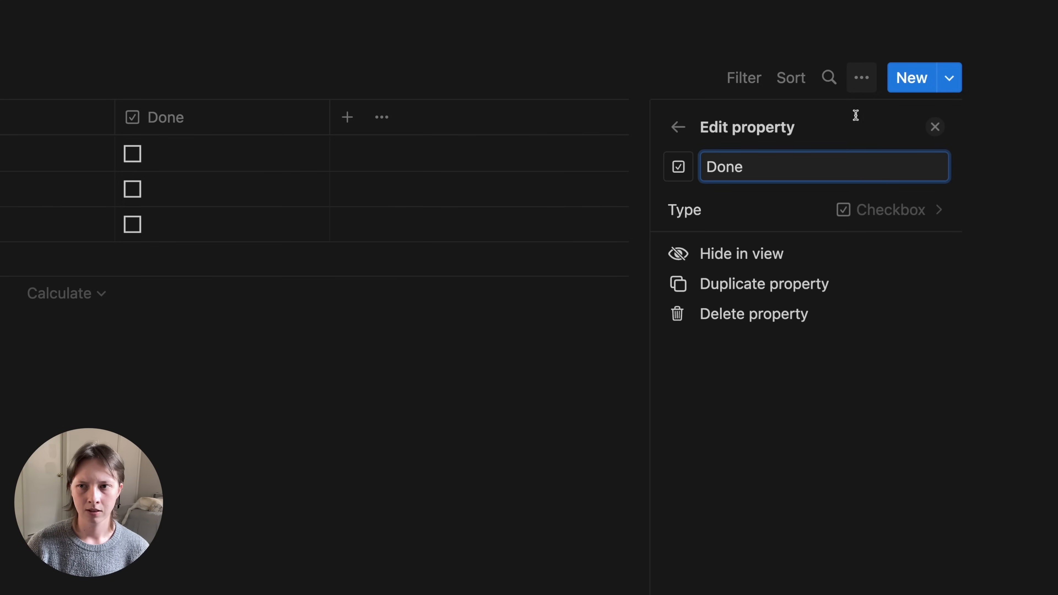
pyautogui.click(934, 127)
pyautogui.moveTo(329, 127); pyautogui.dragTo(99, 131)
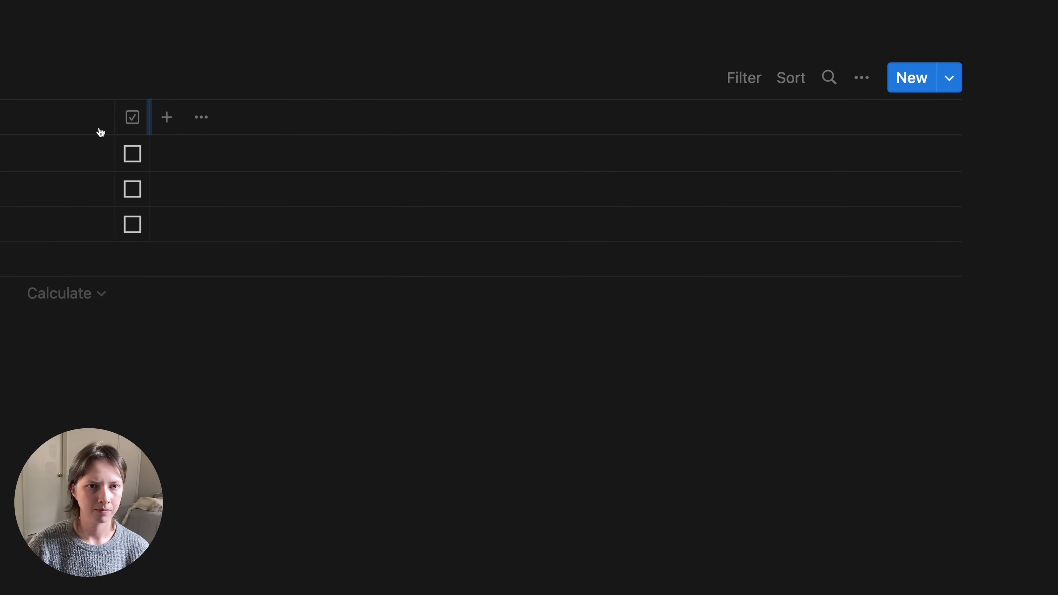
# - Add a Due Date date column with the Full date format
pyautogui.click(169, 125)
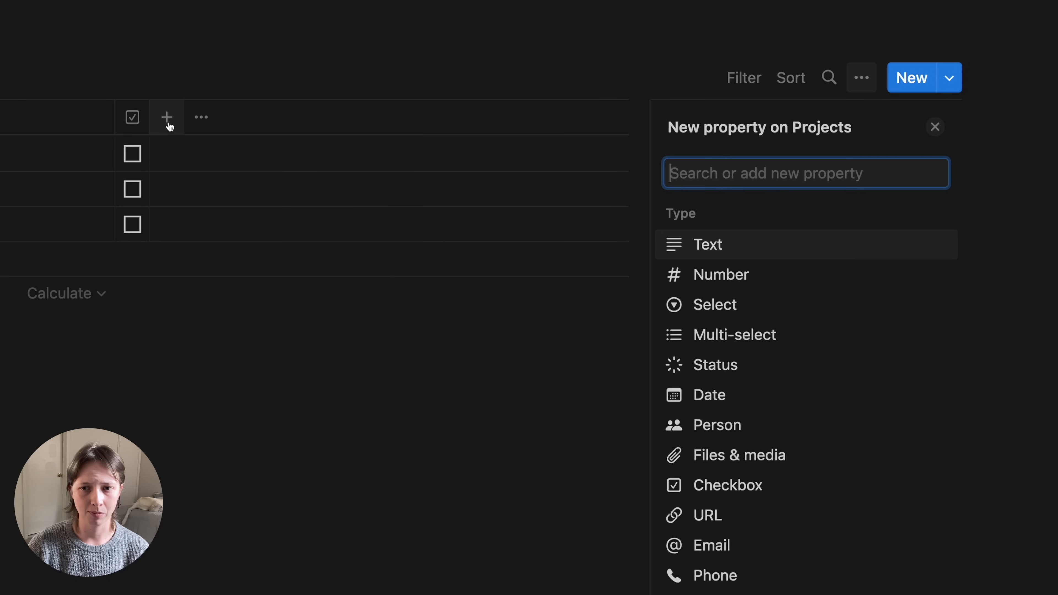
pyautogui.click(812, 410)
pyautogui.write('Due Date')
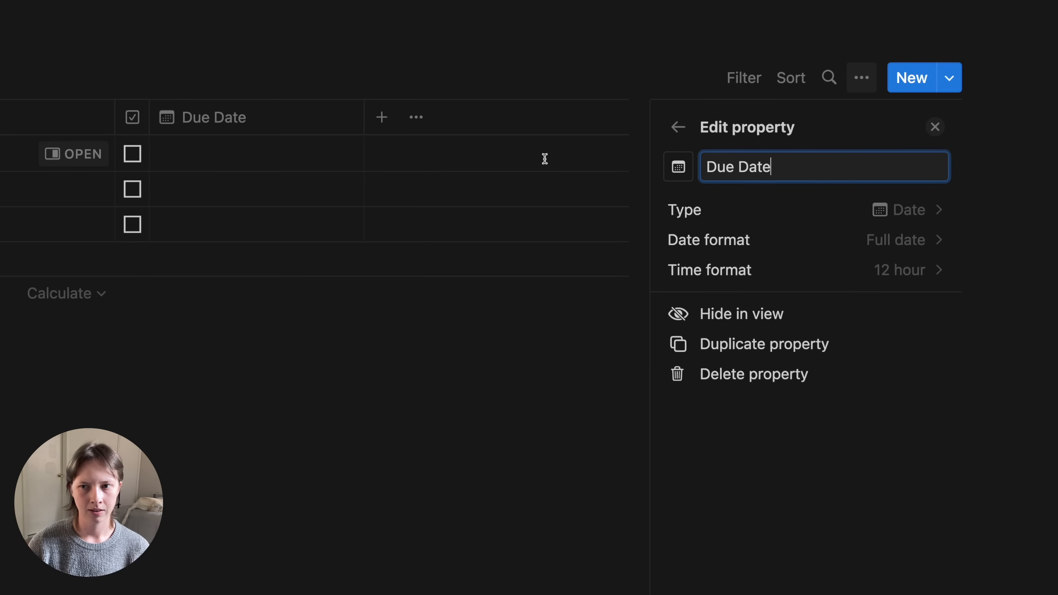
pyautogui.click(756, 241)
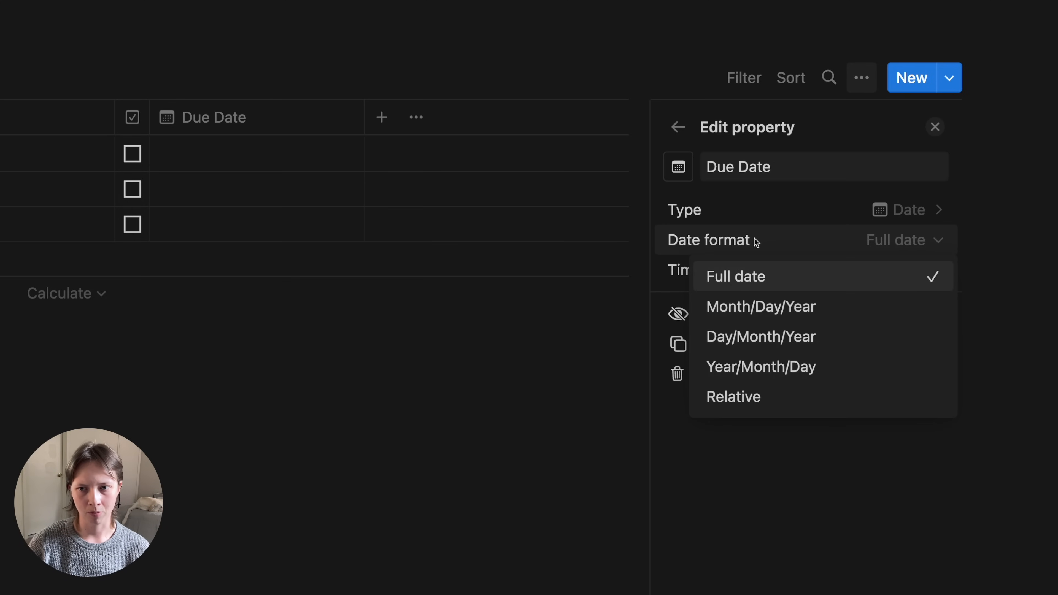
pyautogui.click(730, 223)
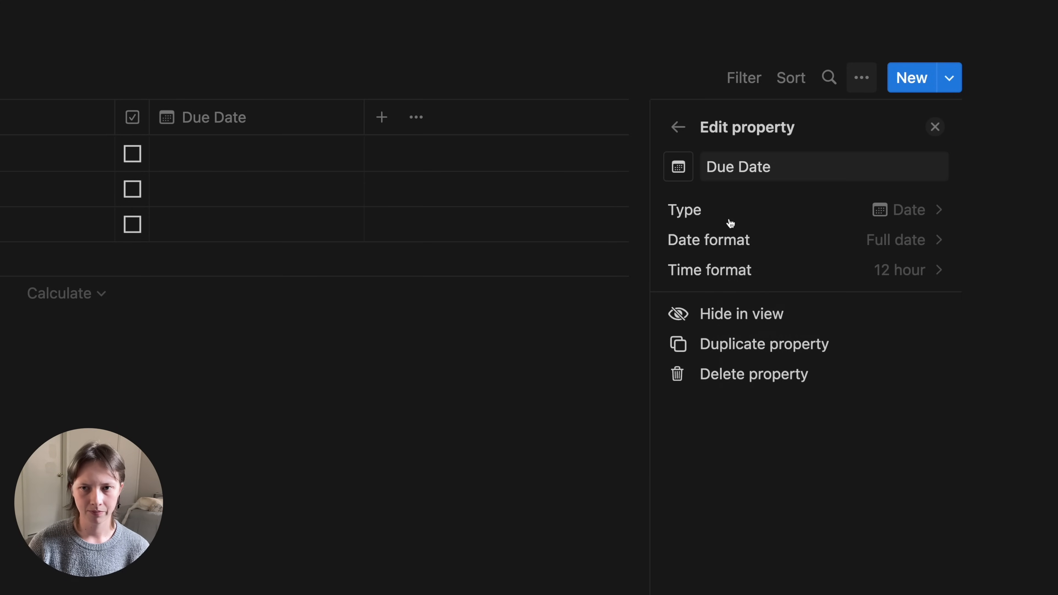
pyautogui.click(935, 127)
# - Add a date column named To Publish
pyautogui.click(381, 121)
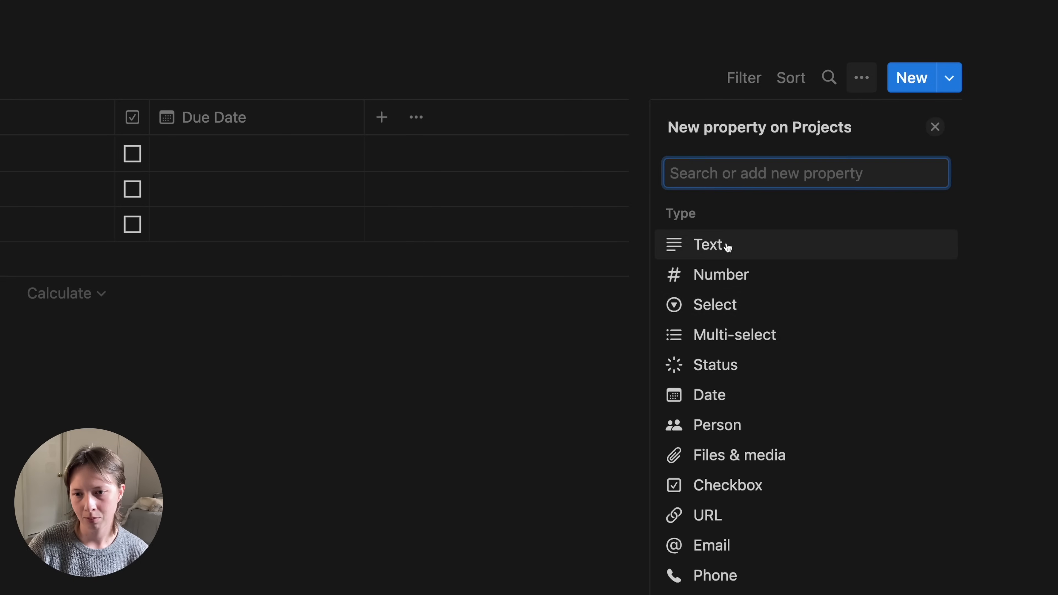
pyautogui.click(709, 394)
pyautogui.write('To Publish')
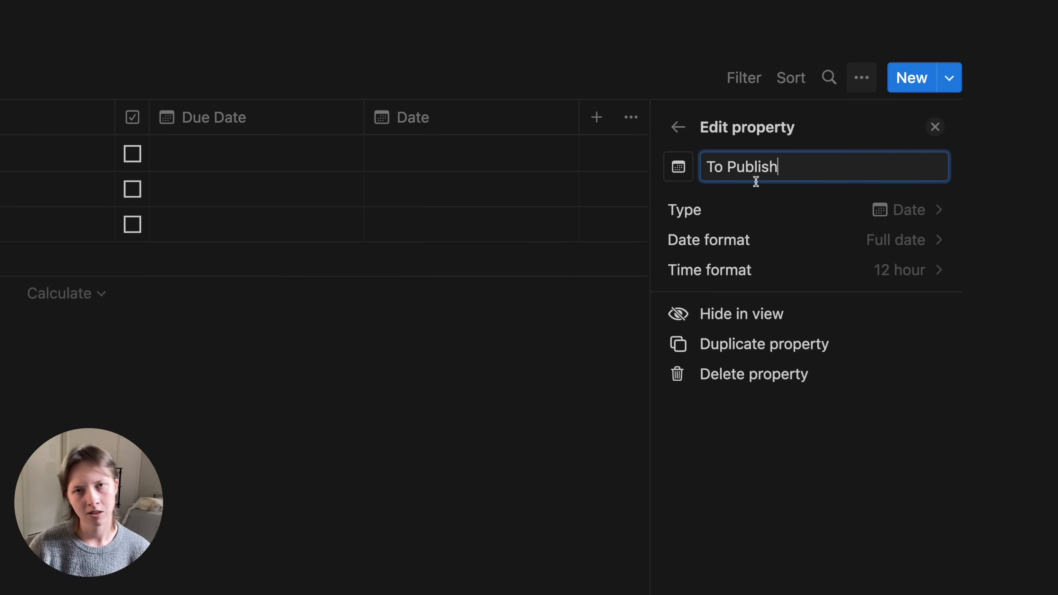
pyautogui.press('Return')
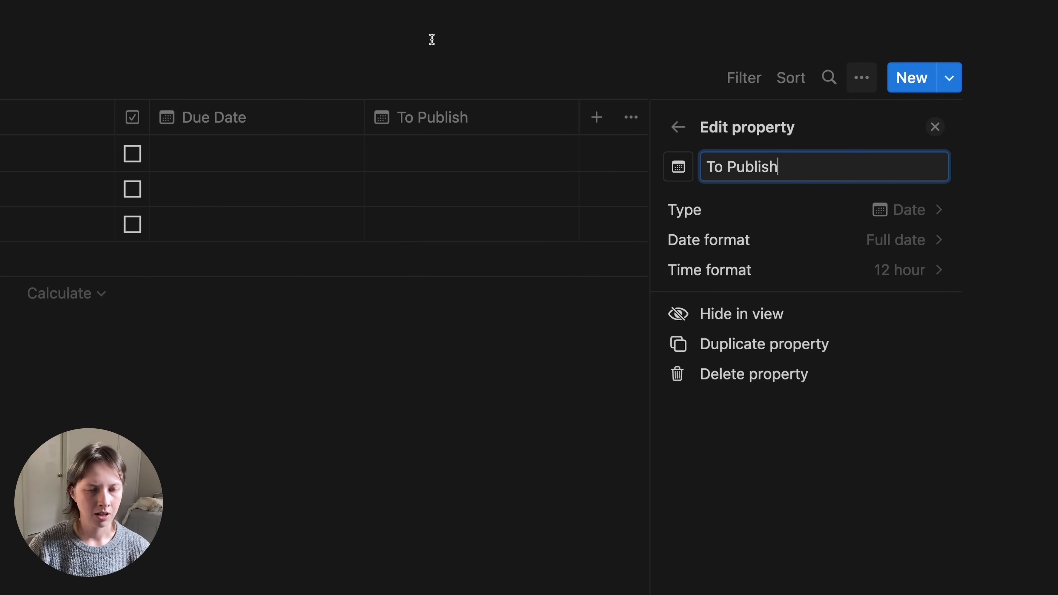
pyautogui.press('Escape')
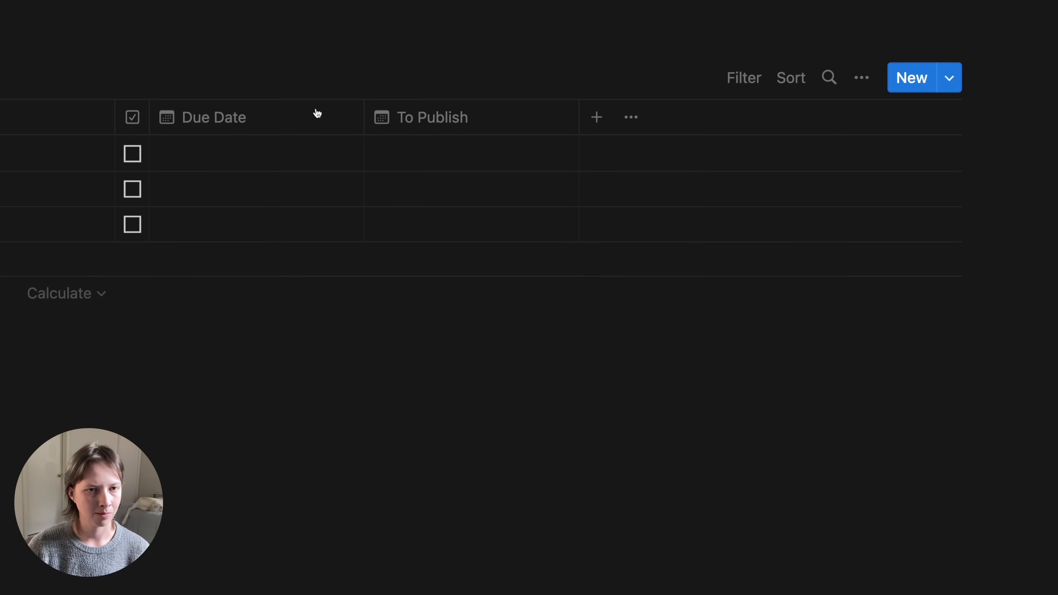
# - Set the first project's Due Date to May 17, 2023 and To Publish to May 18, 2023
pyautogui.click(221, 152)
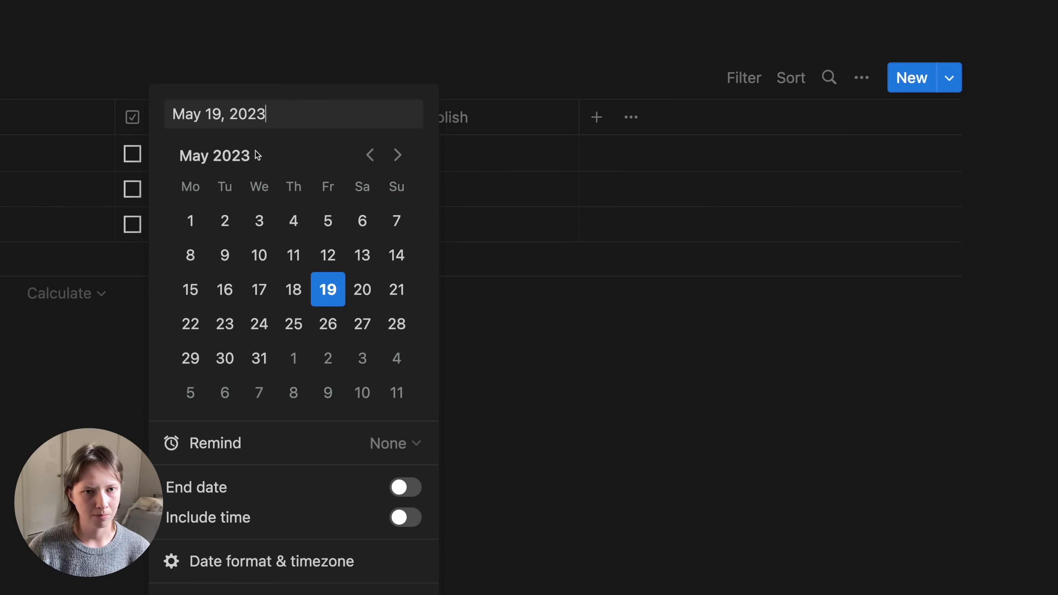
pyautogui.click(257, 289)
pyautogui.press('Escape')
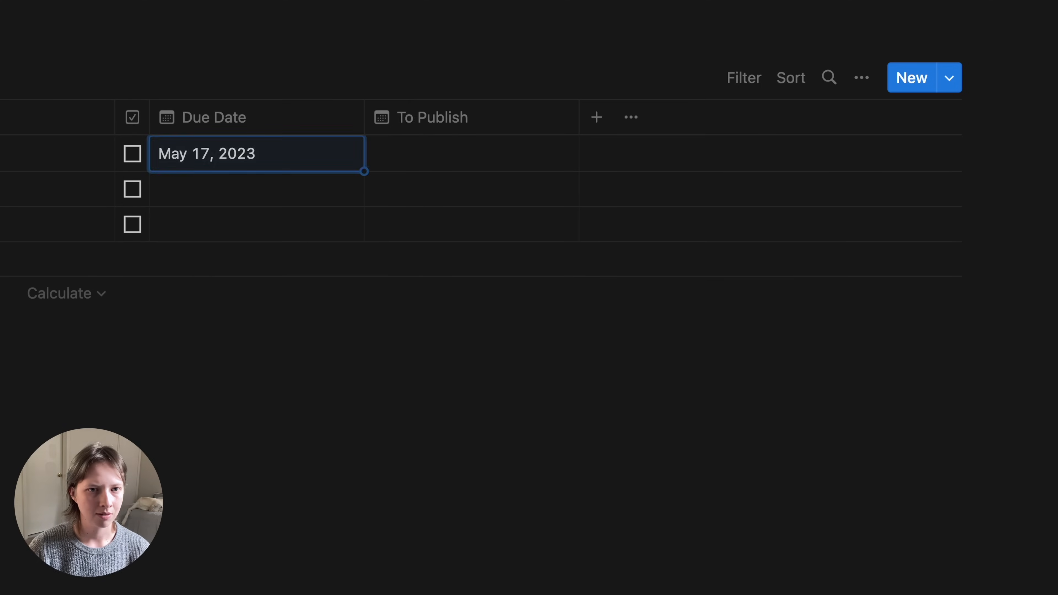
pyautogui.press('Escape')
pyautogui.click(429, 155)
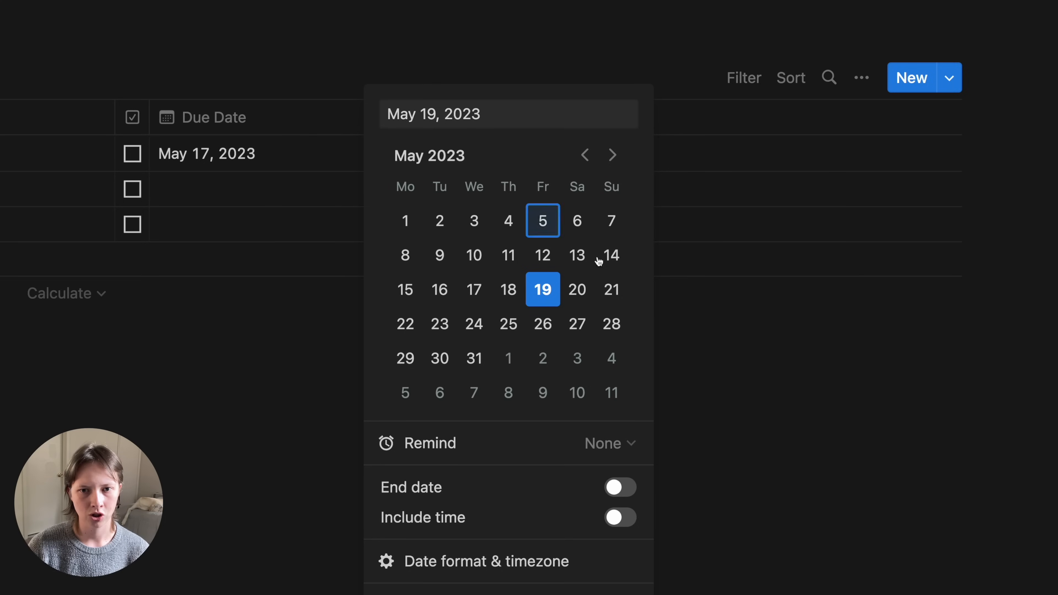
pyautogui.click(503, 287)
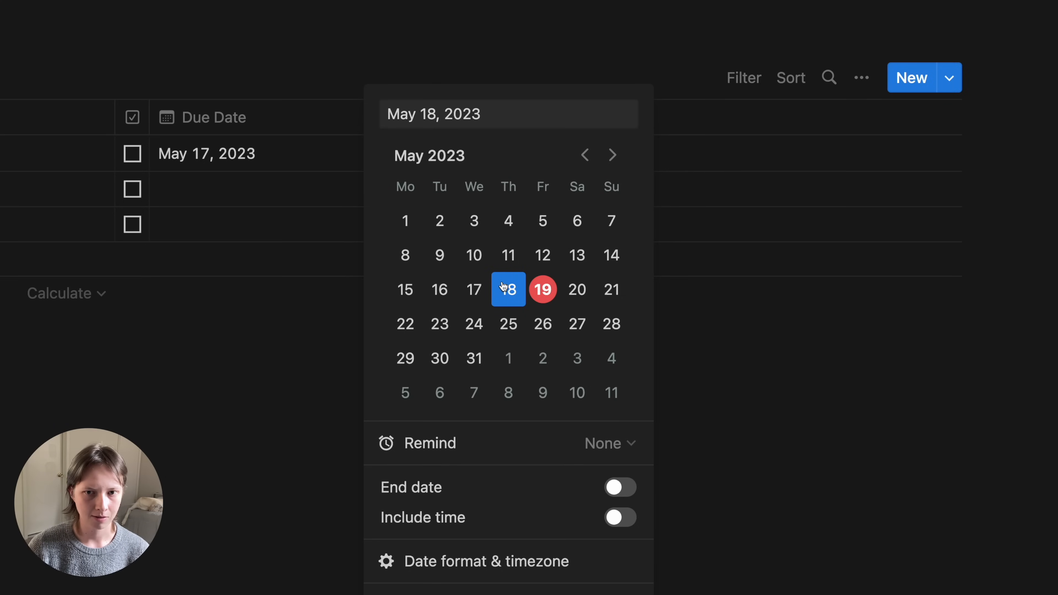
# - Name the first project 'Launch newsletter'
pyautogui.click(262, 340)
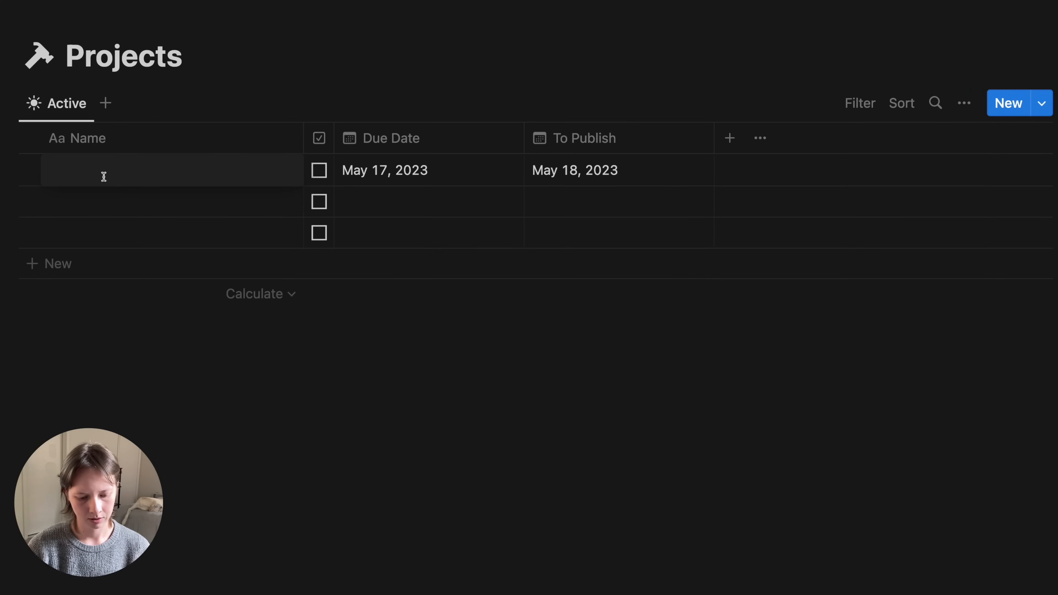
pyautogui.write('Launch')
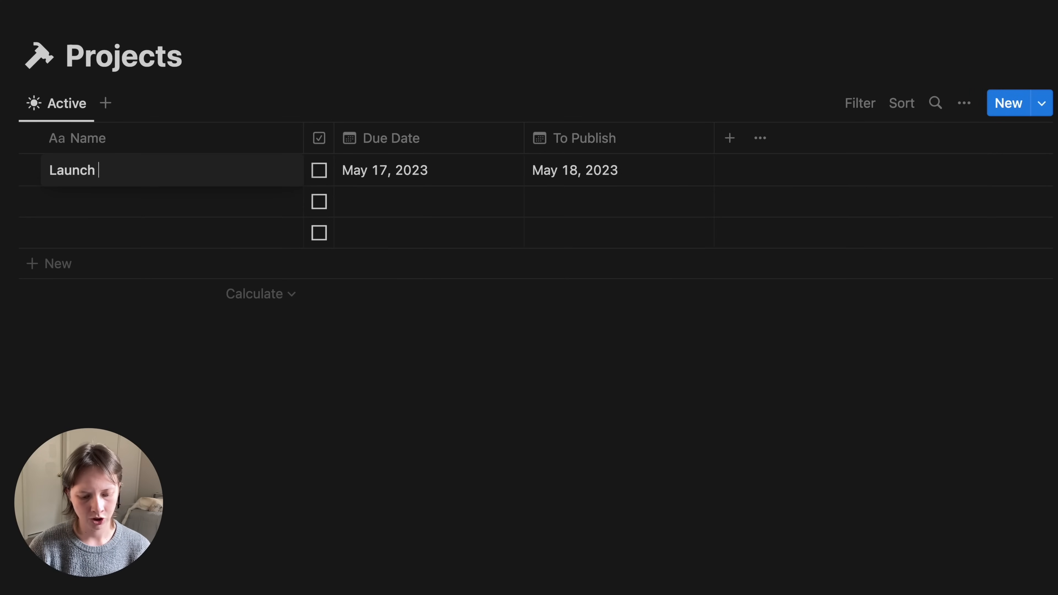
pyautogui.write(' newsletter')
pyautogui.press('Return')
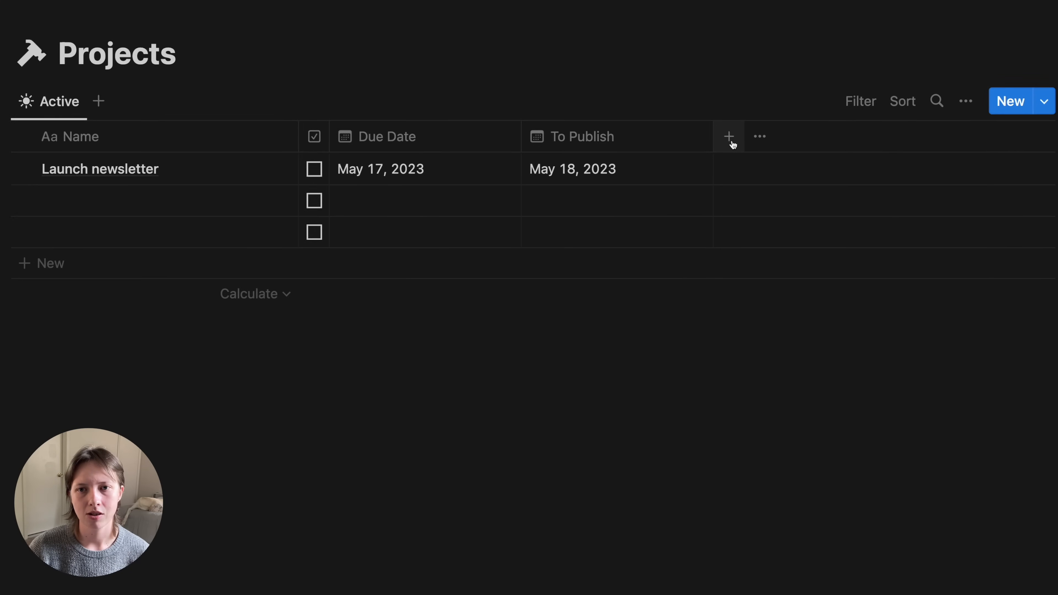
# - Add an Archive checkbox column with an archive-box icon, narrowed beside the Done column
pyautogui.click(732, 143)
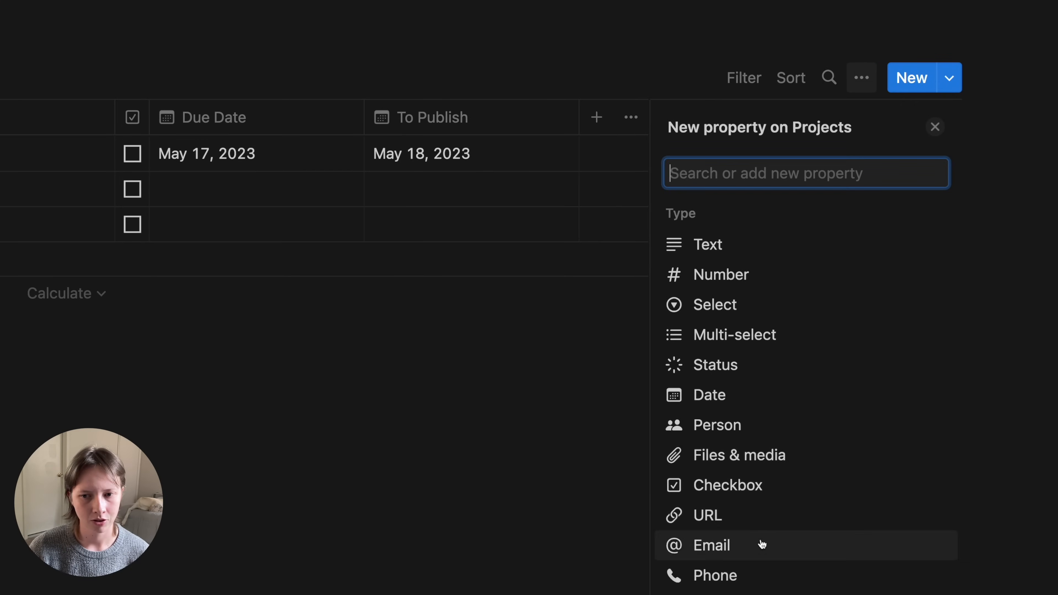
pyautogui.click(719, 496)
pyautogui.write('A')
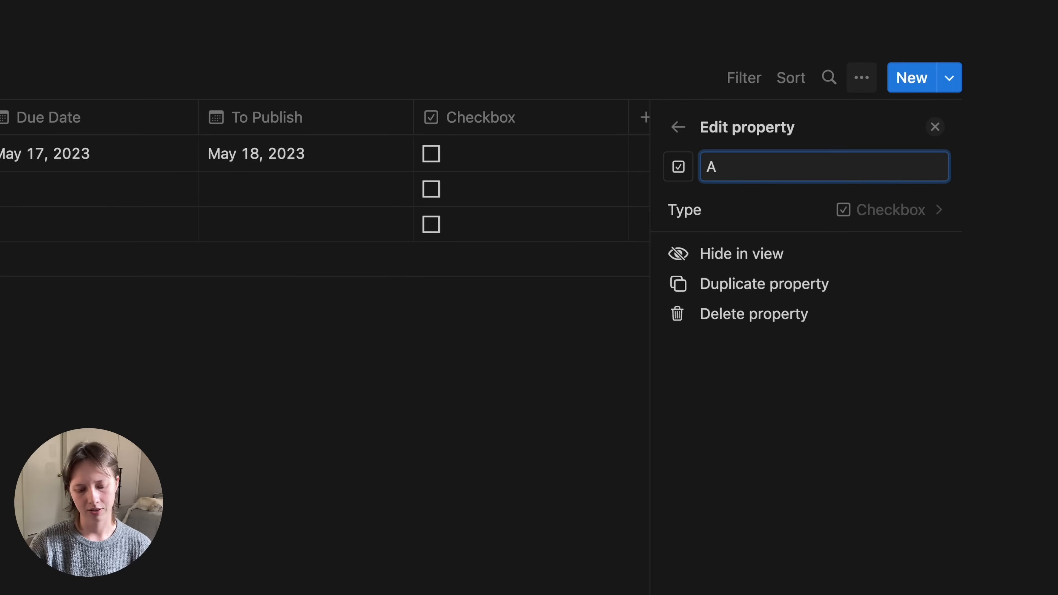
pyautogui.write('rchive')
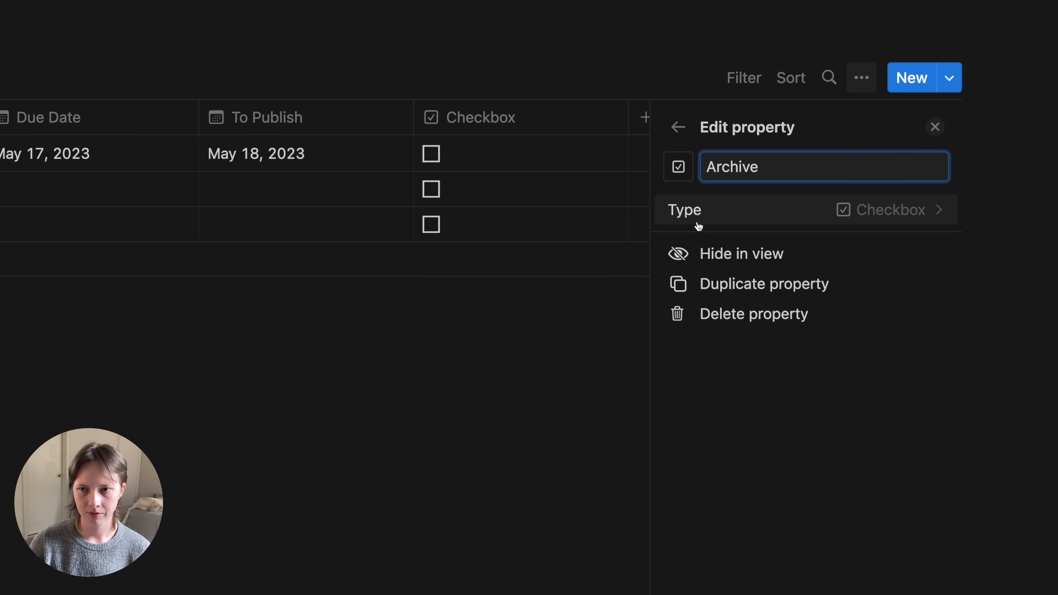
pyautogui.click(675, 168)
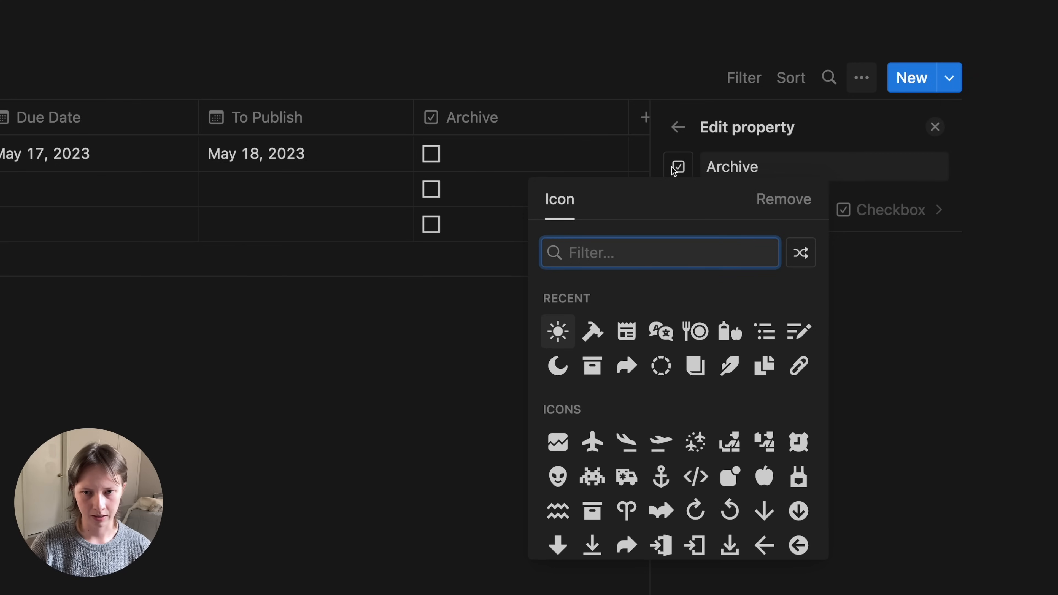
pyautogui.click(592, 365)
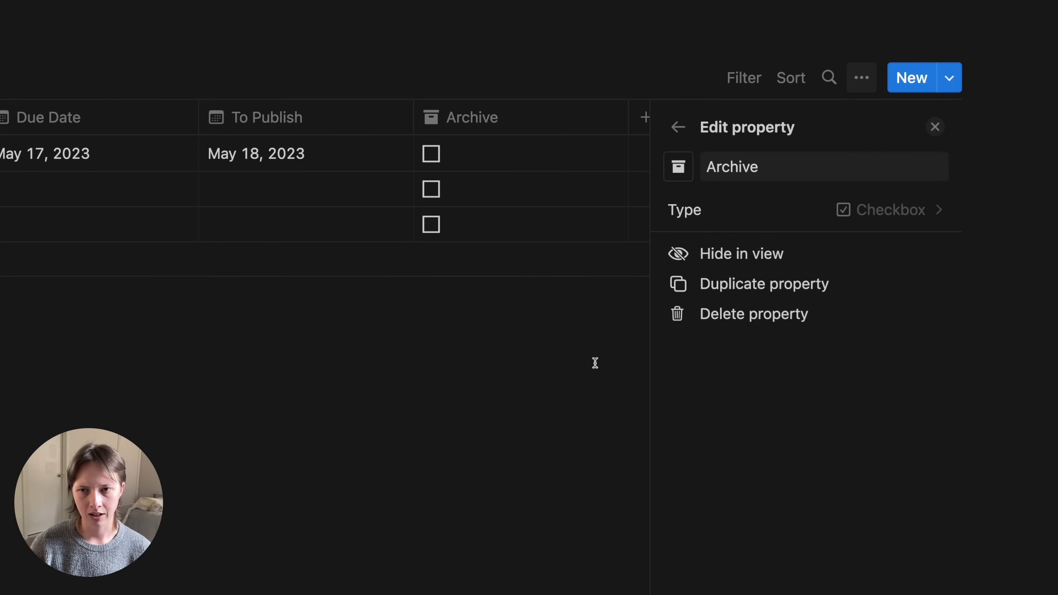
pyautogui.click(935, 127)
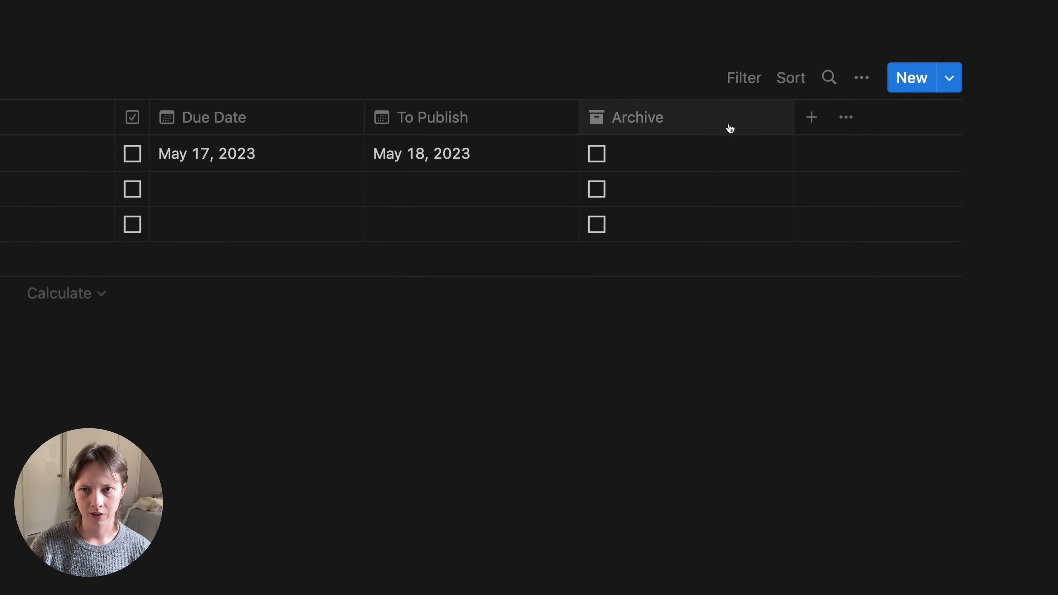
pyautogui.moveTo(795, 126); pyautogui.dragTo(253, 113)
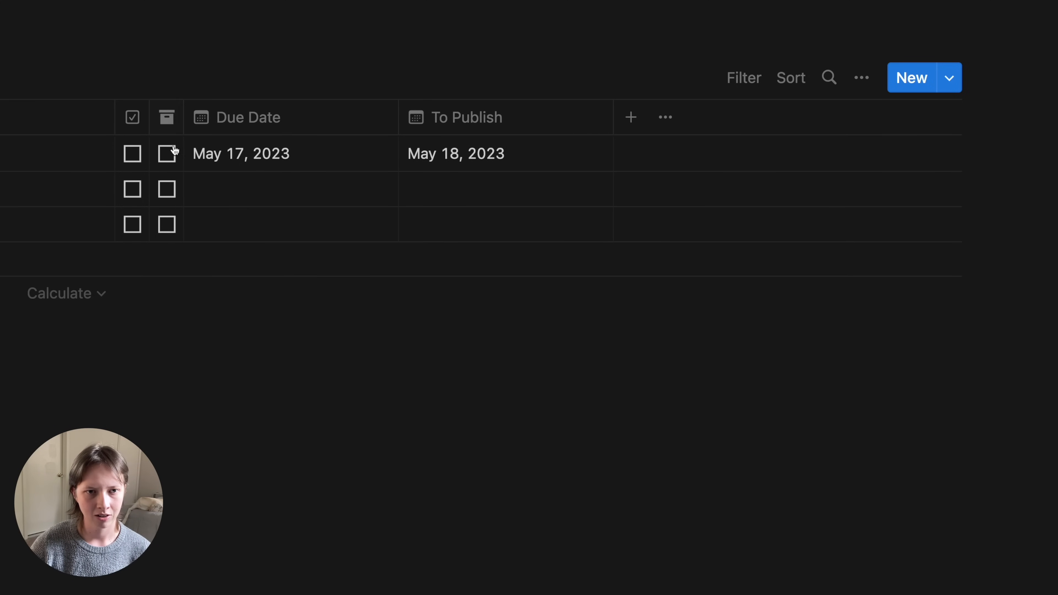
pyautogui.click(73, 202)
# - Name the second project 'Launch a cookbook notion template' and delete the empty third row
pyautogui.write('Launch a cookbook notion template')
pyautogui.click(864, 227)
pyautogui.press('BackSpace')
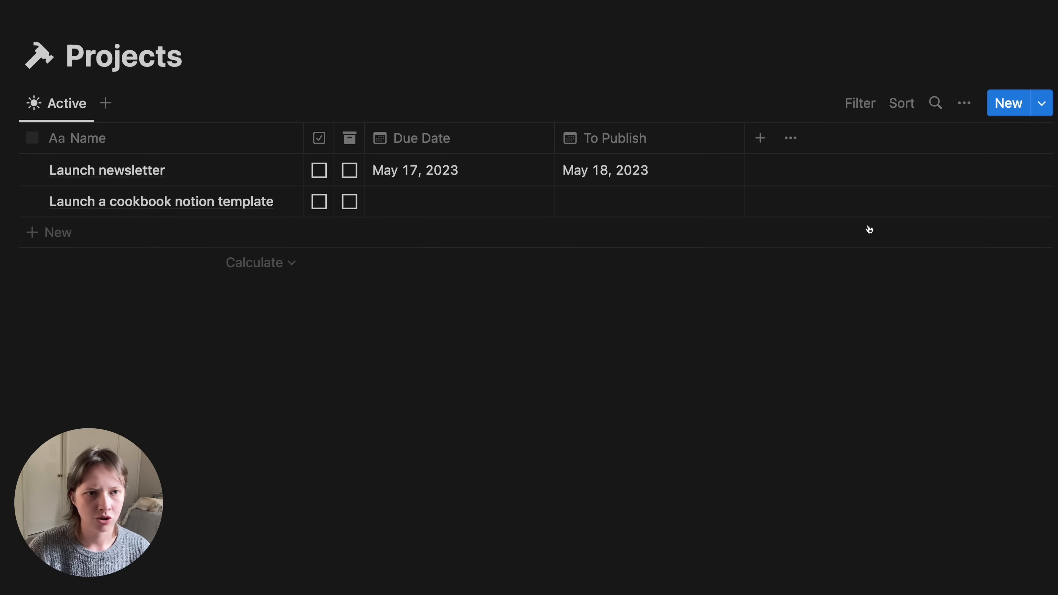
# - Set its Due Date to May 26, 2023 and To Publish to May 31, 2023
pyautogui.click(435, 197)
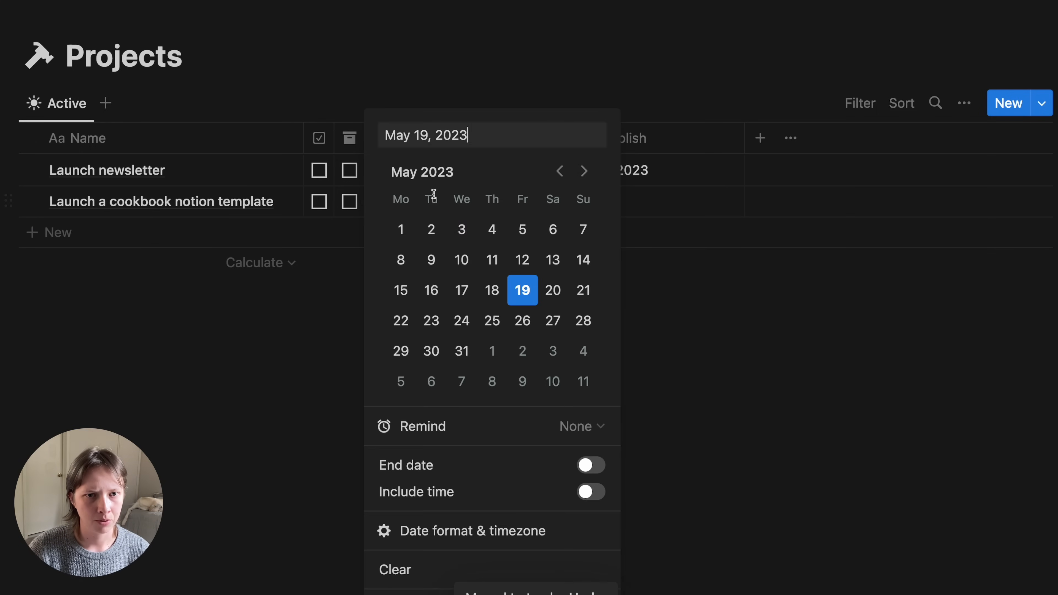
pyautogui.click(523, 320)
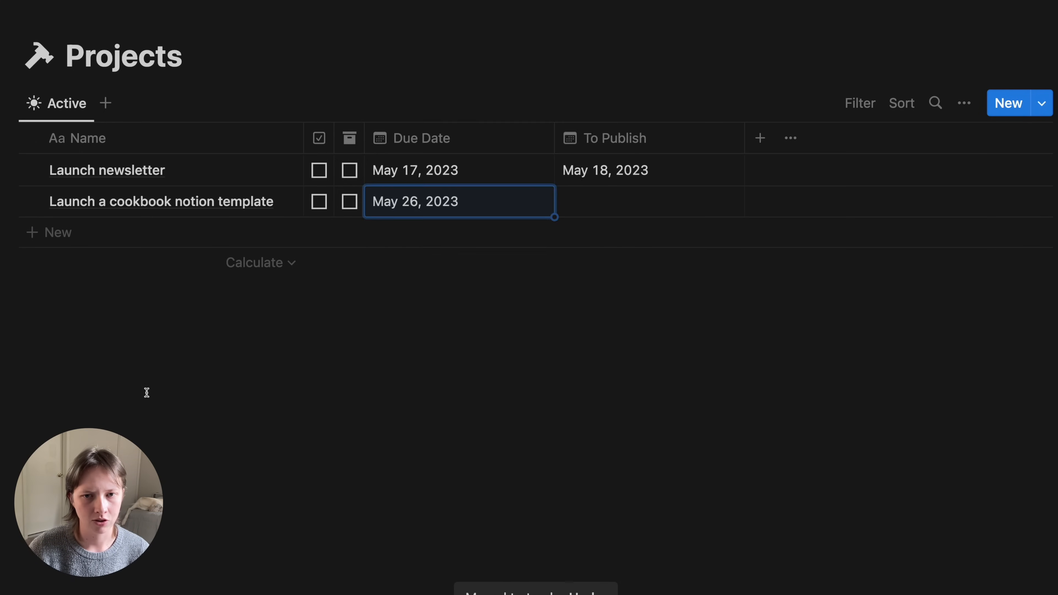
pyautogui.click(693, 202)
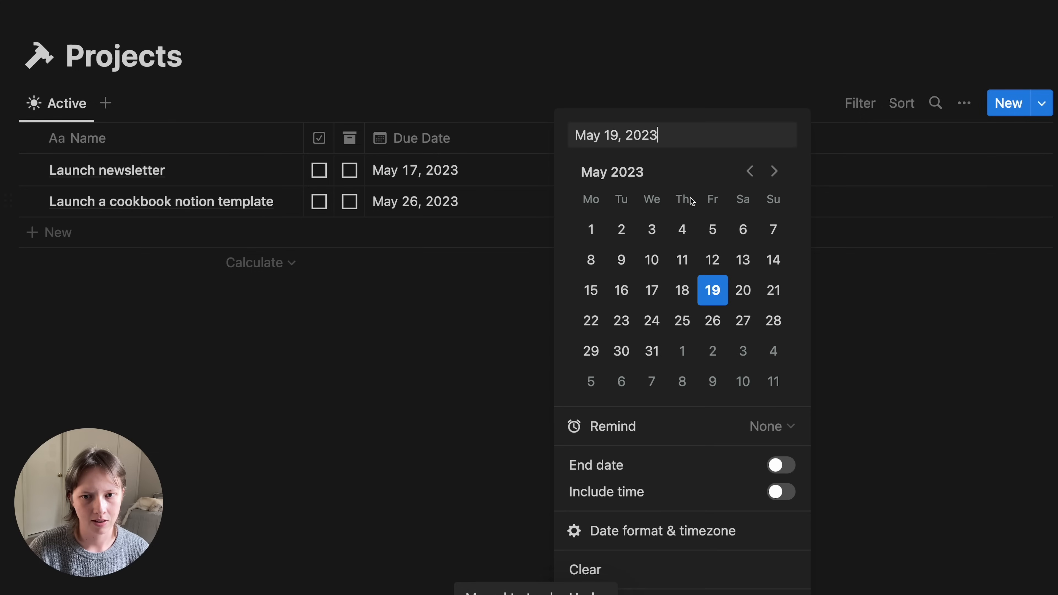
pyautogui.click(650, 351)
pyautogui.click(312, 398)
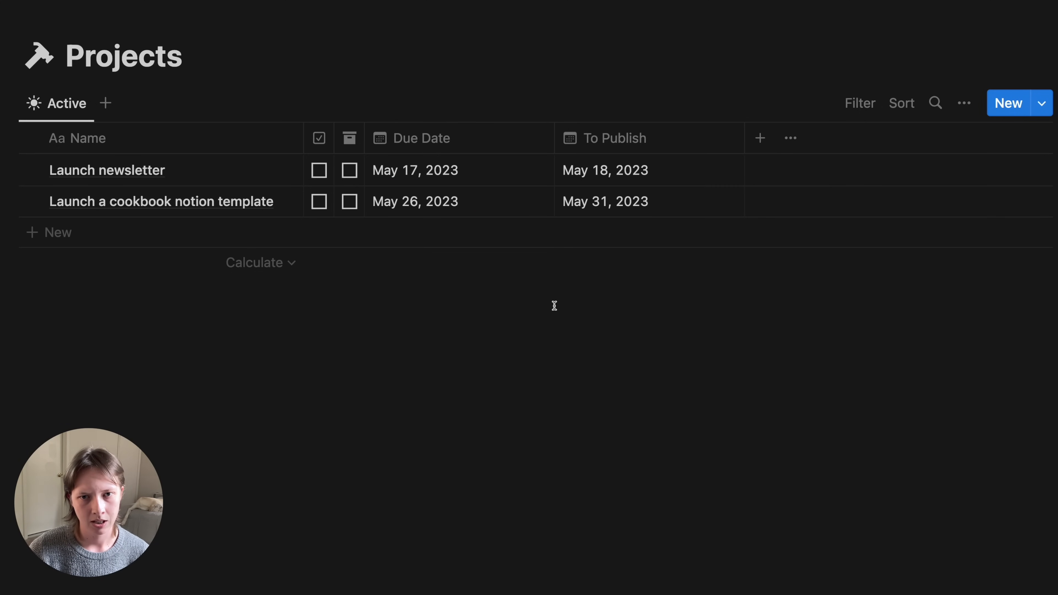
# - Turn off vertical lines in the table layout
pyautogui.click(964, 103)
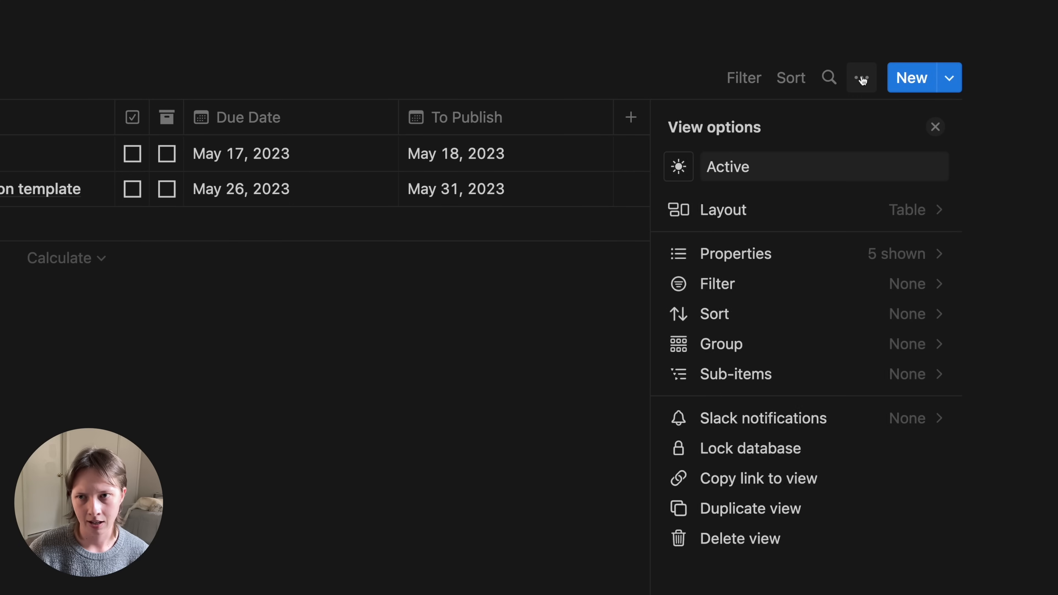
pyautogui.click(770, 204)
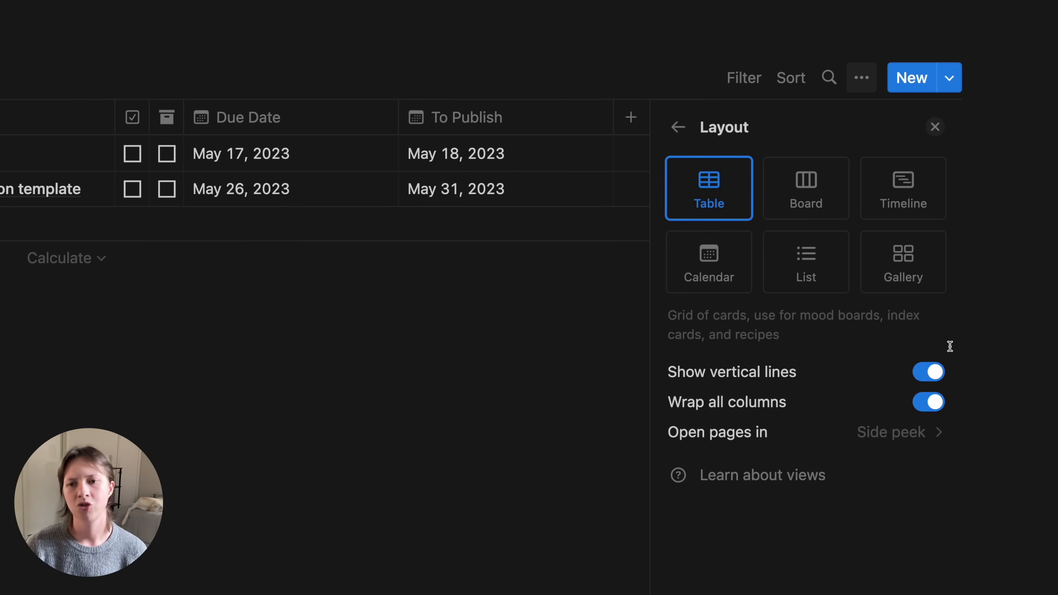
pyautogui.click(928, 370)
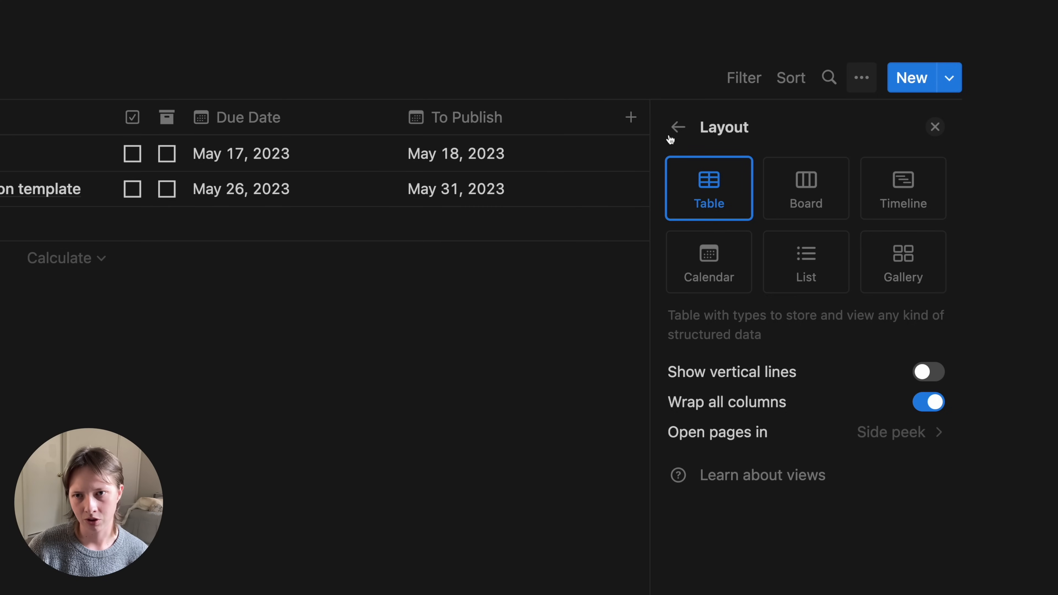
# - Sort the view by Due Date ascending
pyautogui.click(677, 127)
pyautogui.click(700, 314)
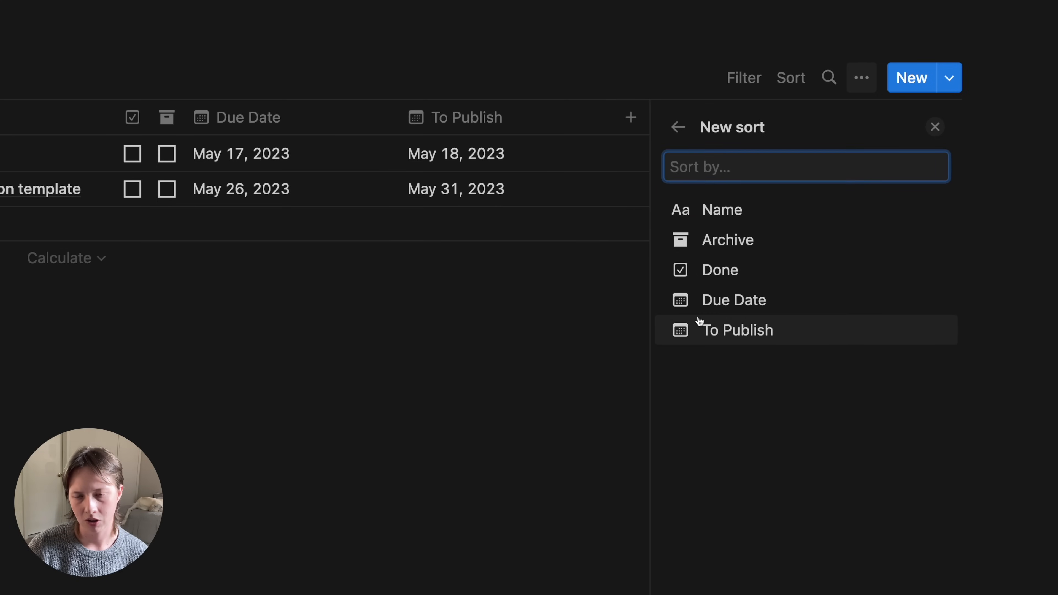
pyautogui.click(695, 309)
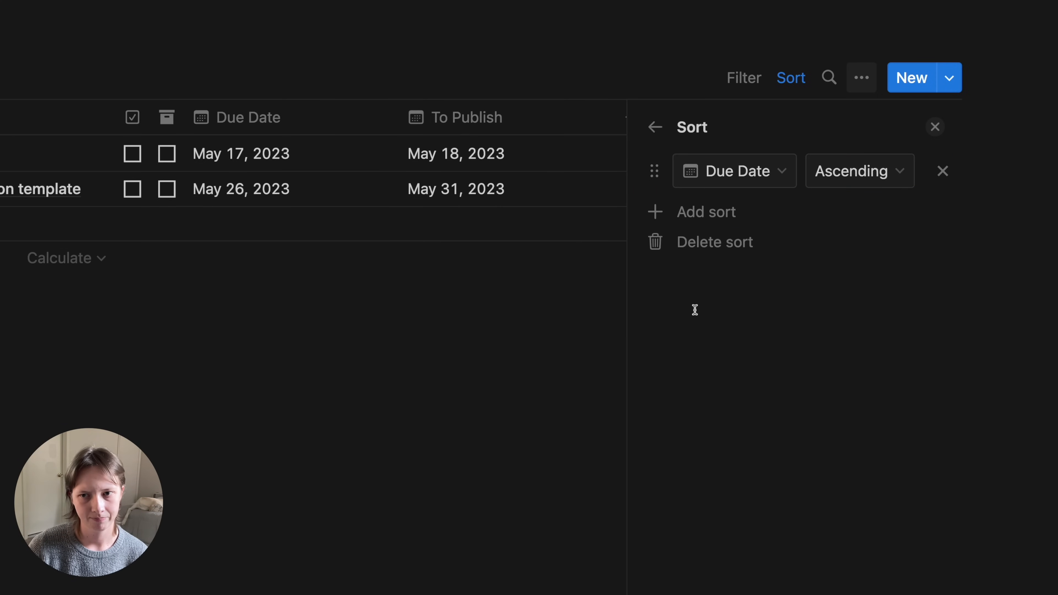
# - Make pages open in Center peek
pyautogui.click(653, 133)
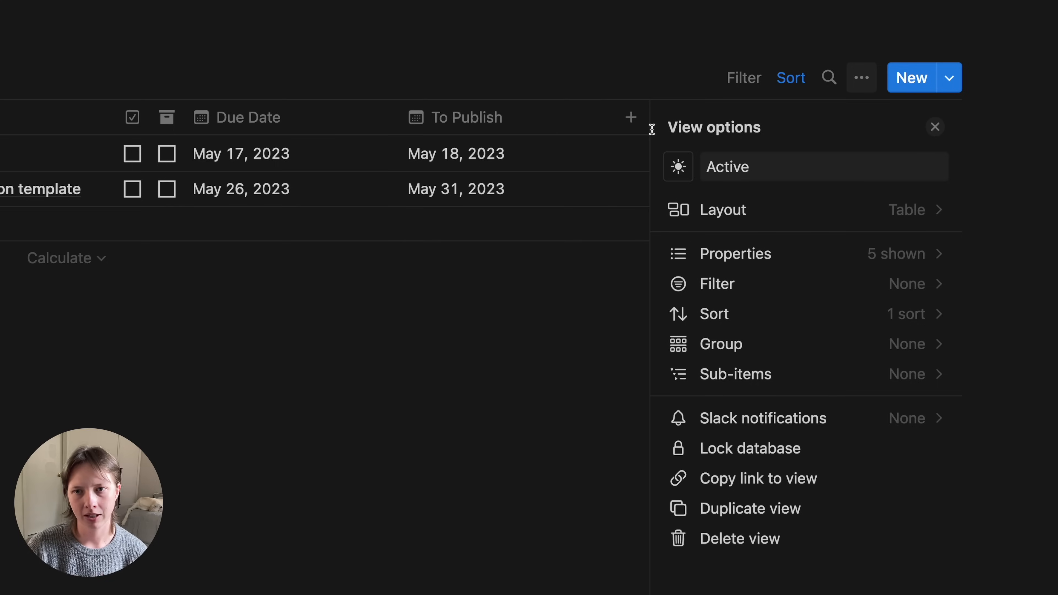
pyautogui.click(786, 210)
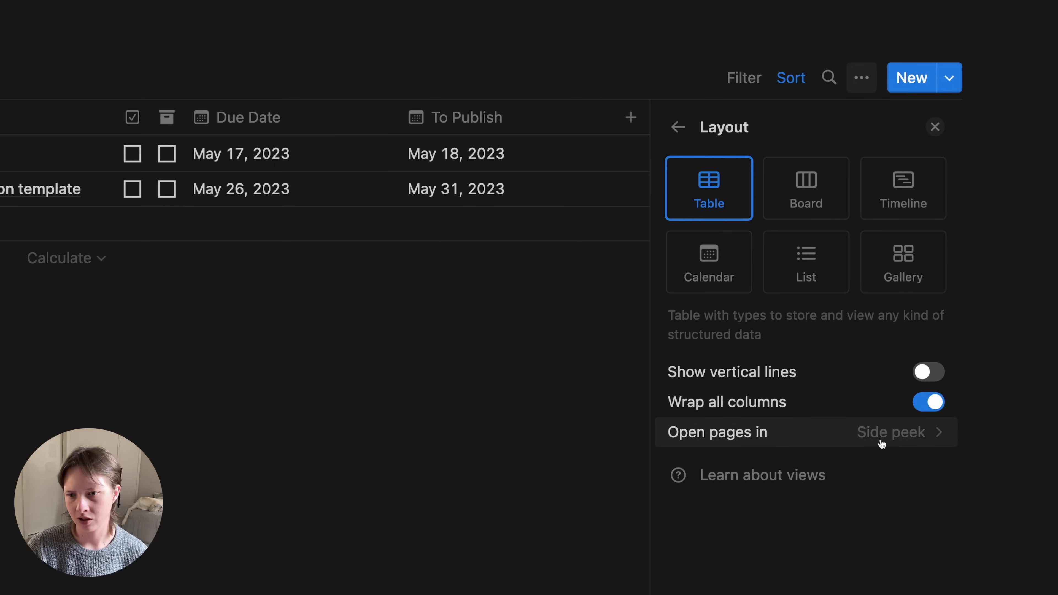
pyautogui.click(773, 443)
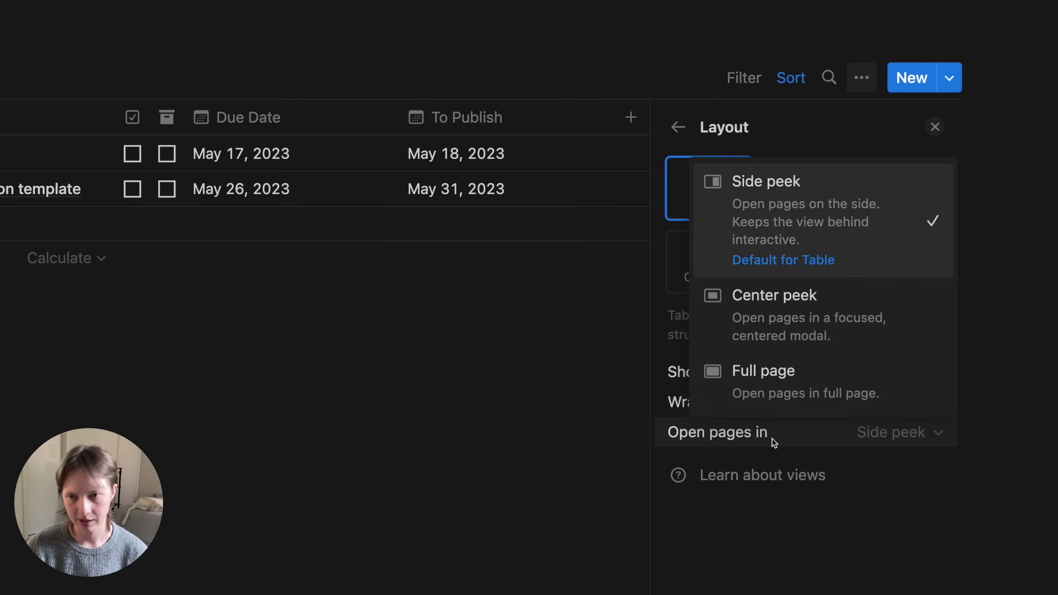
pyautogui.click(801, 312)
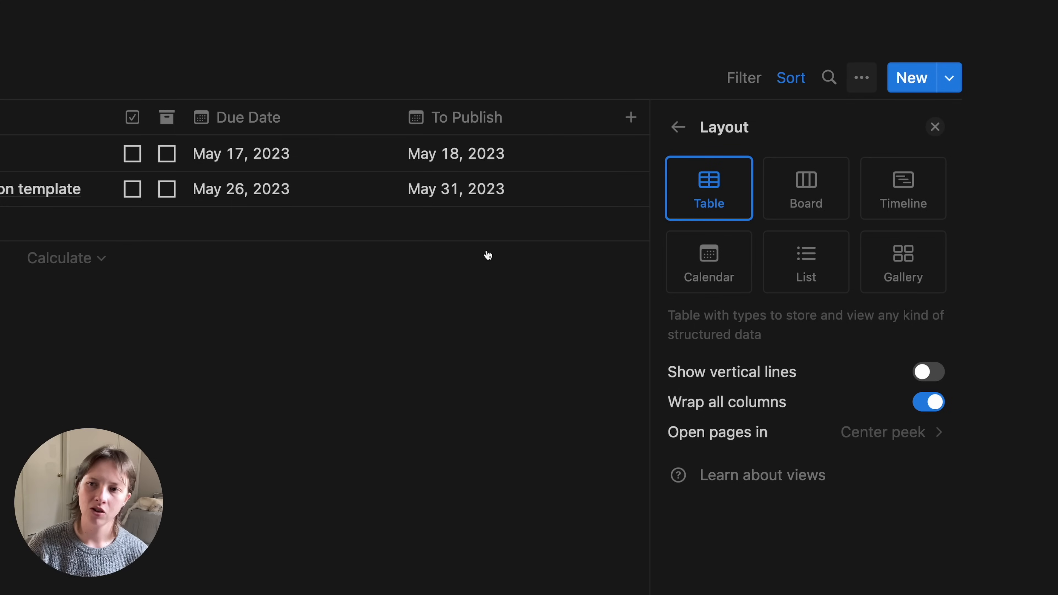
pyautogui.click(939, 128)
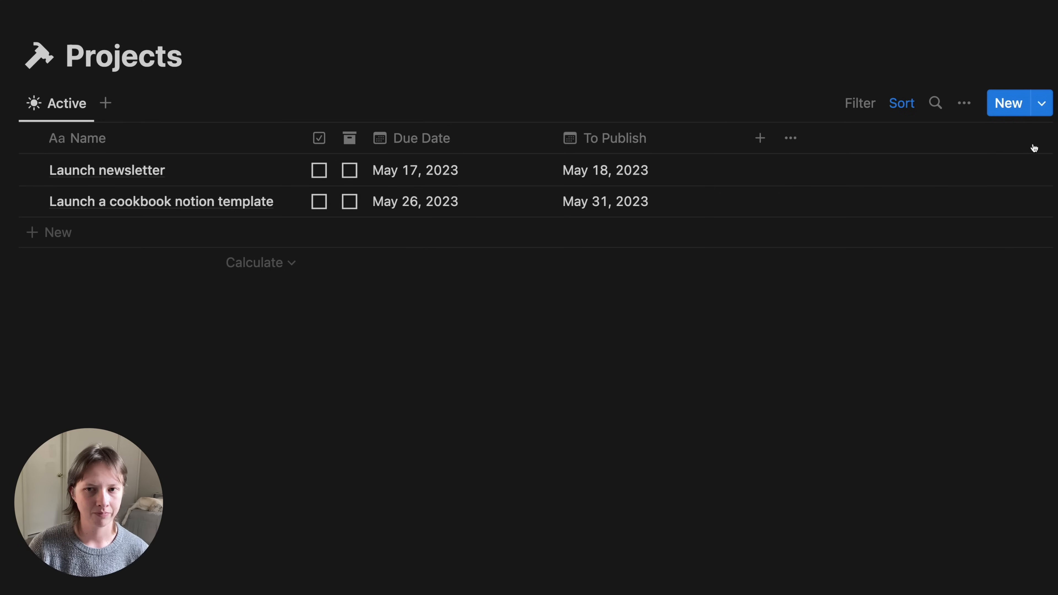
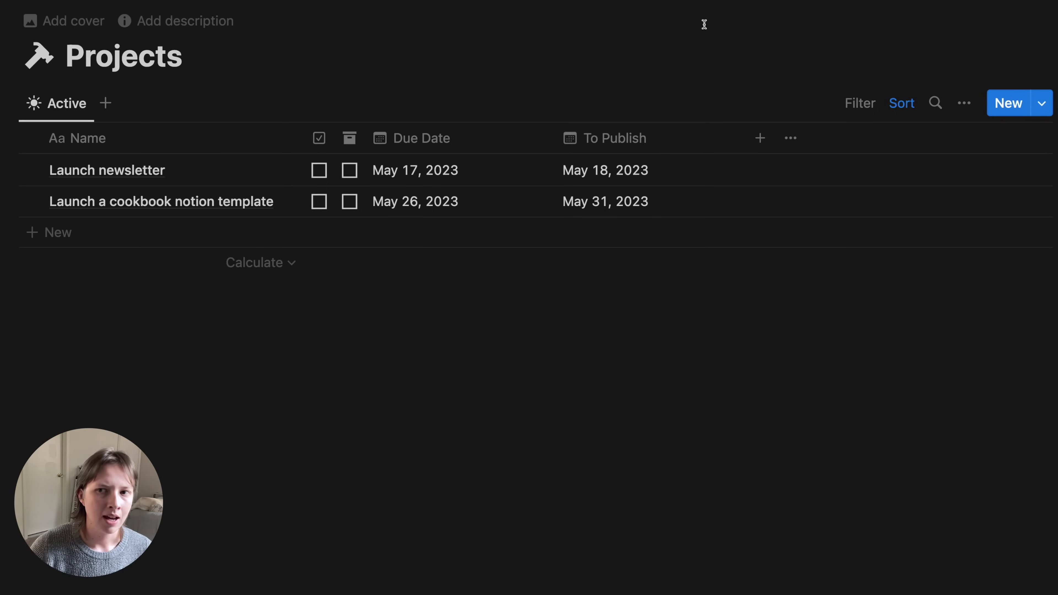
# - Enable sub-items on the Active view, naming child items Subtasks and the parent relation Project
pyautogui.click(966, 104)
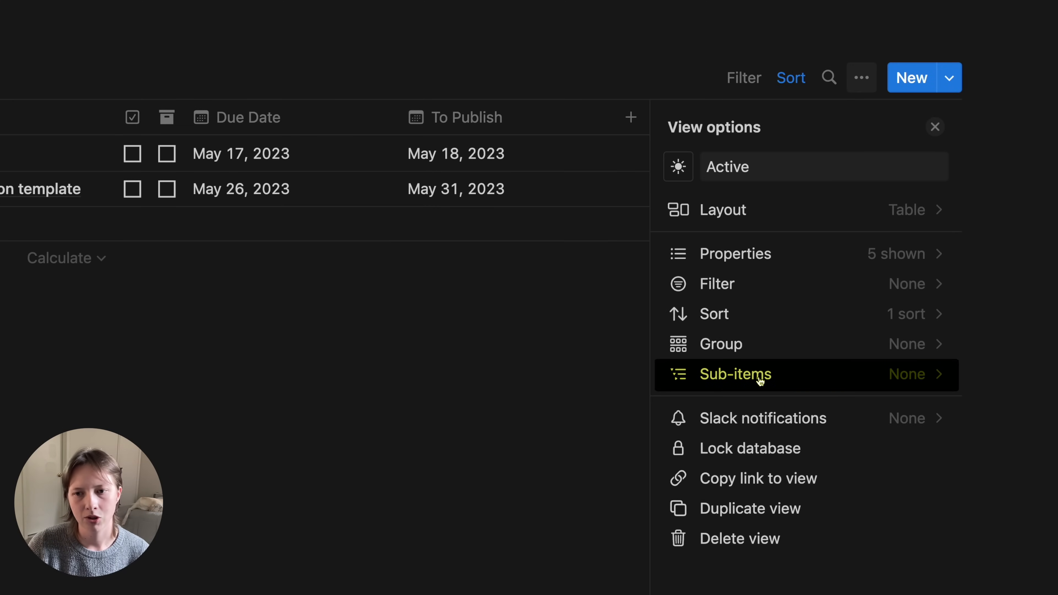
pyautogui.click(804, 383)
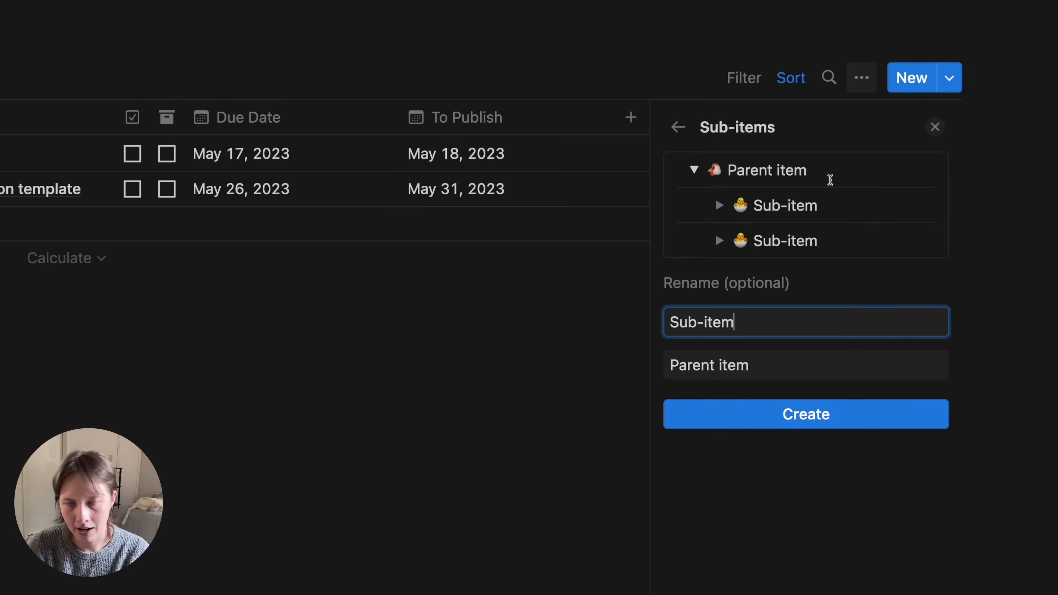
pyautogui.doubleClick(716, 310)
pyautogui.tripleClick(715, 310)
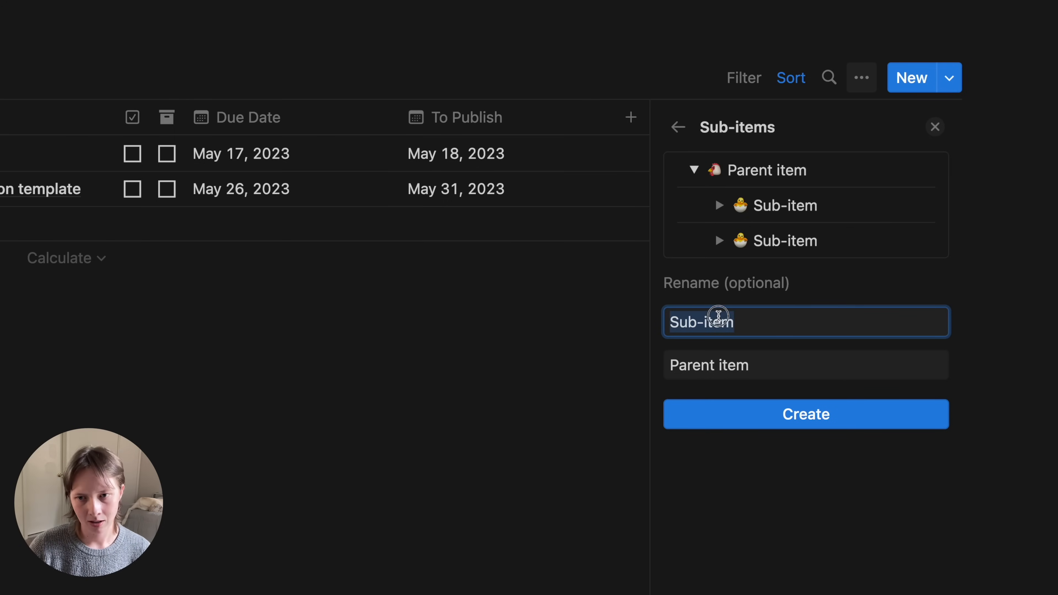
pyautogui.write('Subtasks')
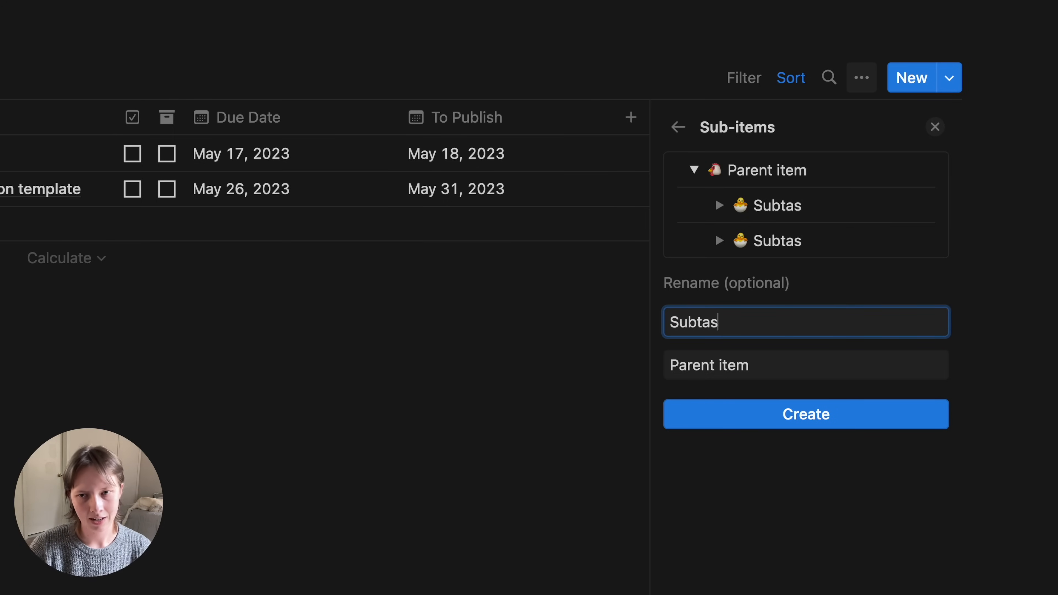
pyautogui.press('Tab')
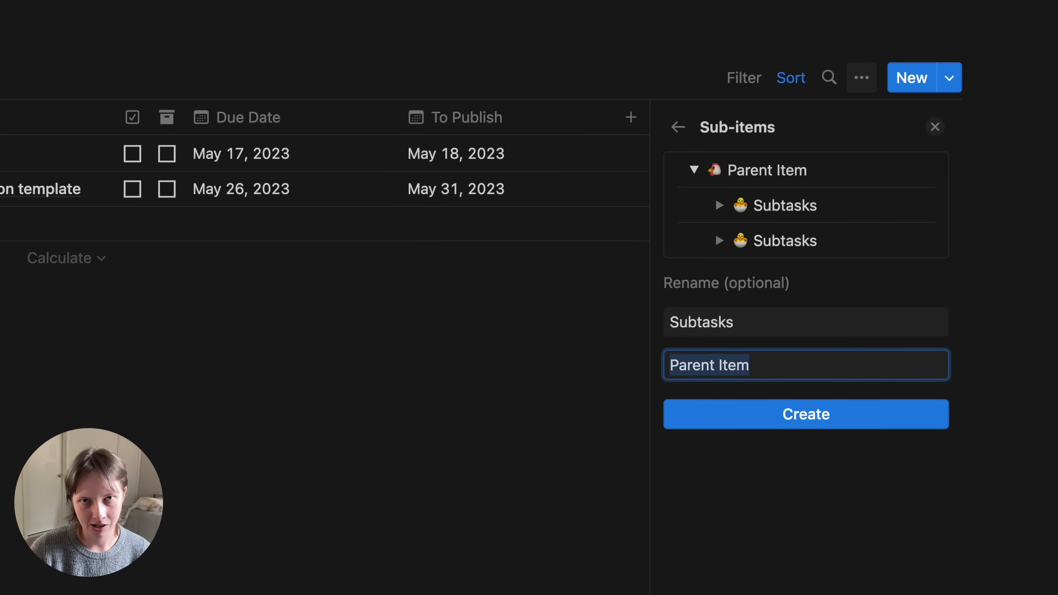
pyautogui.write('Project')
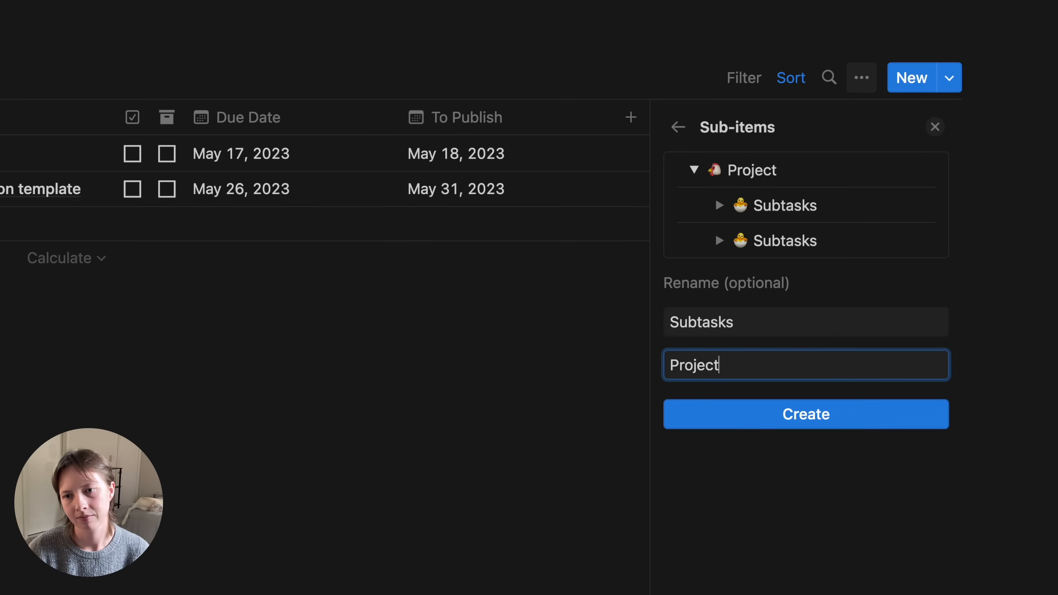
pyautogui.click(773, 421)
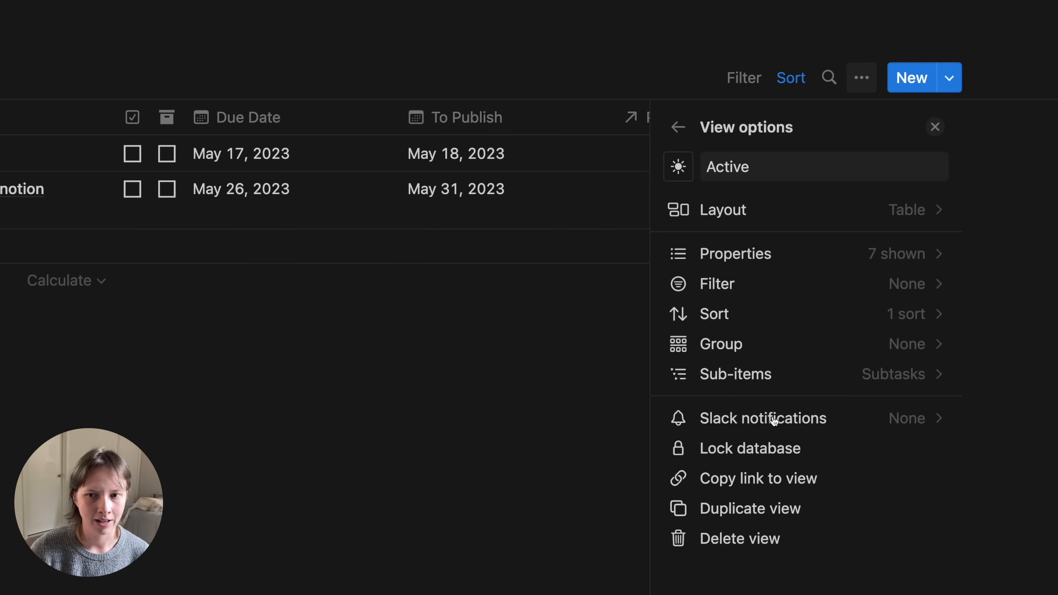
pyautogui.click(935, 132)
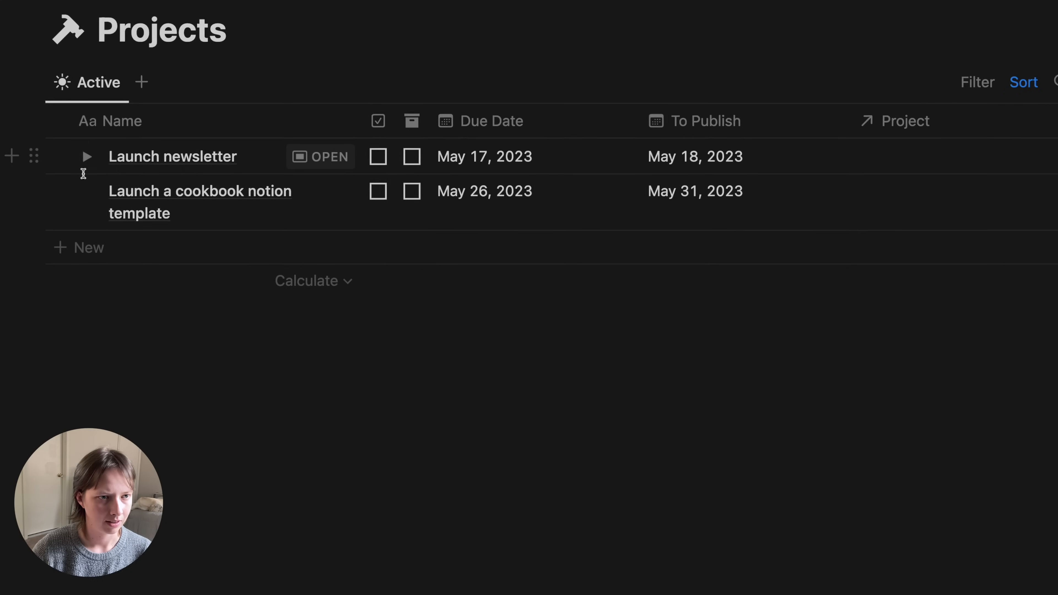
# - Add sub-items 'Write newsletter content' and 'Create newsletter template' under Launch newsletter
pyautogui.click(84, 155)
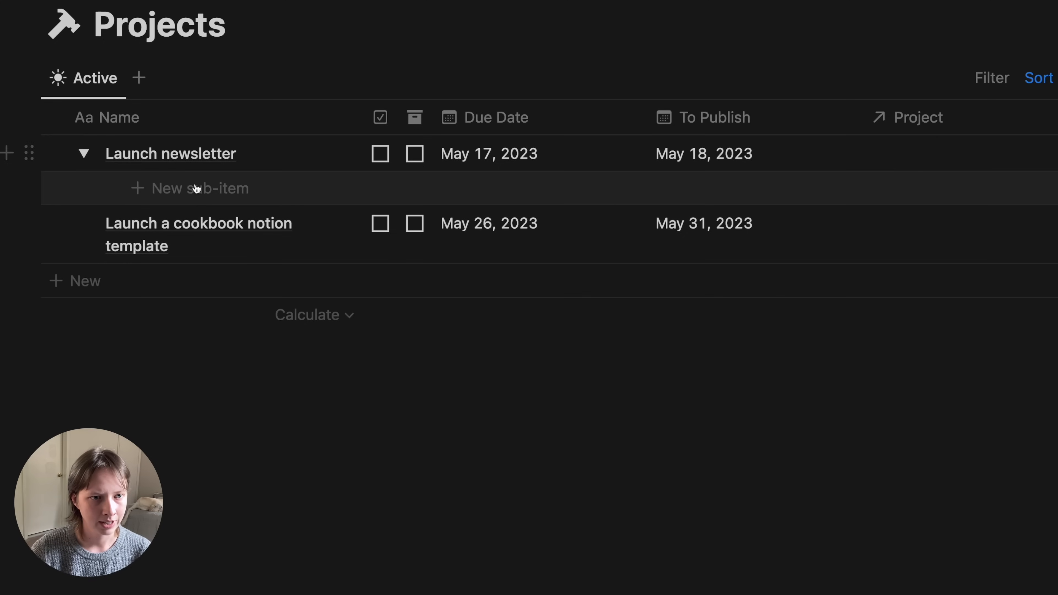
pyautogui.click(323, 201)
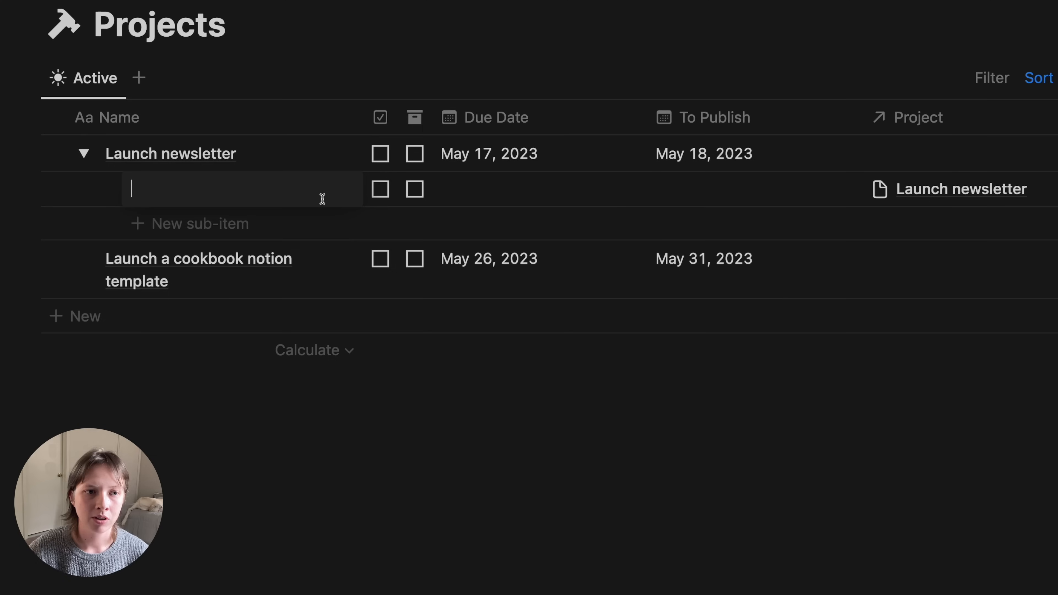
pyautogui.write('Write ')
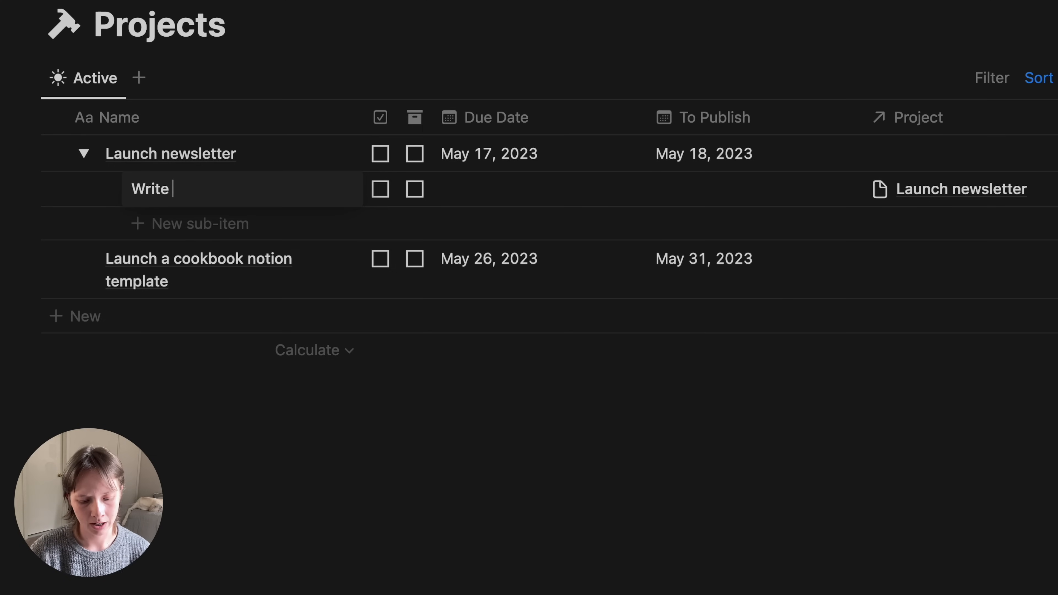
pyautogui.write('newsletter content')
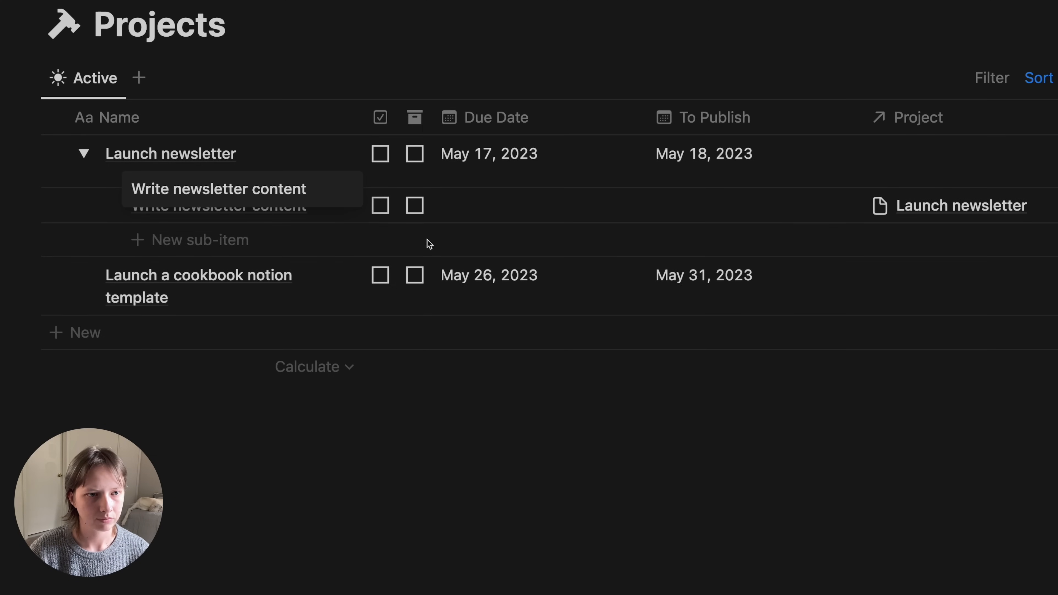
pyautogui.click(259, 240)
pyautogui.write('Create news')
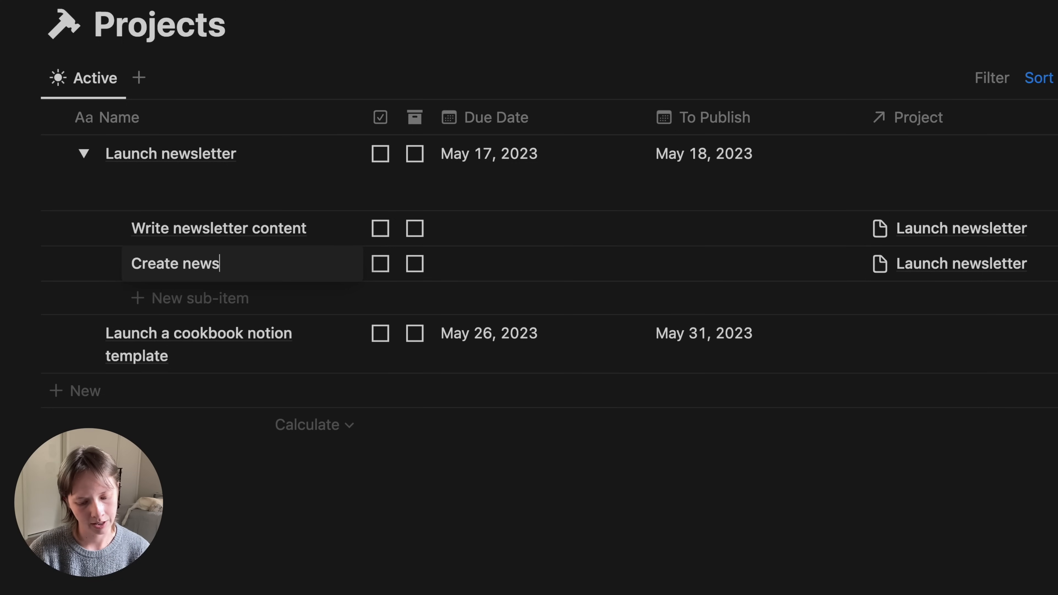
pyautogui.write('letter template')
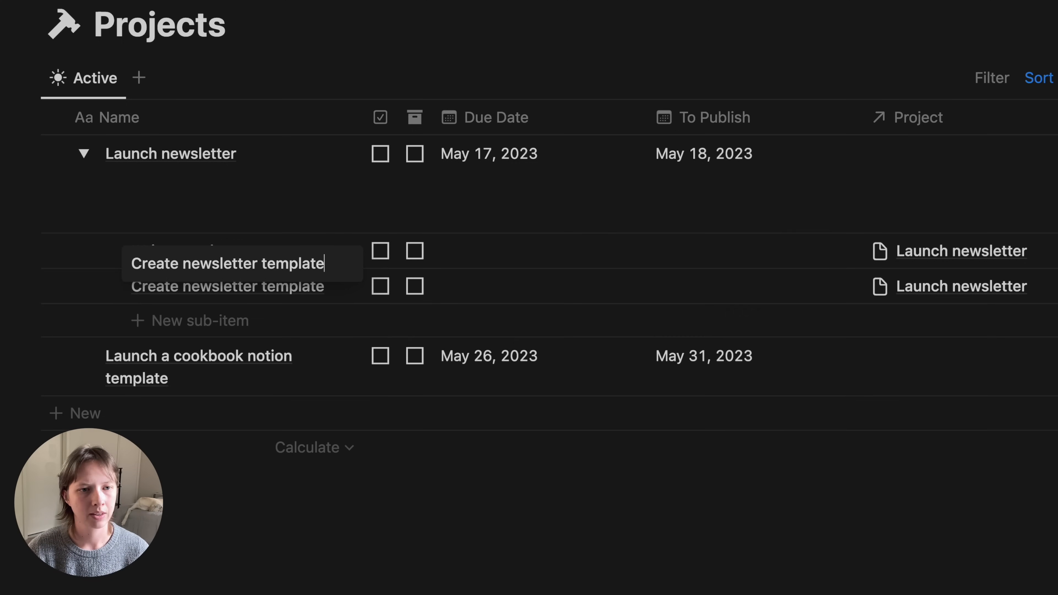
pyautogui.press('Return')
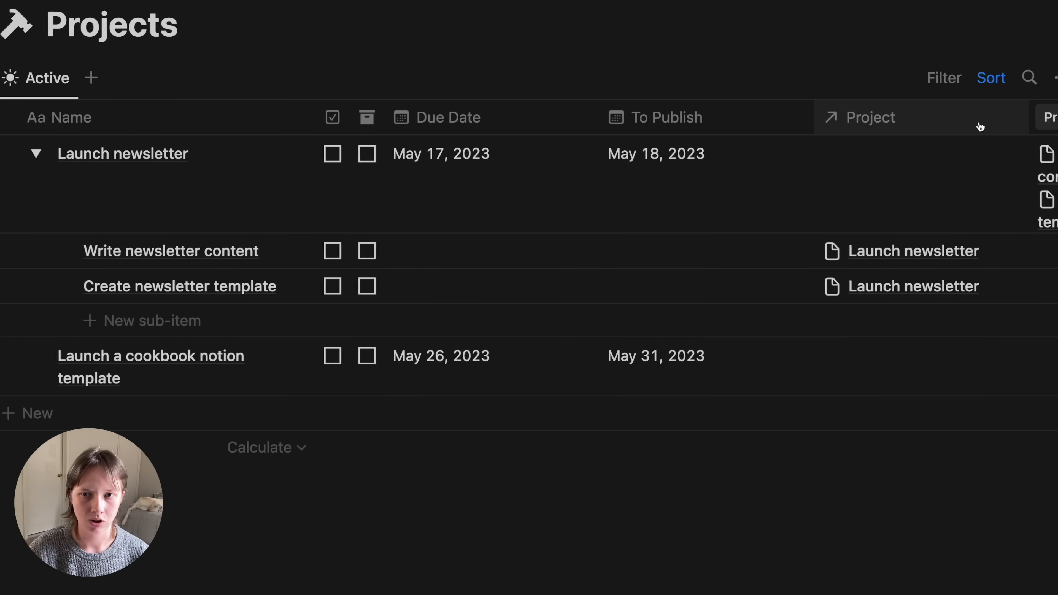
# - Hide the Project and Subtasks columns and widen the Name column
pyautogui.click(1028, 126)
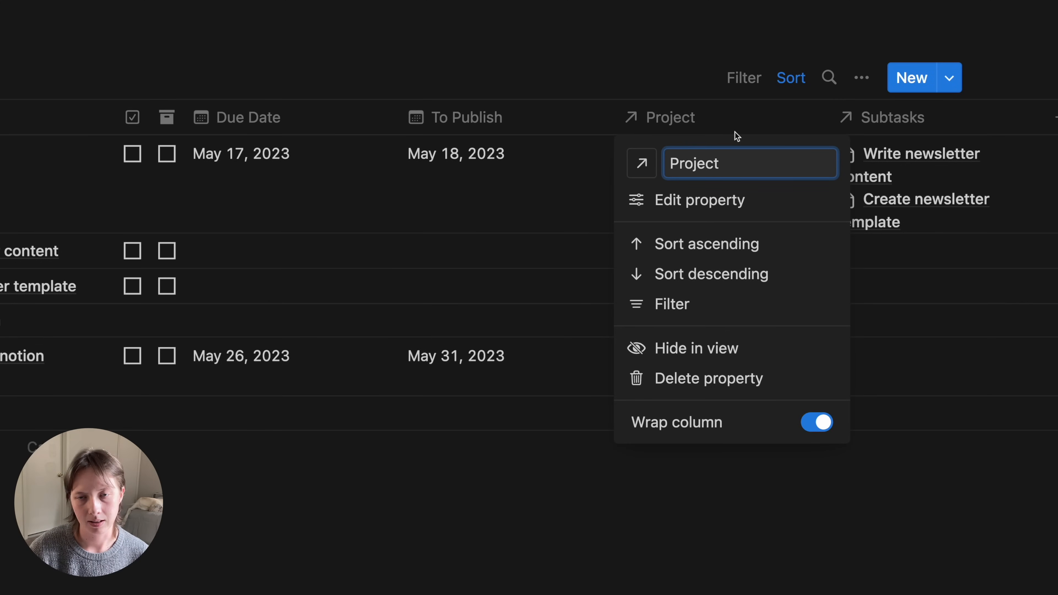
pyautogui.click(751, 364)
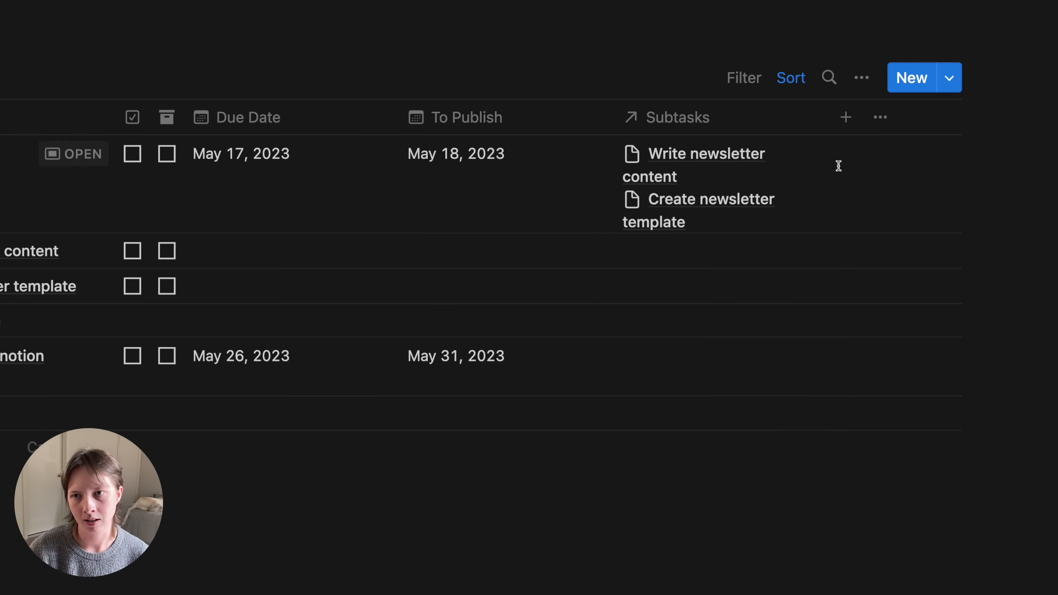
pyautogui.click(749, 121)
pyautogui.click(720, 351)
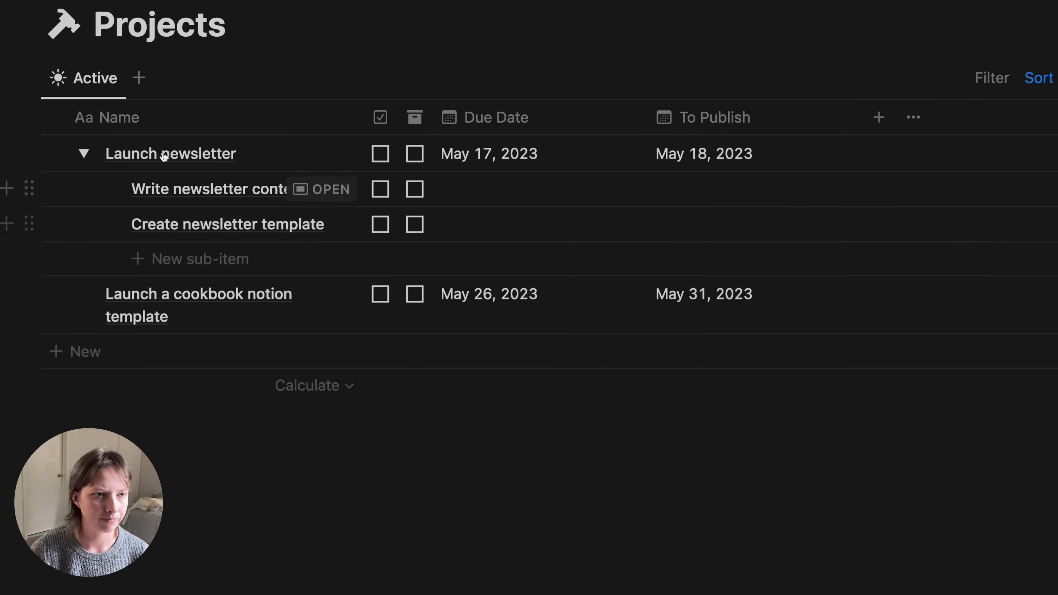
pyautogui.click(81, 153)
pyautogui.click(81, 153)
pyautogui.click(81, 153)
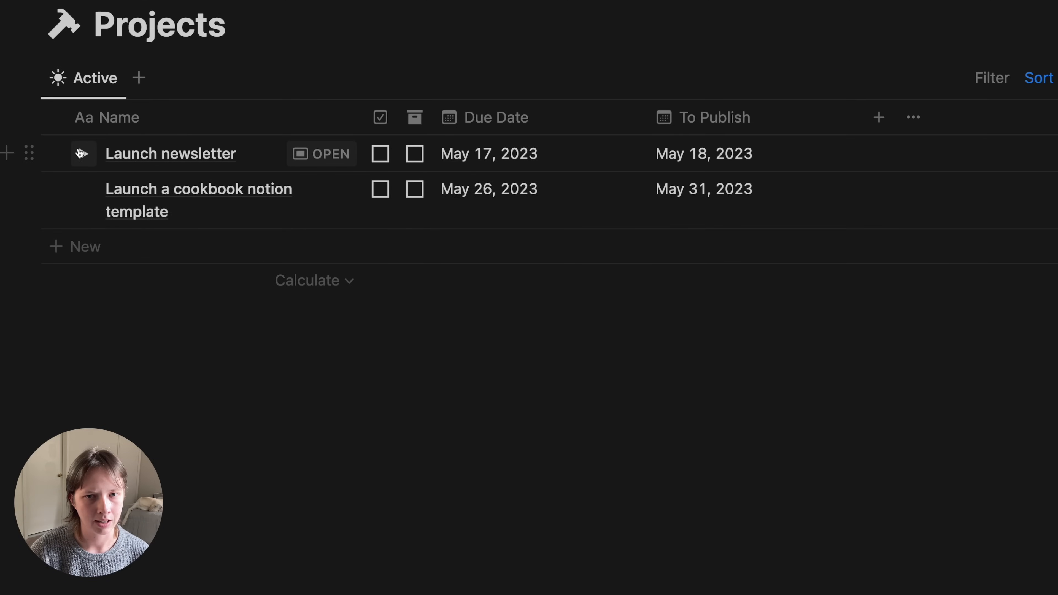
pyautogui.moveTo(371, 127); pyautogui.dragTo(428, 123)
# - Add 'Add recipe layout' and 'Create recipe categories' sub-items under the cookbook template project
pyautogui.click(83, 189)
pyautogui.click(217, 225)
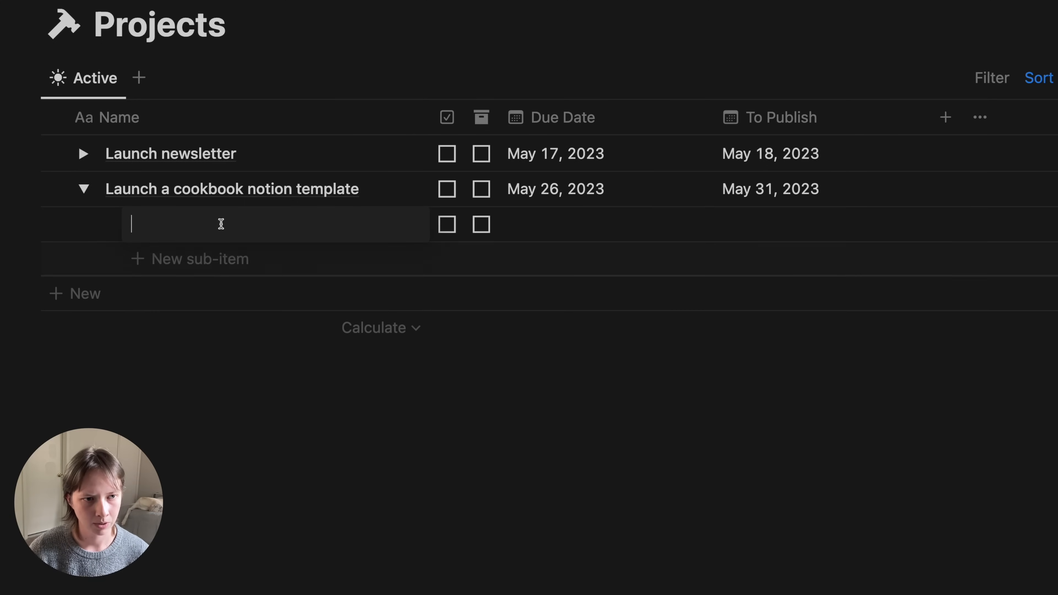
pyautogui.write('Add recipe')
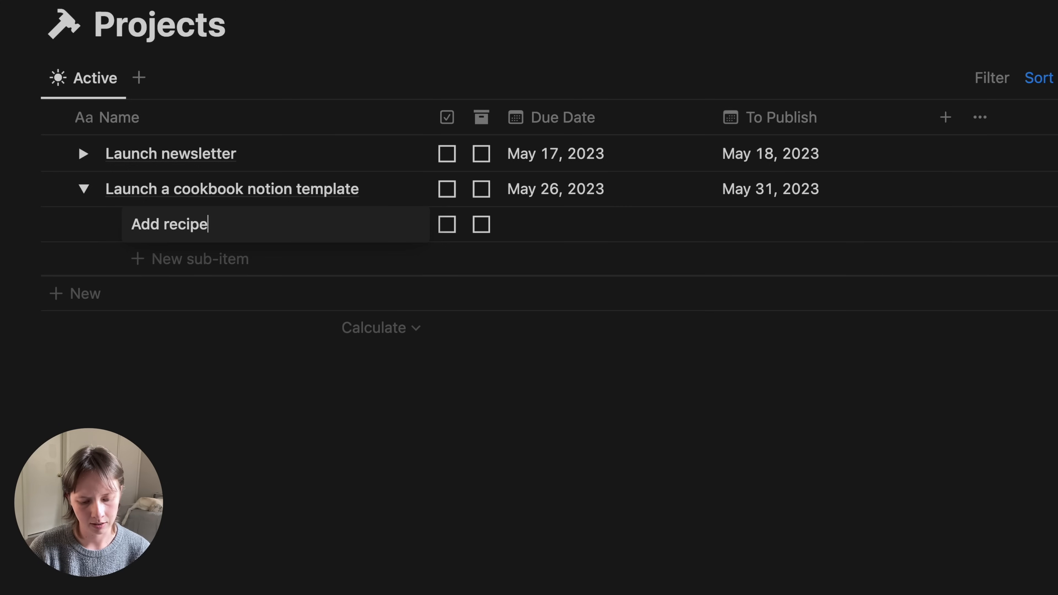
pyautogui.write(' layout')
pyautogui.click(217, 258)
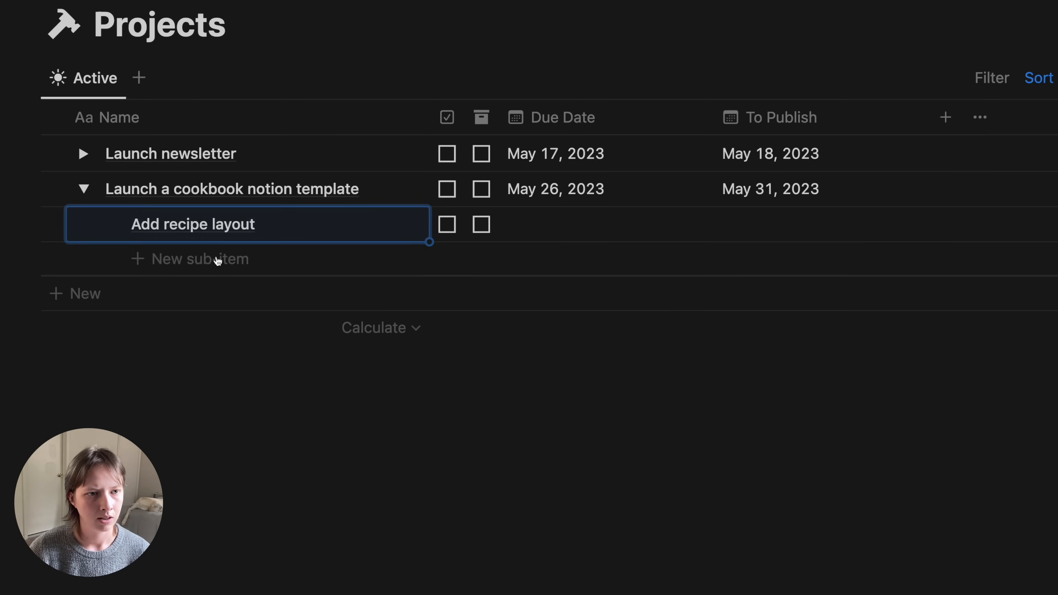
pyautogui.write('Crea')
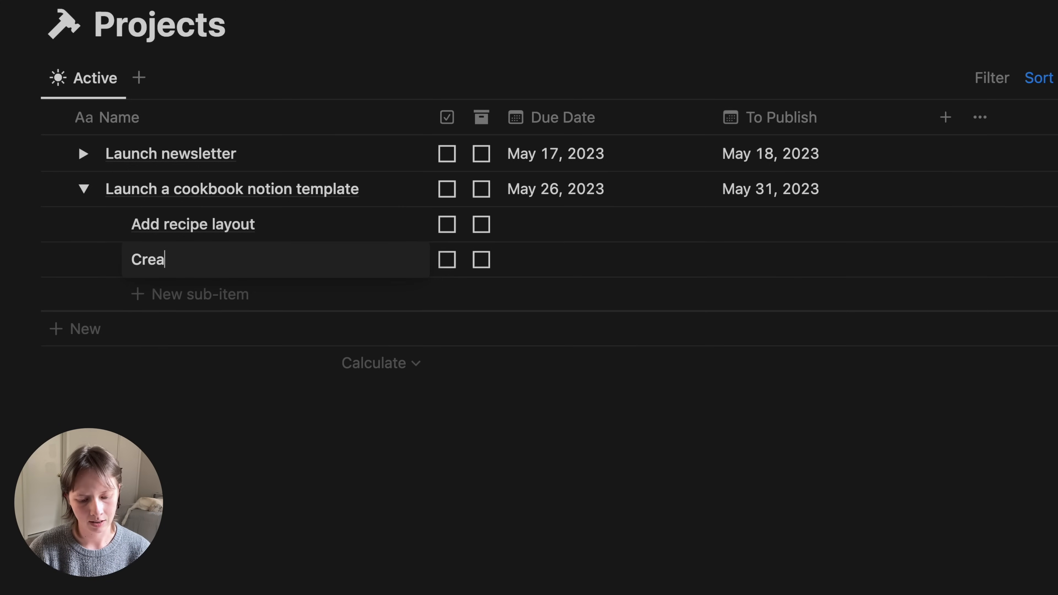
pyautogui.write('te rec')
pyautogui.press('BackSpace')
pyautogui.write('recipe ')
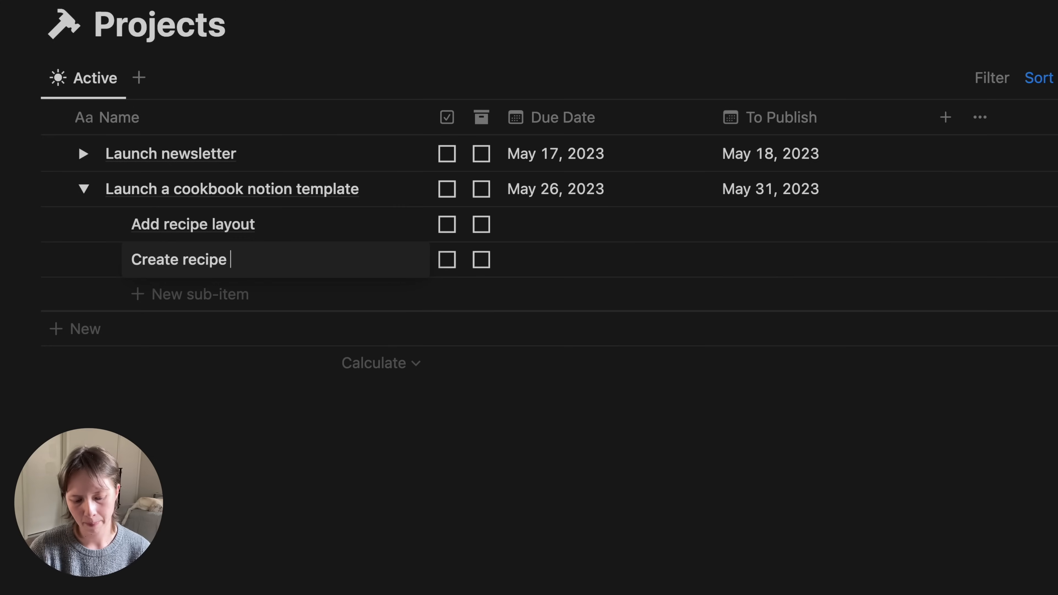
pyautogui.write('categories')
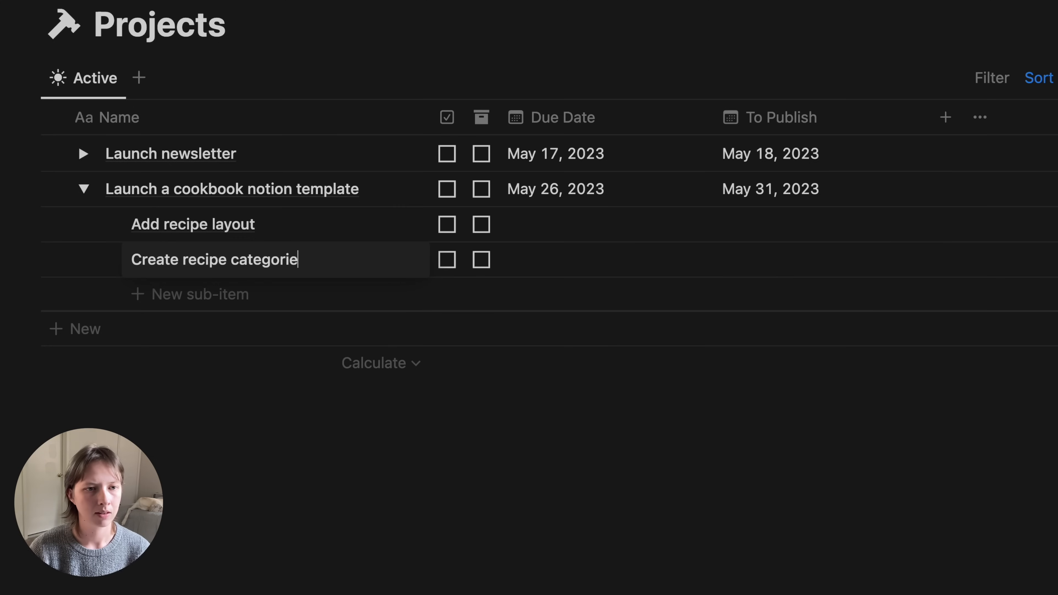
pyautogui.click(594, 489)
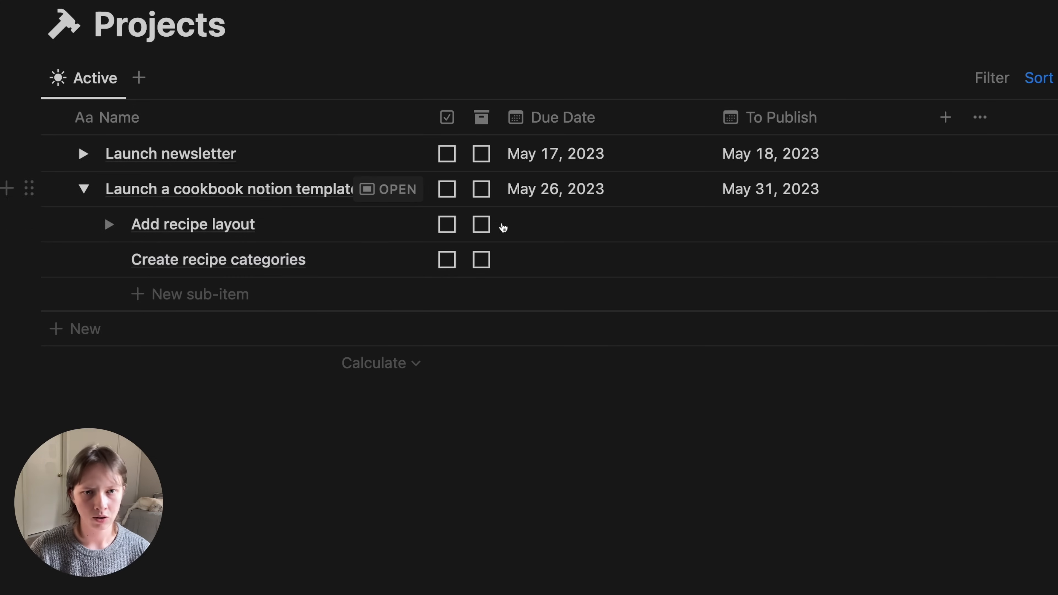
pyautogui.click(522, 224)
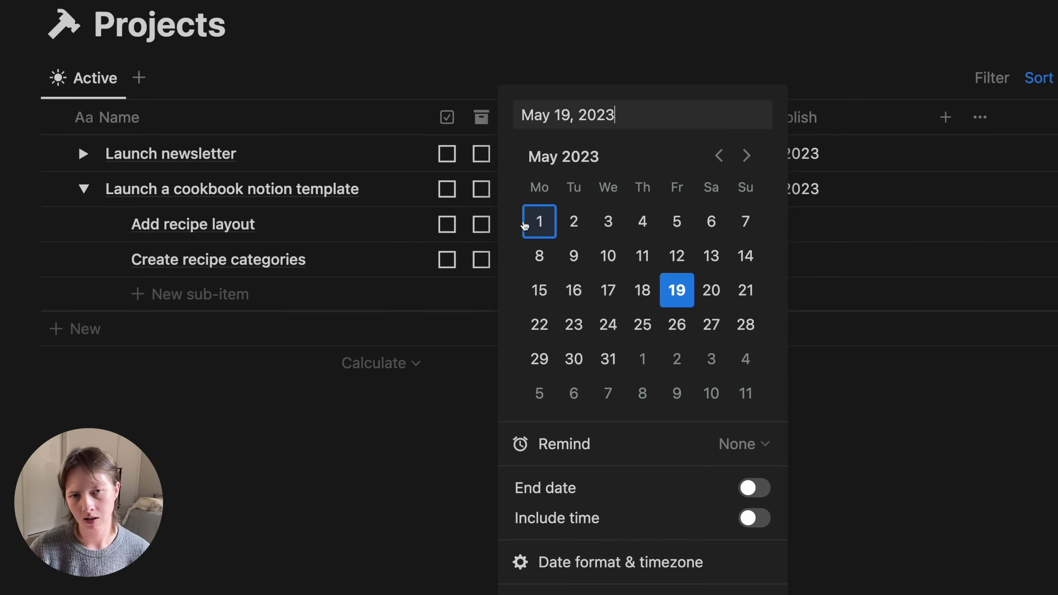
pyautogui.click(377, 481)
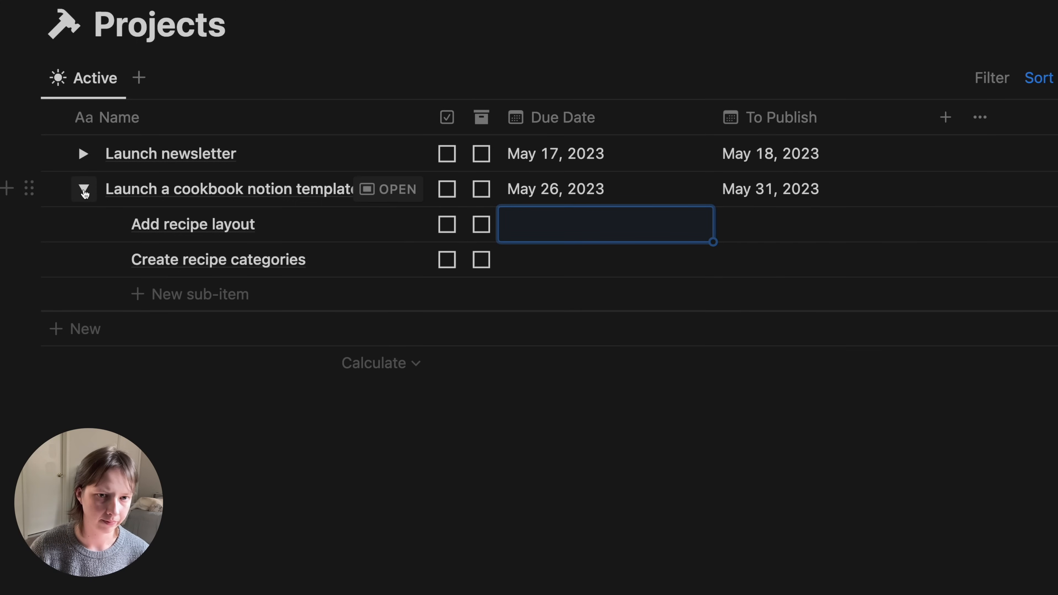
pyautogui.click(83, 188)
# - Mark Launch newsletter and both its newsletter sub-items as done
pyautogui.click(83, 153)
pyautogui.click(446, 188)
pyautogui.click(447, 224)
pyautogui.click(447, 154)
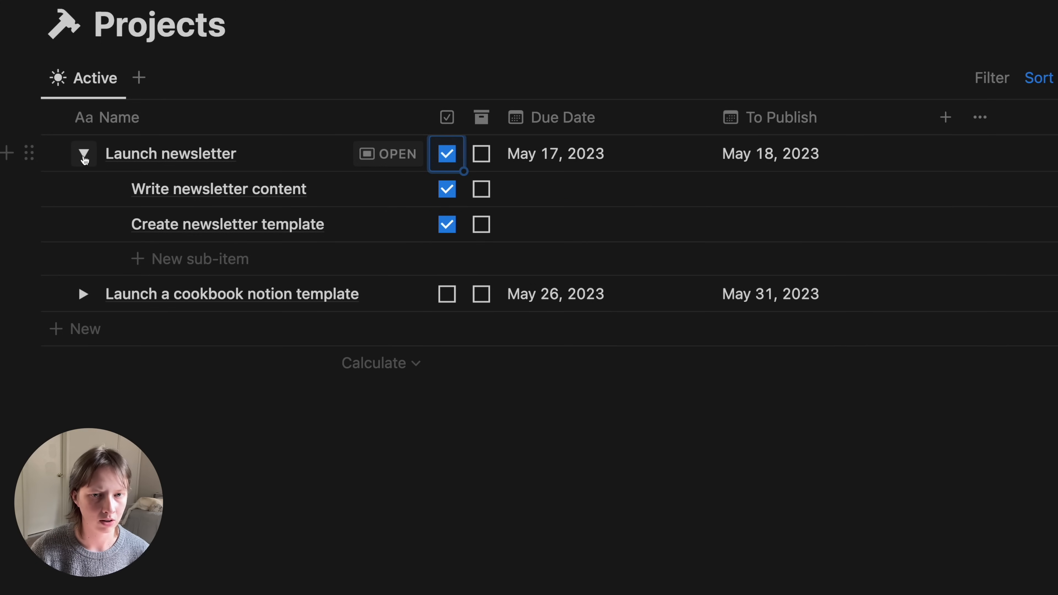
# - Tick Archive on Launch newsletter and its two newsletter sub-items
pyautogui.click(84, 155)
pyautogui.click(515, 62)
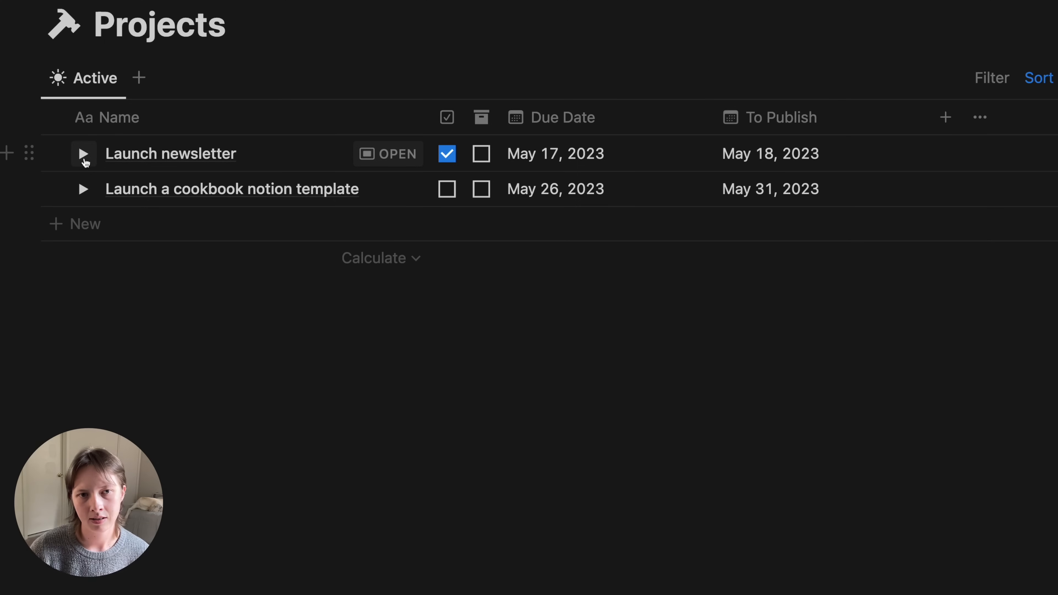
pyautogui.click(83, 155)
pyautogui.click(481, 154)
pyautogui.click(481, 190)
pyautogui.click(482, 225)
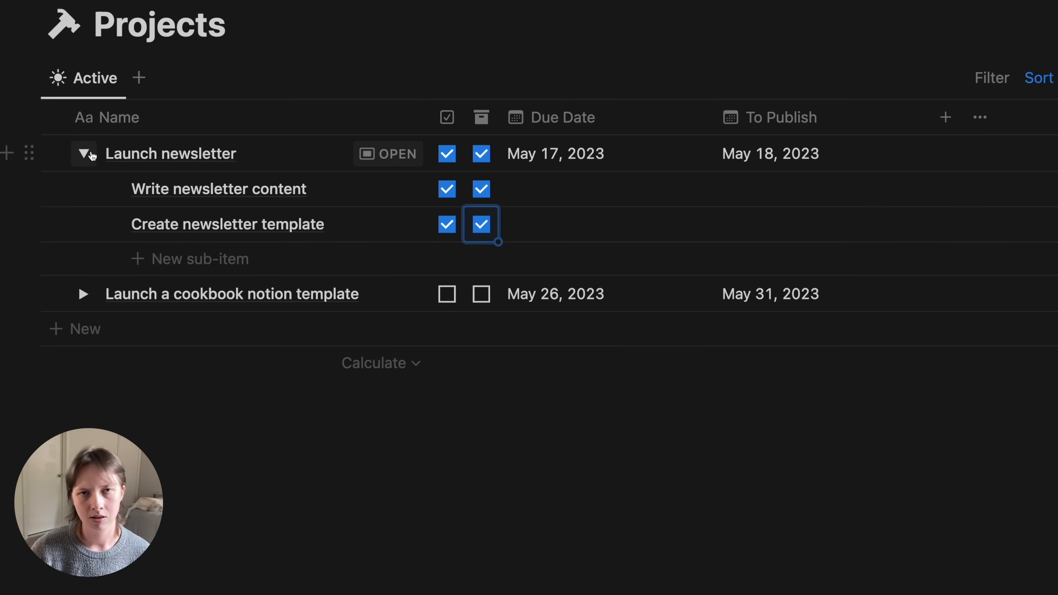
pyautogui.click(91, 154)
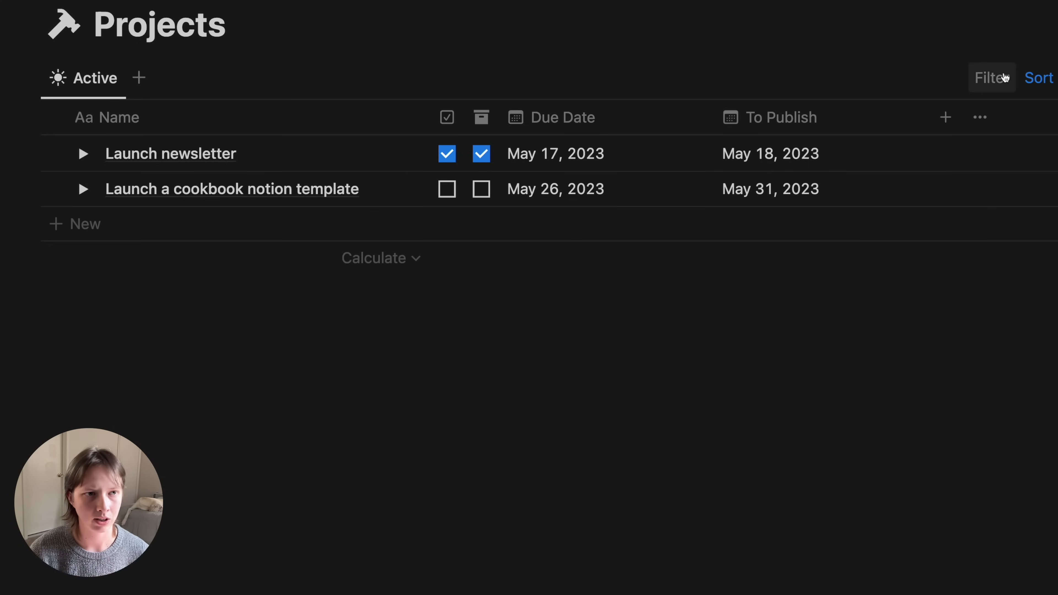
# - Filter the Active view to Archive: Unchecked so only unarchived projects show
pyautogui.click(986, 90)
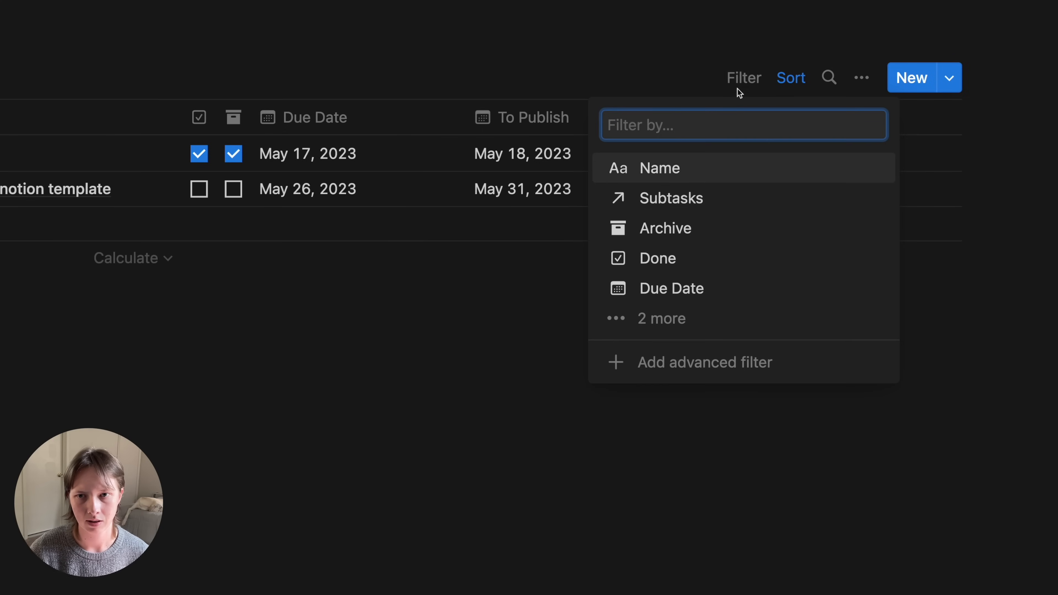
pyautogui.click(648, 233)
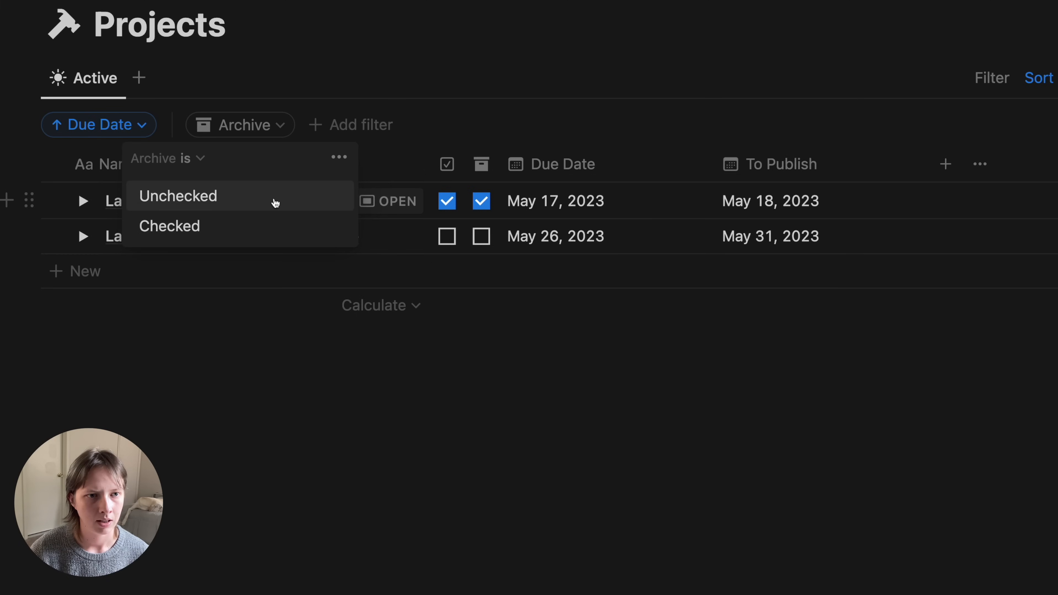
pyautogui.click(273, 200)
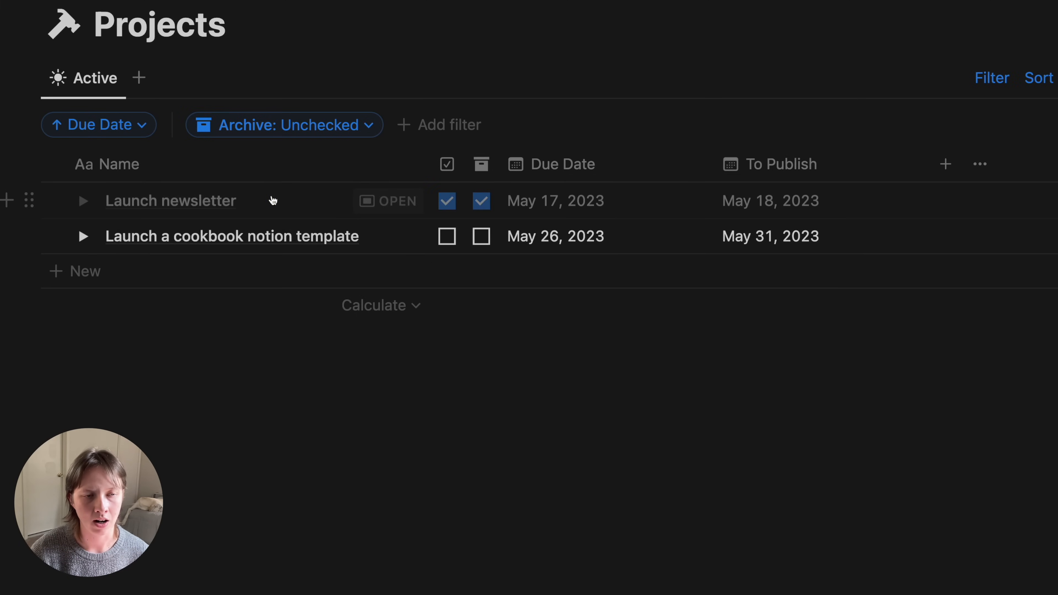
# - Duplicate the Active view as 'Archived' with a moon icon
pyautogui.click(87, 87)
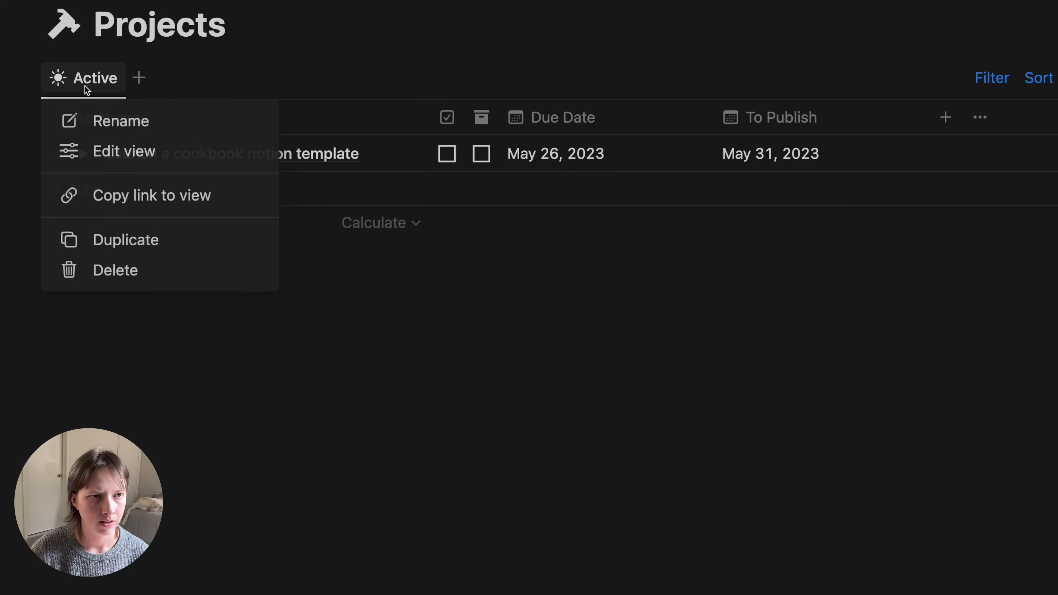
pyautogui.click(114, 235)
pyautogui.write('Archived')
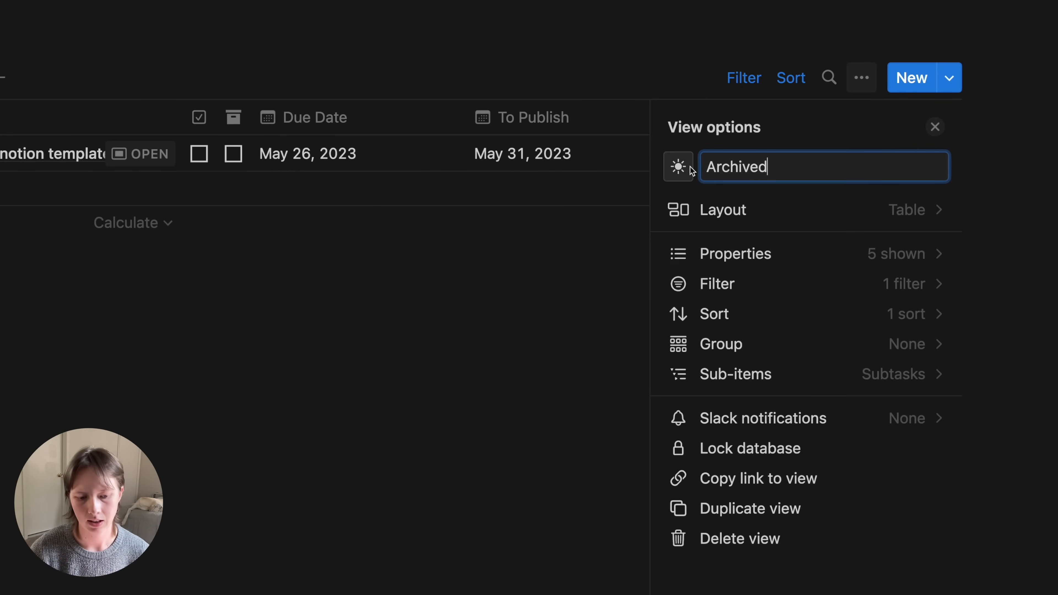
pyautogui.click(679, 167)
pyautogui.write('moon')
pyautogui.press('Return')
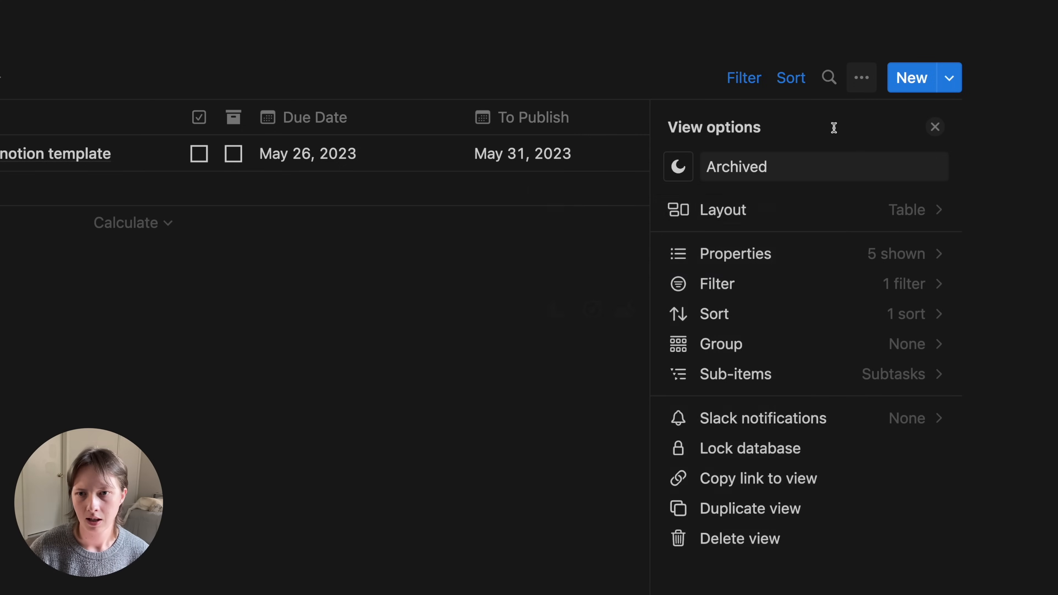
# - Change the Archived view's filter to Archive: Checked
pyautogui.click(784, 284)
pyautogui.click(798, 177)
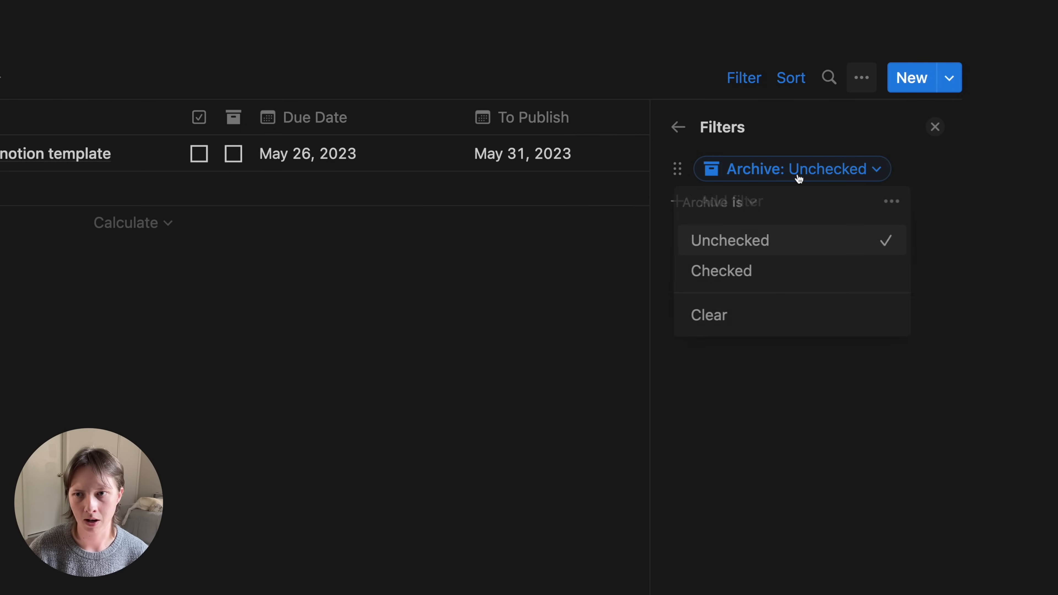
pyautogui.click(762, 271)
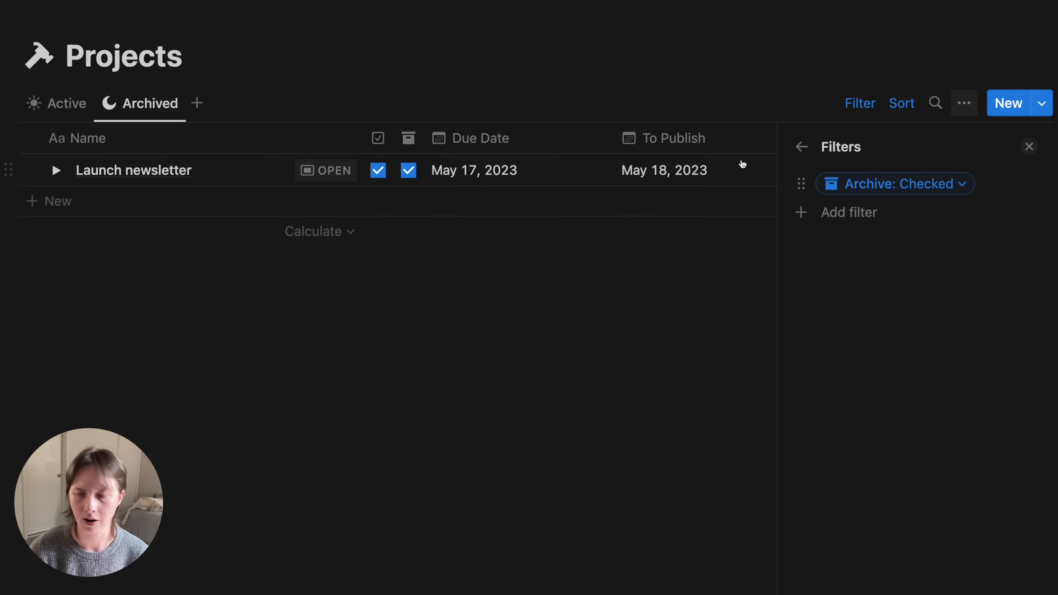
pyautogui.click(1029, 148)
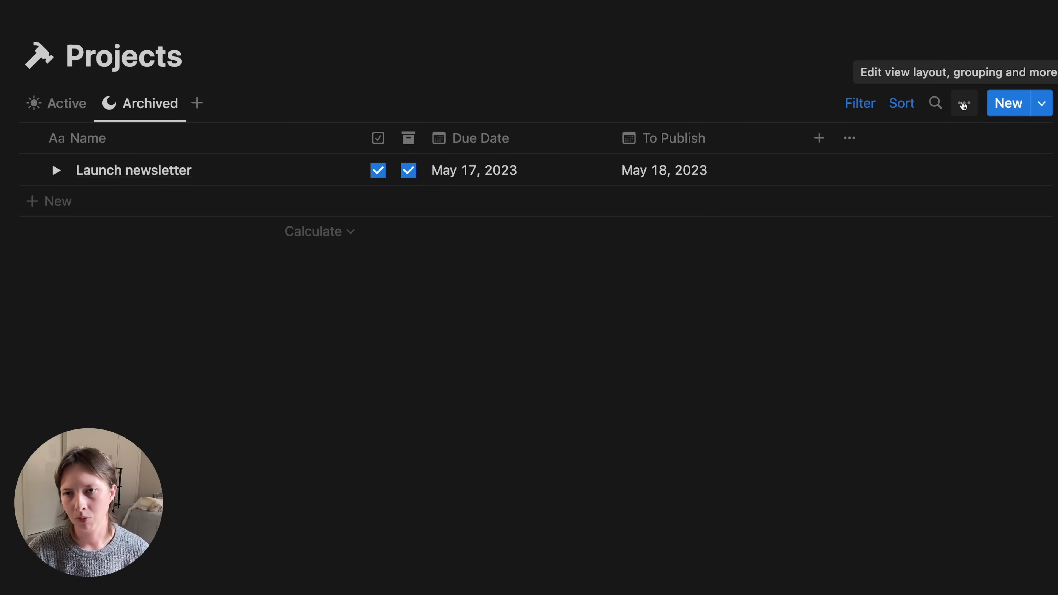
# - Group the Archived view by Due Date month, hiding empty groups, then return to Active
pyautogui.click(963, 104)
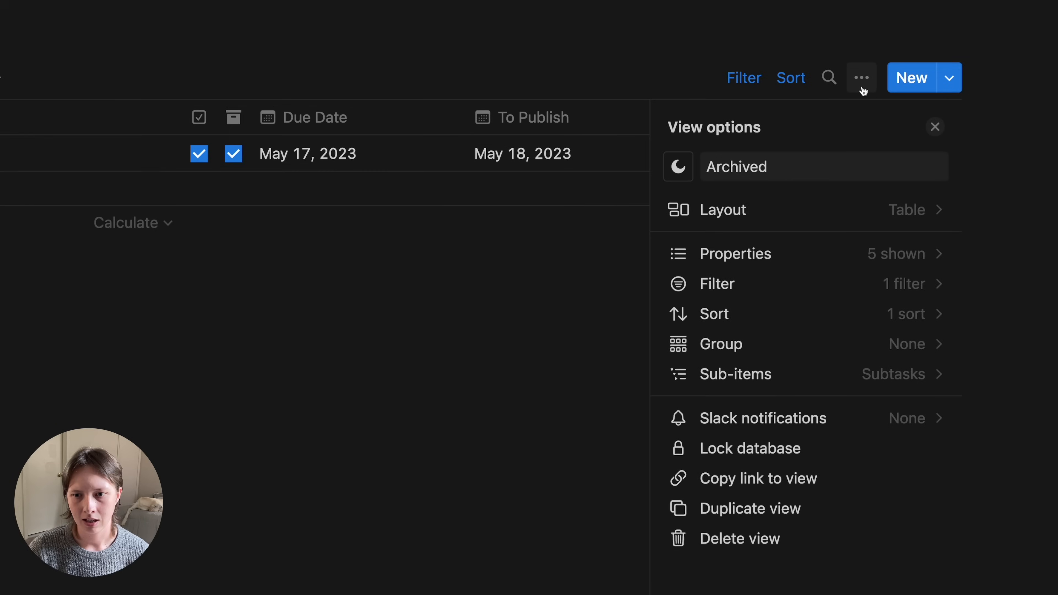
pyautogui.click(802, 342)
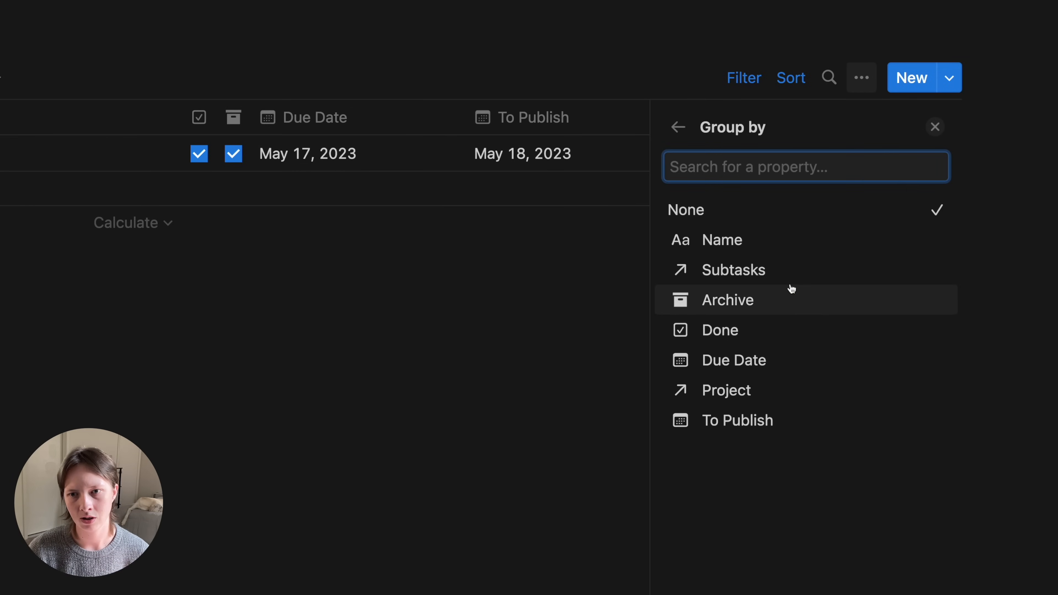
pyautogui.click(782, 370)
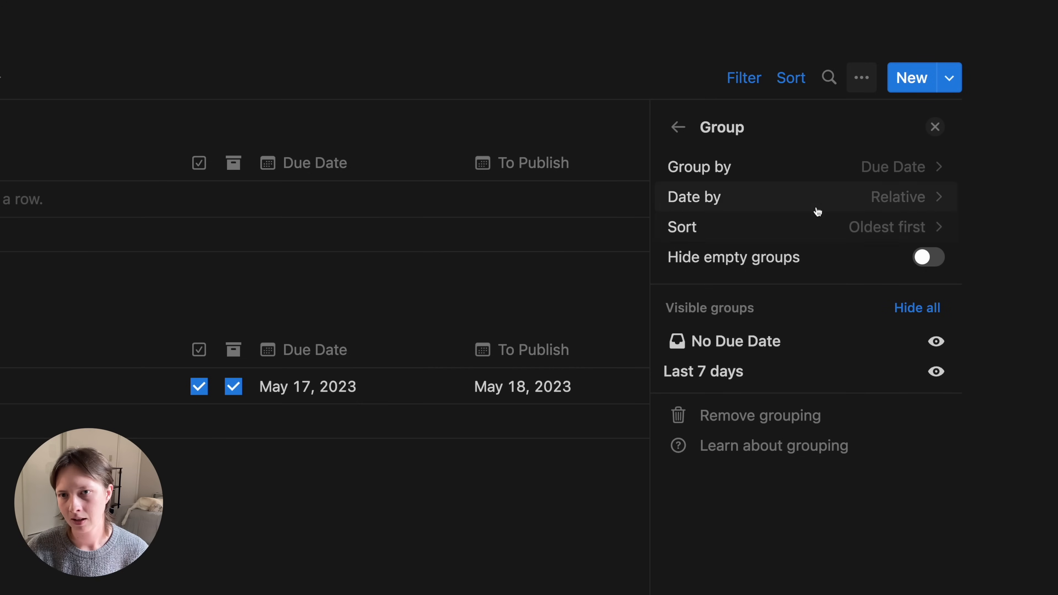
pyautogui.click(820, 201)
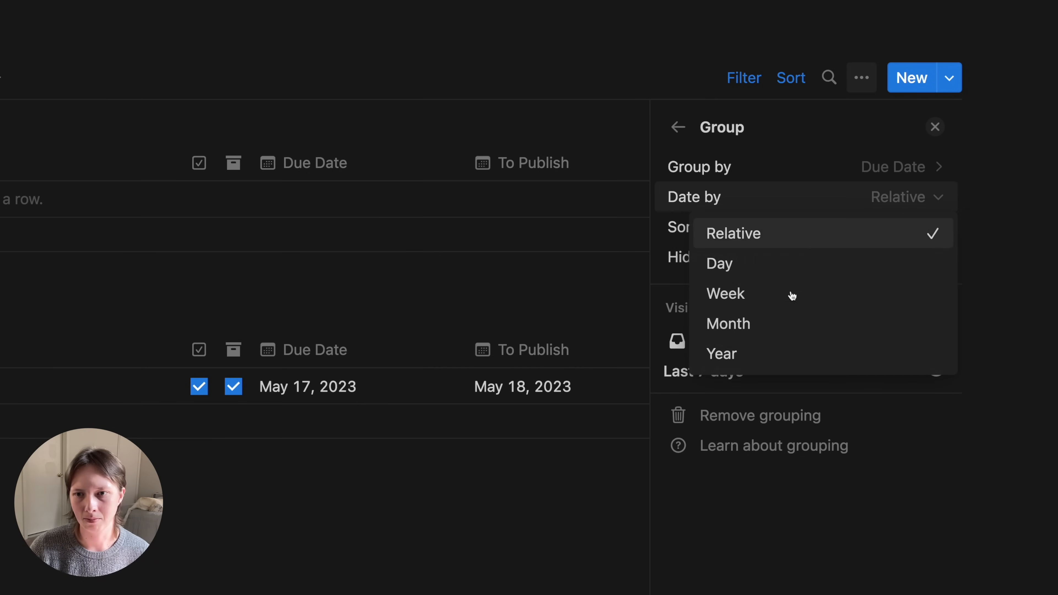
pyautogui.click(776, 330)
pyautogui.click(929, 259)
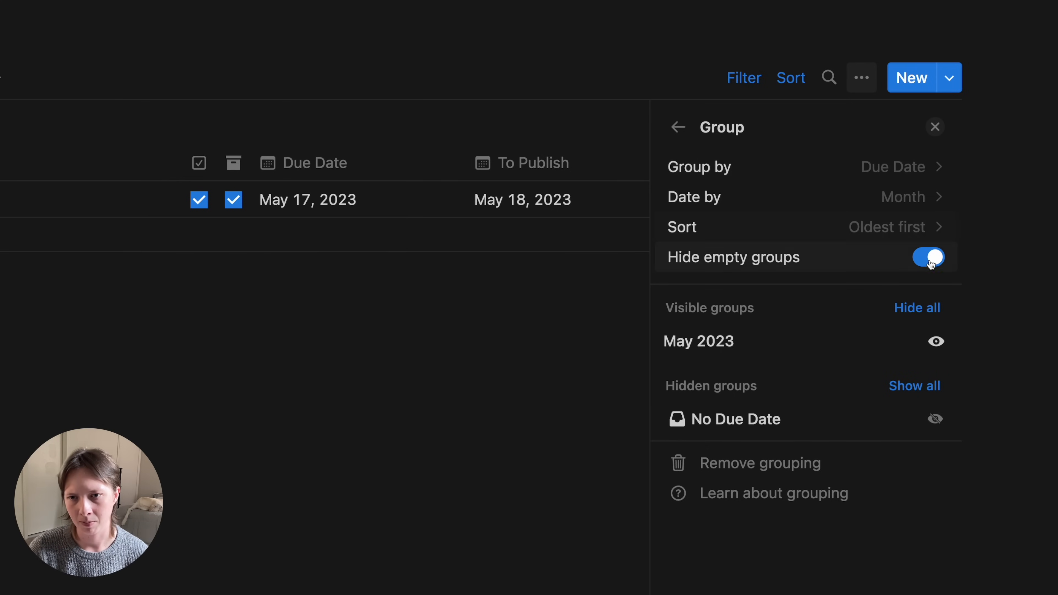
pyautogui.click(935, 127)
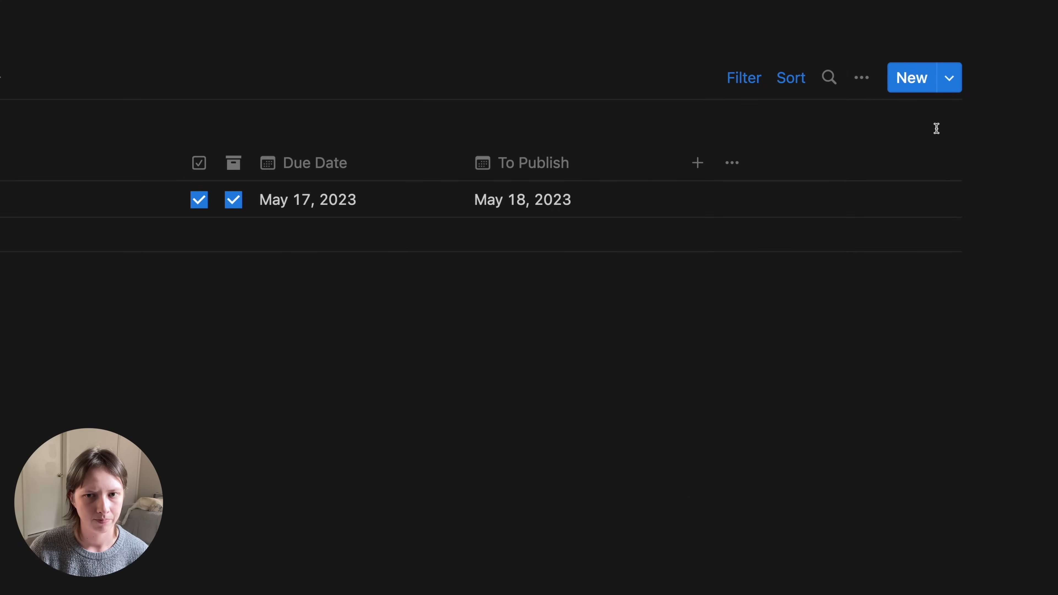
pyautogui.click(48, 112)
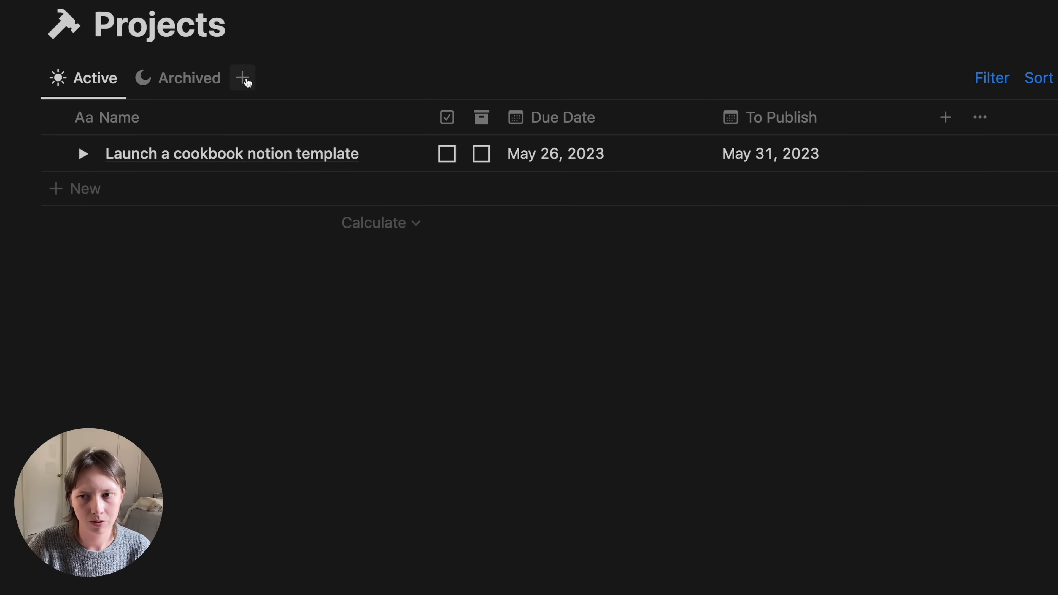
# - Create a calendar view named 'Due Dates' in the Projects database
pyautogui.click(245, 82)
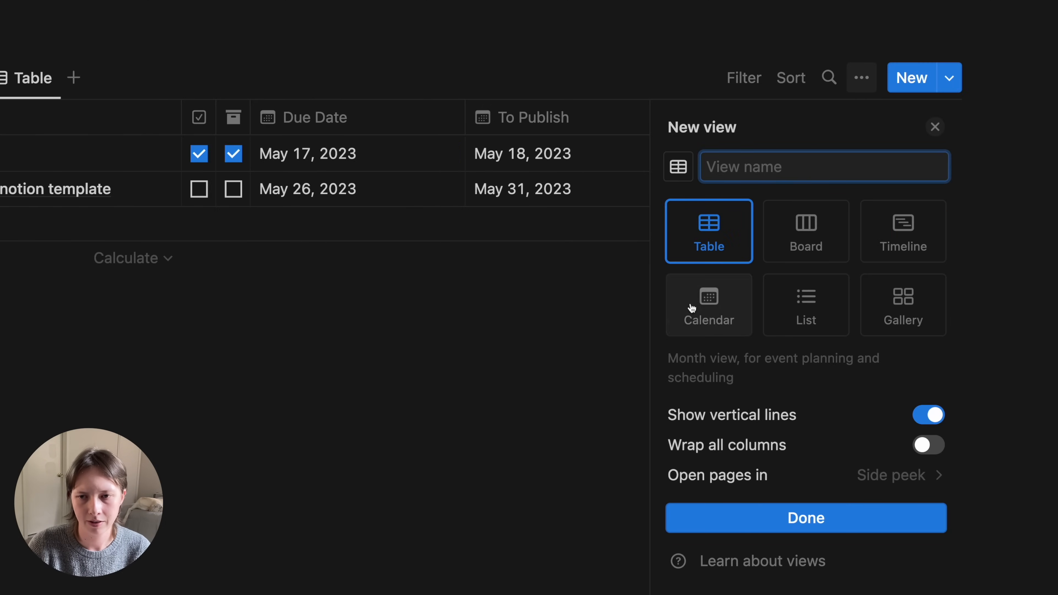
pyautogui.click(704, 306)
pyautogui.write('Due Dates')
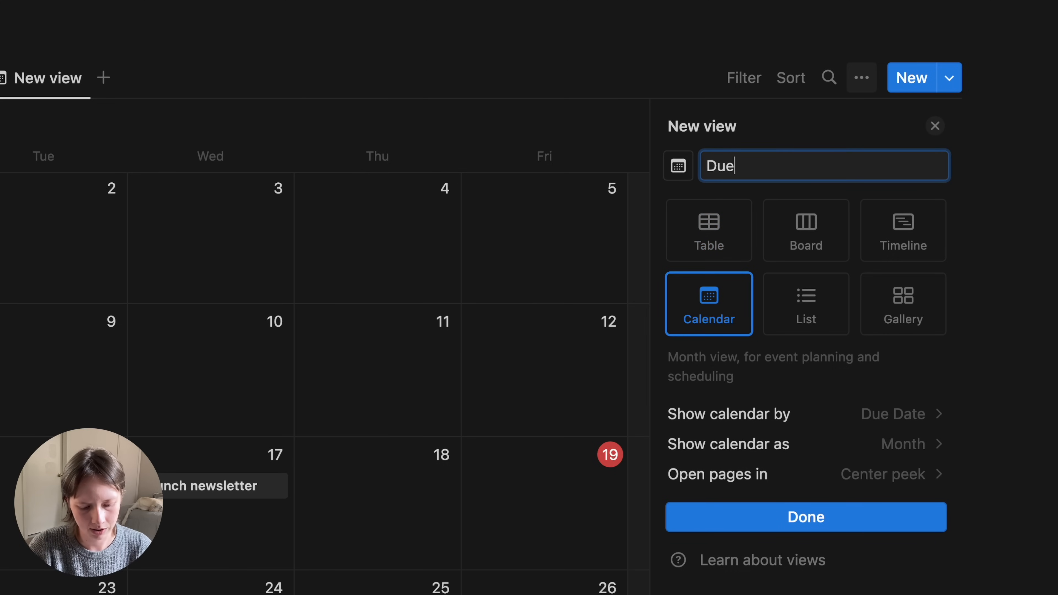
pyautogui.press('Return')
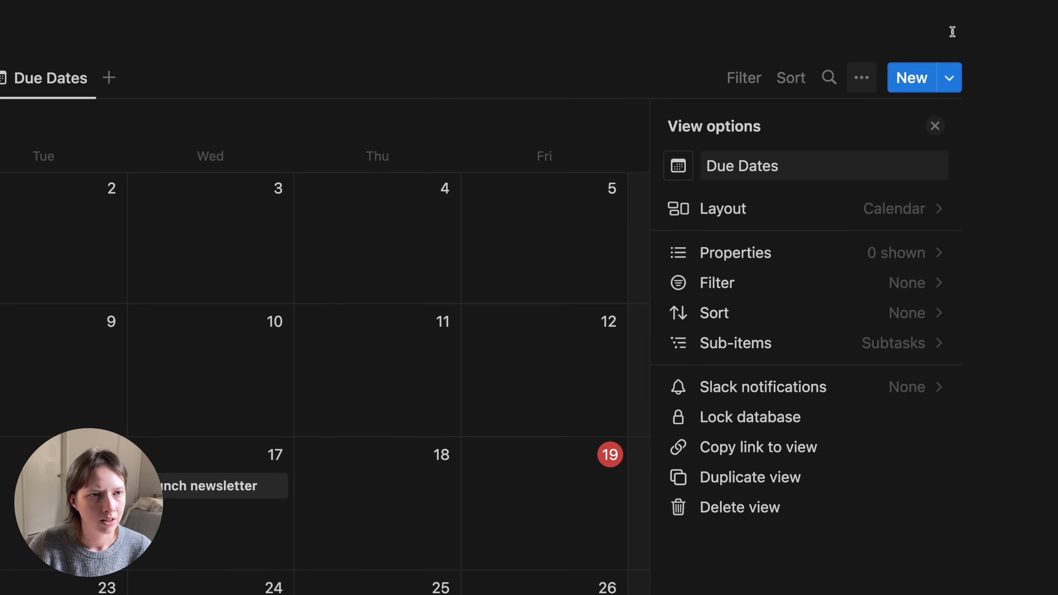
# - Show the Done checkbox on calendar cards and sort by Due Date
pyautogui.click(812, 260)
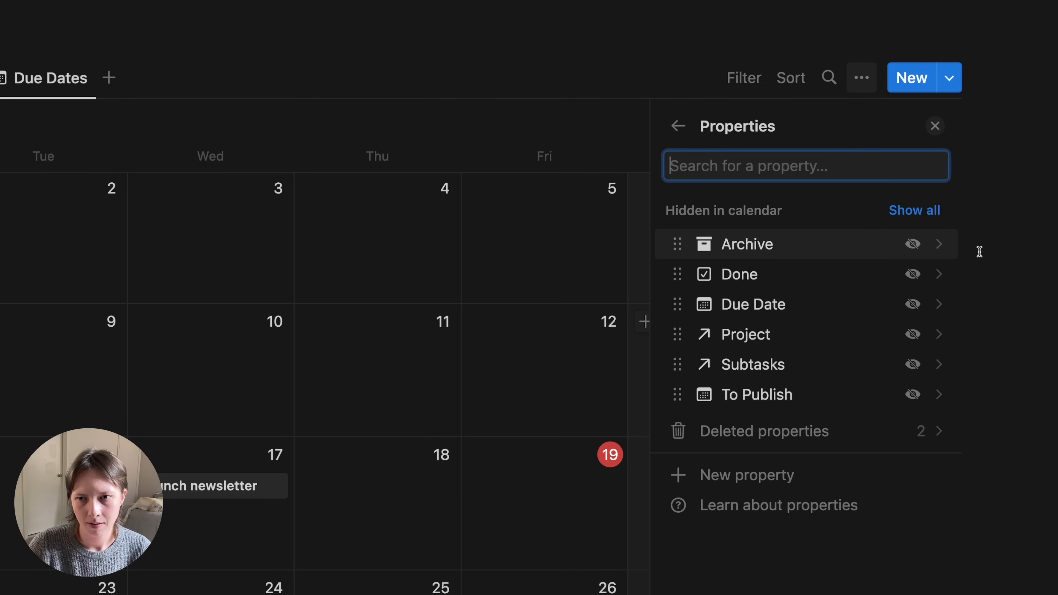
pyautogui.click(913, 274)
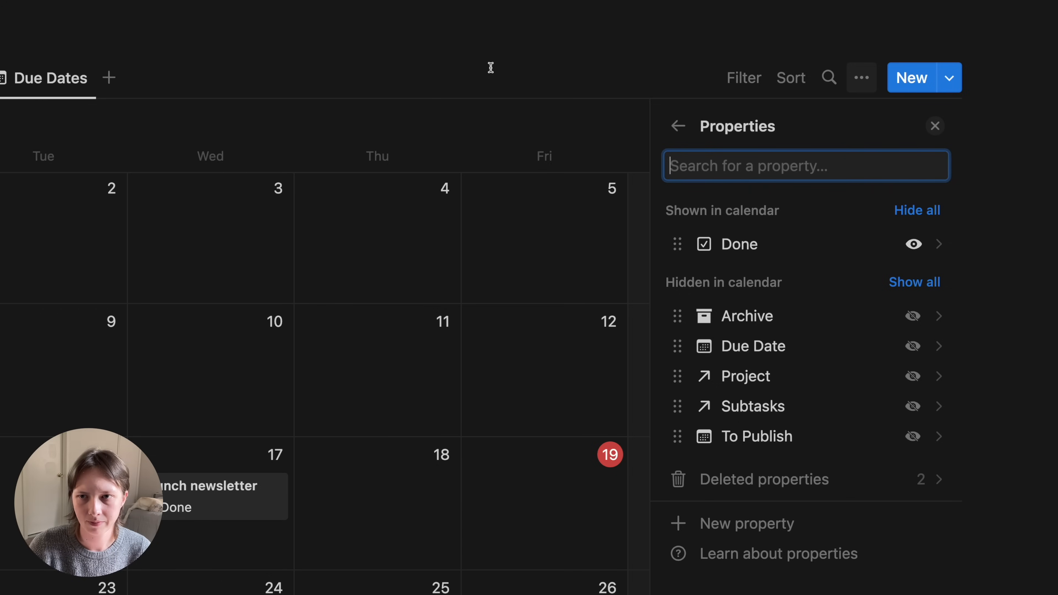
pyautogui.click(790, 79)
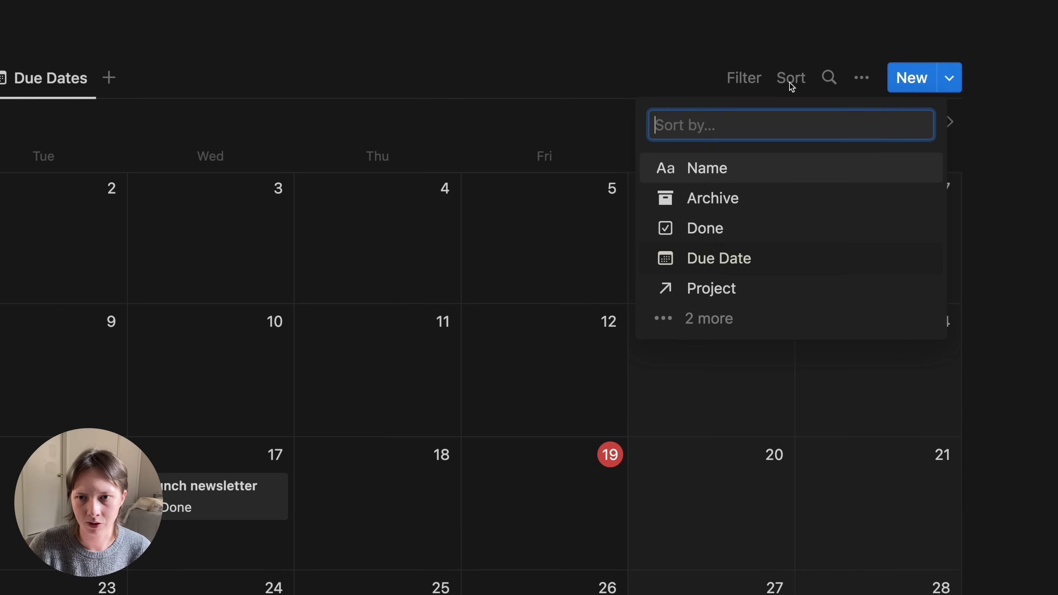
pyautogui.click(710, 261)
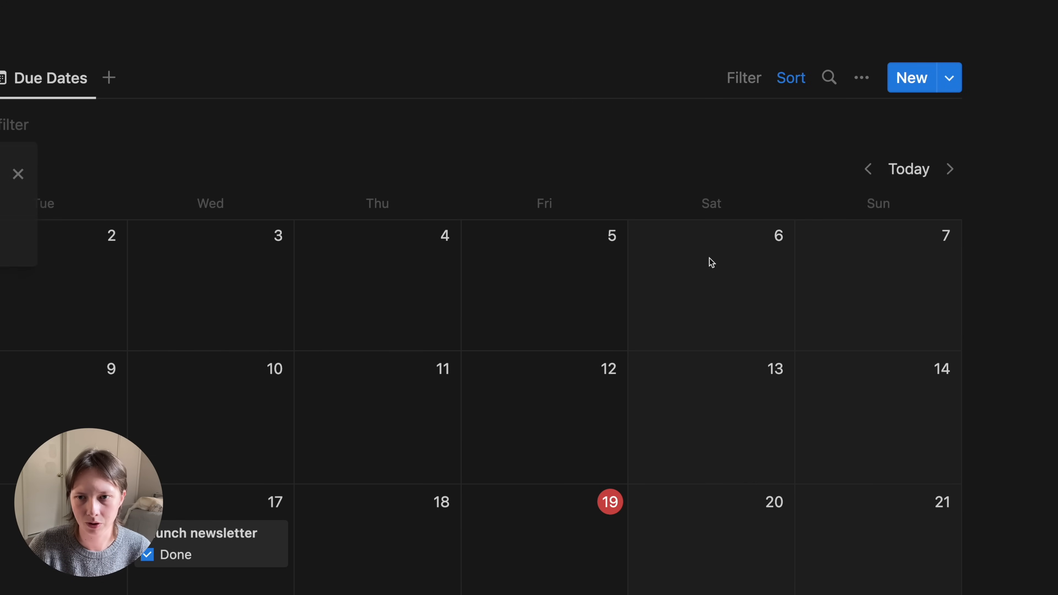
pyautogui.click(744, 83)
pyautogui.scroll(-5, 645, 375)
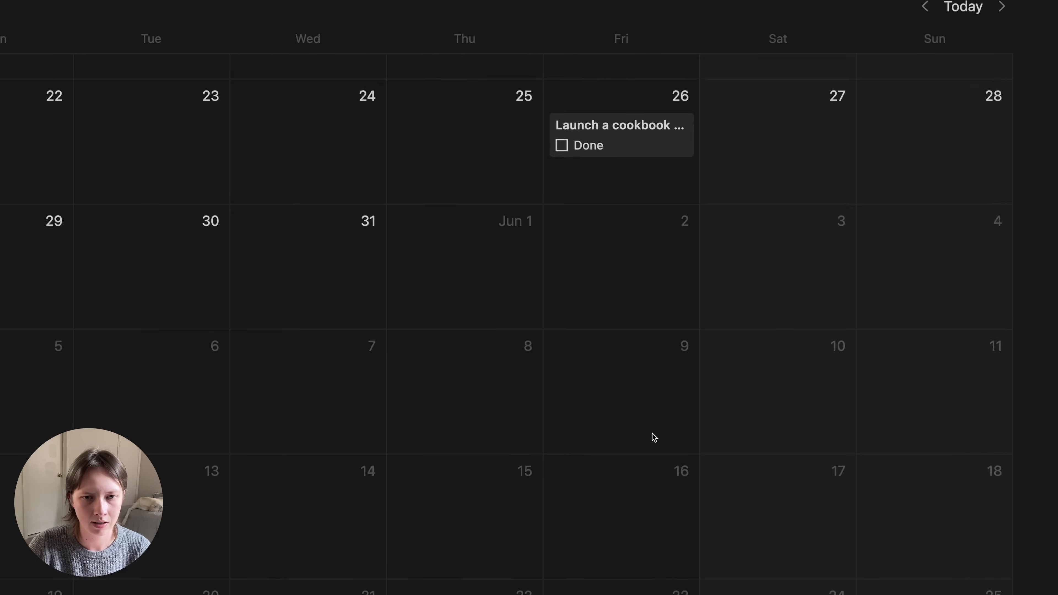
pyautogui.scroll(5, 652, 434)
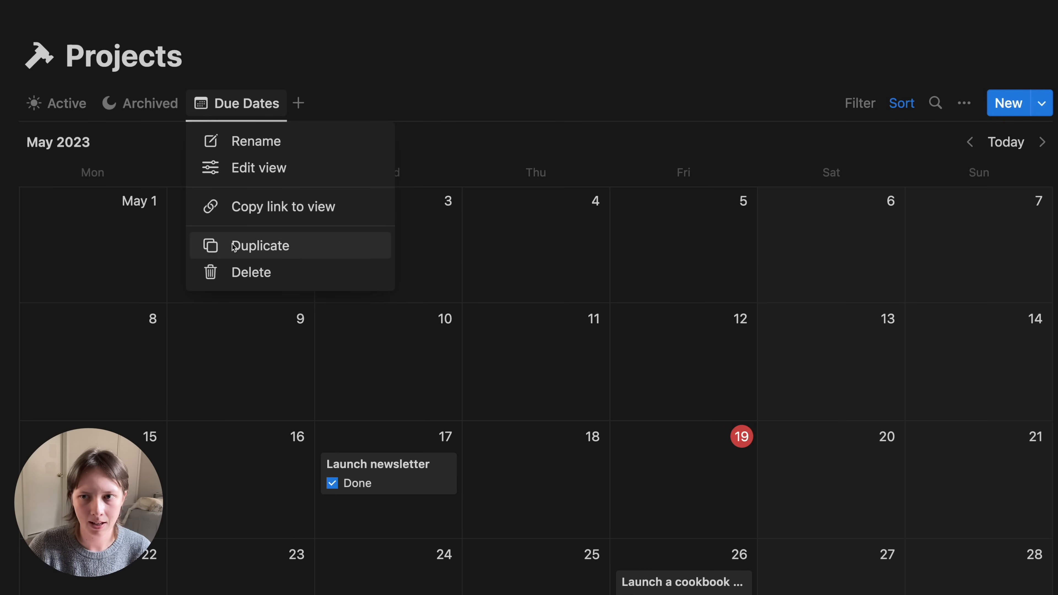
# - Duplicate the calendar as 'To Publish', plot it by the To Publish date, then return to Active
pyautogui.click(234, 246)
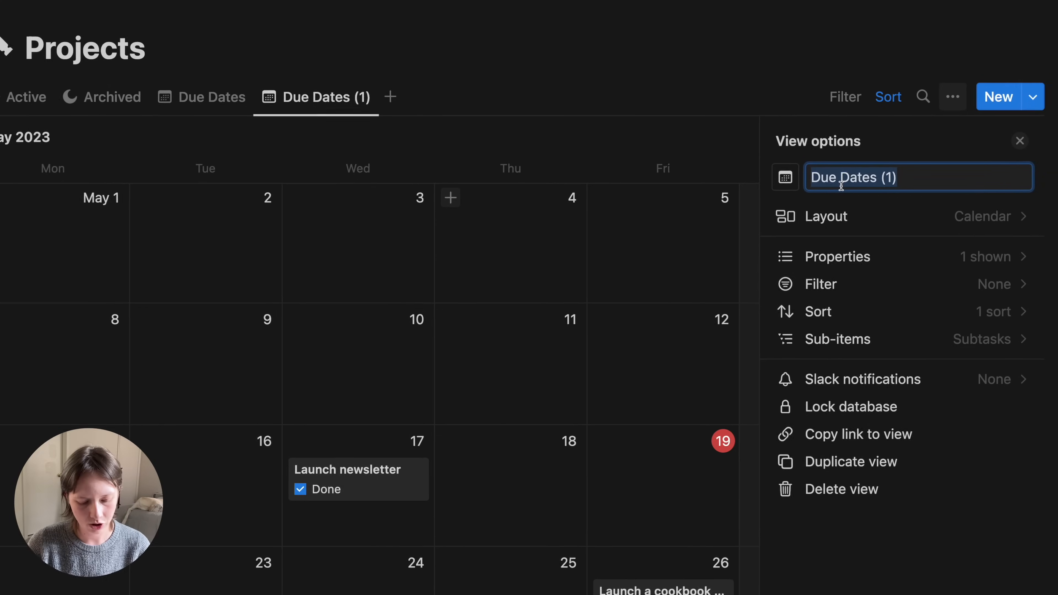
pyautogui.write('To Publish')
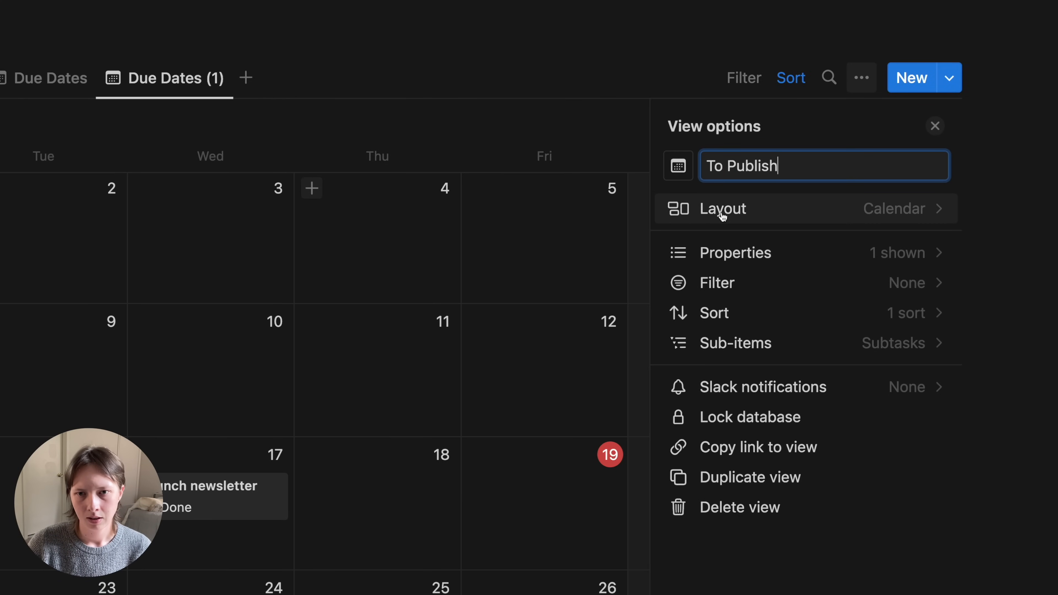
pyautogui.click(736, 213)
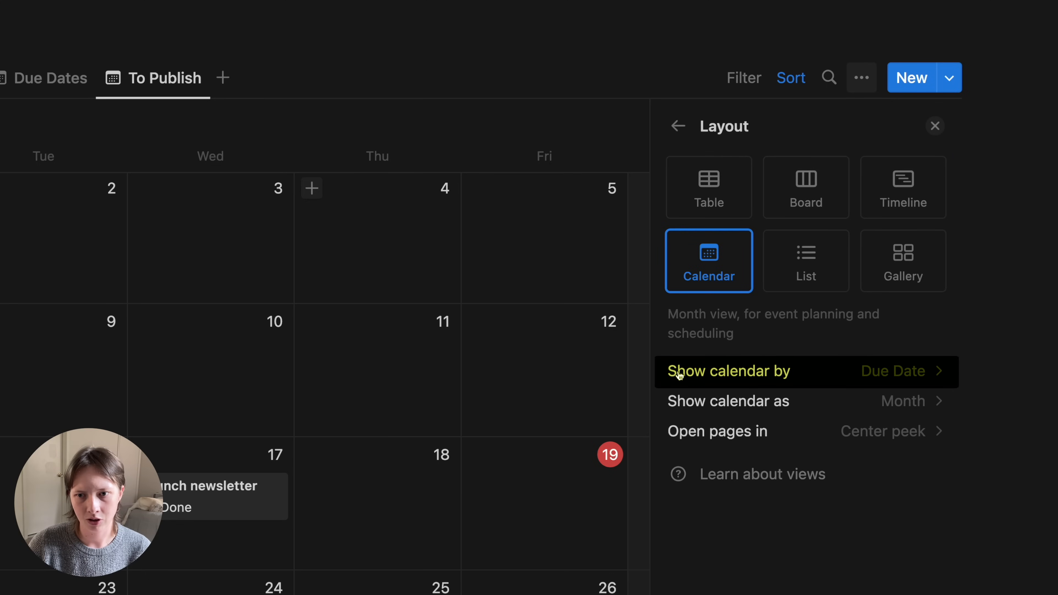
pyautogui.click(872, 371)
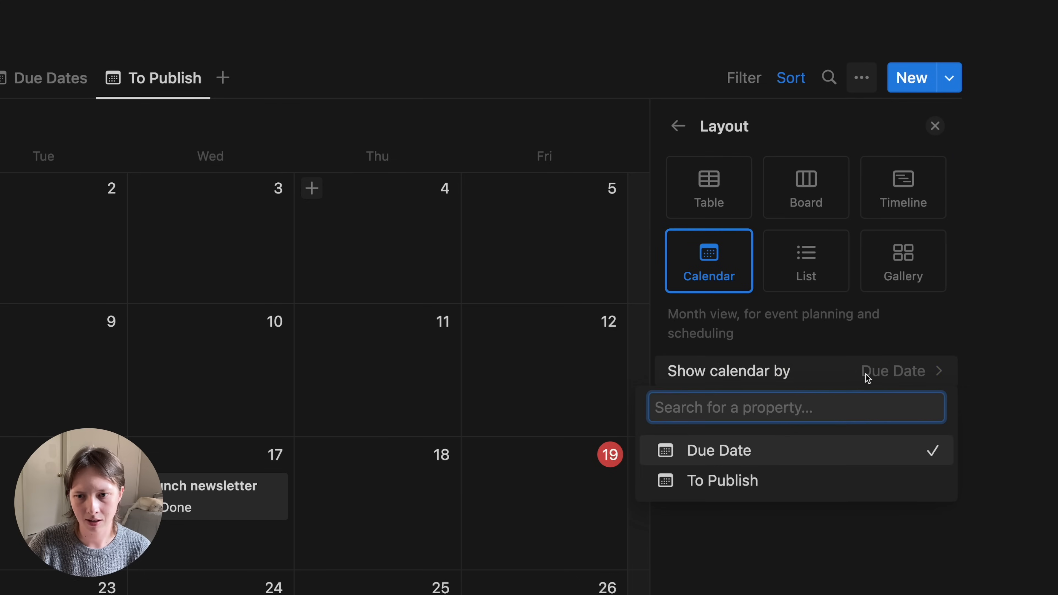
pyautogui.click(724, 483)
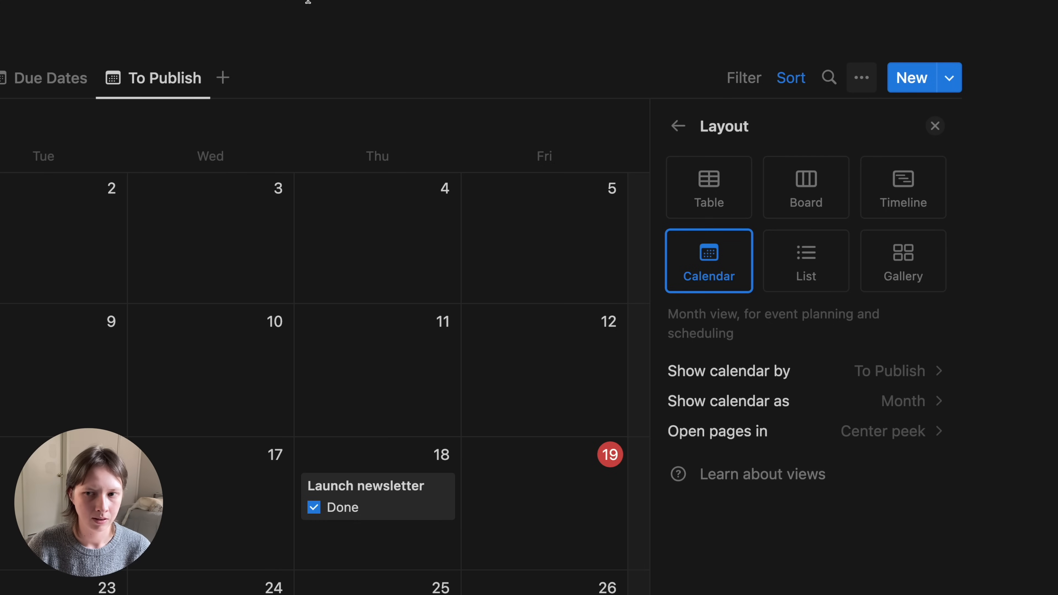
pyautogui.click(738, 86)
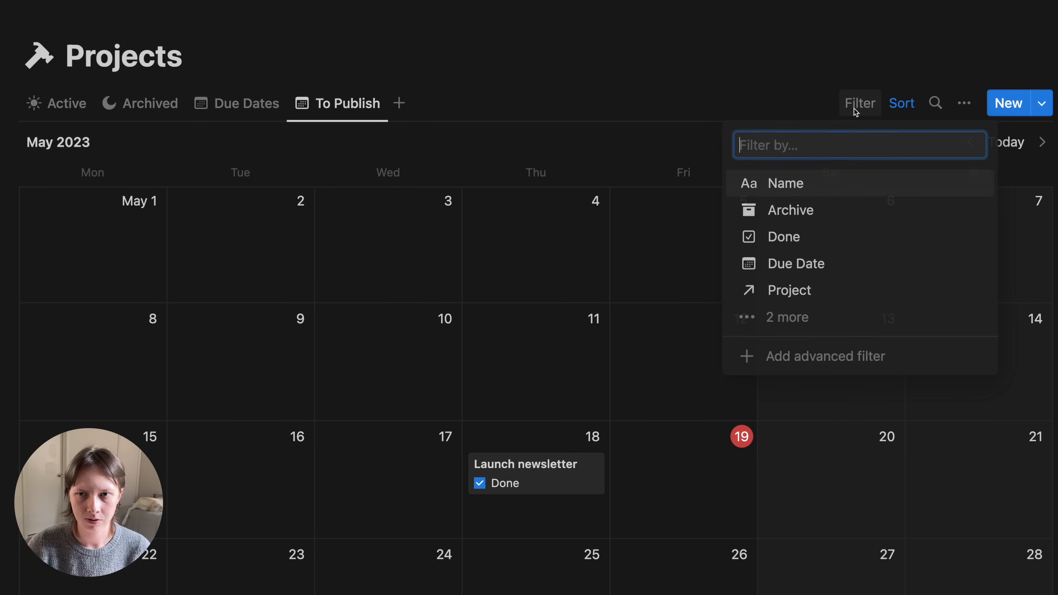
pyautogui.click(784, 71)
pyautogui.scroll(-7, 784, 71)
pyautogui.scroll(3, 785, 72)
pyautogui.scroll(5, 785, 73)
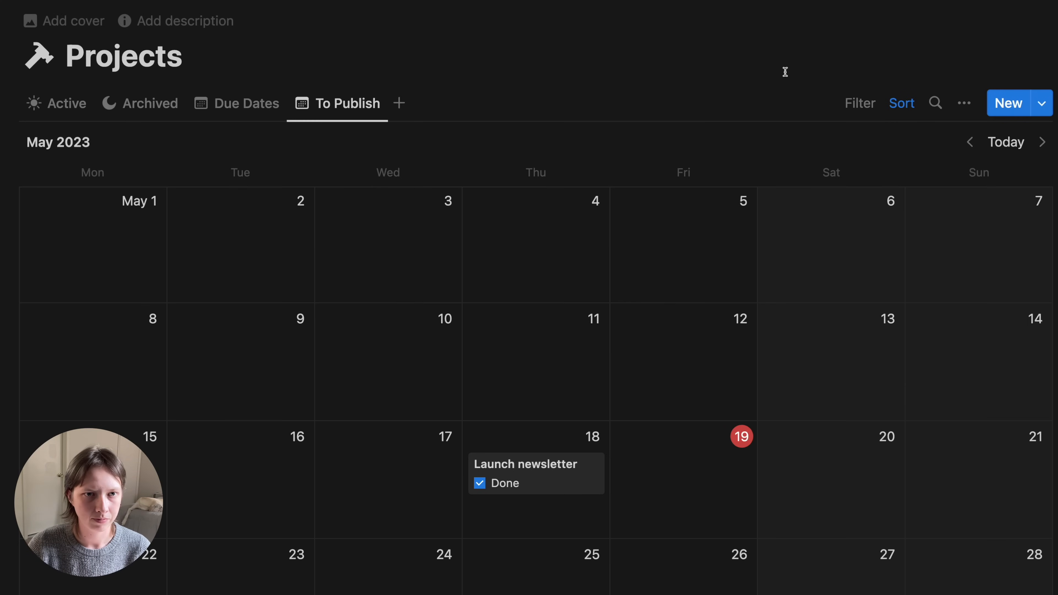
pyautogui.click(33, 104)
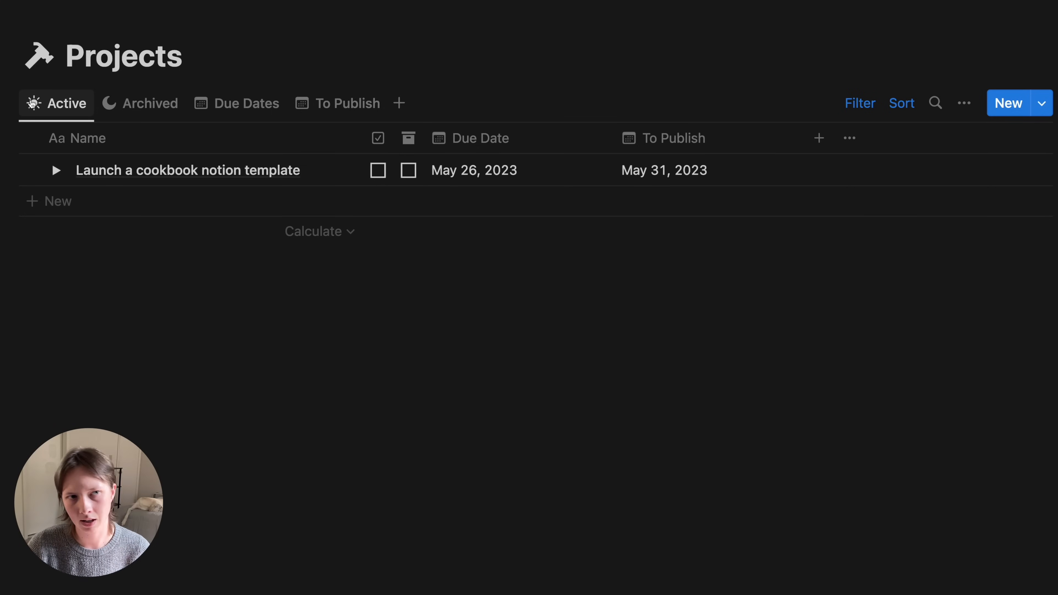
# - Open the Capture note 'How to make a cookbook' full page and reveal its hidden Attachments property
pyautogui.click(226, 2)
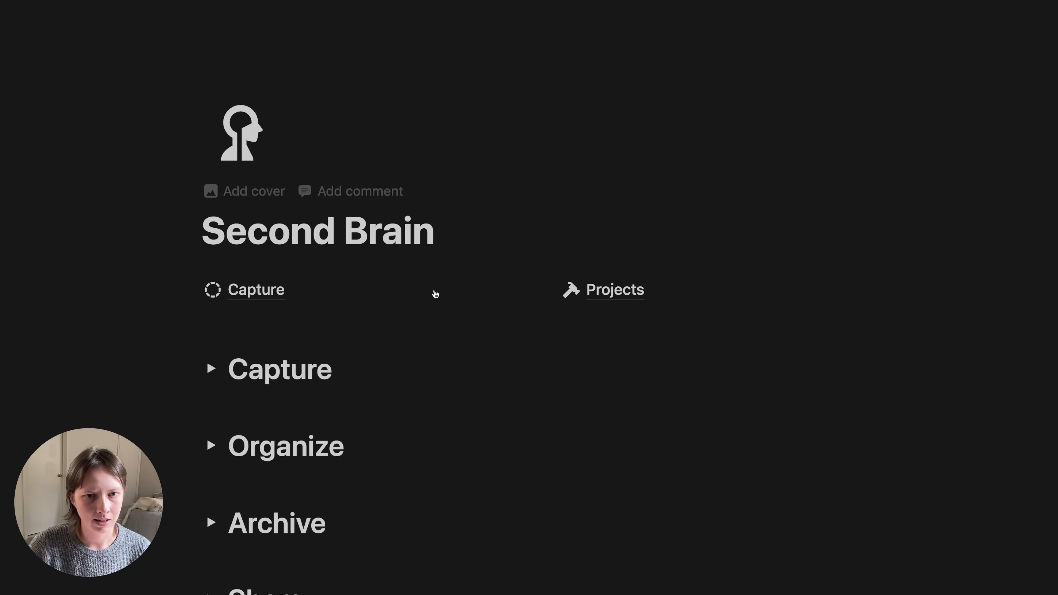
pyautogui.click(250, 290)
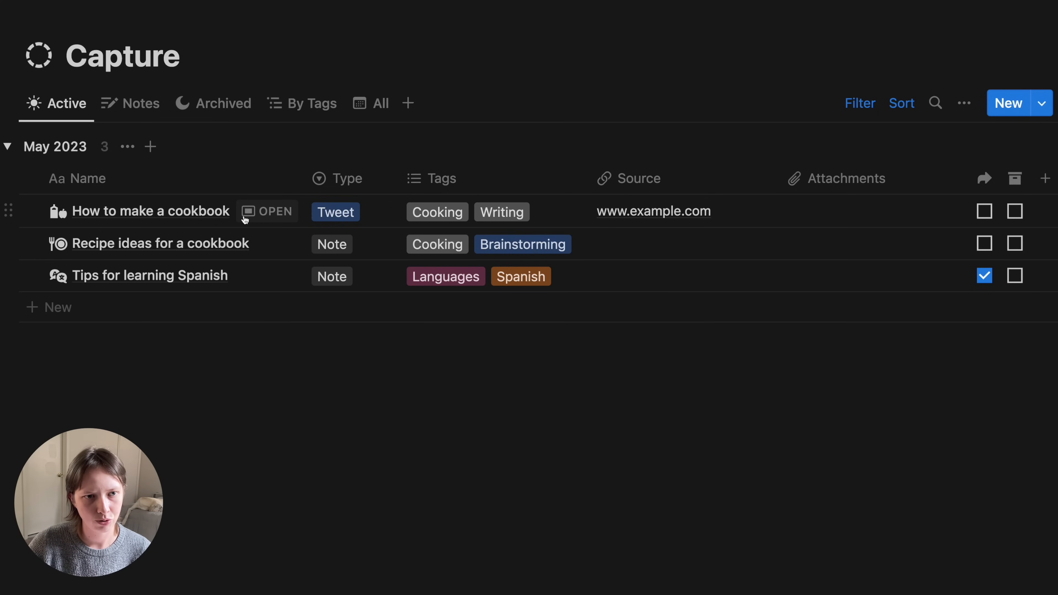
pyautogui.click(245, 218)
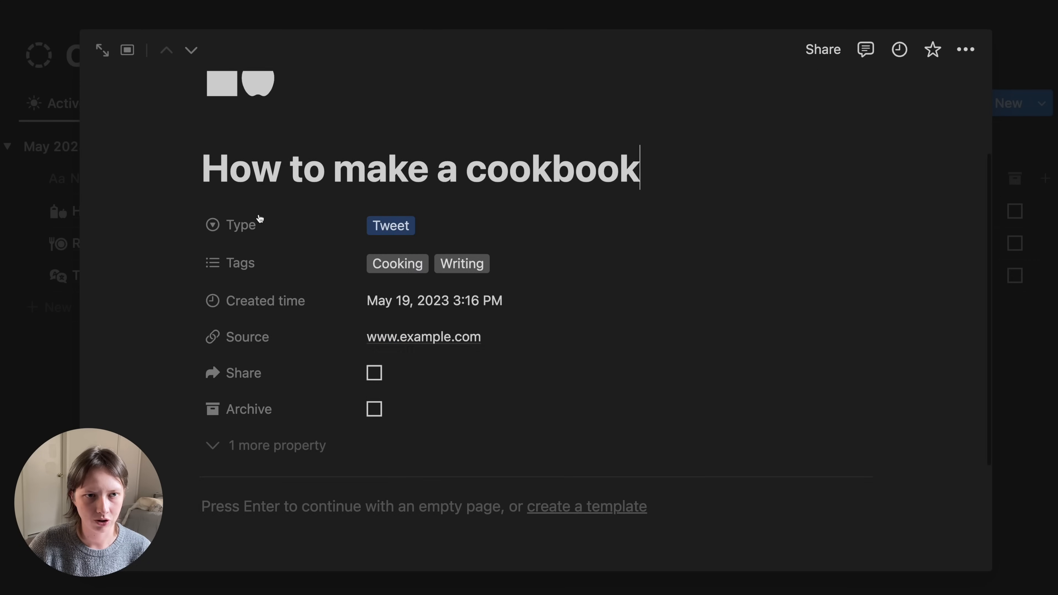
pyautogui.scroll(-1, 259, 219)
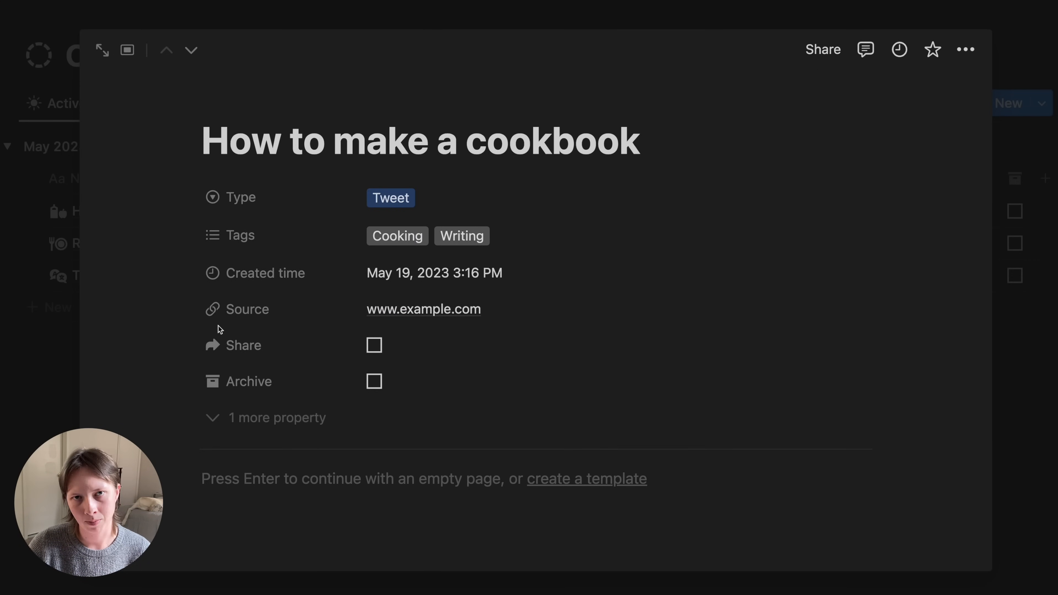
pyautogui.click(99, 55)
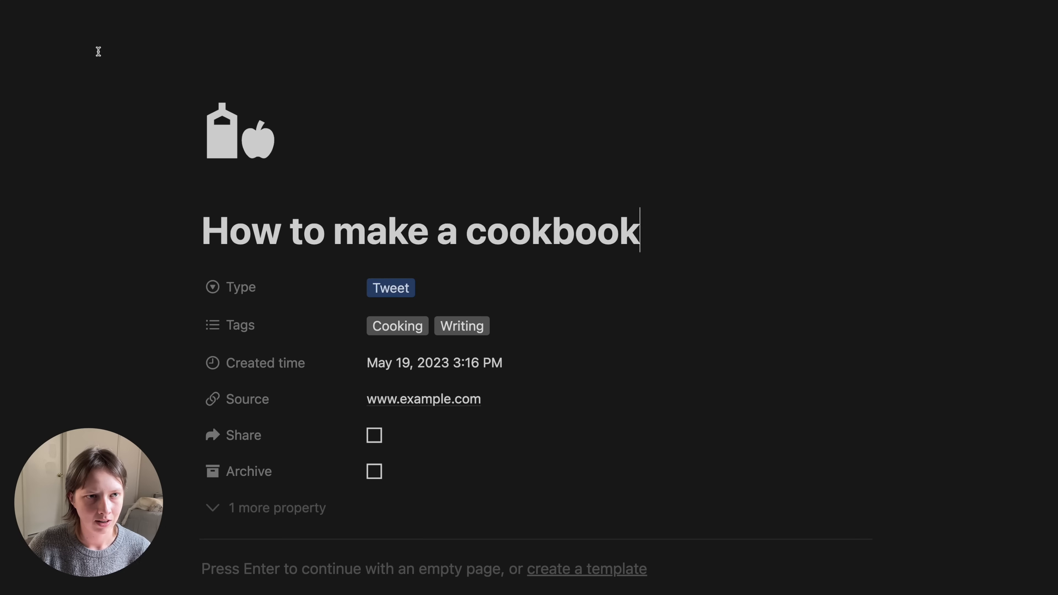
pyautogui.scroll(-2, 106, 276)
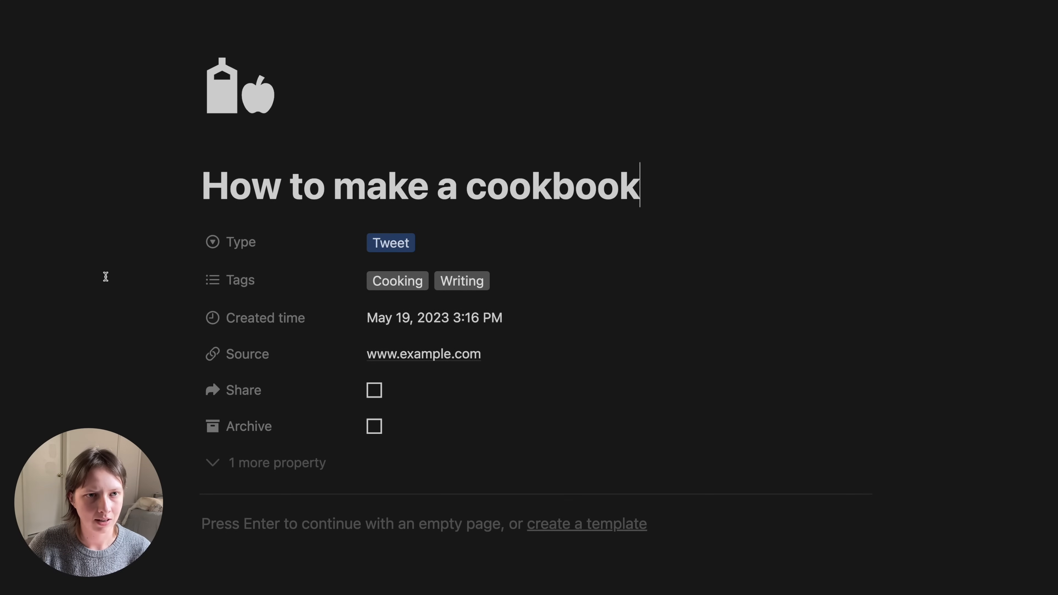
pyautogui.scroll(-5, 106, 277)
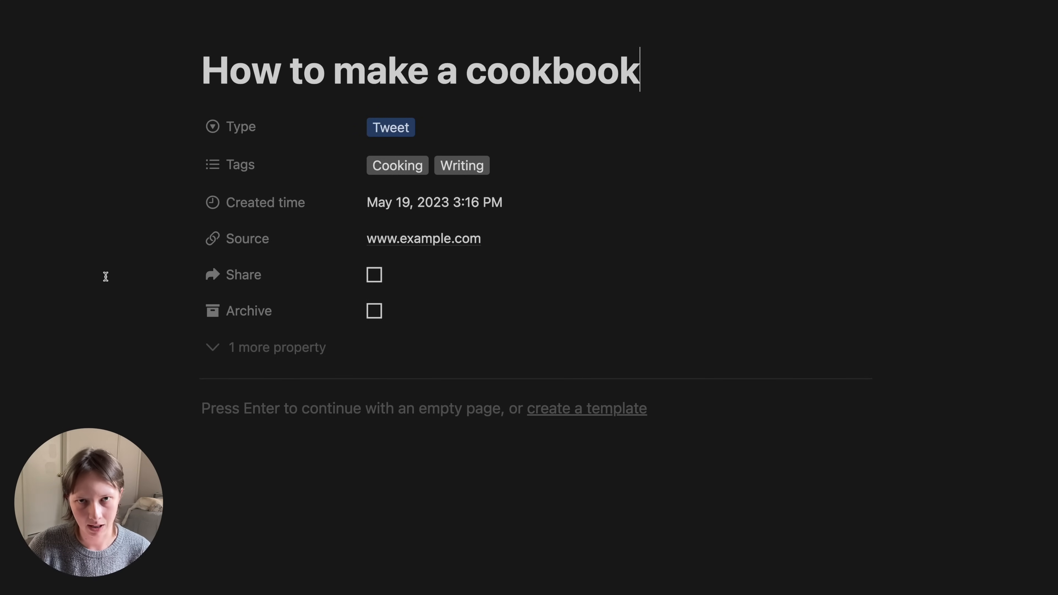
pyautogui.click(230, 347)
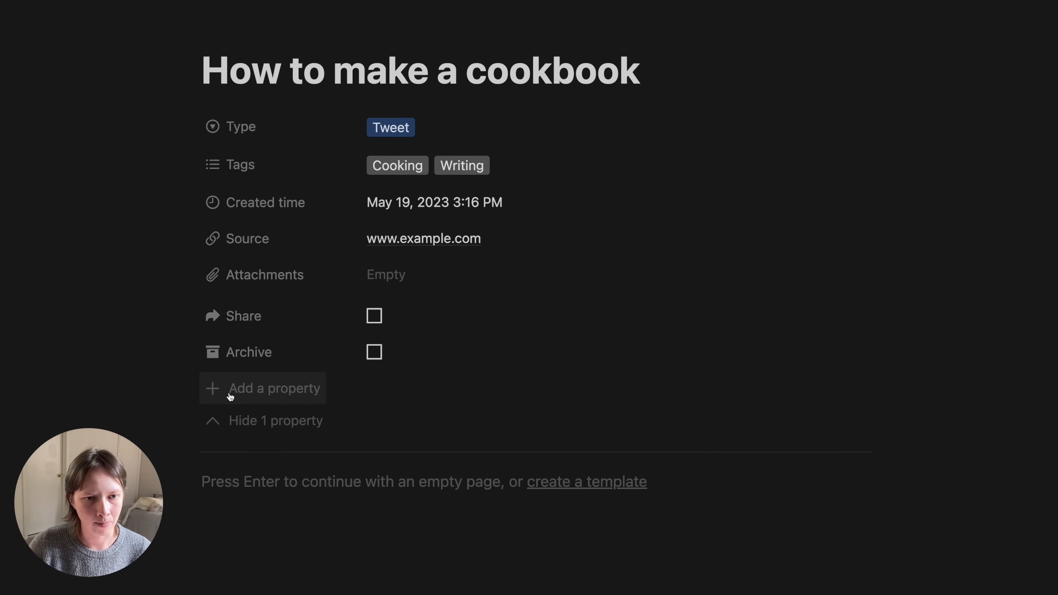
# - Add a Projects relation to Capture, shown on Projects as 'fromCapture'
pyautogui.click(289, 395)
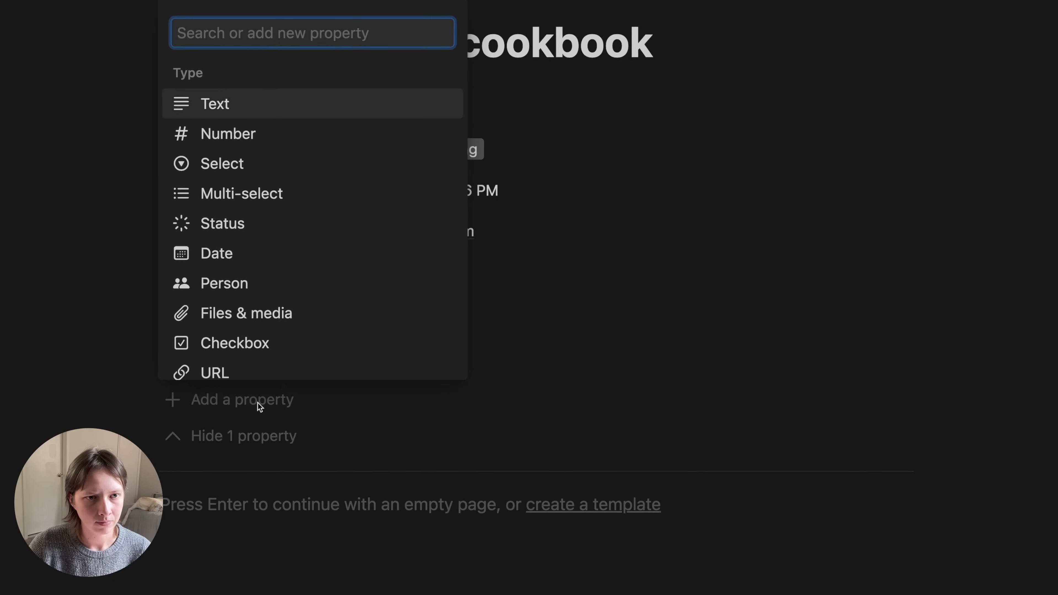
pyautogui.scroll(-4, 260, 216)
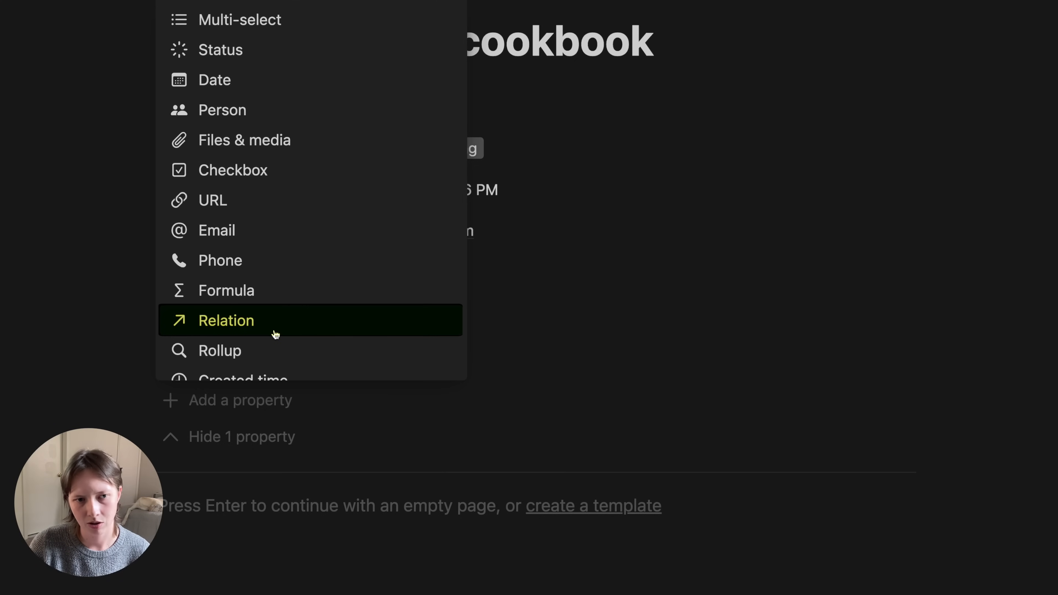
pyautogui.click(231, 328)
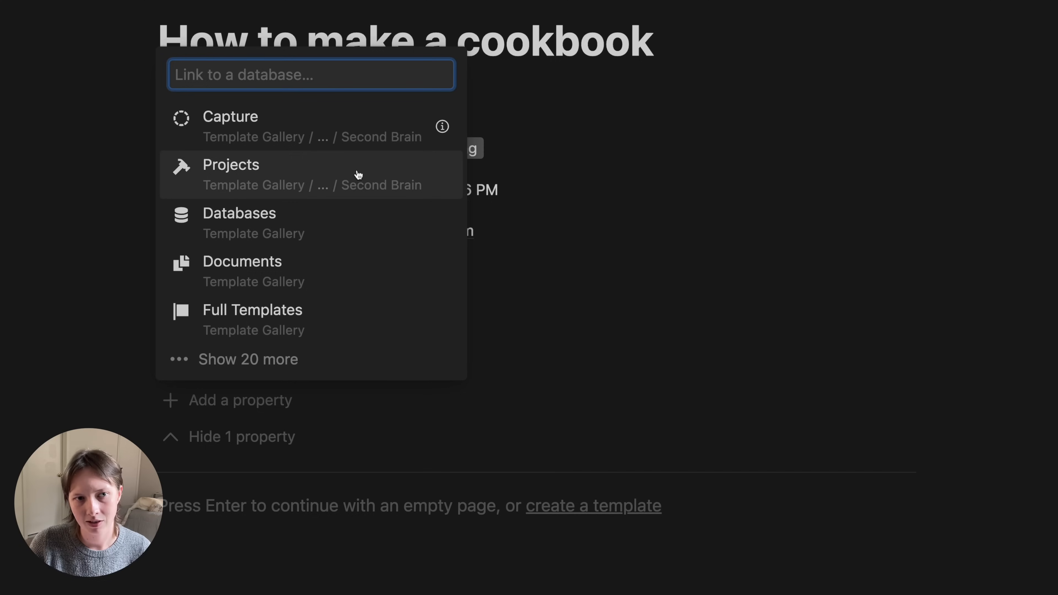
pyautogui.click(285, 177)
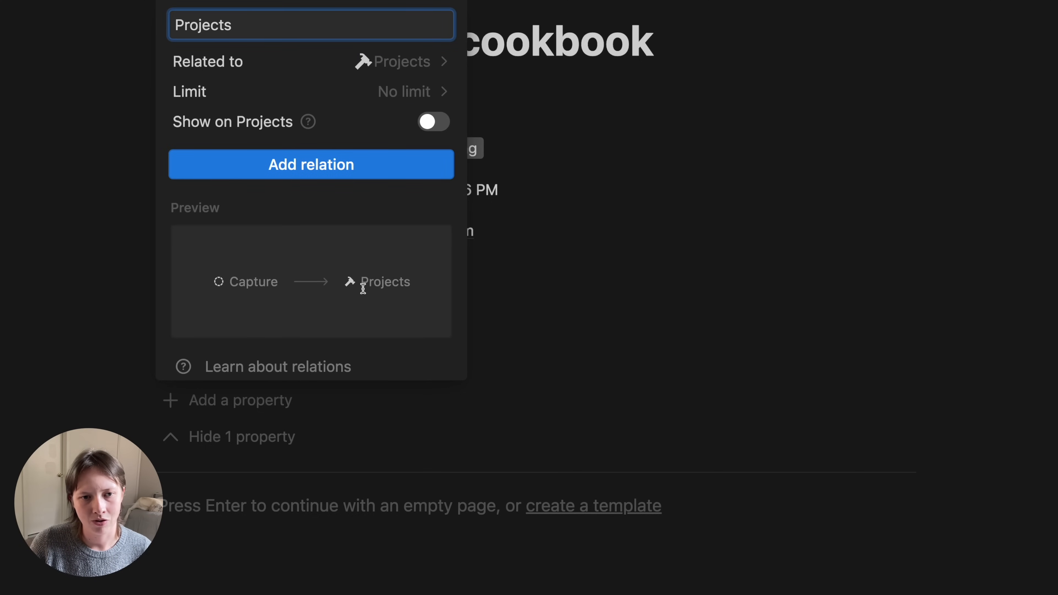
pyautogui.click(431, 130)
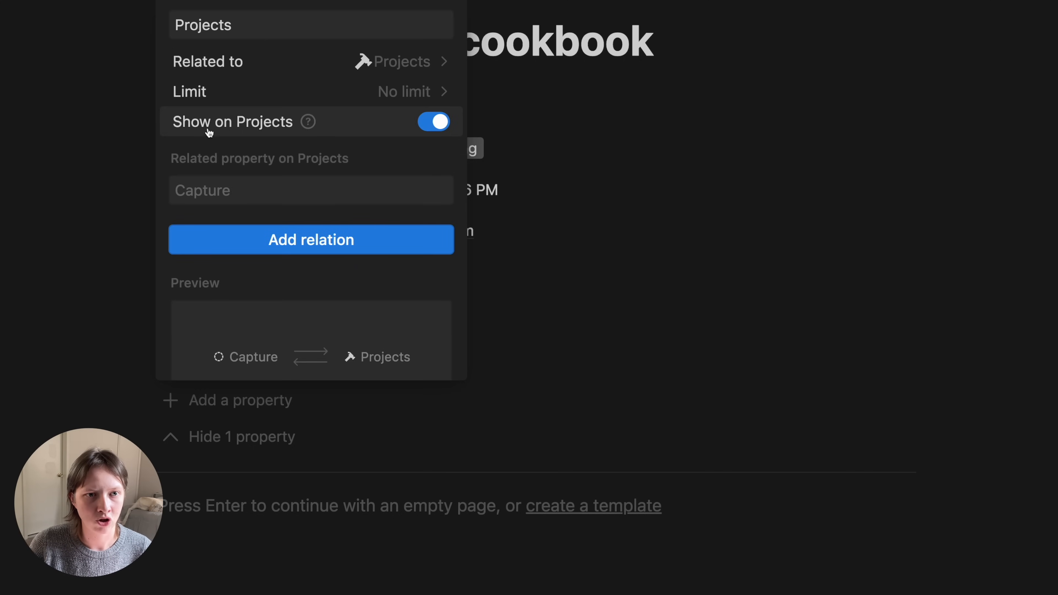
pyautogui.scroll(-3, 389, 319)
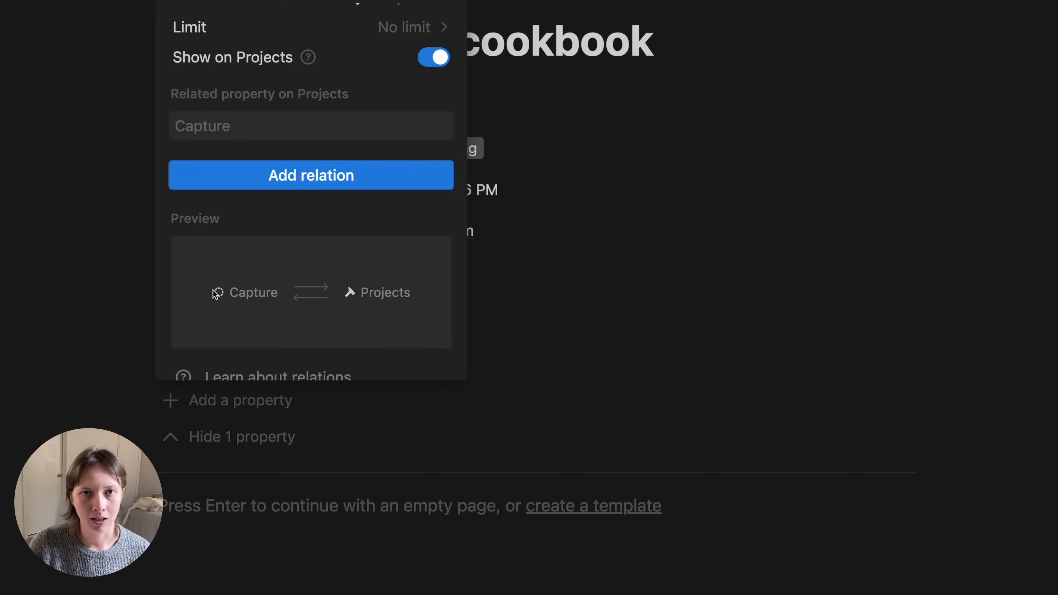
pyautogui.scroll(3, 215, 294)
pyautogui.click(201, 195)
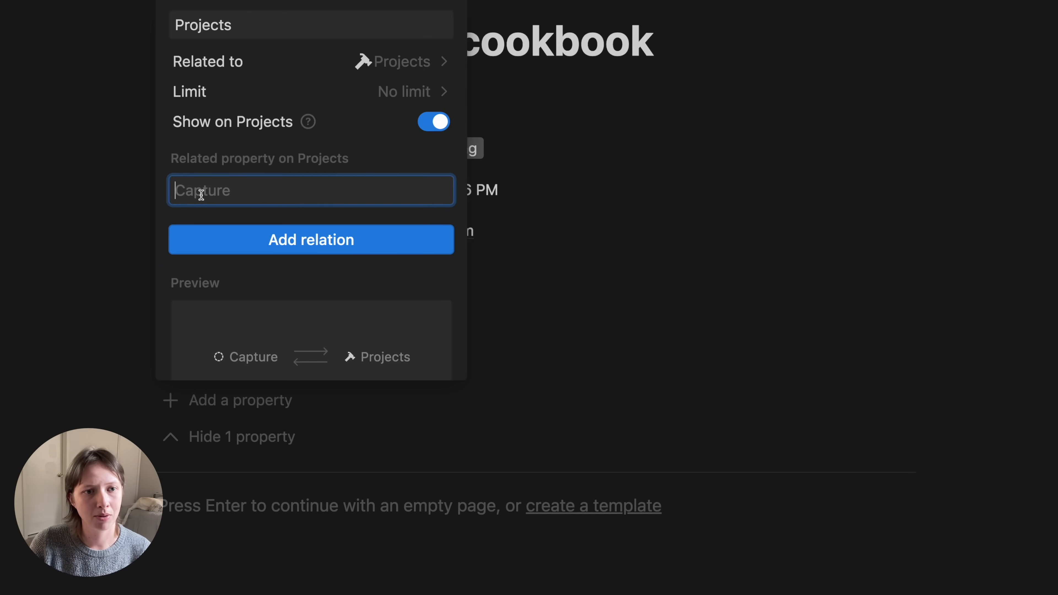
pyautogui.write('fromCap')
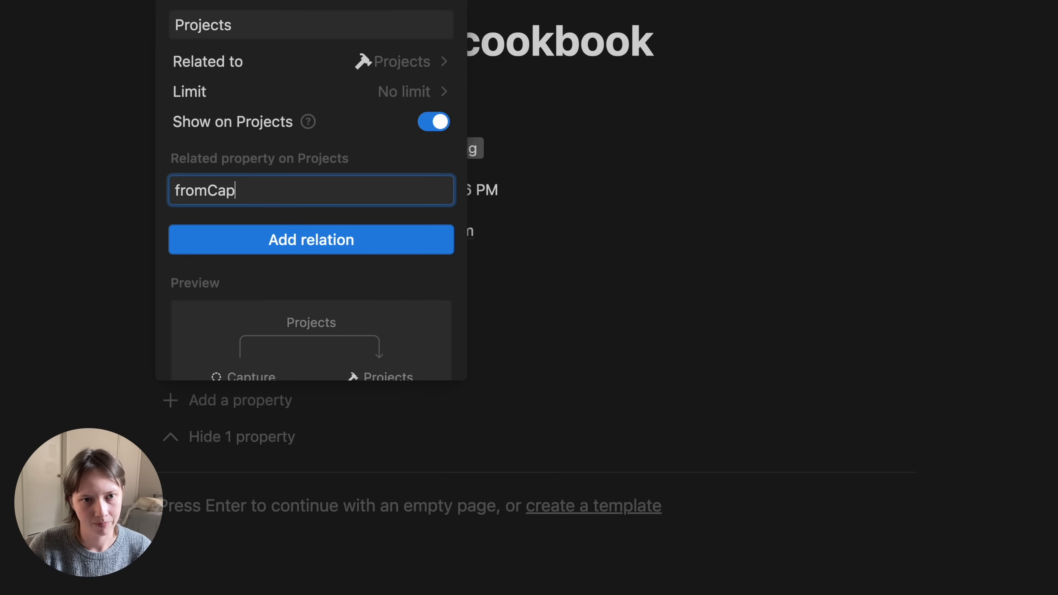
pyautogui.write('ture')
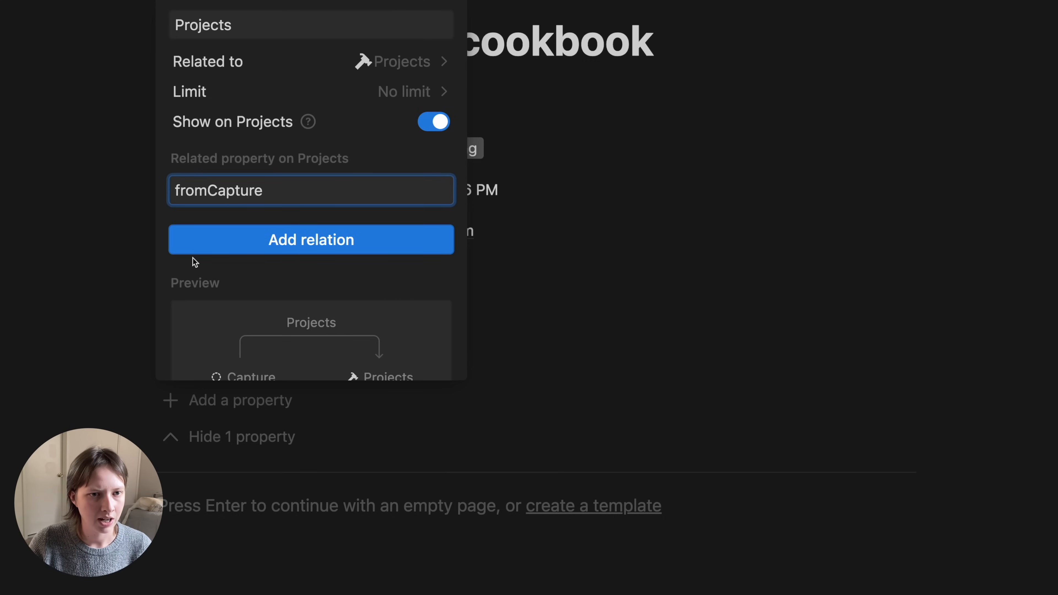
pyautogui.click(234, 249)
pyautogui.click(290, 414)
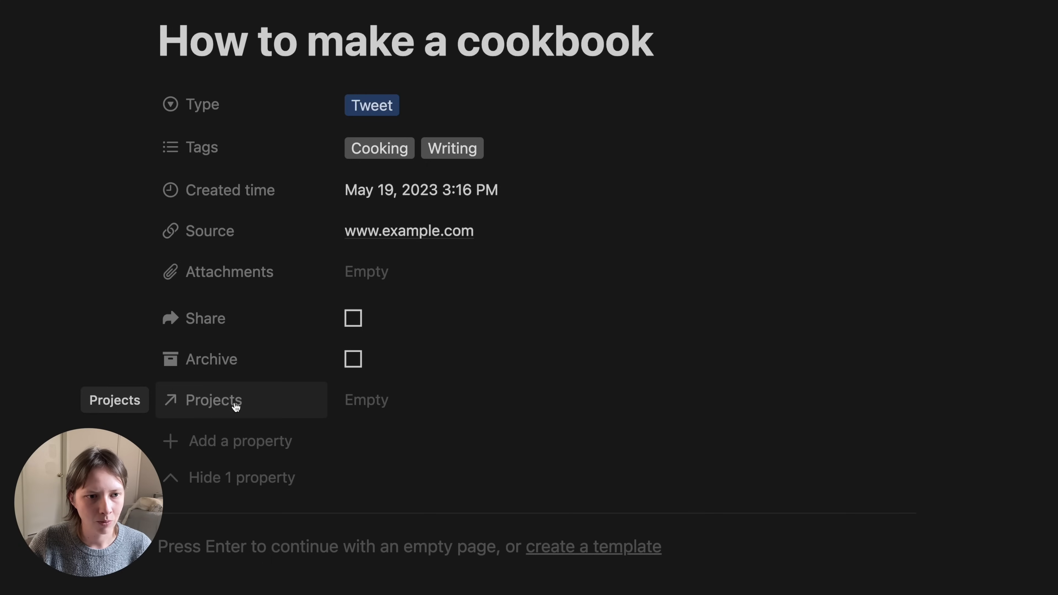
# - Link the cookbook note to the 'Launch a cookbook notion template' project and tuck Attachments away again
pyautogui.click(383, 402)
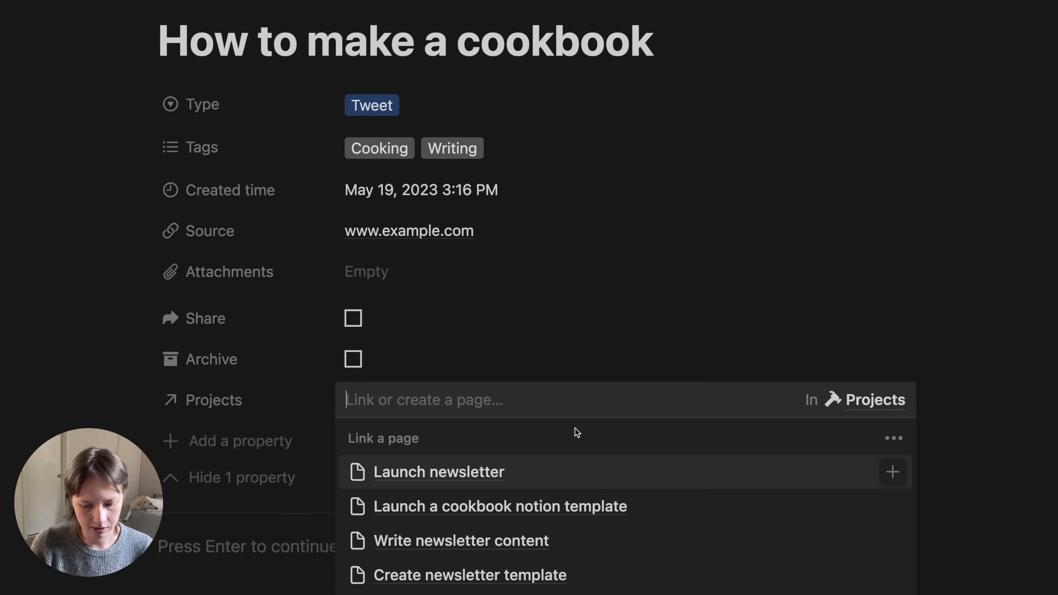
pyautogui.write('Lauch')
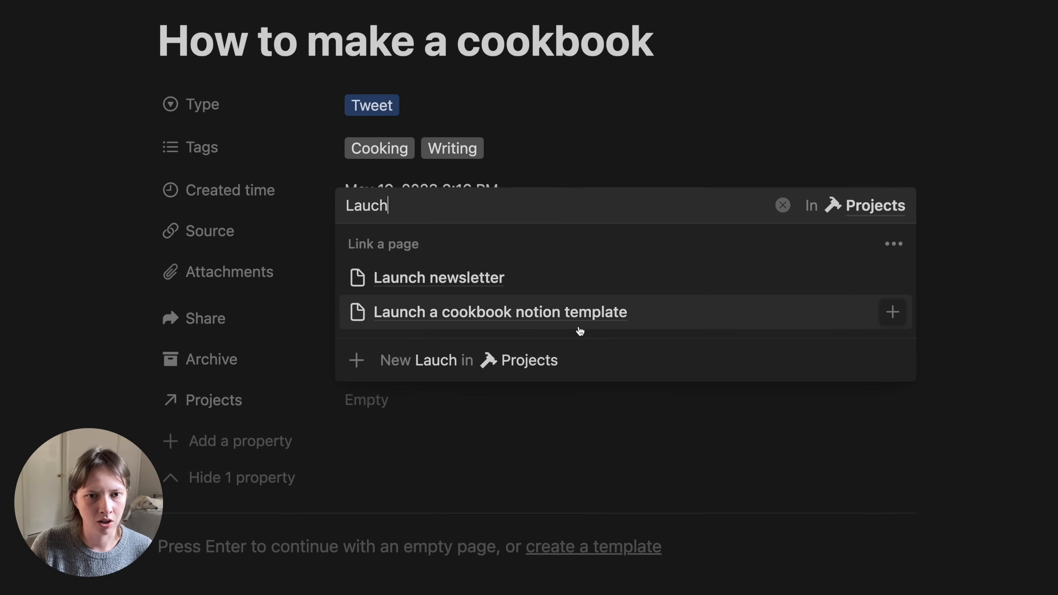
pyautogui.click(443, 317)
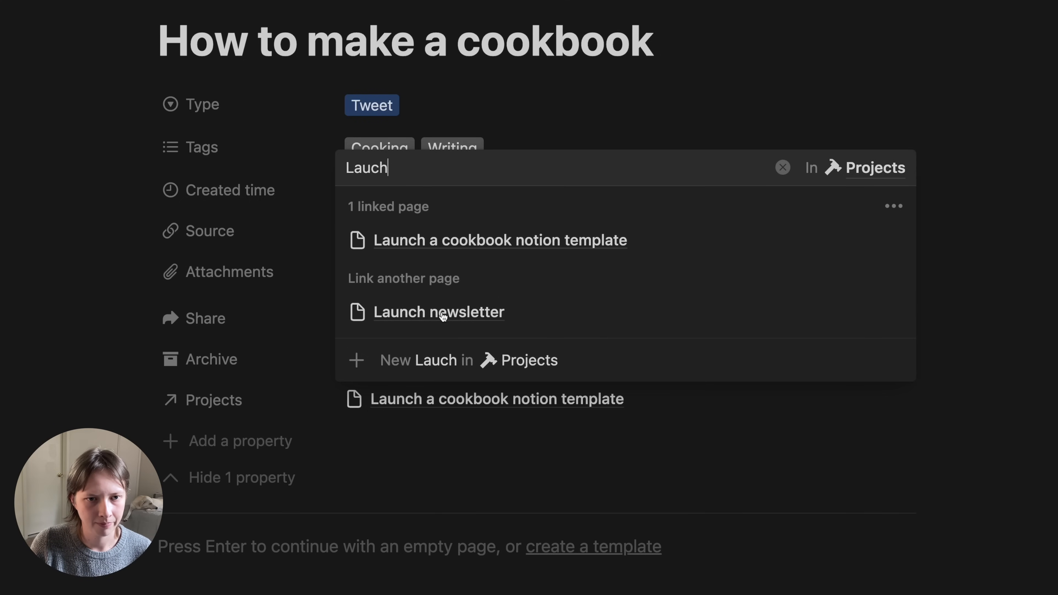
pyautogui.click(108, 392)
pyautogui.click(199, 479)
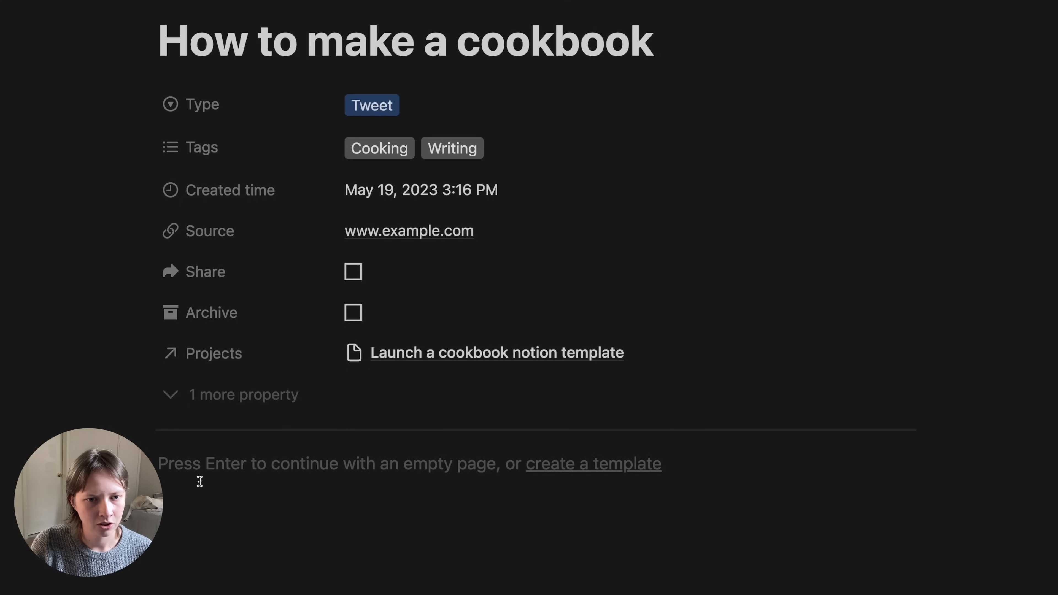
pyautogui.scroll(3, 199, 481)
pyautogui.scroll(-4, 199, 480)
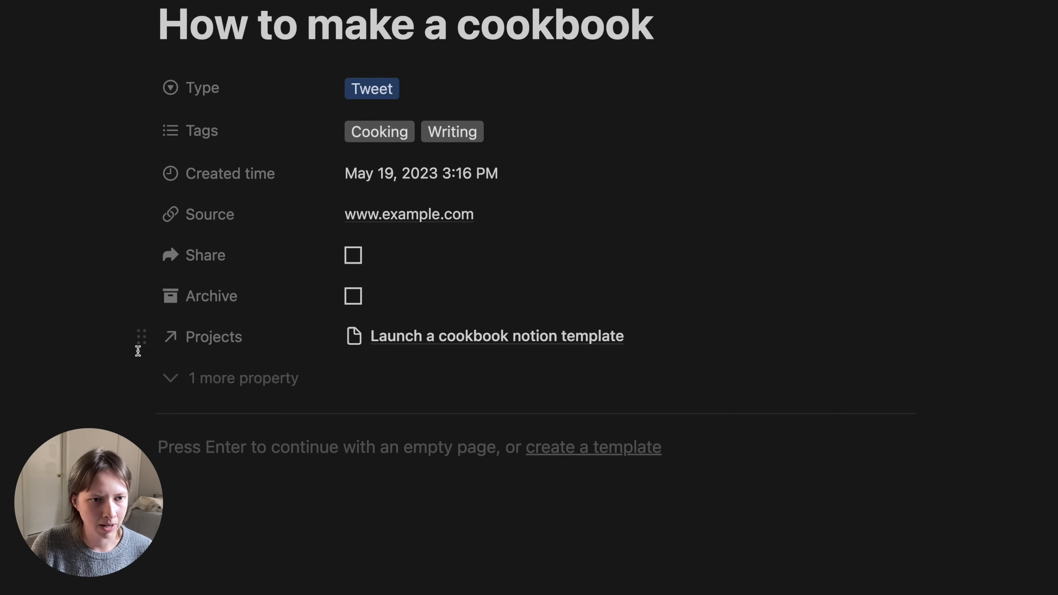
# - Display the Projects relation as a page section showing each project's Due Date
pyautogui.click(140, 338)
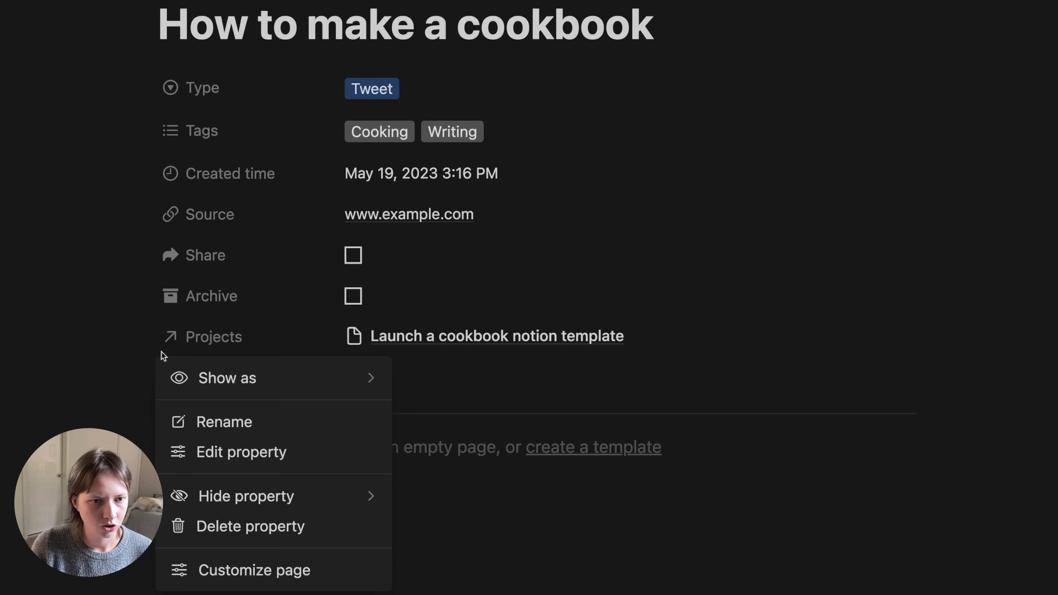
pyautogui.moveTo(208, 378)
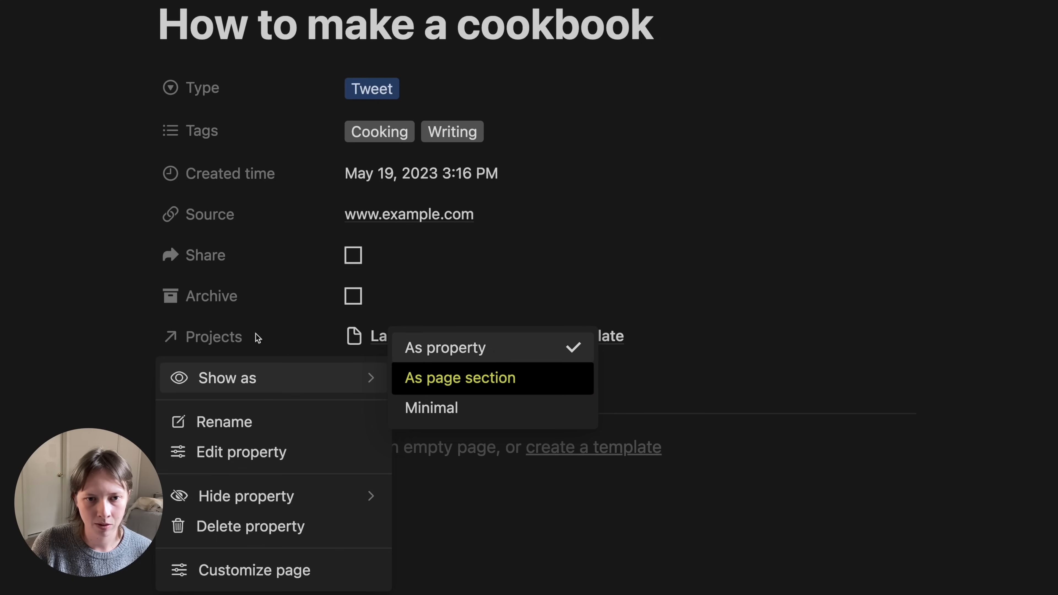
pyautogui.click(499, 386)
pyautogui.scroll(-2, 498, 383)
pyautogui.scroll(3, 498, 383)
pyautogui.scroll(-2, 498, 382)
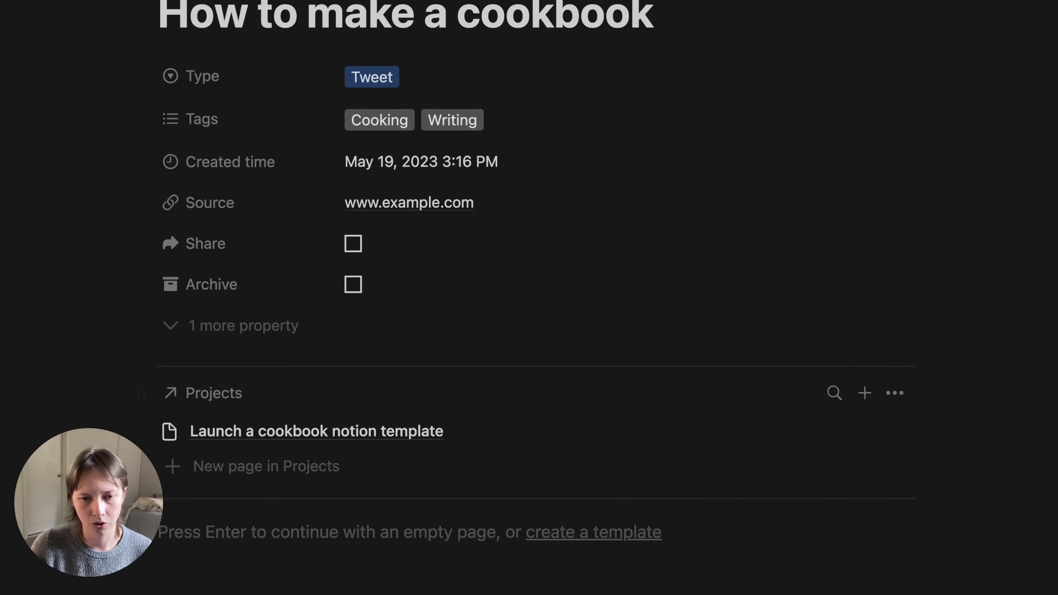
pyautogui.click(898, 402)
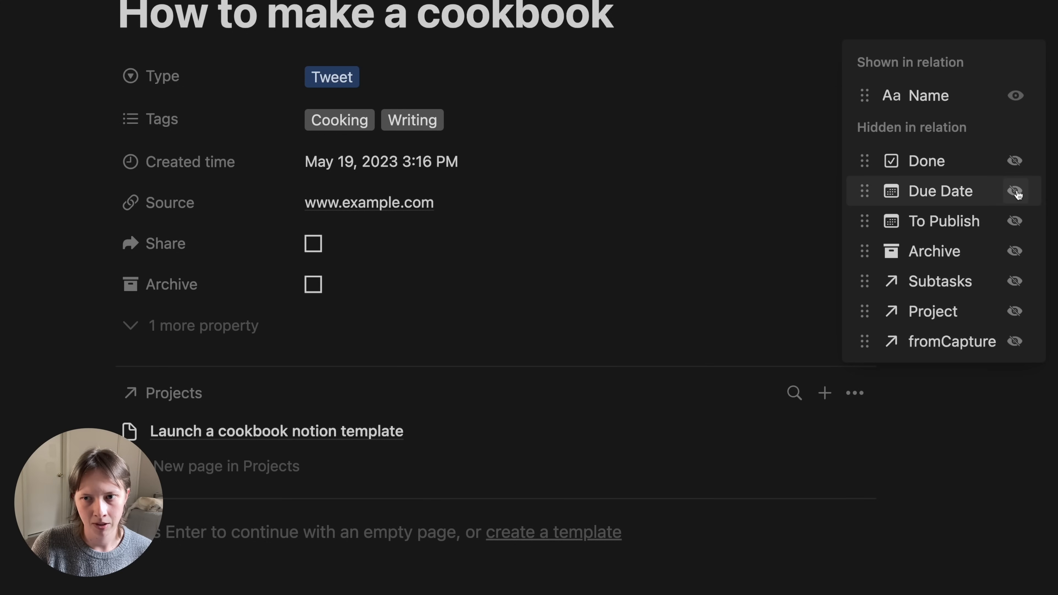
pyautogui.click(1015, 191)
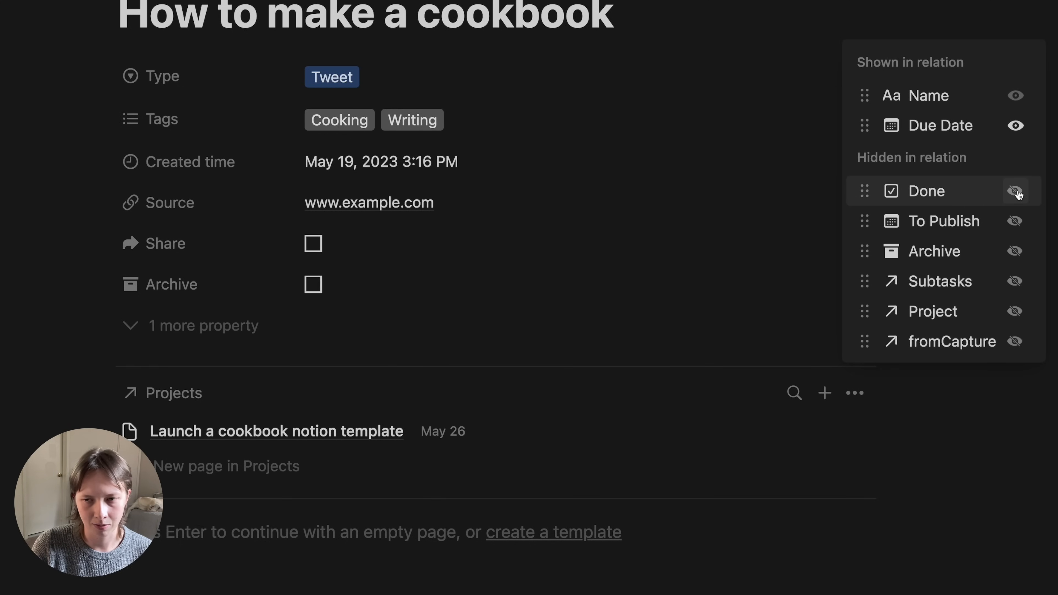
pyautogui.click(20, 369)
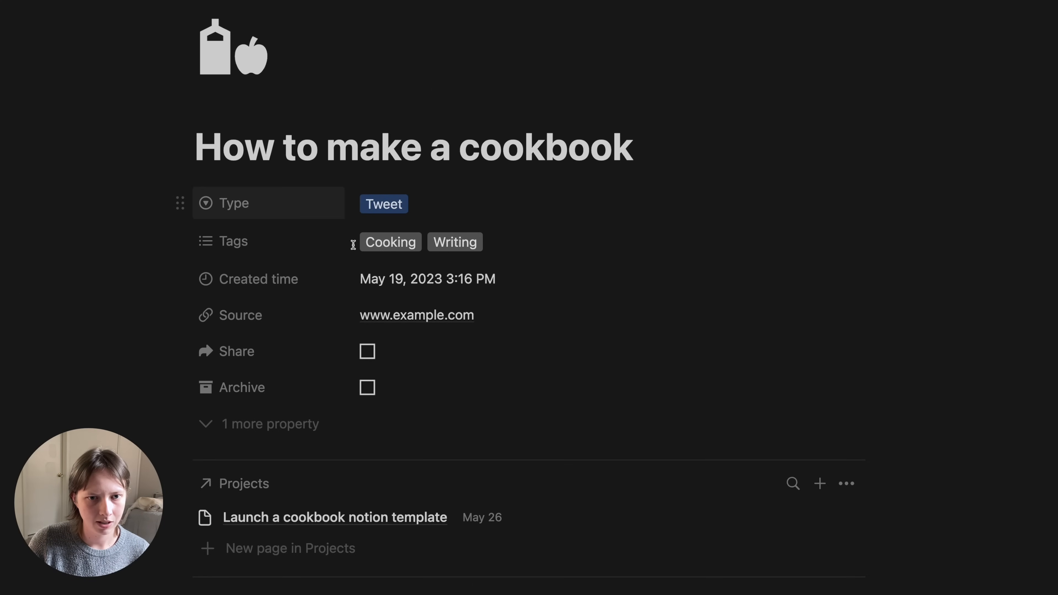
pyautogui.scroll(-1, 300, 459)
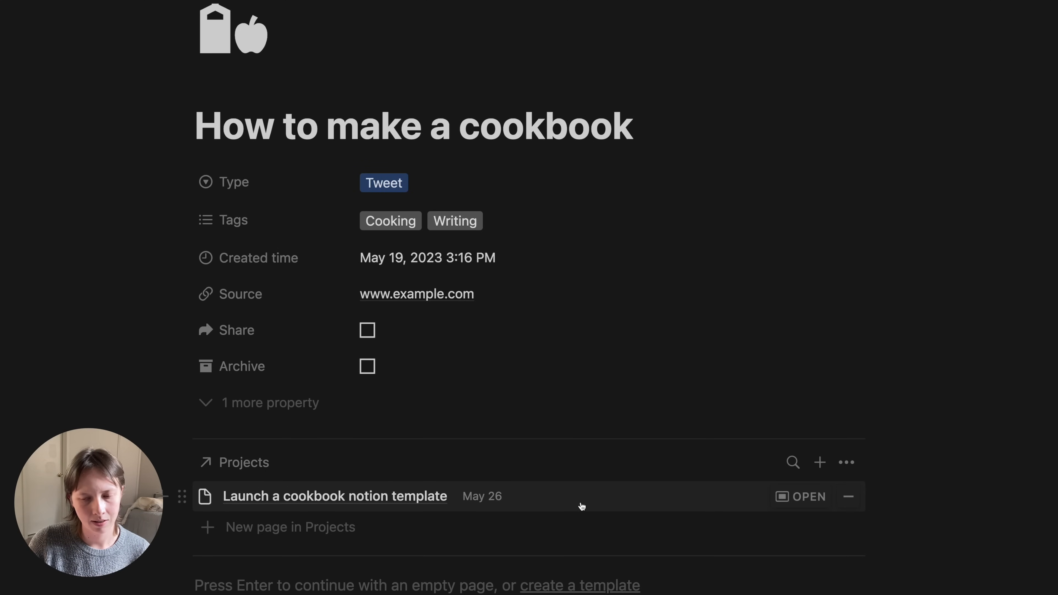
# - Open the cookbook project from the Projects database as a full page
pyautogui.click(803, 503)
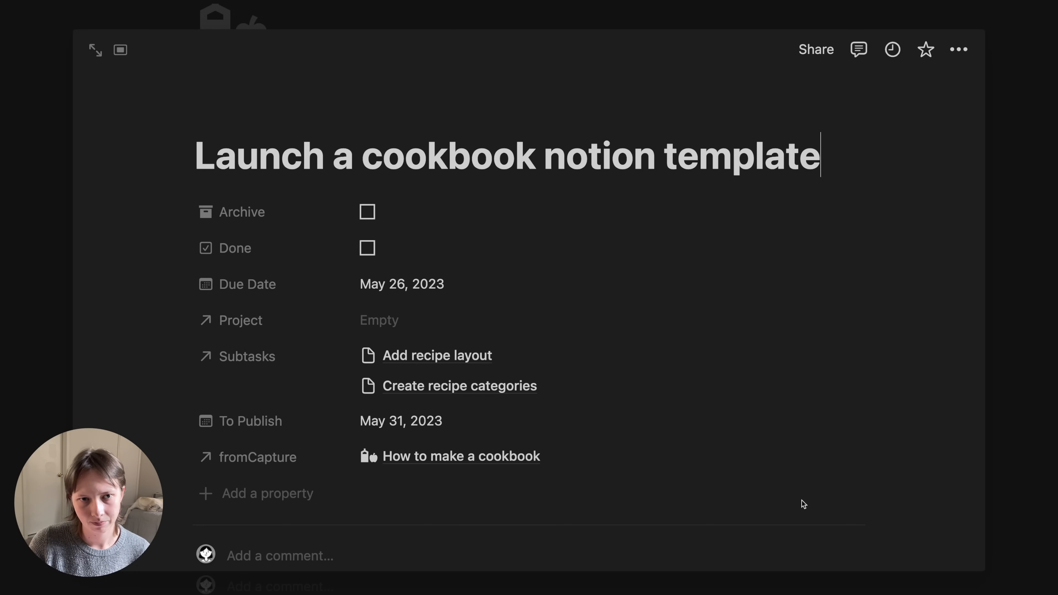
pyautogui.click(94, 51)
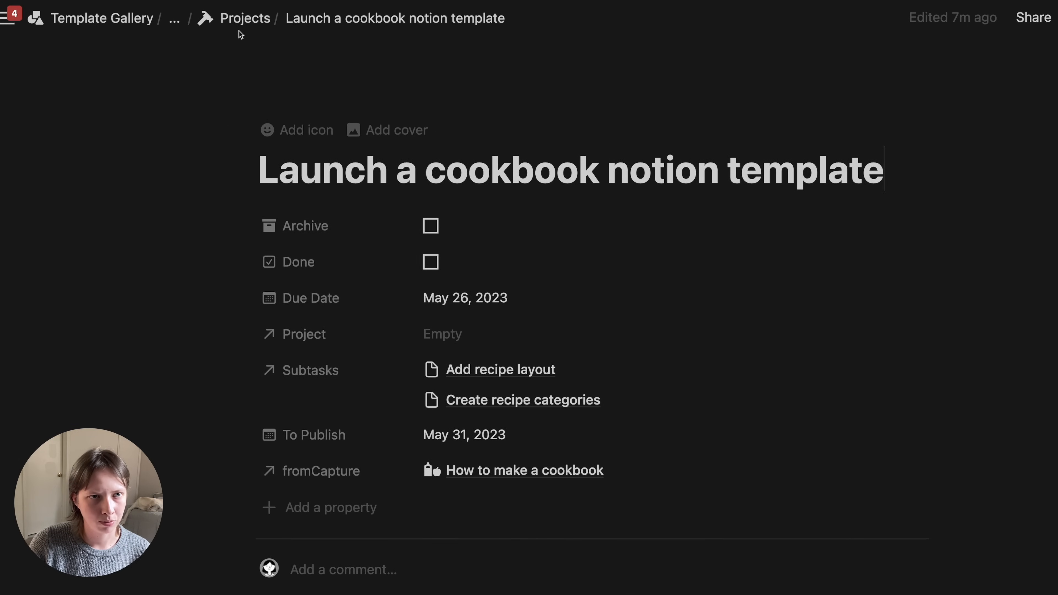
pyautogui.click(248, 21)
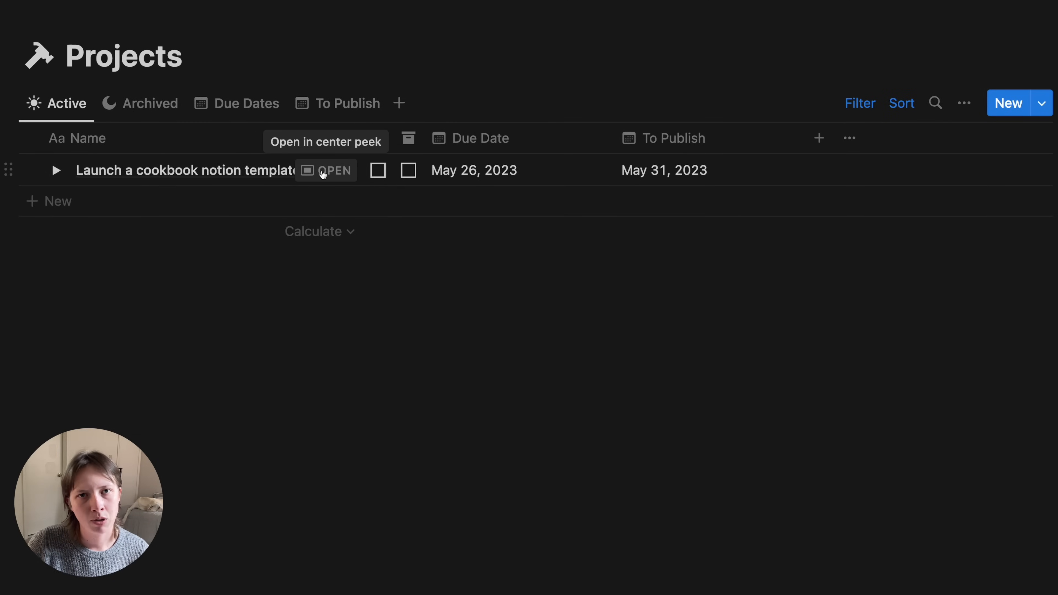
pyautogui.click(323, 174)
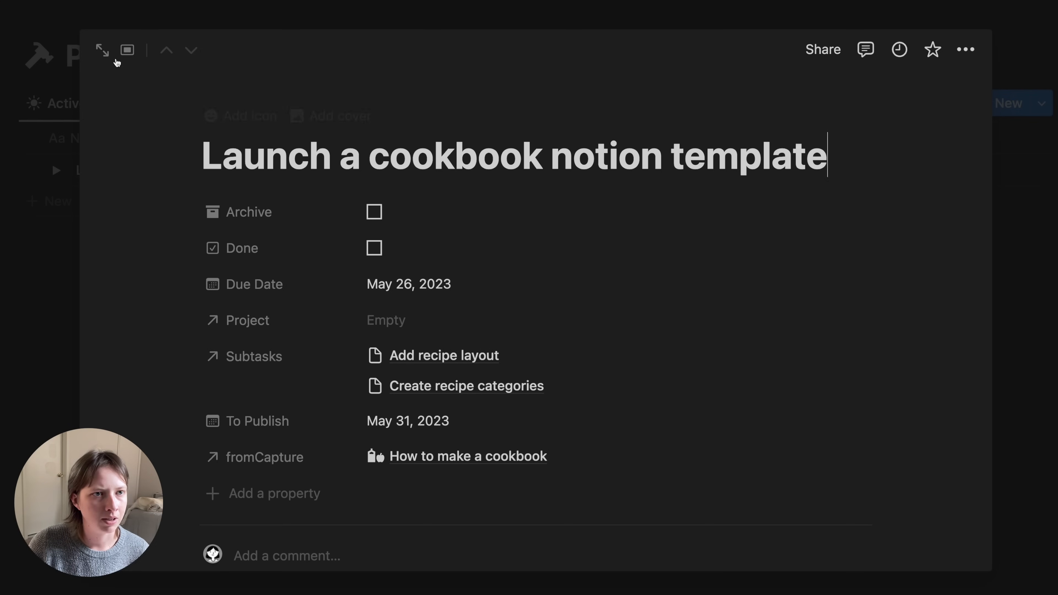
pyautogui.click(103, 52)
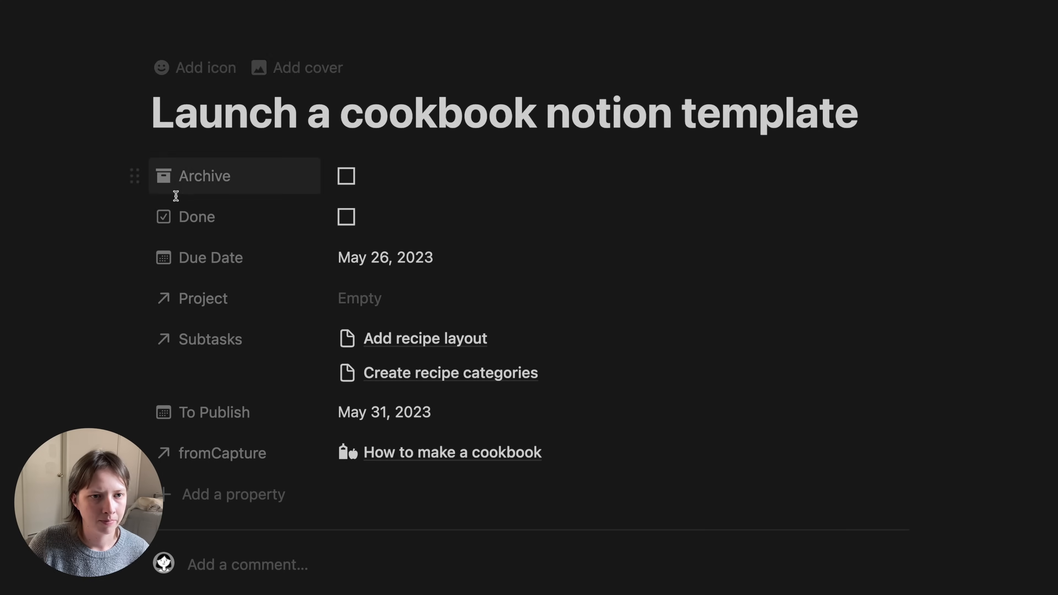
# - Reorder the project properties: Project first, To Publish under Due Date, Done and Archive last
pyautogui.moveTo(211, 217); pyautogui.dragTo(219, 486)
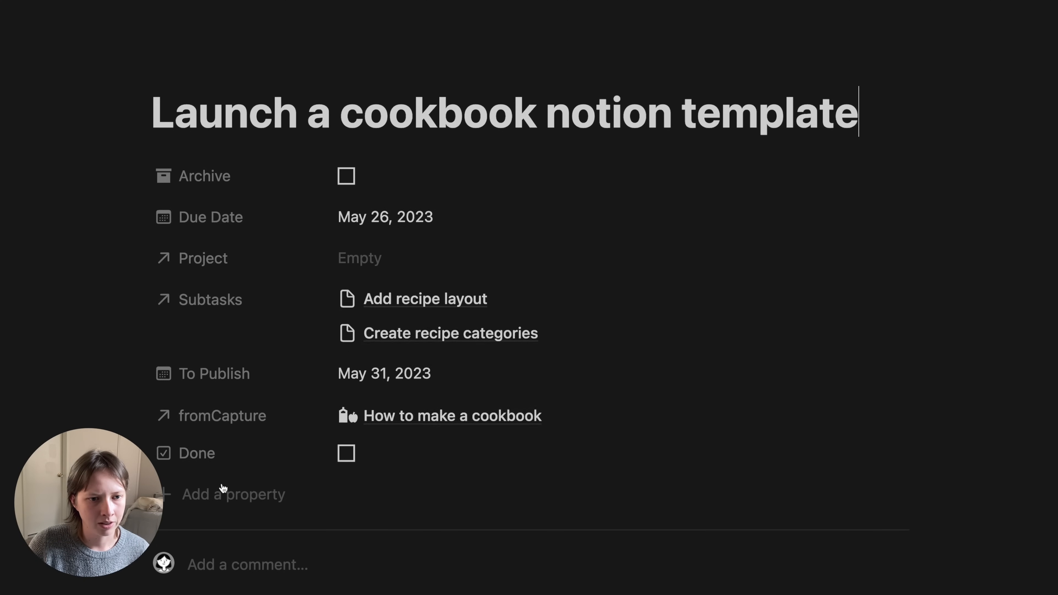
pyautogui.moveTo(189, 176); pyautogui.dragTo(224, 498)
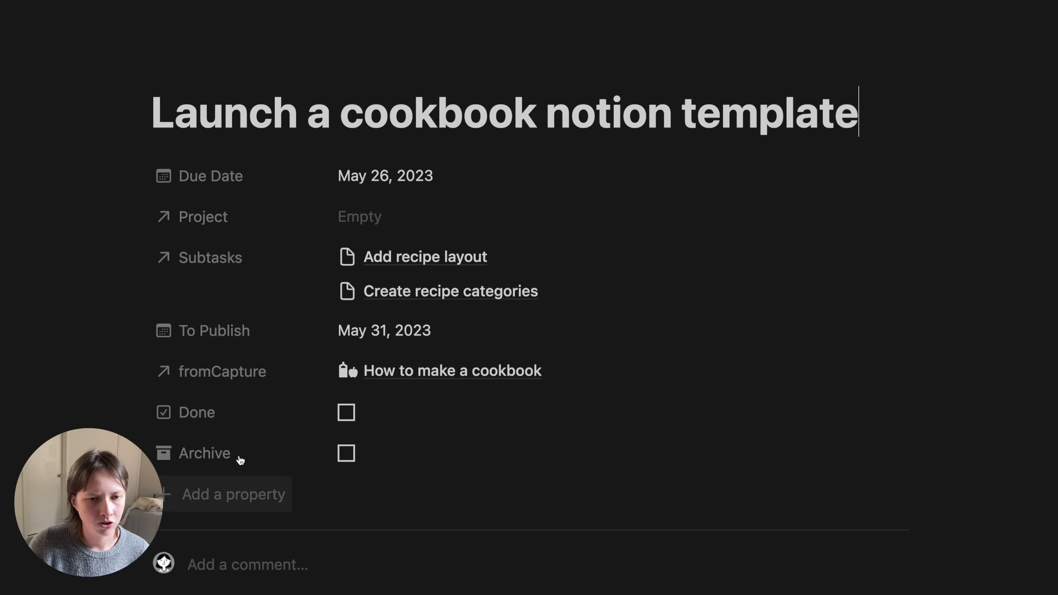
pyautogui.moveTo(225, 332); pyautogui.dragTo(206, 210)
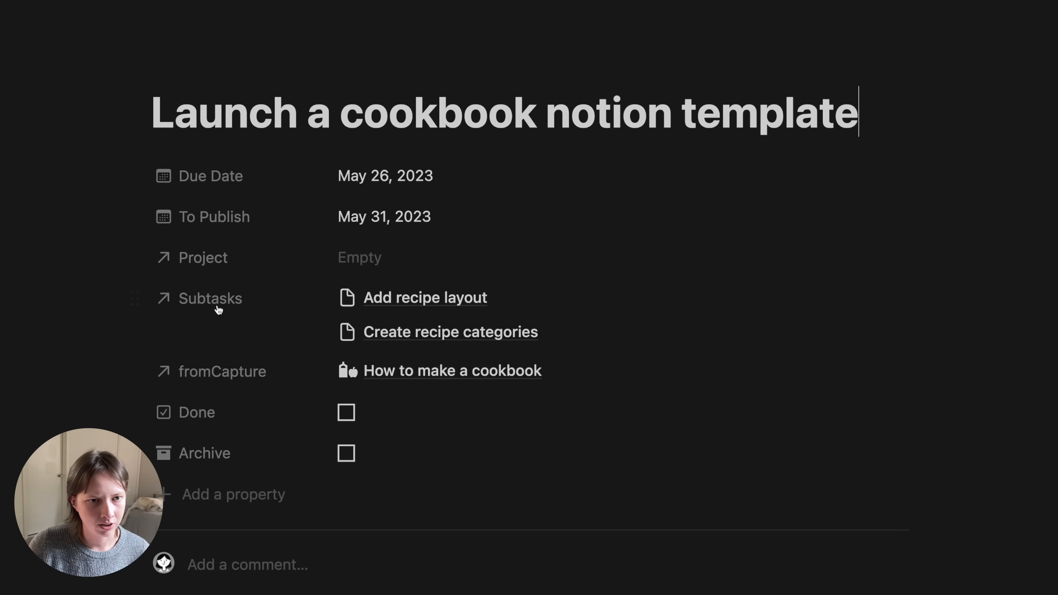
pyautogui.moveTo(212, 260); pyautogui.dragTo(208, 147)
pyautogui.scroll(-2, 252, 529)
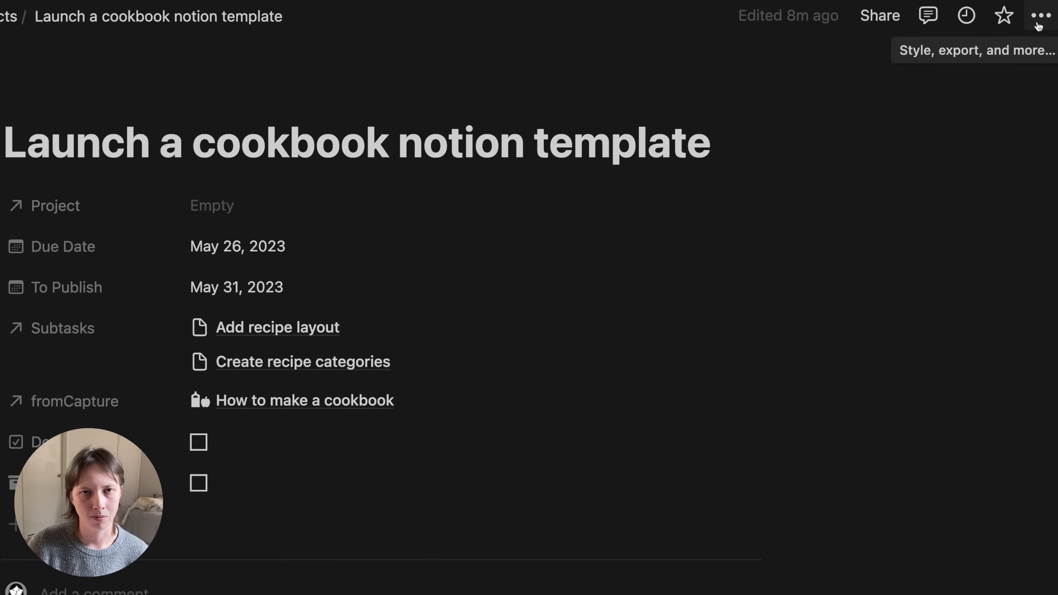
# - Turn off top-level page discussions for all Projects pages
pyautogui.click(1033, 24)
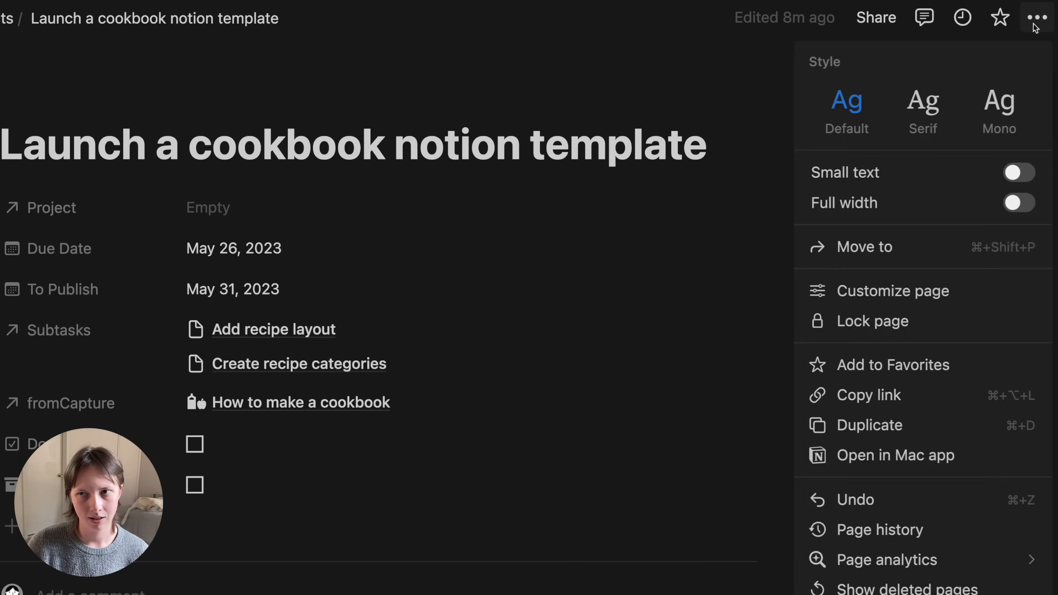
pyautogui.click(929, 302)
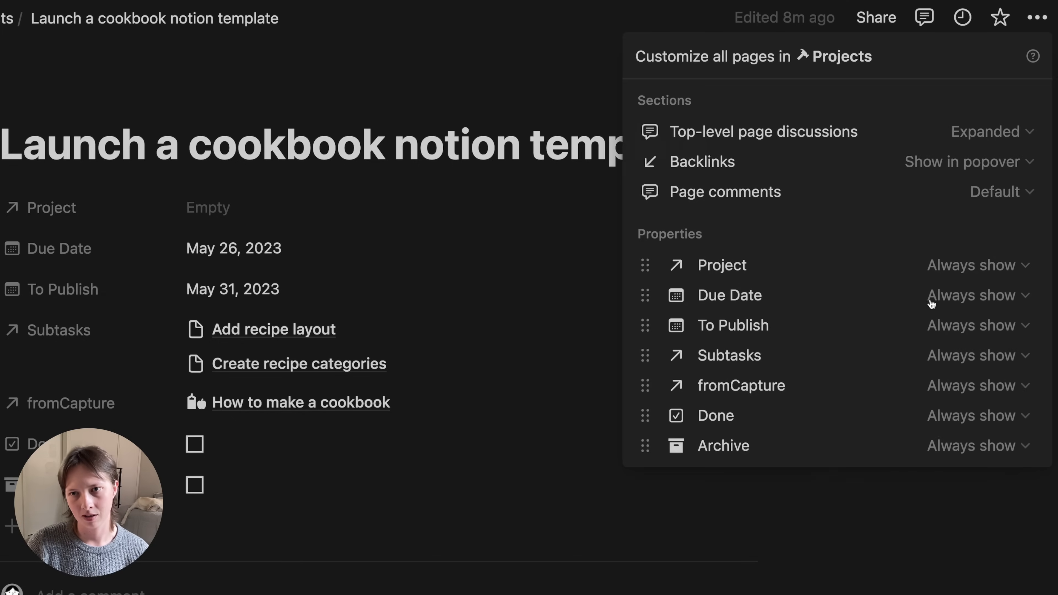
pyautogui.click(999, 133)
pyautogui.click(904, 196)
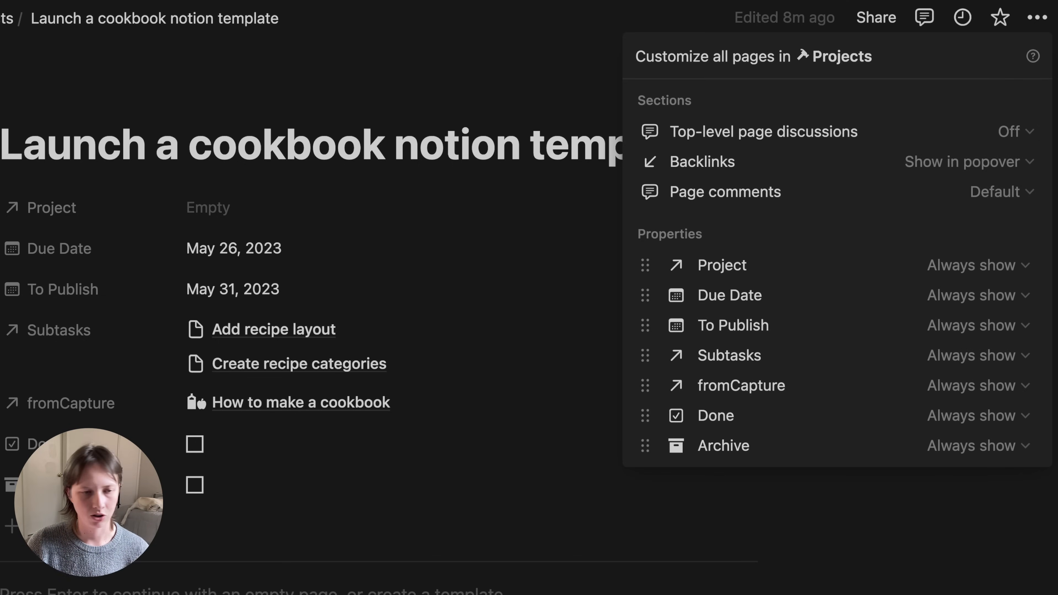
pyautogui.click(18, 350)
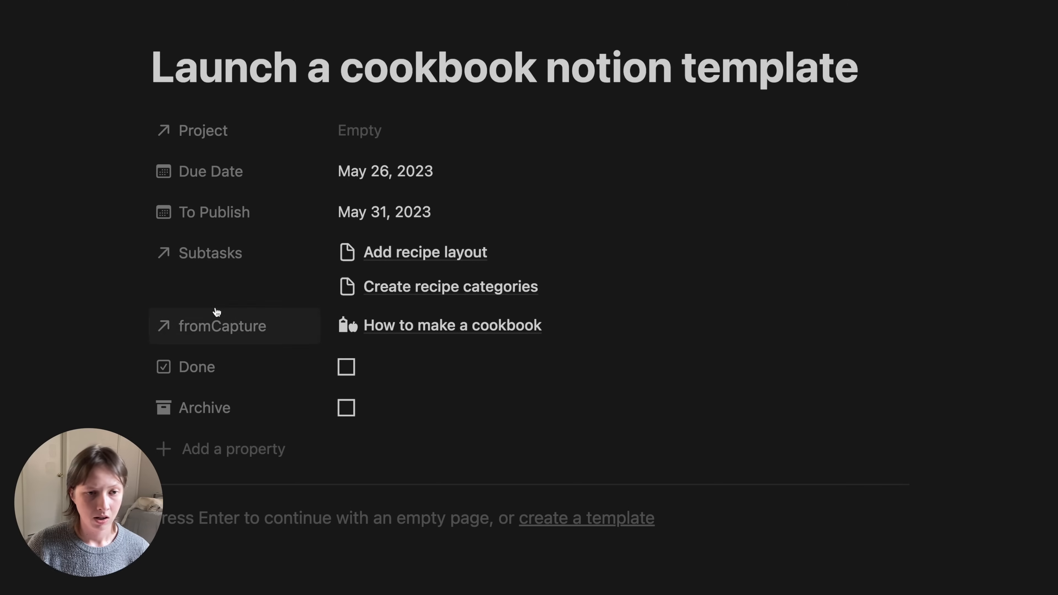
pyautogui.click(232, 262)
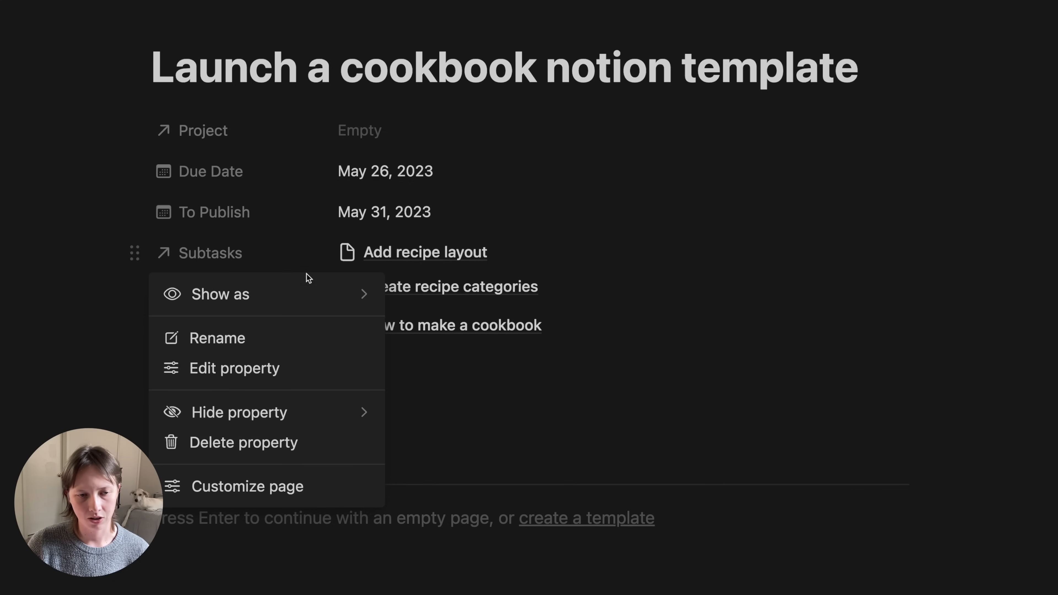
# - Show Subtasks as a page section with each subtask's Done checkbox before its name, plus Due Date
pyautogui.moveTo(310, 296)
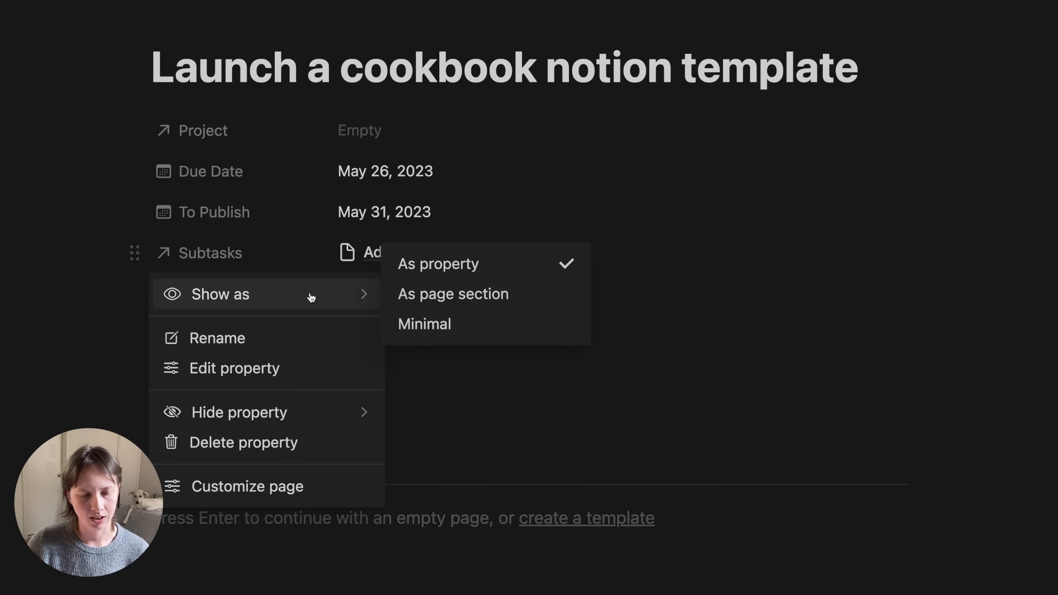
pyautogui.click(446, 299)
pyautogui.scroll(-5, 446, 300)
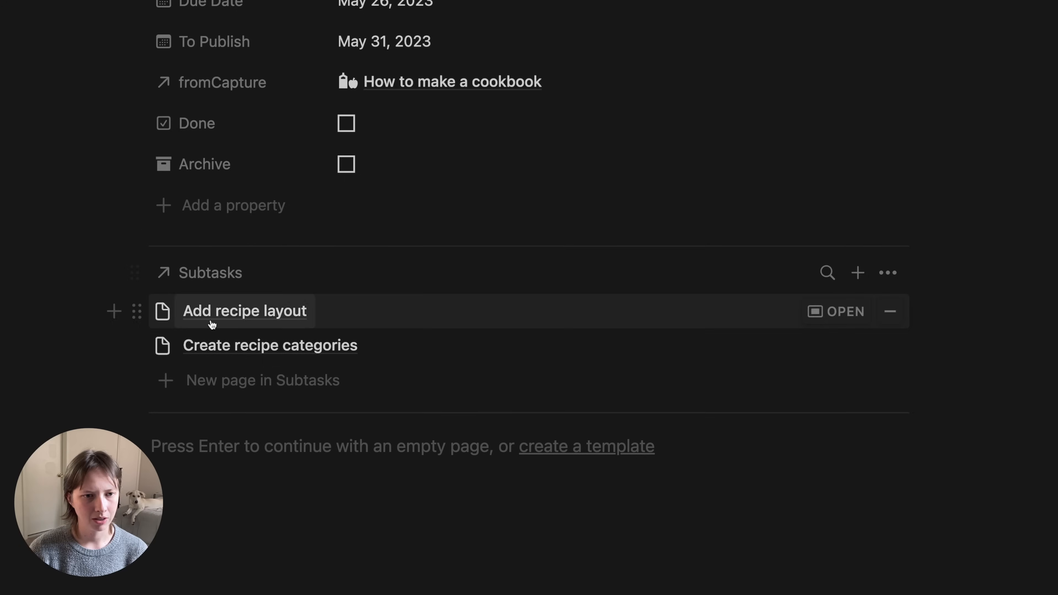
pyautogui.click(891, 275)
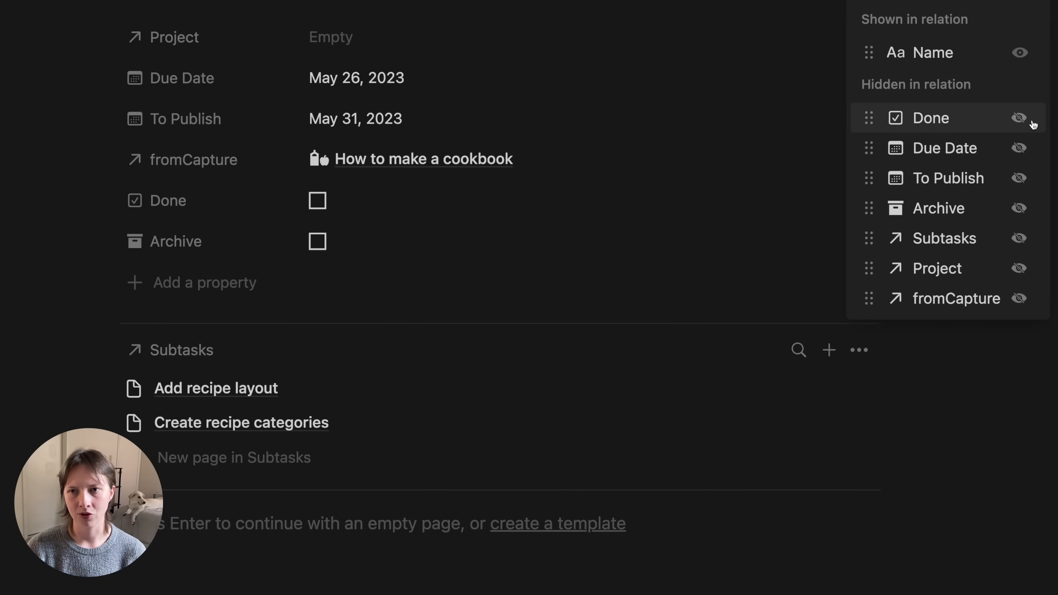
pyautogui.click(1019, 117)
pyautogui.moveTo(945, 89); pyautogui.dragTo(945, 22)
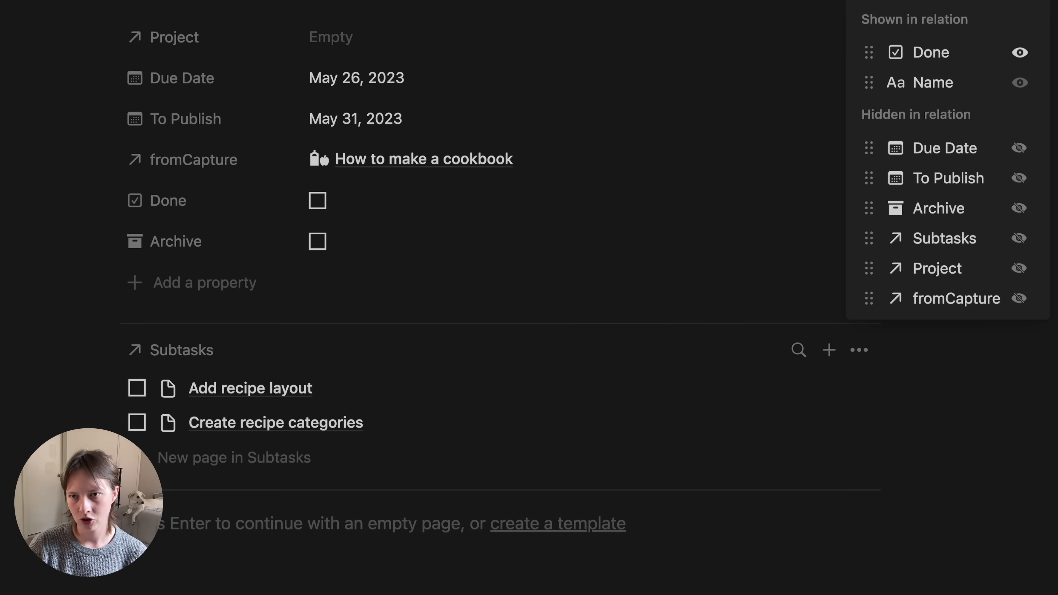
pyautogui.click(1019, 148)
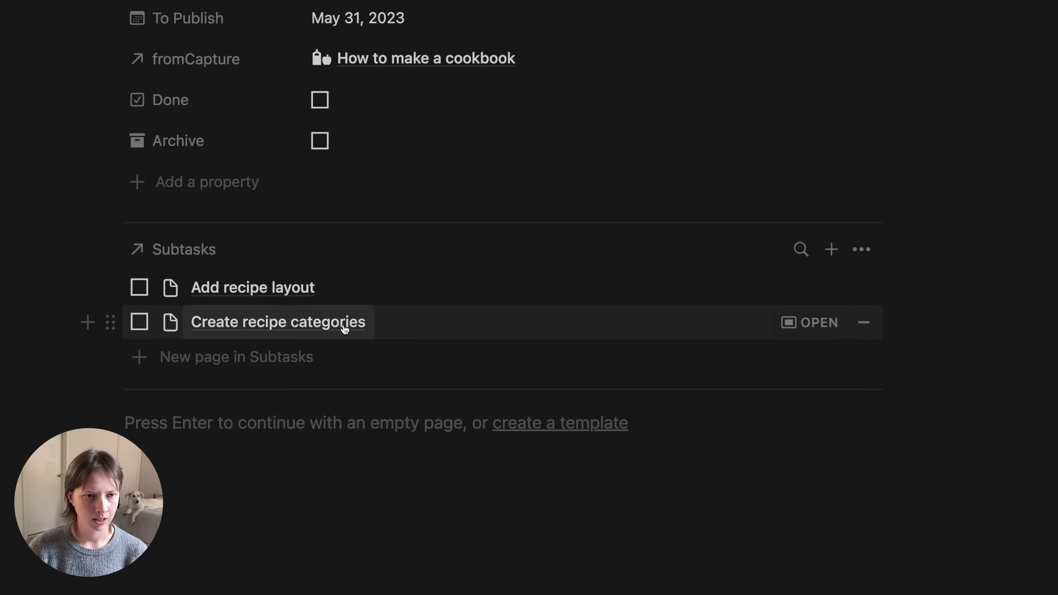
pyautogui.click(328, 299)
pyautogui.moveTo(328, 299); pyautogui.dragTo(502, 345)
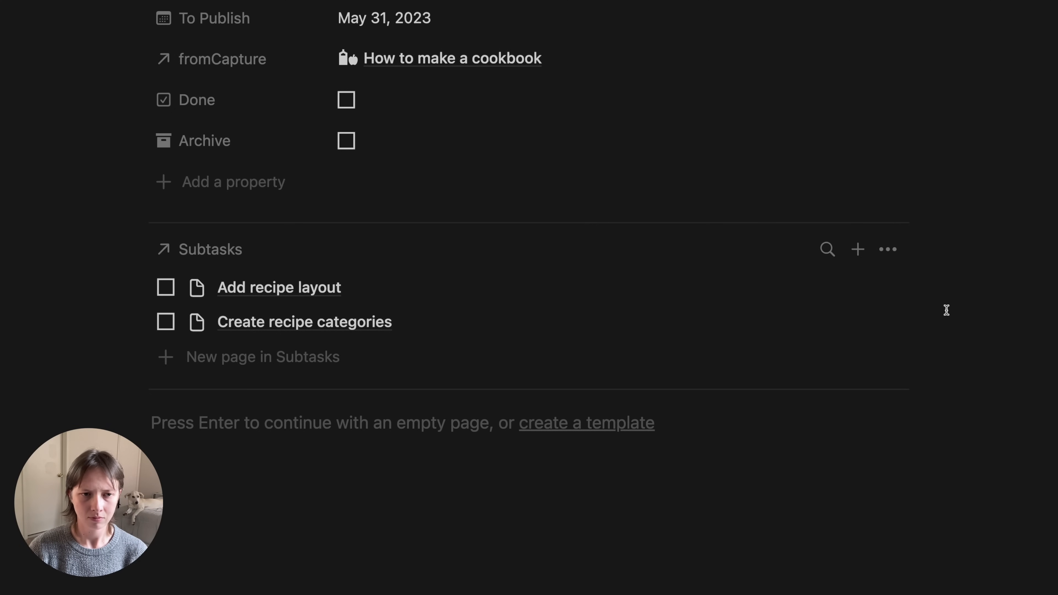
pyautogui.scroll(5, 945, 309)
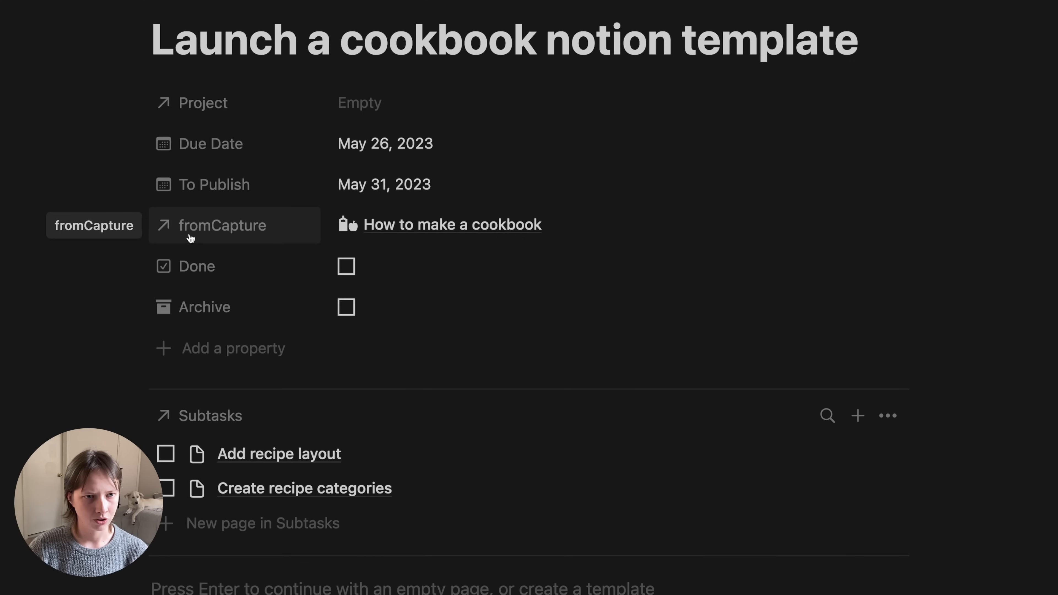
# - Show fromCapture as a page section and move it above Subtasks
pyautogui.click(223, 237)
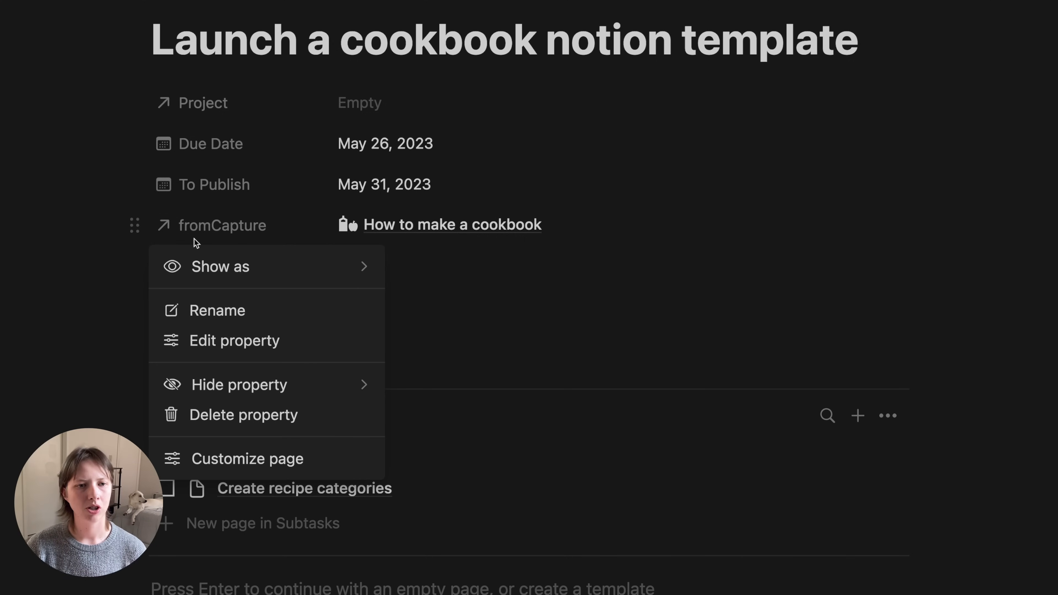
pyautogui.moveTo(246, 267)
pyautogui.click(479, 276)
pyautogui.scroll(-5, 480, 277)
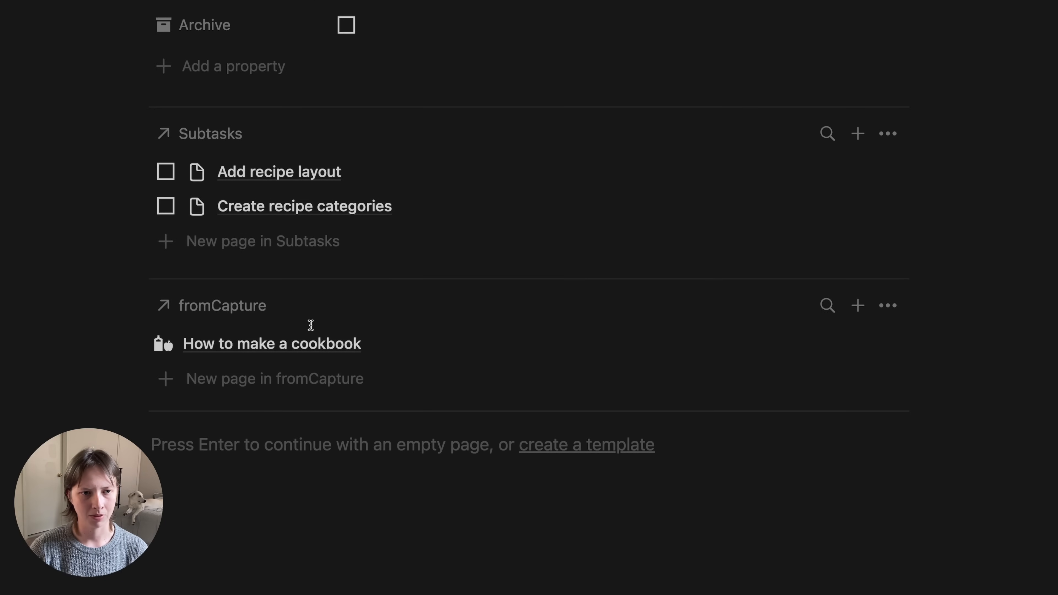
pyautogui.moveTo(187, 307); pyautogui.dragTo(201, 132)
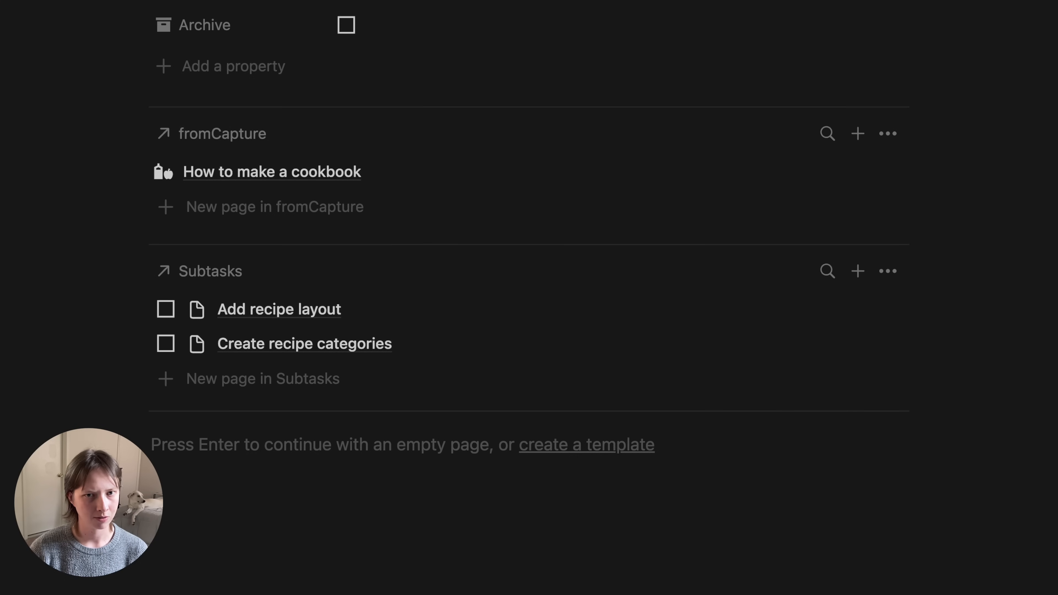
pyautogui.scroll(5, 576, 333)
# - Show each capture's Type ahead of its name, plus Source and Attachments, then return to Projects
pyautogui.click(893, 359)
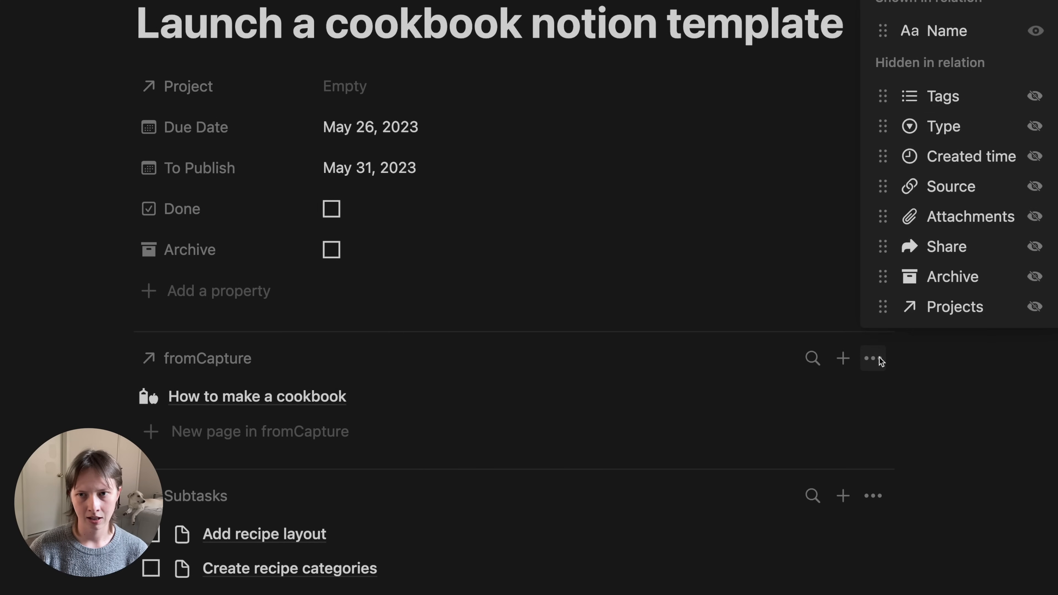
pyautogui.click(1026, 131)
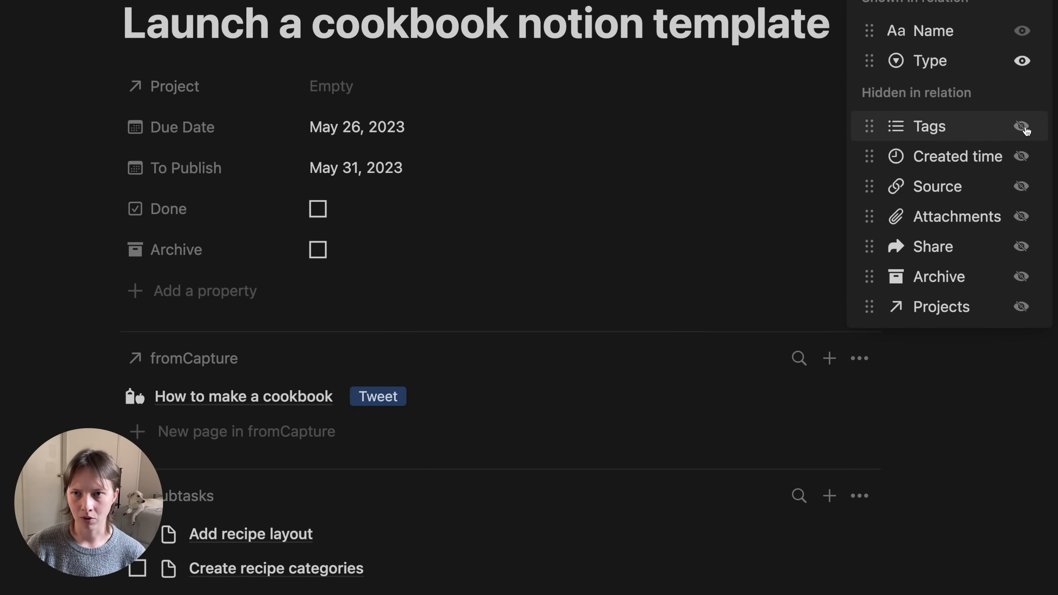
pyautogui.moveTo(897, 63); pyautogui.dragTo(939, 3)
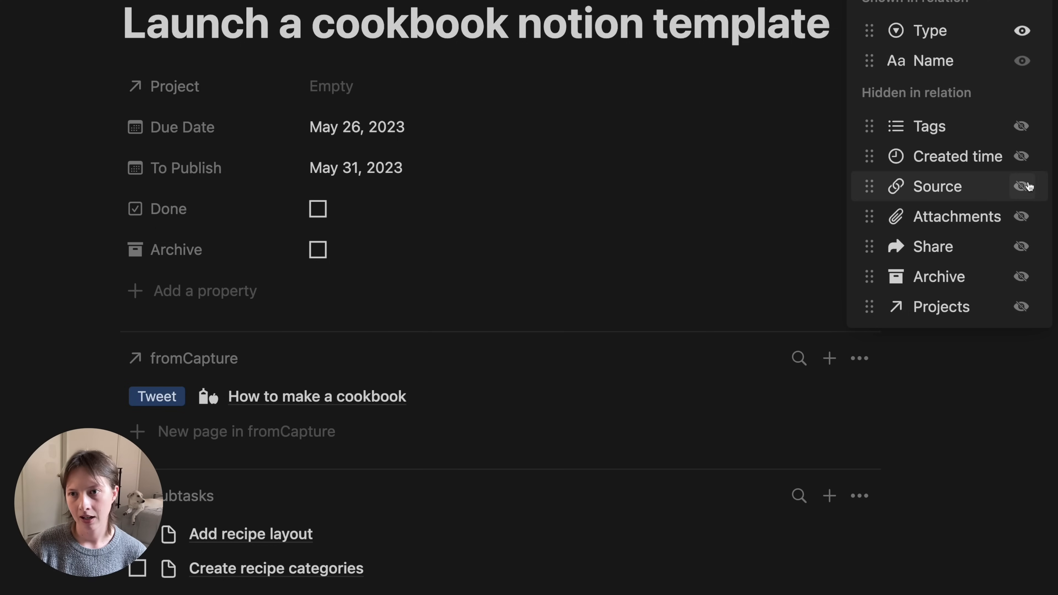
pyautogui.click(1026, 187)
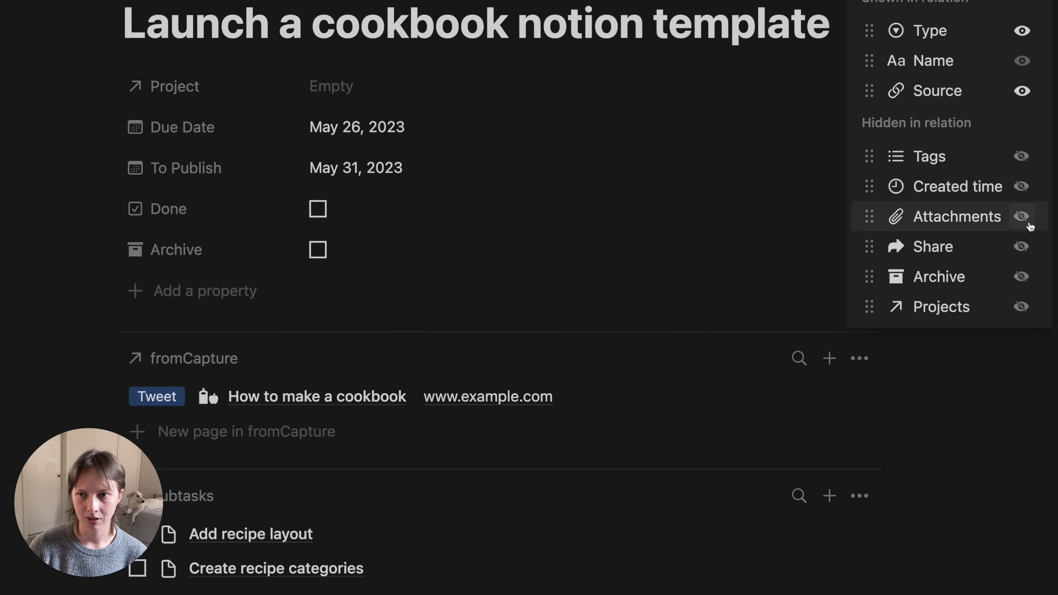
pyautogui.click(1028, 218)
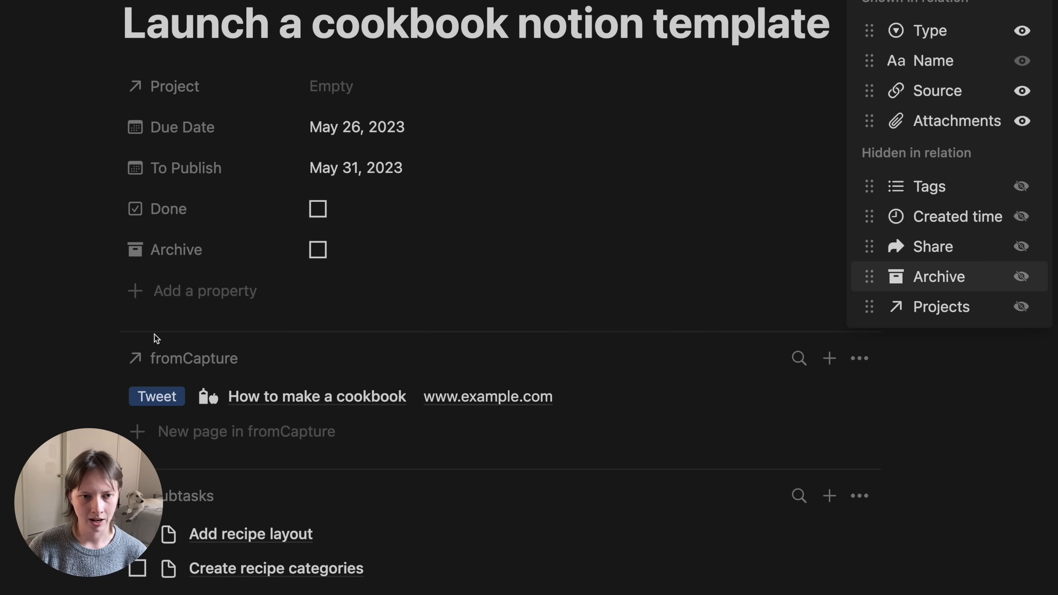
pyautogui.click(125, 446)
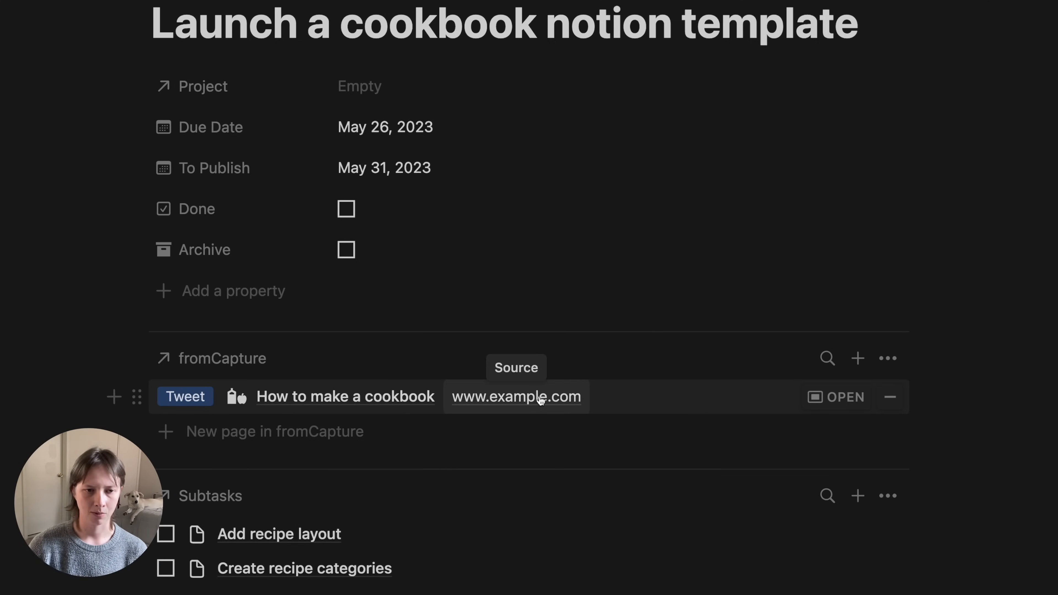
pyautogui.scroll(-3, 407, 371)
pyautogui.scroll(5, 406, 370)
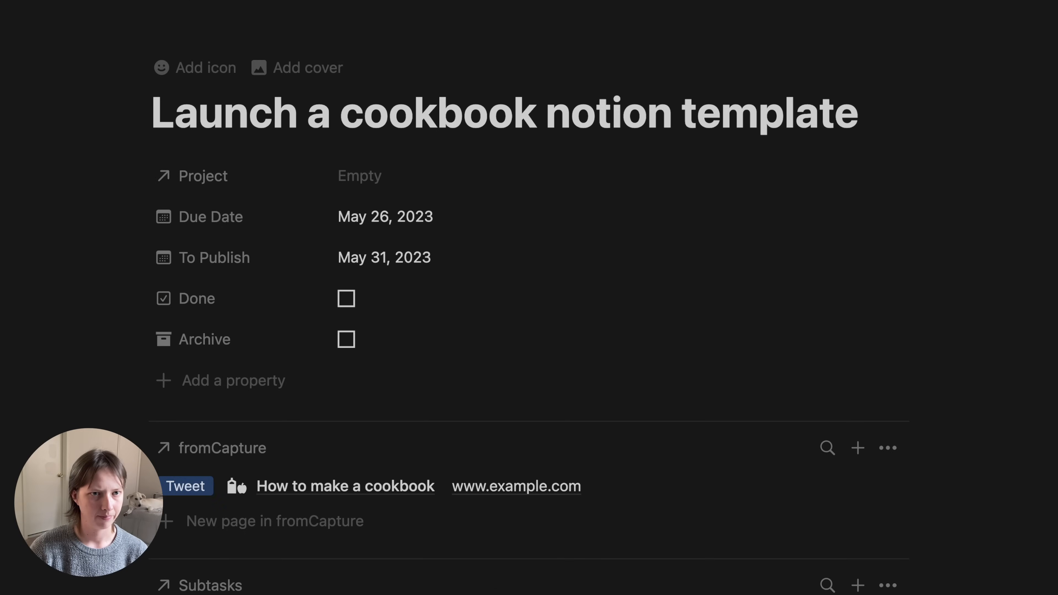
pyautogui.click(52, 3)
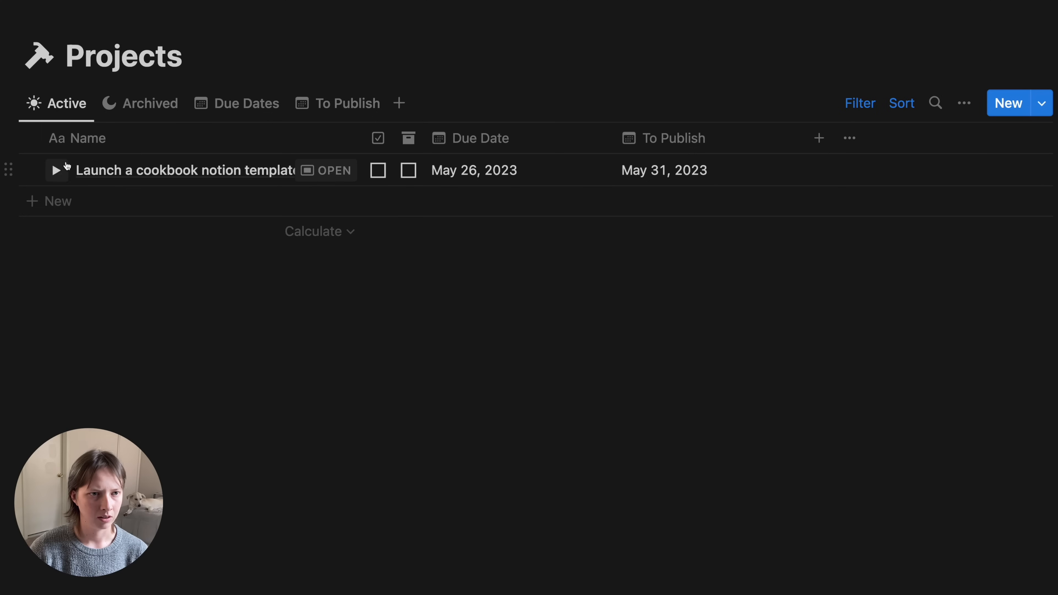
# - Expand the cookbook project's subtasks and check Add recipe layout as done
pyautogui.click(57, 171)
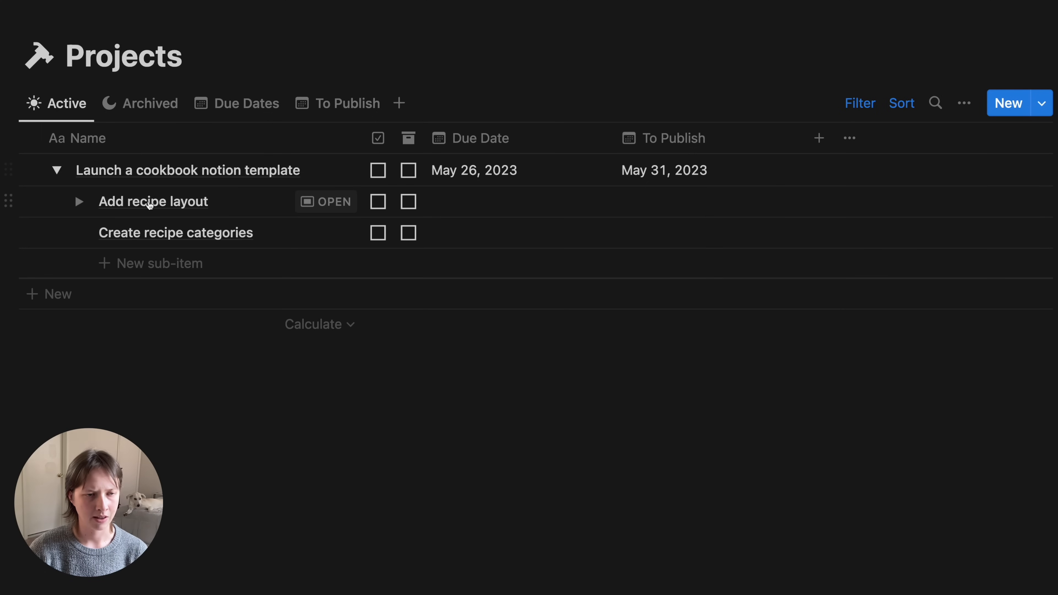
pyautogui.click(379, 202)
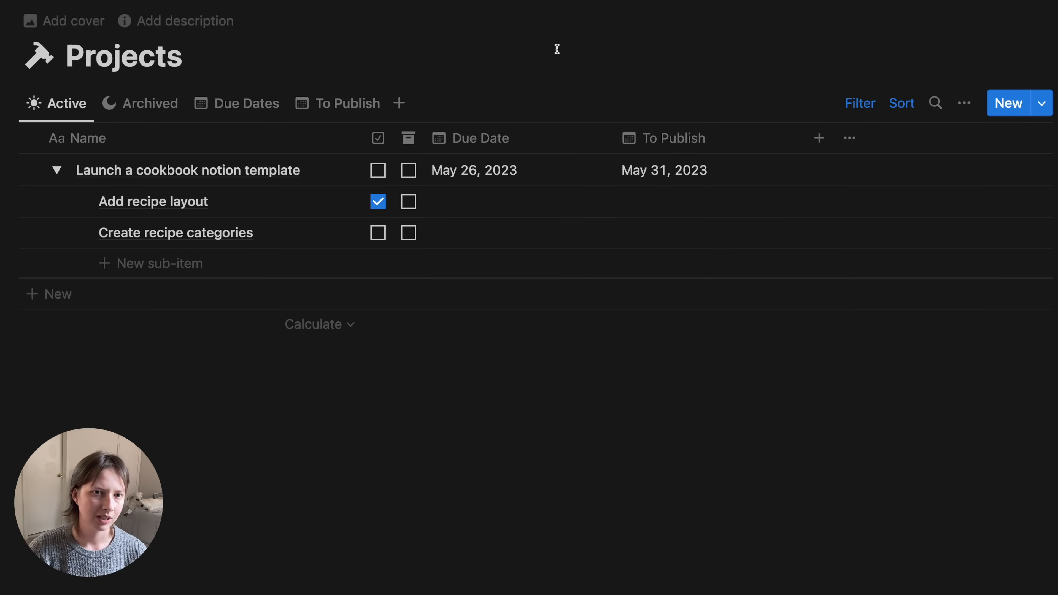
# - Add a Rollup property named Progress over the Subtasks relation's Done property
pyautogui.click(825, 149)
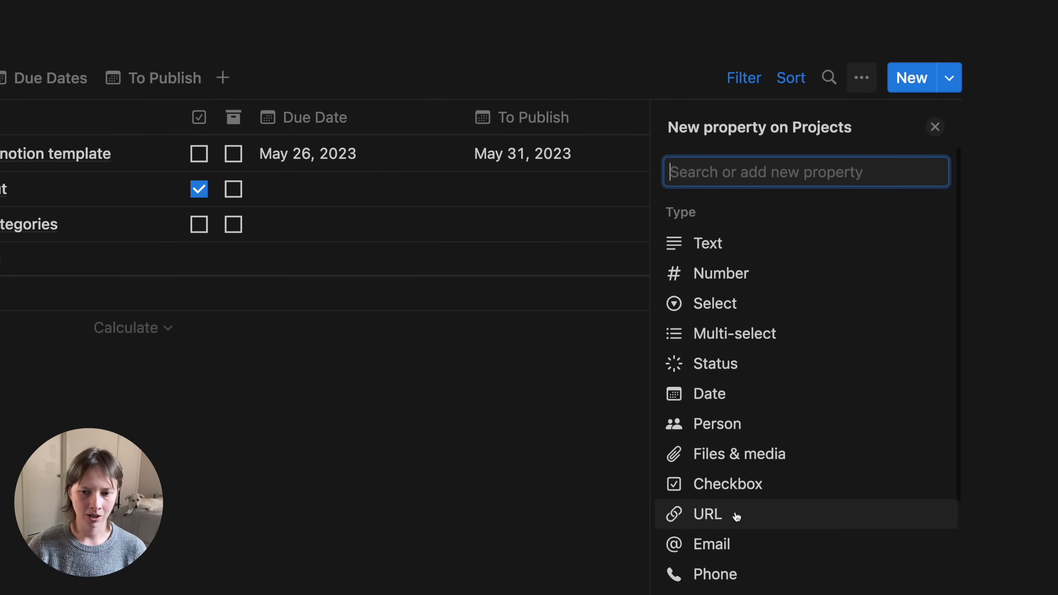
pyautogui.scroll(-3, 736, 517)
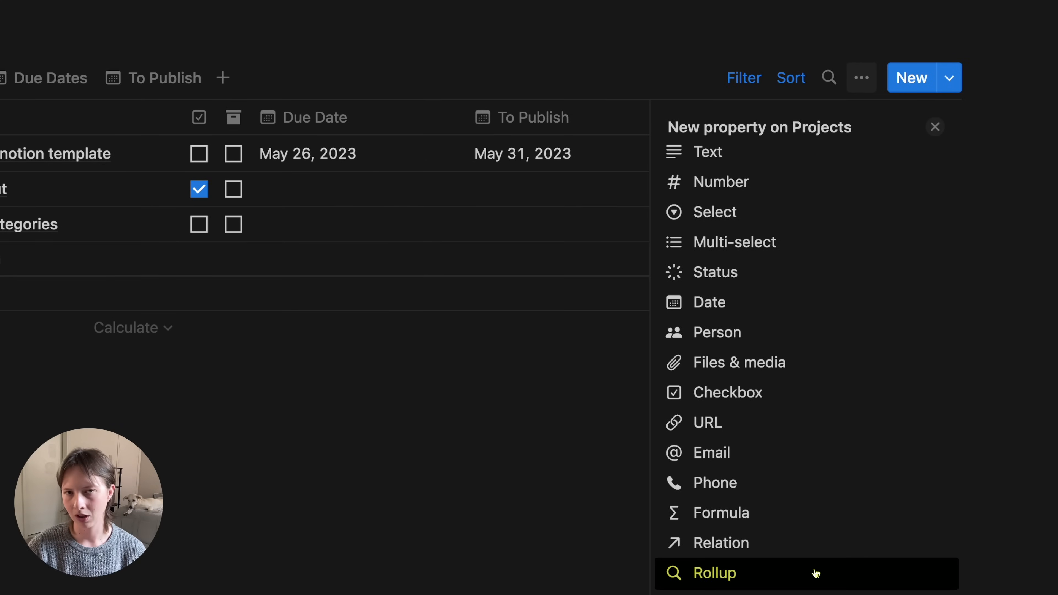
pyautogui.click(815, 574)
pyautogui.write('Progress')
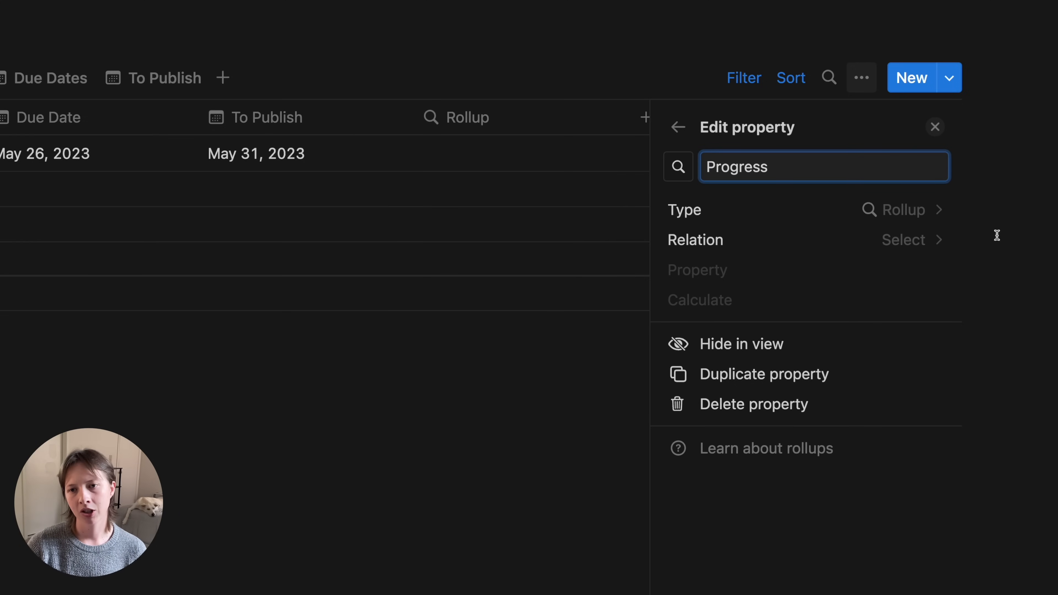
pyautogui.click(752, 244)
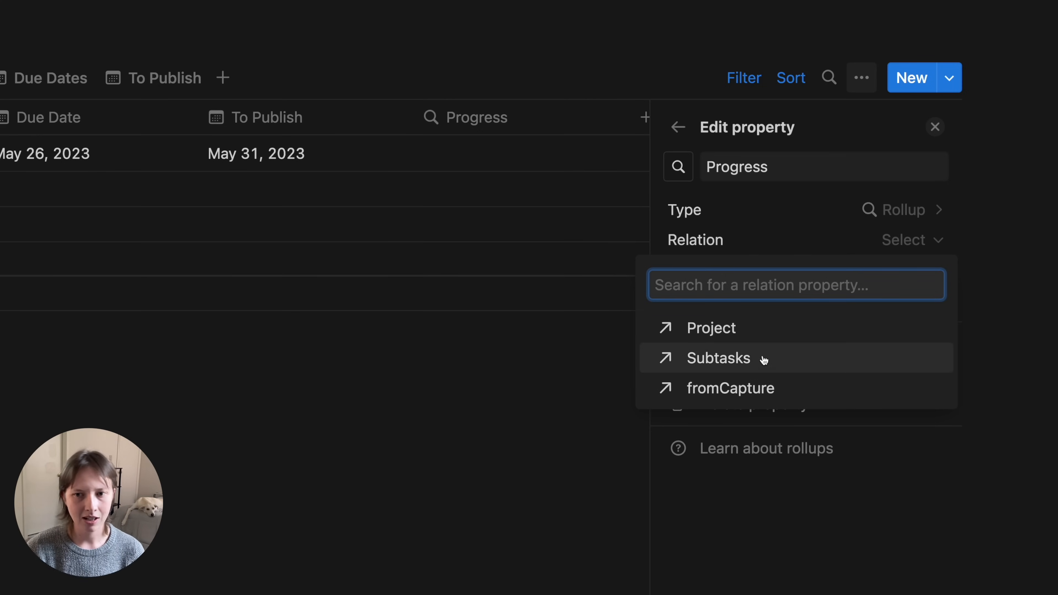
pyautogui.click(821, 364)
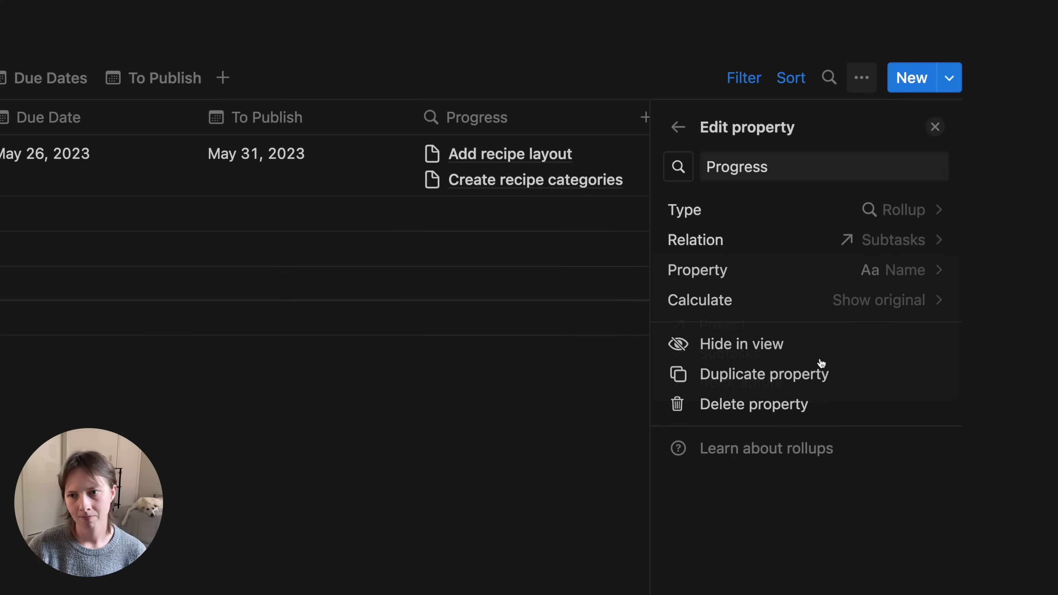
pyautogui.click(889, 271)
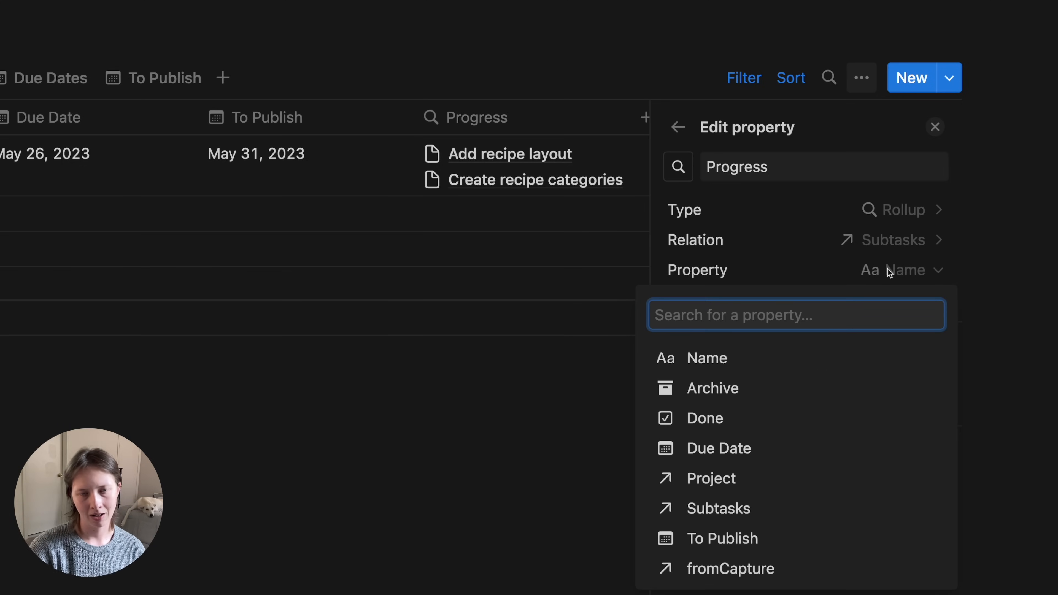
pyautogui.click(749, 426)
# - Calculate Progress as Percent checked, shown as an orange bar, and narrow the column
pyautogui.click(759, 301)
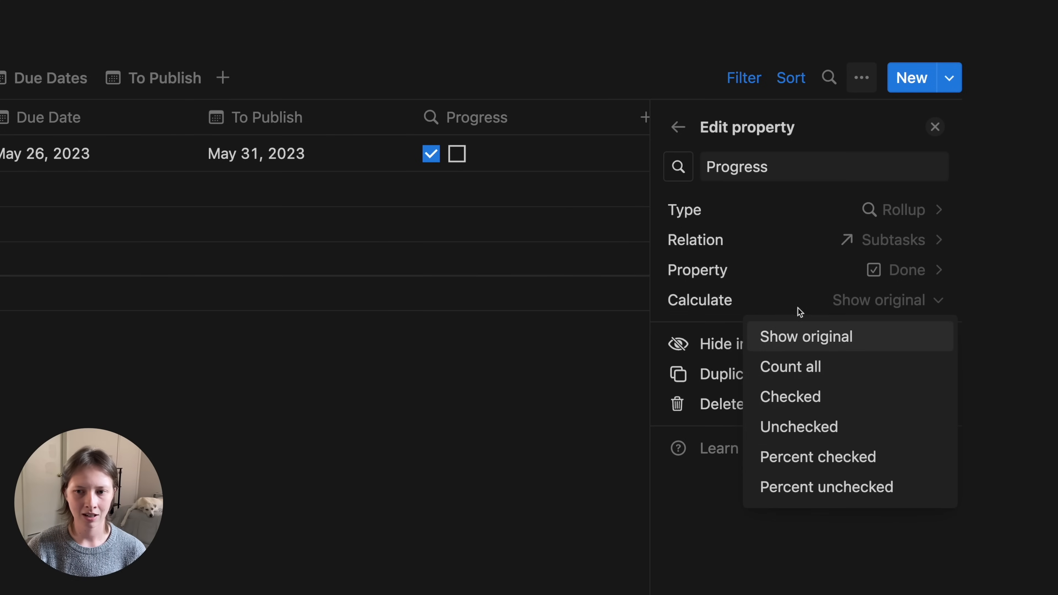
pyautogui.click(855, 460)
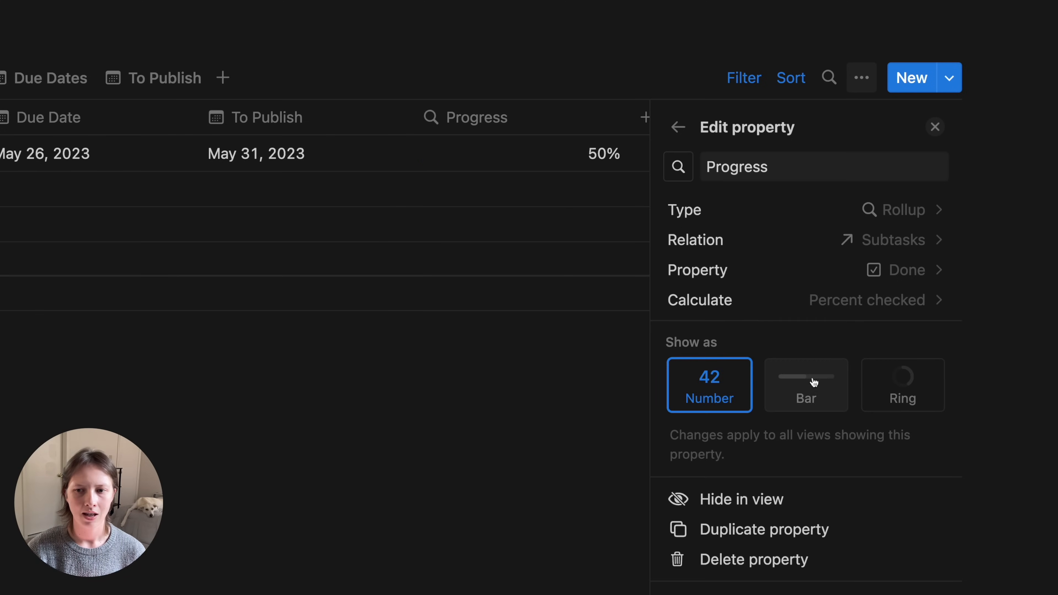
pyautogui.click(805, 397)
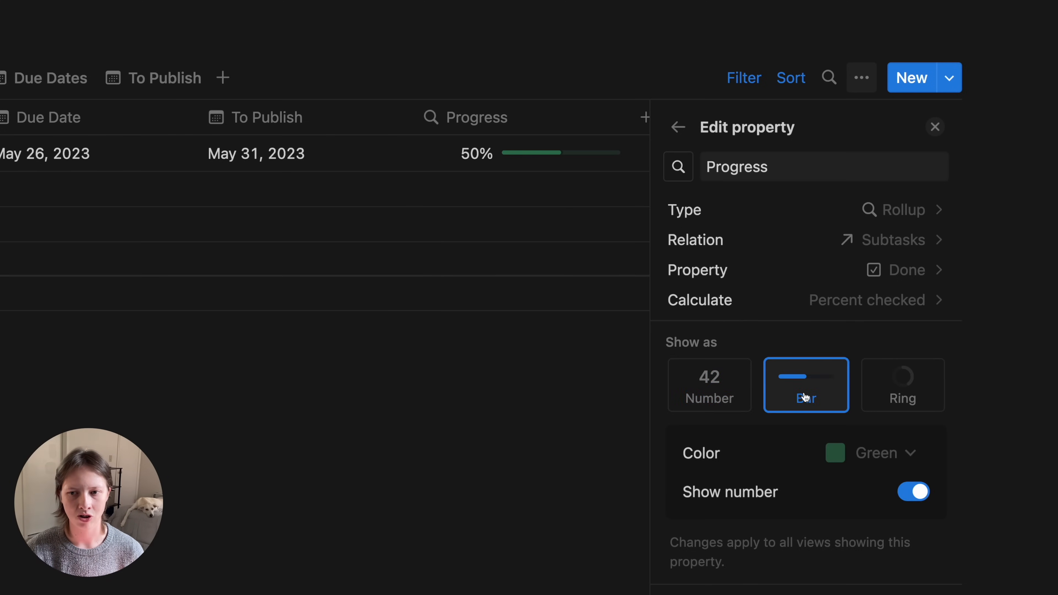
pyautogui.click(877, 459)
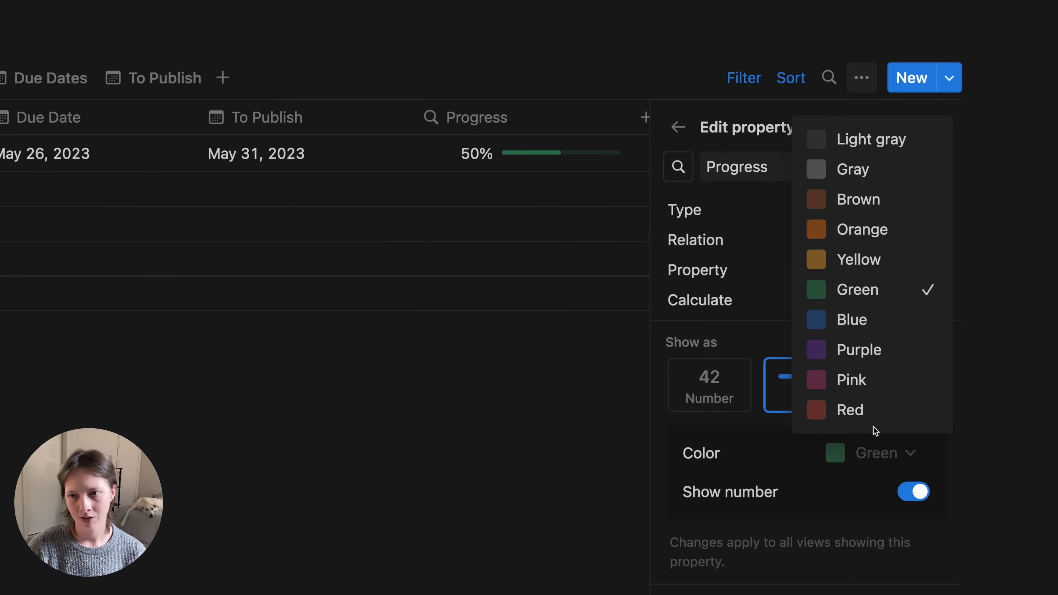
pyautogui.click(844, 228)
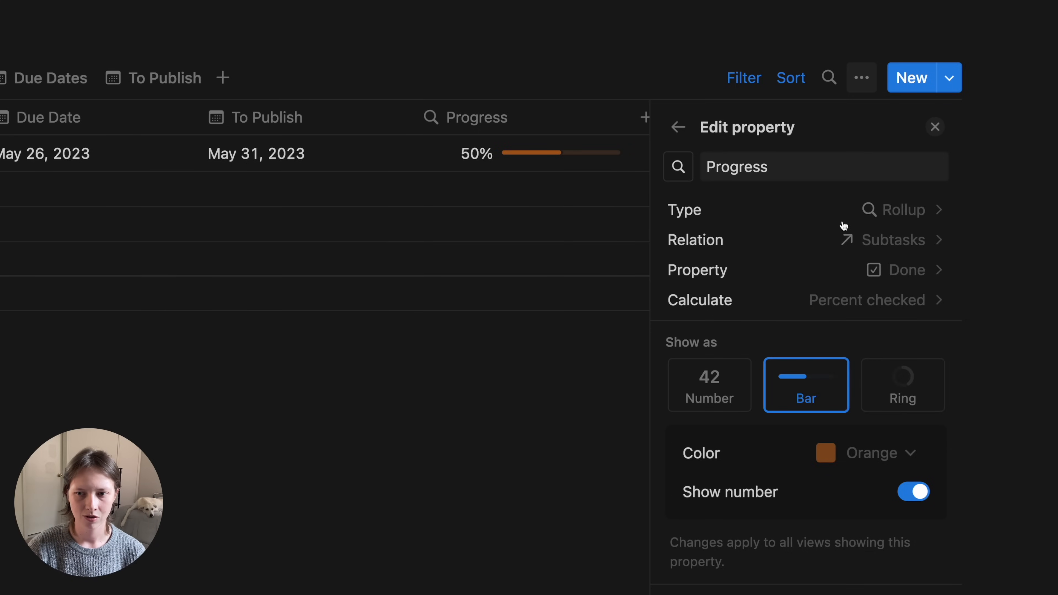
pyautogui.click(939, 124)
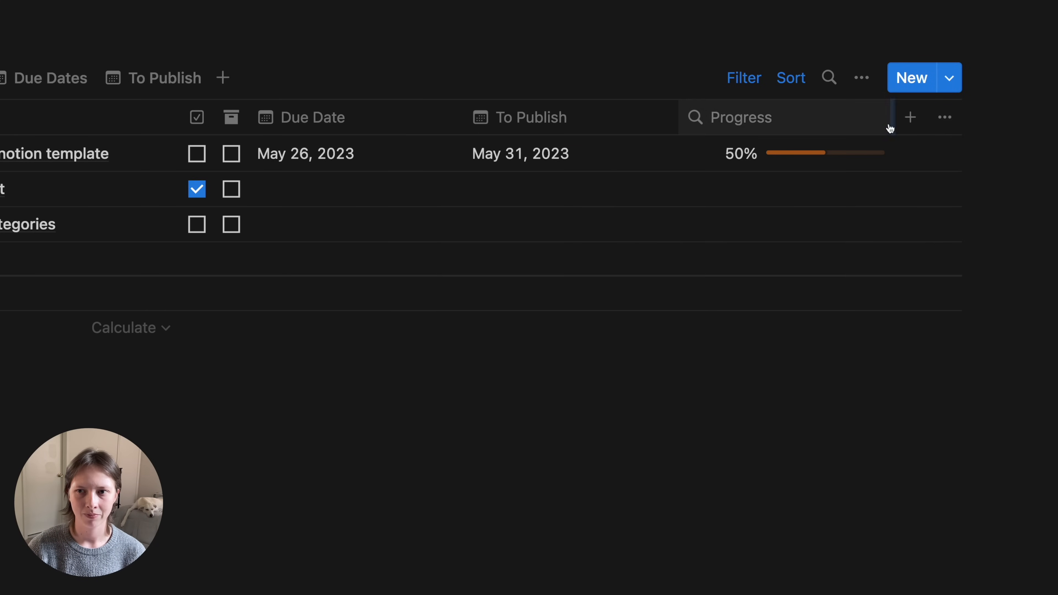
pyautogui.moveTo(946, 141); pyautogui.dragTo(923, 135)
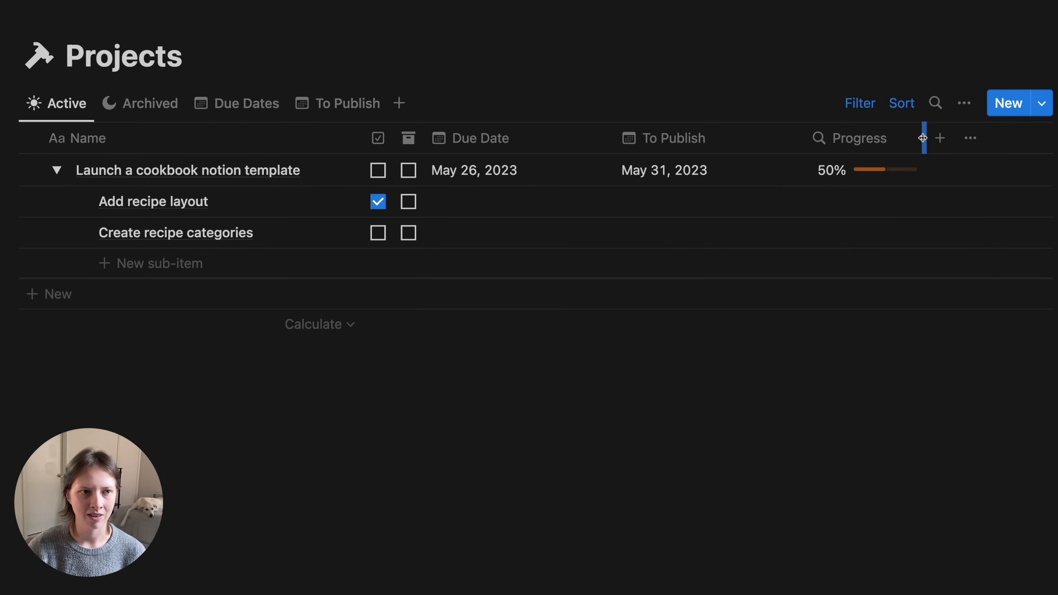
# - Move the Progress column before Due Date, then collapse the Areas and Organize sections
pyautogui.click(57, 170)
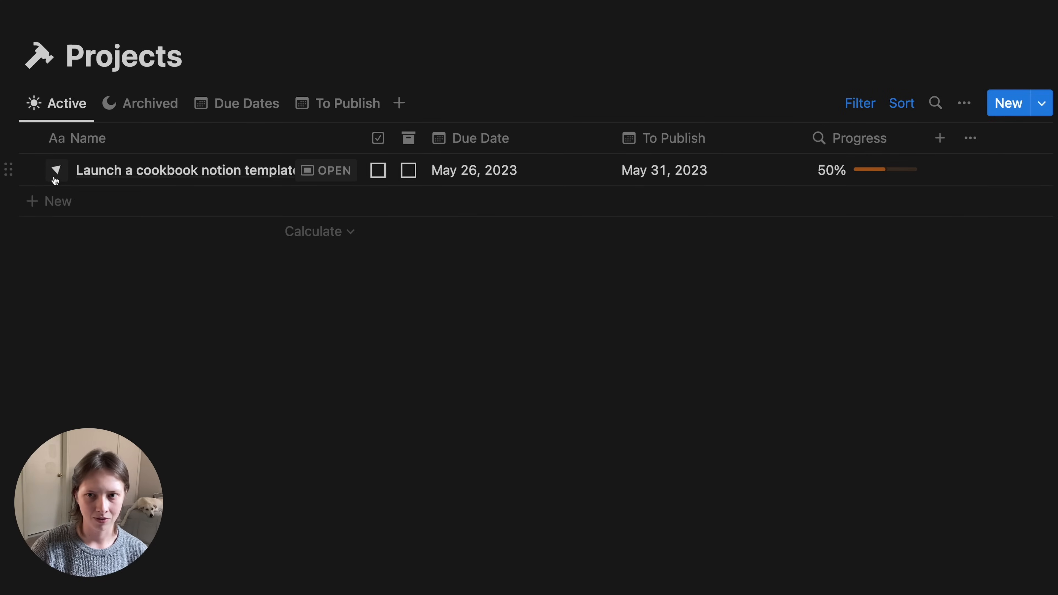
pyautogui.moveTo(879, 142); pyautogui.dragTo(482, 113)
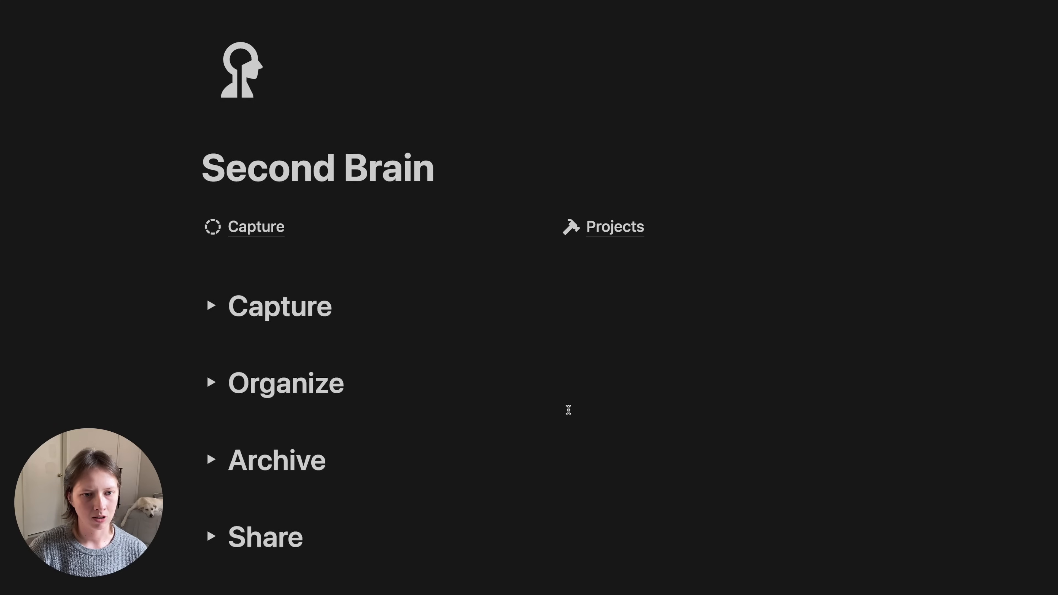
pyautogui.scroll(-2, 568, 409)
pyautogui.click(215, 350)
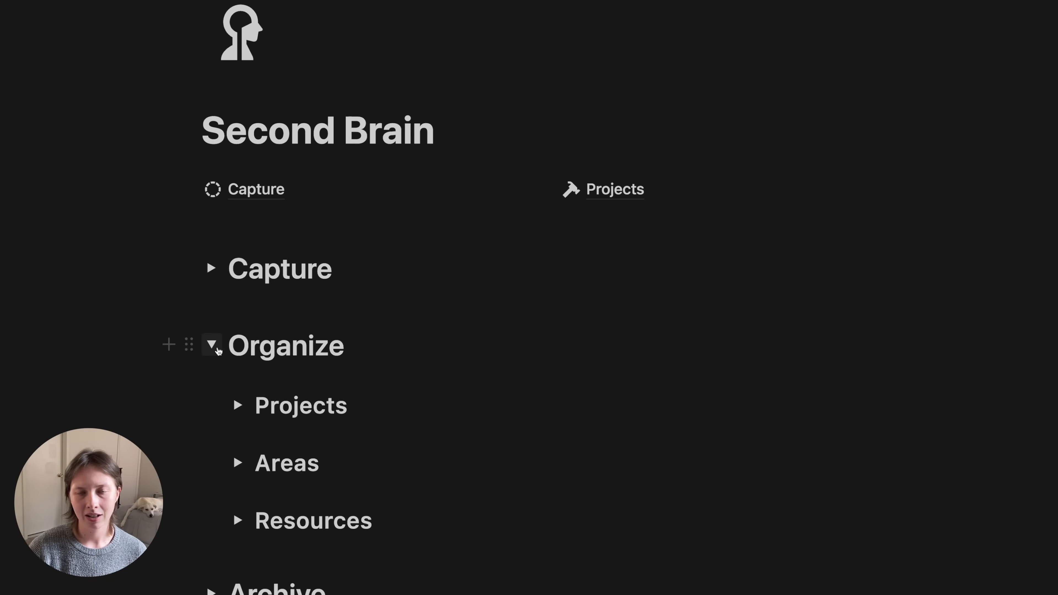
pyautogui.scroll(-4, 217, 351)
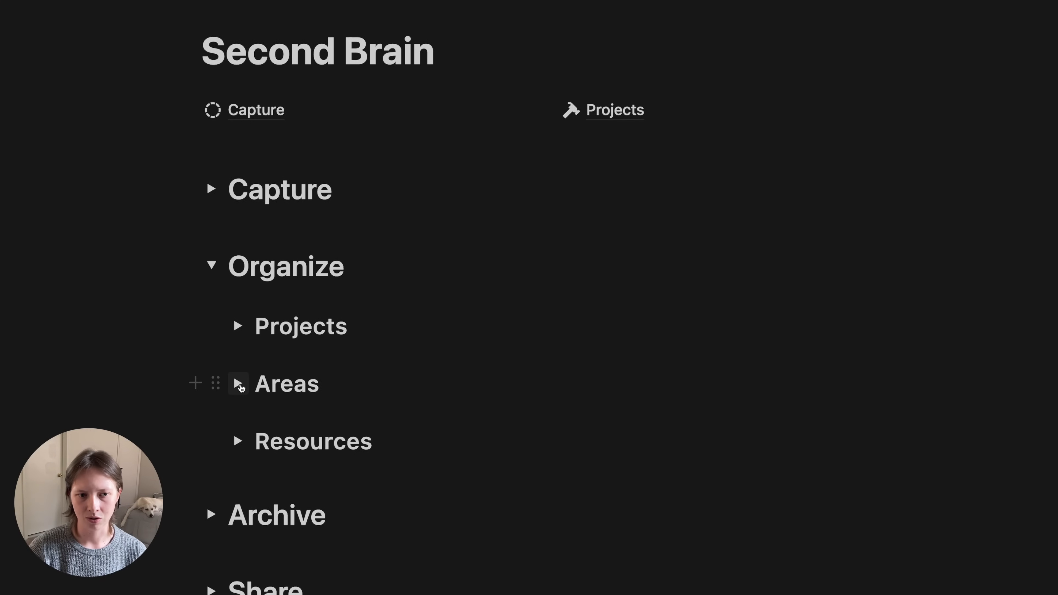
pyautogui.click(239, 385)
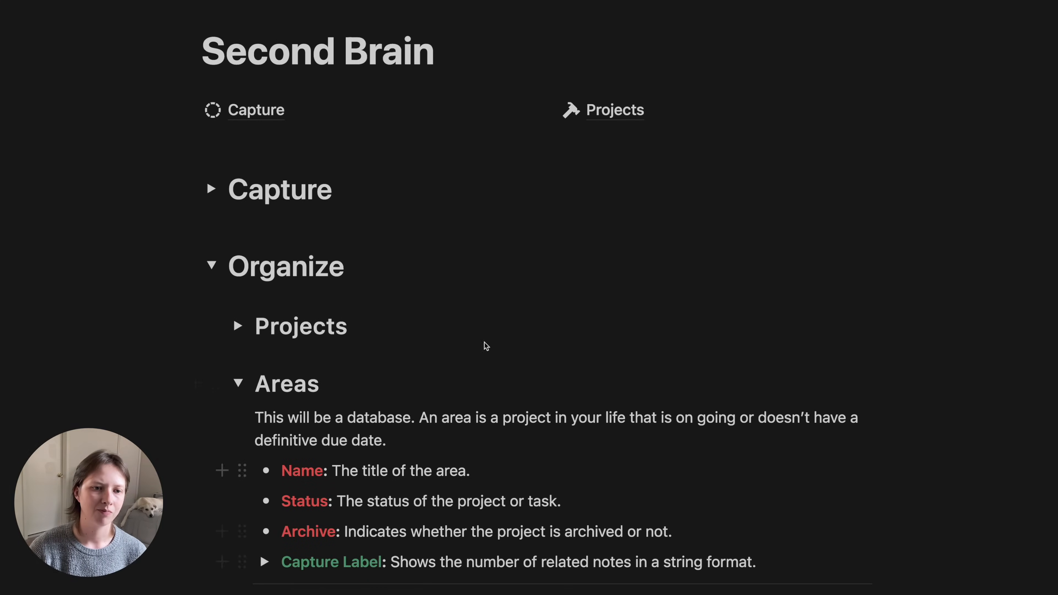
pyautogui.click(238, 383)
pyautogui.click(211, 265)
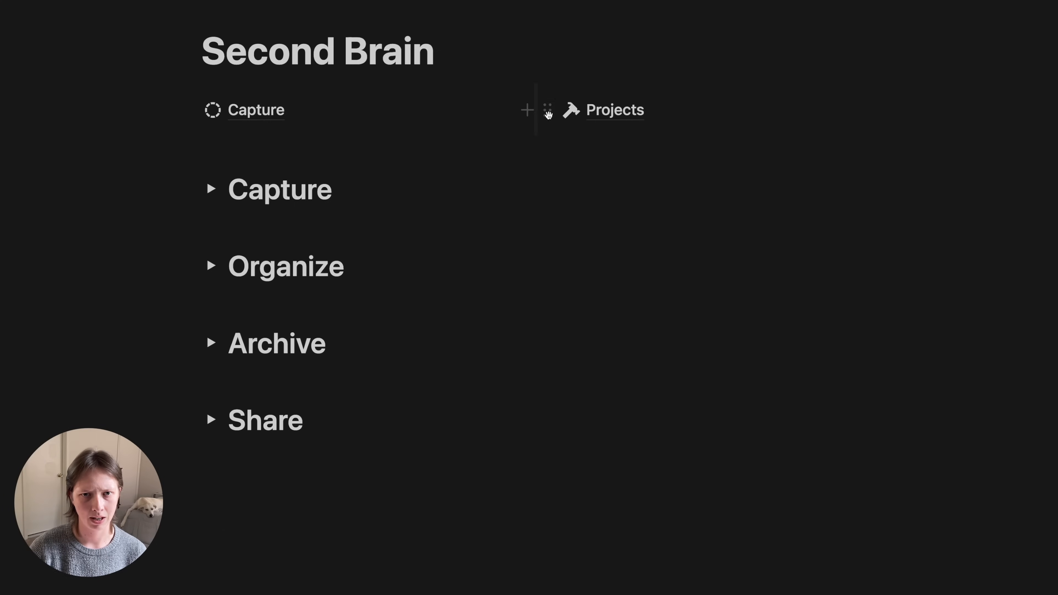
# - Add an empty block as a third column beside the Capture and Projects links
pyautogui.click(527, 110)
pyautogui.press('Escape')
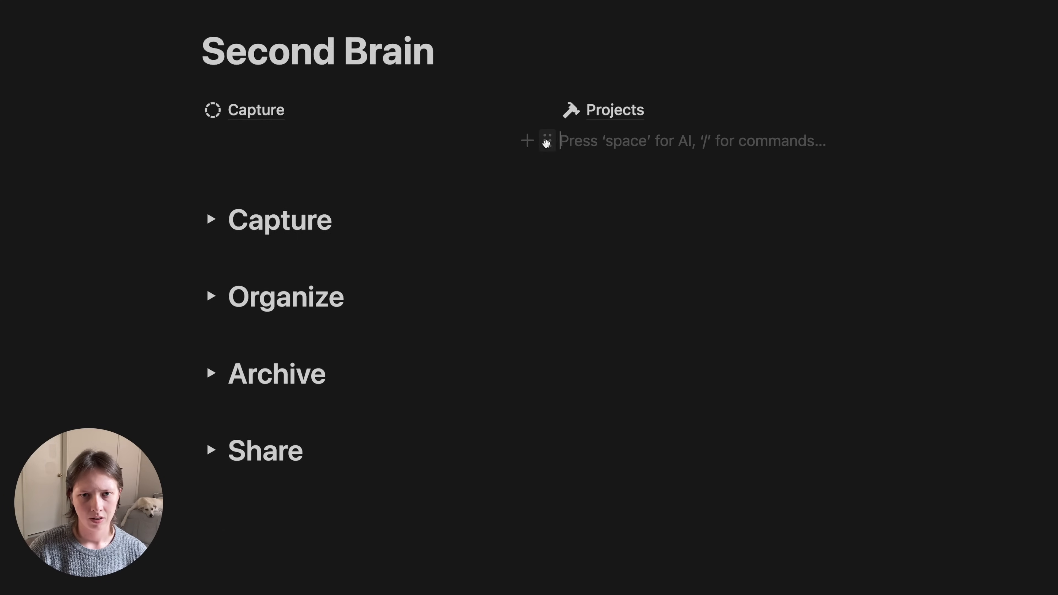
pyautogui.moveTo(547, 141); pyautogui.dragTo(942, 106)
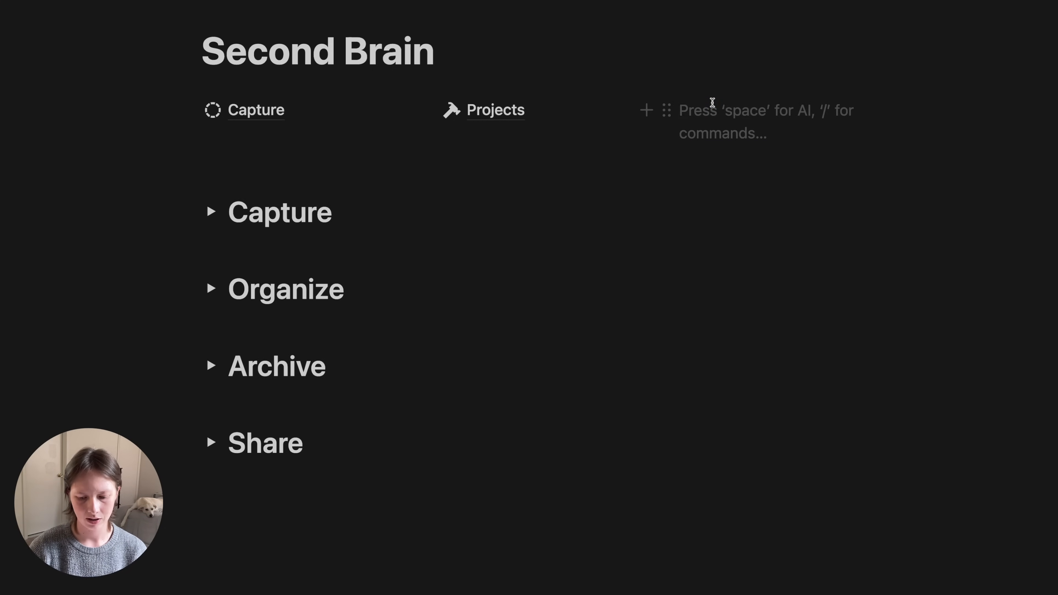
# - Create an 'Areas' sub-page with /page and make it a new gallery database
pyautogui.write('/page')
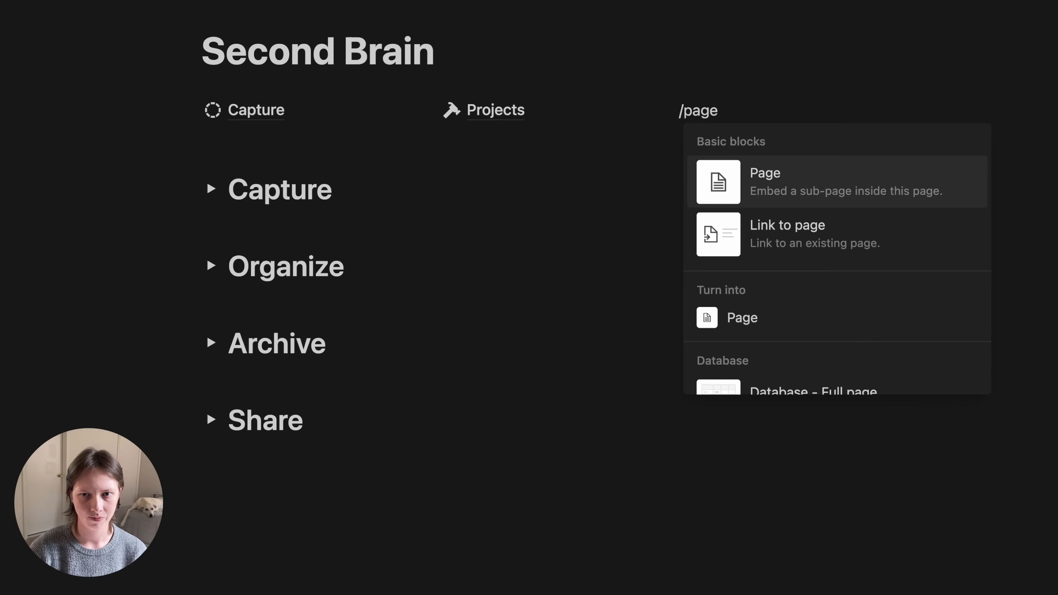
pyautogui.press('Return')
pyautogui.write('Areas')
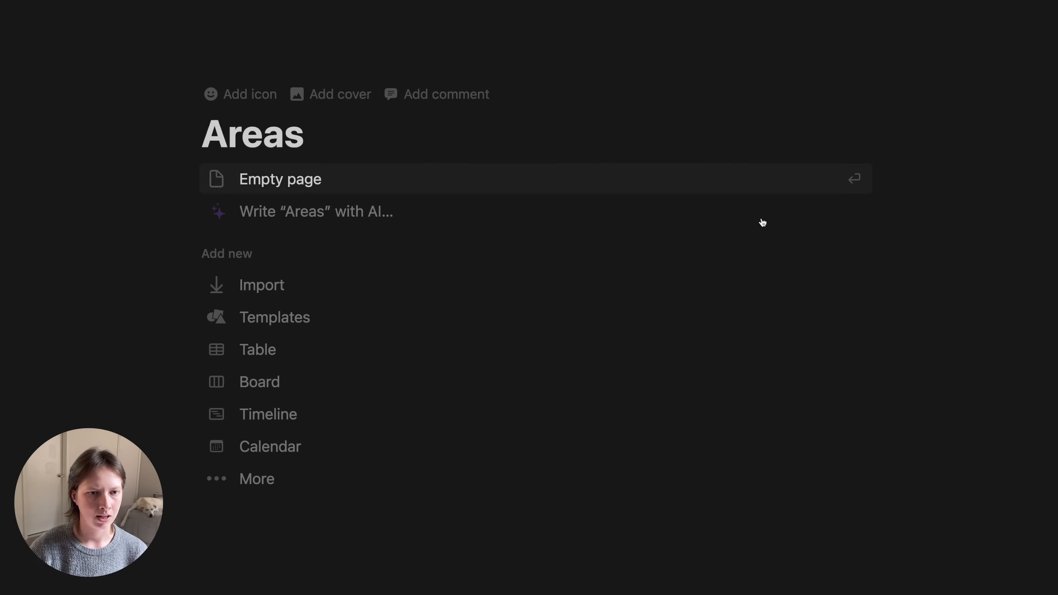
pyautogui.click(270, 479)
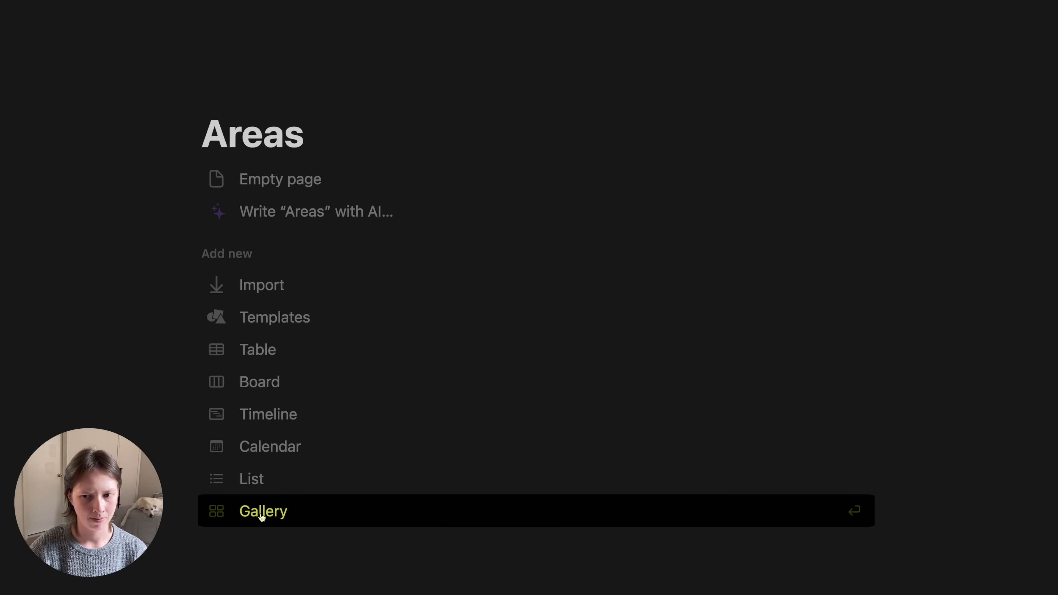
pyautogui.click(311, 518)
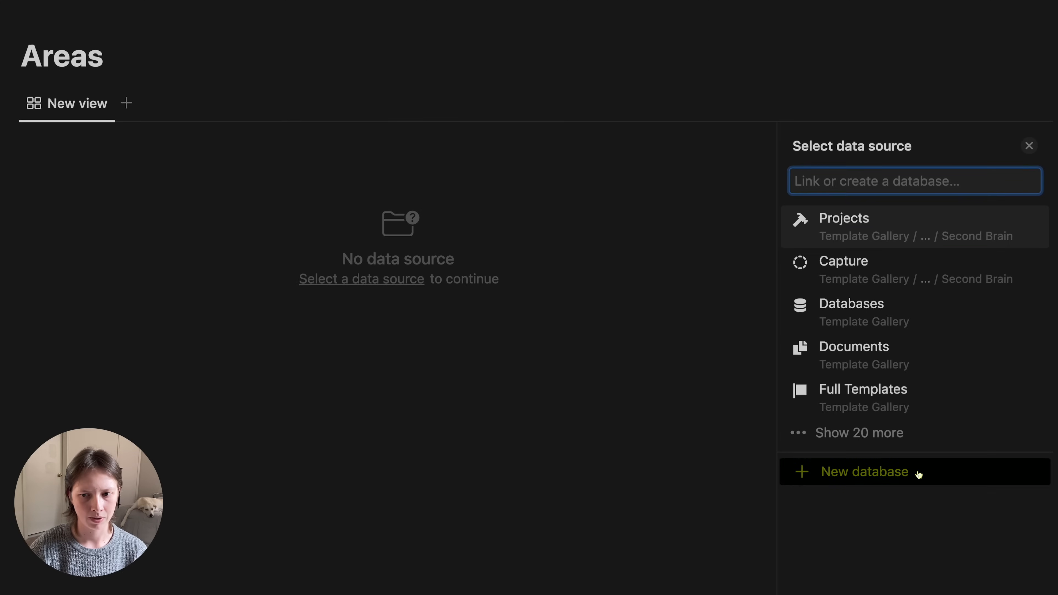
pyautogui.click(919, 473)
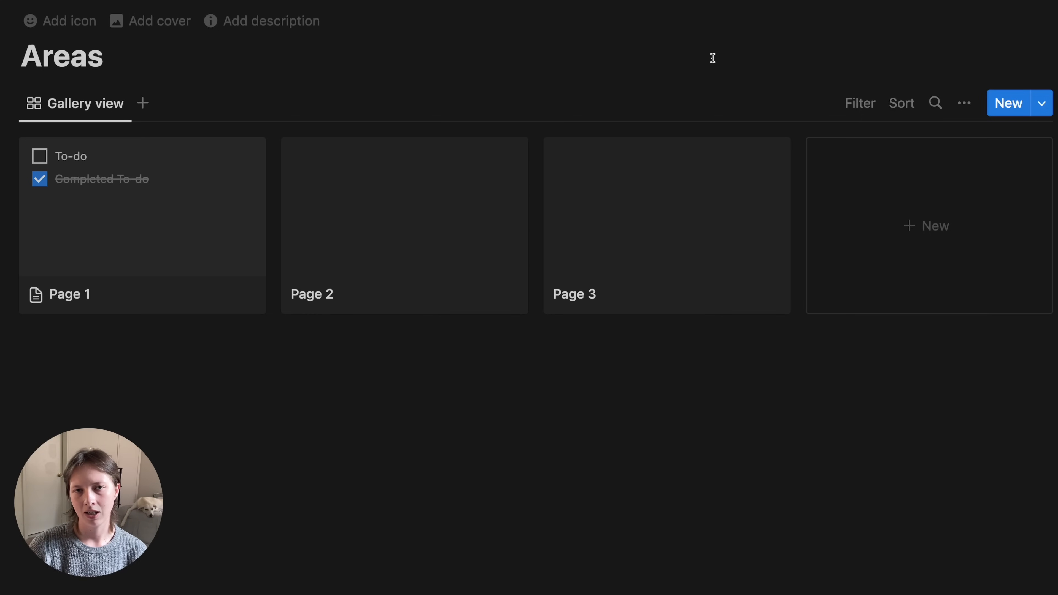
# - Give the Areas page a plain icon found by searching 'app' in the Icons tab
pyautogui.click(63, 31)
pyautogui.click(59, 52)
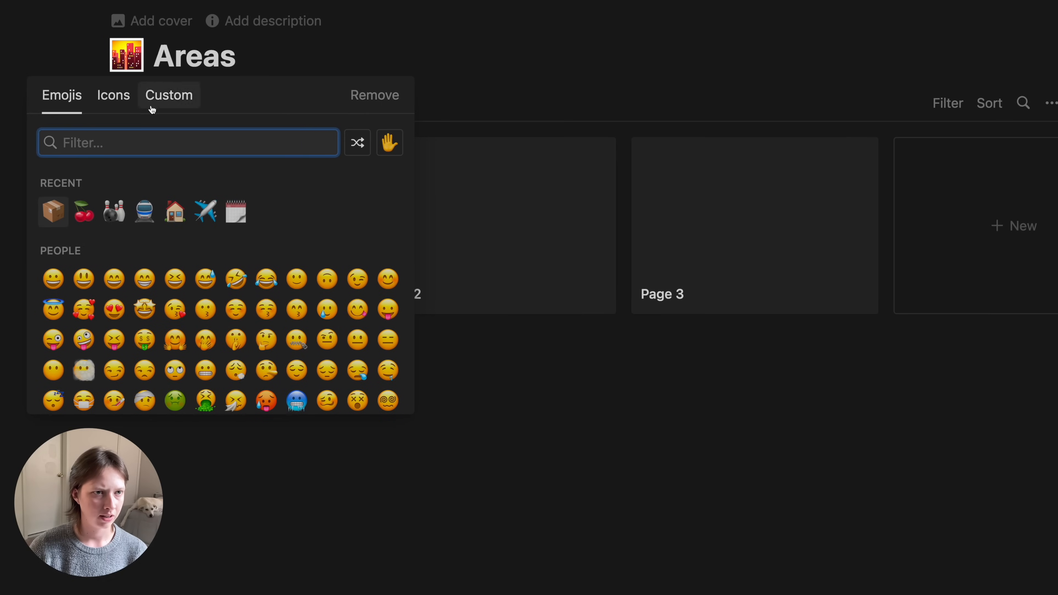
pyautogui.click(117, 102)
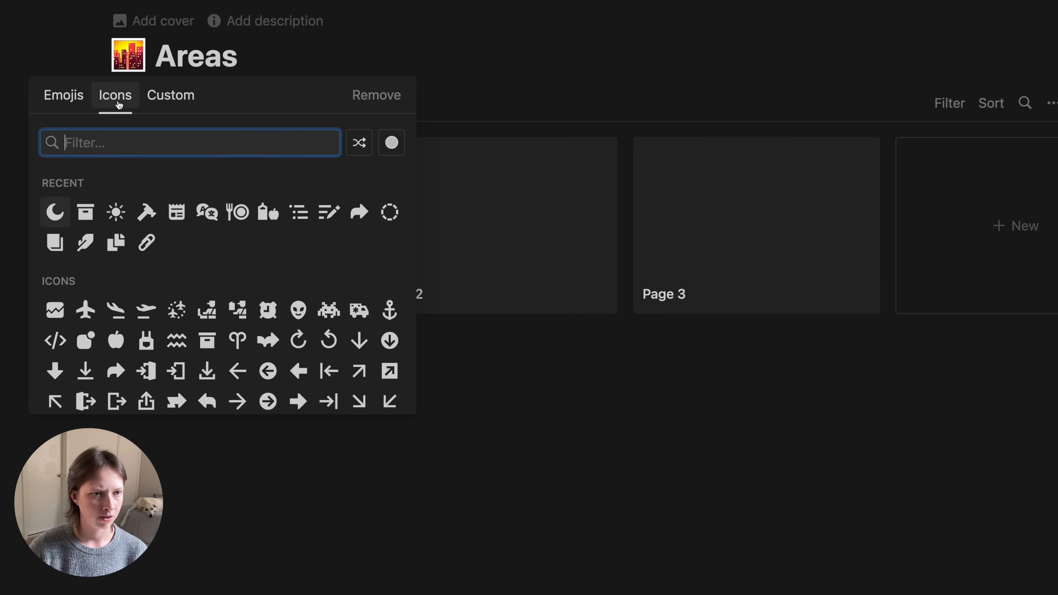
pyautogui.write('app')
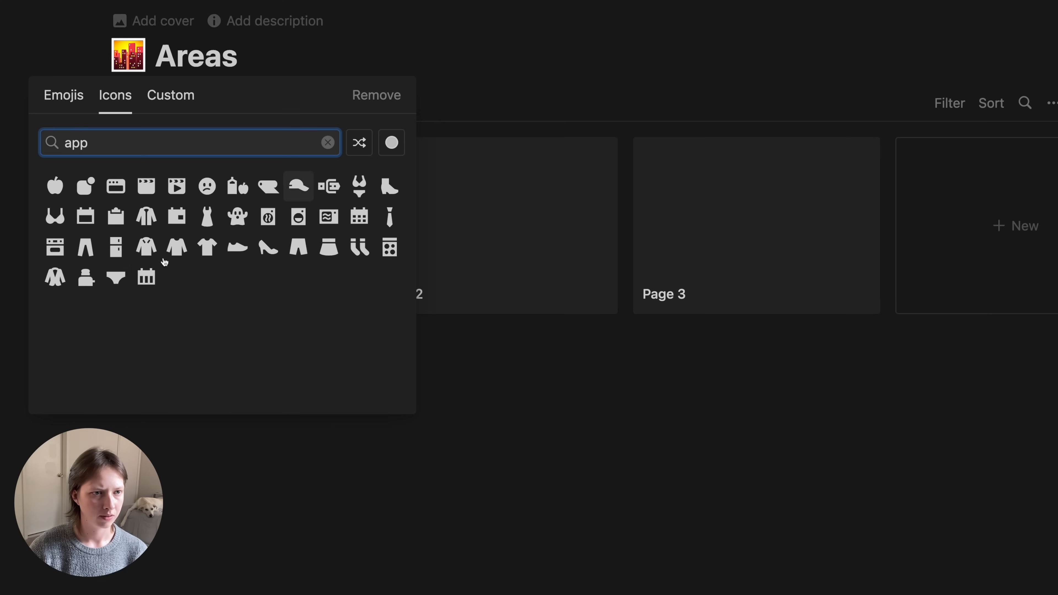
pyautogui.click(87, 192)
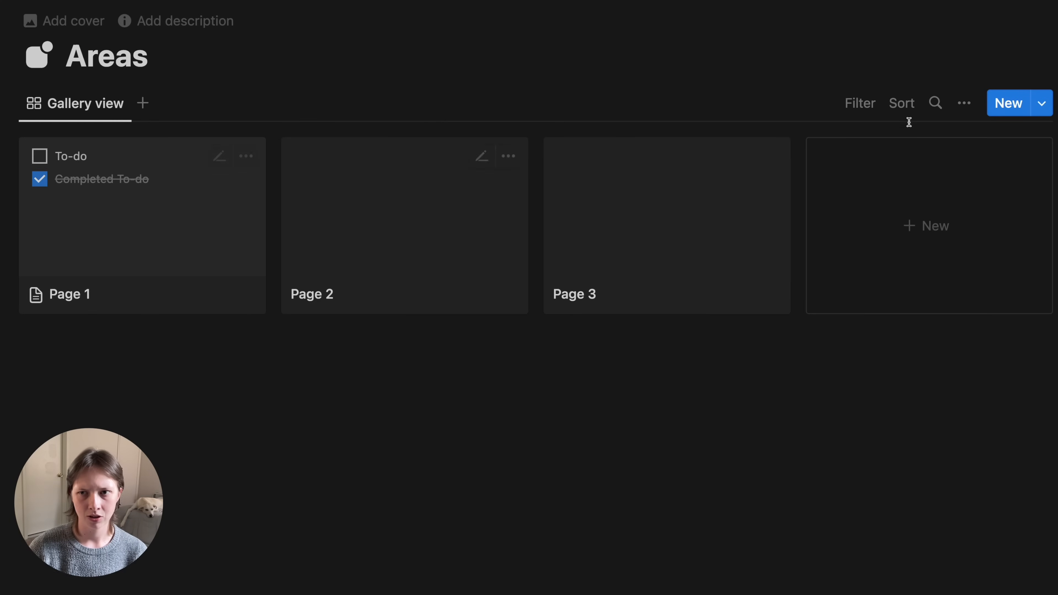
# - Set the gallery's card preview to None so cards show titles only
pyautogui.click(971, 112)
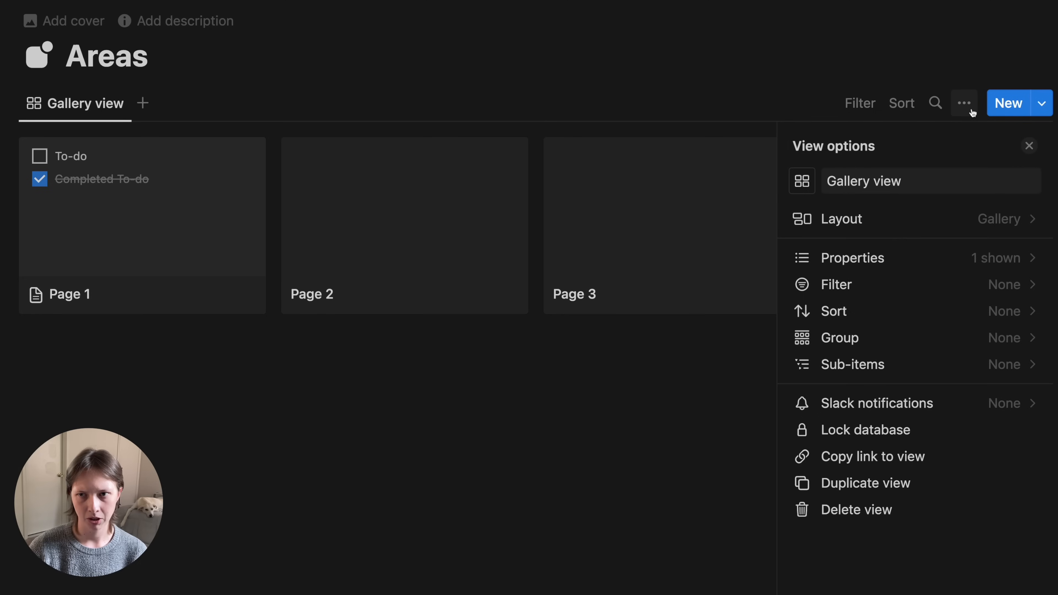
pyautogui.click(874, 216)
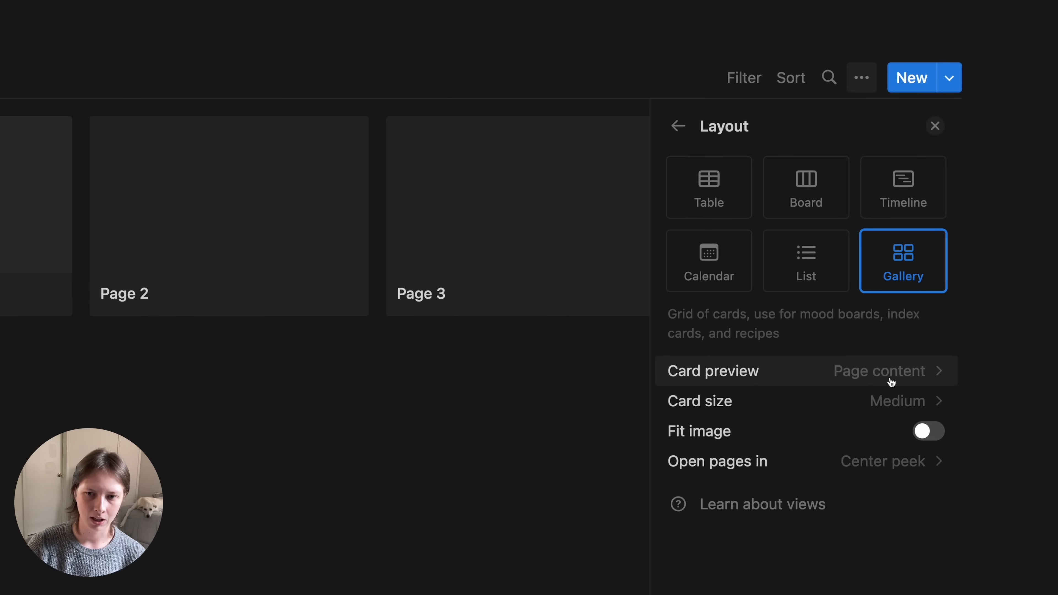
pyautogui.click(891, 382)
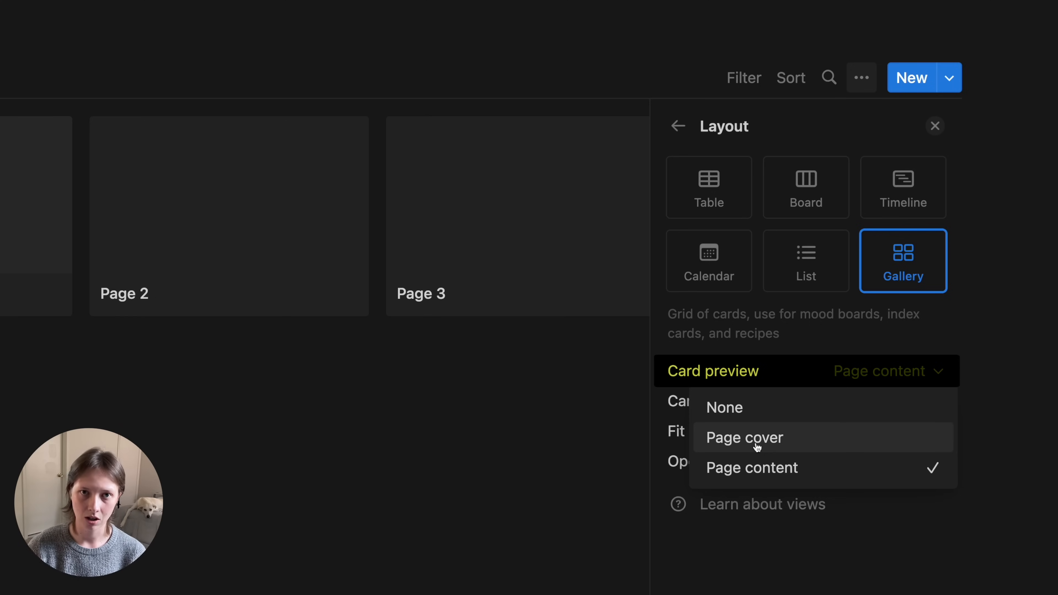
pyautogui.click(799, 415)
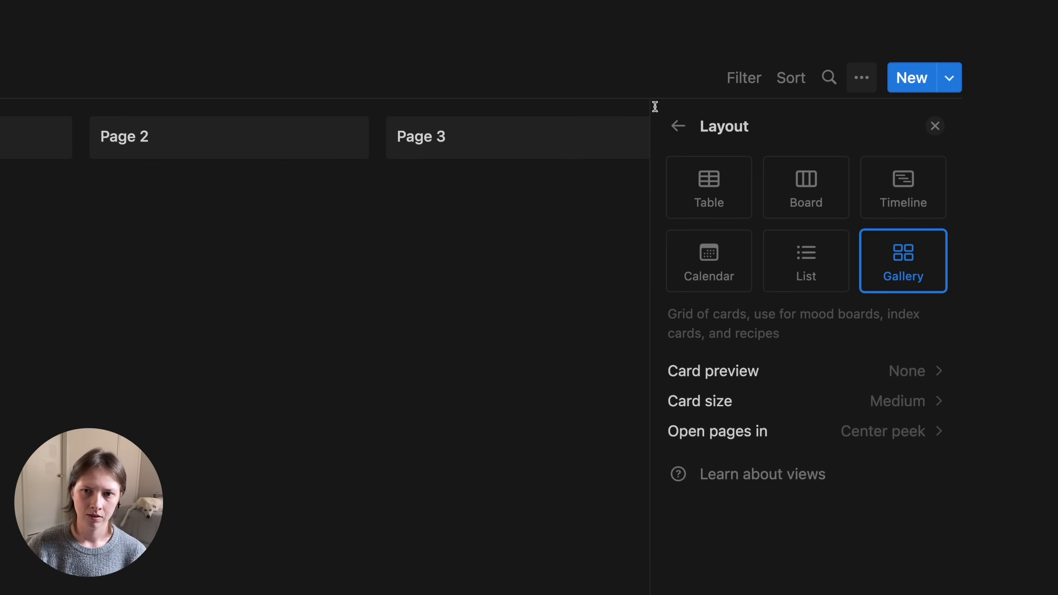
pyautogui.click(678, 126)
pyautogui.click(237, 275)
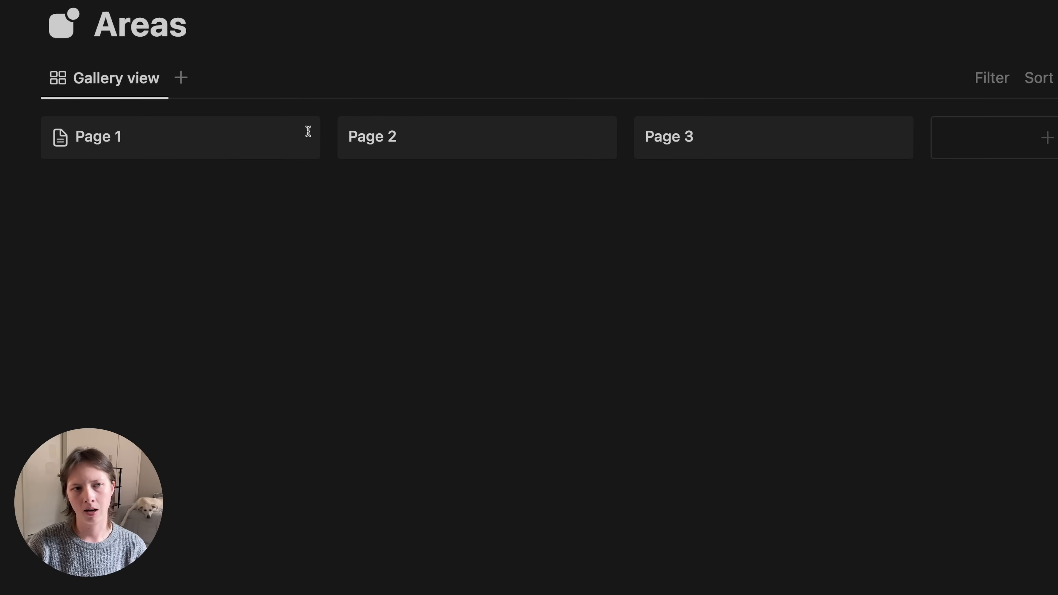
# - Rename the gallery view to 'Active' and give it a sun icon
pyautogui.click(78, 78)
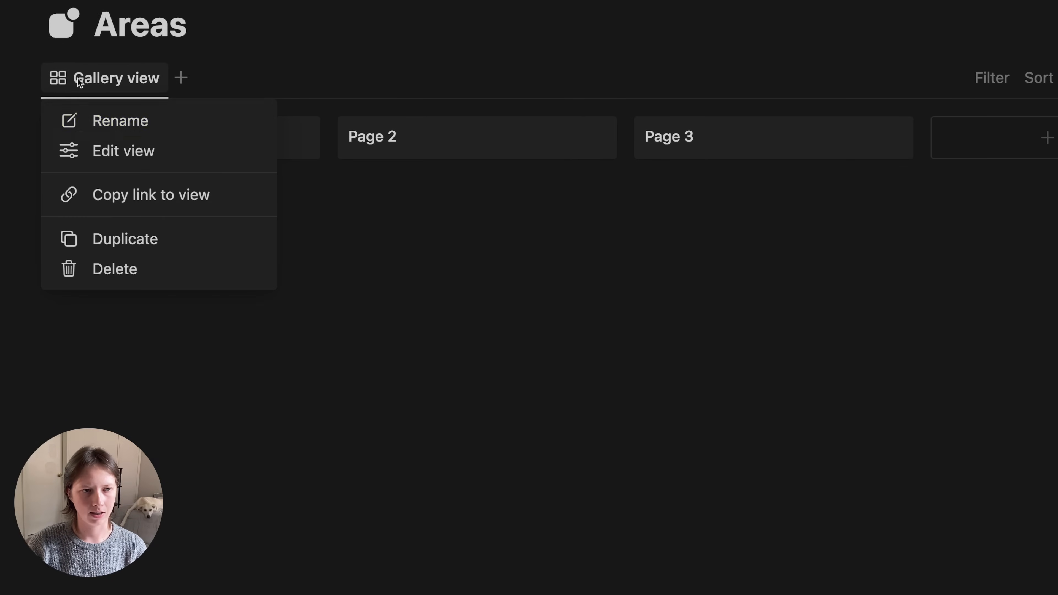
pyautogui.click(136, 120)
pyautogui.write('Active')
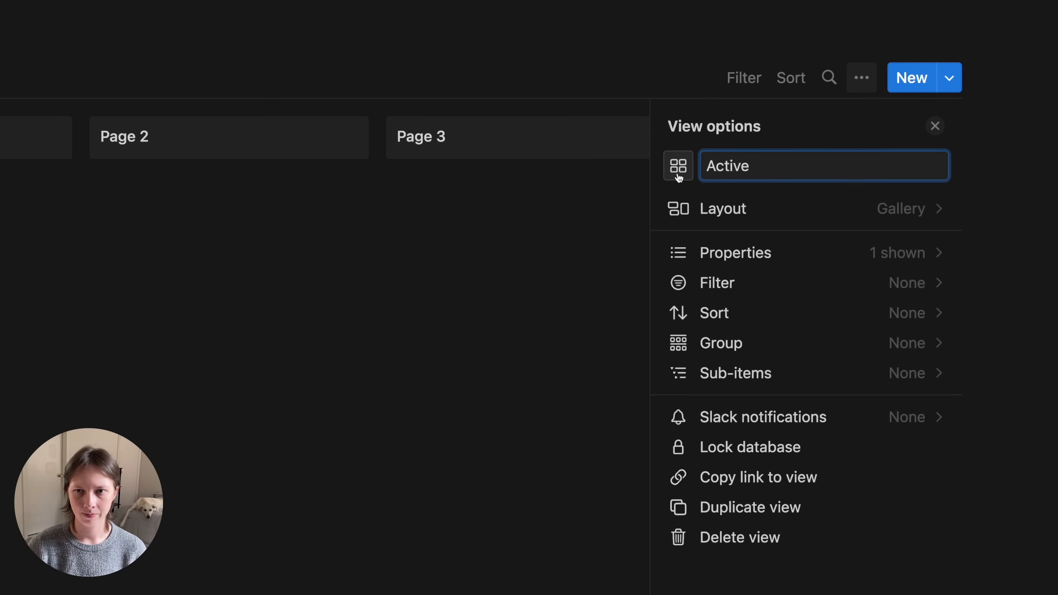
pyautogui.click(678, 175)
pyautogui.write('sun')
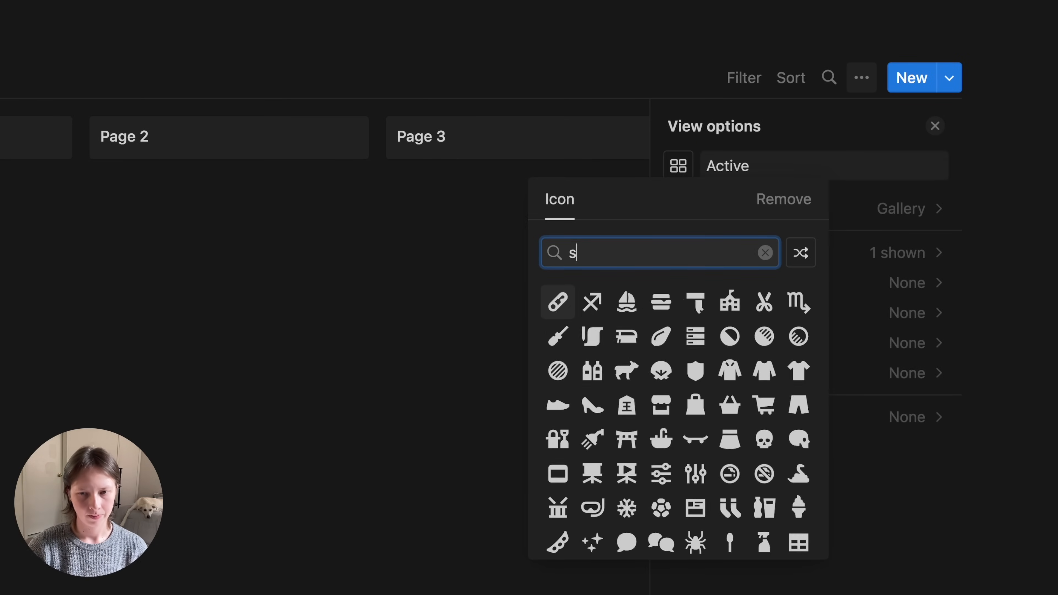
pyautogui.press('Return')
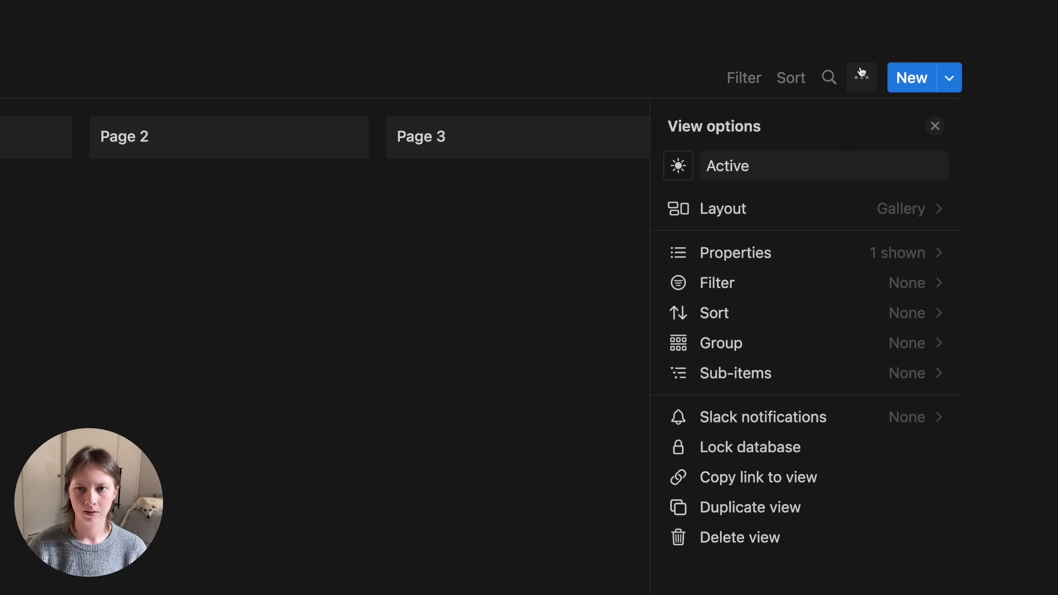
pyautogui.click(338, 226)
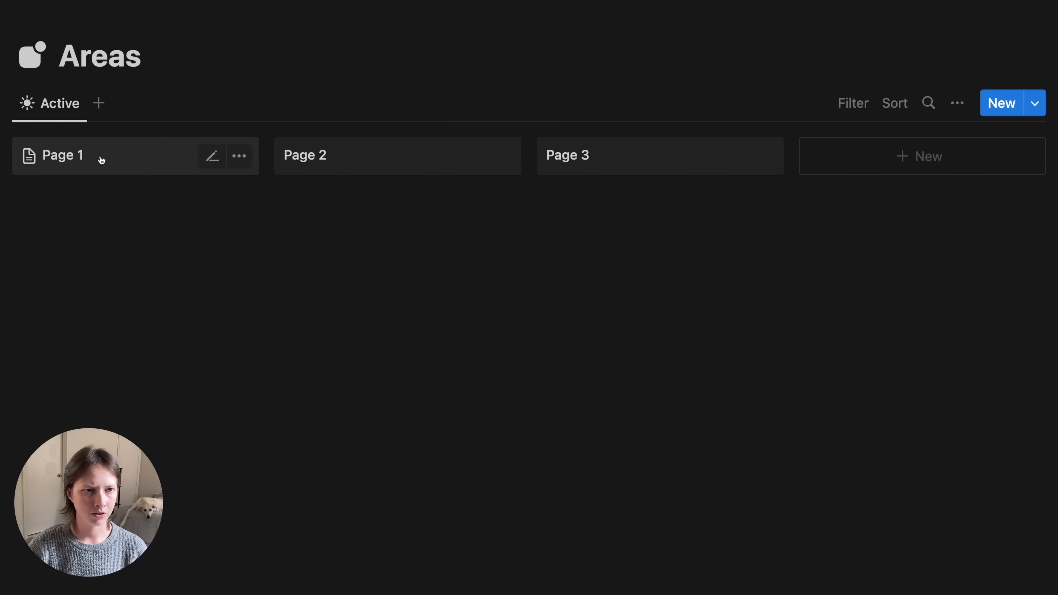
# - Open Page 1 as a full page and delete its sample to-do items
pyautogui.click(101, 160)
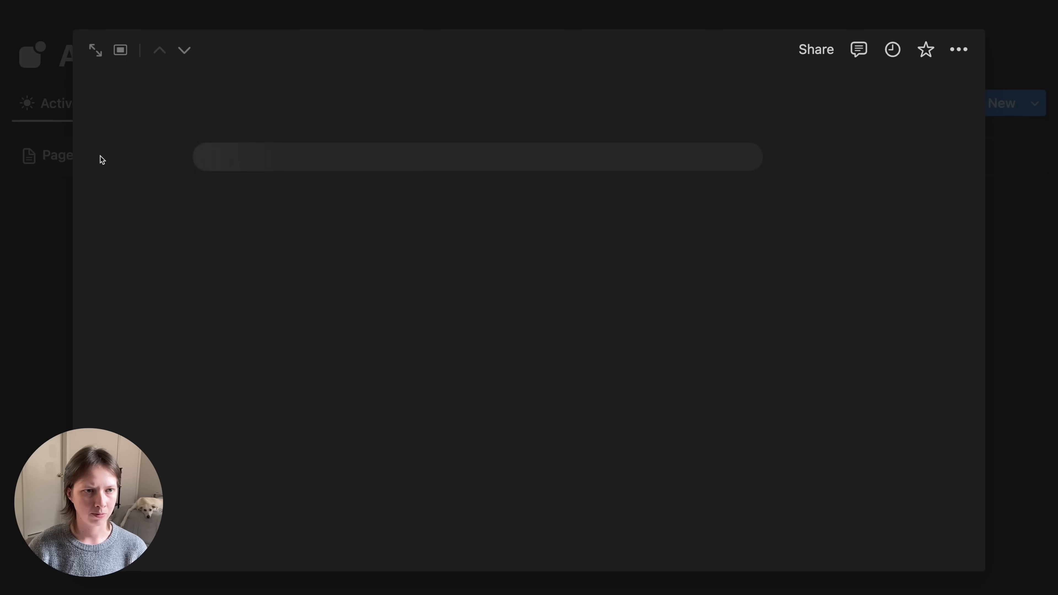
pyautogui.click(95, 50)
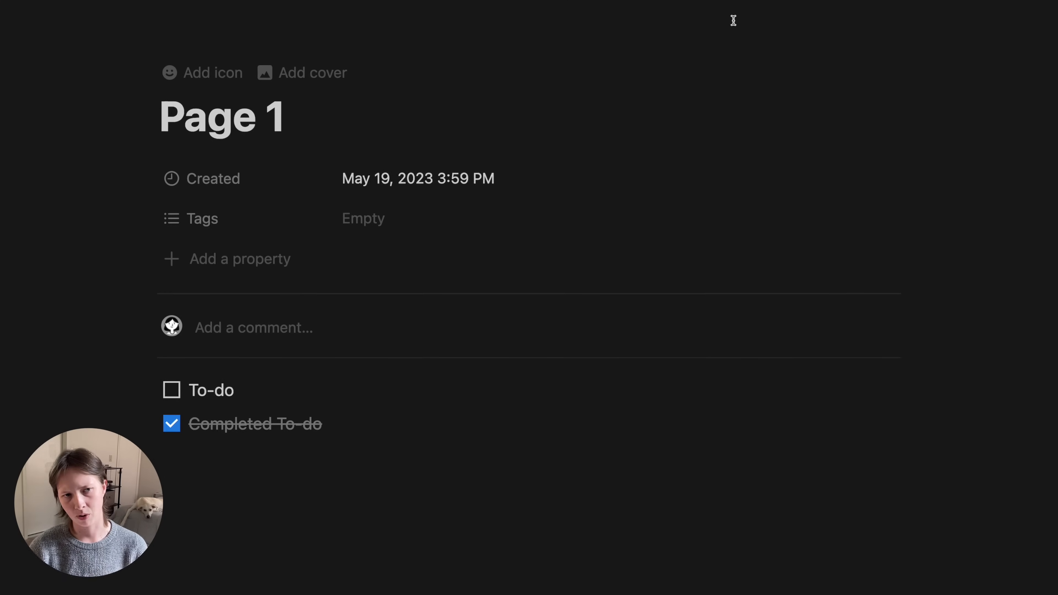
pyautogui.press('super+a')
pyautogui.press('BackSpace')
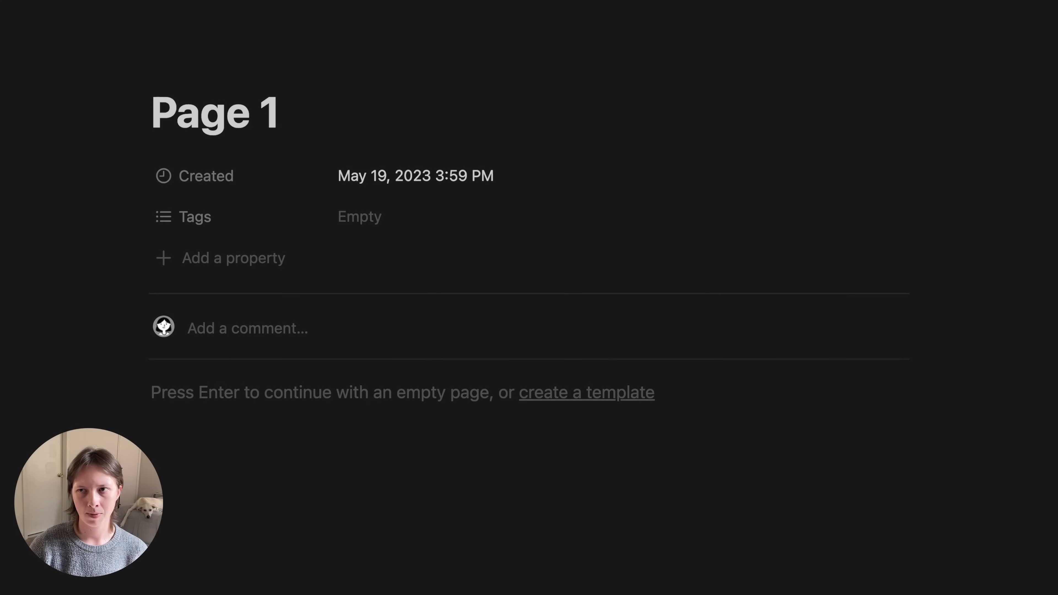
# - Turn off top-level page discussions for all Areas pages
pyautogui.click(1037, 4)
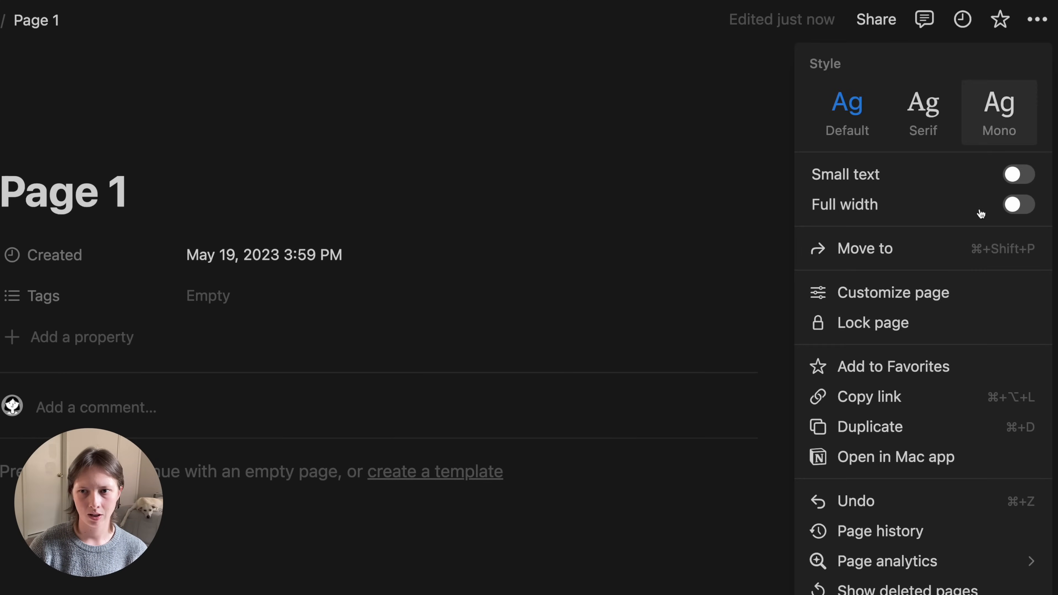
pyautogui.click(947, 298)
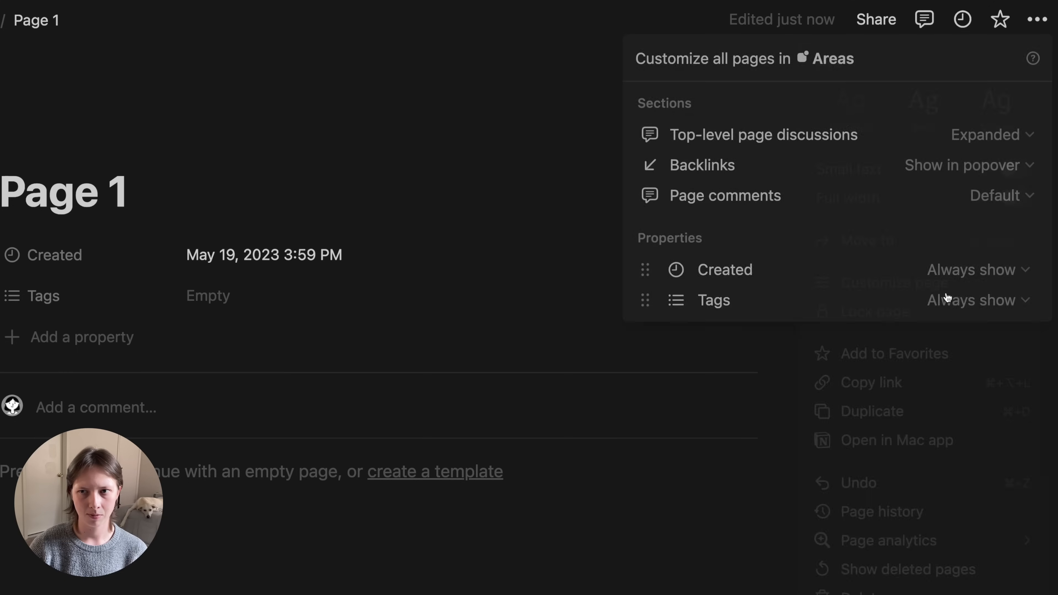
pyautogui.click(977, 141)
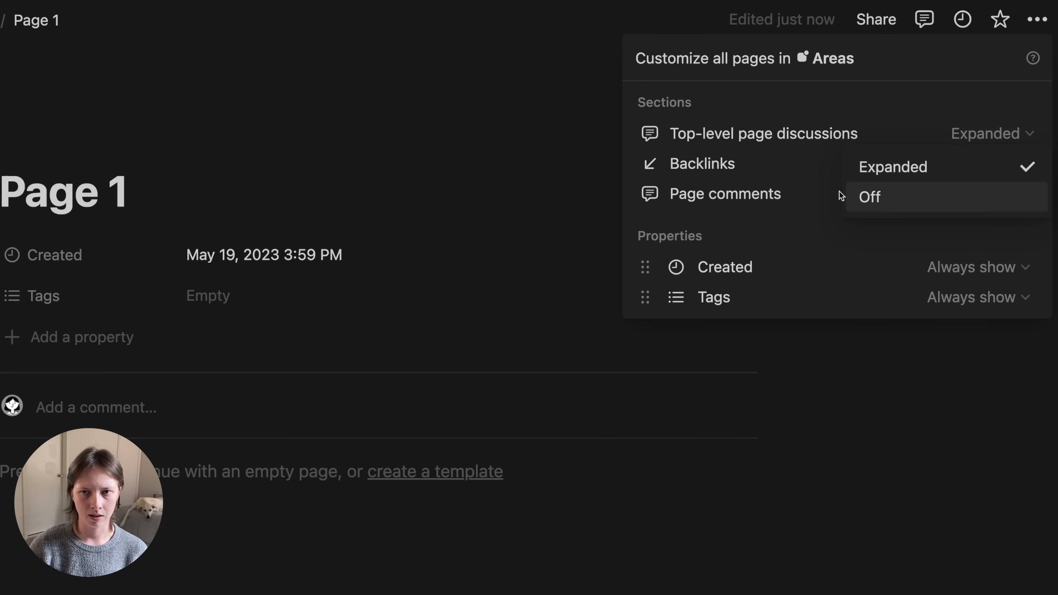
pyautogui.click(905, 202)
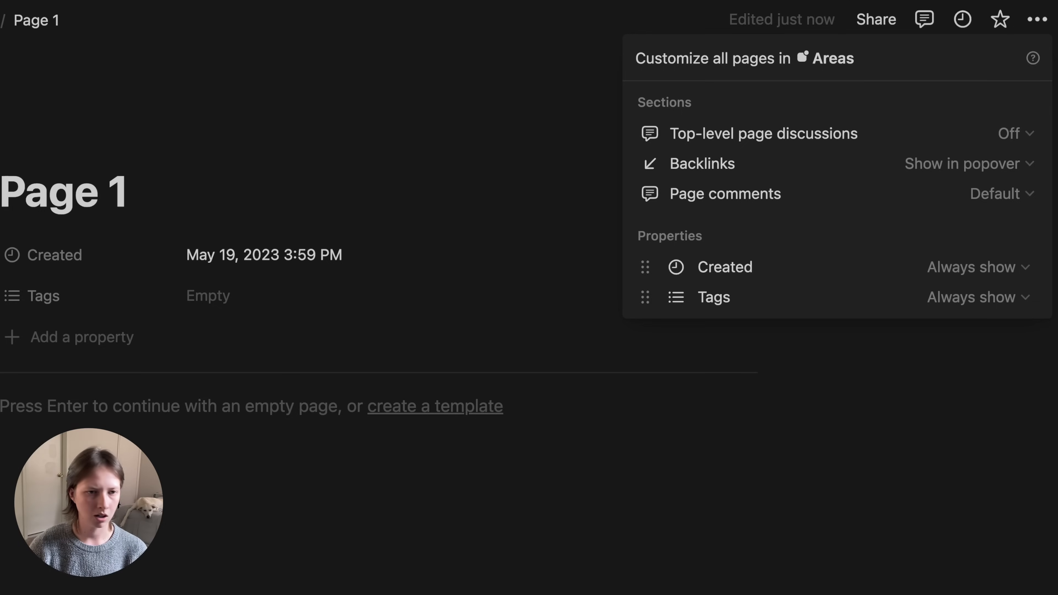
pyautogui.press('Escape')
# - Delete the Created and Tags properties from the Areas database
pyautogui.click(98, 246)
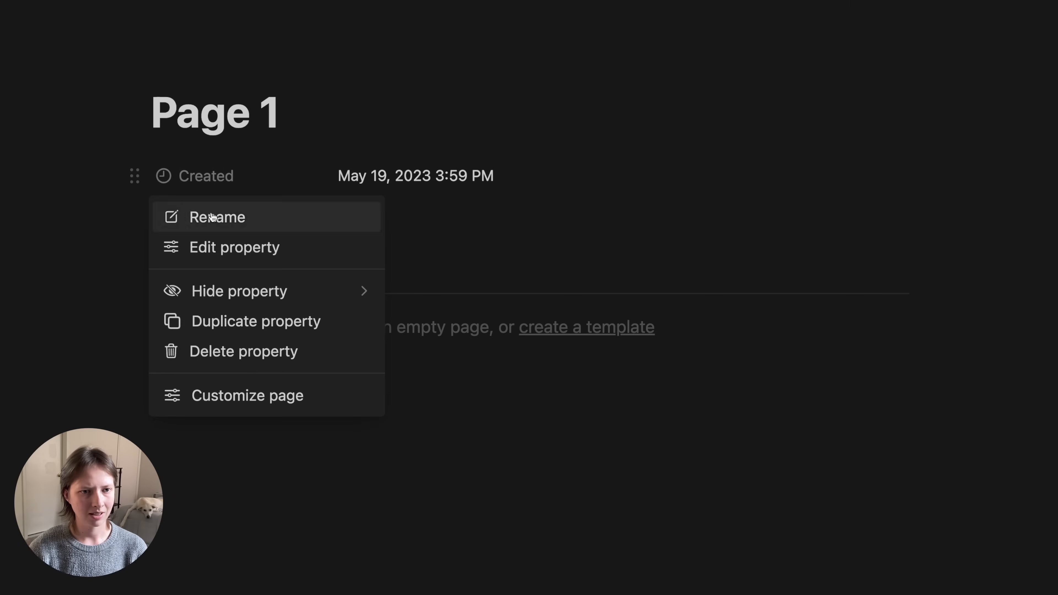
pyautogui.click(236, 351)
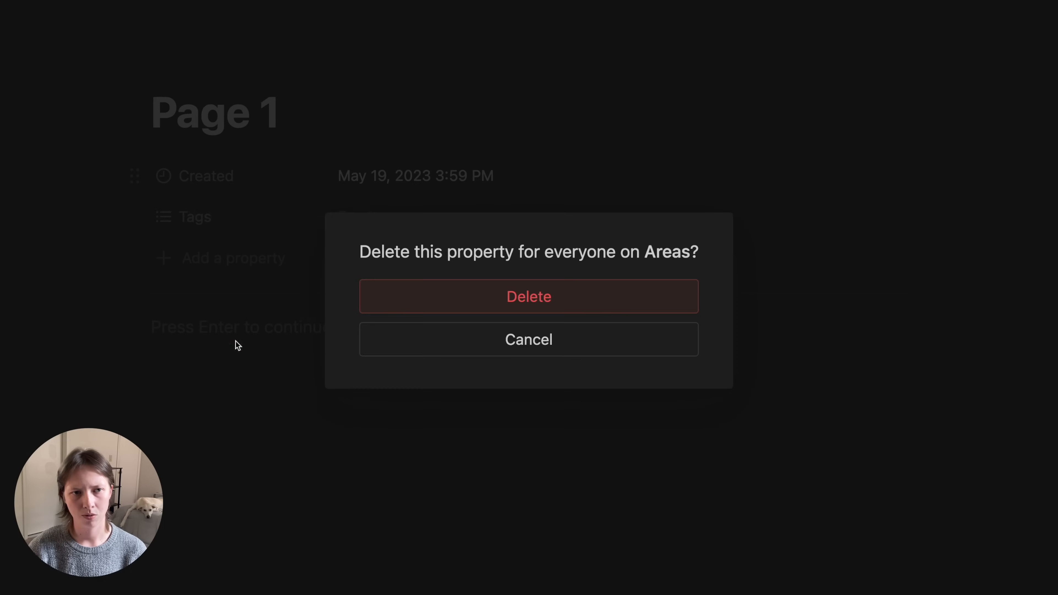
pyautogui.click(541, 290)
pyautogui.click(229, 176)
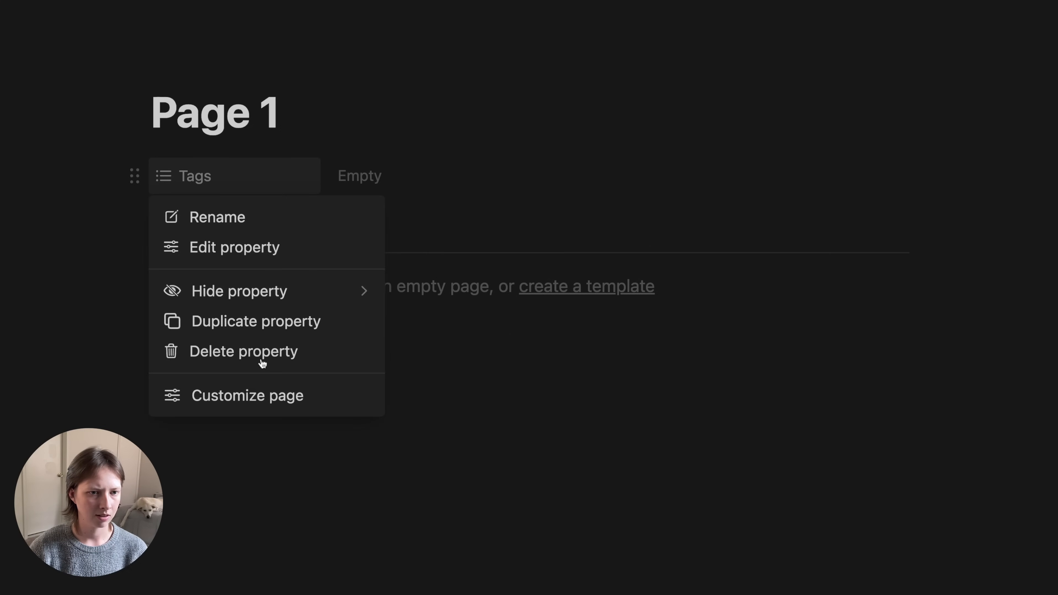
pyautogui.click(197, 361)
pyautogui.click(425, 301)
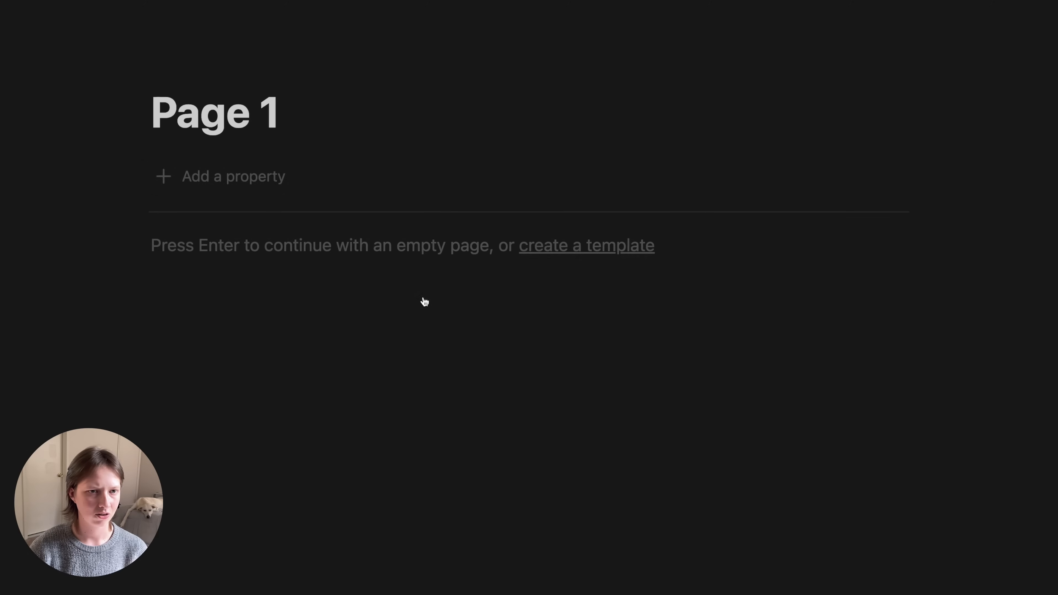
pyautogui.click(224, 184)
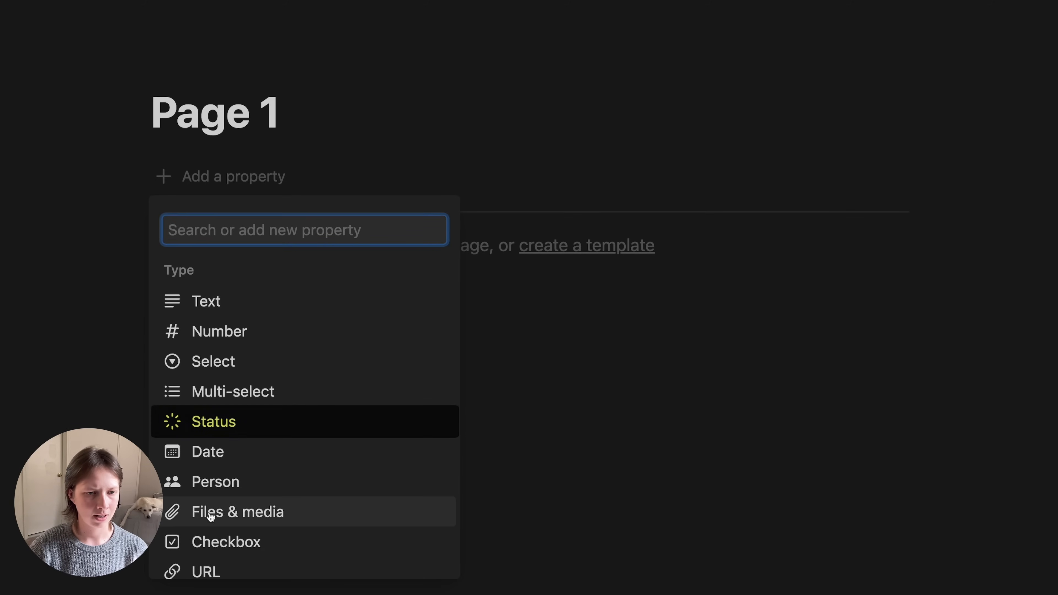
# - Add a Status property to Areas and rename its Done option to Completed
pyautogui.click(194, 424)
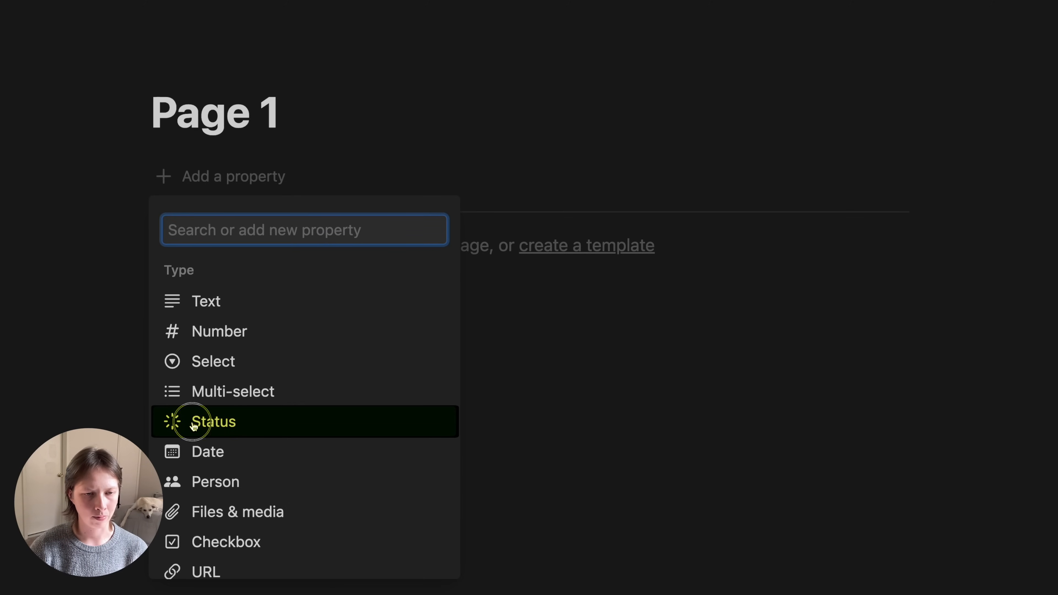
pyautogui.scroll(-2, 206, 546)
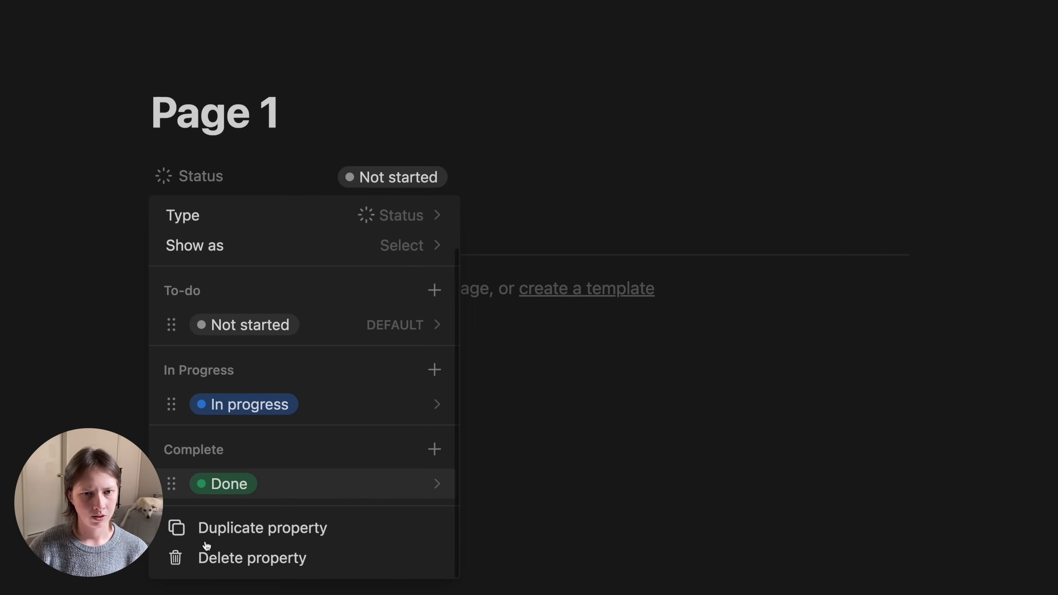
pyautogui.scroll(1, 206, 543)
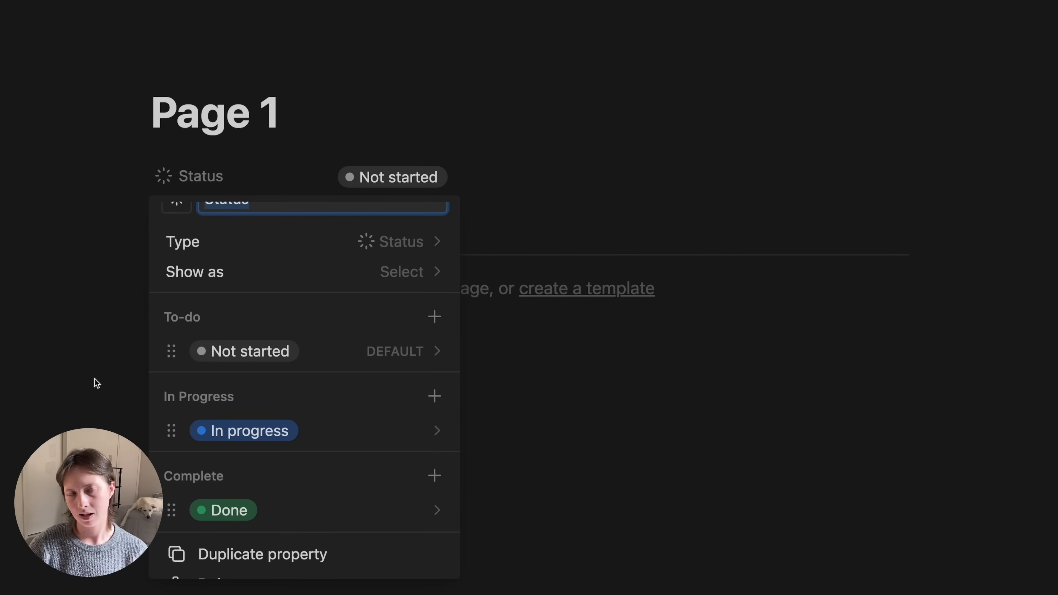
pyautogui.scroll(-1, 254, 390)
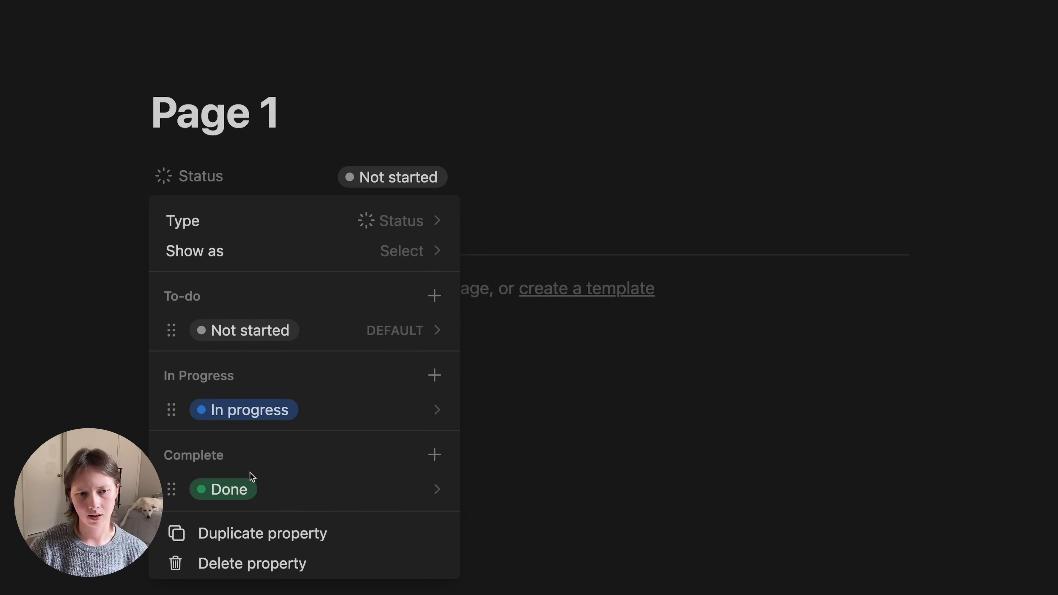
pyautogui.scroll(-1, 258, 476)
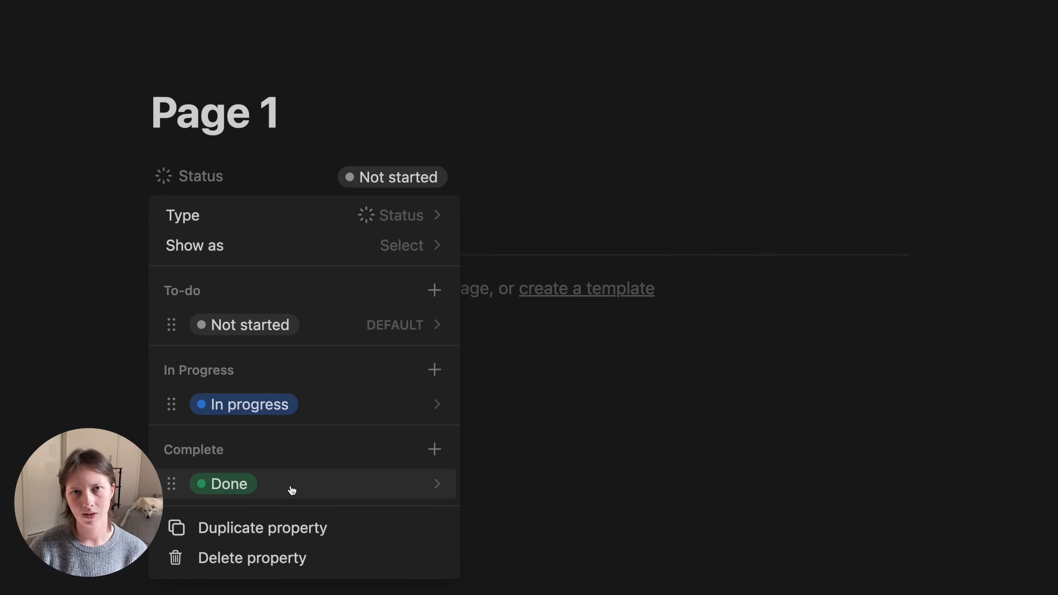
pyautogui.click(200, 490)
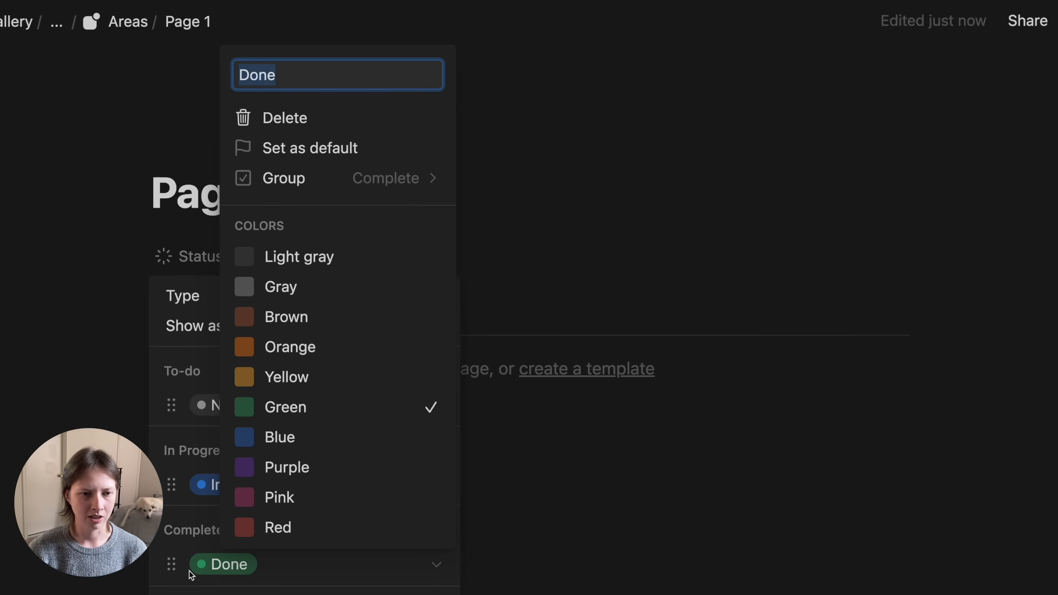
pyautogui.write('Completed')
pyautogui.press('Return')
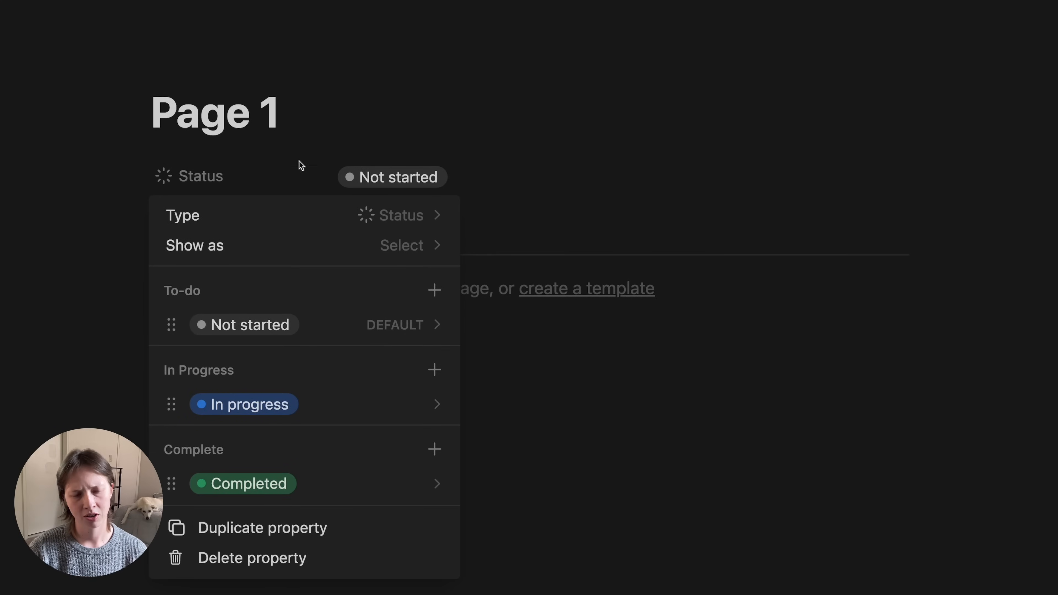
pyautogui.click(296, 130)
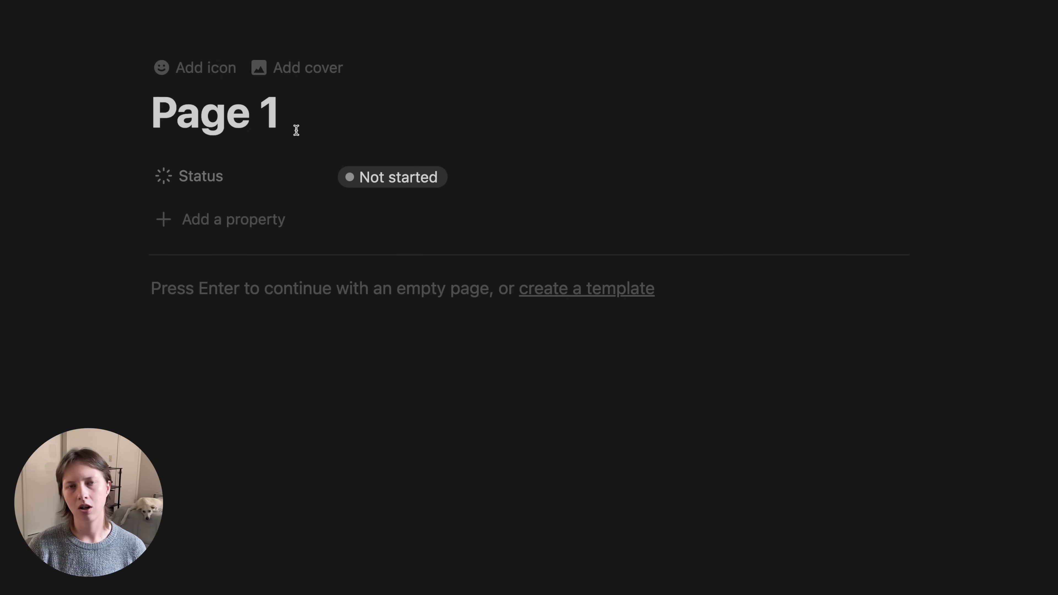
# - Set Page 1's status to In progress
pyautogui.click(436, 194)
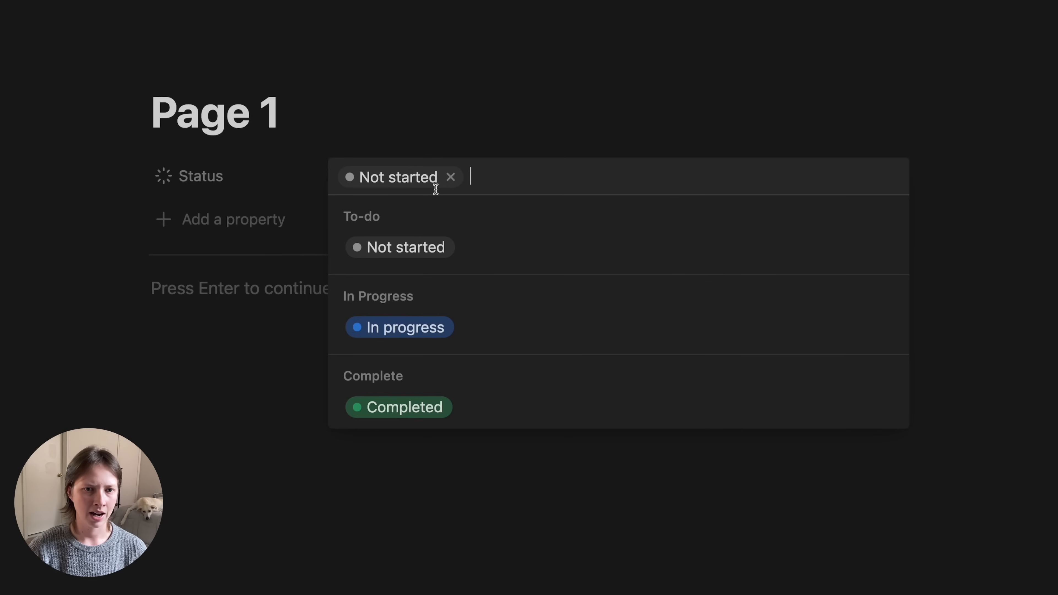
pyautogui.click(418, 327)
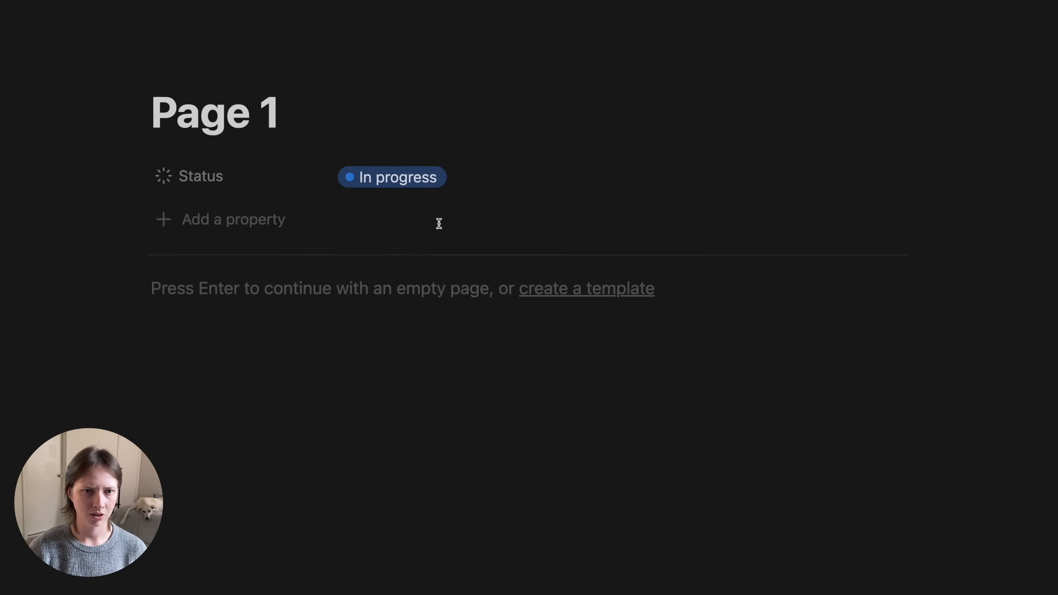
pyautogui.moveTo(277, 78)
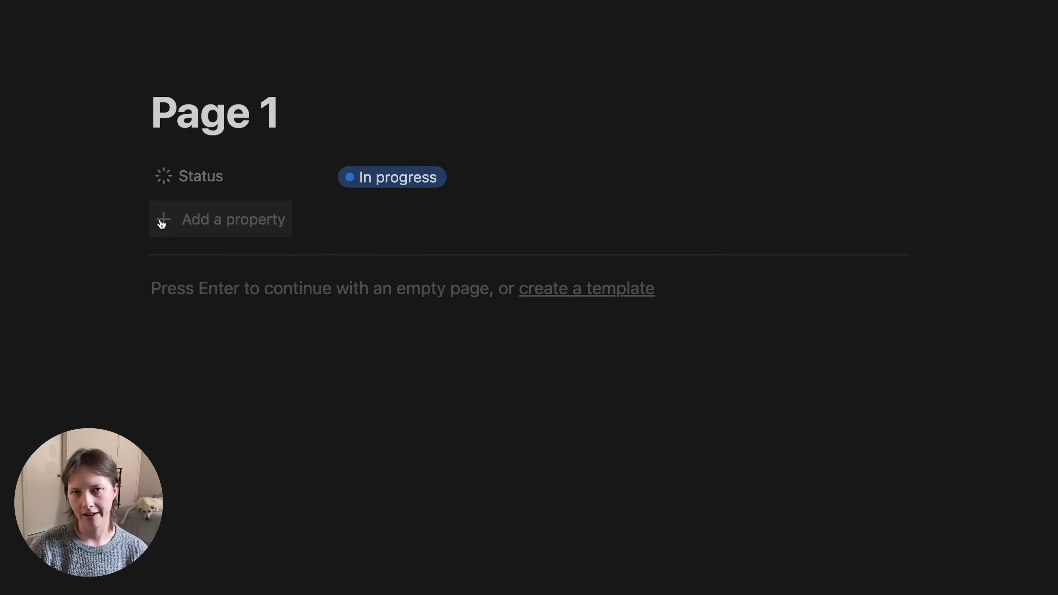
# - Add a Relation property to the Capture database with Show on Capture turned on
pyautogui.click(212, 233)
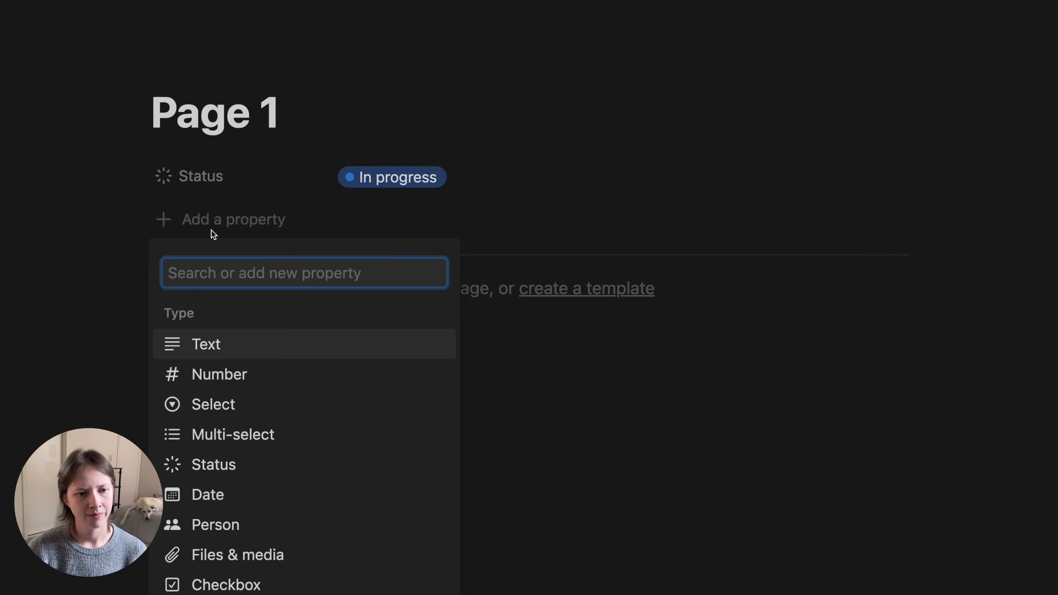
pyautogui.scroll(-3, 238, 500)
pyautogui.scroll(-4, 238, 502)
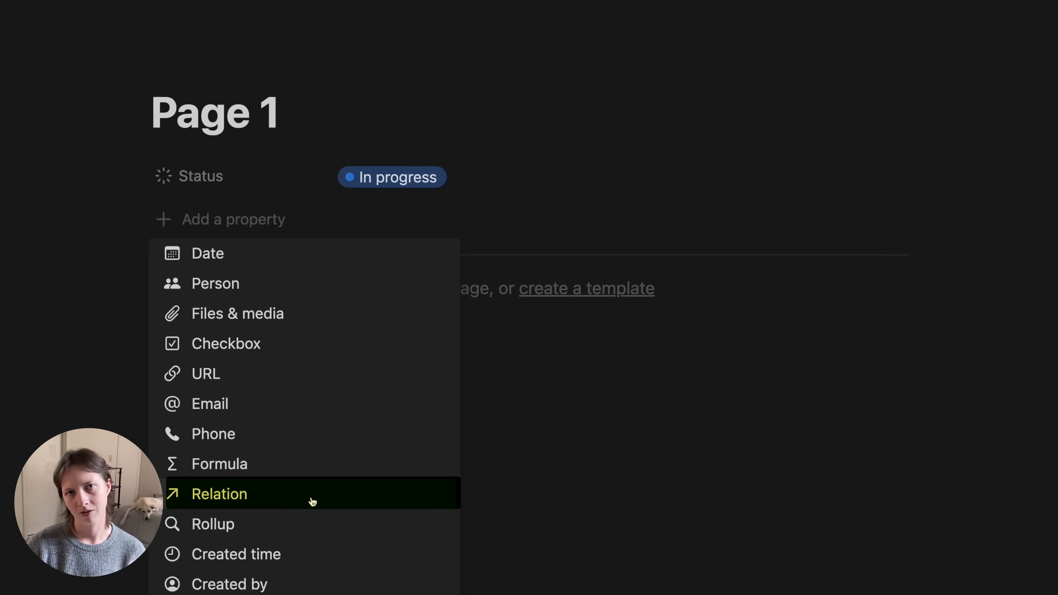
pyautogui.click(250, 503)
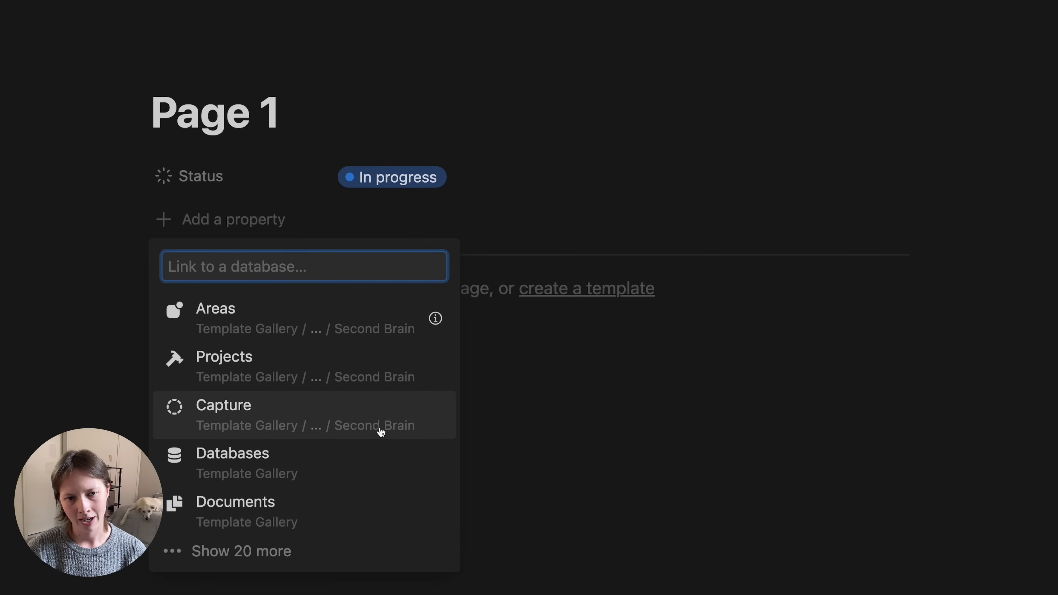
pyautogui.click(330, 414)
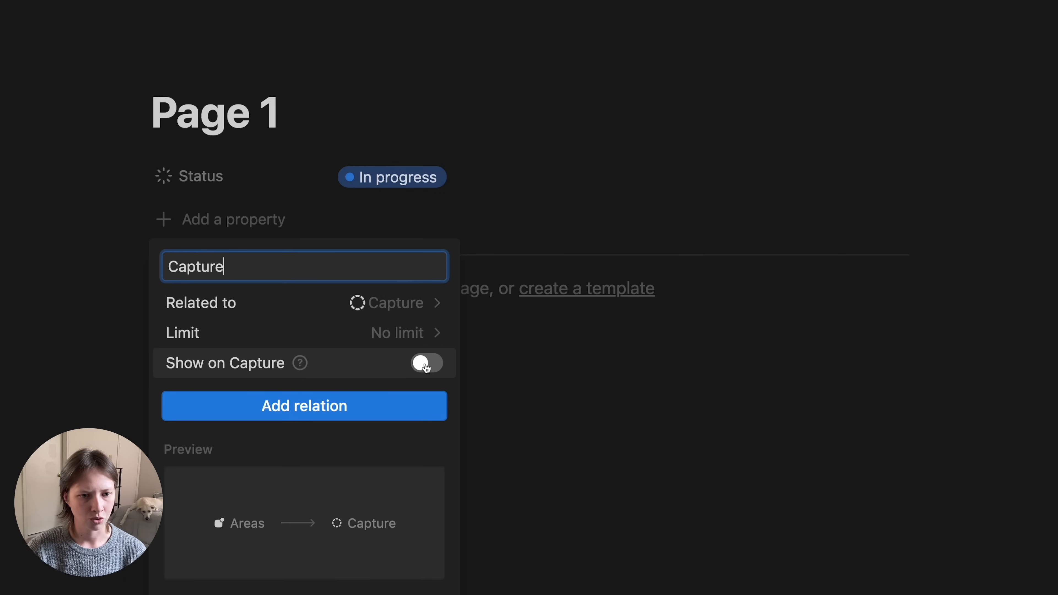
pyautogui.click(426, 363)
# - Name the counterpart property on Capture 'Area', create the relation, and move it below Status
pyautogui.scroll(-2, 315, 408)
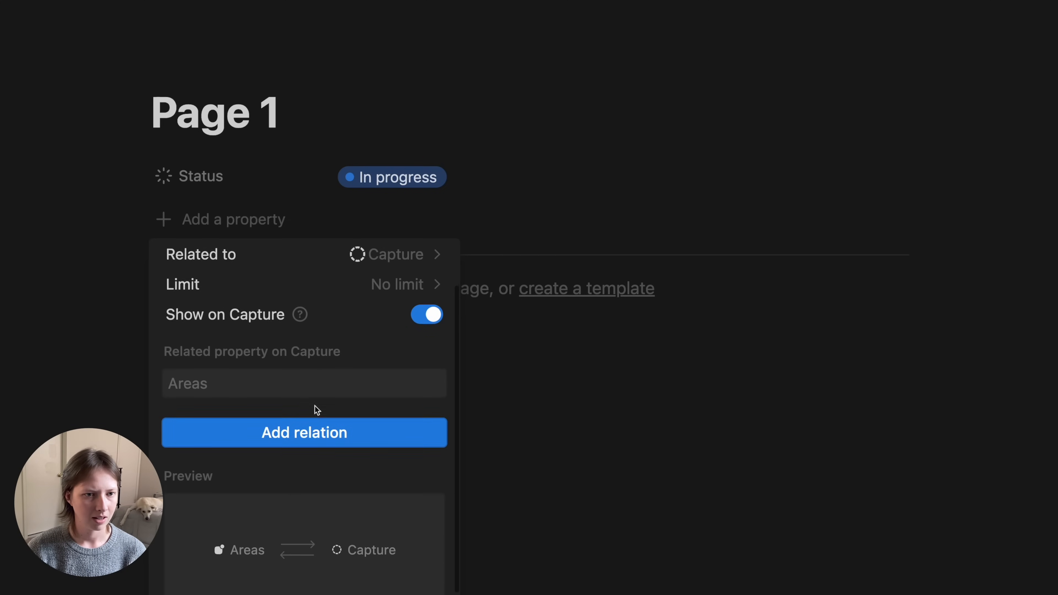
pyautogui.scroll(-2, 314, 405)
pyautogui.click(186, 348)
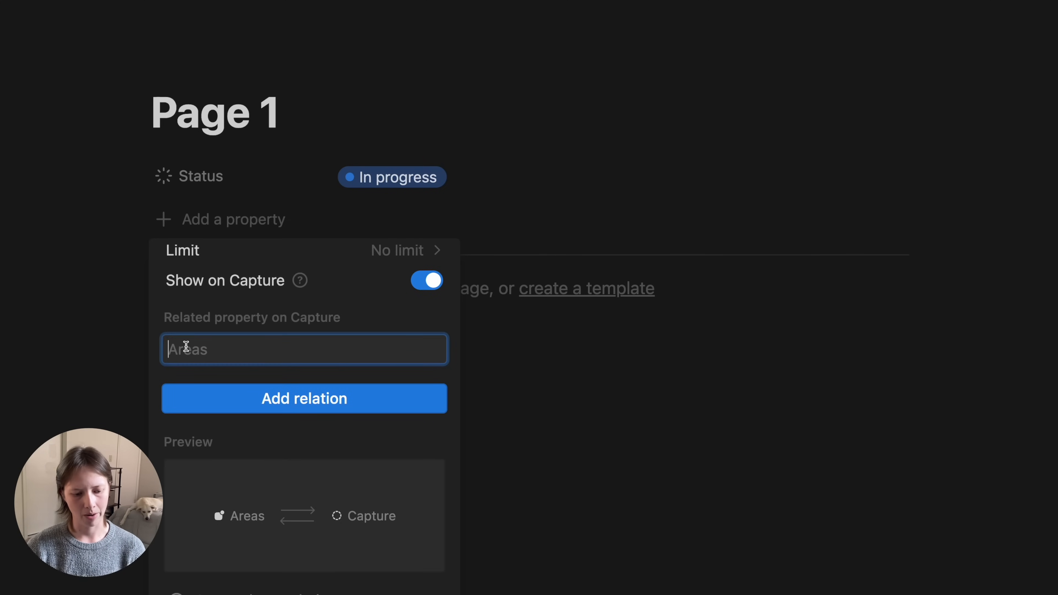
pyautogui.write('Areas')
pyautogui.scroll(-1, 237, 517)
pyautogui.press('BackSpace')
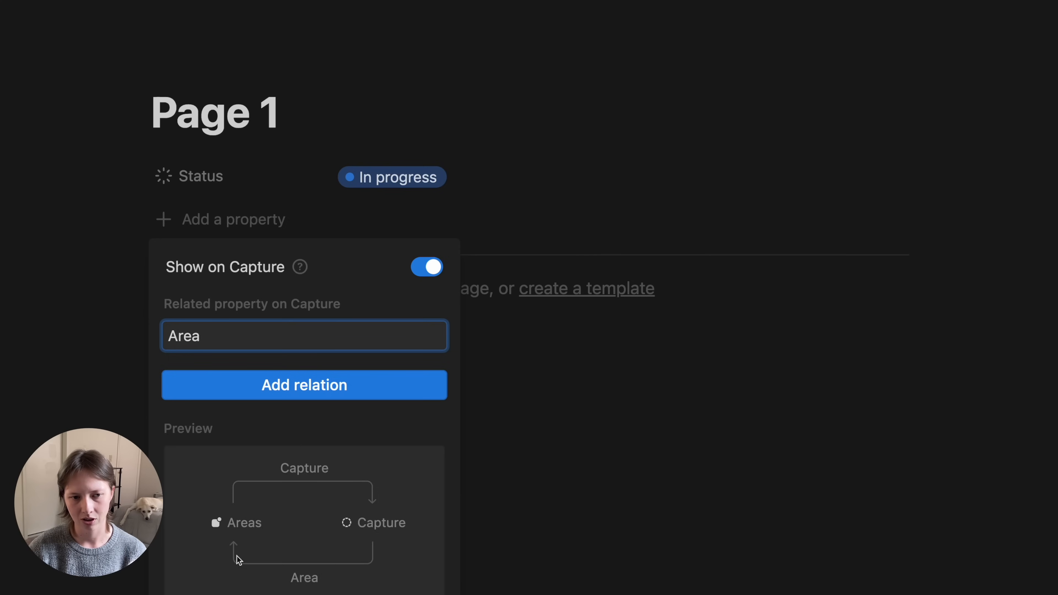
pyautogui.click(257, 386)
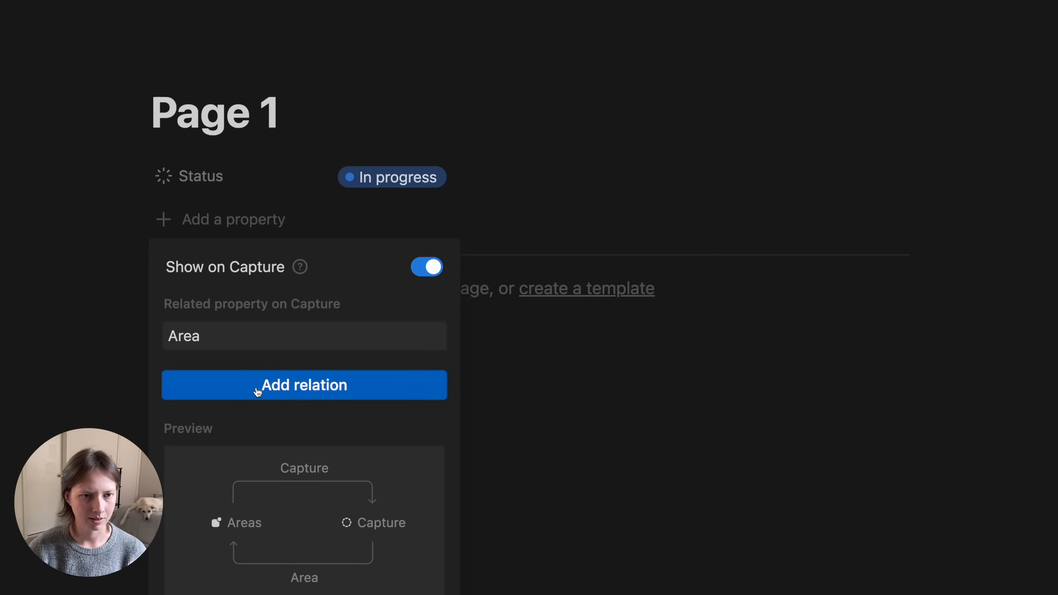
pyautogui.click(107, 229)
pyautogui.moveTo(189, 176); pyautogui.dragTo(192, 228)
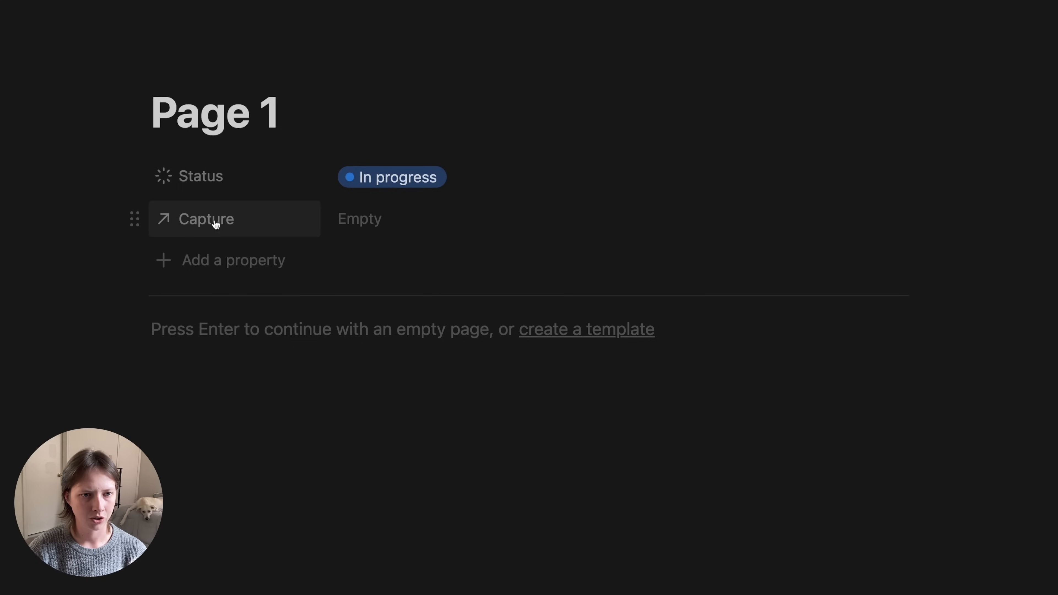
# - Rename the Capture relation property to fromCapture
pyautogui.click(253, 219)
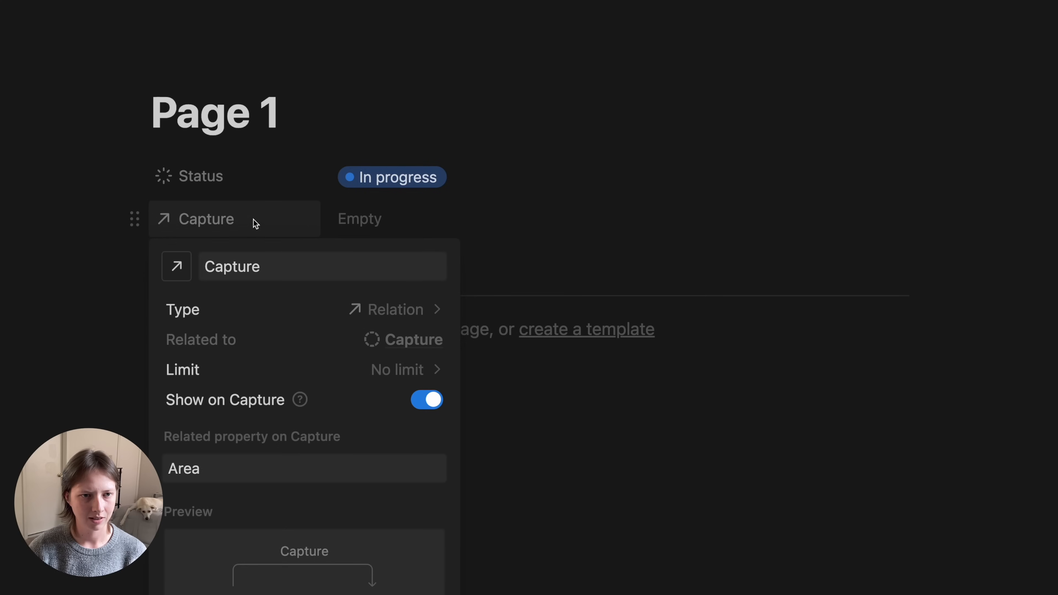
pyautogui.click(206, 266)
pyautogui.write('from')
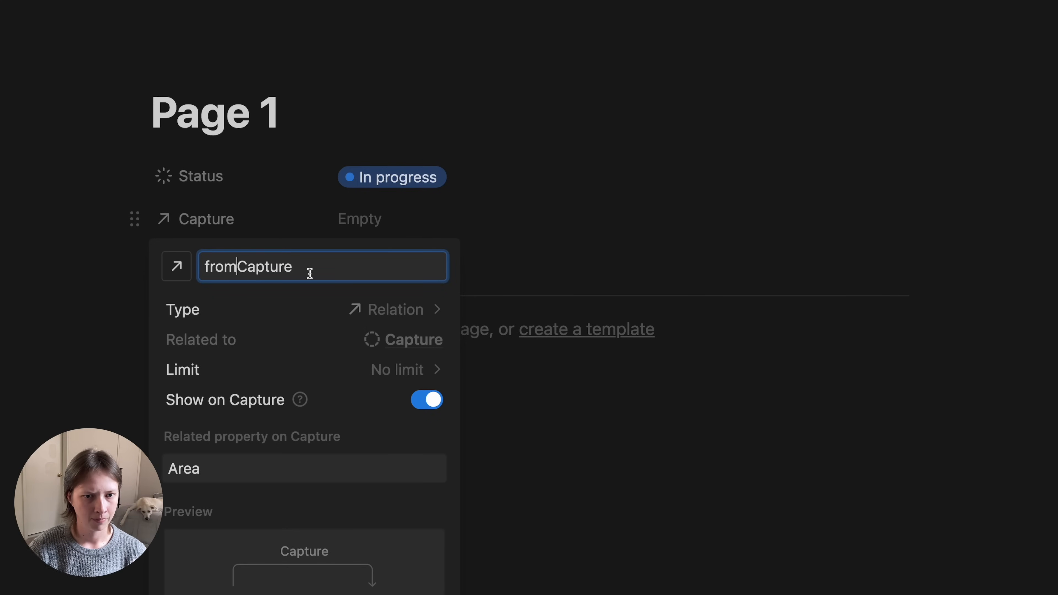
pyautogui.click(154, 240)
pyautogui.click(125, 240)
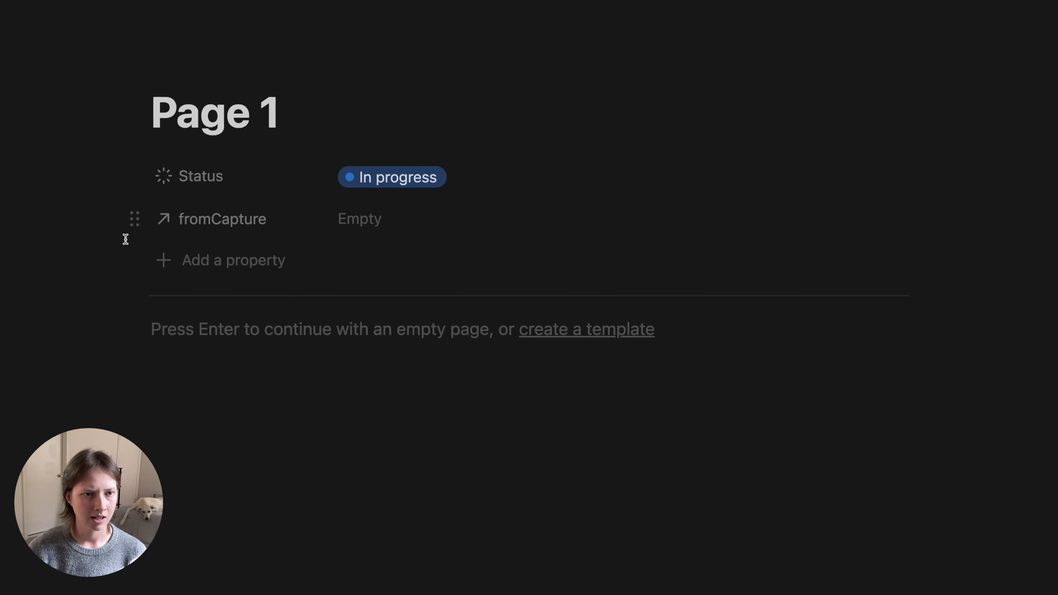
# - Set fromCapture to Always hide and collapse the hidden property row
pyautogui.click(135, 221)
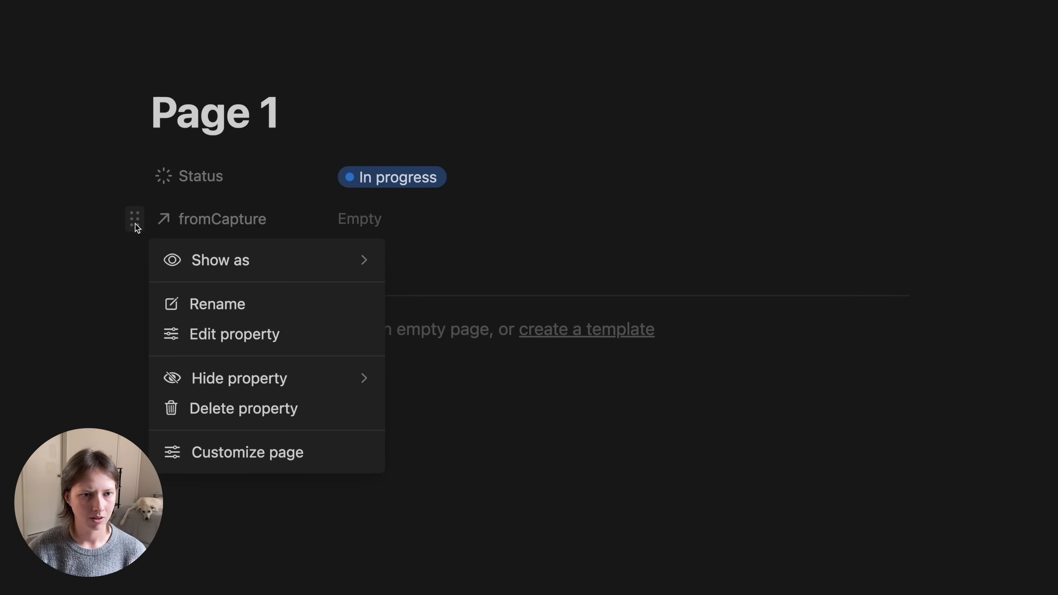
pyautogui.moveTo(283, 378)
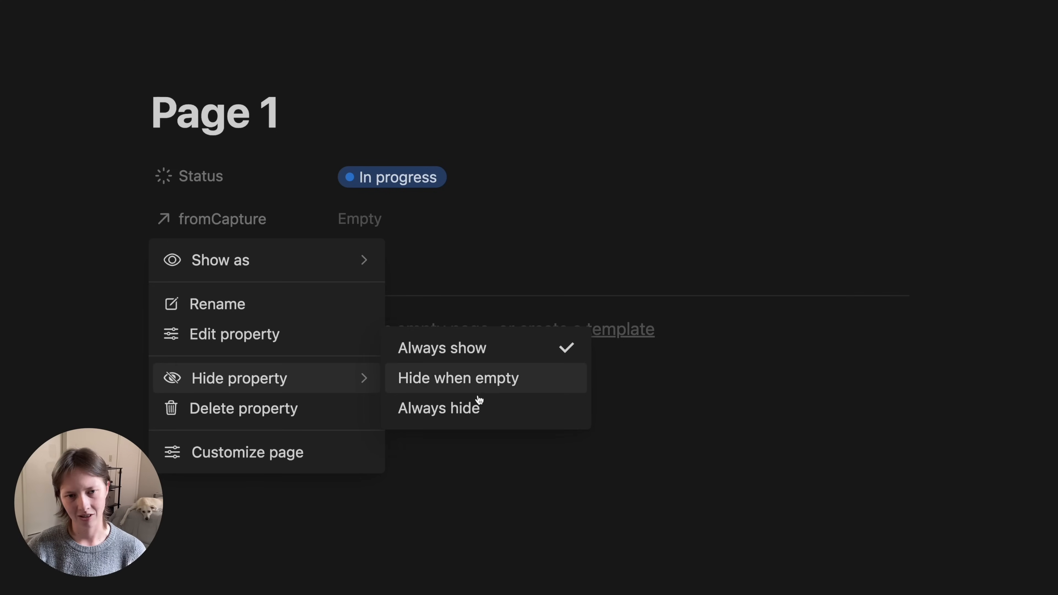
pyautogui.click(481, 410)
pyautogui.click(236, 298)
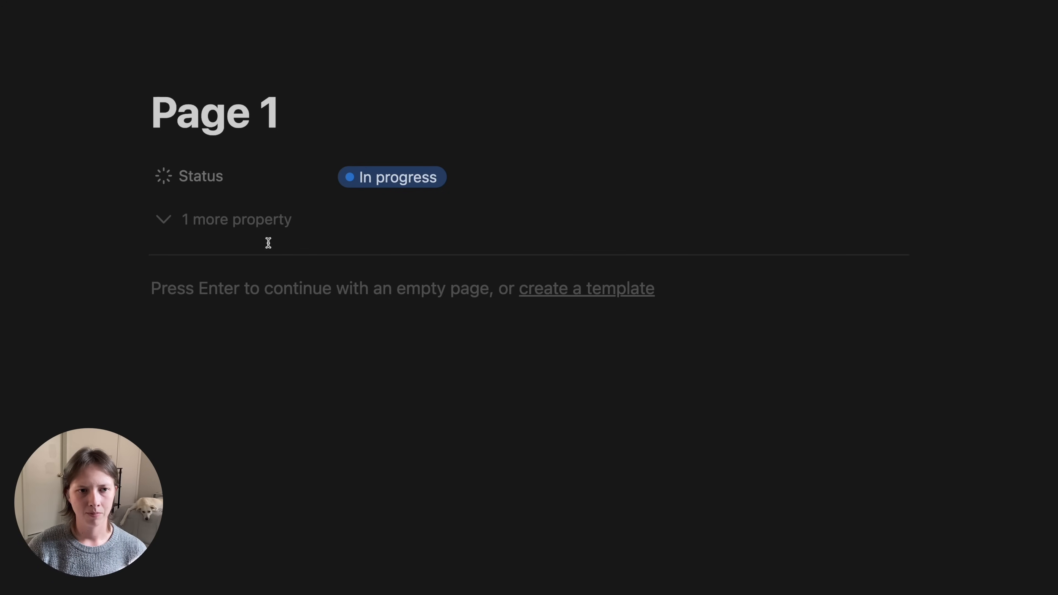
# - Retitle Page 1 as 'Learn how to speak Spanish'
pyautogui.doubleClick(210, 105)
pyautogui.tripleClick(210, 105)
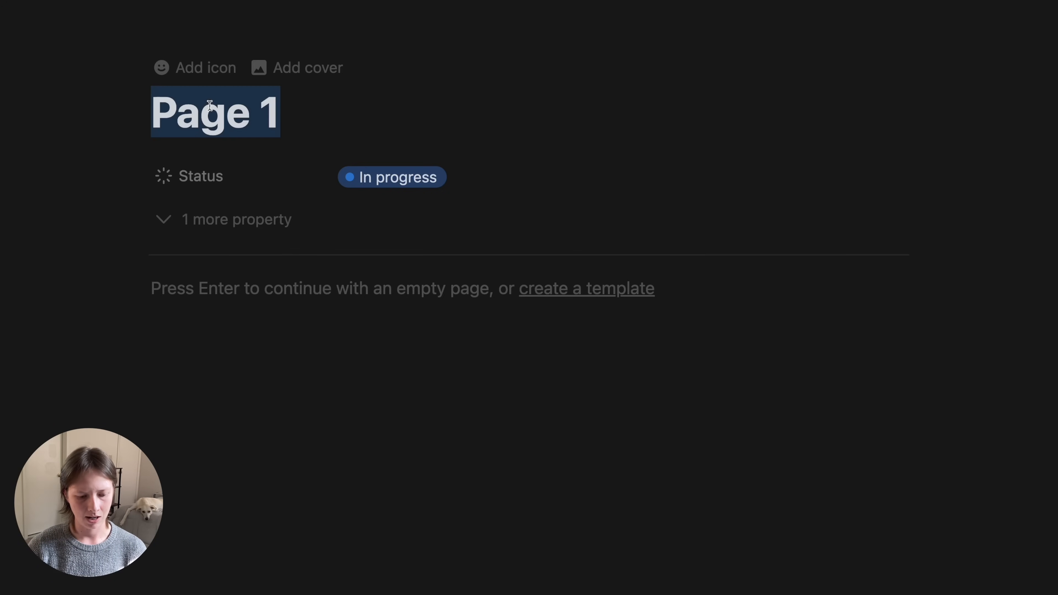
pyautogui.write('Learn')
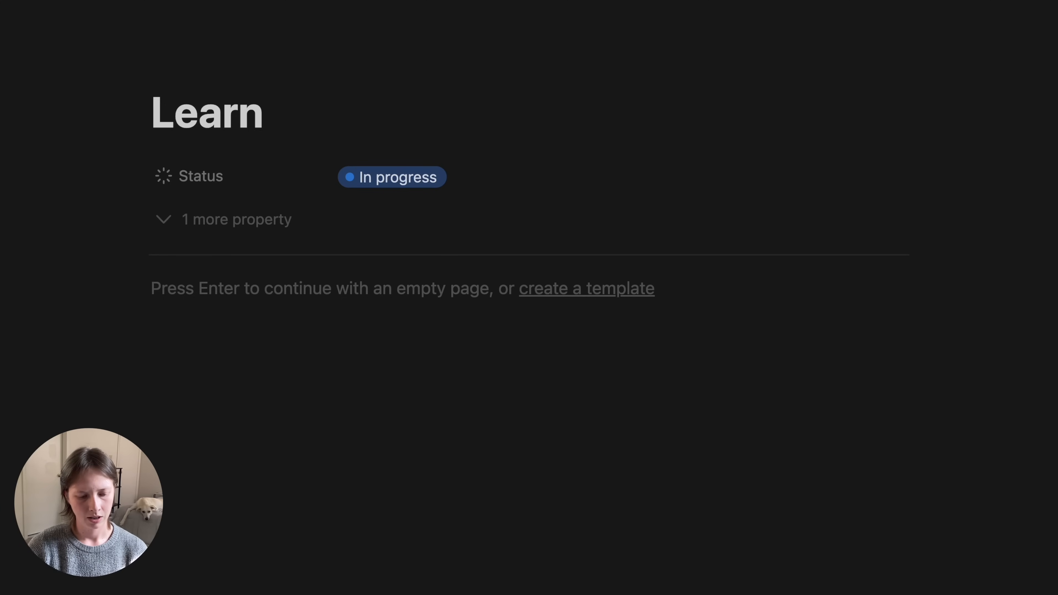
pyautogui.write(' how to speak ')
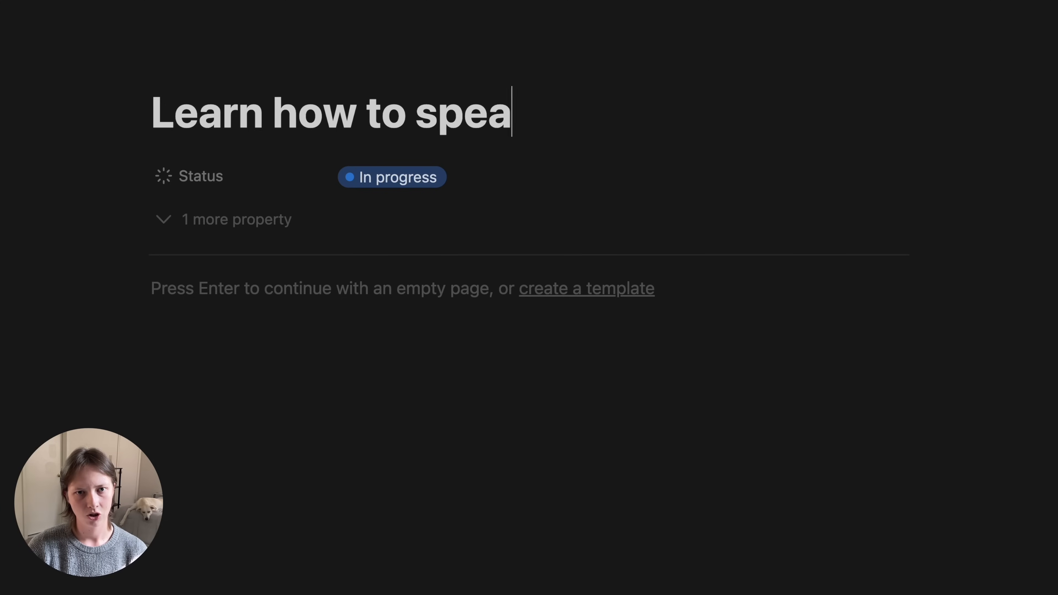
pyautogui.write('Spanish')
# - Link the 'Tips for learning Spanish' capture in the hidden fromCapture property
pyautogui.click(236, 219)
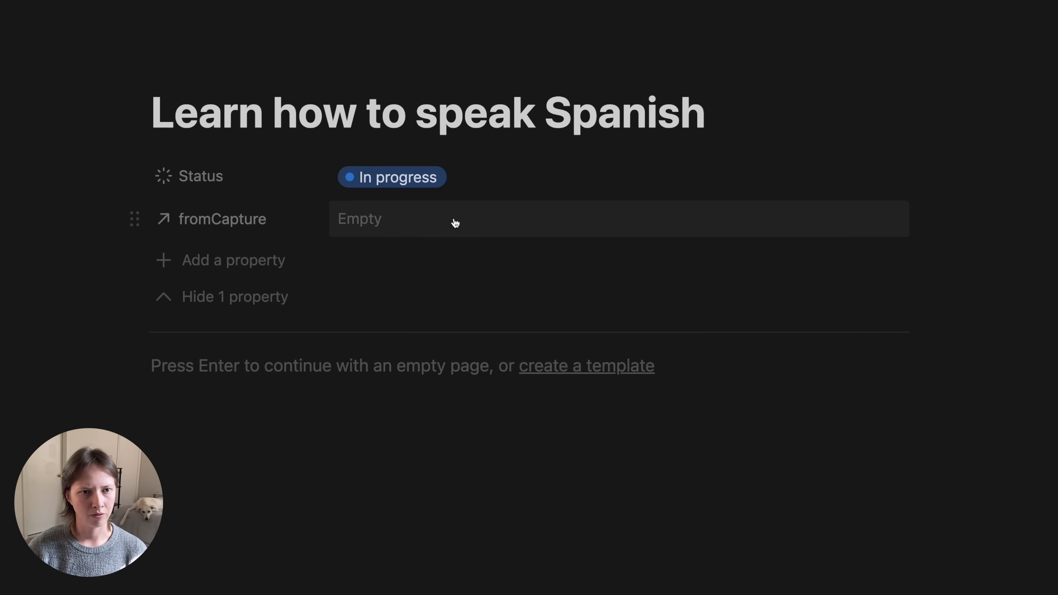
pyautogui.click(456, 224)
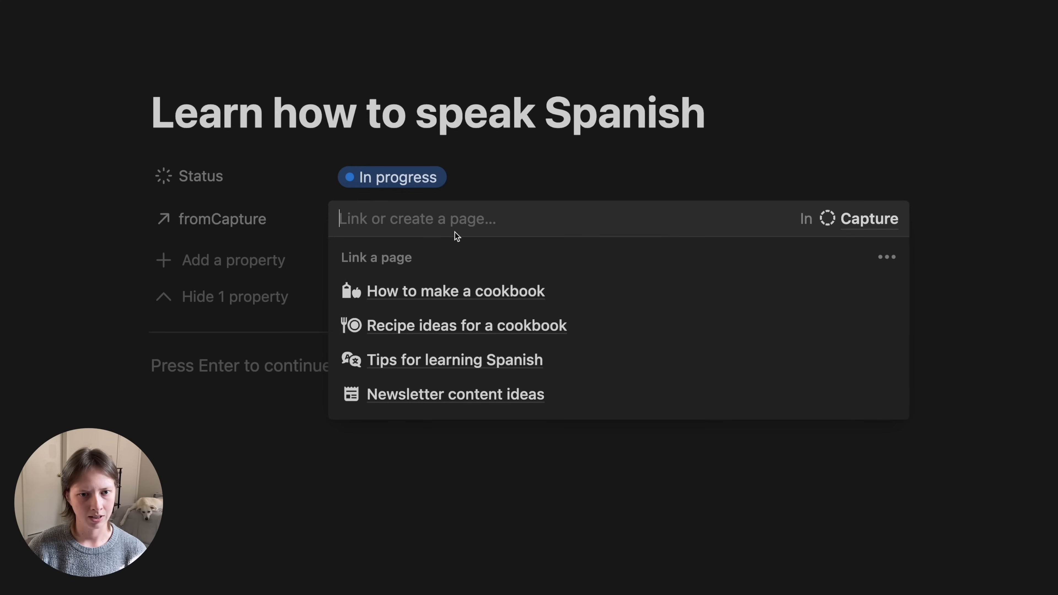
pyautogui.click(460, 366)
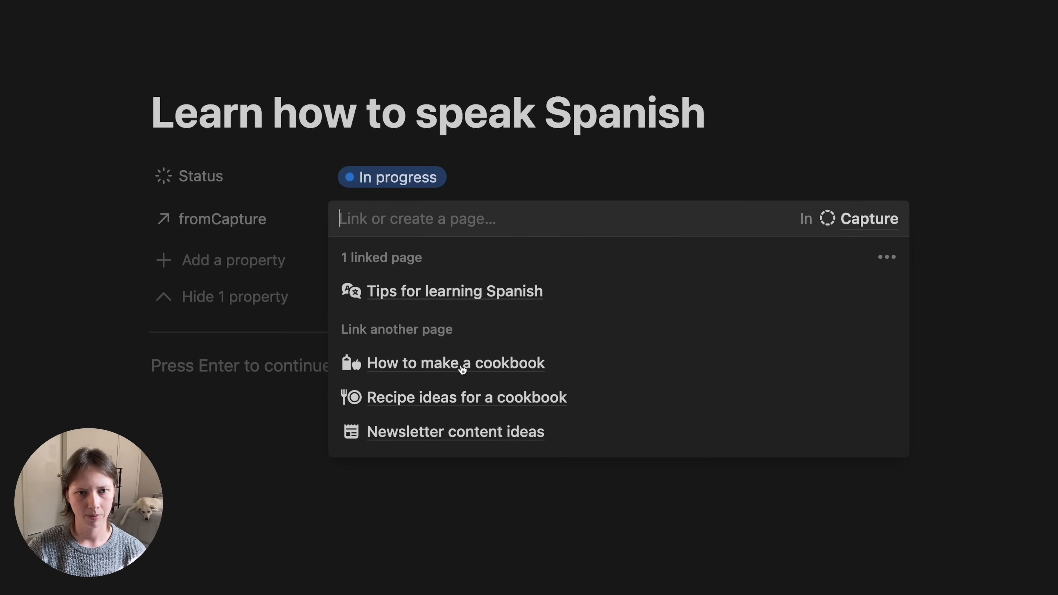
pyautogui.click(97, 267)
pyautogui.click(213, 298)
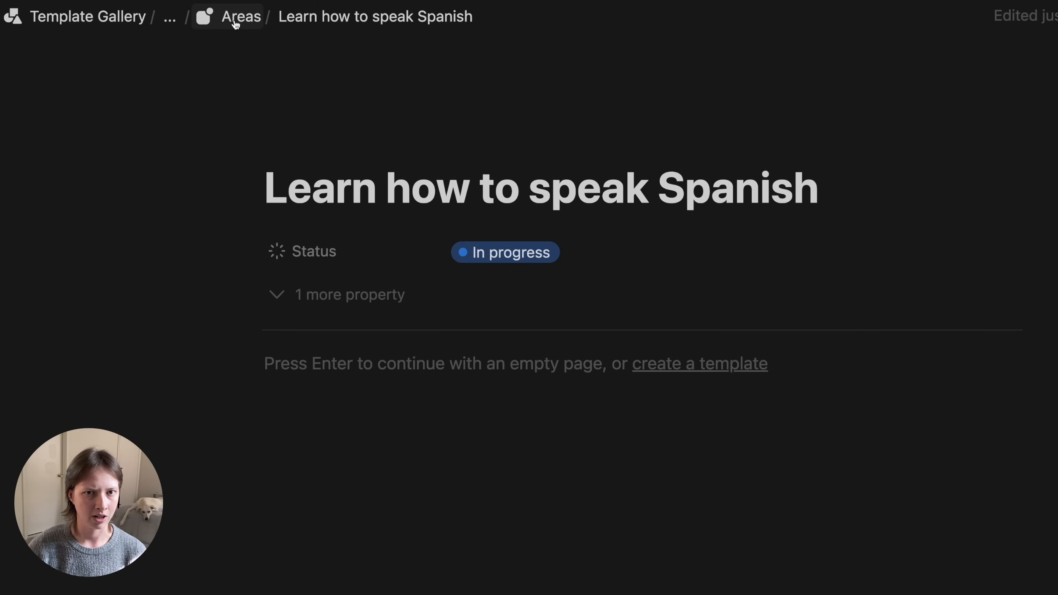
# - Back in the Areas database, delete the Page 2 and Page 3 cards
pyautogui.click(236, 17)
pyautogui.click(729, 211)
pyautogui.moveTo(729, 212); pyautogui.dragTo(904, 200)
pyautogui.press('Delete')
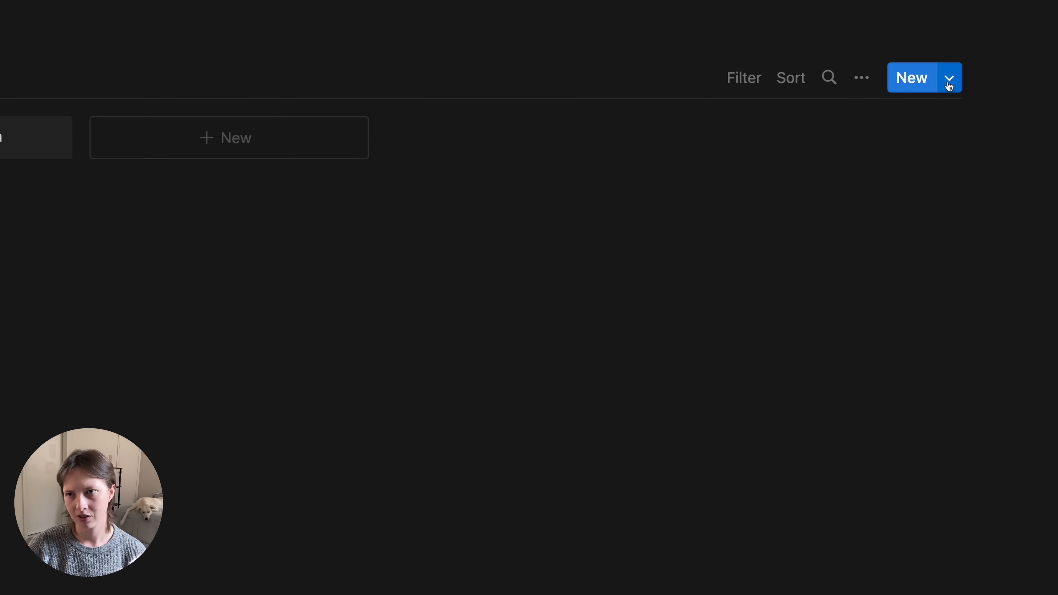
# - Add an Areas template titled 'New Area', open it full page, and place the cursor in its body
pyautogui.click(953, 79)
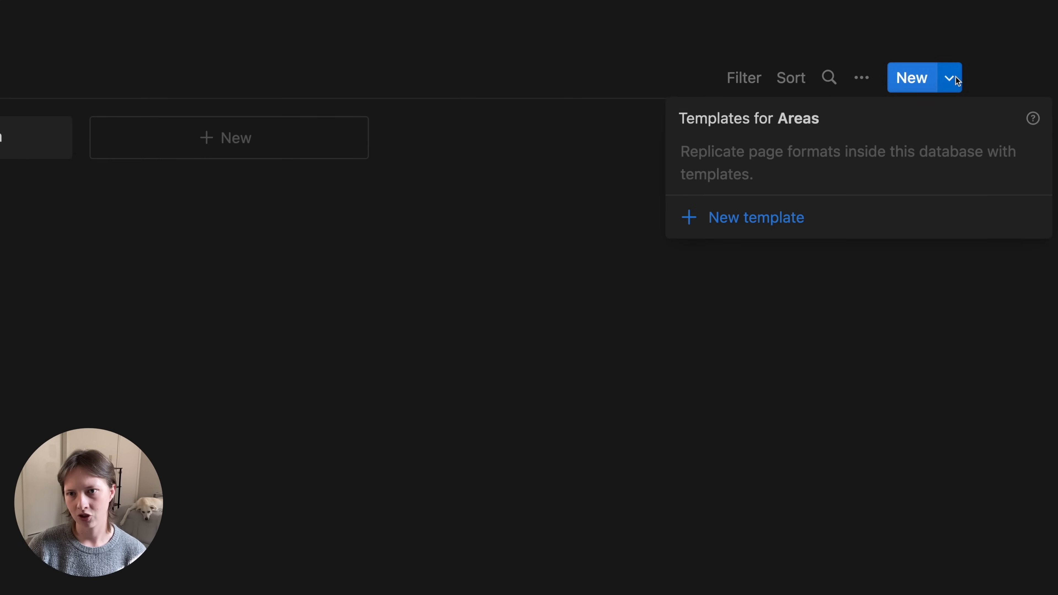
pyautogui.click(734, 219)
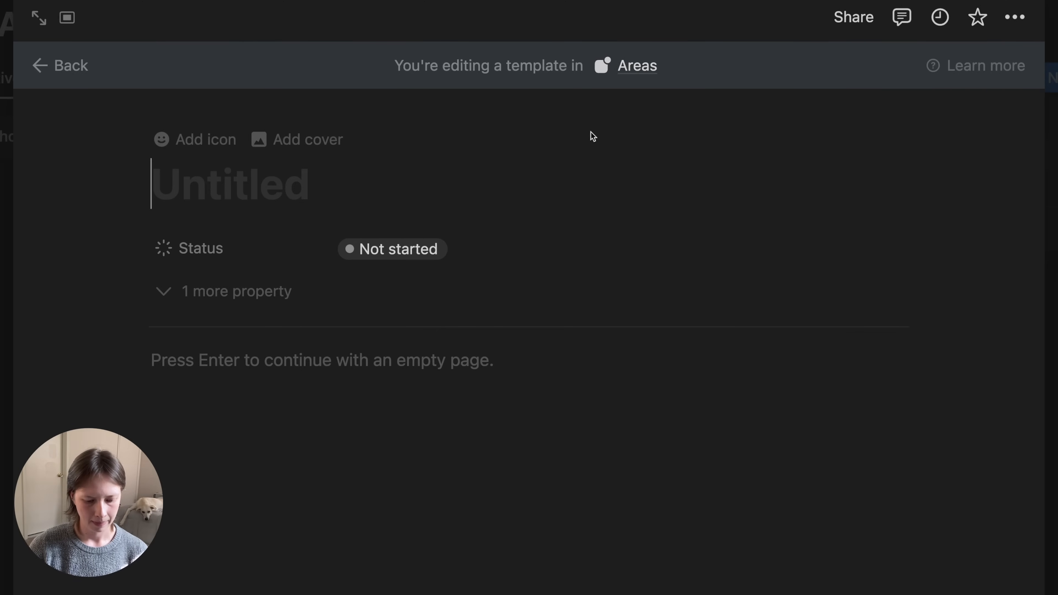
pyautogui.write('New Area')
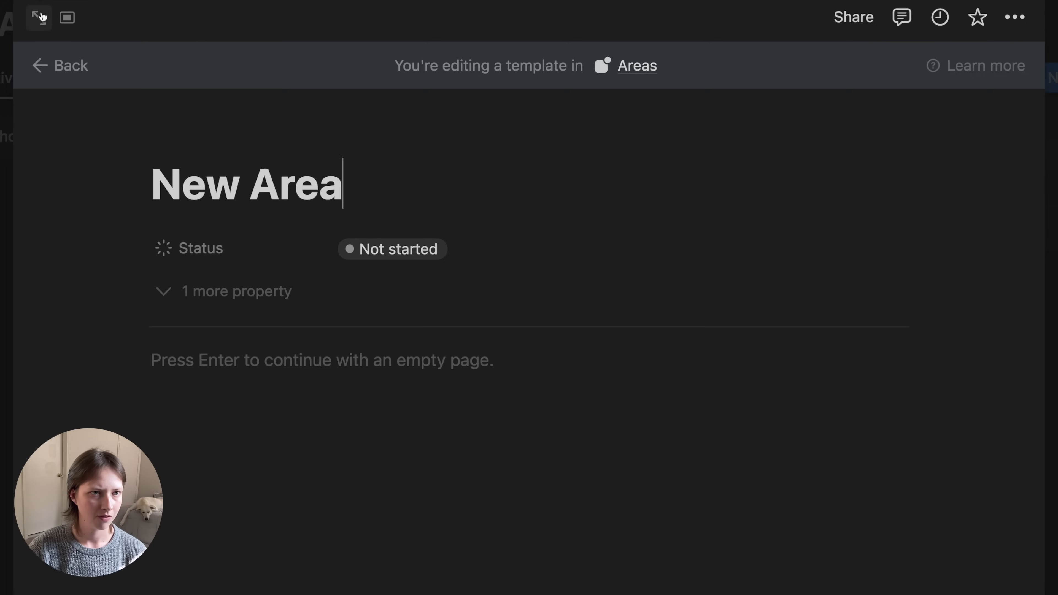
pyautogui.click(42, 17)
pyautogui.click(177, 342)
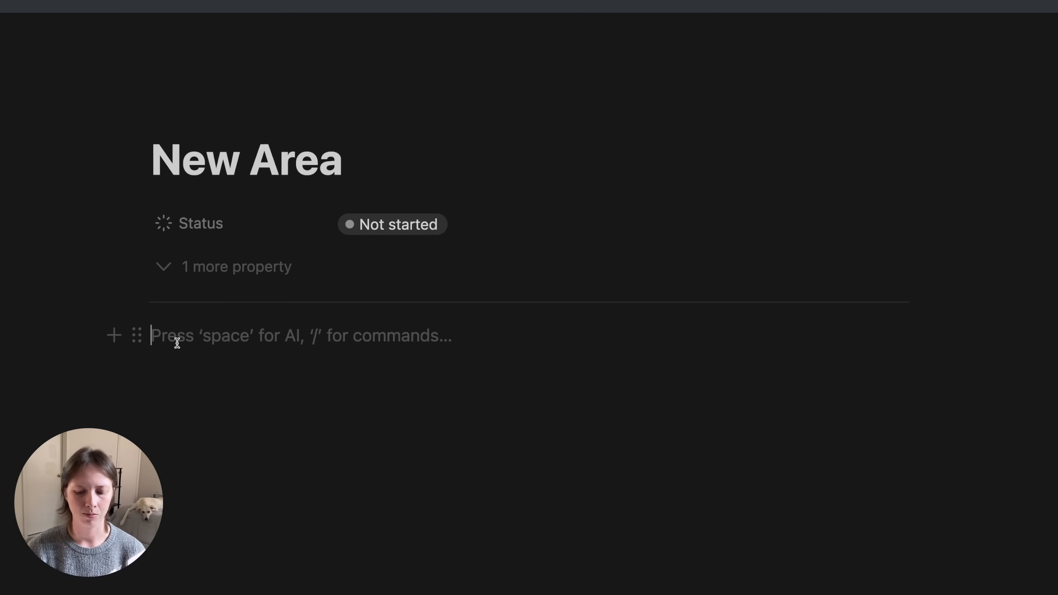
# - Insert a linked view of a database via /linked, with Capture as the source
pyautogui.write('/')
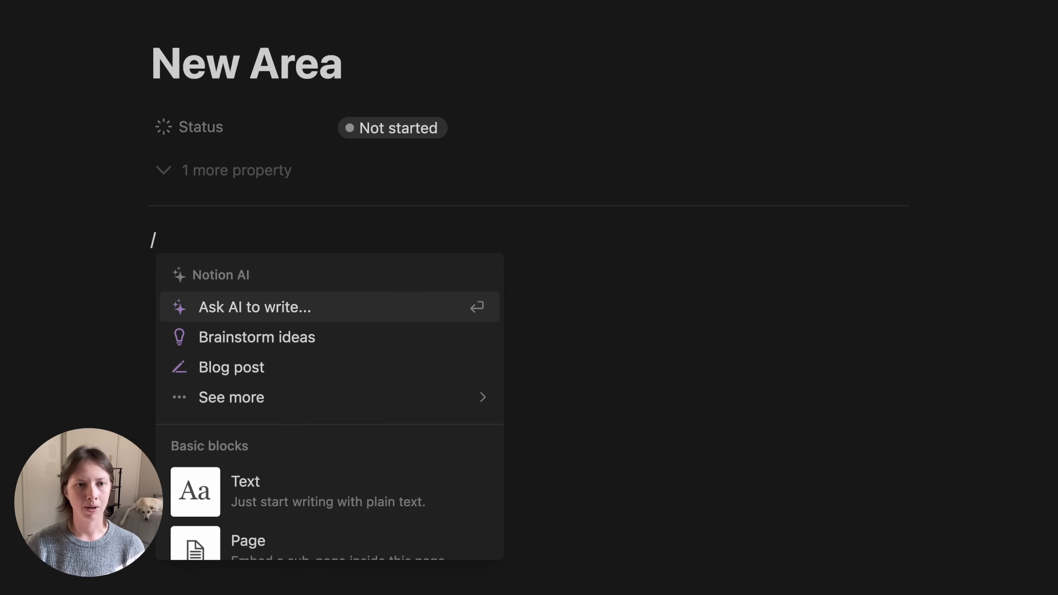
pyautogui.write('linked')
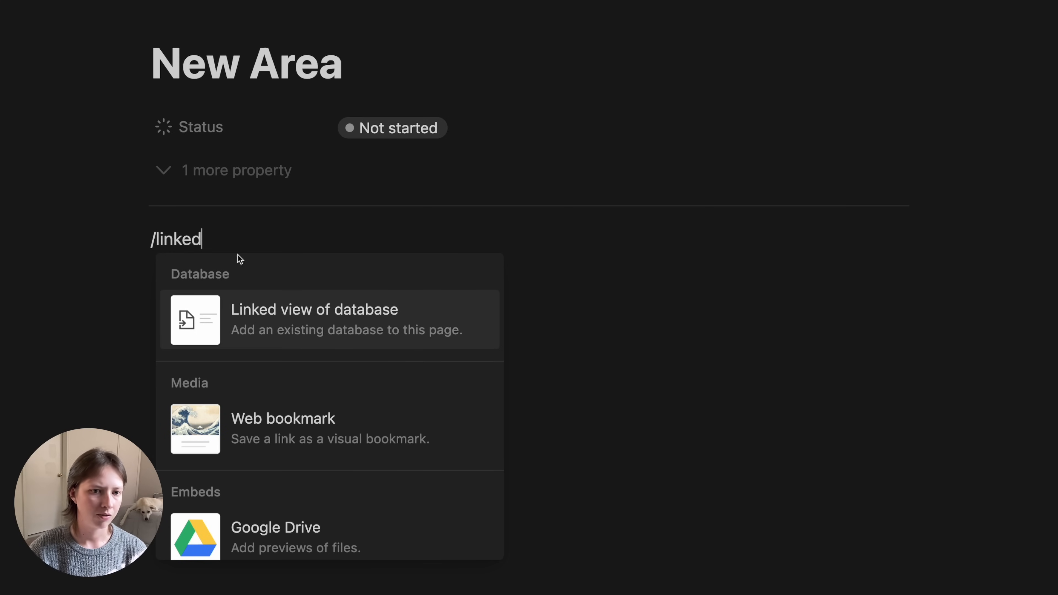
pyautogui.moveTo(259, 332)
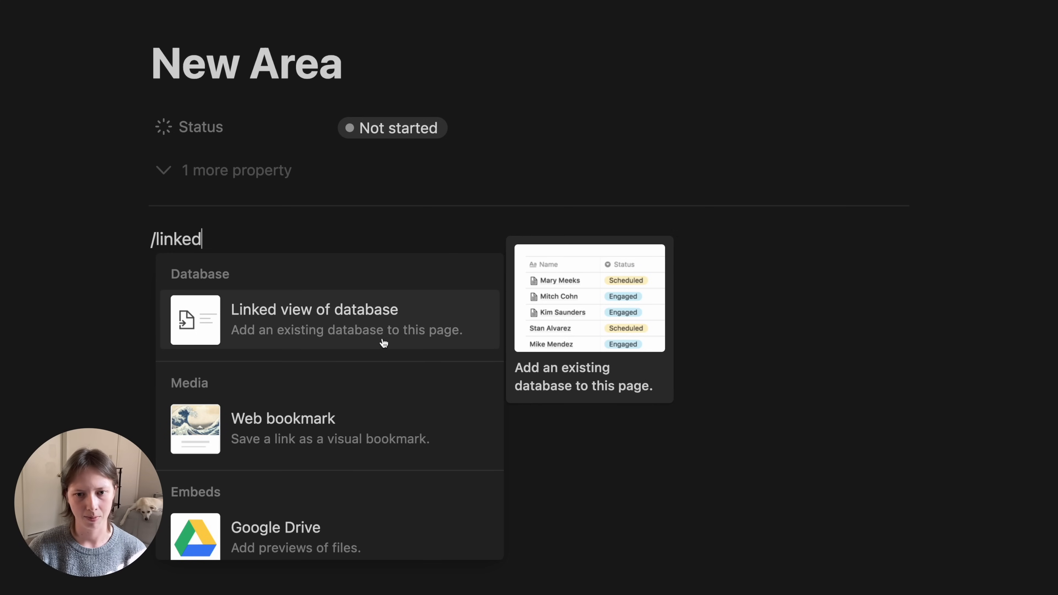
pyautogui.click(343, 333)
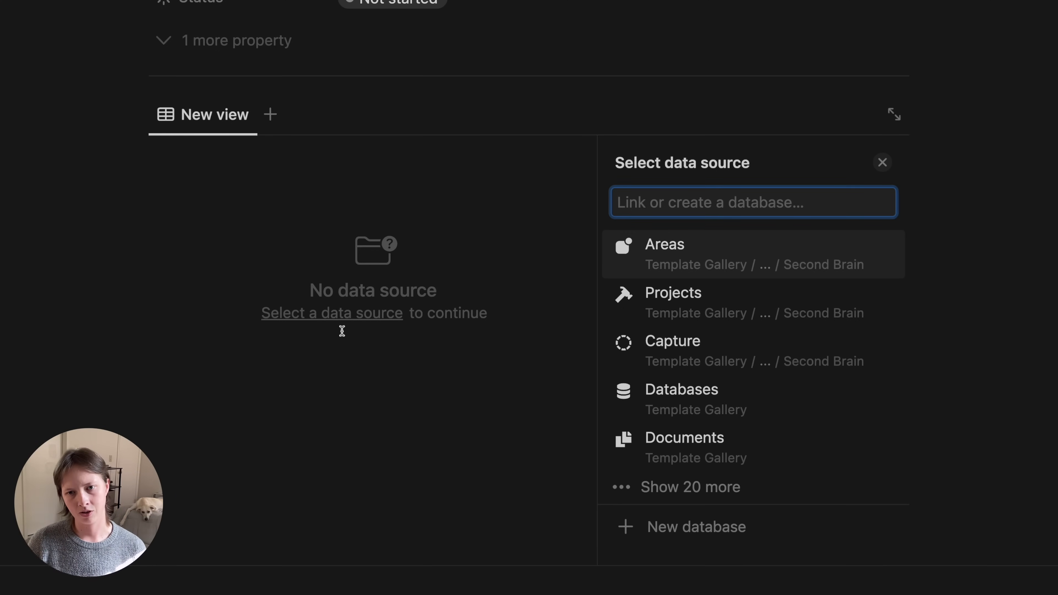
pyautogui.click(749, 367)
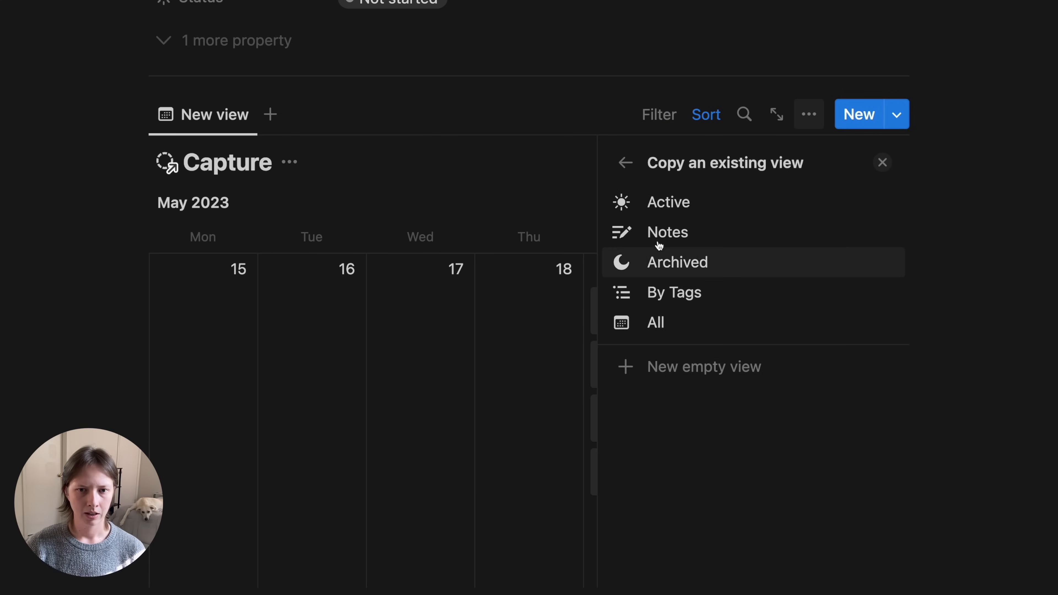
# - Preview Capture's Active, Notes, Archived, By Tags and All views, then copy the Active view
pyautogui.click(747, 214)
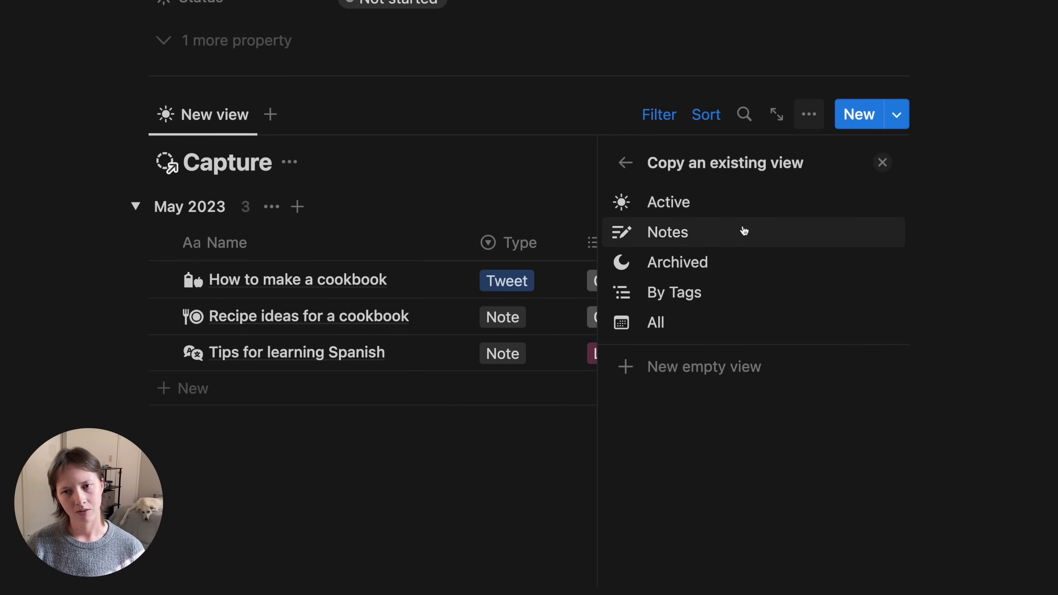
pyautogui.click(745, 237)
pyautogui.click(754, 267)
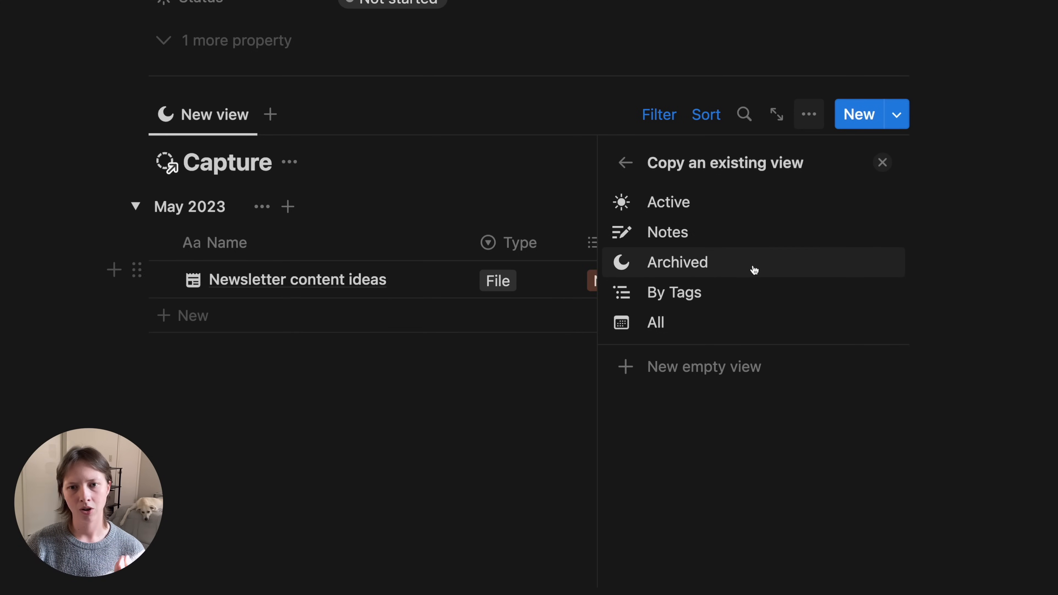
pyautogui.click(757, 297)
pyautogui.click(761, 330)
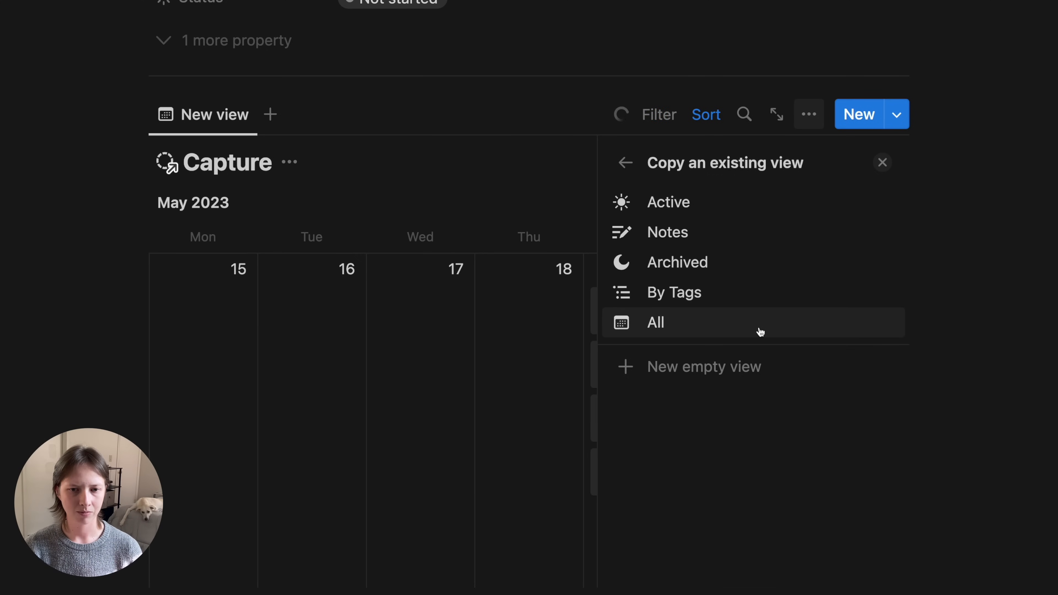
pyautogui.click(747, 202)
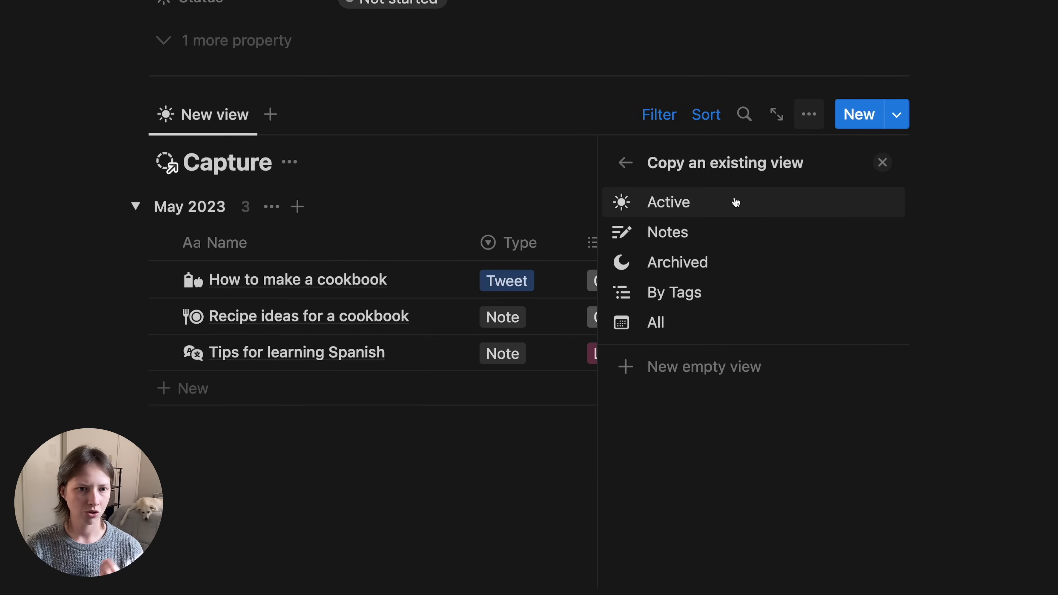
pyautogui.click(736, 202)
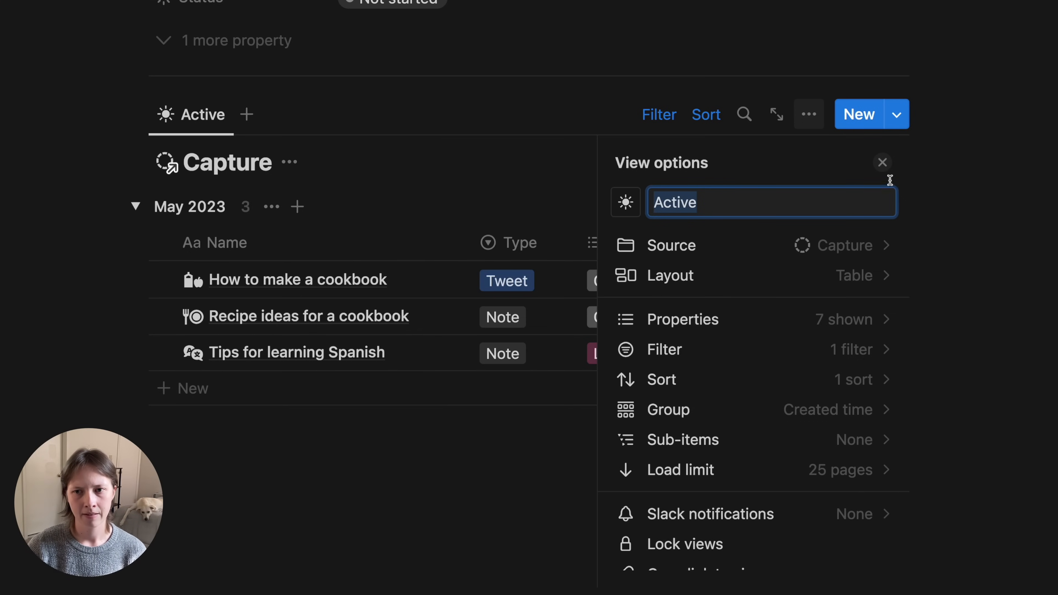
pyautogui.click(883, 163)
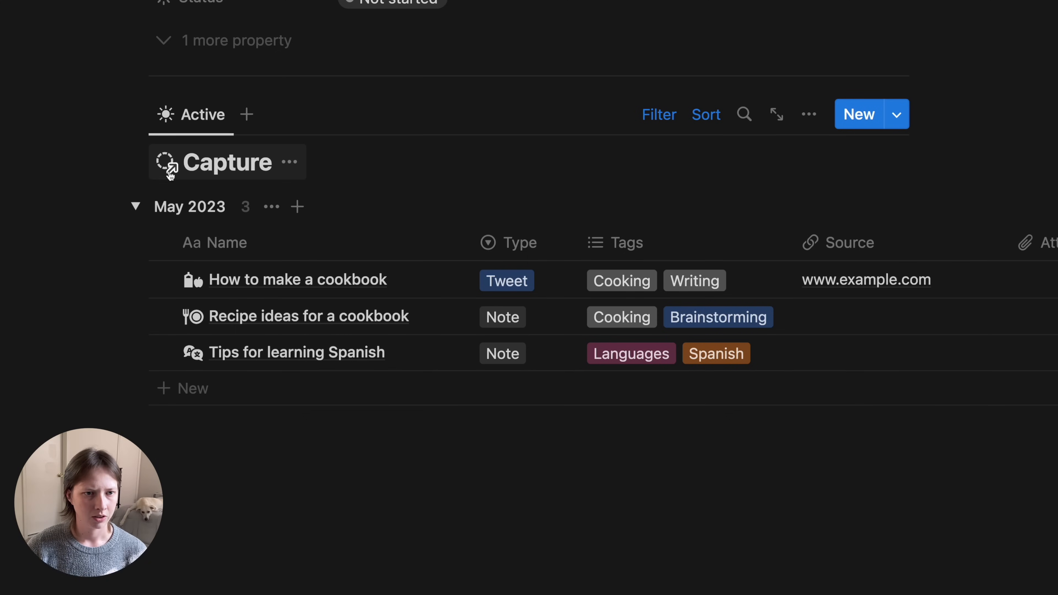
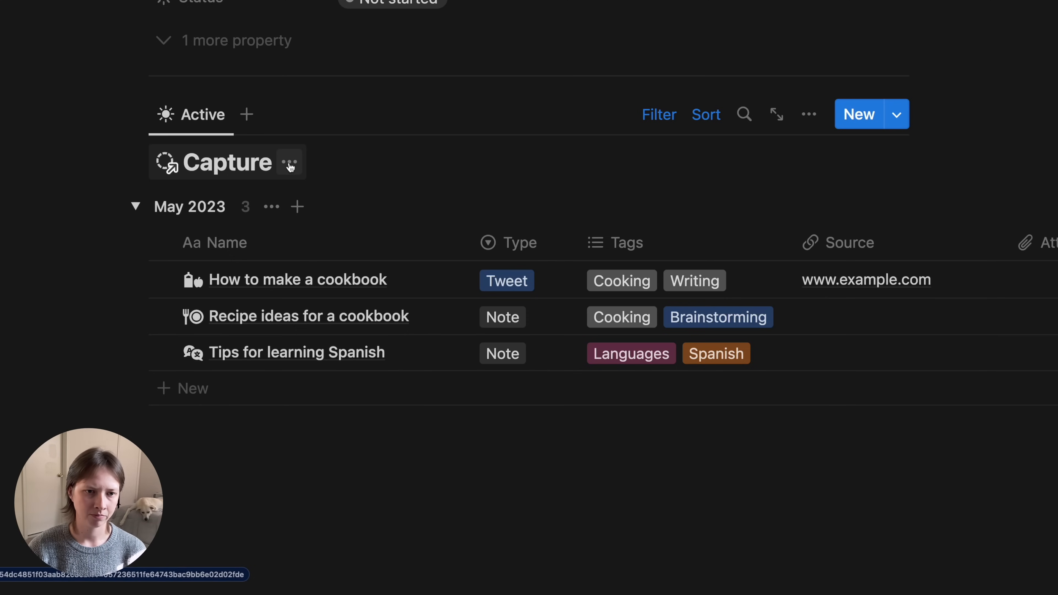
# - Hide the Capture database title above the linked Active table in the New Area template
pyautogui.click(291, 167)
pyautogui.click(250, 274)
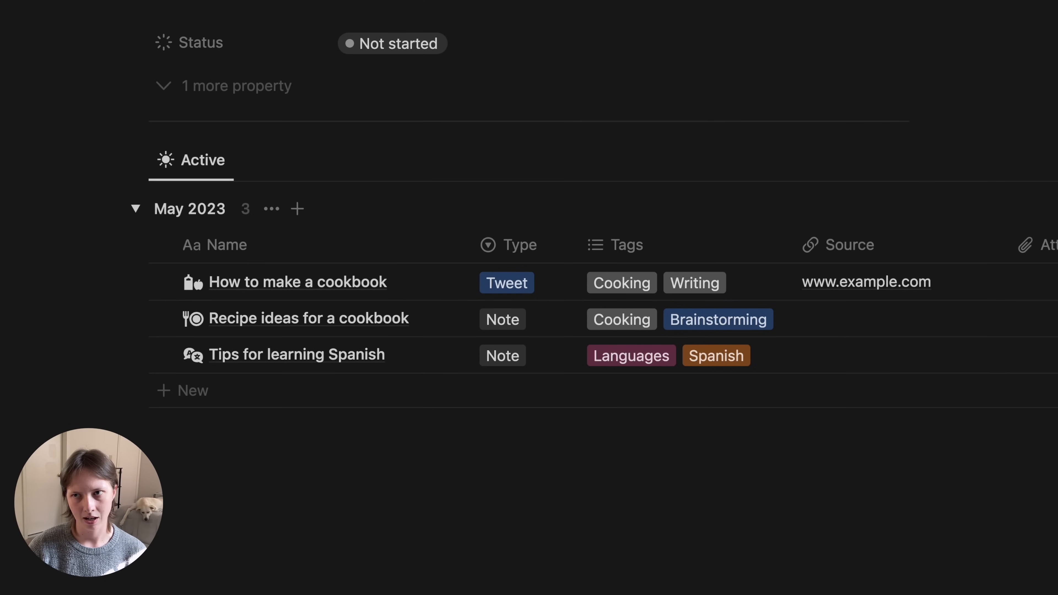
pyautogui.click(1029, 28)
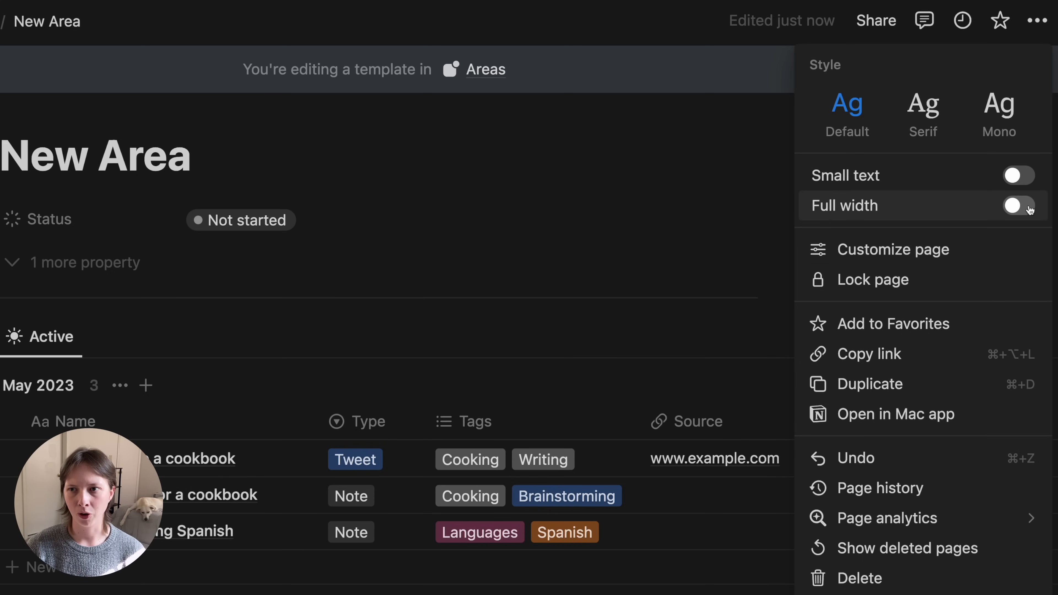
# - Switch the New Area template page to full width so the whole Capture table fits
pyautogui.click(1019, 205)
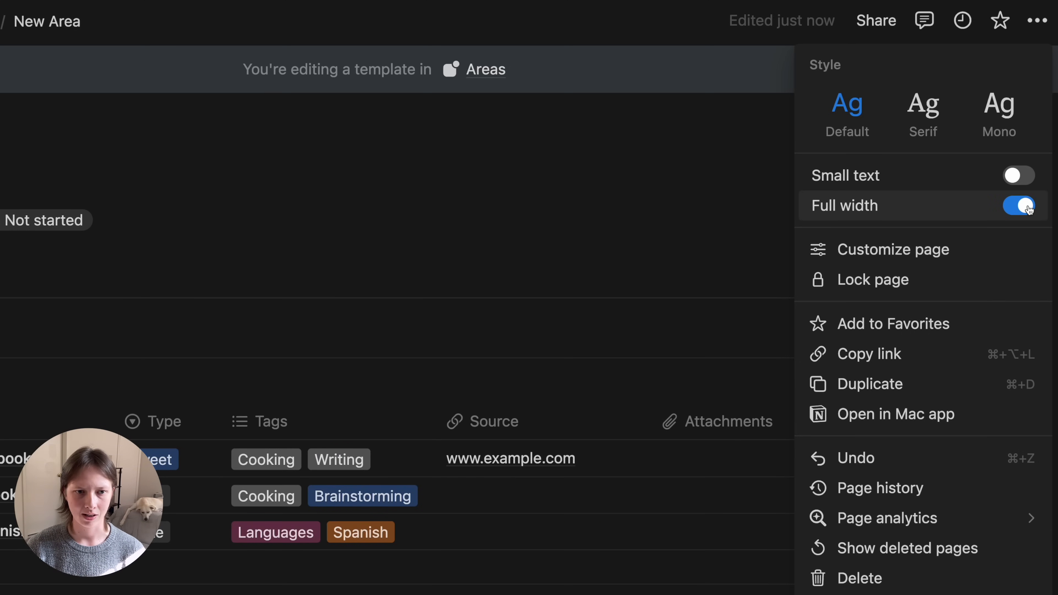
pyautogui.click(544, 262)
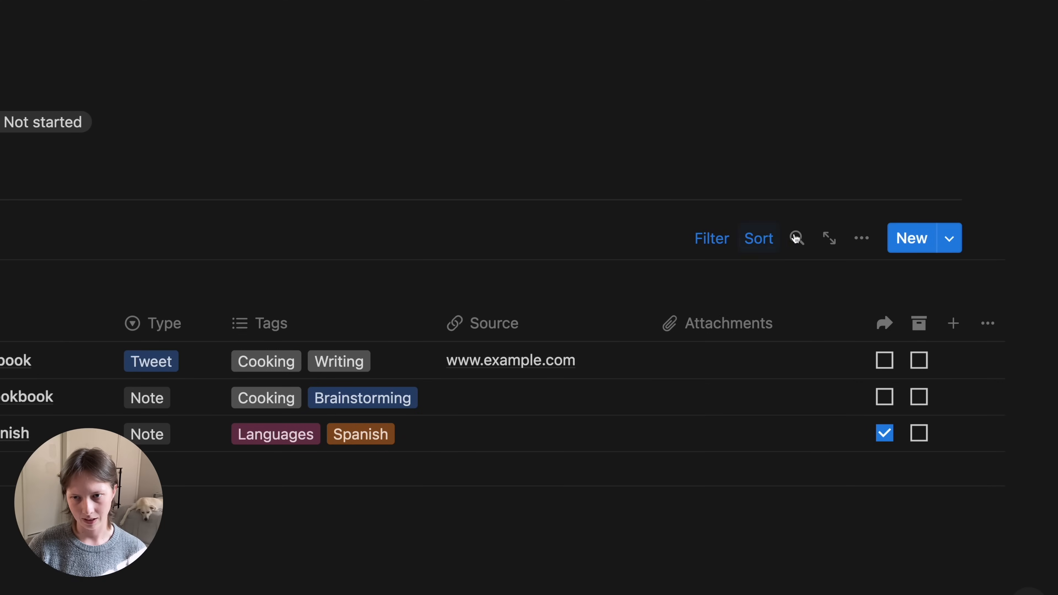
pyautogui.click(899, 238)
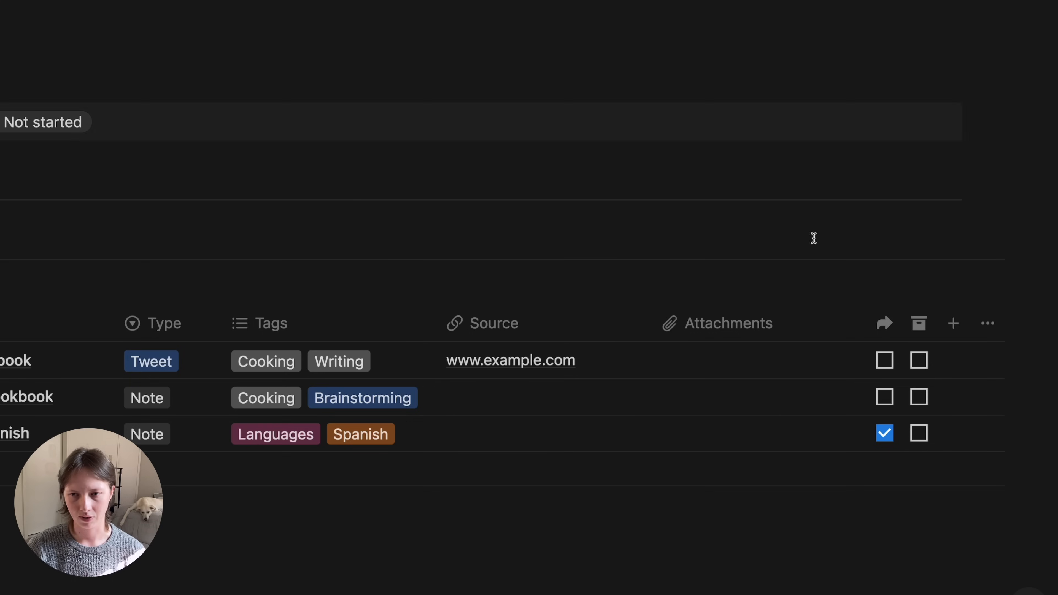
pyautogui.scroll(1, 817, 283)
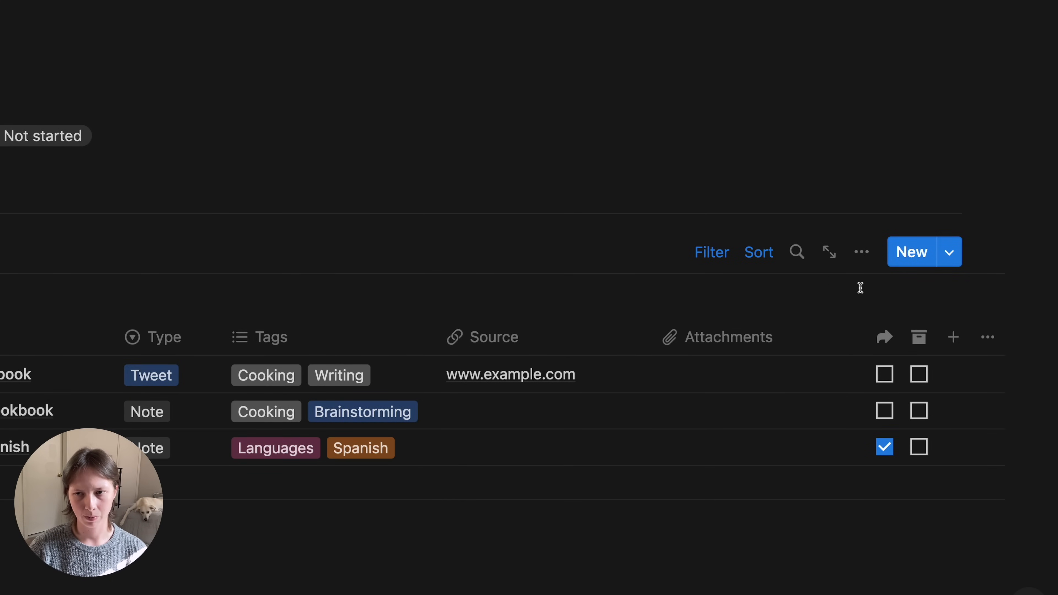
# - Remove the created-month grouping from the Active view, setting Group by to None
pyautogui.click(860, 263)
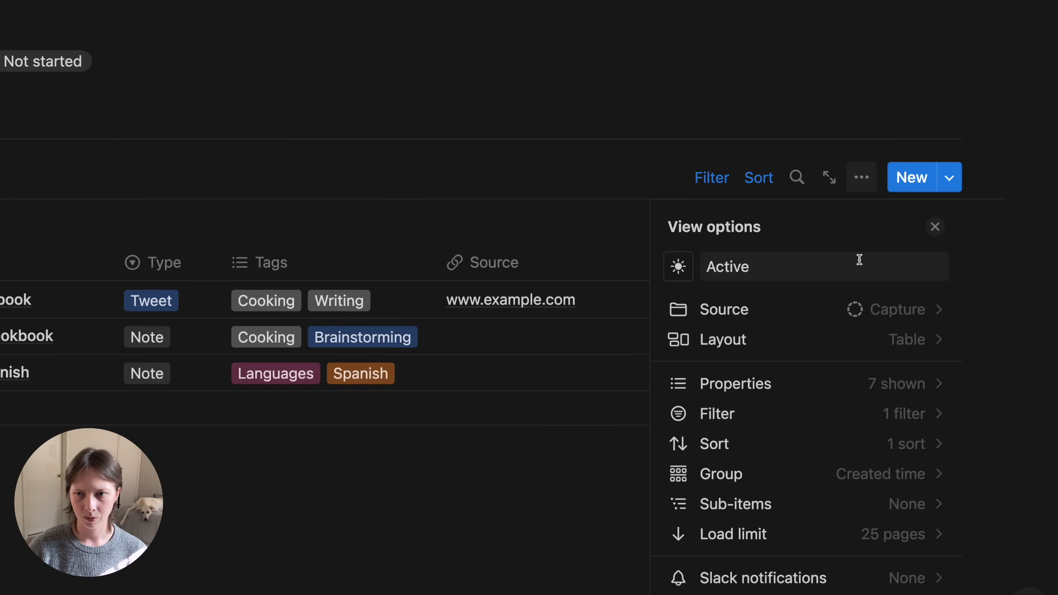
pyautogui.click(755, 473)
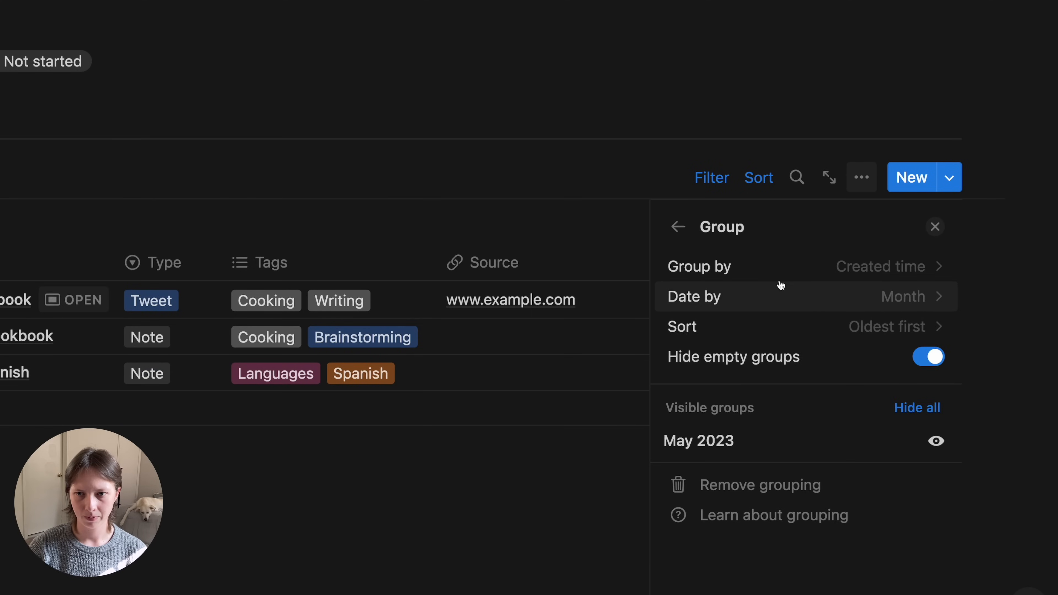
pyautogui.click(763, 268)
pyautogui.click(715, 310)
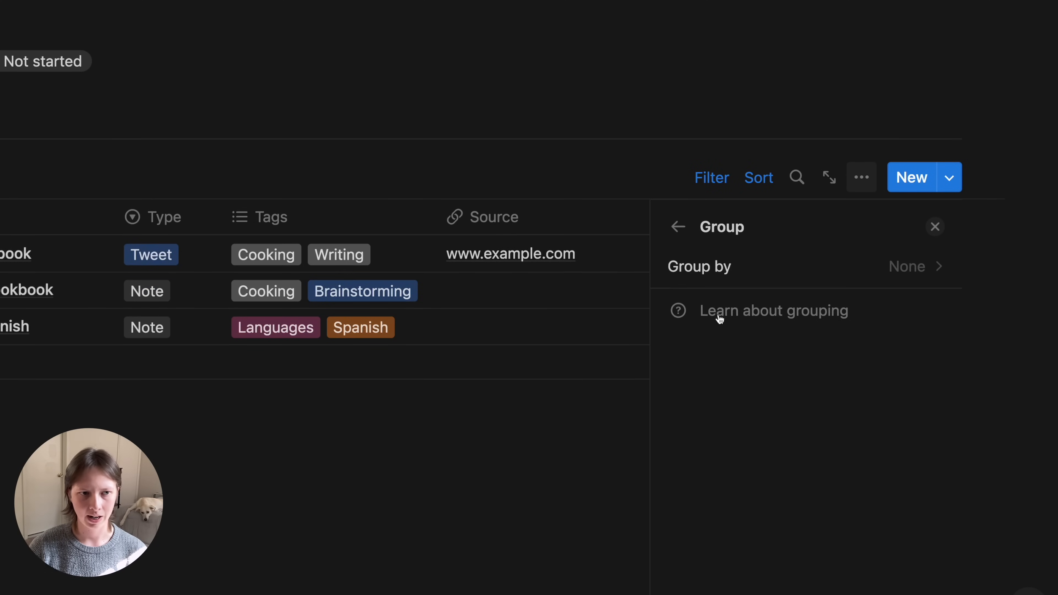
pyautogui.click(285, 559)
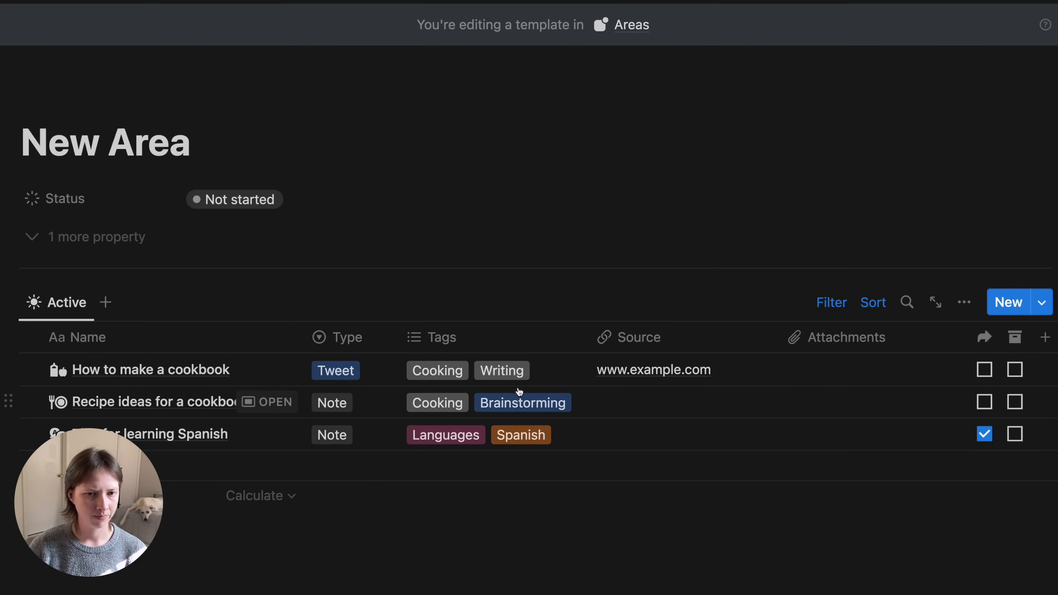
# - Add an Area filter limiting the Active view to entries linked to New Area
pyautogui.click(832, 303)
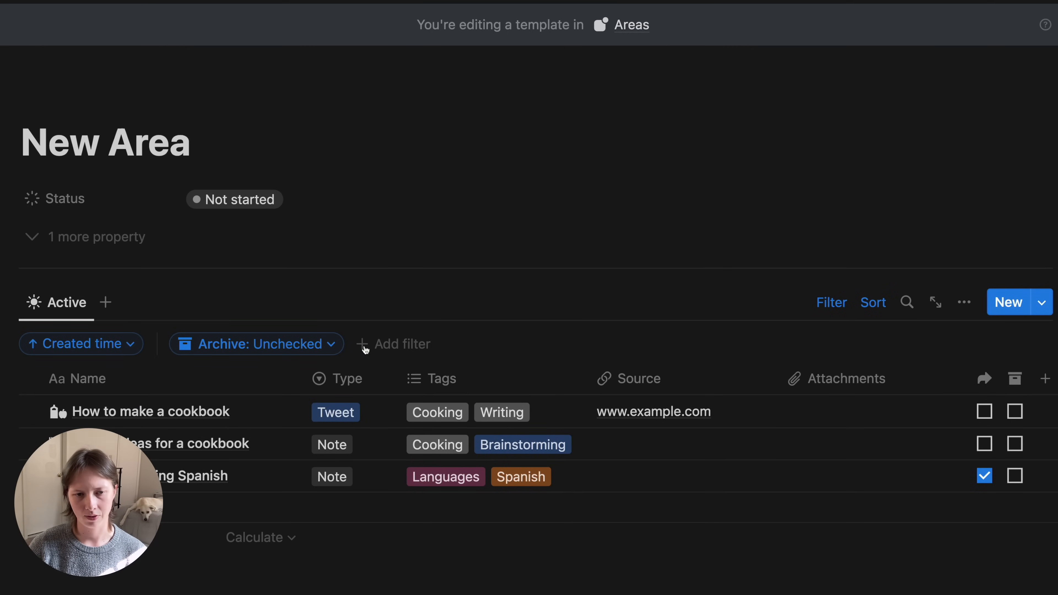
pyautogui.click(402, 349)
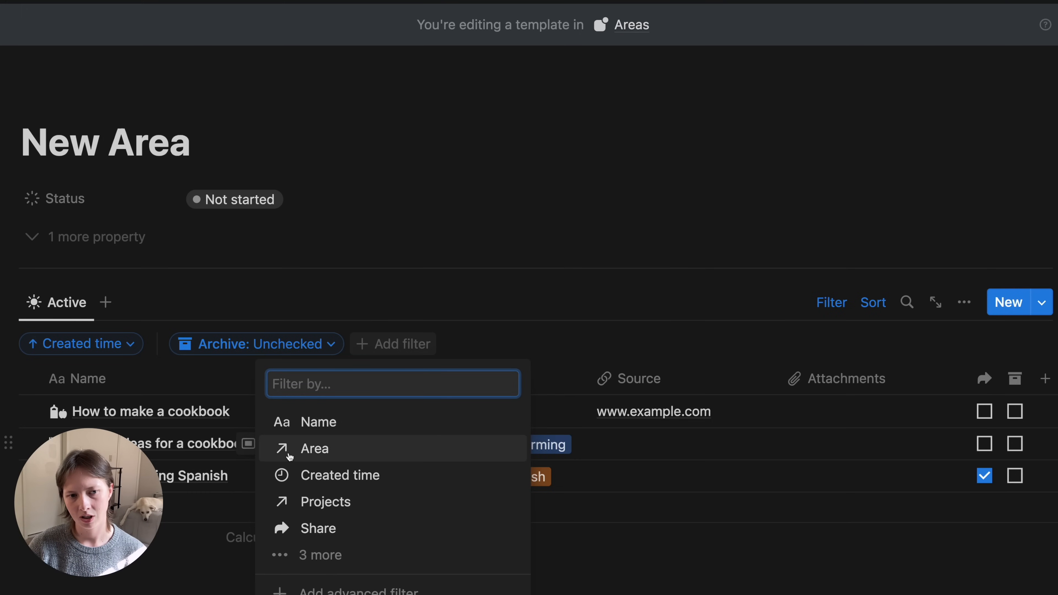
pyautogui.click(370, 448)
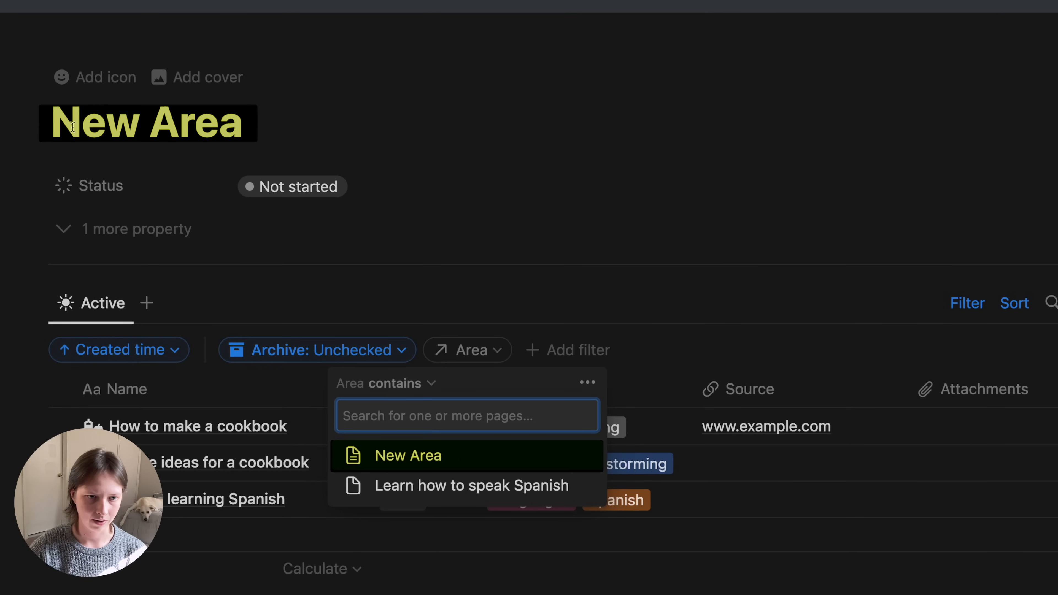
pyautogui.click(459, 460)
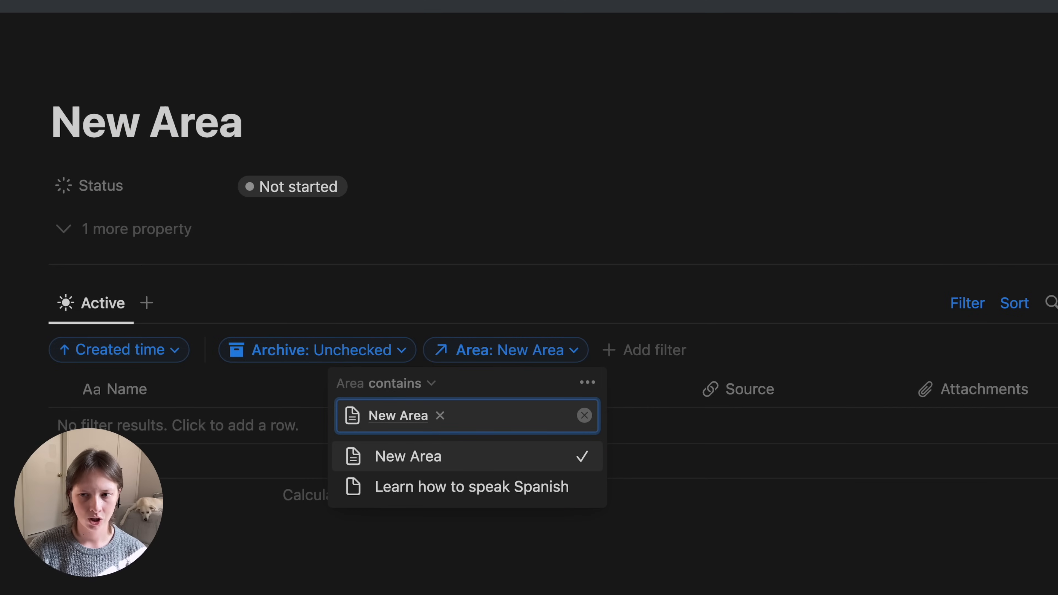
pyautogui.press('Escape')
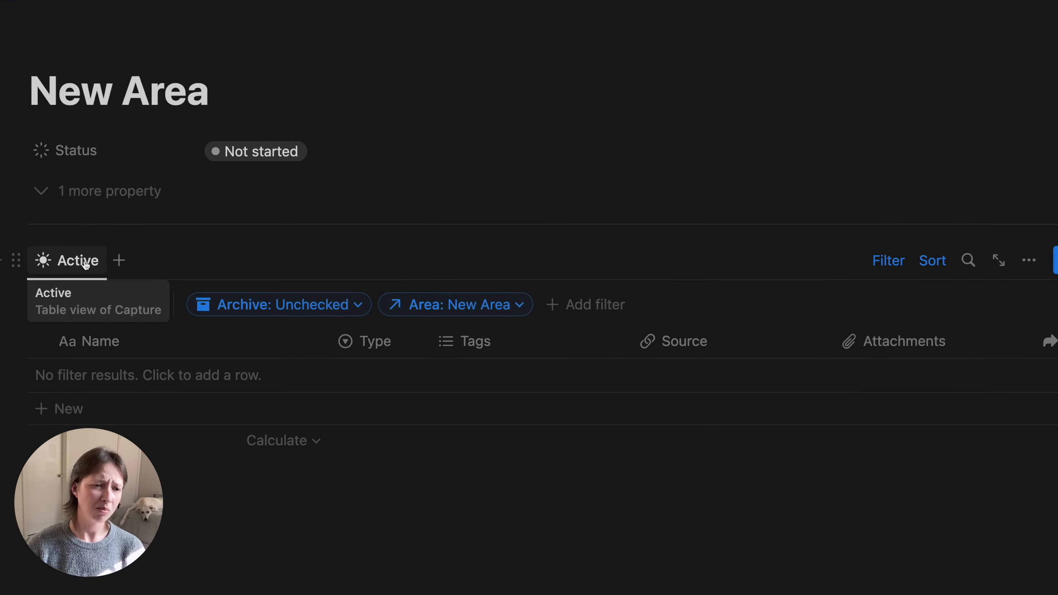
# - Duplicate the Active view as a new view named 'Archived' with a moon icon
pyautogui.click(96, 208)
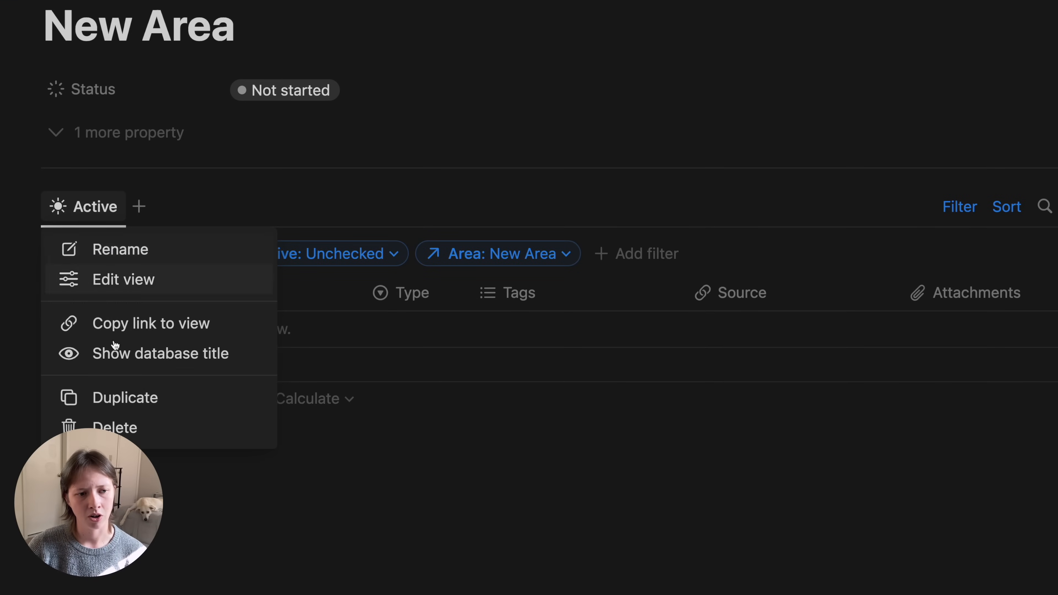
pyautogui.click(130, 400)
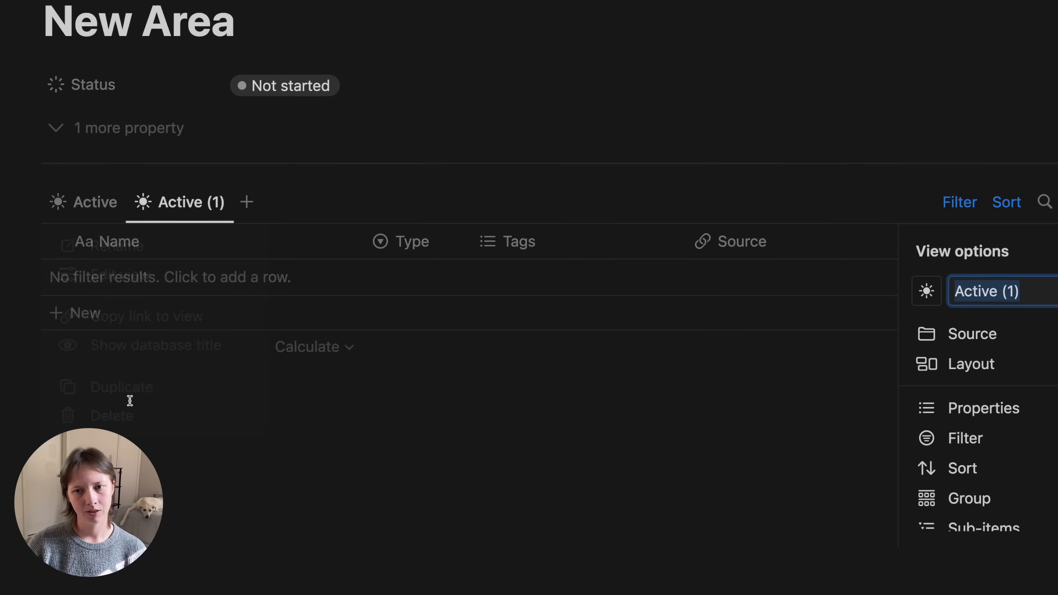
pyautogui.write('Archived')
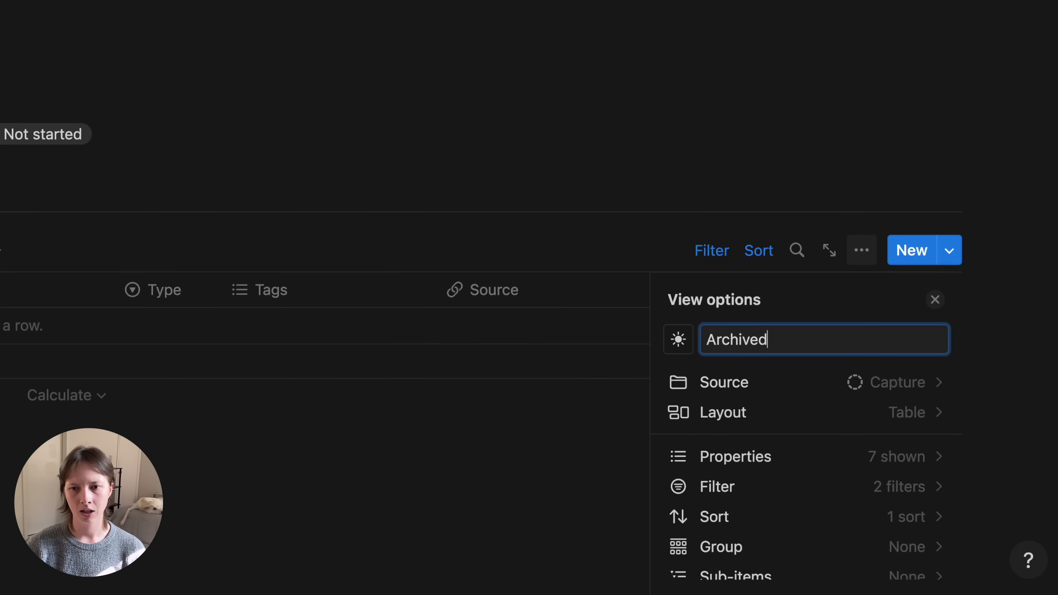
pyautogui.click(683, 339)
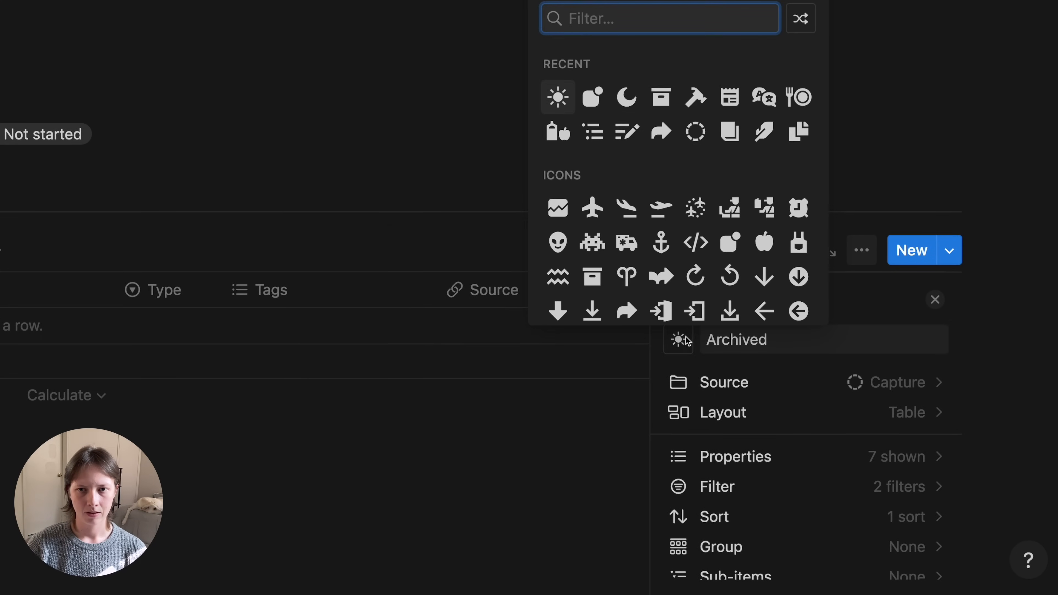
pyautogui.click(627, 97)
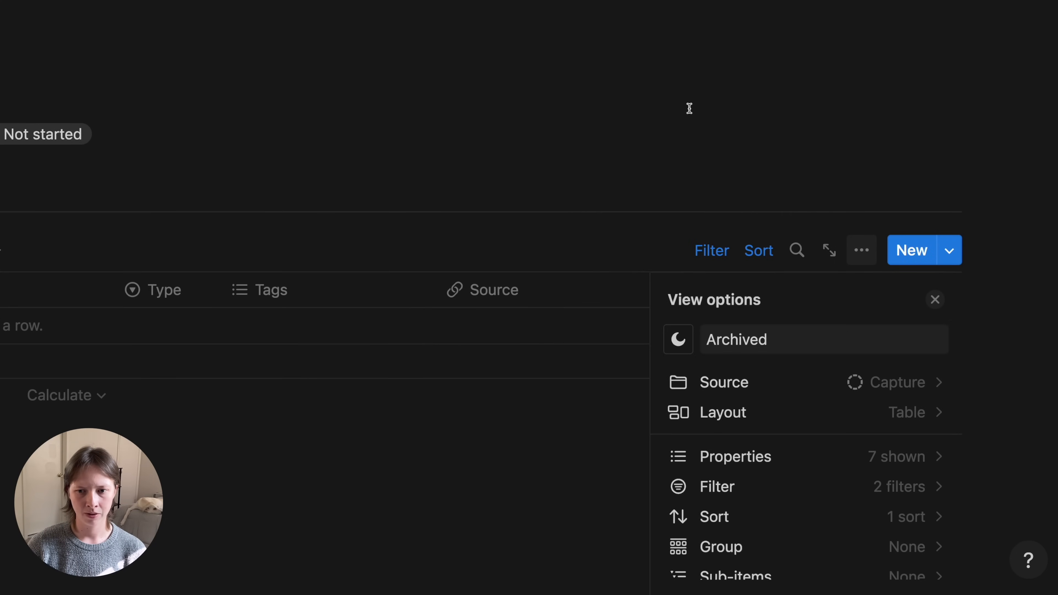
# - Set the Archived view's Archive filter to Checked
pyautogui.click(765, 492)
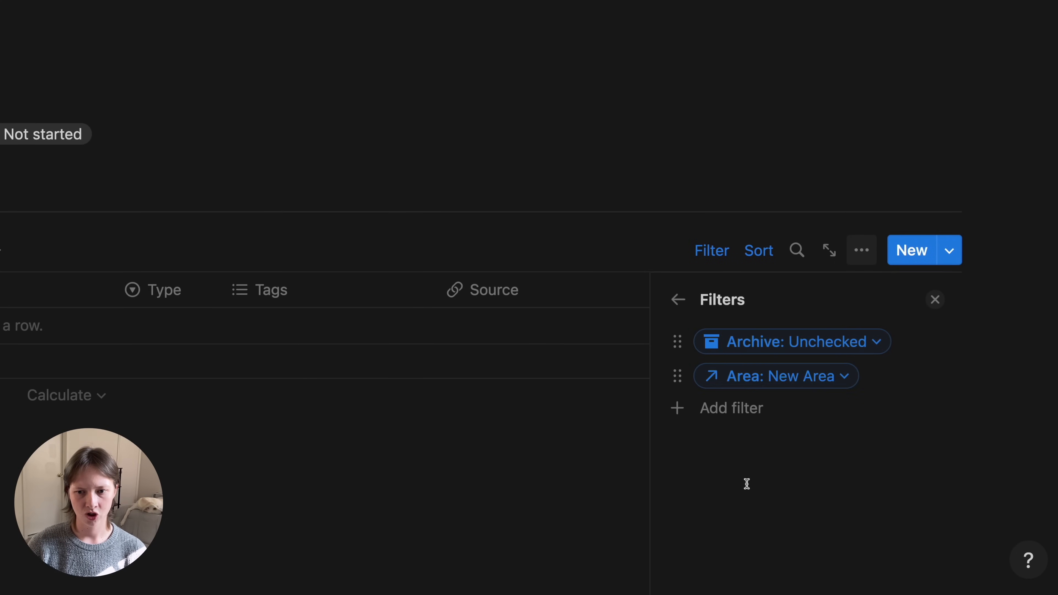
pyautogui.click(733, 344)
pyautogui.click(713, 439)
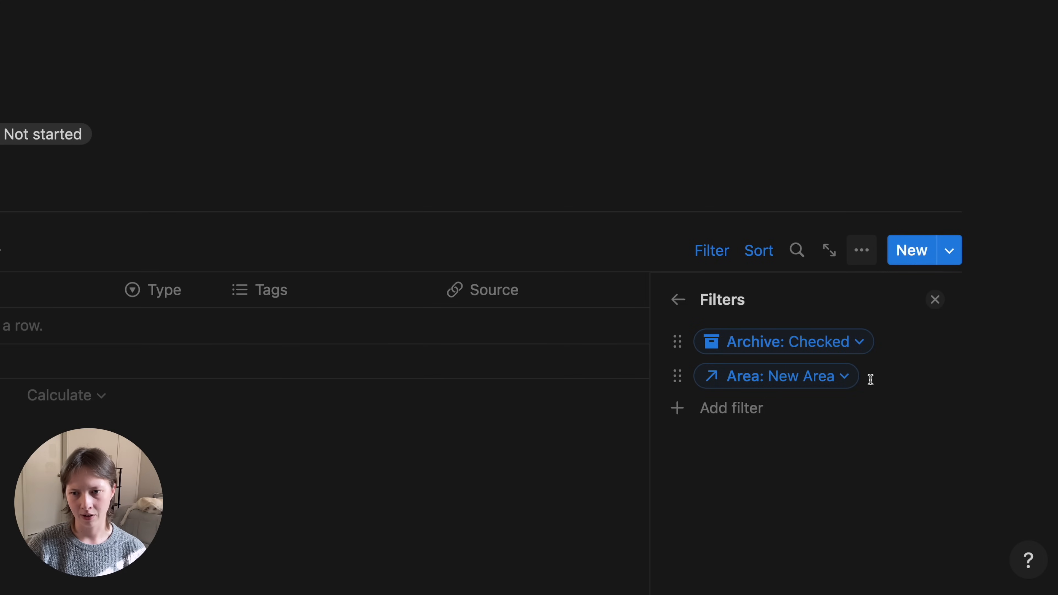
pyautogui.click(935, 300)
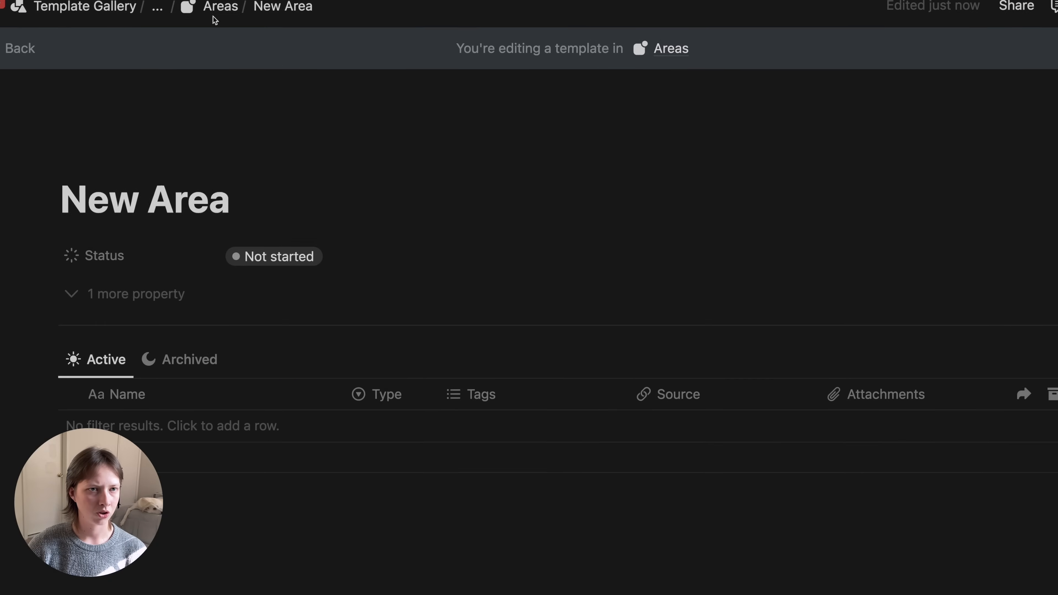
# - Open the Learn how to speak Spanish area full page and apply the New Area template
pyautogui.click(226, 25)
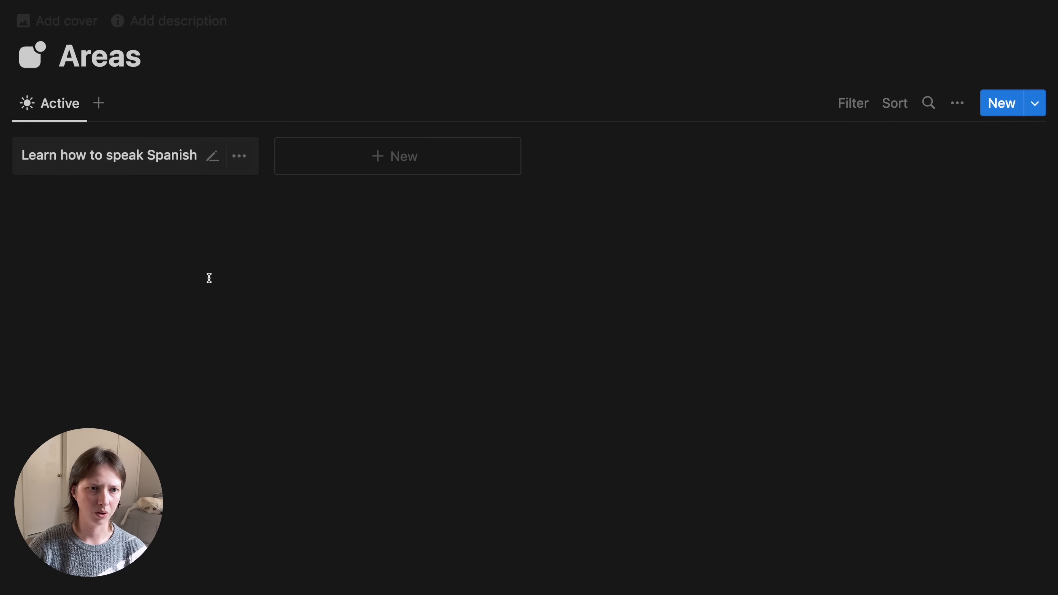
pyautogui.click(80, 155)
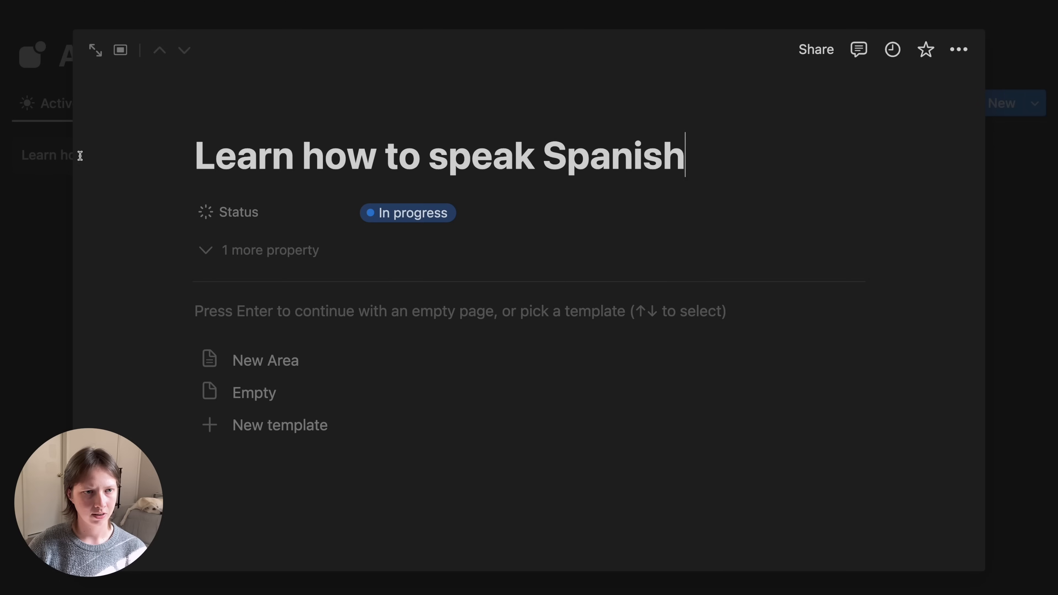
pyautogui.click(95, 51)
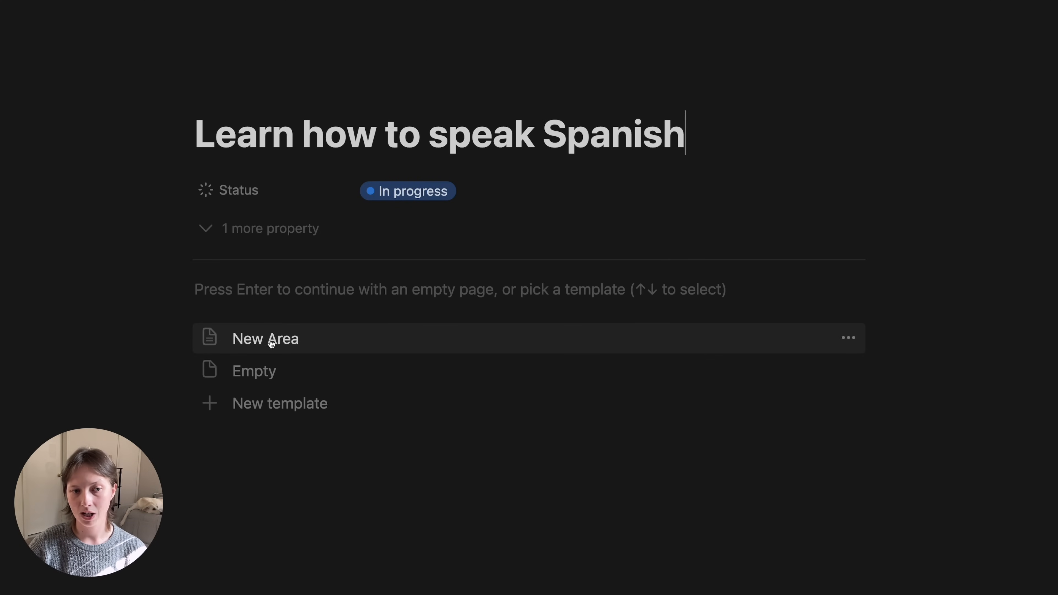
pyautogui.click(301, 347)
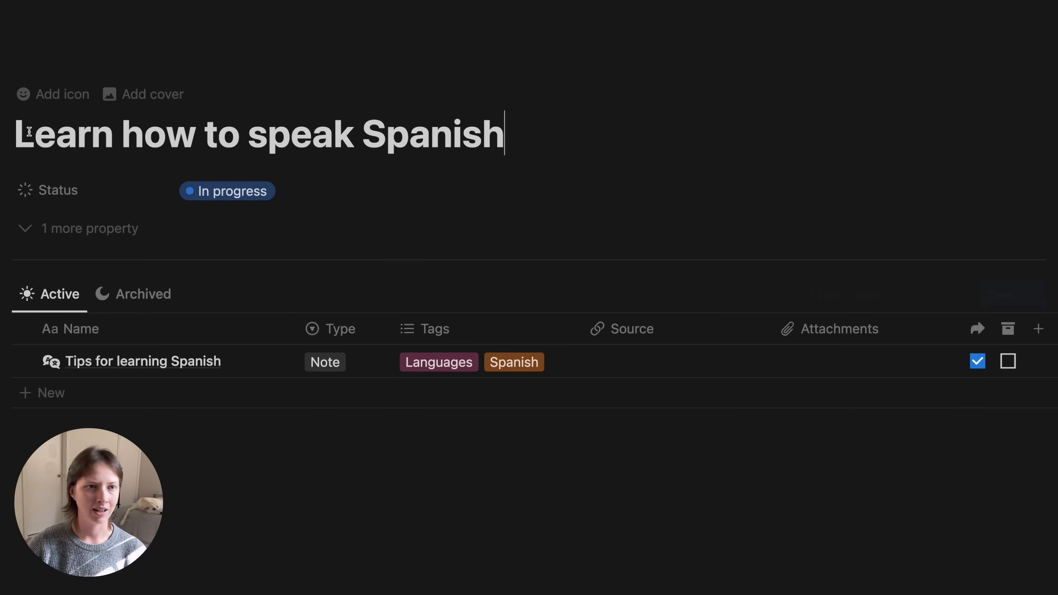
# - Check the Archived view, then add two empty rows to the Active table
pyautogui.click(151, 299)
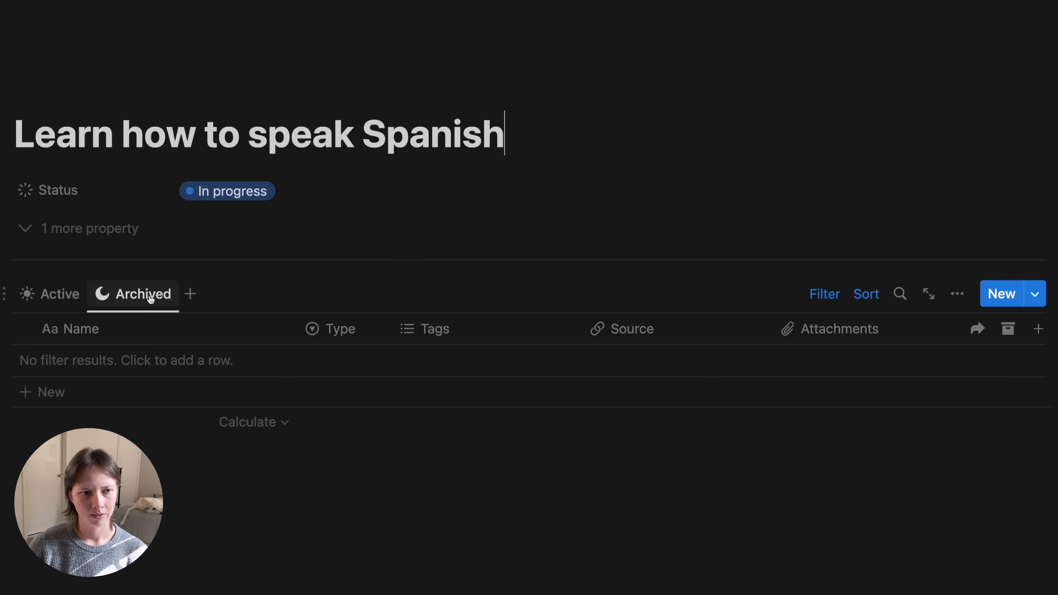
pyautogui.click(58, 295)
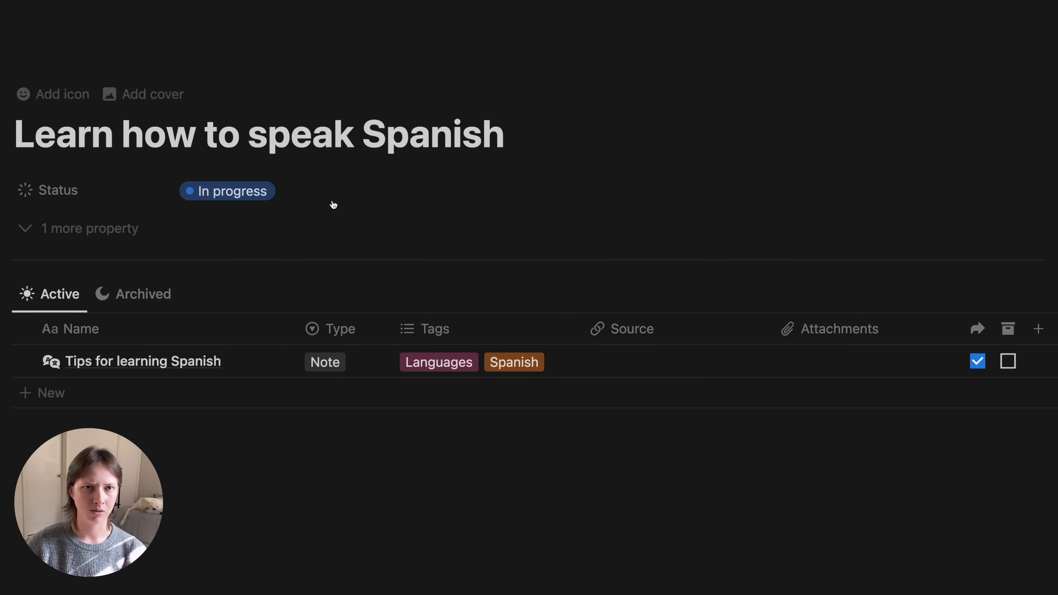
pyautogui.click(113, 400)
pyautogui.press('Escape')
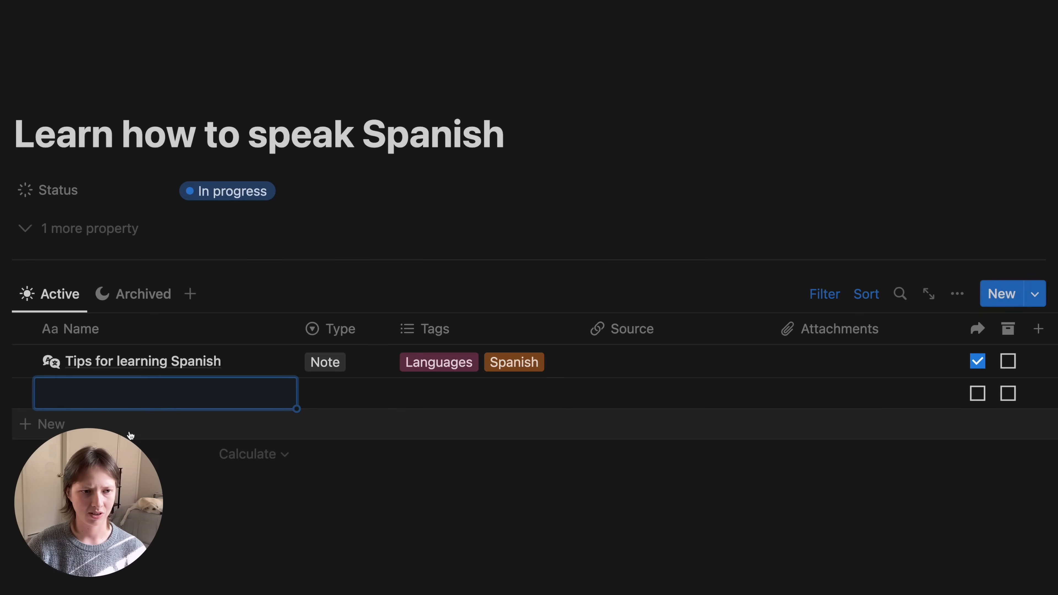
pyautogui.click(130, 432)
pyautogui.press('Escape')
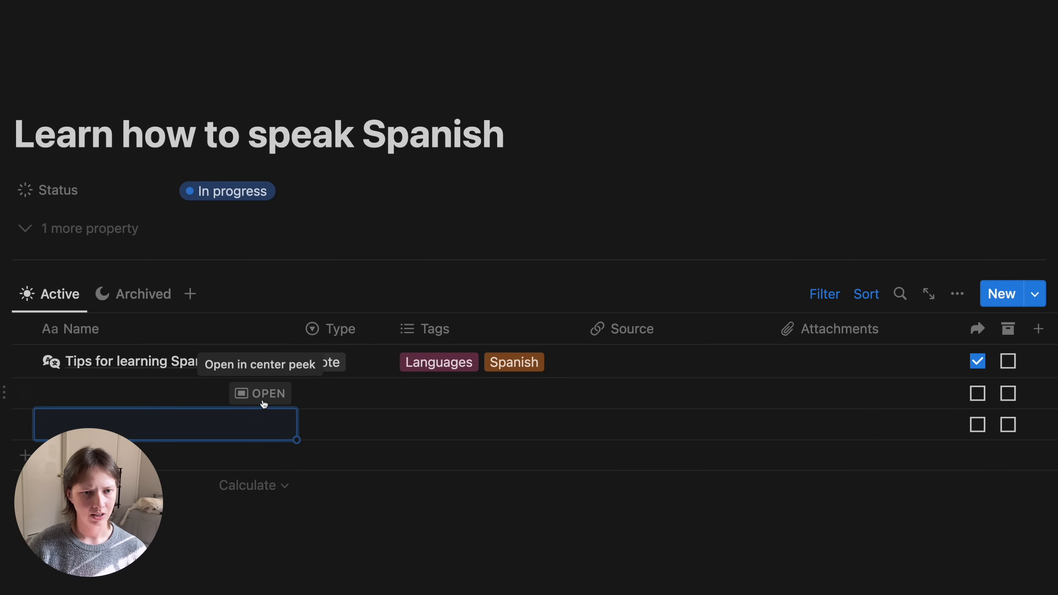
# - Inspect a blank row in peek, then select and delete both empty rows
pyautogui.click(255, 394)
pyautogui.scroll(-1, 255, 397)
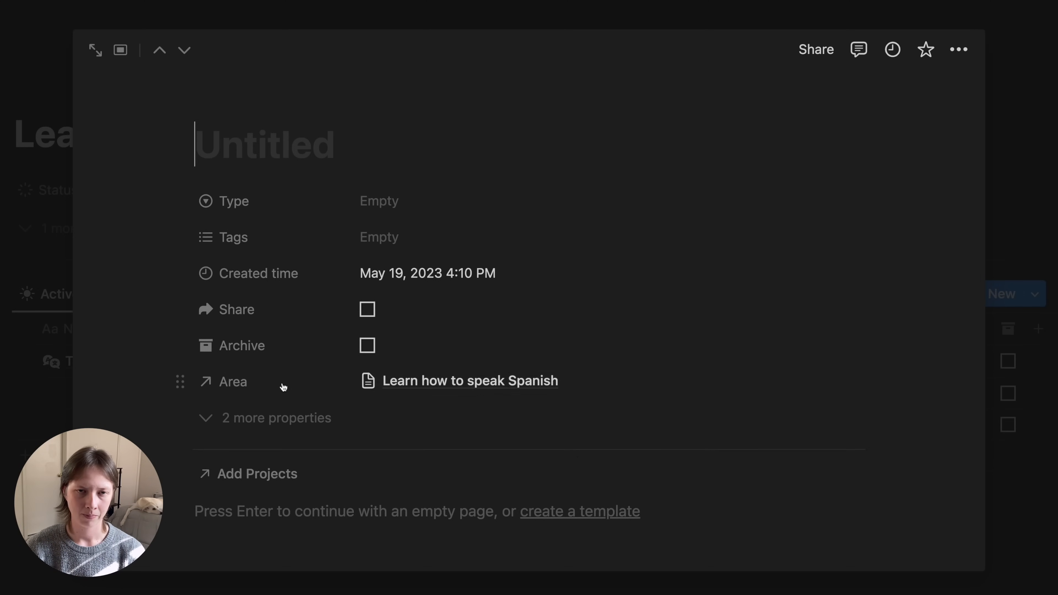
pyautogui.click(20, 329)
pyautogui.moveTo(19, 137); pyautogui.dragTo(762, 159)
pyautogui.click(763, 159)
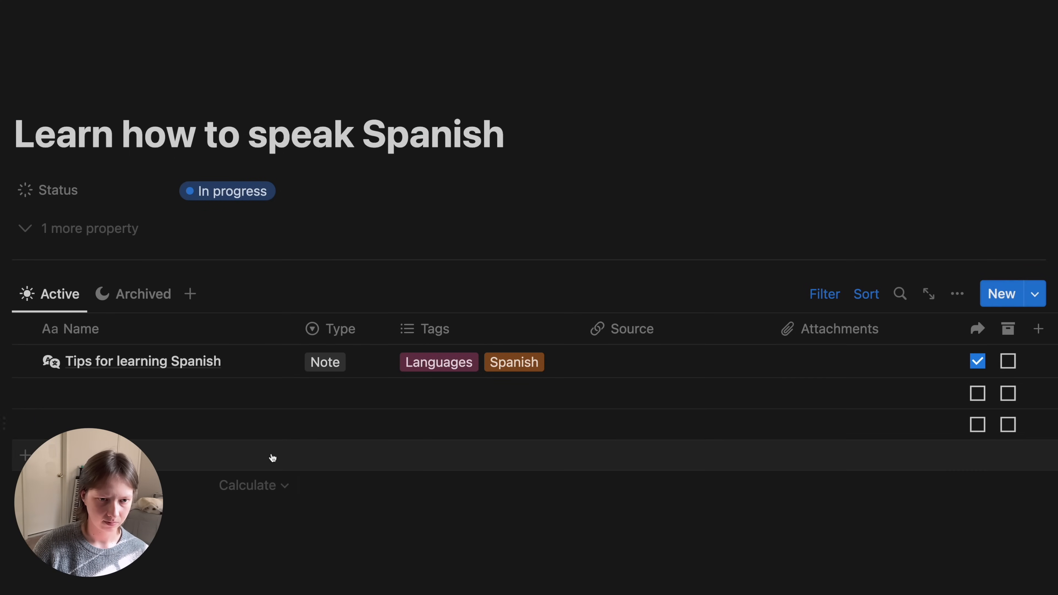
pyautogui.moveTo(266, 394); pyautogui.dragTo(241, 470)
pyautogui.press('BackSpace')
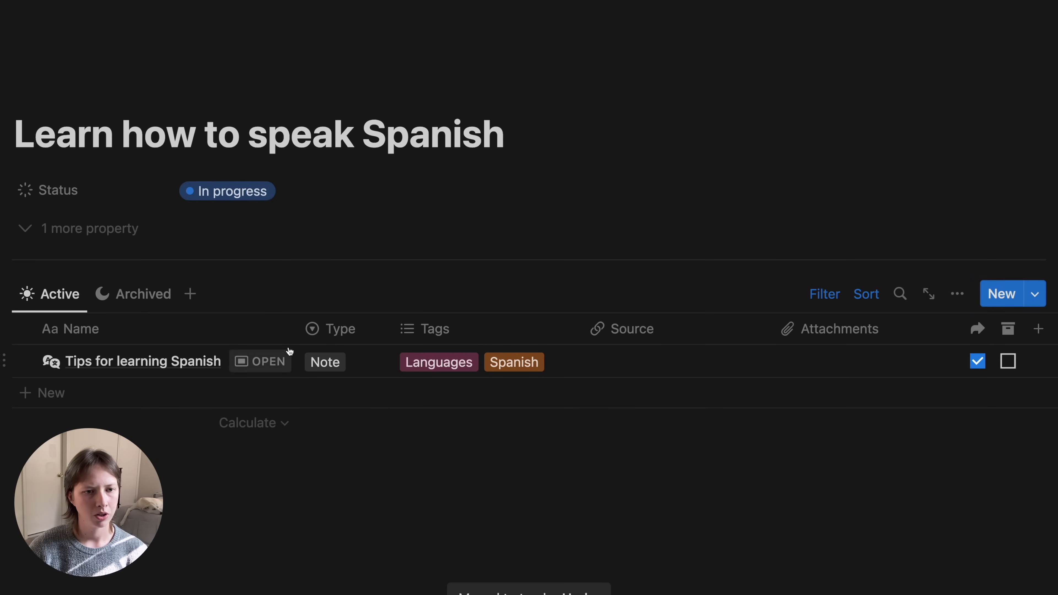
# - Open the Tips for learning Spanish note as a full page and review its properties
pyautogui.click(263, 362)
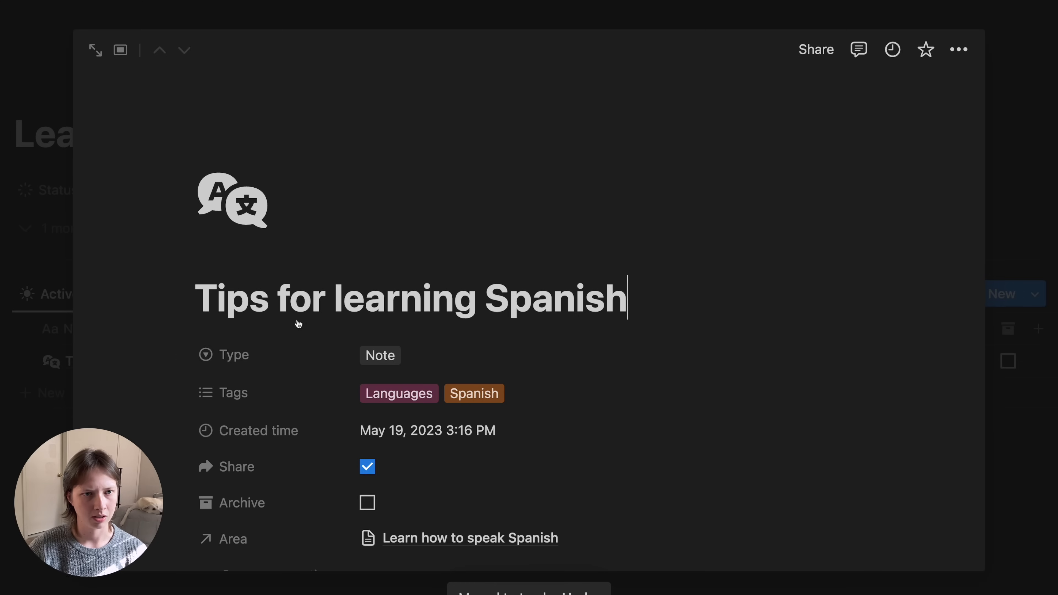
pyautogui.click(92, 48)
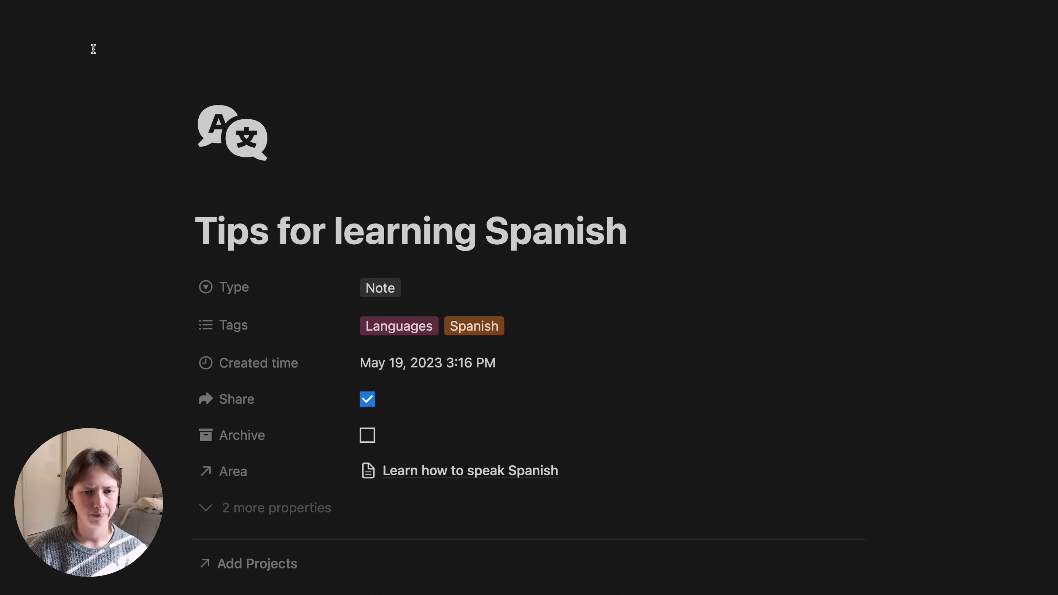
pyautogui.scroll(-2, 267, 518)
pyautogui.scroll(-3, 249, 506)
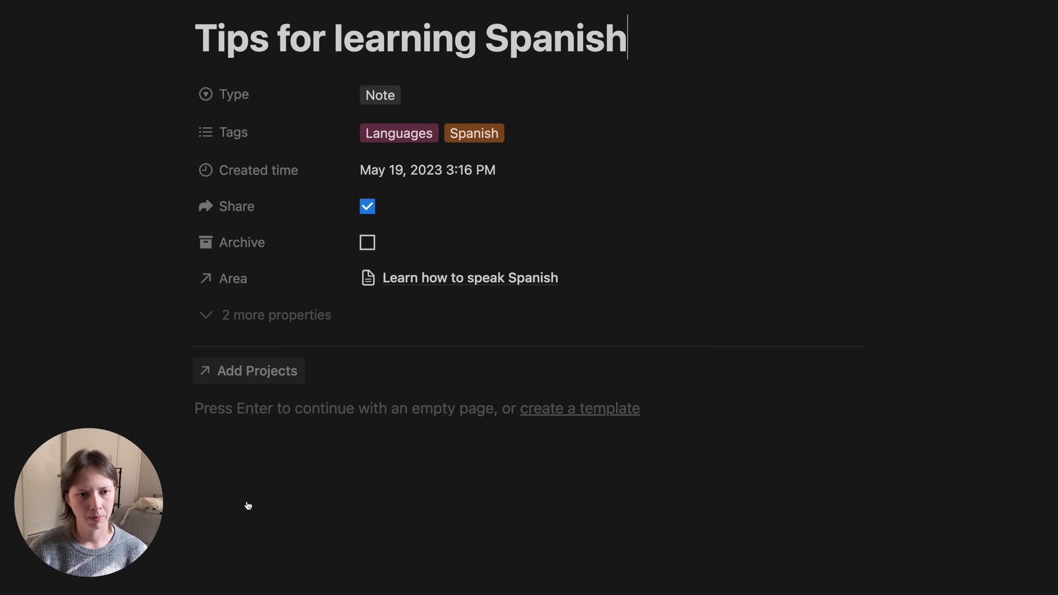
pyautogui.click(233, 377)
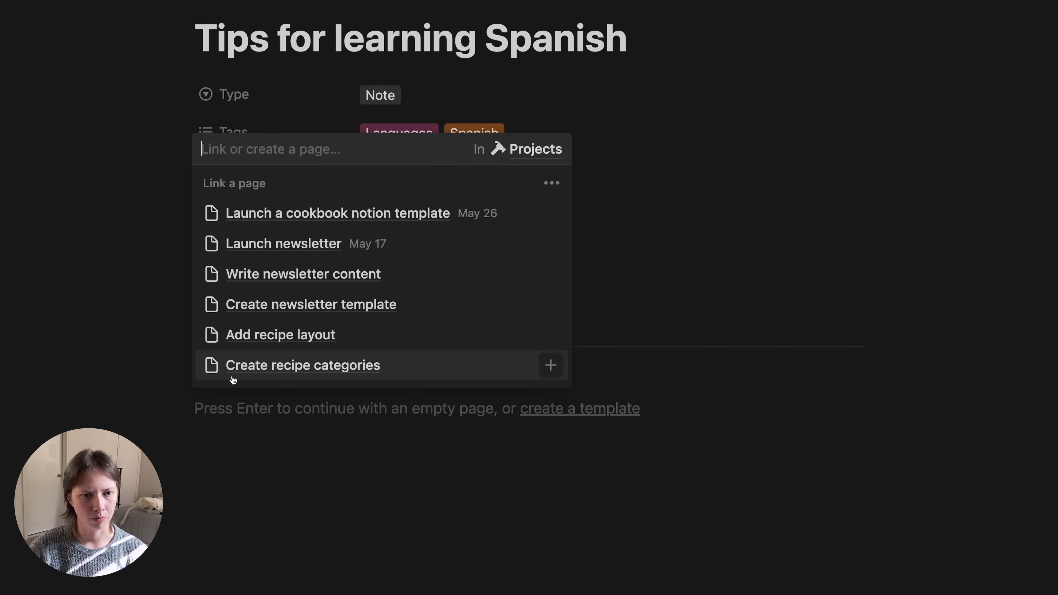
pyautogui.click(38, 268)
pyautogui.scroll(3, 39, 268)
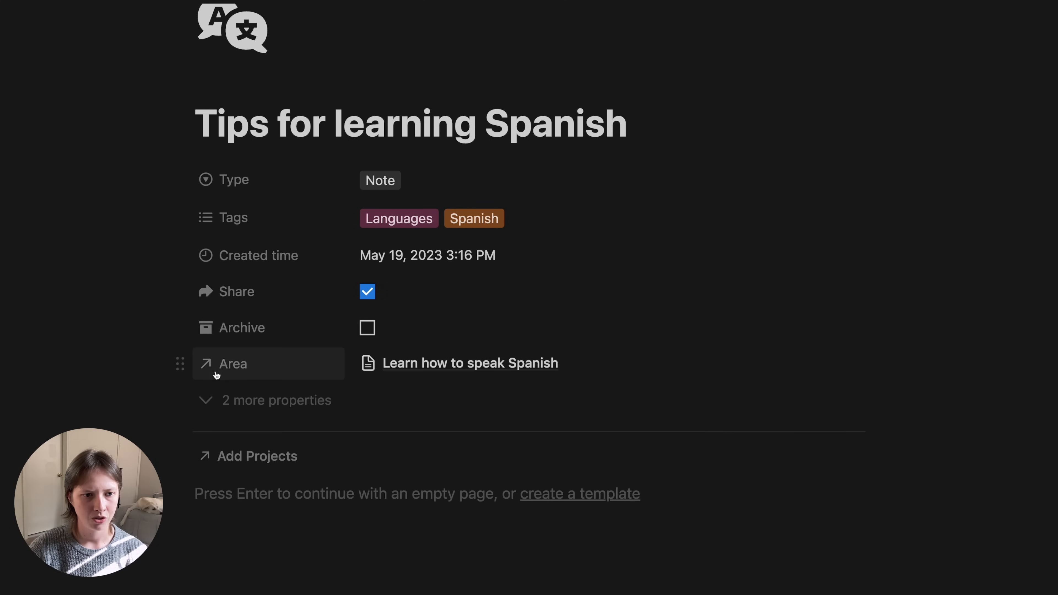
# - Show the Area relation as a page section, listing Status ahead of Name
pyautogui.click(267, 382)
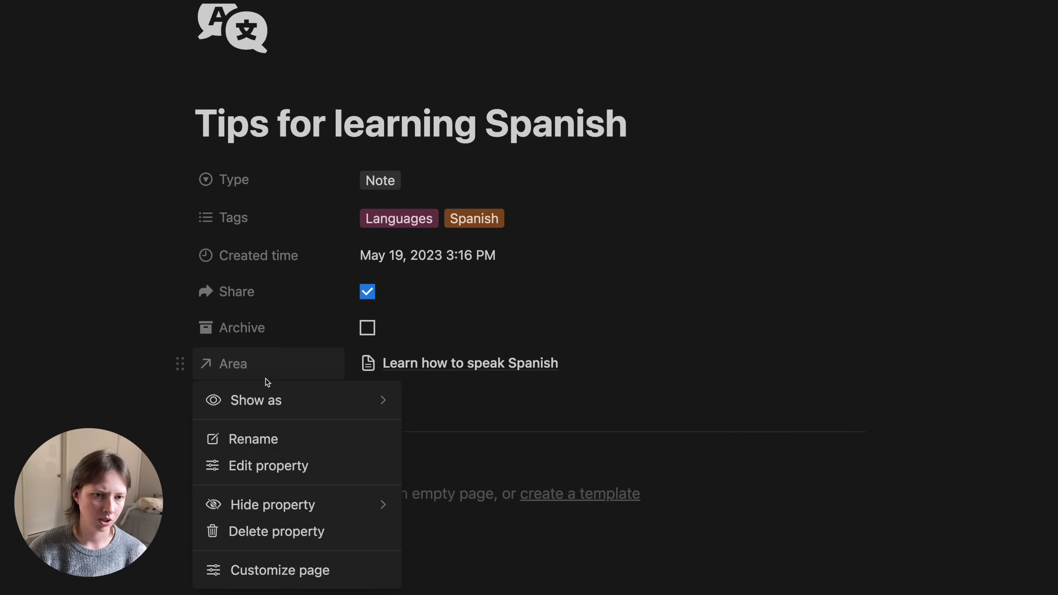
pyautogui.moveTo(307, 401)
pyautogui.click(479, 406)
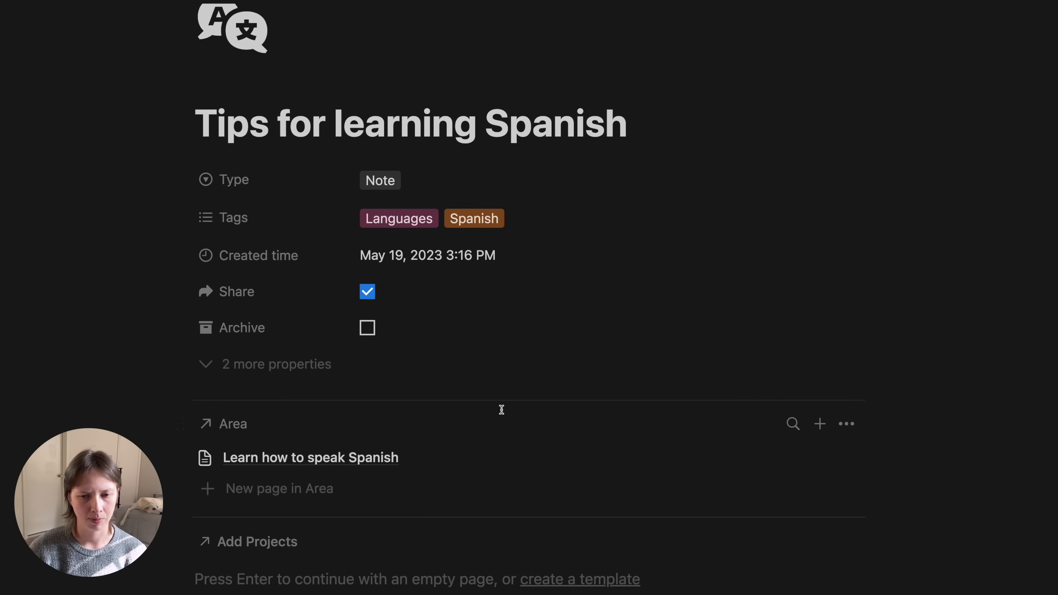
pyautogui.scroll(-3, 501, 410)
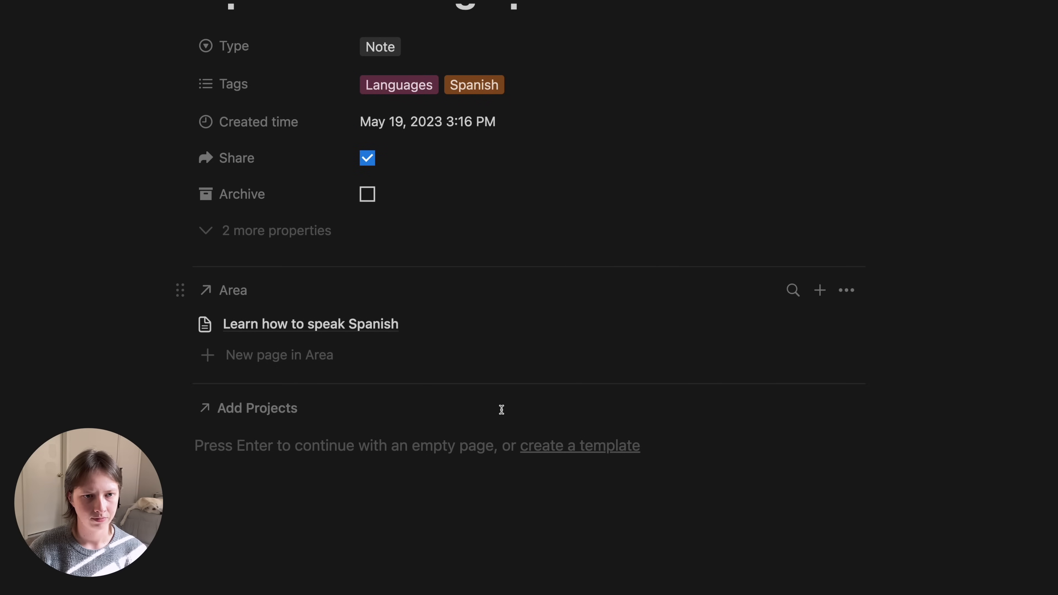
pyautogui.click(857, 294)
pyautogui.click(989, 425)
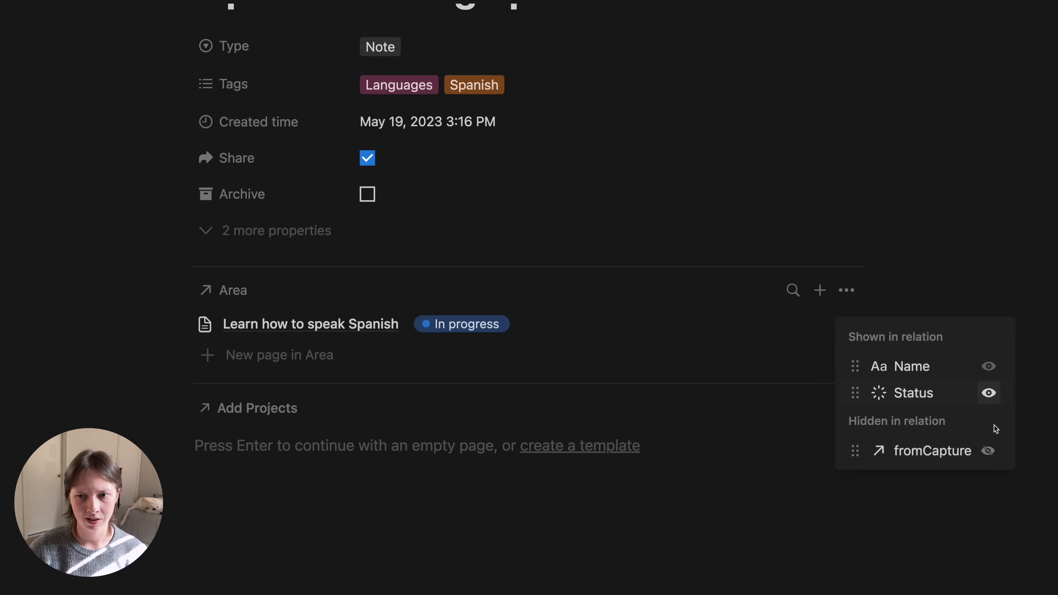
pyautogui.moveTo(928, 396); pyautogui.dragTo(928, 360)
pyautogui.click(81, 279)
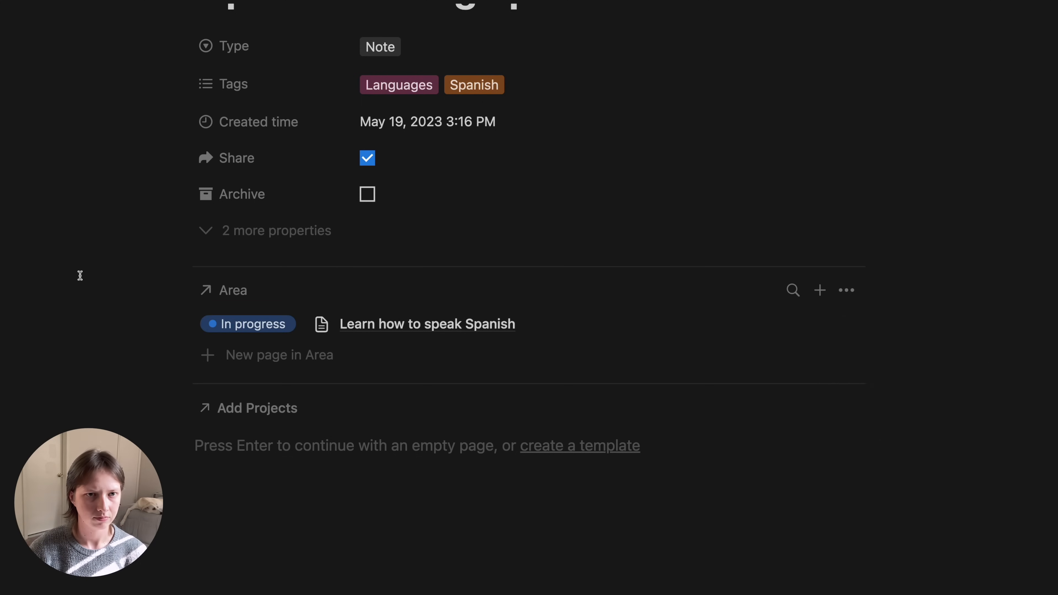
pyautogui.scroll(5, 81, 278)
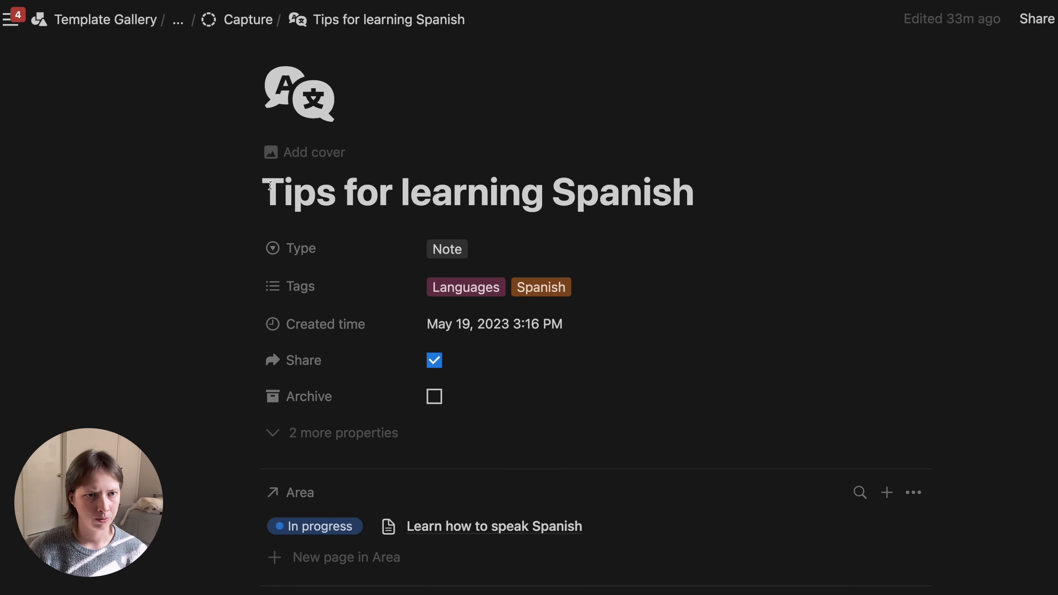
# - Reopen the Tips record from Capture and open its linked Learn how to speak Spanish page full page
pyautogui.moveTo(242, 182); pyautogui.dragTo(677, 165)
pyautogui.click(695, 174)
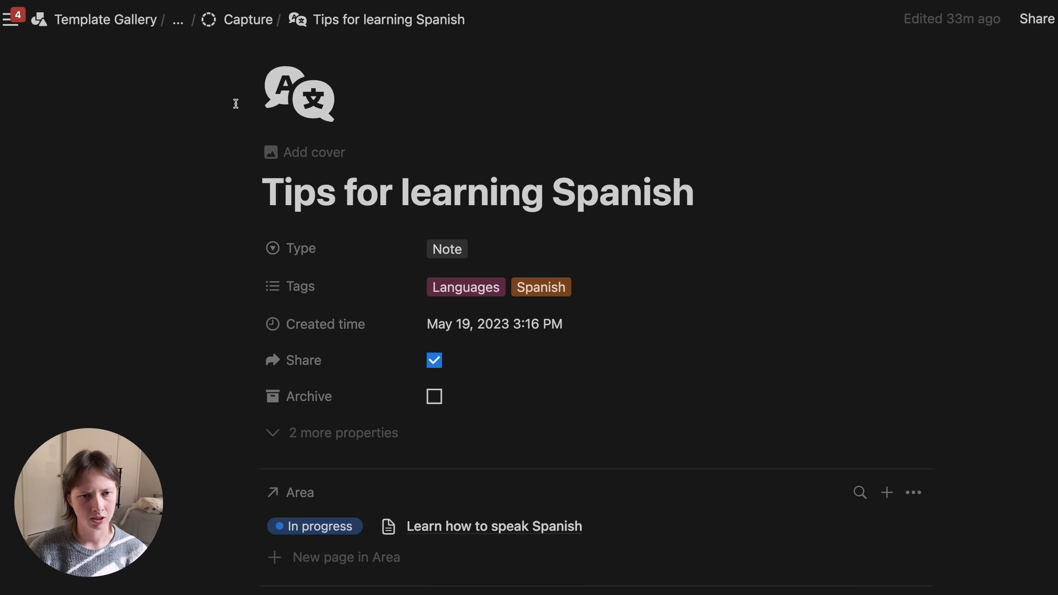
pyautogui.click(248, 20)
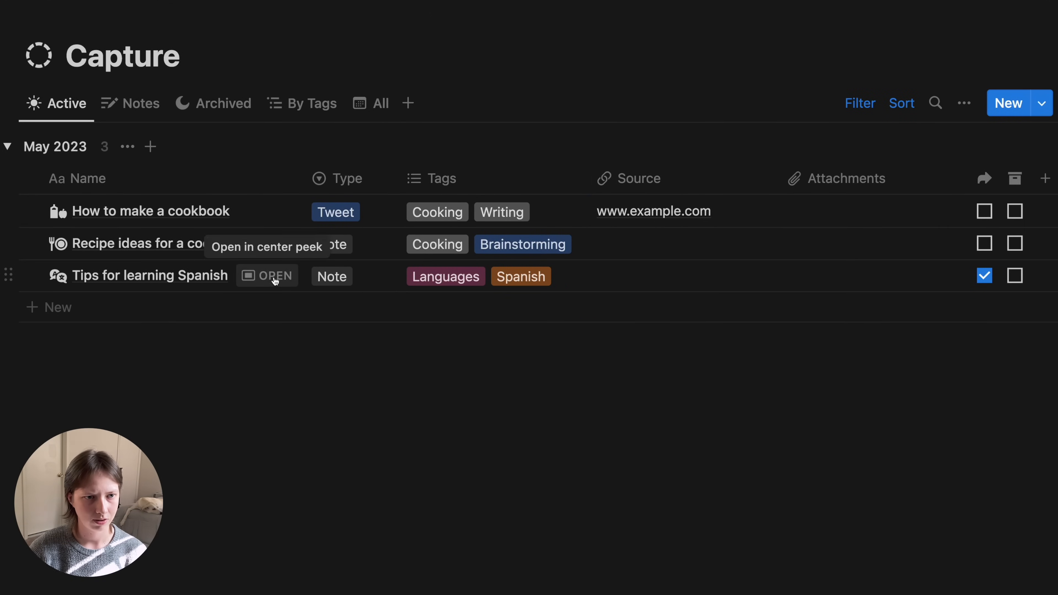
pyautogui.click(290, 293)
pyautogui.click(122, 49)
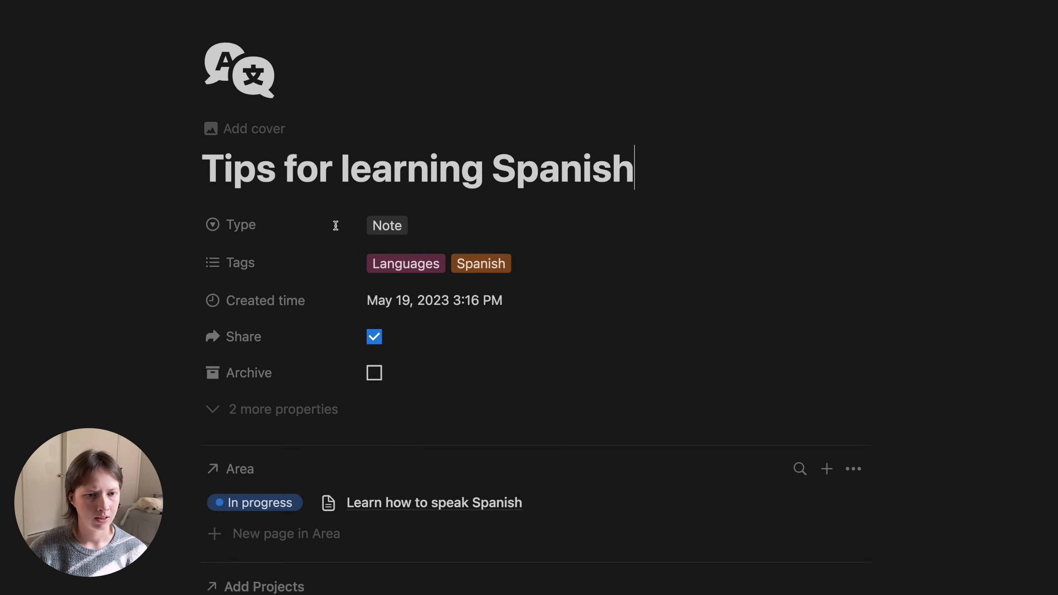
pyautogui.scroll(-5, 337, 227)
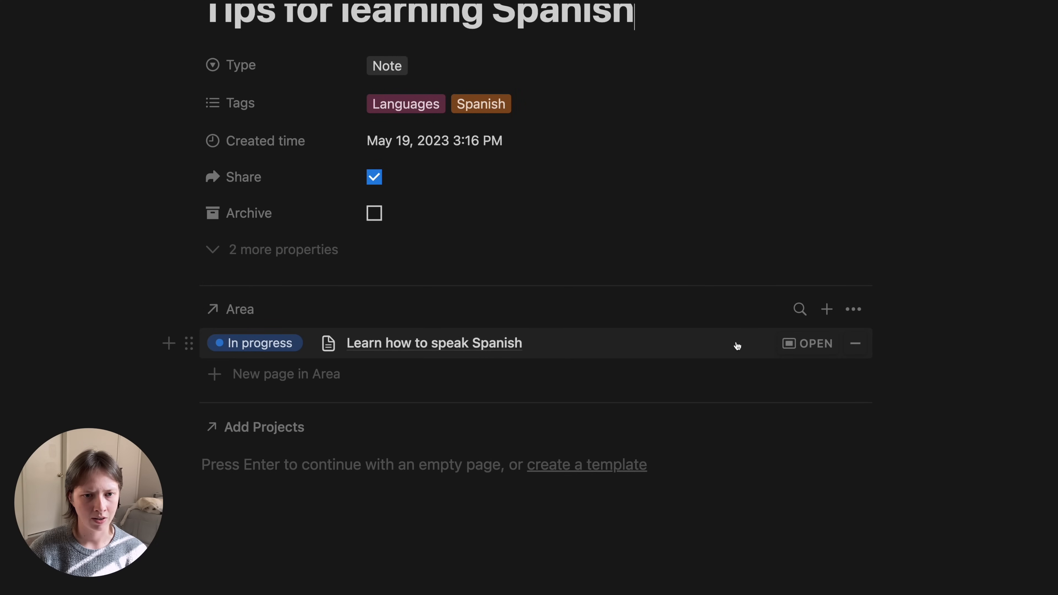
pyautogui.click(586, 347)
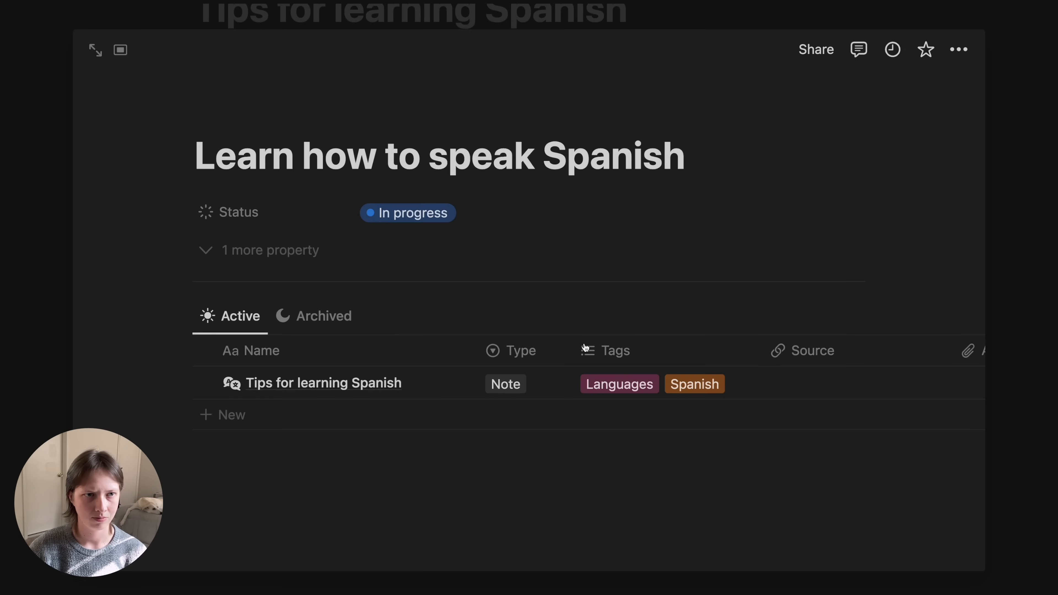
pyautogui.click(96, 50)
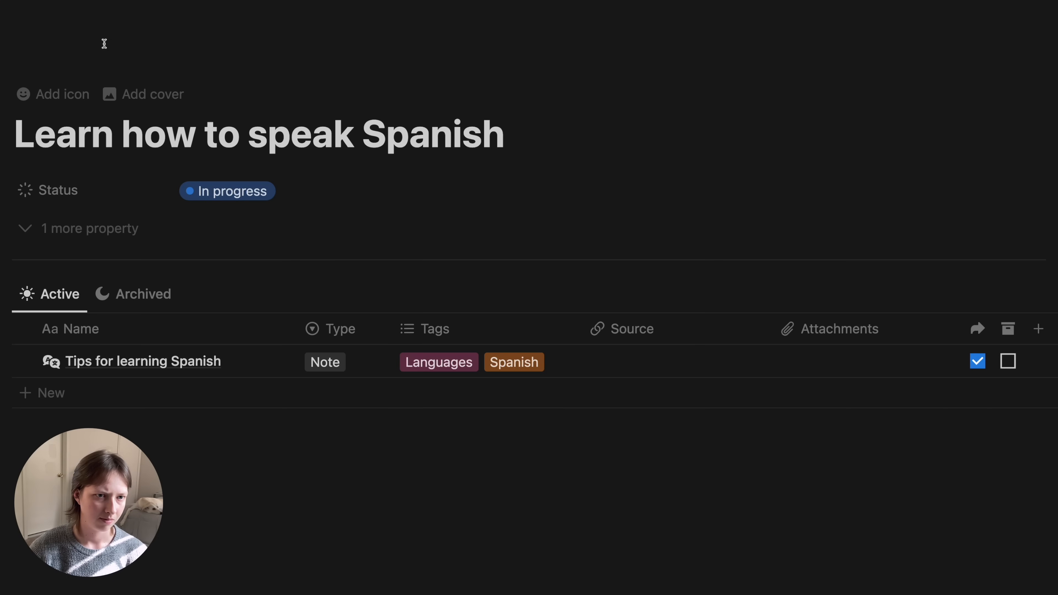
# - Set the page icon to the speech bubble found by searching 'spee', and reveal the fromCapture property
pyautogui.click(104, 296)
pyautogui.click(46, 303)
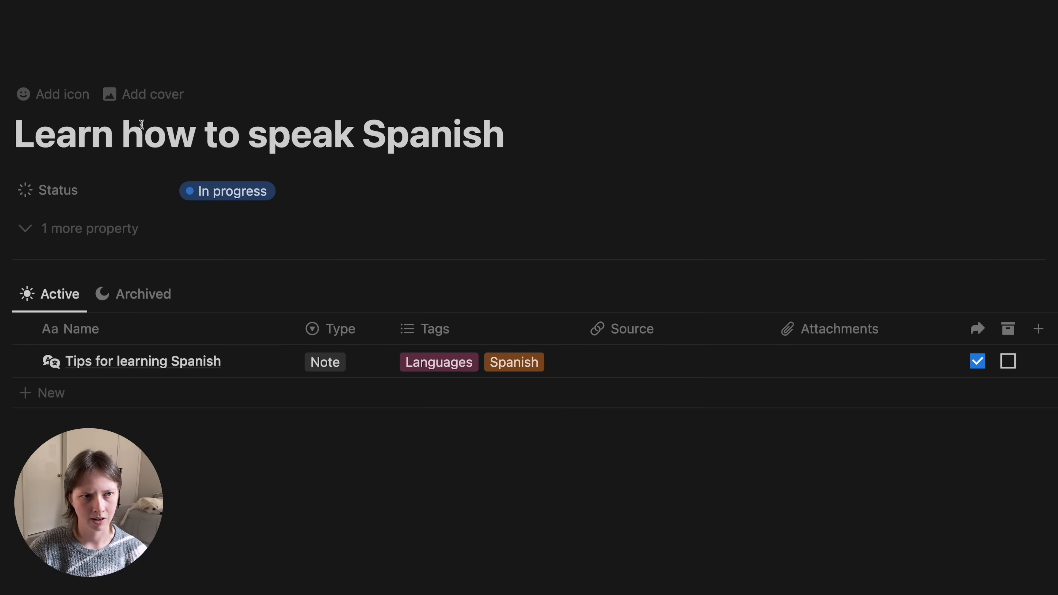
pyautogui.click(77, 97)
pyautogui.click(83, 194)
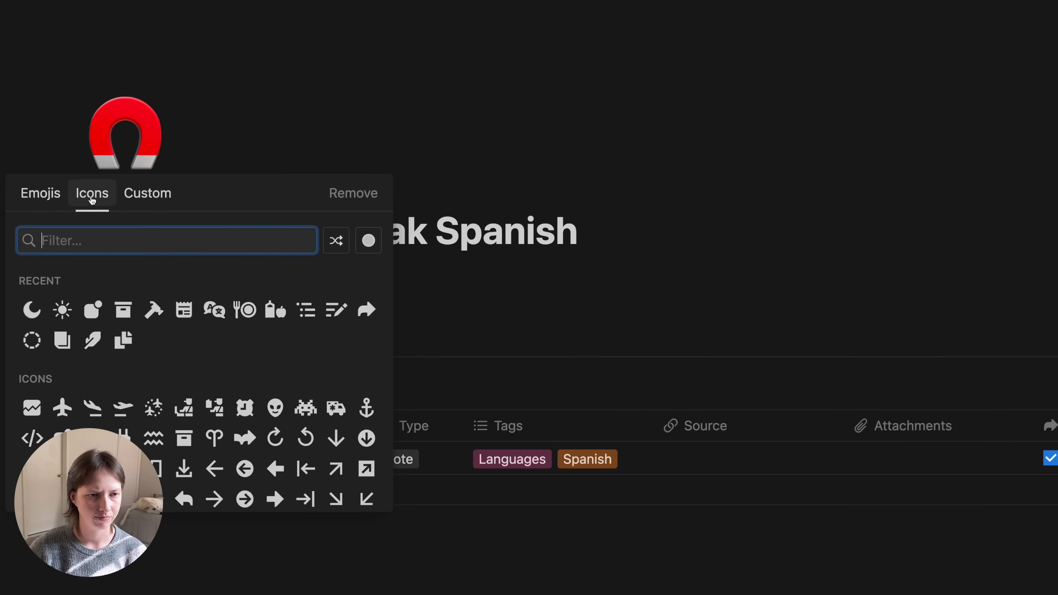
pyautogui.write('spee')
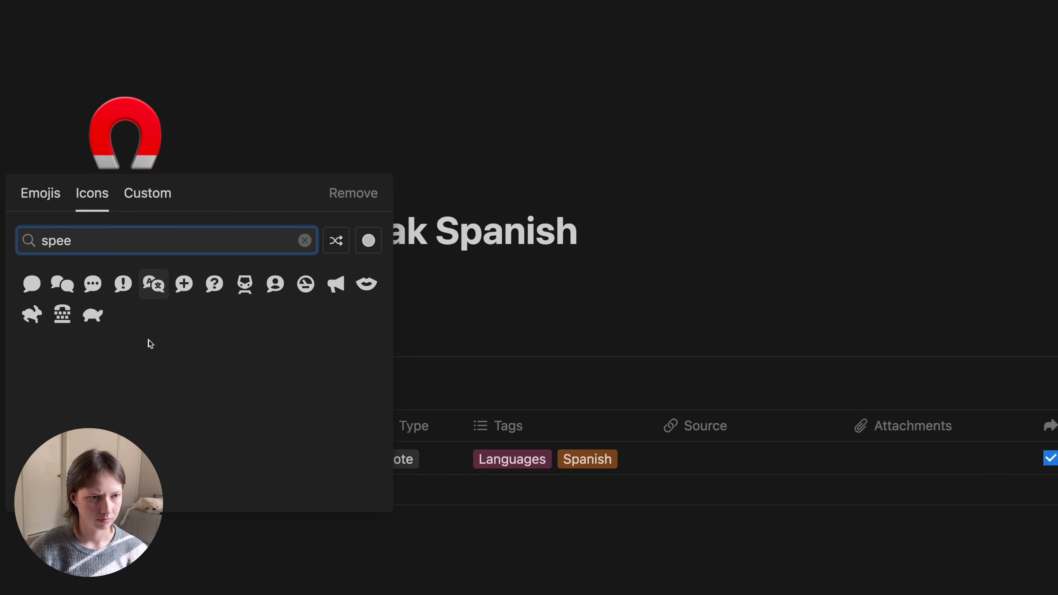
pyautogui.click(32, 284)
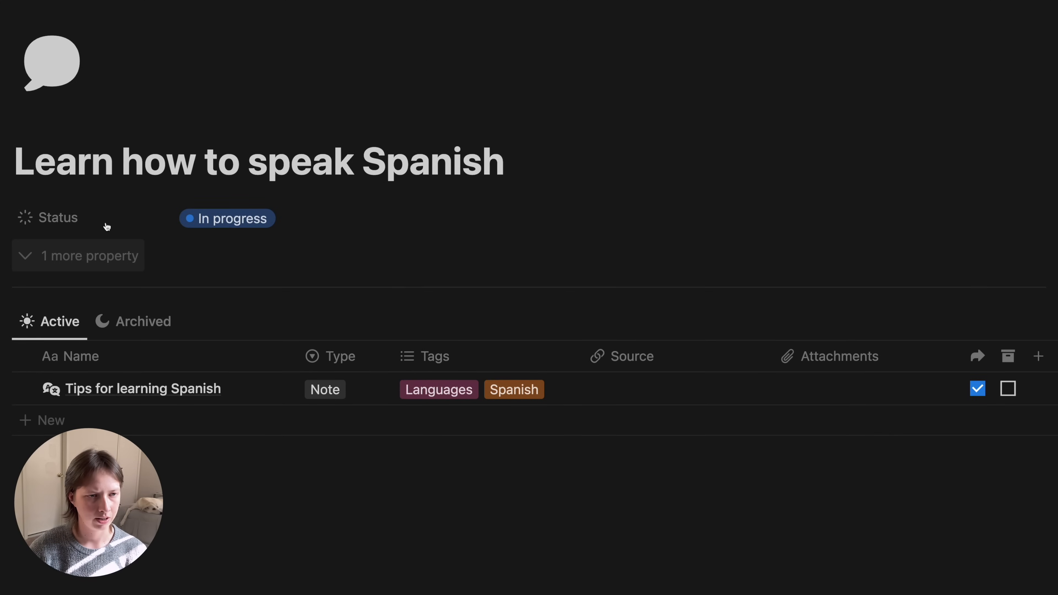
pyautogui.click(139, 321)
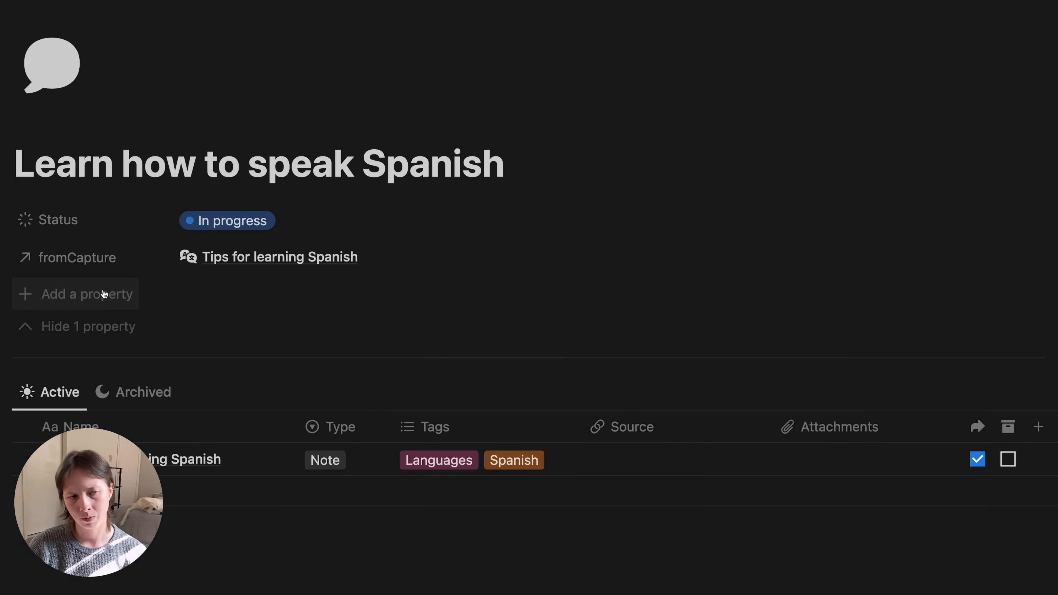
pyautogui.scroll(-1, 180, 177)
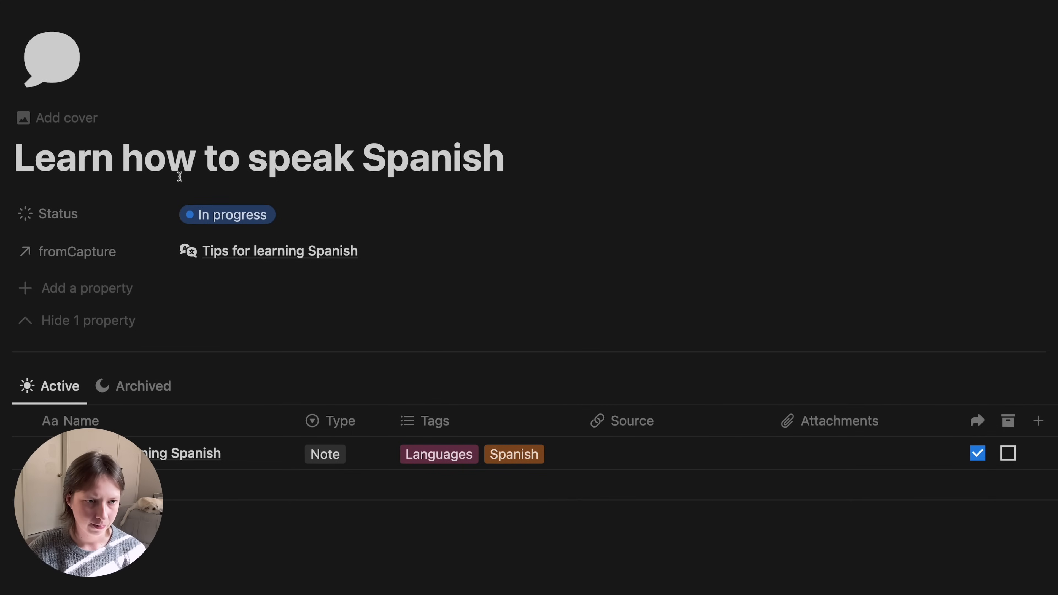
# - Add a 'No. Captured' rollup on the fromCapture relation calculating Count all
pyautogui.click(59, 296)
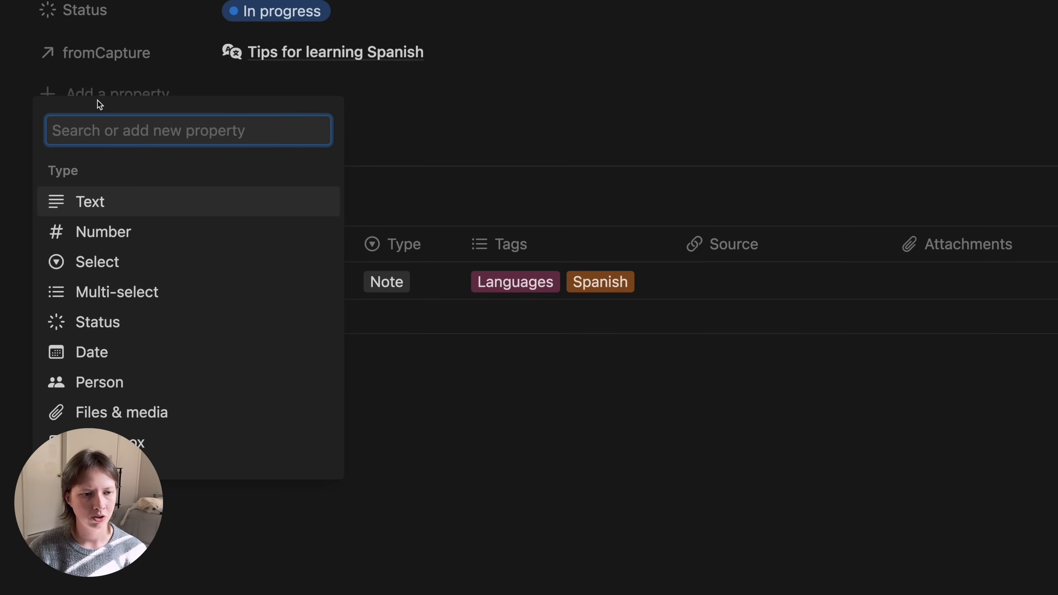
pyautogui.scroll(-5, 115, 367)
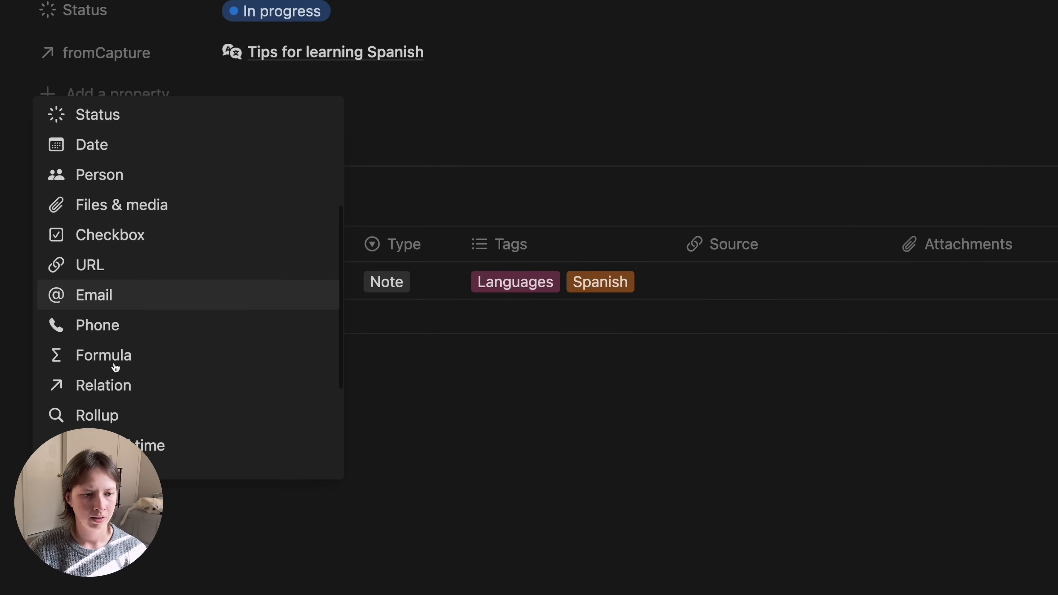
pyautogui.click(115, 402)
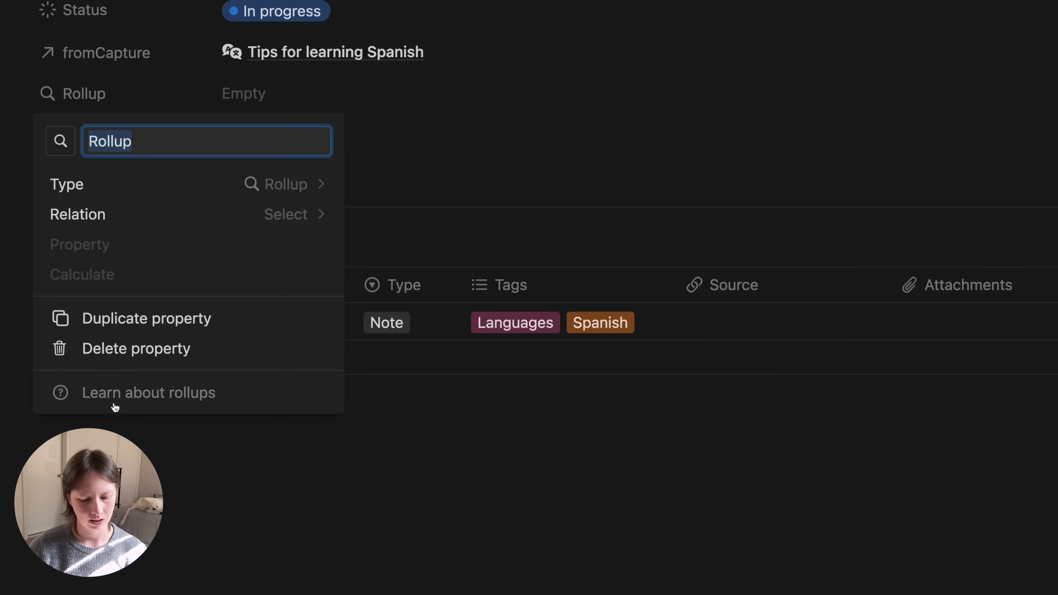
pyautogui.write('No. Captured')
pyautogui.click(288, 318)
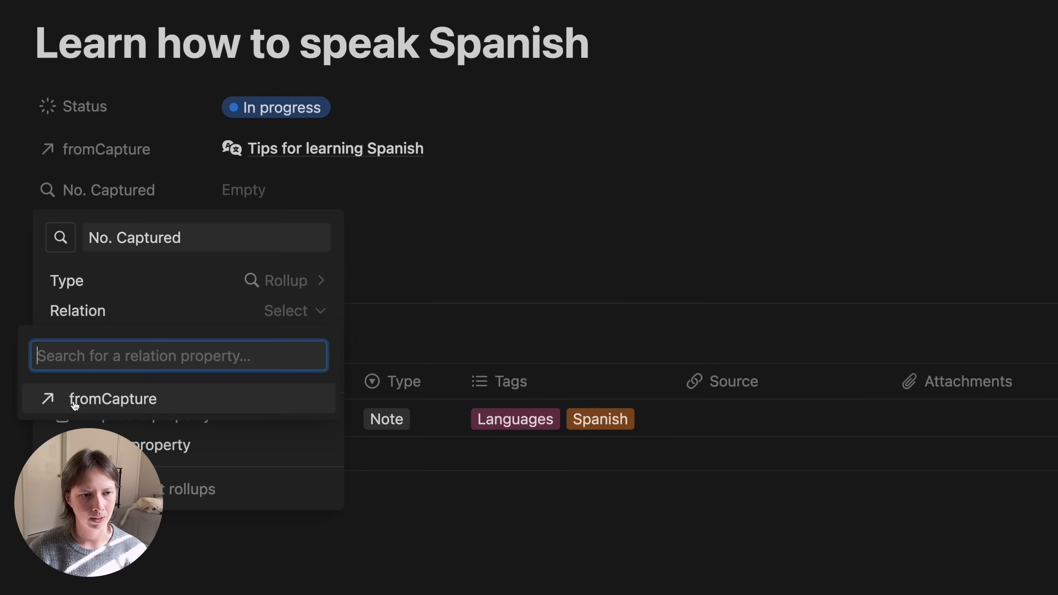
pyautogui.click(74, 400)
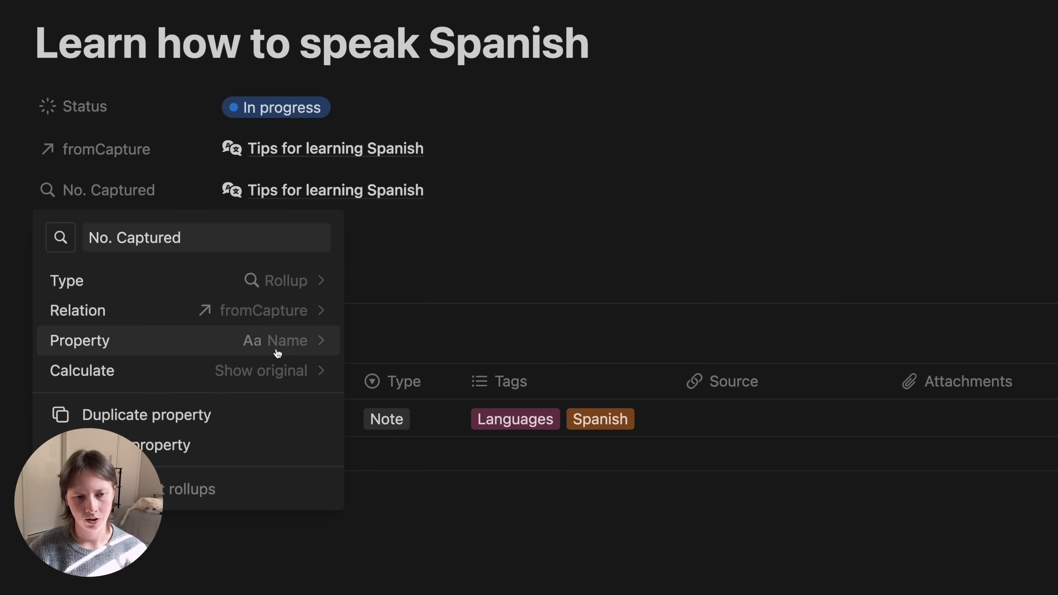
pyautogui.click(173, 377)
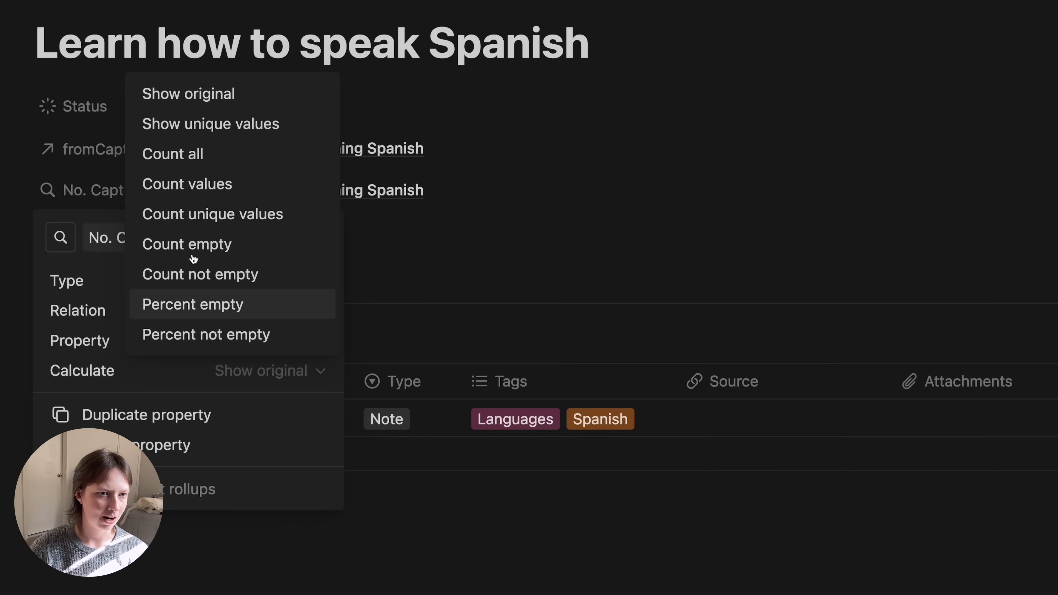
pyautogui.click(184, 157)
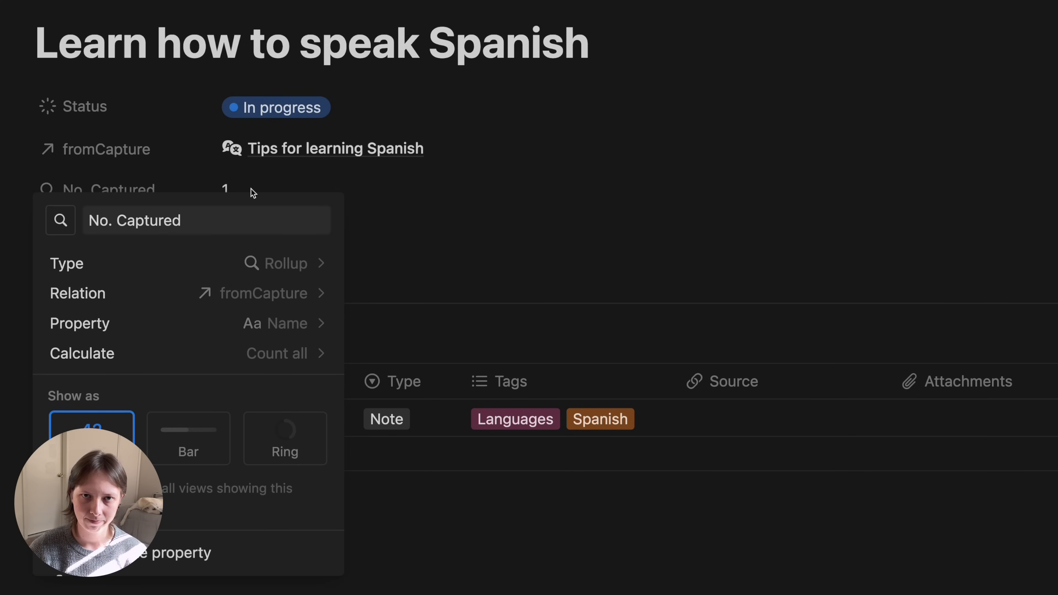
pyautogui.click(110, 158)
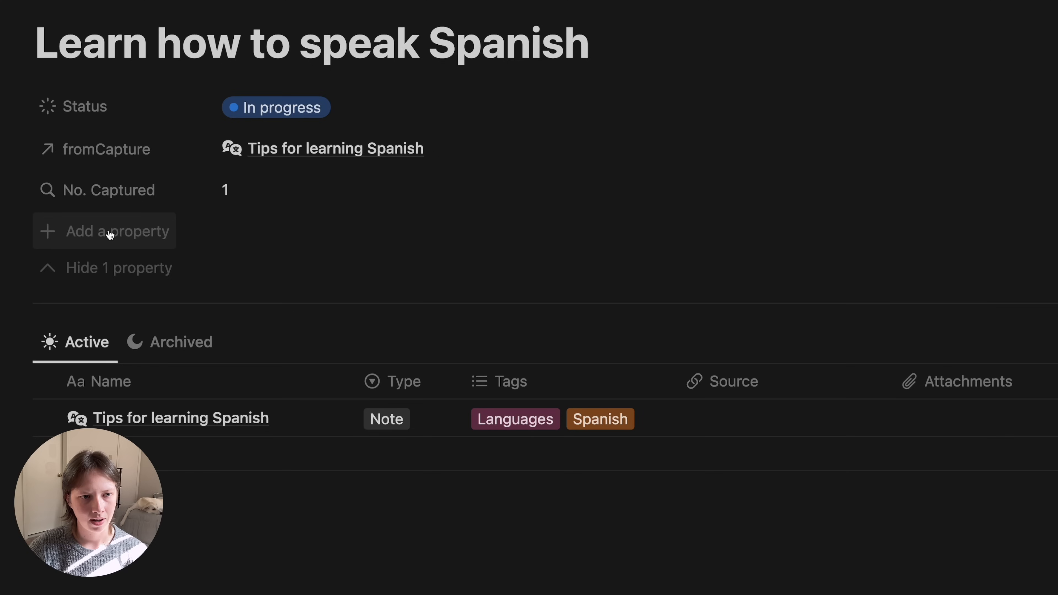
# - Add a Formula property named 'Capture Label'
pyautogui.click(110, 234)
pyautogui.scroll(-10, 114, 272)
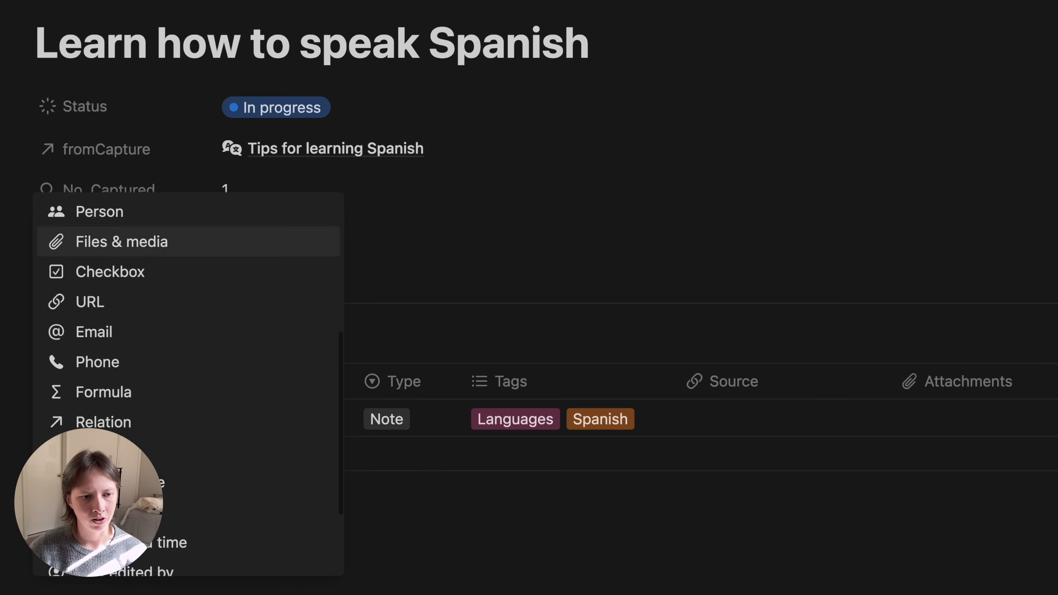
pyautogui.click(113, 272)
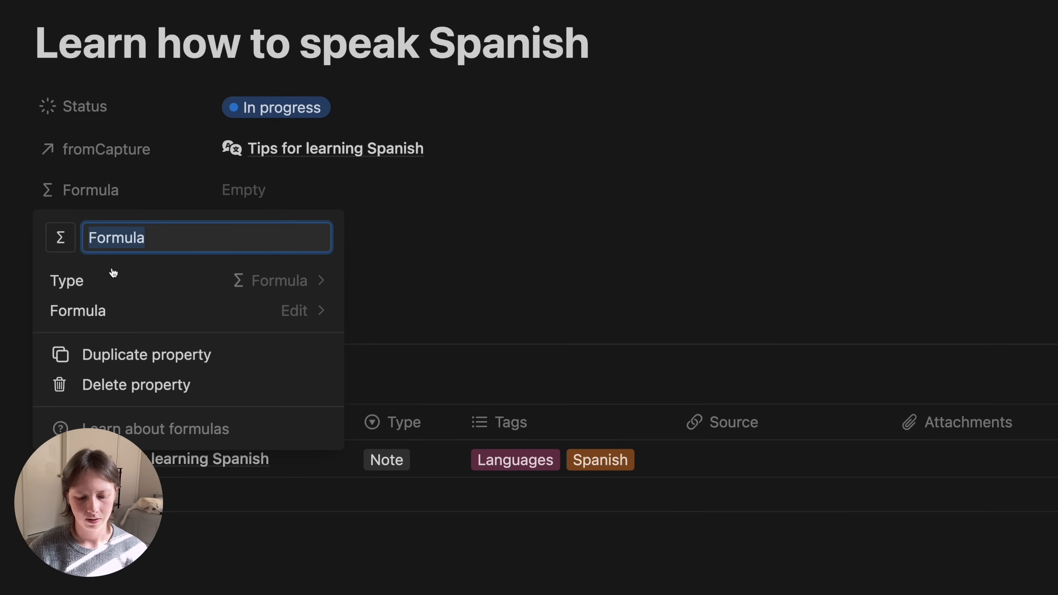
pyautogui.write('Capture L')
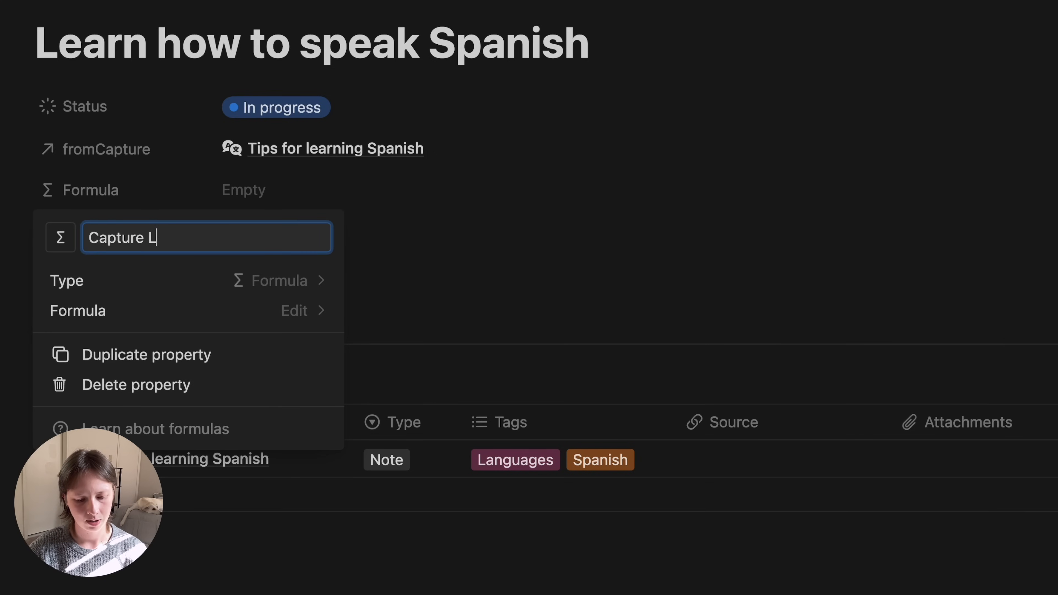
pyautogui.write('abel')
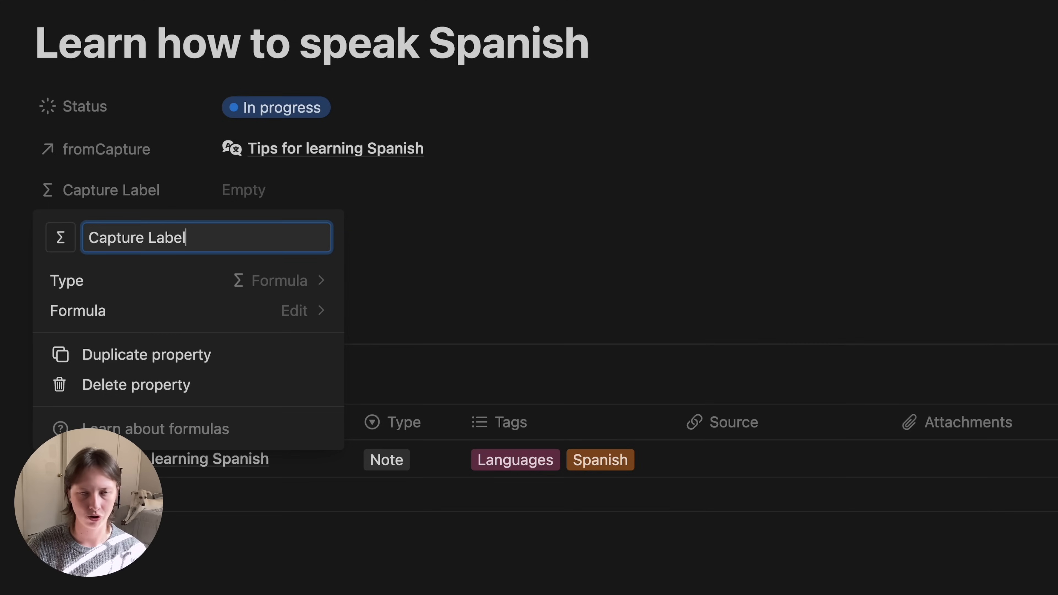
pyautogui.click(362, 186)
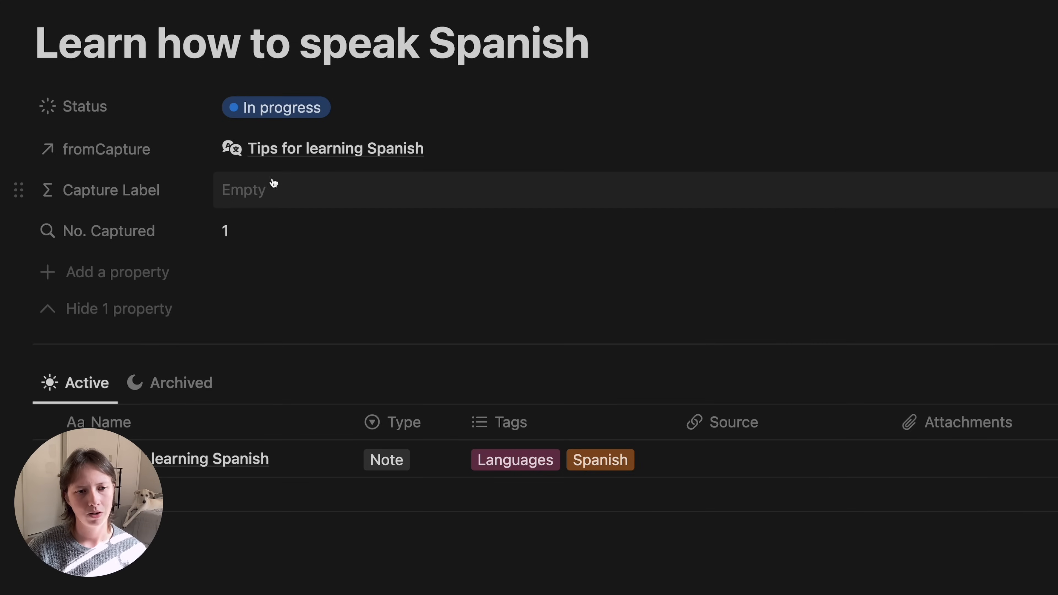
# - Enter the formula if(No. Captured > 0, format(No. Captured) + " captured note(s)", "") and save it
pyautogui.click(287, 188)
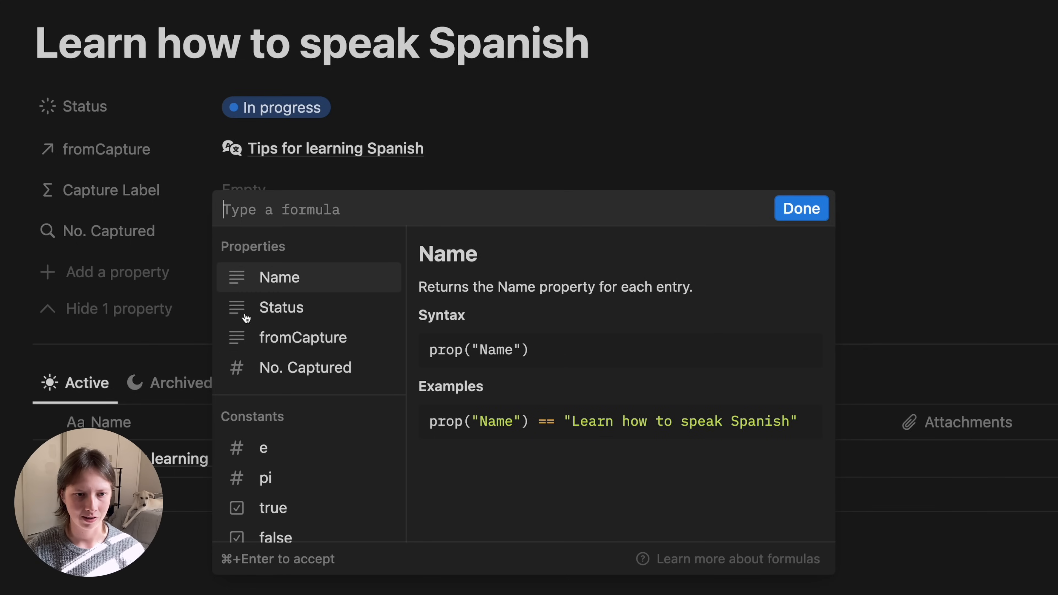
pyautogui.press('Down')
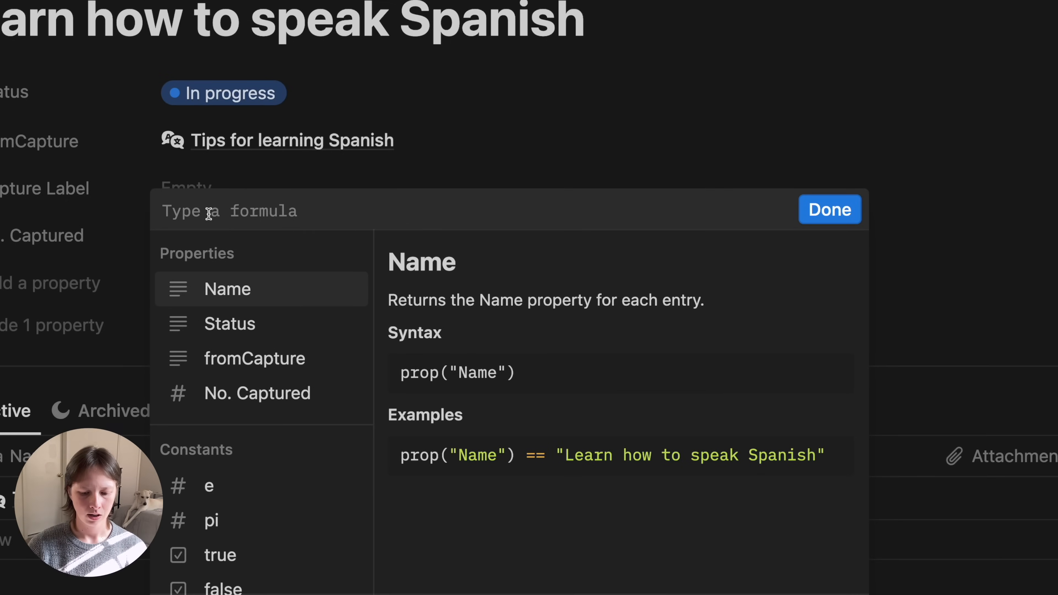
pyautogui.write('if(')
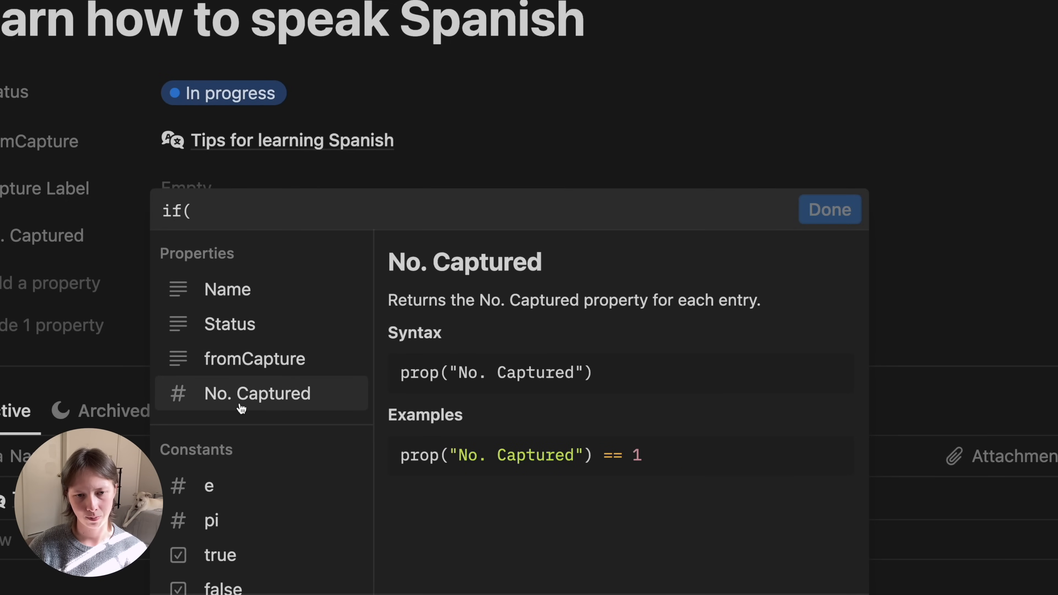
pyautogui.click(242, 408)
pyautogui.write('> 0, ')
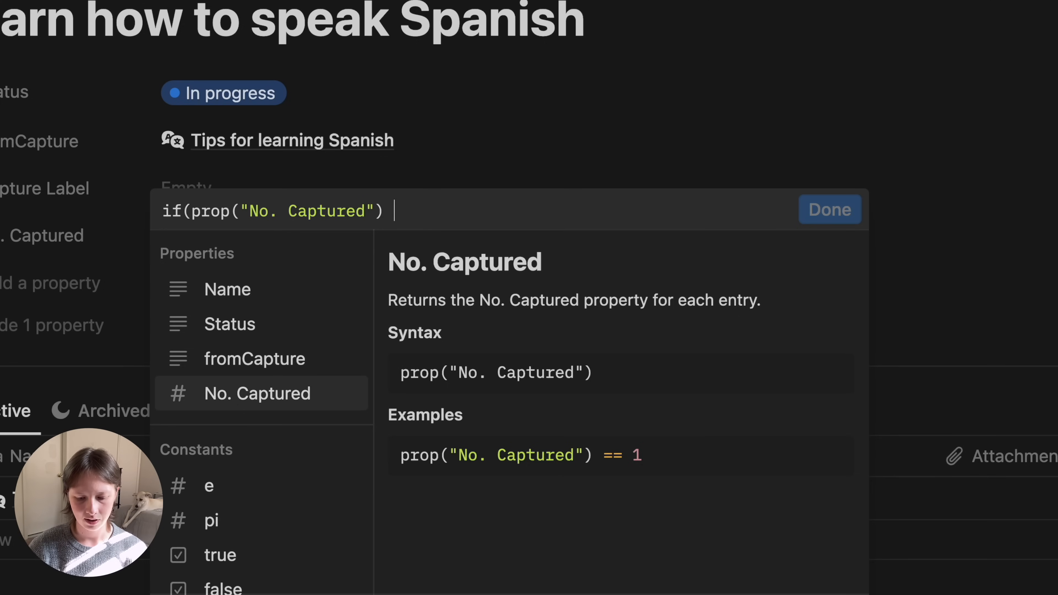
pyautogui.write('format(')
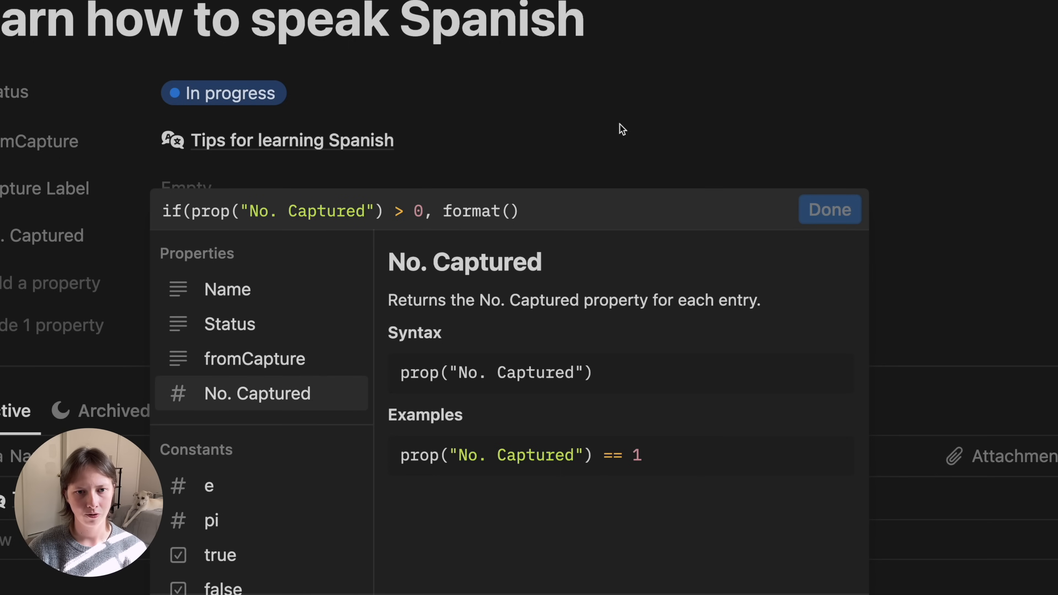
pyautogui.click(479, 210)
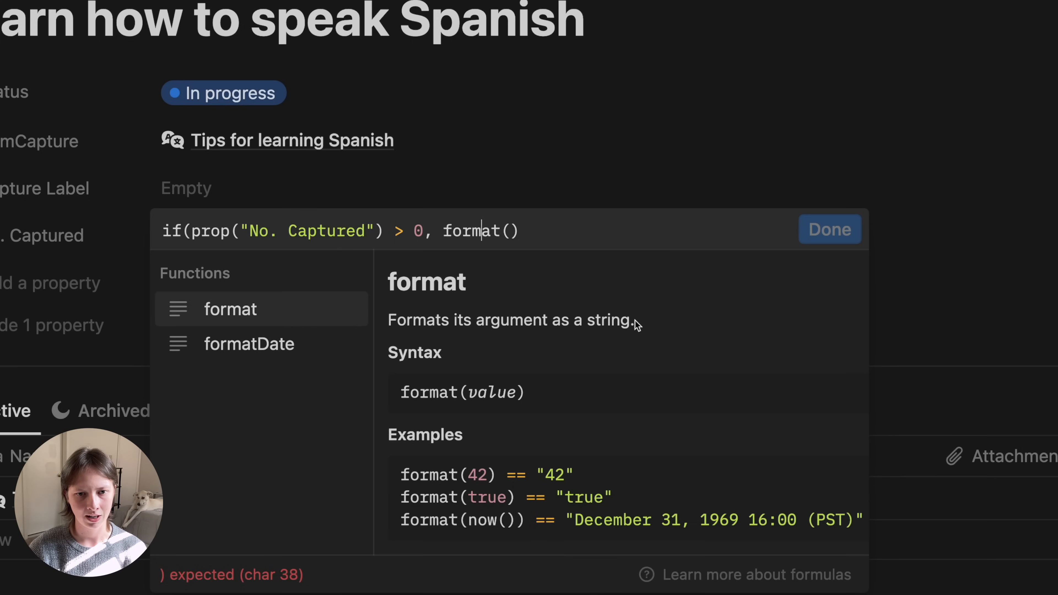
pyautogui.click(508, 227)
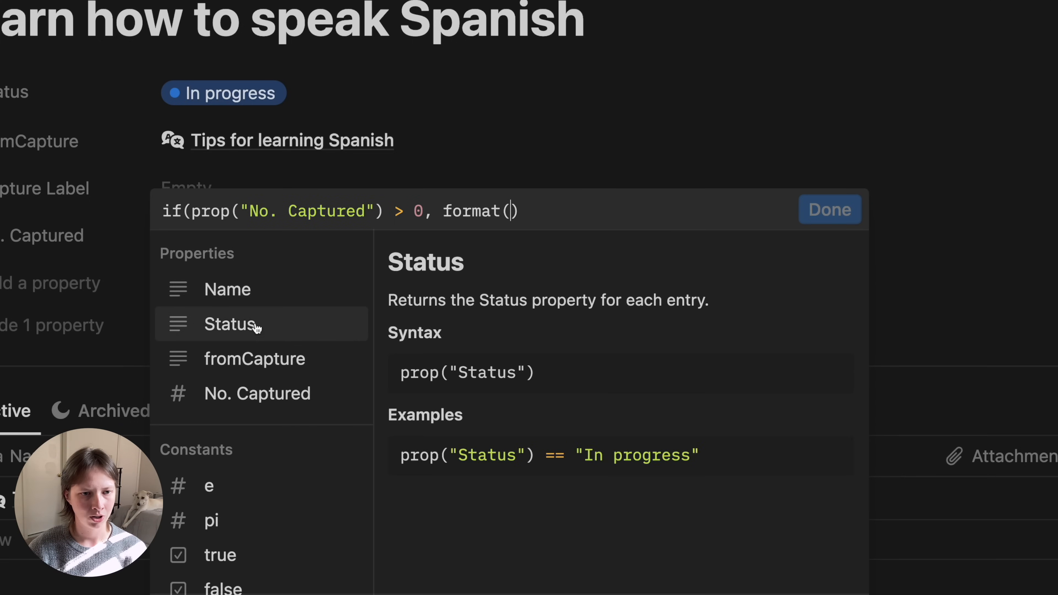
pyautogui.click(213, 398)
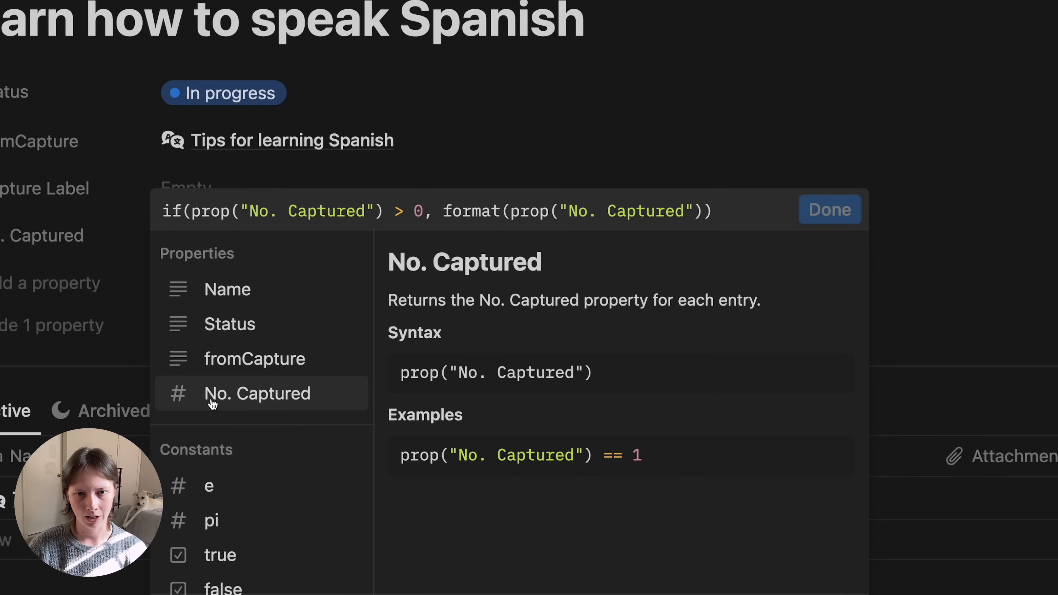
pyautogui.press('Right')
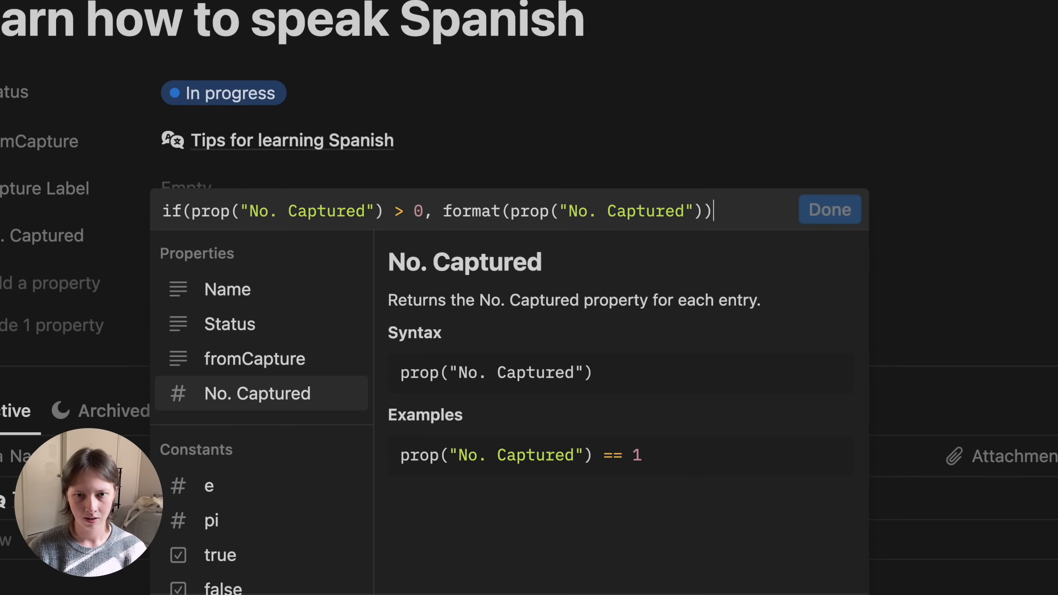
pyautogui.write('+ " ')
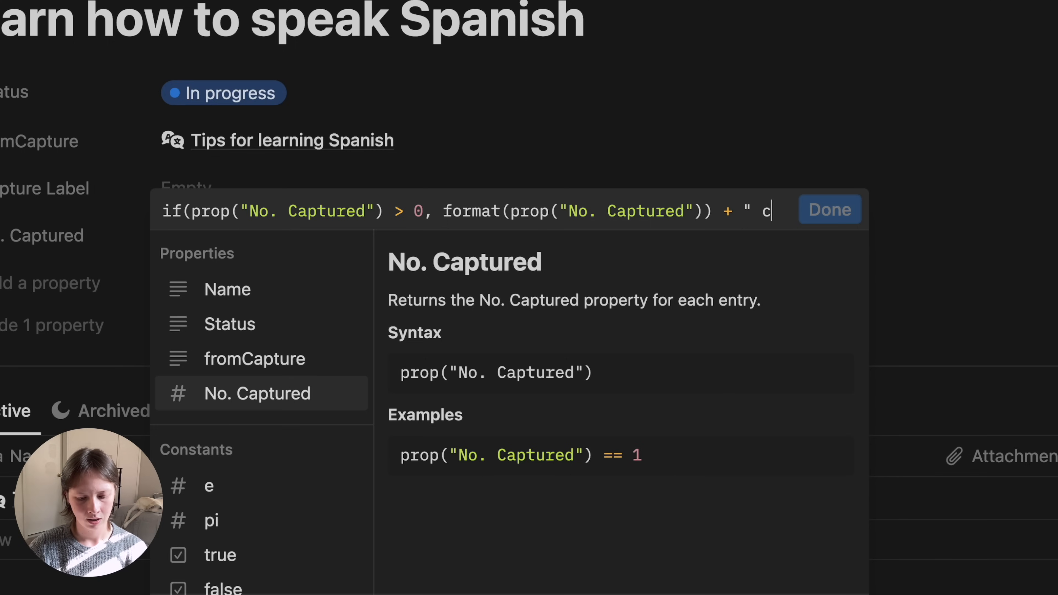
pyautogui.write('captured note(s)')
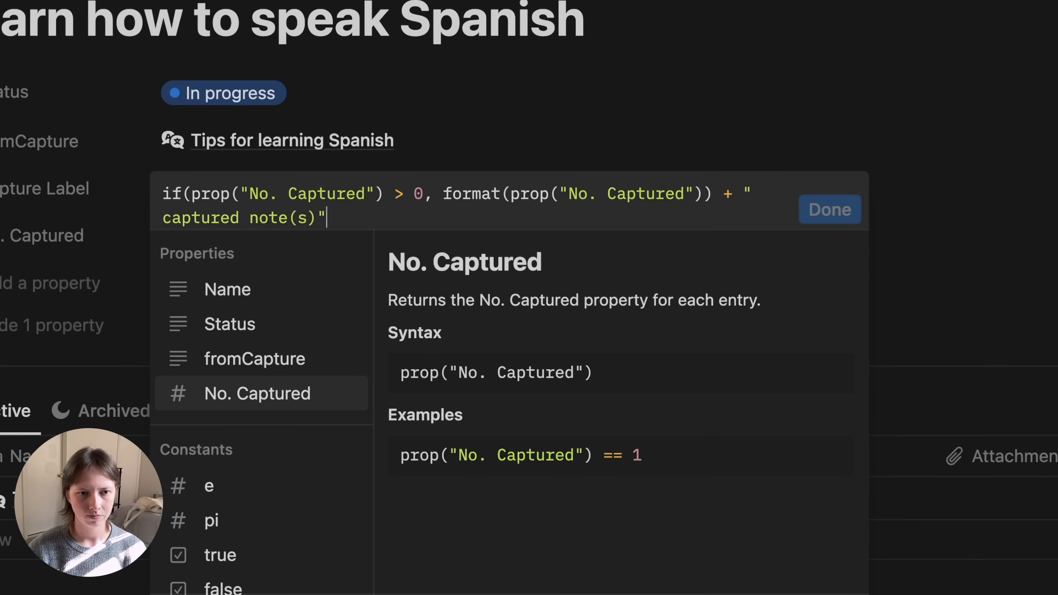
pyautogui.write('", "")')
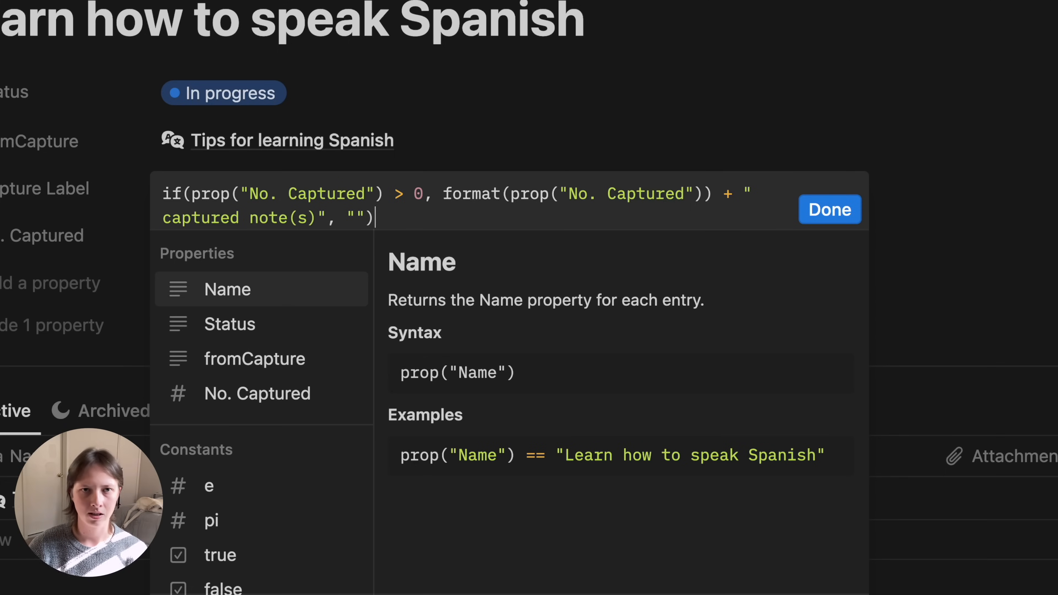
pyautogui.click(825, 209)
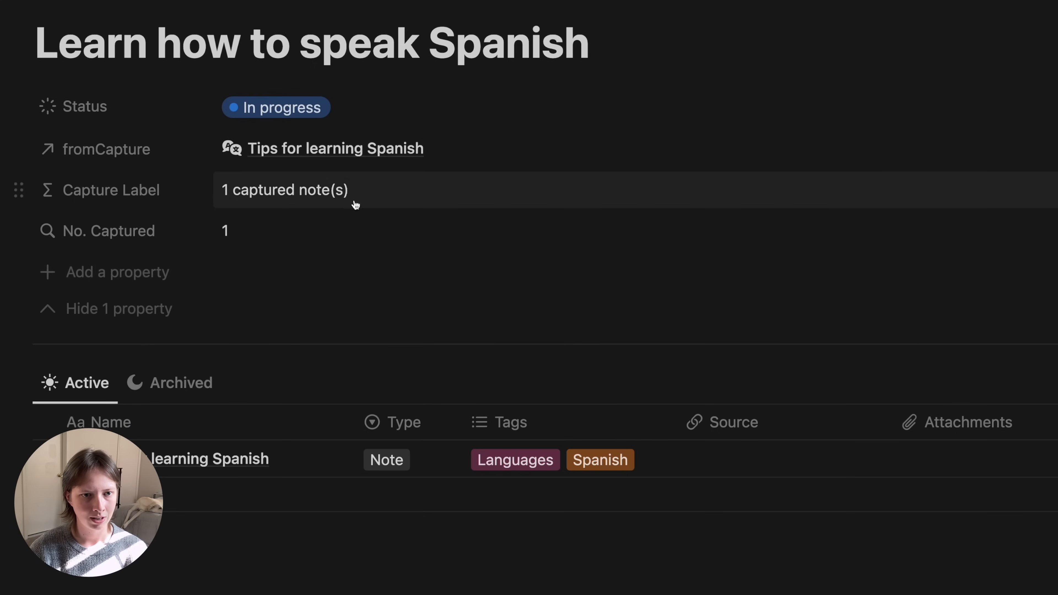
# - Hide fromCapture from the page and set No. Captured to Always hide
pyautogui.click(67, 310)
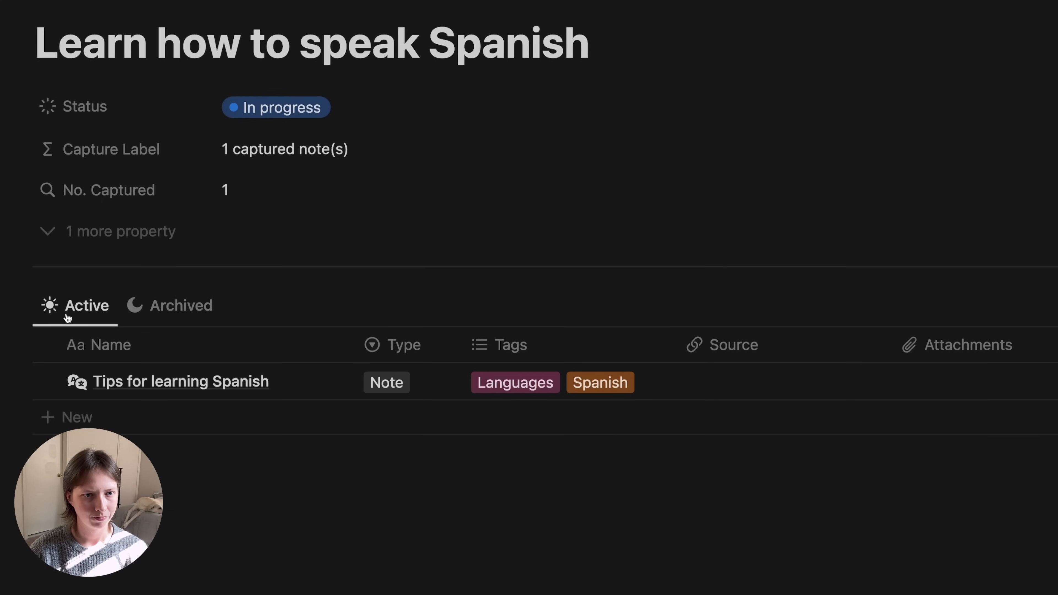
pyautogui.click(77, 197)
pyautogui.moveTo(123, 303)
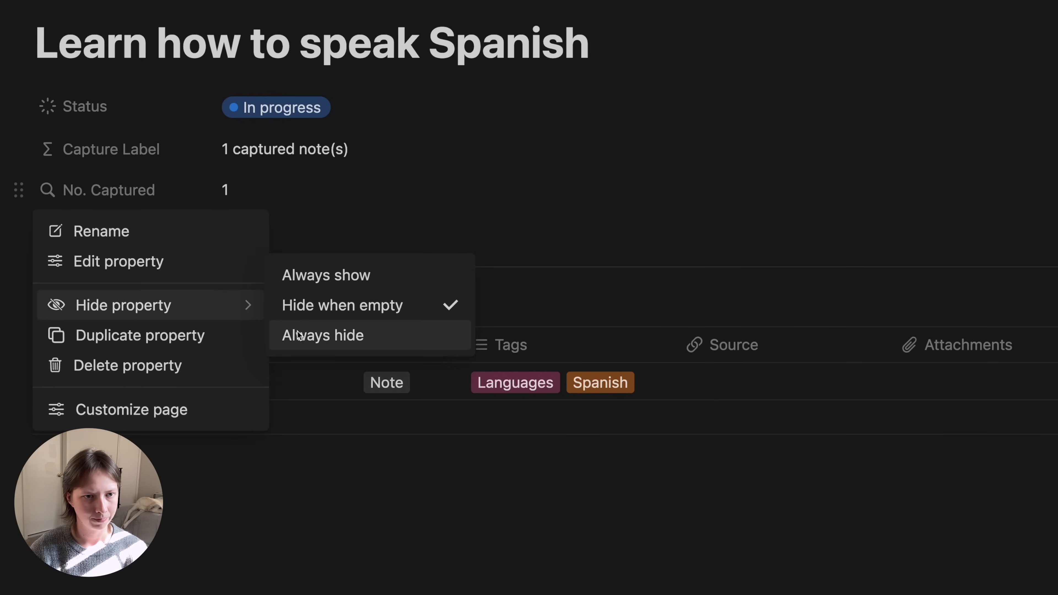
pyautogui.click(294, 333)
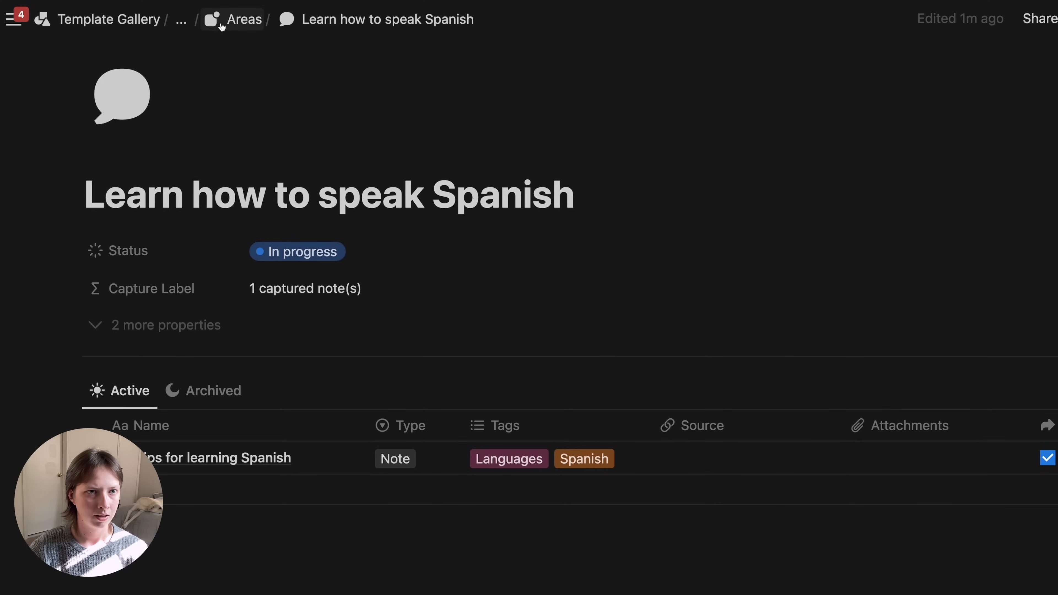
# - Display Capture Label and Status on the Areas Active view's gallery cards, then begin a filter
pyautogui.click(229, 25)
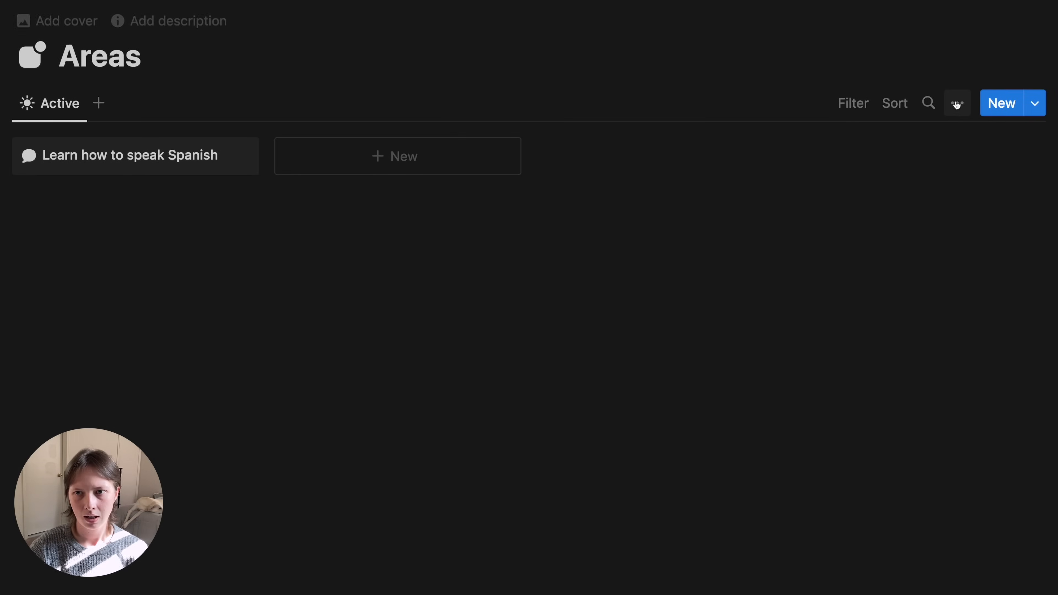
pyautogui.click(934, 103)
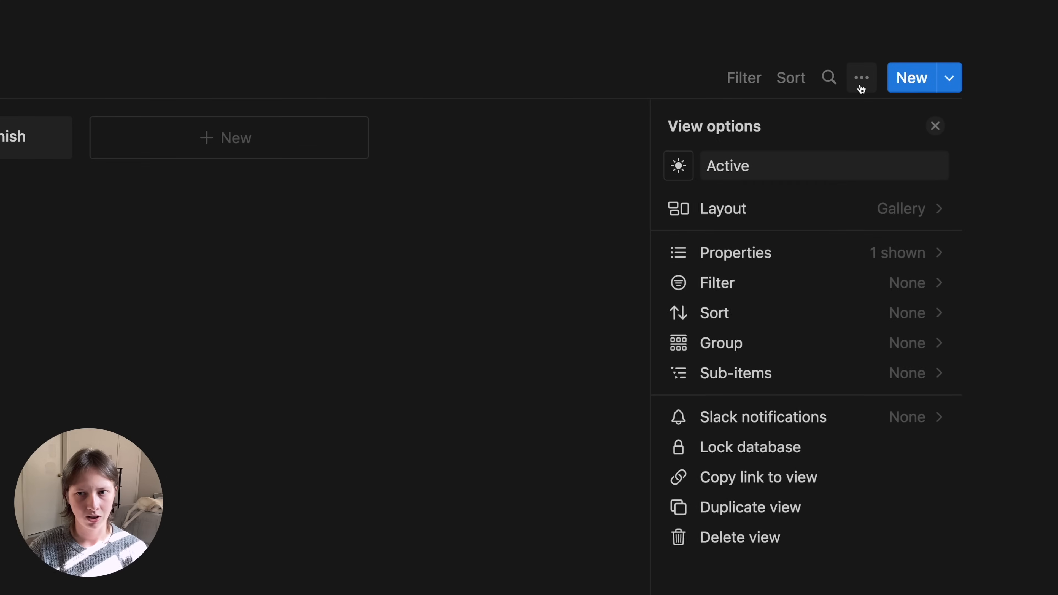
pyautogui.click(802, 255)
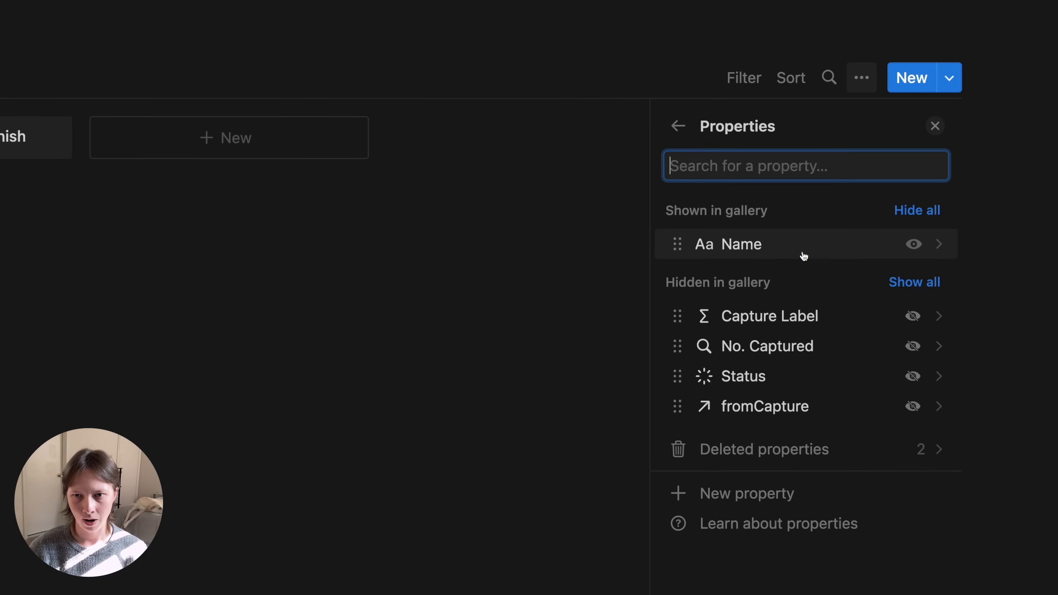
pyautogui.click(908, 320)
pyautogui.click(912, 380)
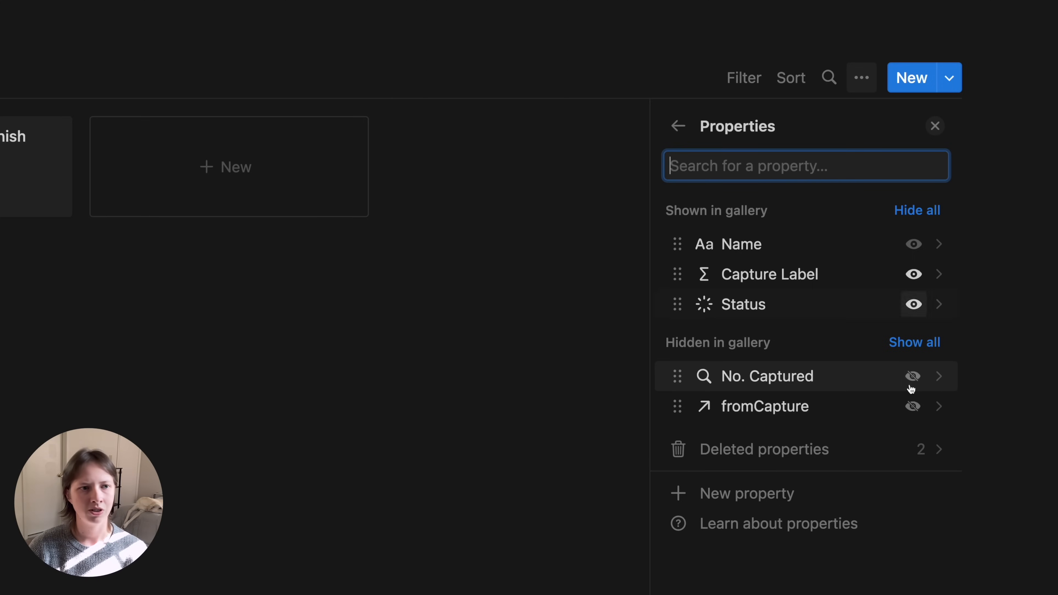
pyautogui.click(677, 125)
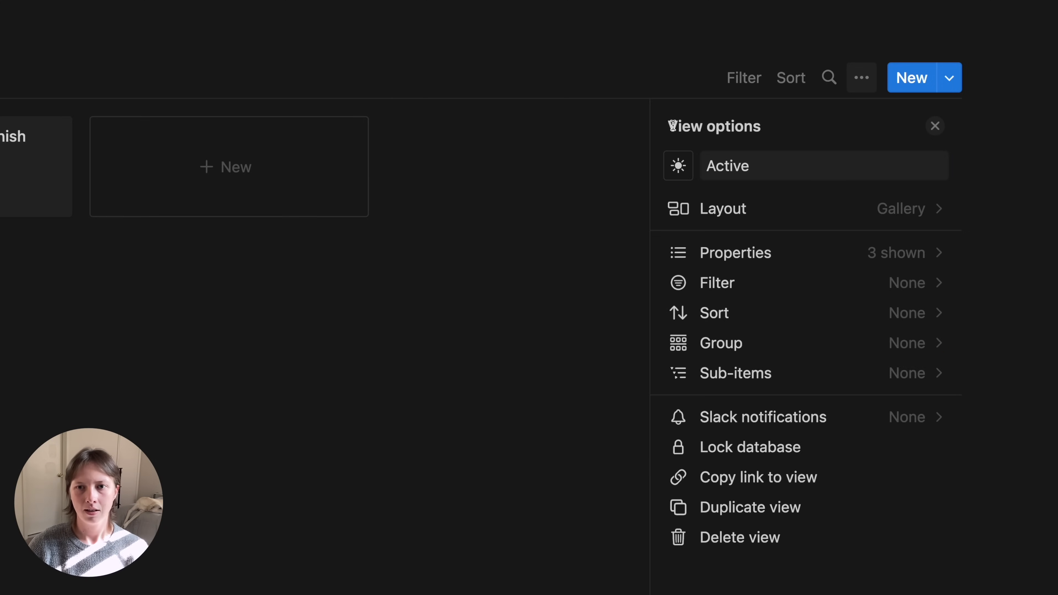
pyautogui.click(804, 298)
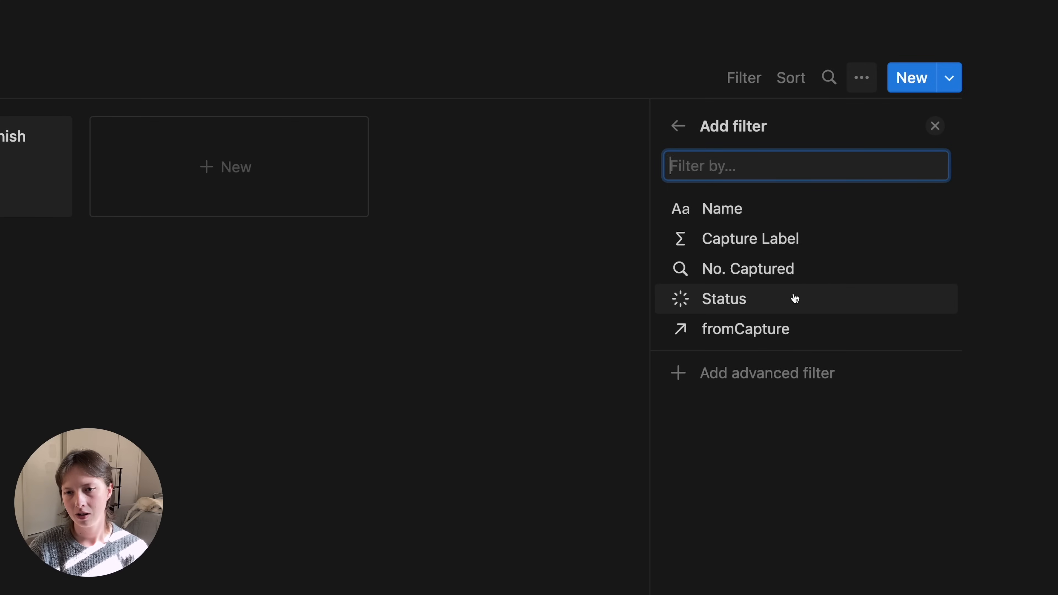
# - Filter the Active view to Status is not Complete
pyautogui.click(795, 299)
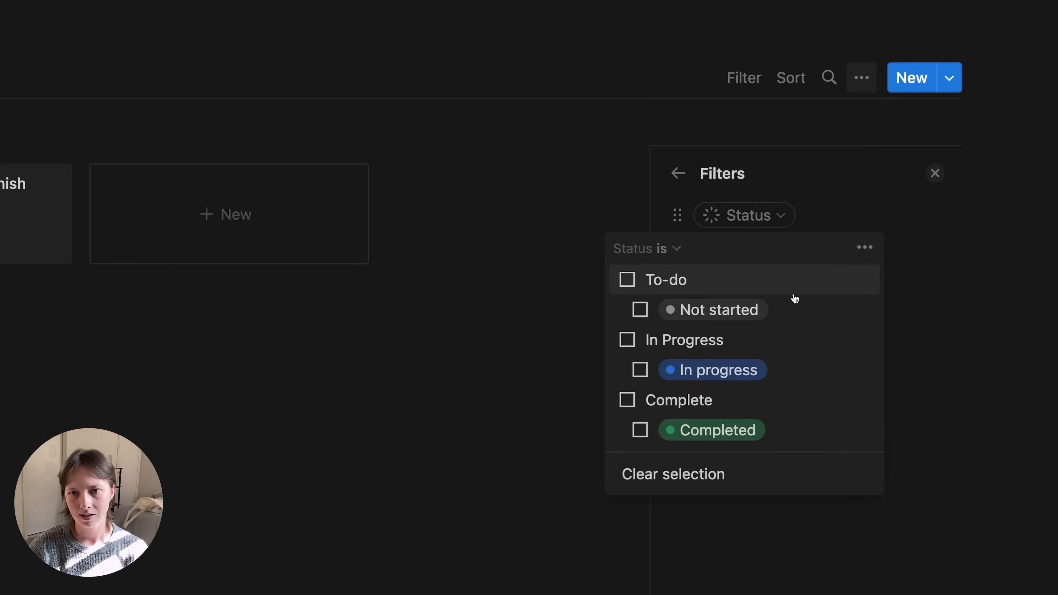
pyautogui.click(668, 249)
pyautogui.click(628, 316)
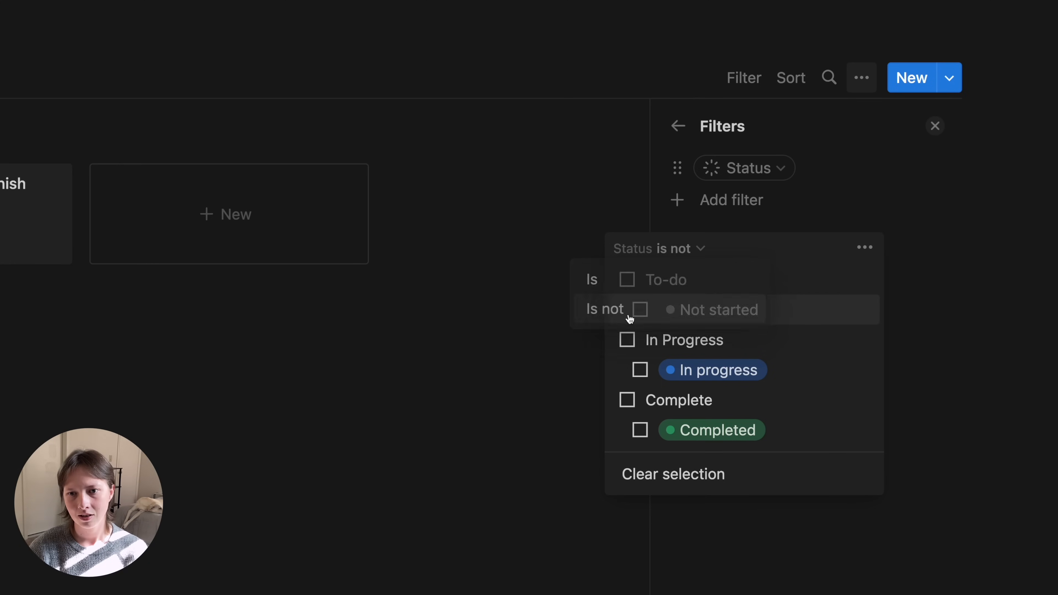
pyautogui.click(621, 399)
pyautogui.click(418, 350)
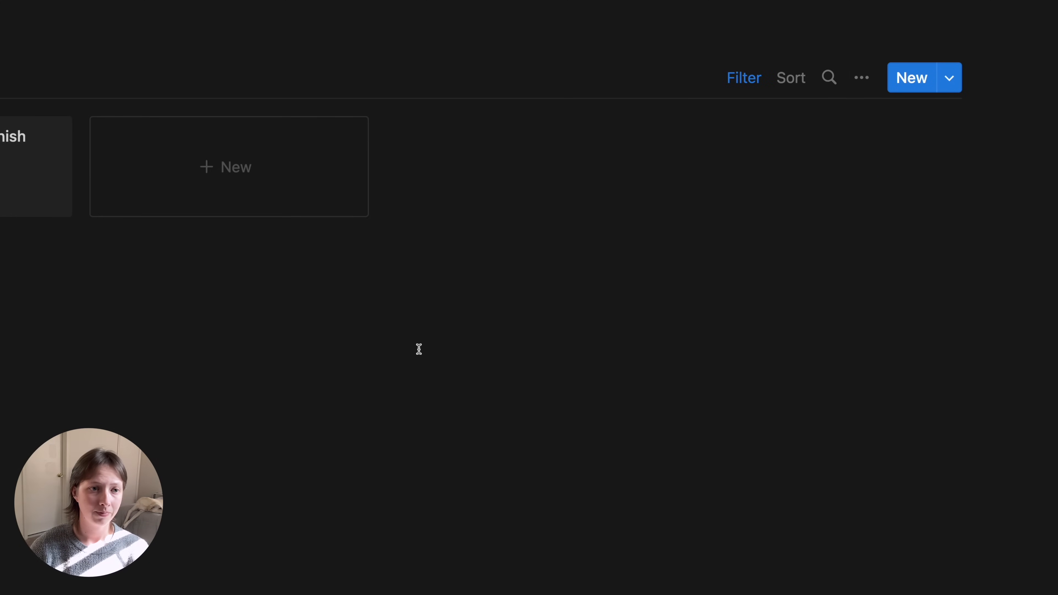
# - Duplicate the Active view as 'Archived' with a moon icon
pyautogui.click(100, 80)
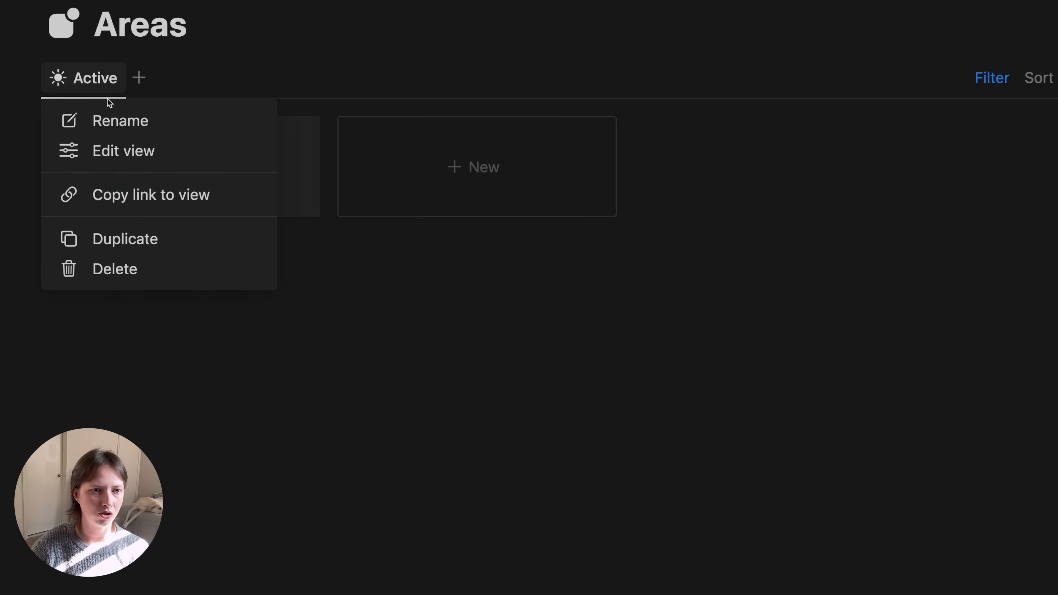
pyautogui.click(100, 230)
pyautogui.write('Archived')
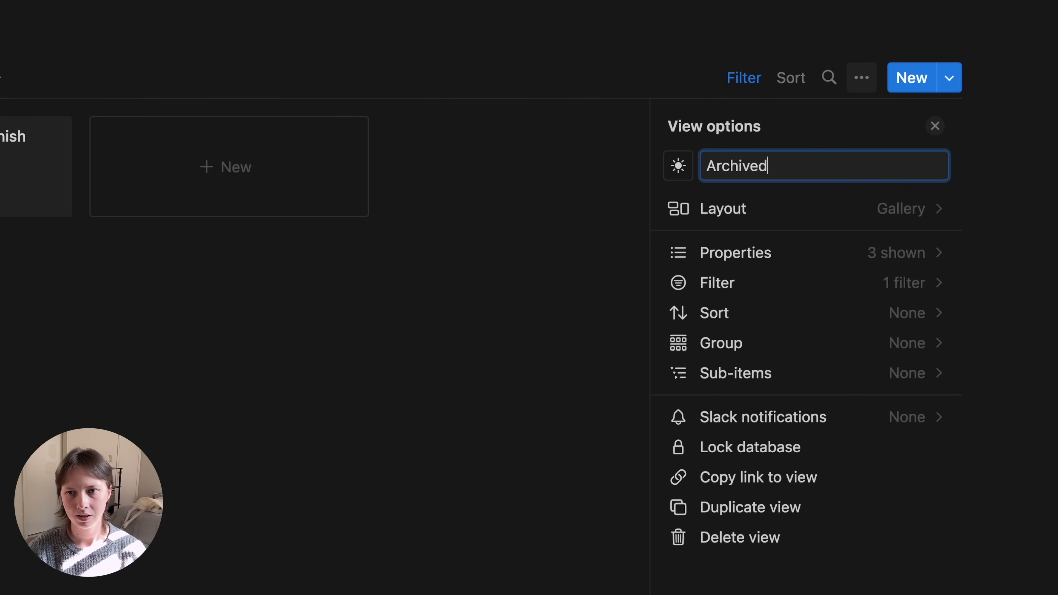
pyautogui.click(683, 166)
pyautogui.write('moon')
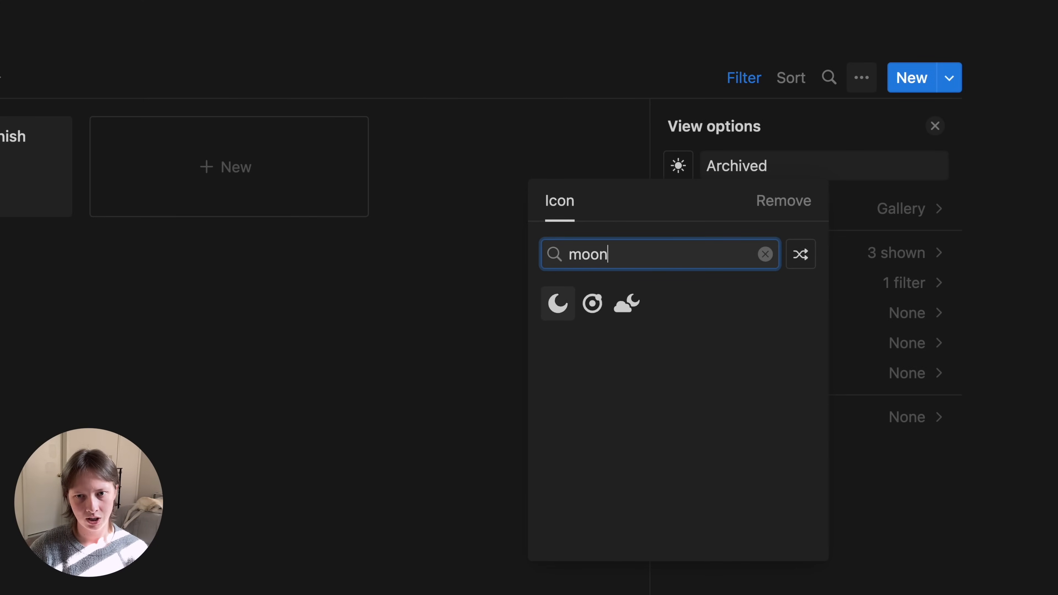
pyautogui.press('Return')
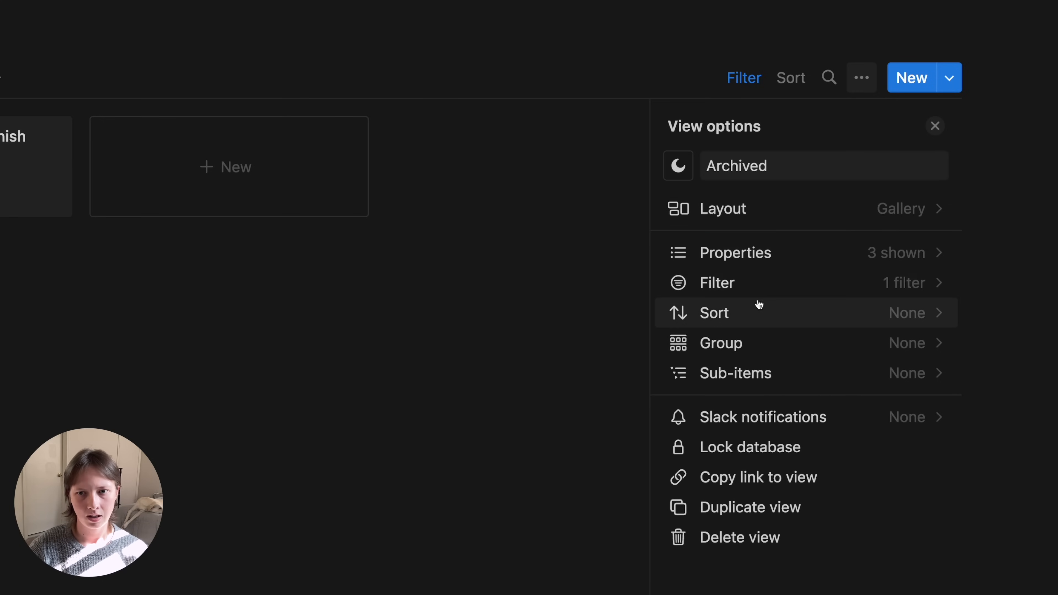
# - Change the Archived view's filter to Status is Complete
pyautogui.click(750, 286)
pyautogui.click(760, 174)
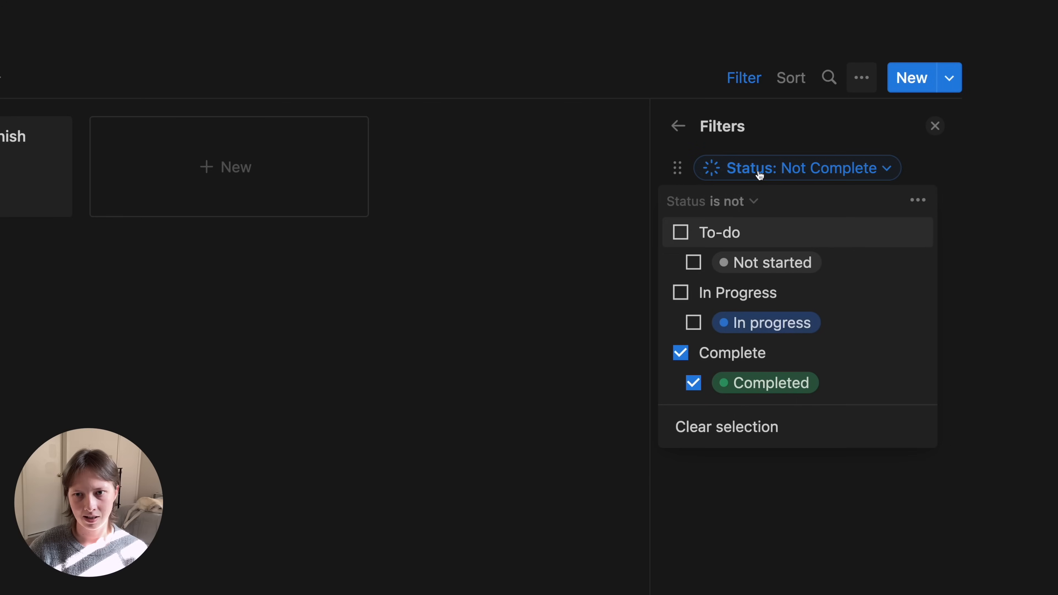
pyautogui.click(737, 203)
pyautogui.click(669, 231)
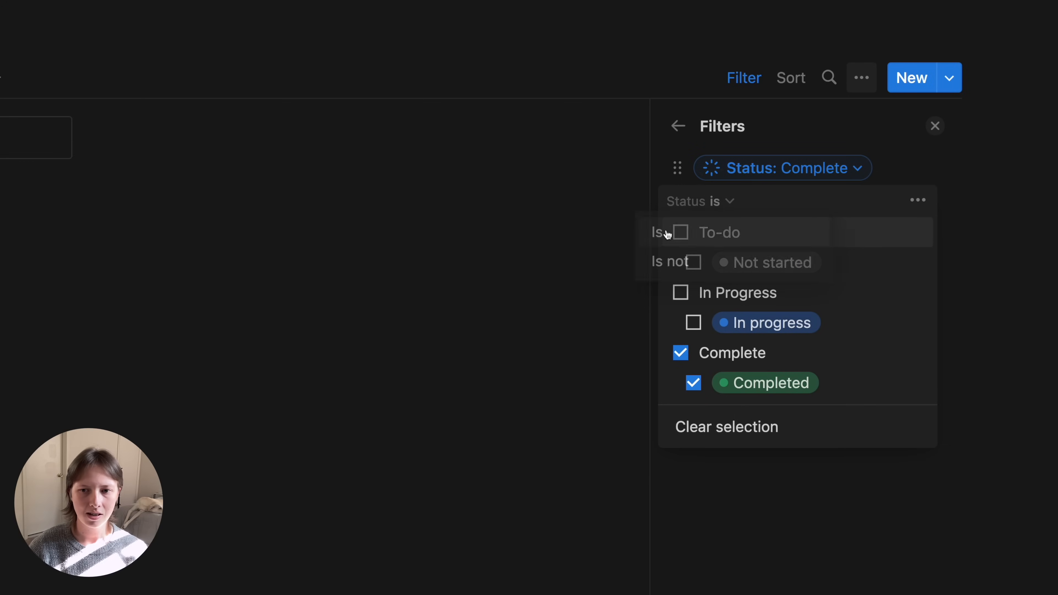
pyautogui.click(468, 252)
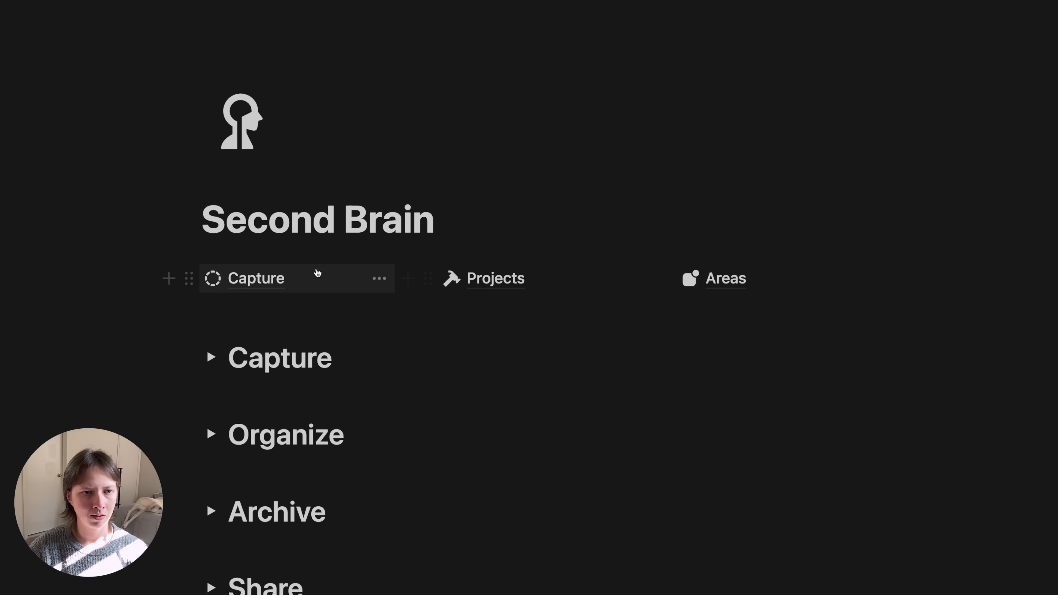
# - Open the Capture database and review the How to make a cookbook page in a preview
pyautogui.click(280, 279)
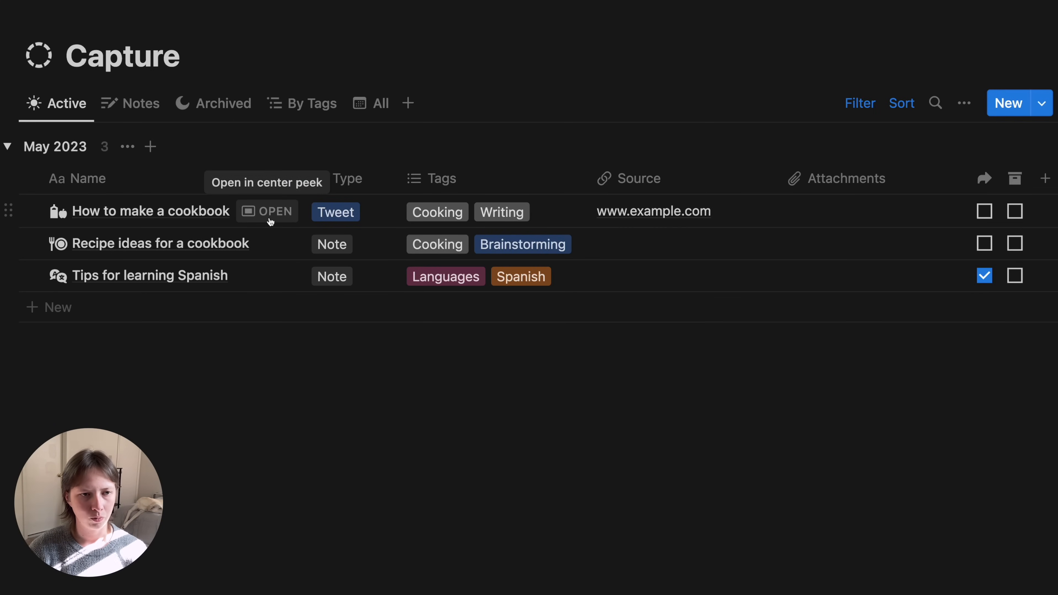
pyautogui.click(269, 220)
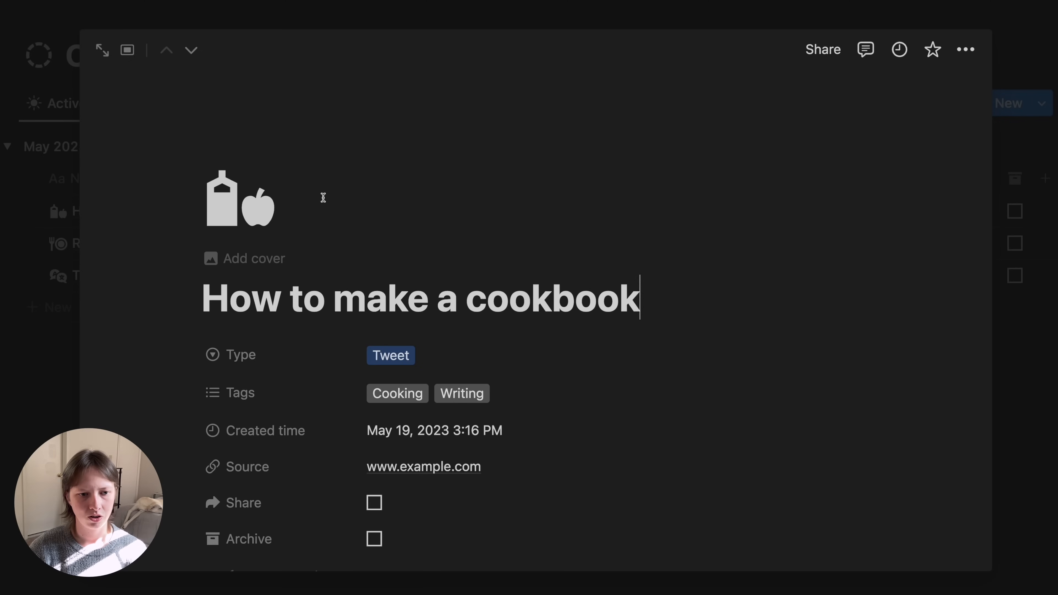
pyautogui.scroll(-2, 323, 197)
pyautogui.scroll(-9, 323, 197)
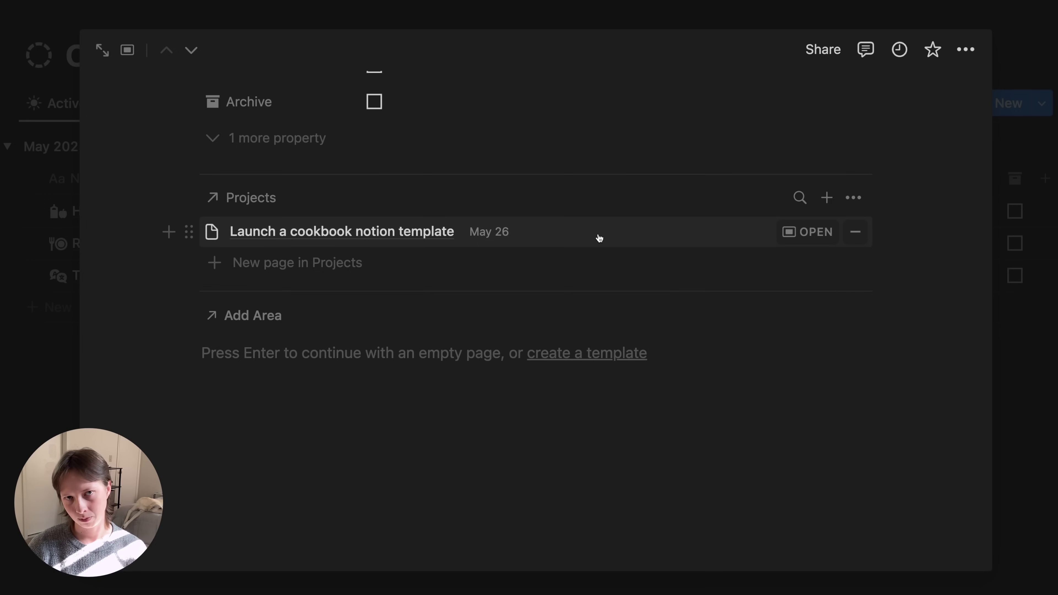
pyautogui.click(46, 400)
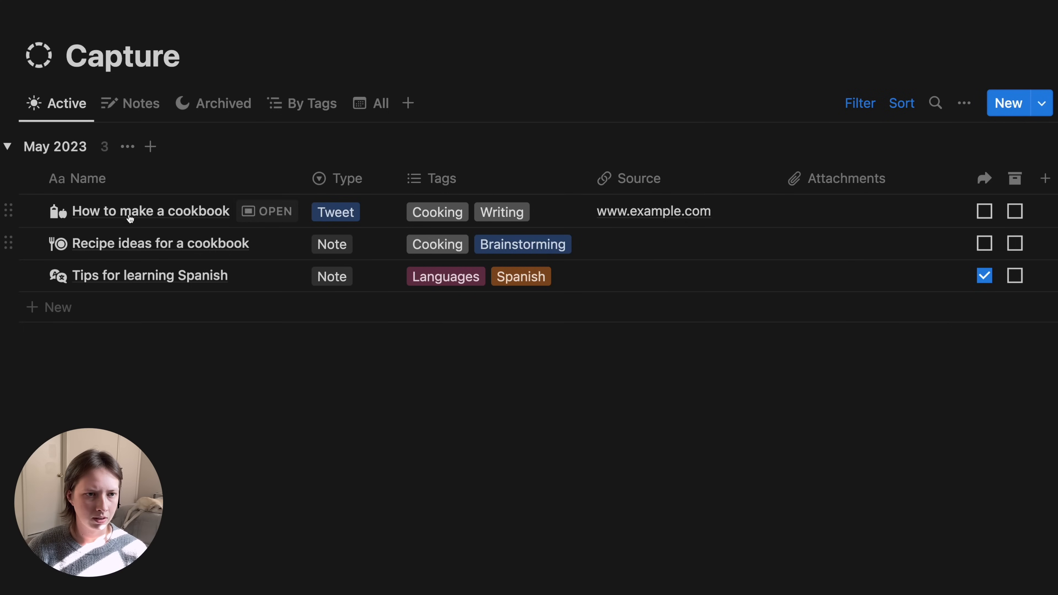
# - Link the Recipe ideas for a cookbook page to the Launch a cookbook notion template project
pyautogui.click(265, 246)
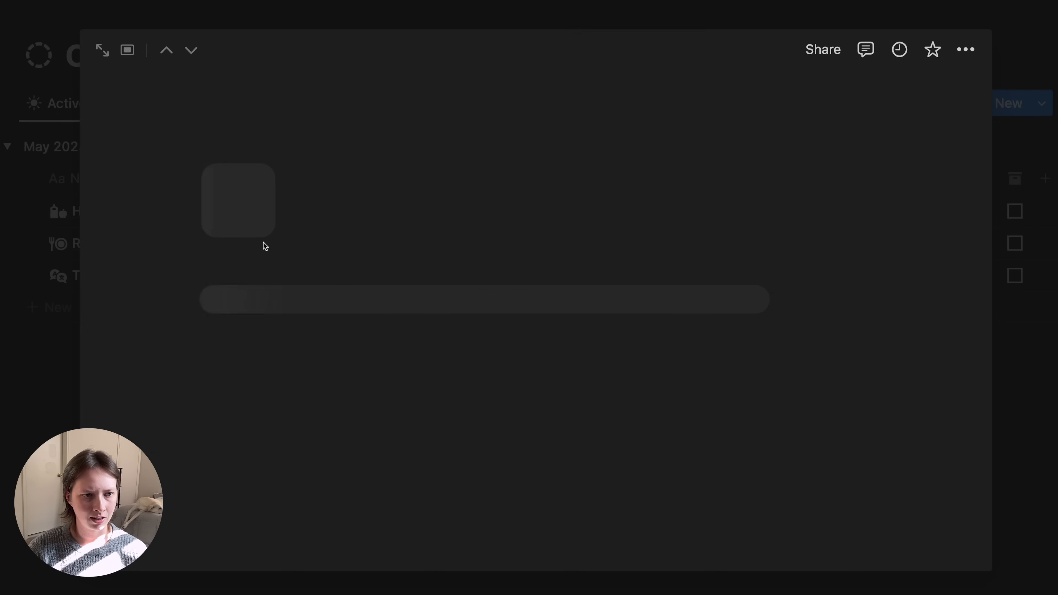
pyautogui.scroll(-4, 263, 241)
pyautogui.scroll(-3, 263, 241)
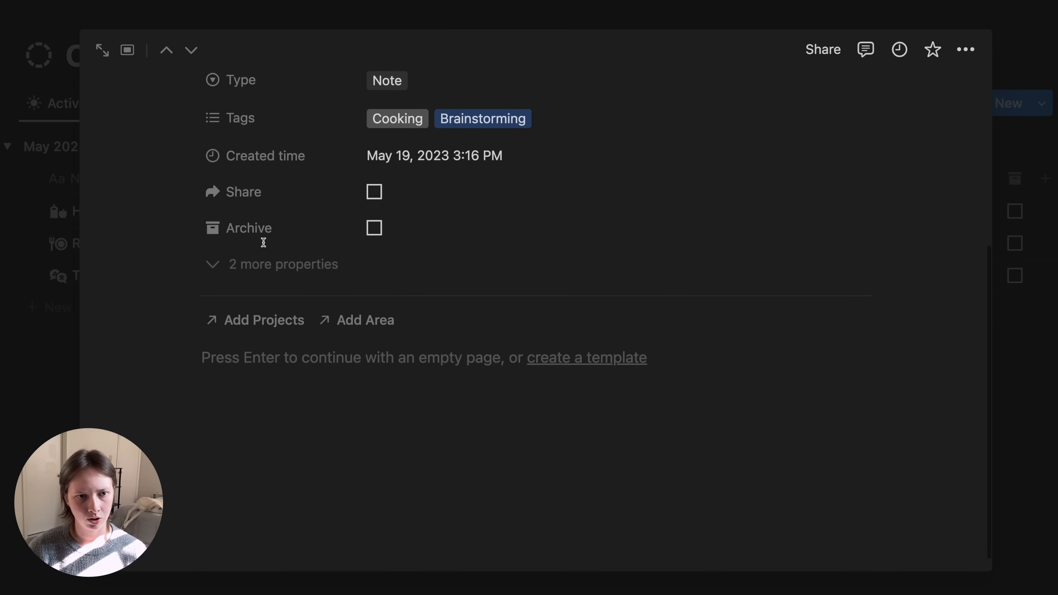
pyautogui.click(259, 318)
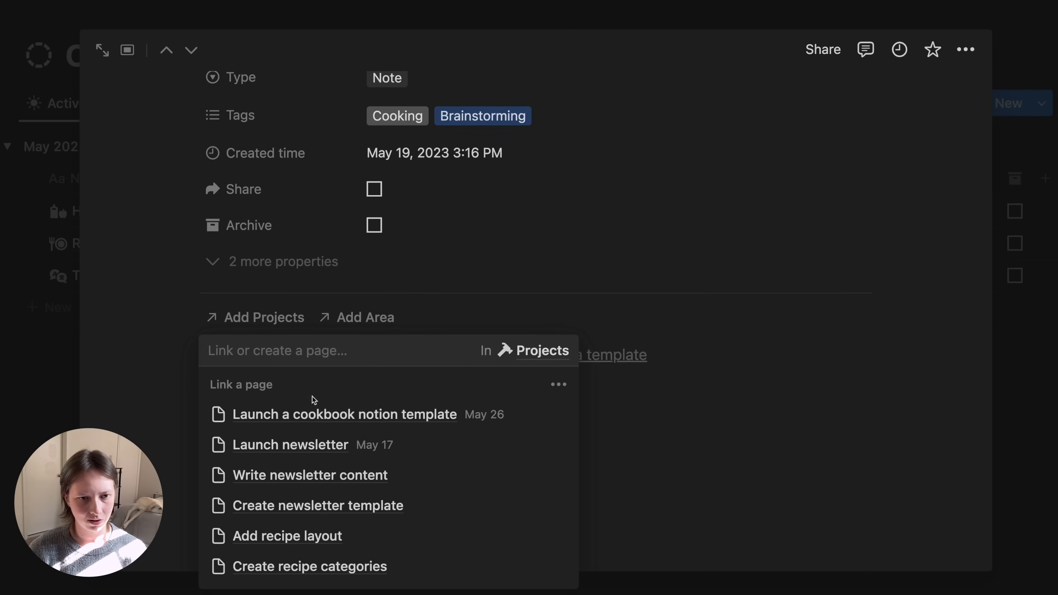
pyautogui.click(325, 423)
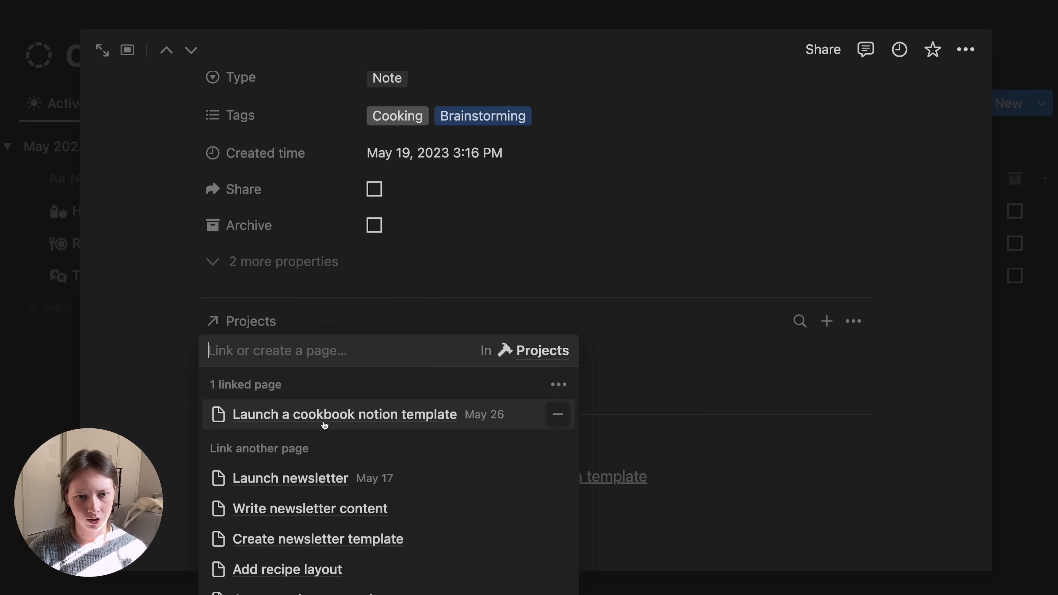
pyautogui.click(156, 357)
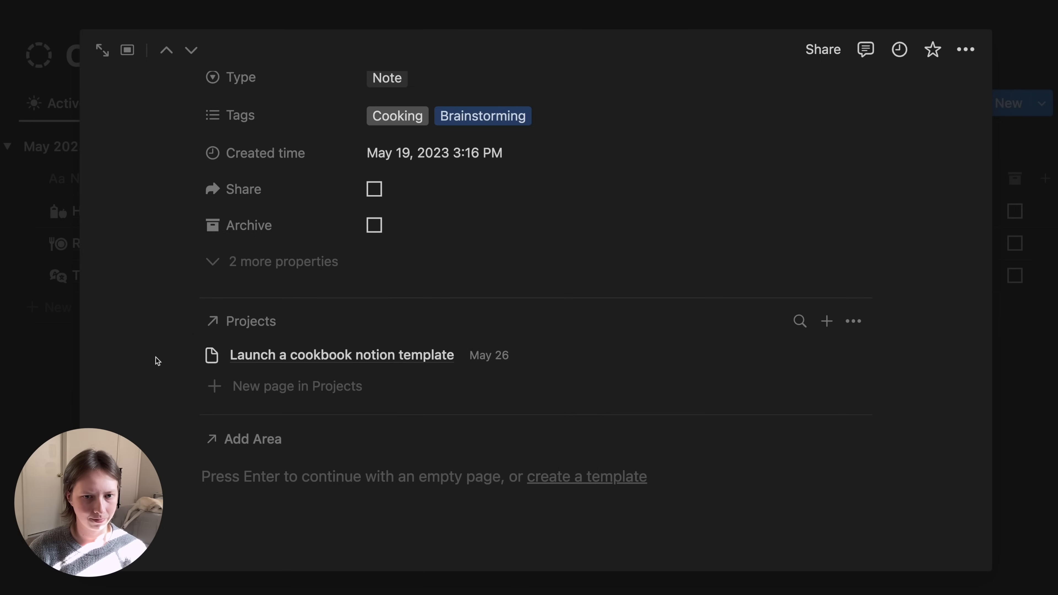
# - Review the Tips for learning Spanish page in the preview
pyautogui.click(198, 55)
pyautogui.scroll(-3, 374, 232)
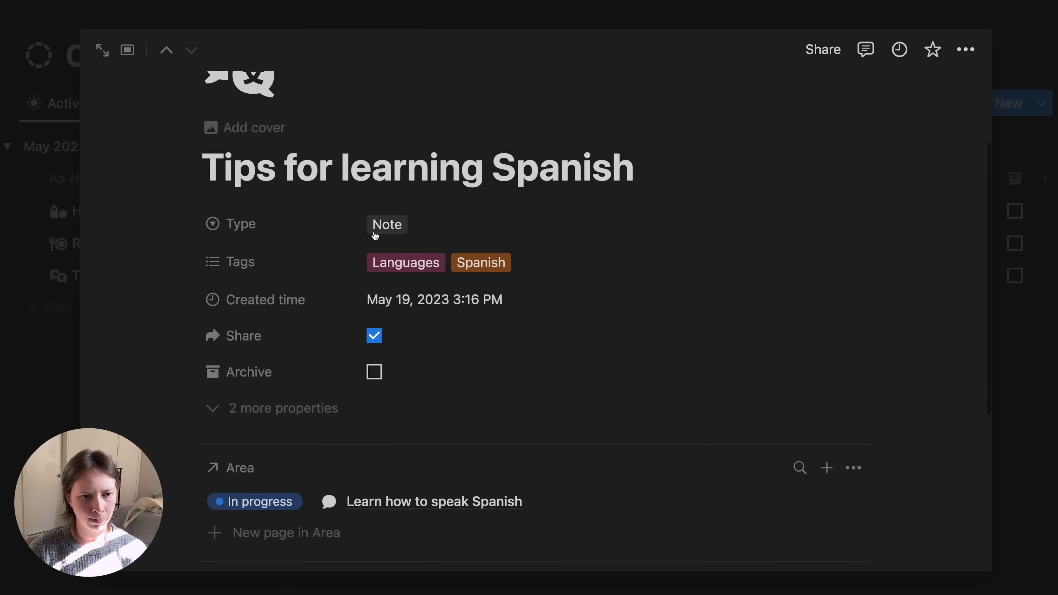
pyautogui.scroll(-3, 375, 236)
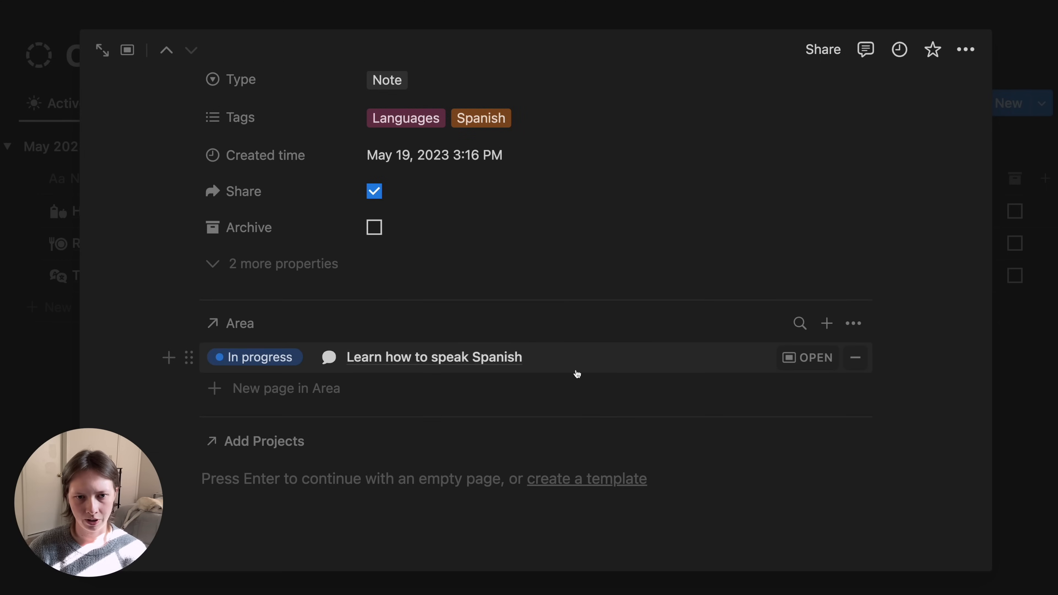
pyautogui.click(31, 383)
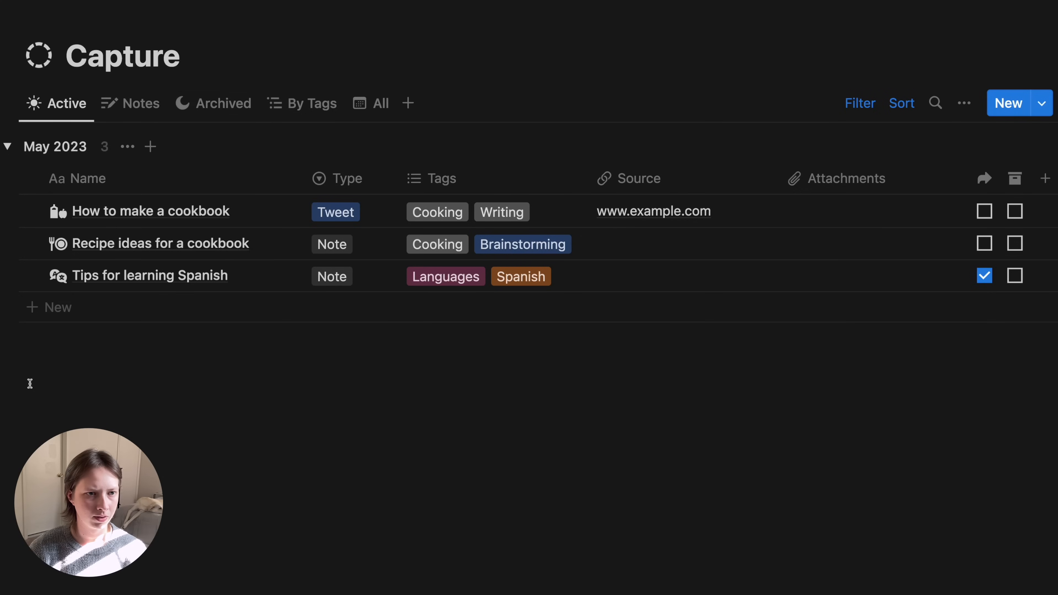
# - In the Archived view, link Newsletter content ideas to Launch newsletter, then return to the Active view
pyautogui.click(249, 102)
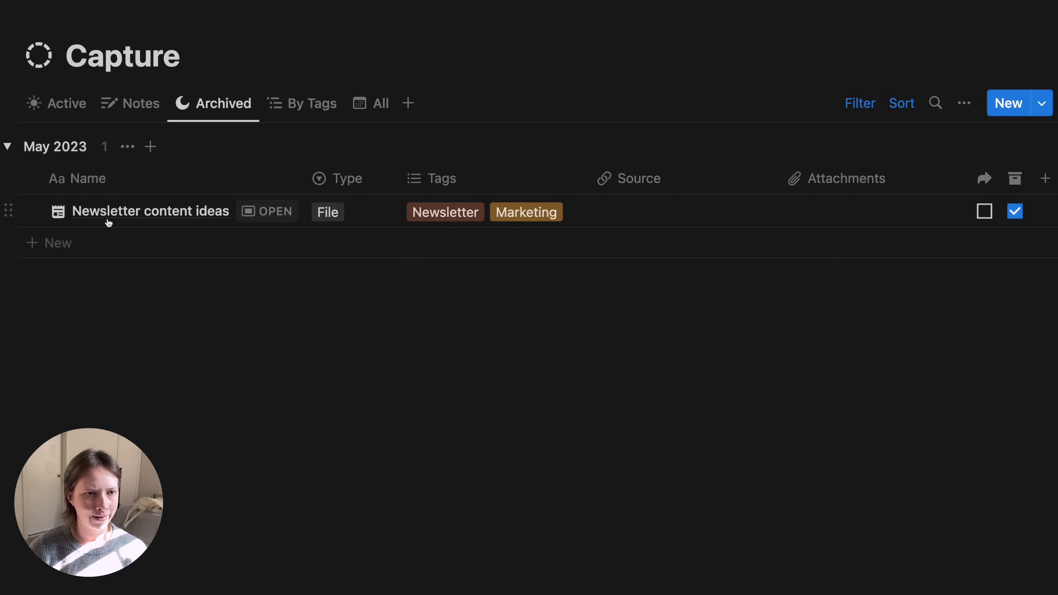
pyautogui.click(264, 211)
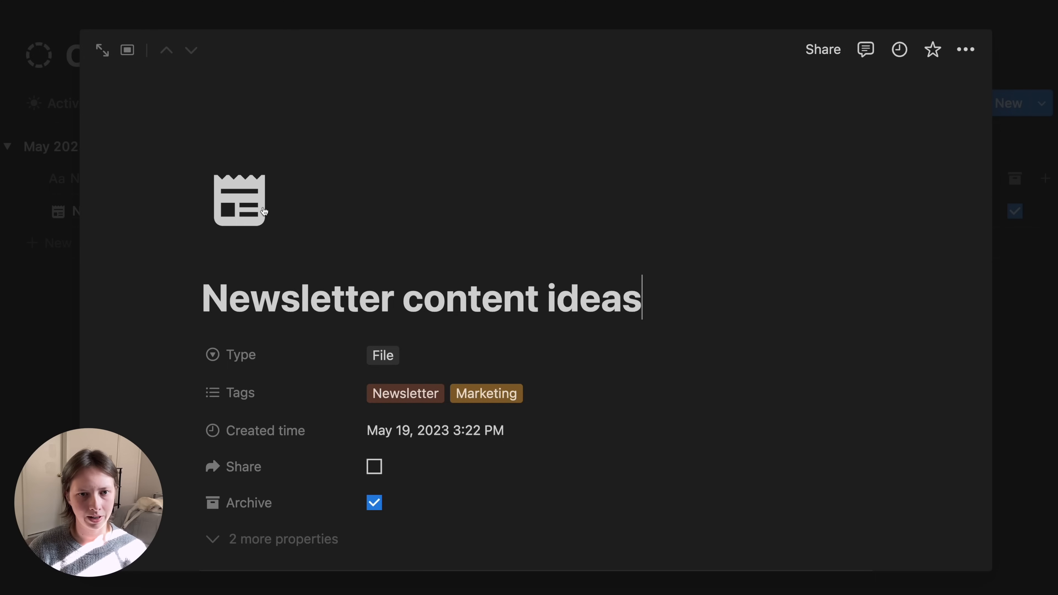
pyautogui.scroll(-6, 262, 210)
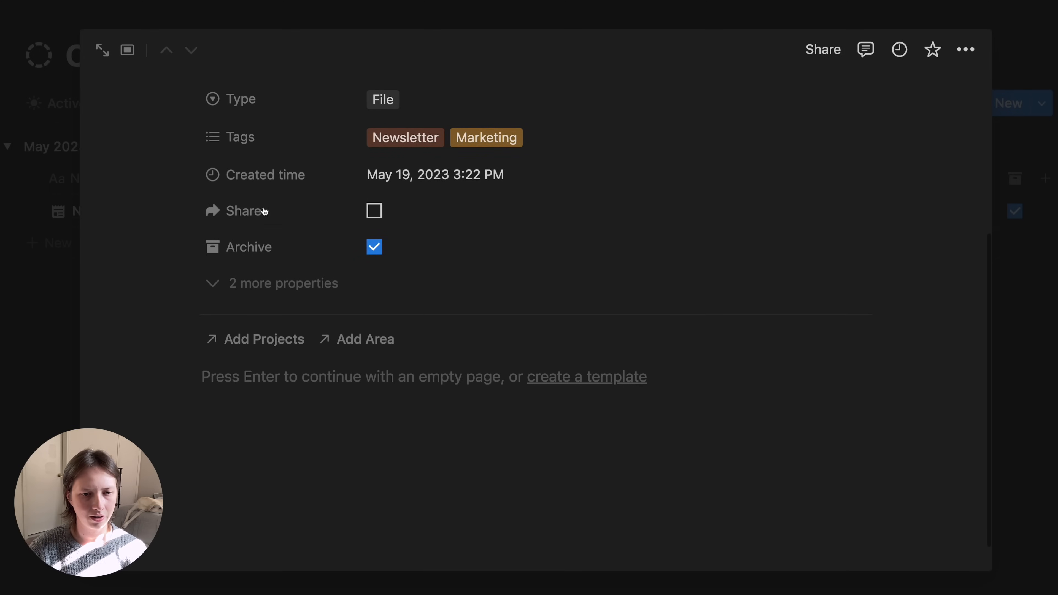
pyautogui.click(258, 339)
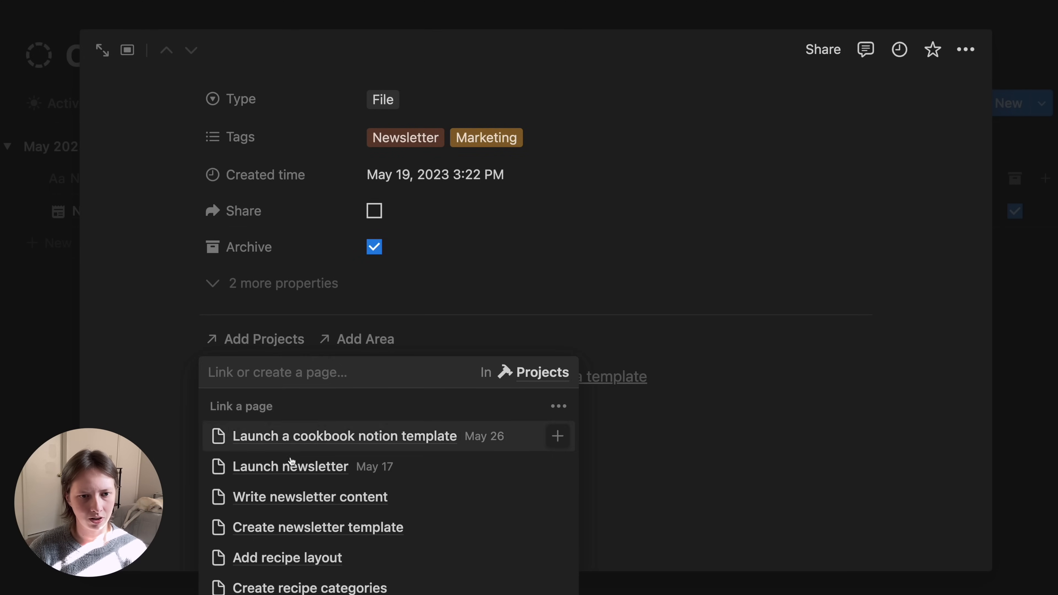
pyautogui.click(291, 463)
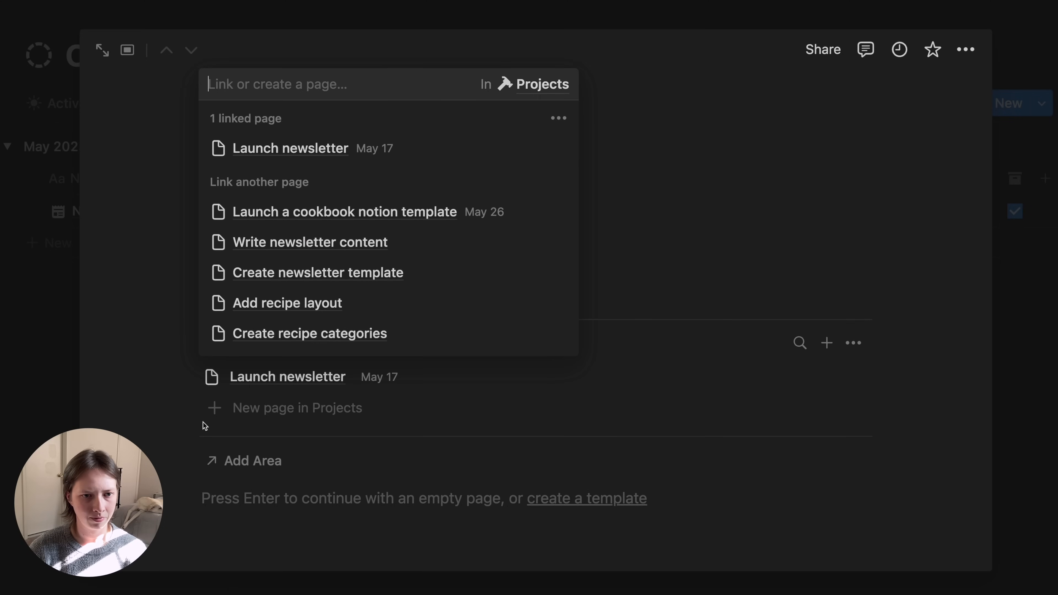
pyautogui.click(153, 395)
pyautogui.press('Escape')
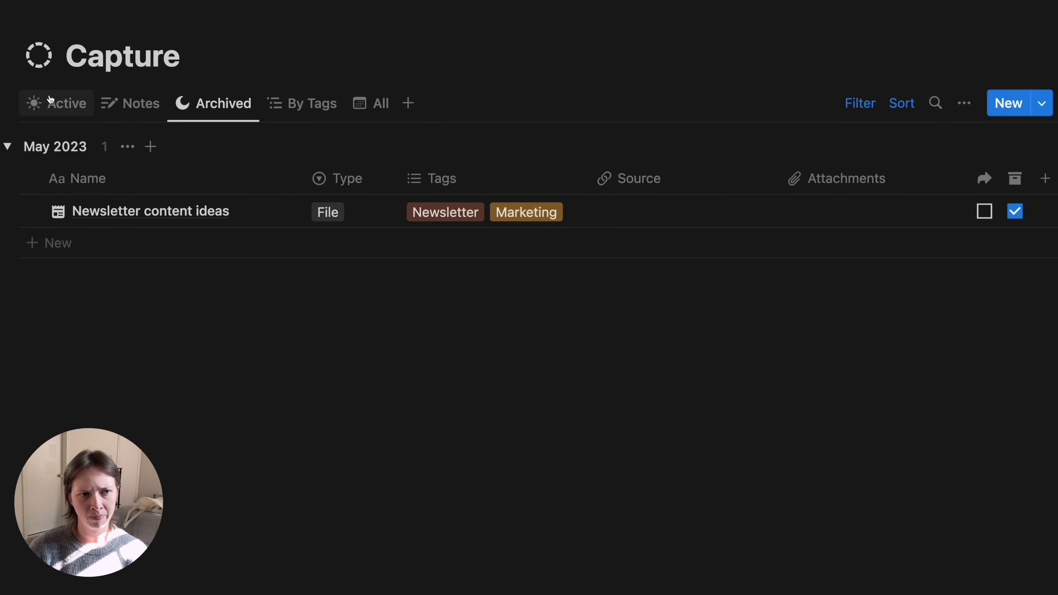
pyautogui.click(46, 109)
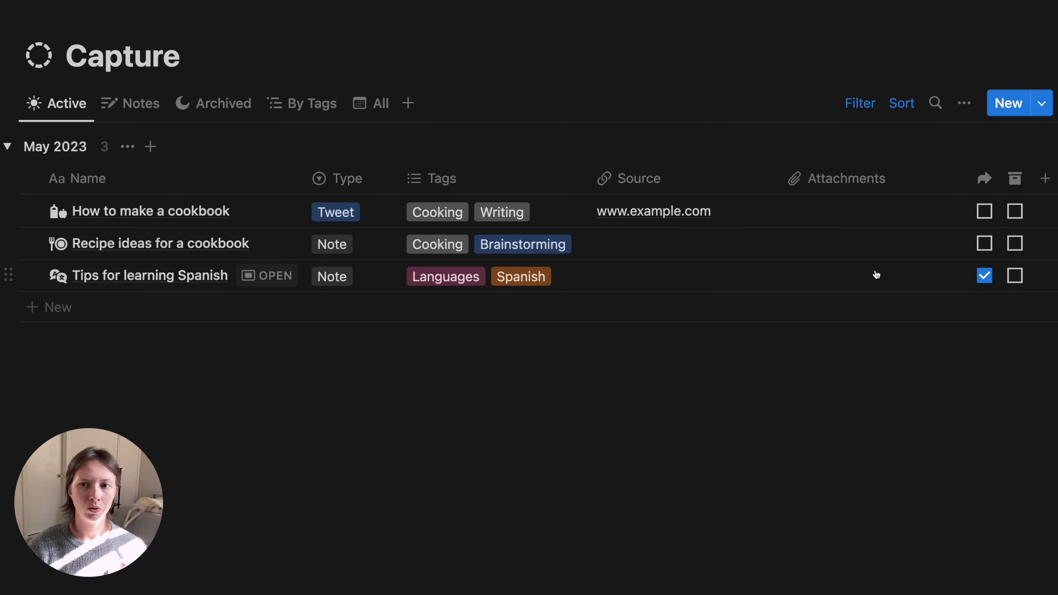
pyautogui.hscroll(2, 869, 253)
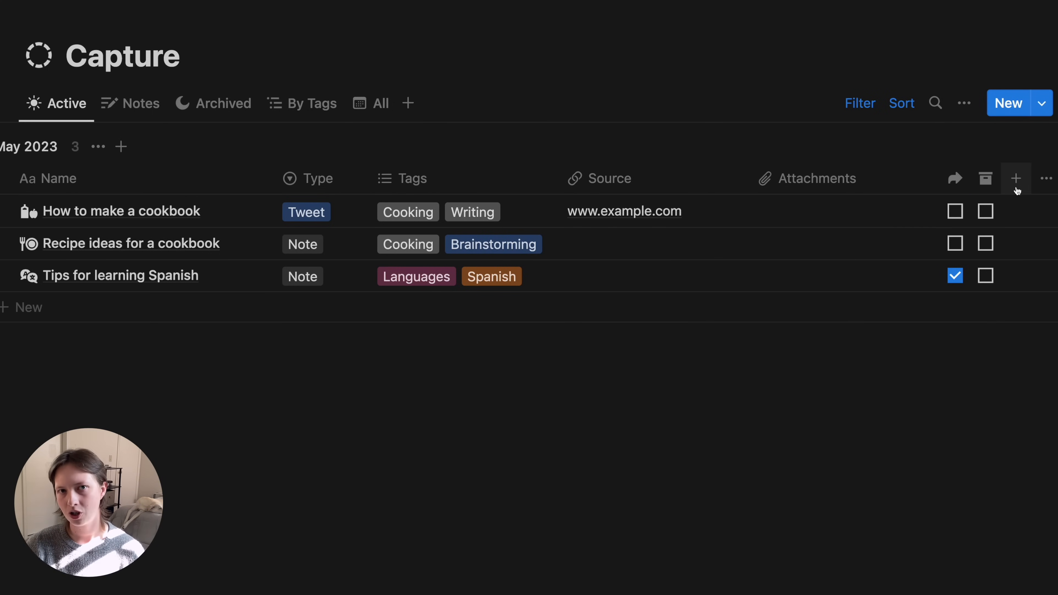
# - Add a 'Project Progress' rollup of Projects' Done as Percent checked, shown as a bar
pyautogui.click(1016, 188)
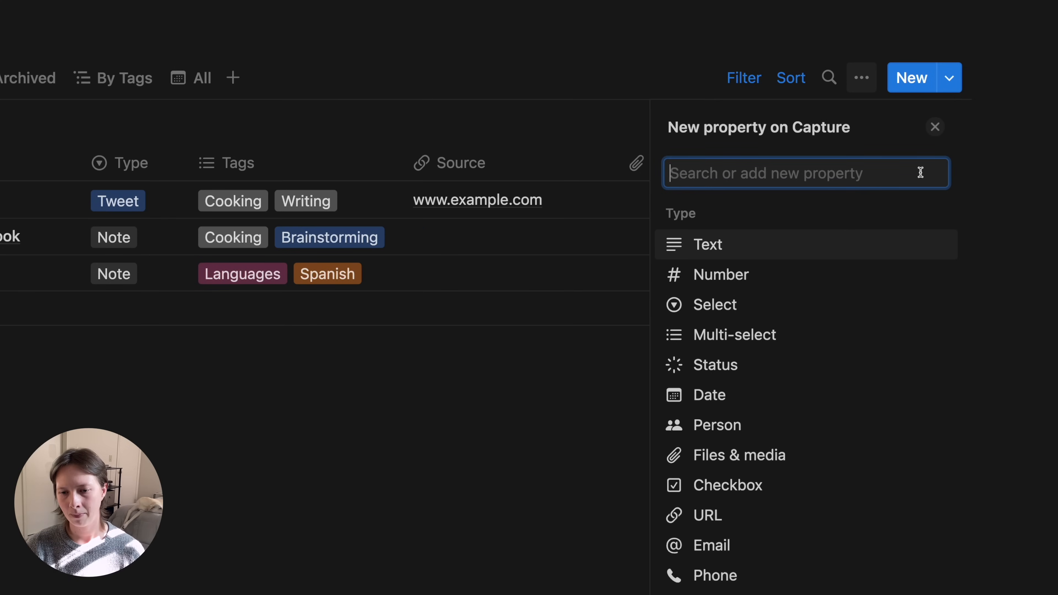
pyautogui.scroll(-5, 804, 565)
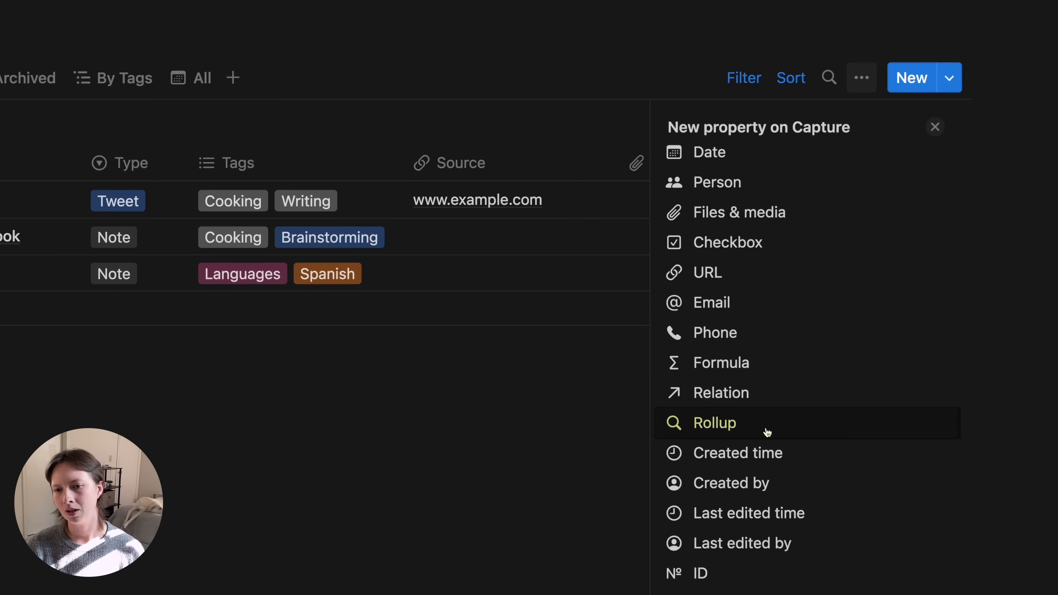
pyautogui.click(768, 433)
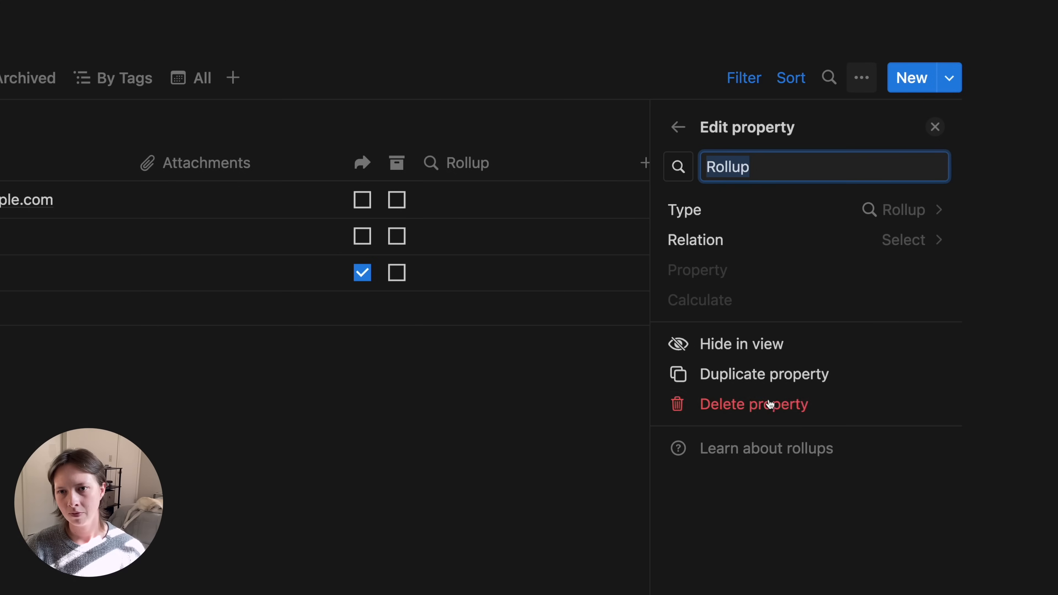
pyautogui.write('Pr')
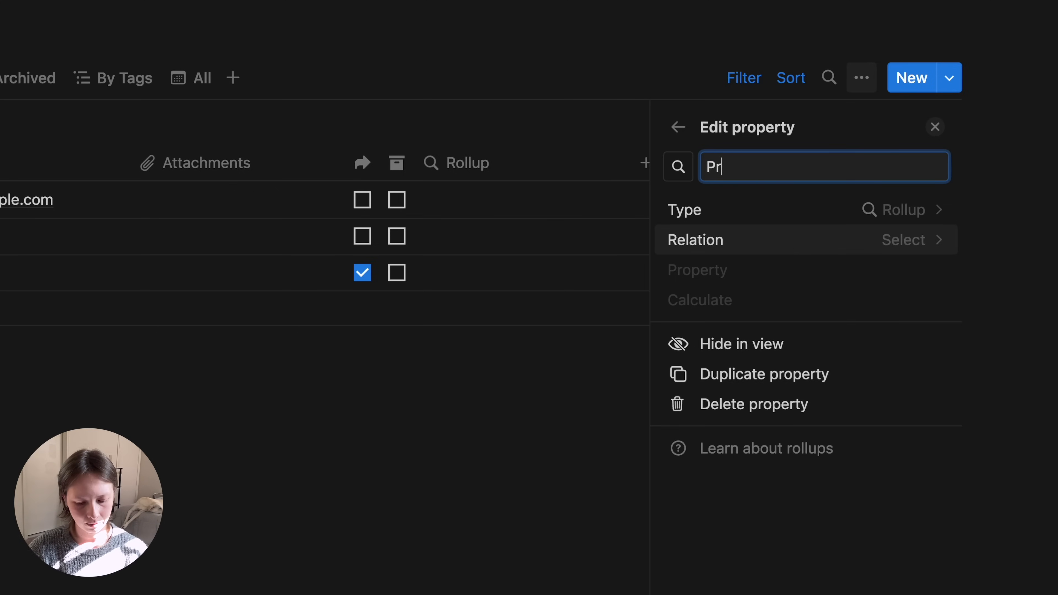
pyautogui.write('oject Progress')
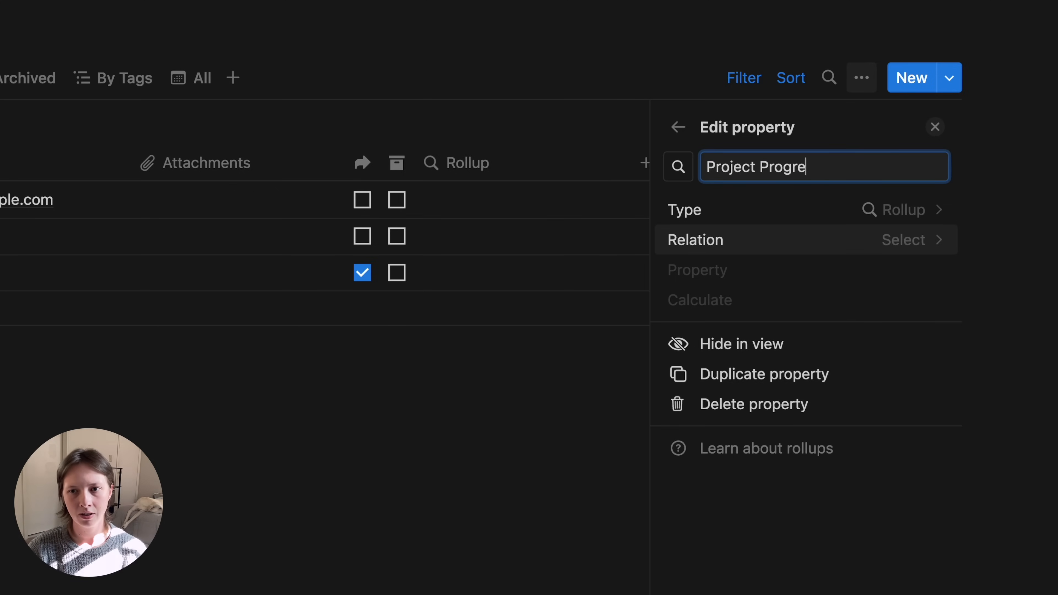
pyautogui.click(804, 251)
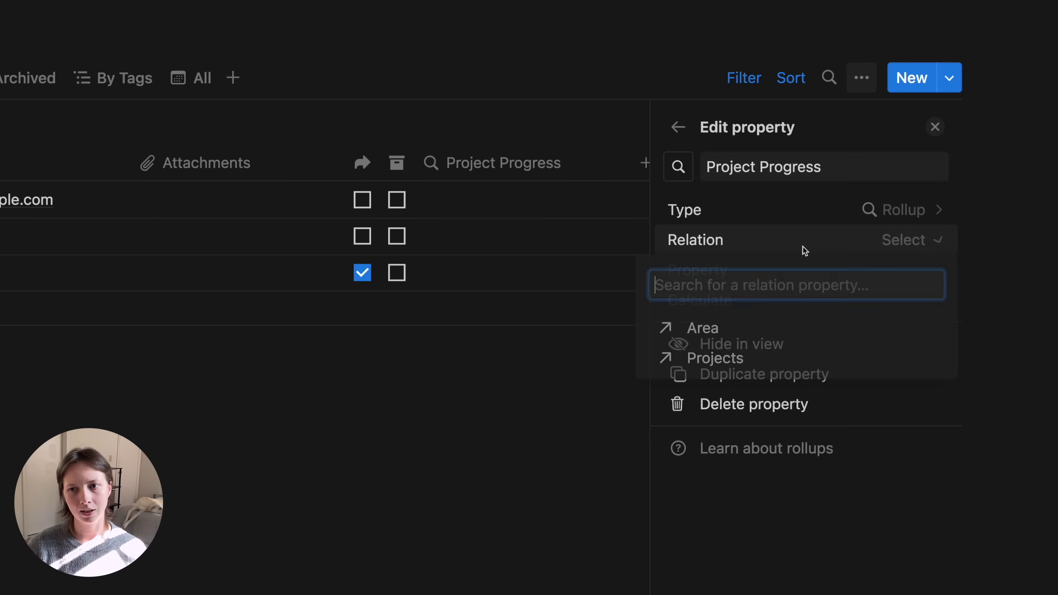
pyautogui.click(754, 369)
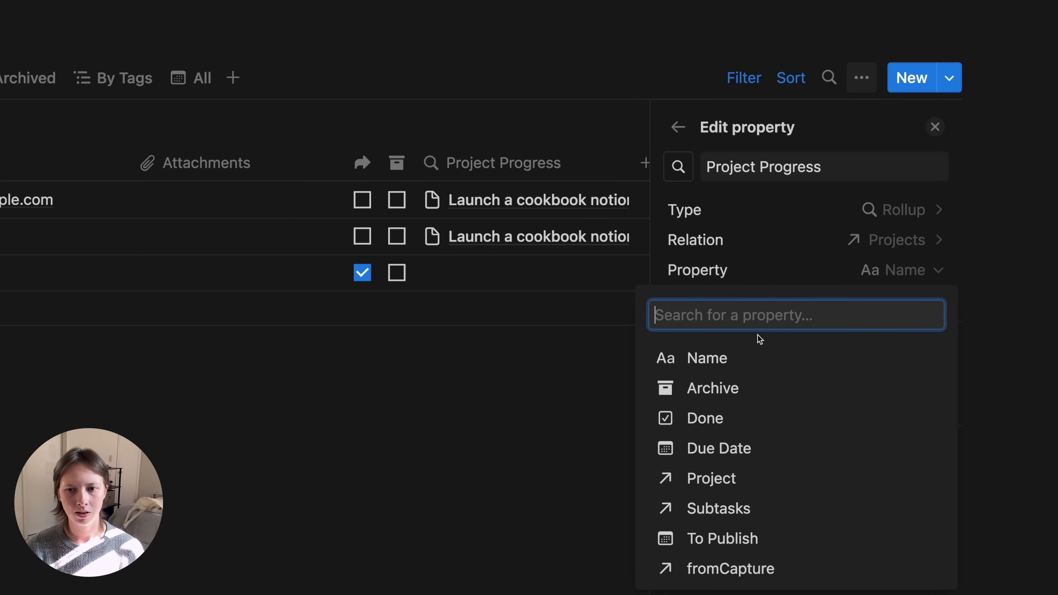
pyautogui.click(745, 419)
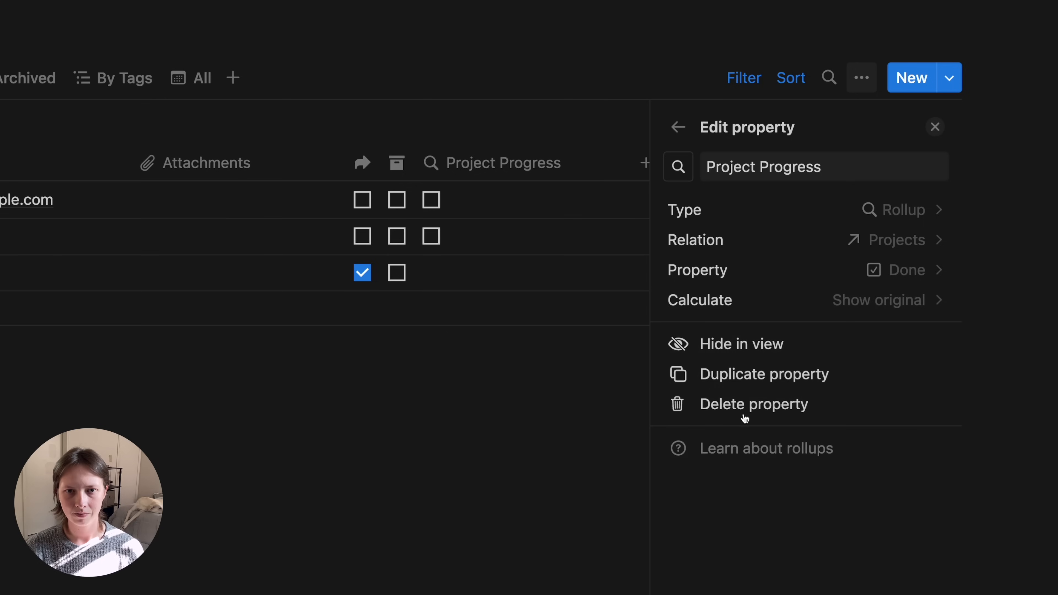
pyautogui.click(755, 305)
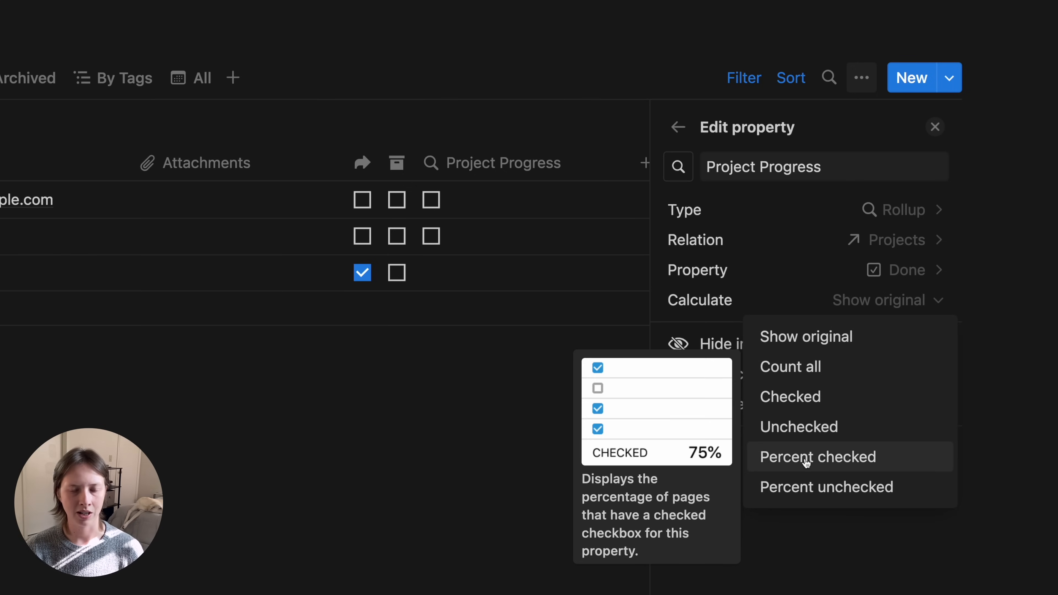
pyautogui.click(807, 461)
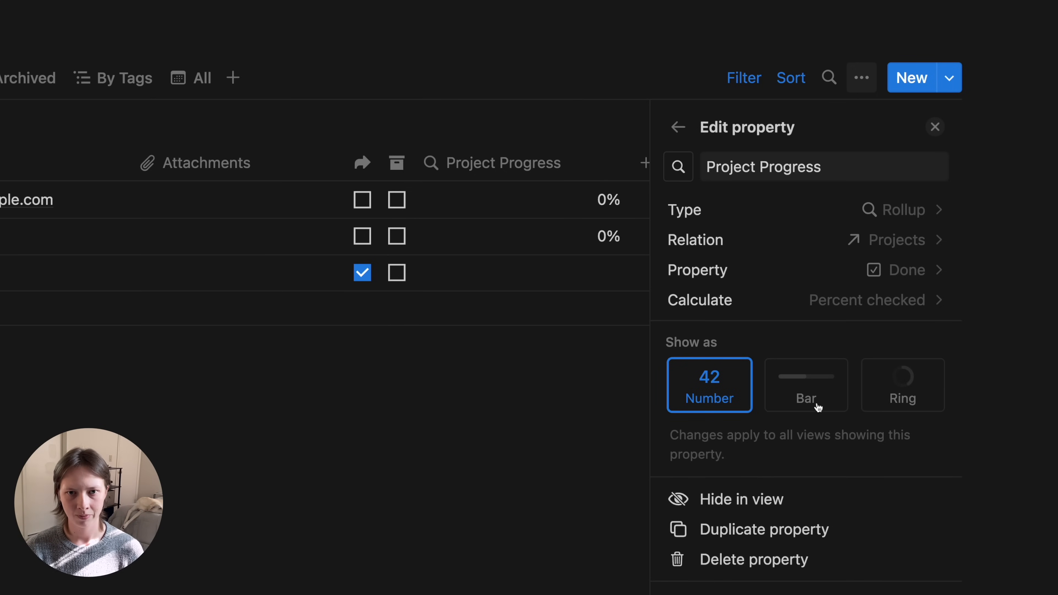
pyautogui.click(819, 383)
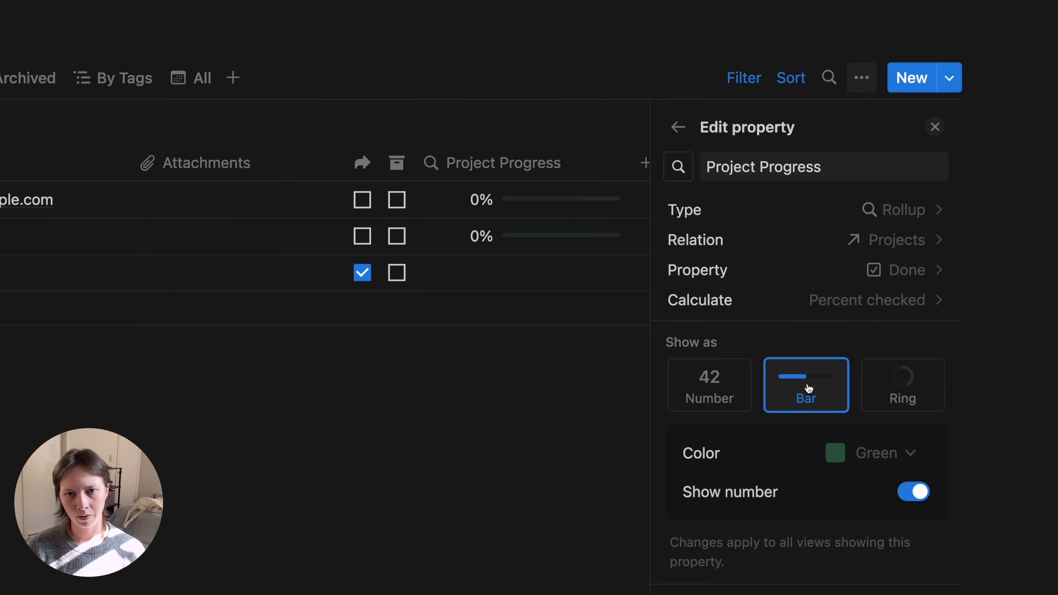
pyautogui.click(935, 126)
# - Archive the Recipe ideas for a cookbook item, then undo the archive
pyautogui.hscroll(-5, 598, 64)
pyautogui.hscroll(1, 598, 63)
pyautogui.hscroll(-1, 598, 63)
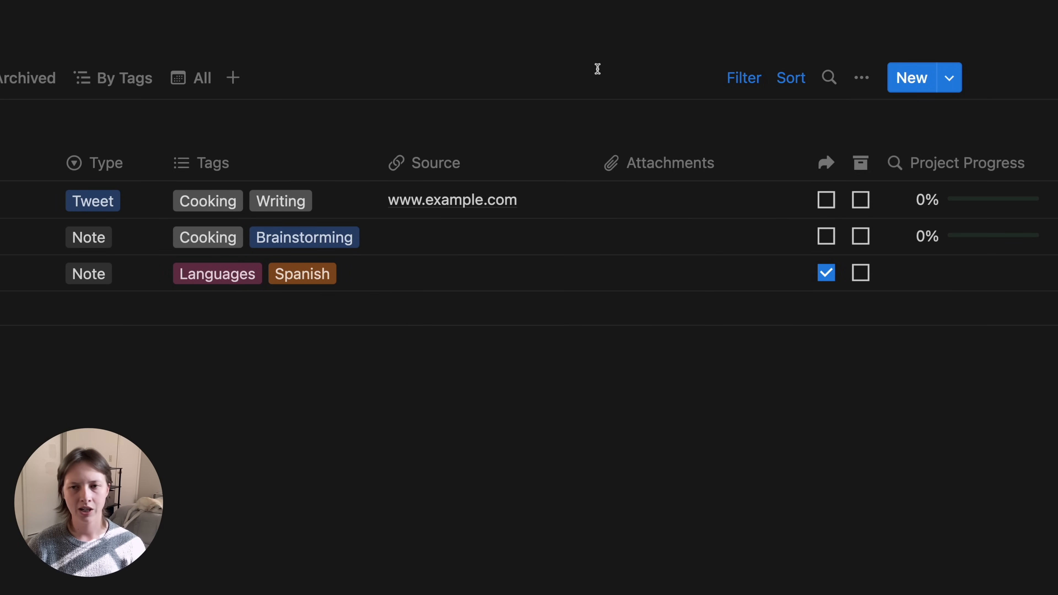
pyautogui.click(860, 236)
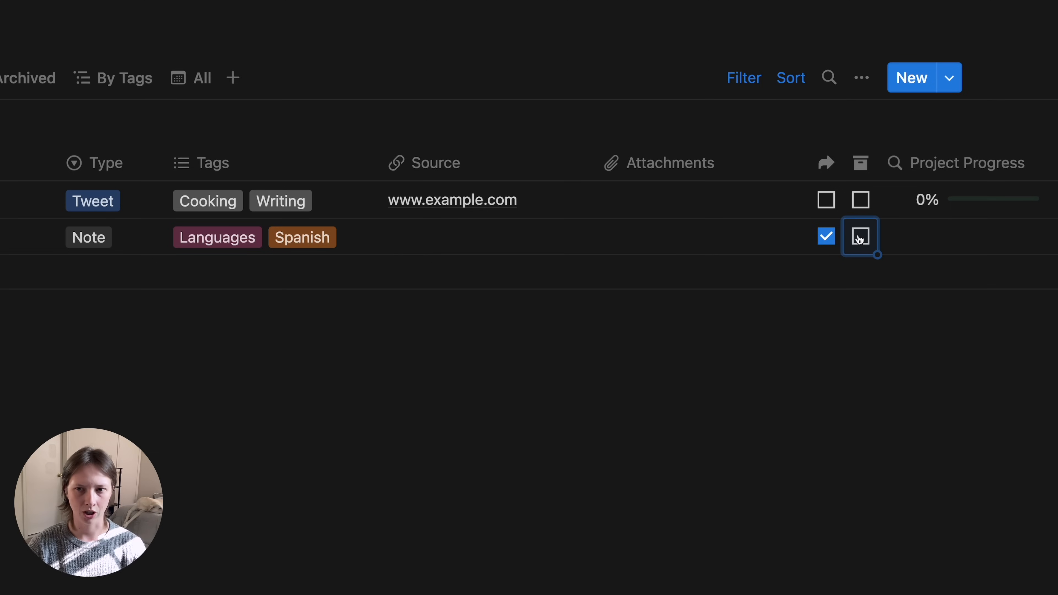
pyautogui.press('super+z')
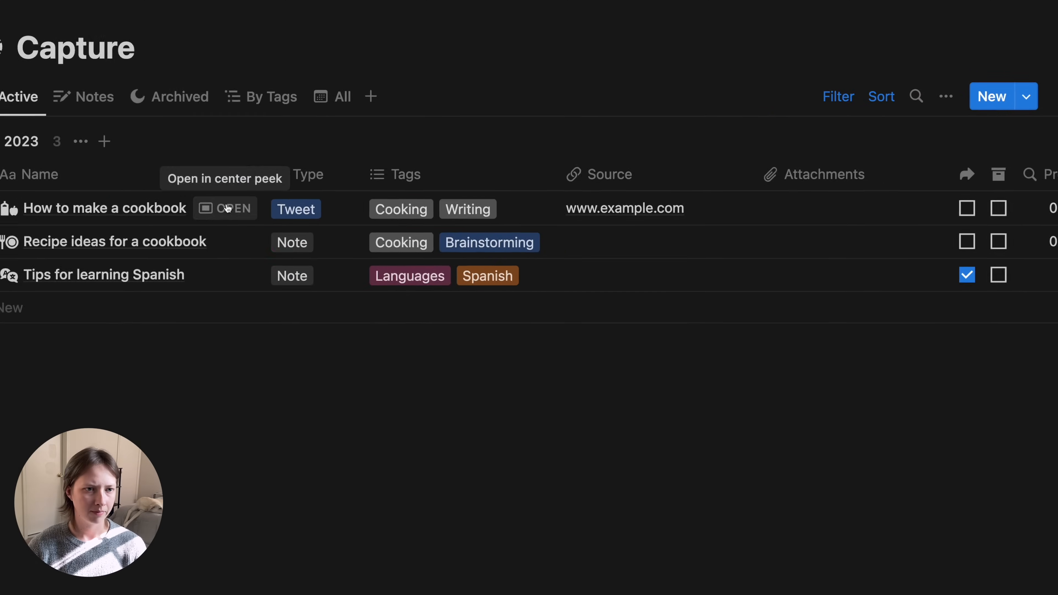
# - Set Project Progress to always hide on the How to make a cookbook page
pyautogui.click(231, 208)
pyautogui.scroll(-5, 348, 429)
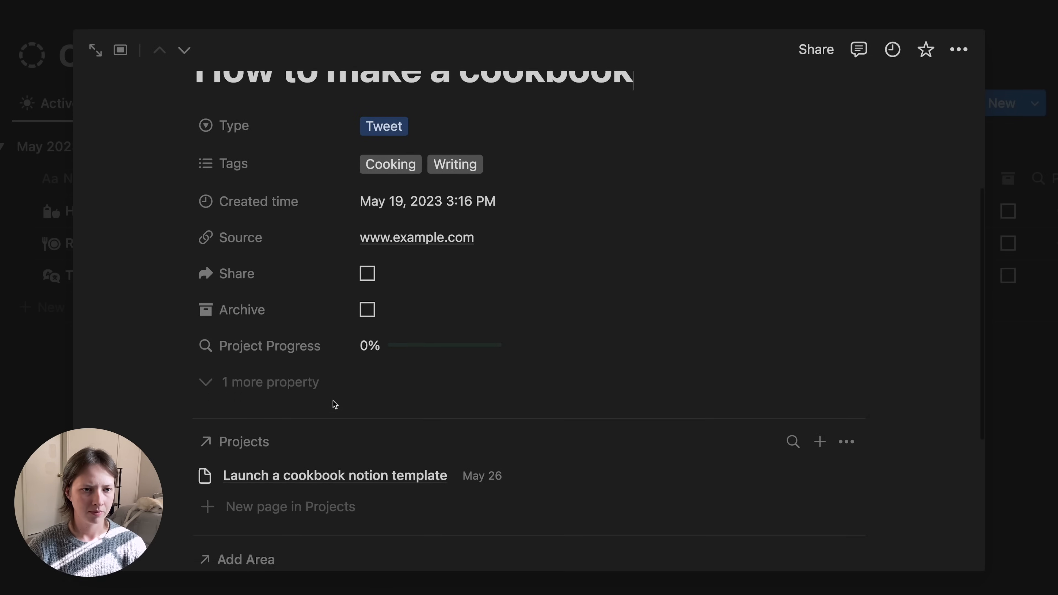
pyautogui.click(274, 348)
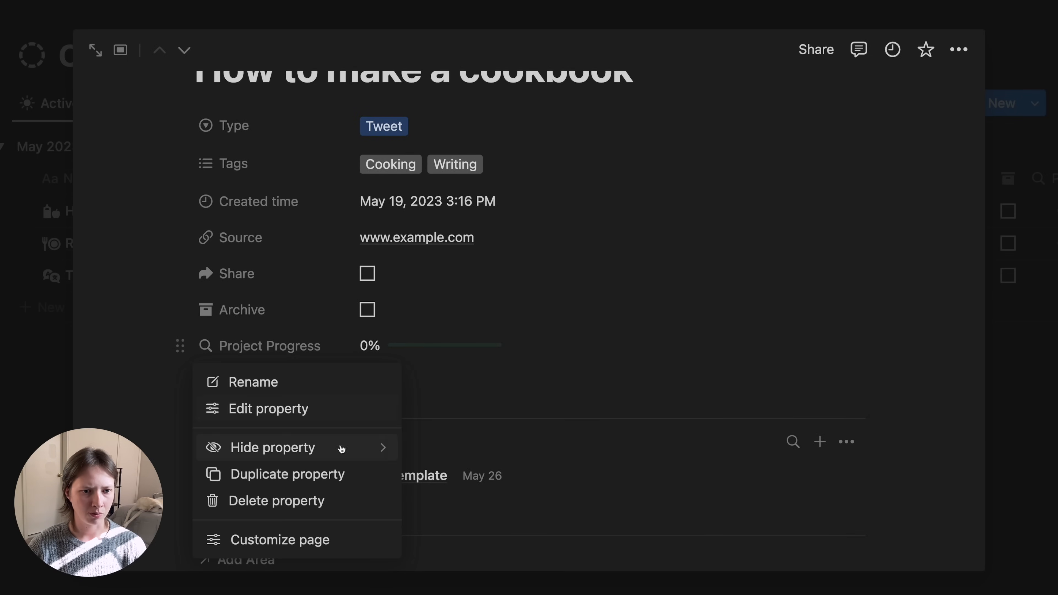
pyautogui.moveTo(324, 449)
pyautogui.click(461, 483)
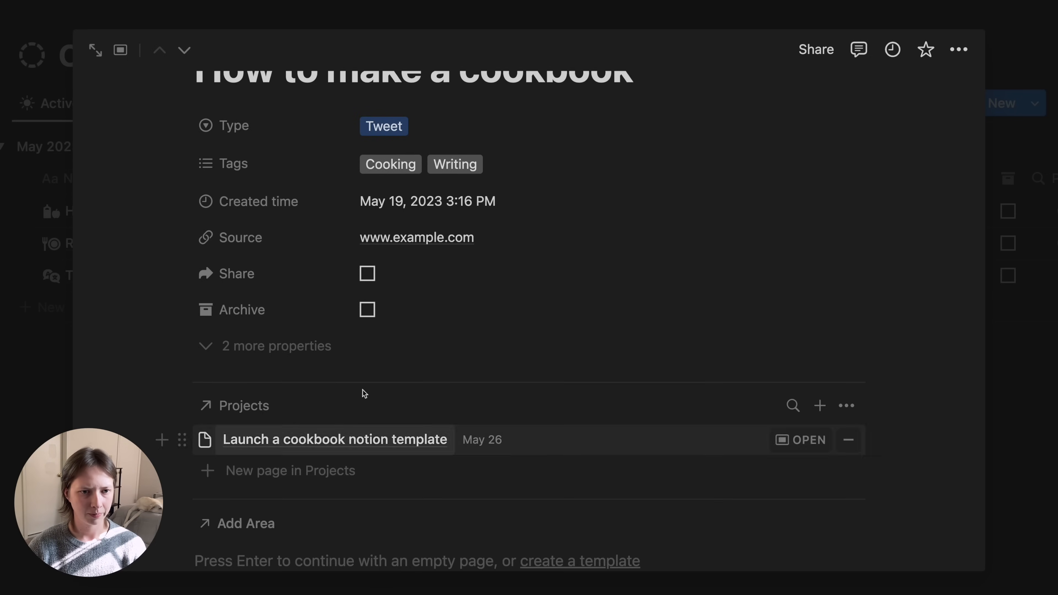
pyautogui.scroll(5, 402, 420)
pyautogui.click(40, 389)
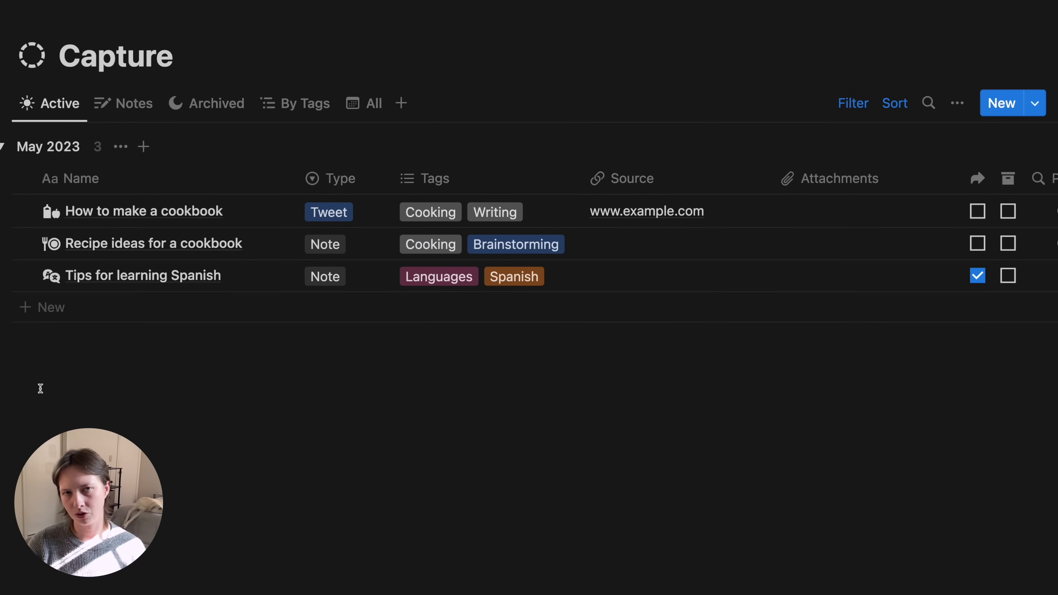
# - Switch to the Forbes newsletter article in Arc and open Save to Notion's capture forms list
pyautogui.moveTo(2, 148)
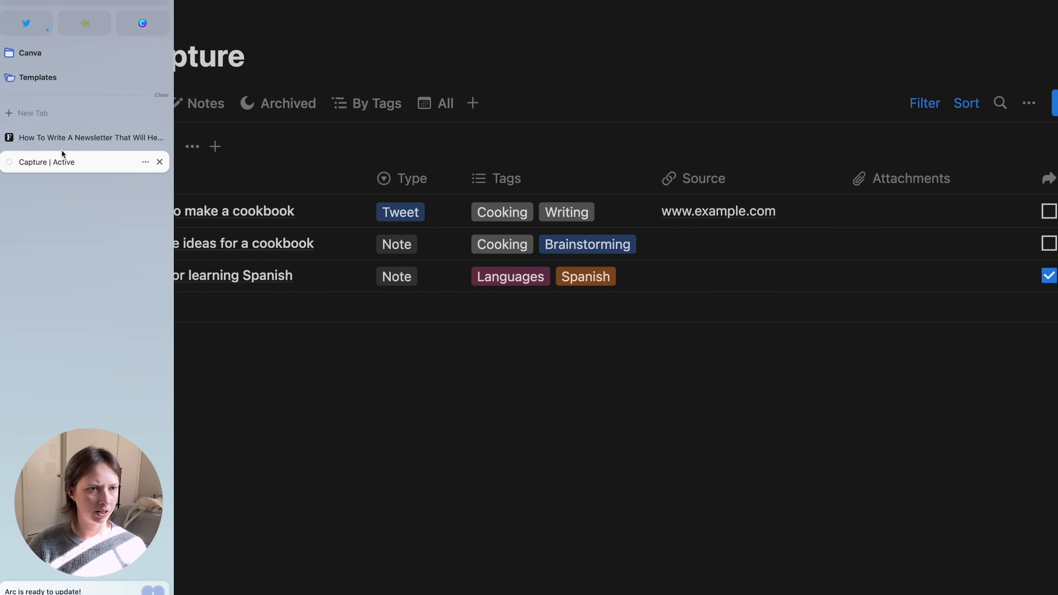
pyautogui.click(53, 138)
pyautogui.scroll(20, 432, 181)
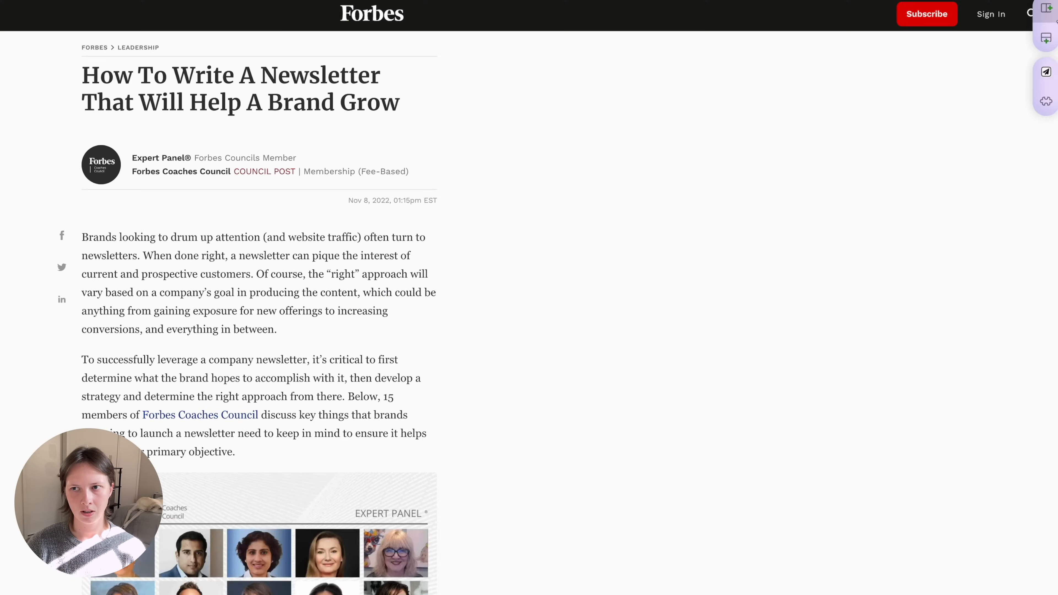
pyautogui.click(1047, 78)
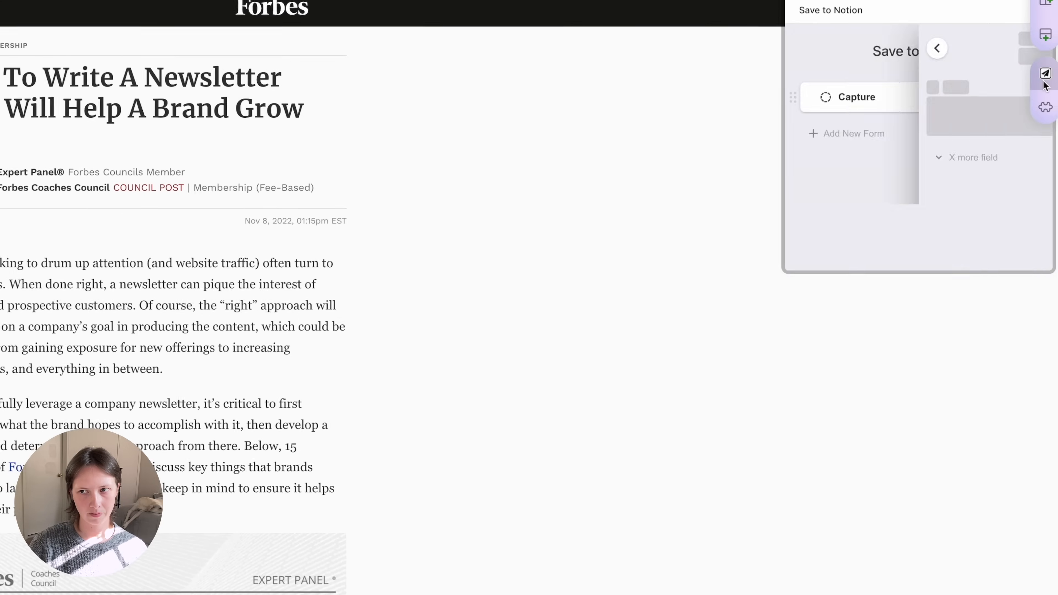
pyautogui.click(805, 47)
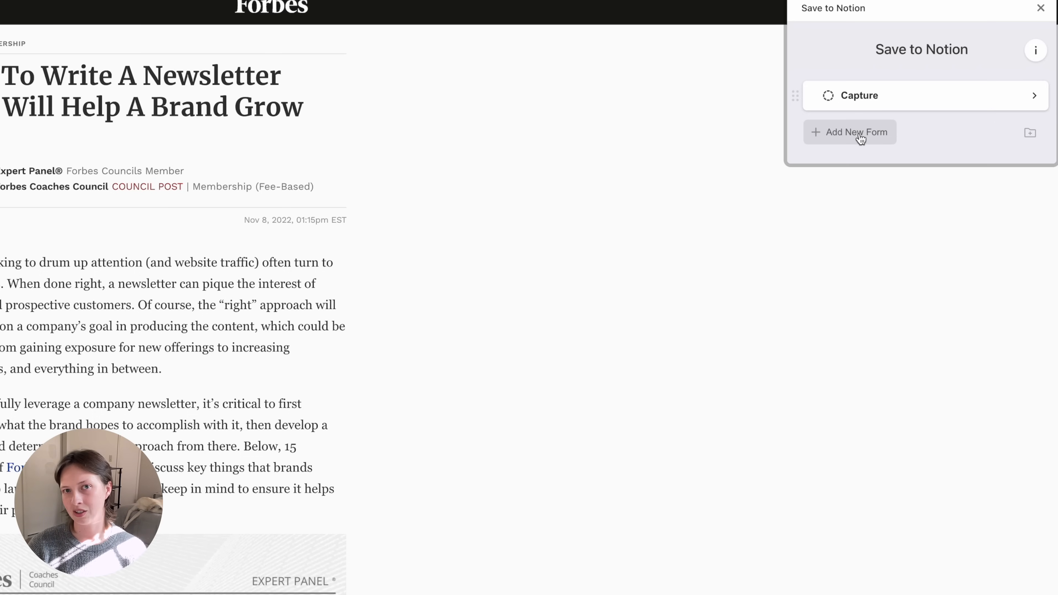
# - Delete the existing Capture form from Save to Notion
pyautogui.click(793, 91)
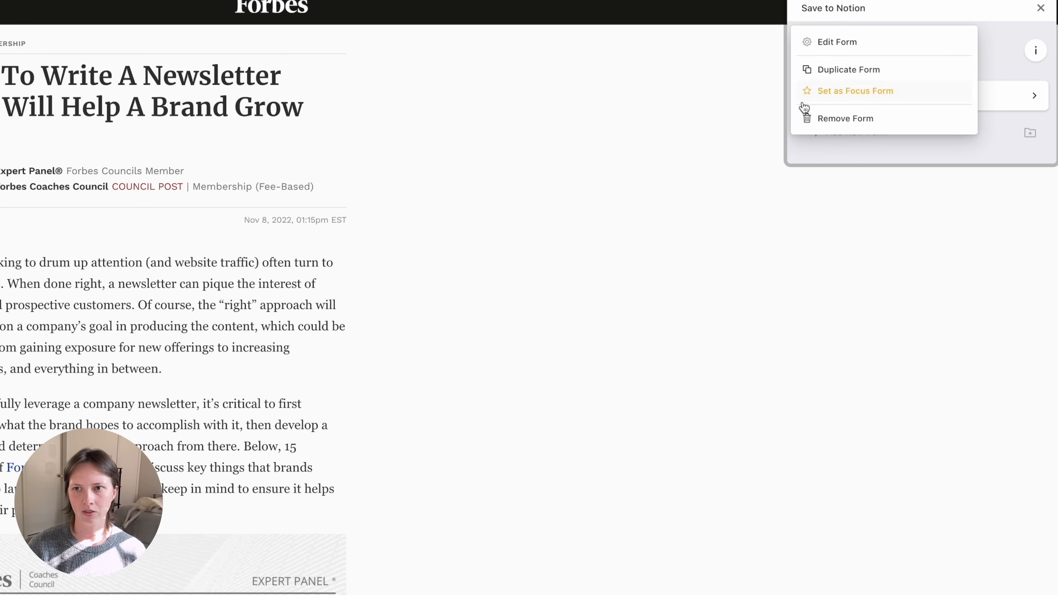
pyautogui.click(815, 119)
pyautogui.click(958, 228)
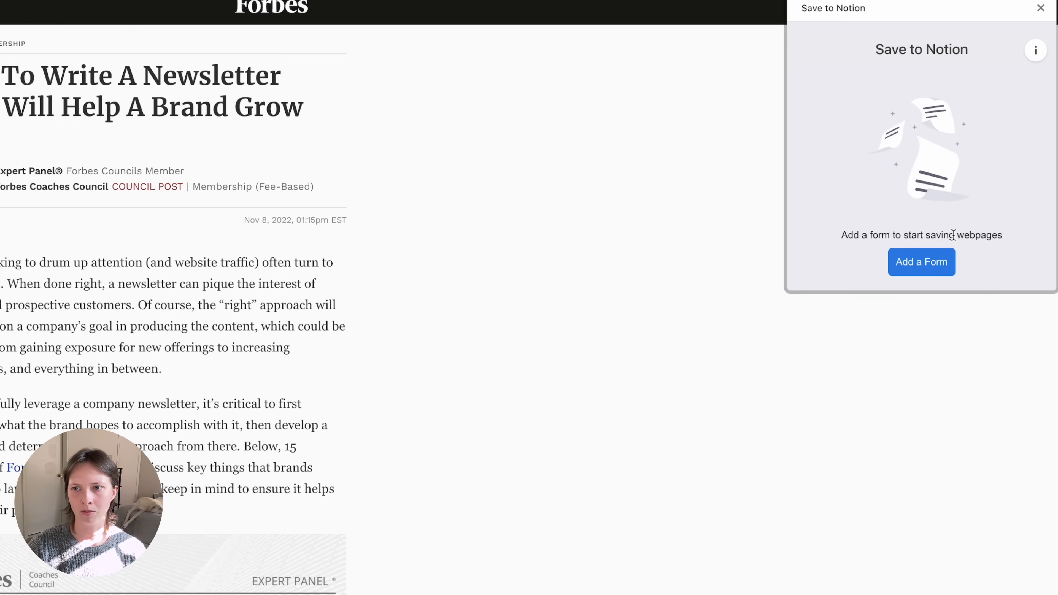
# - Create a new form with the Capture database, found by searching 'capt', as its destination
pyautogui.click(912, 263)
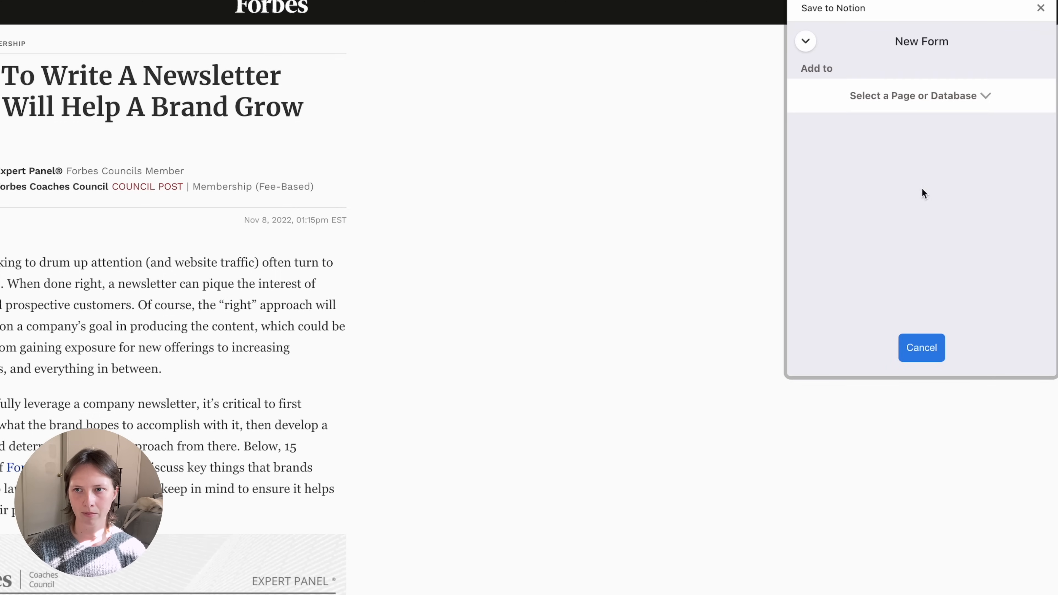
pyautogui.click(925, 98)
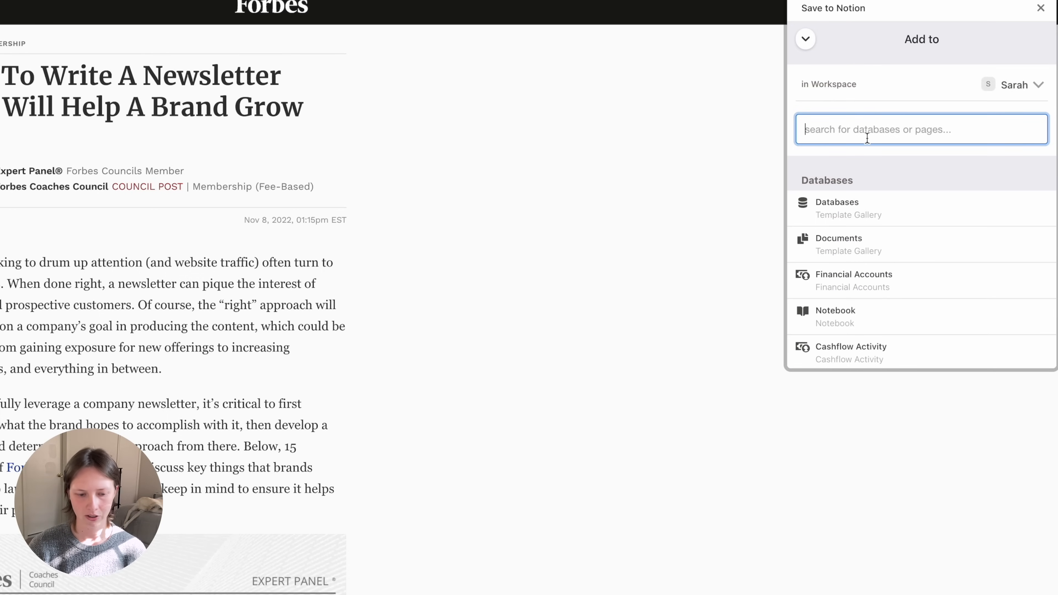
pyautogui.write('capture')
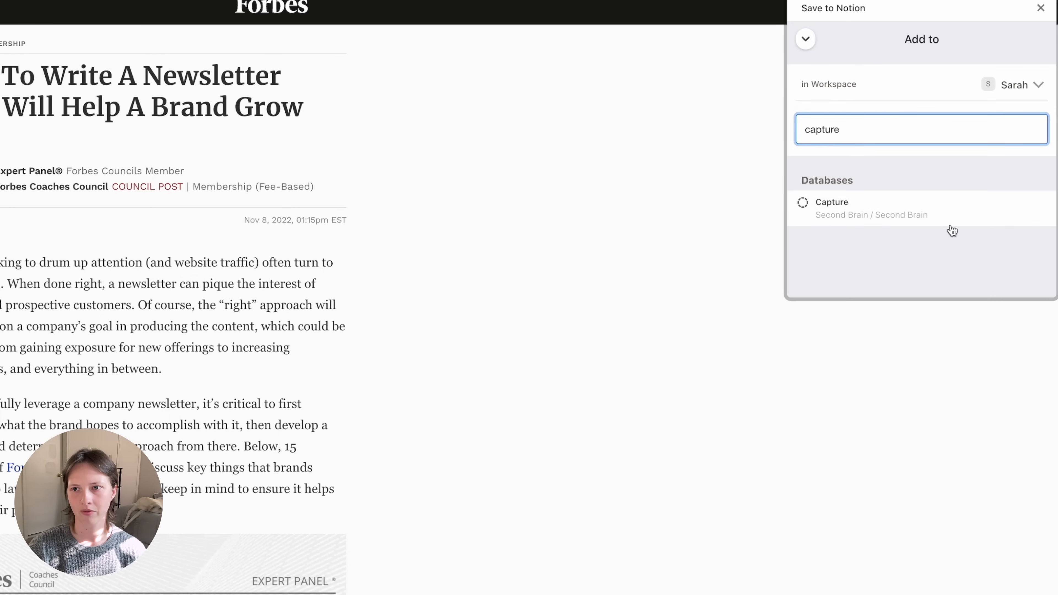
pyautogui.click(842, 208)
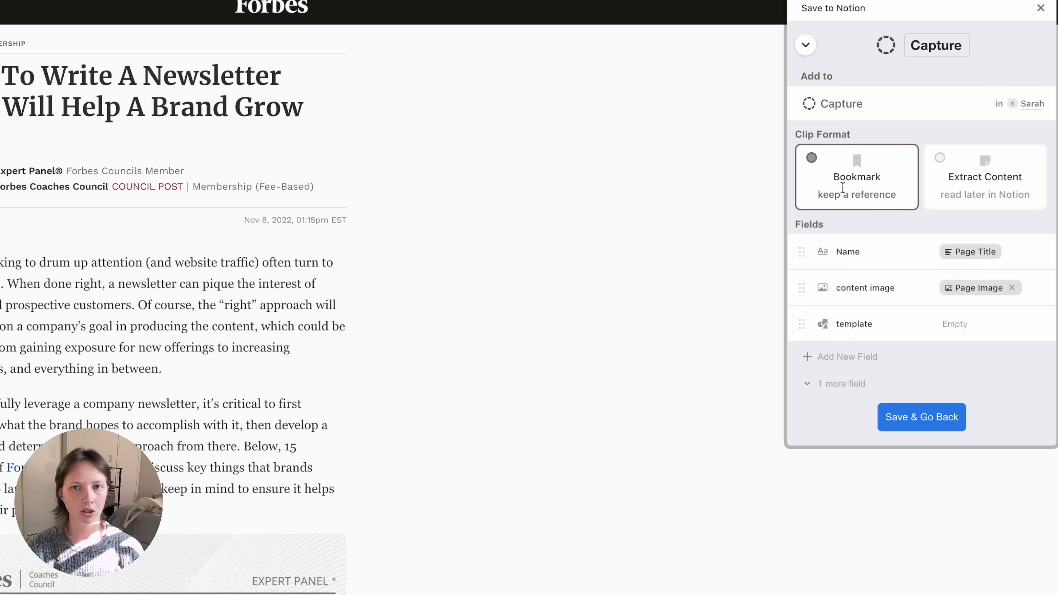
# - Set the clip format to Extract Content and add a Type field
pyautogui.click(941, 159)
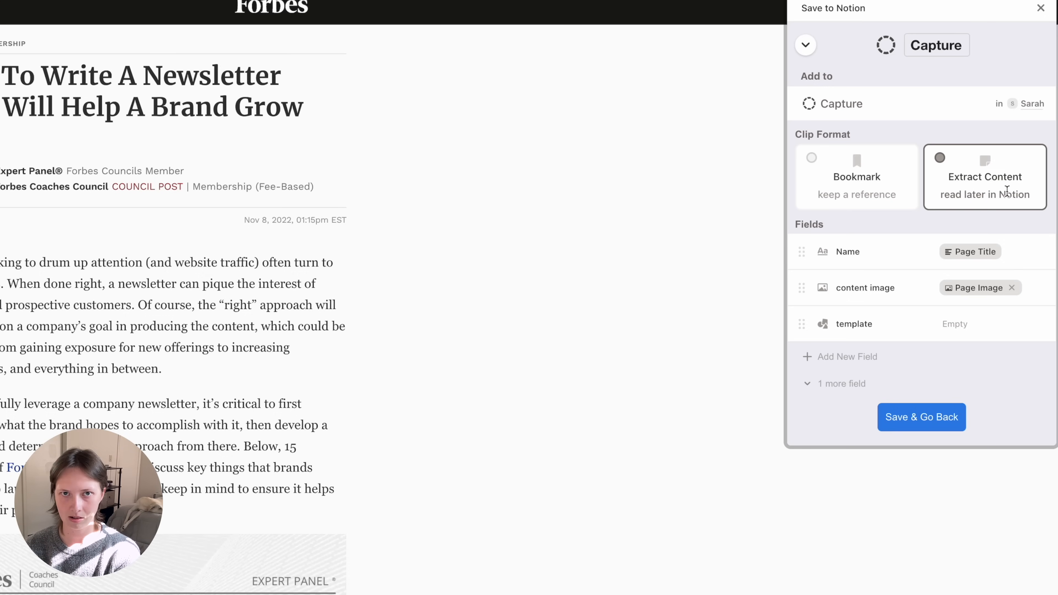
pyautogui.scroll(-2, 885, 309)
pyautogui.scroll(2, 884, 308)
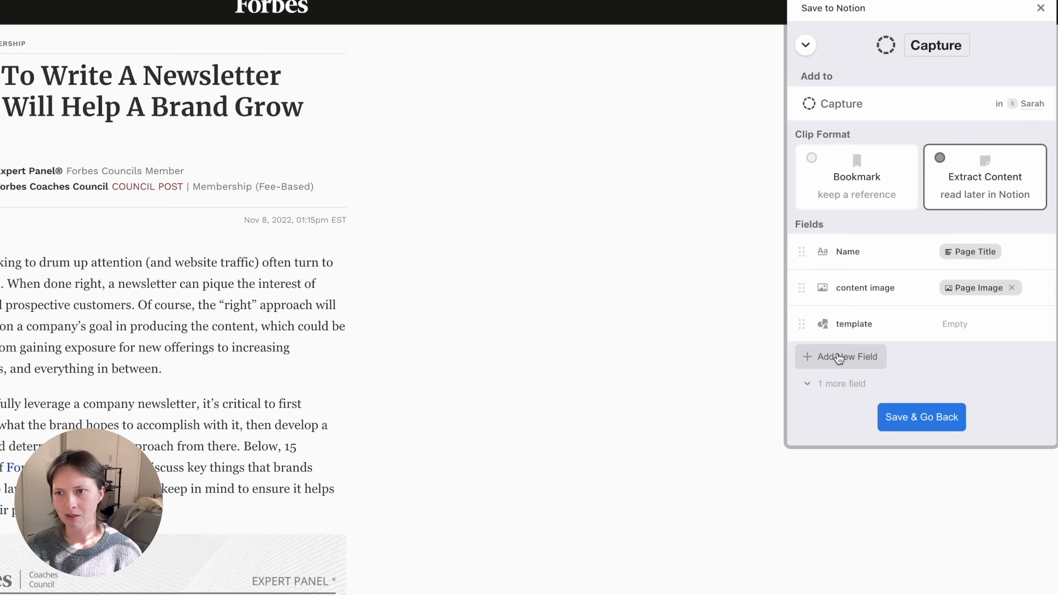
pyautogui.click(846, 359)
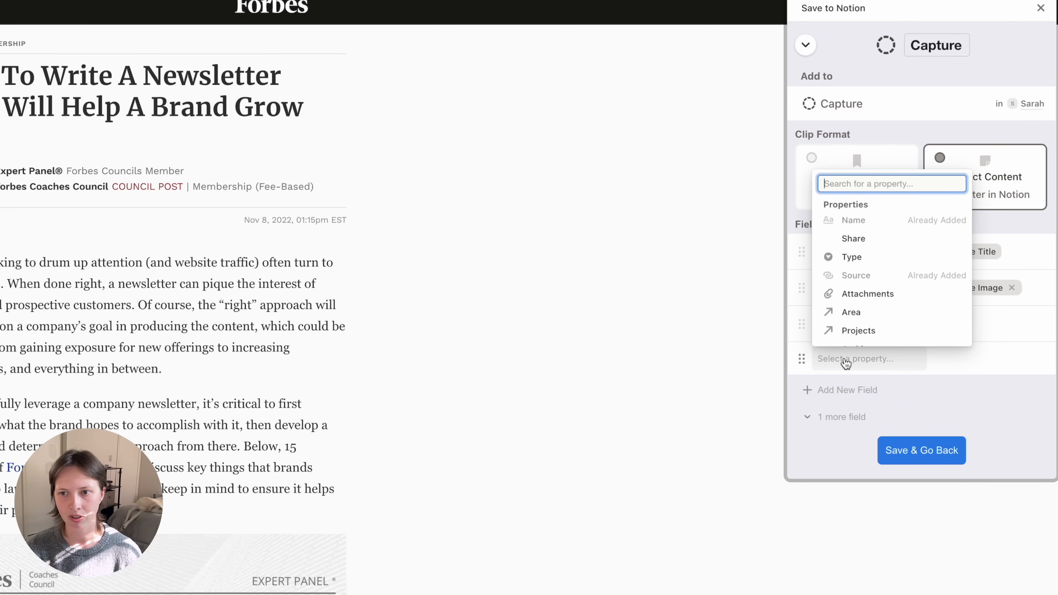
pyautogui.click(868, 258)
# - Add Projects and Area fields to the form, leaving their pages unselected
pyautogui.click(837, 401)
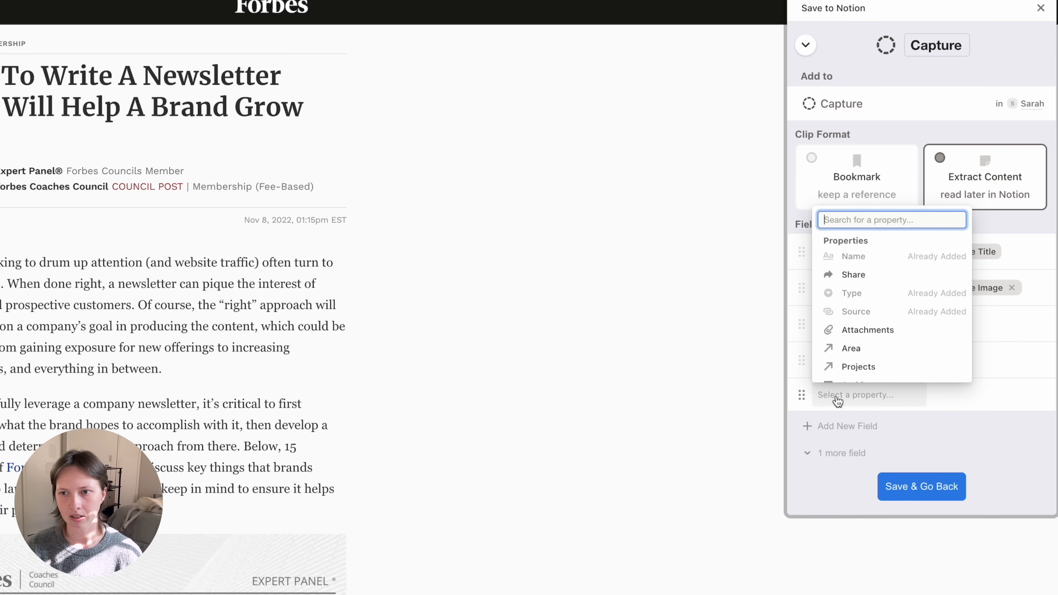
pyautogui.scroll(-2, 874, 352)
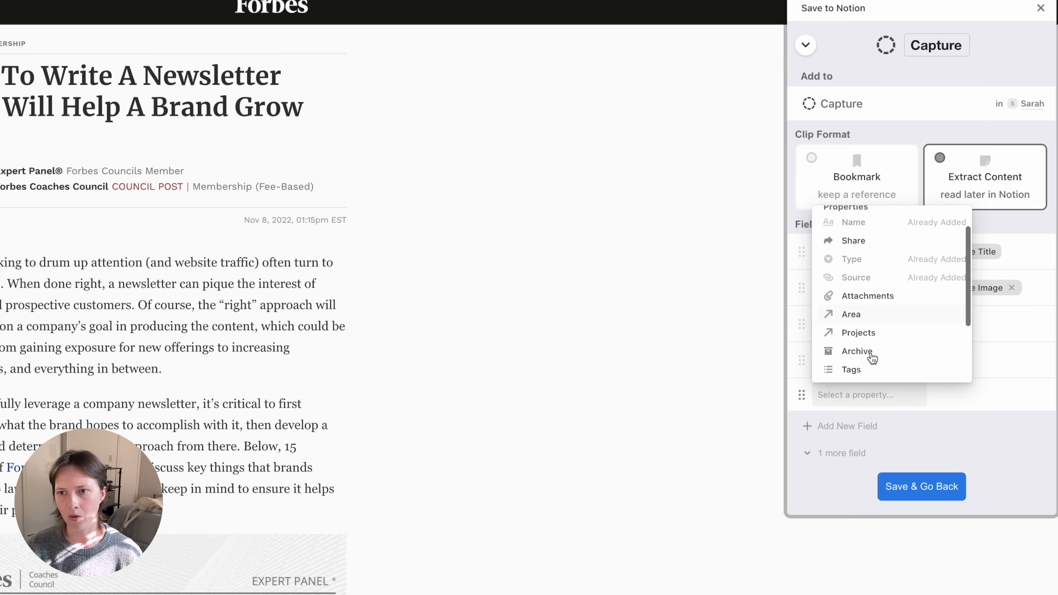
pyautogui.click(853, 312)
pyautogui.click(842, 427)
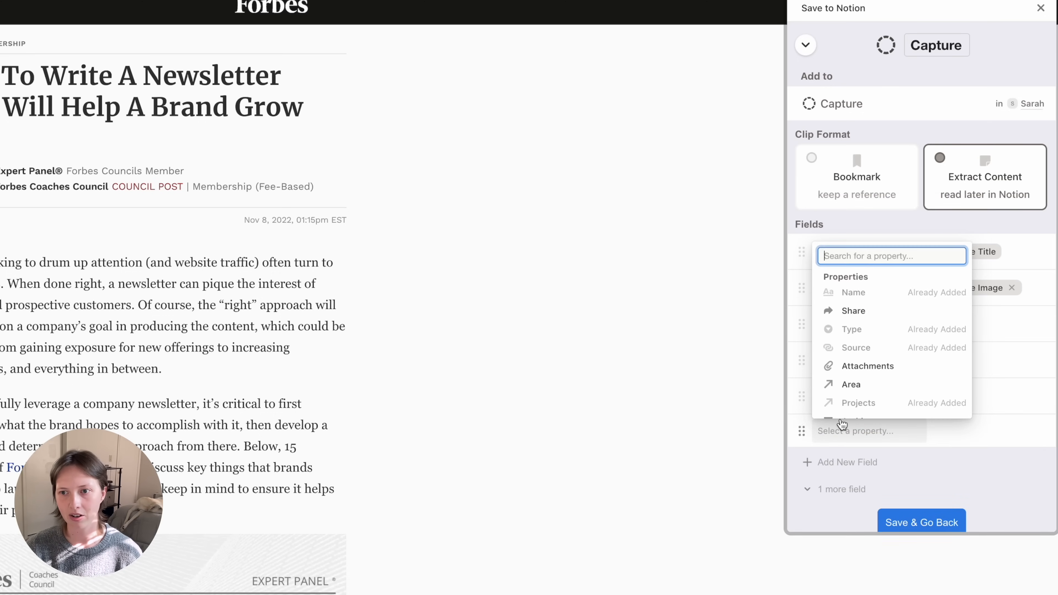
pyautogui.click(852, 383)
pyautogui.click(971, 392)
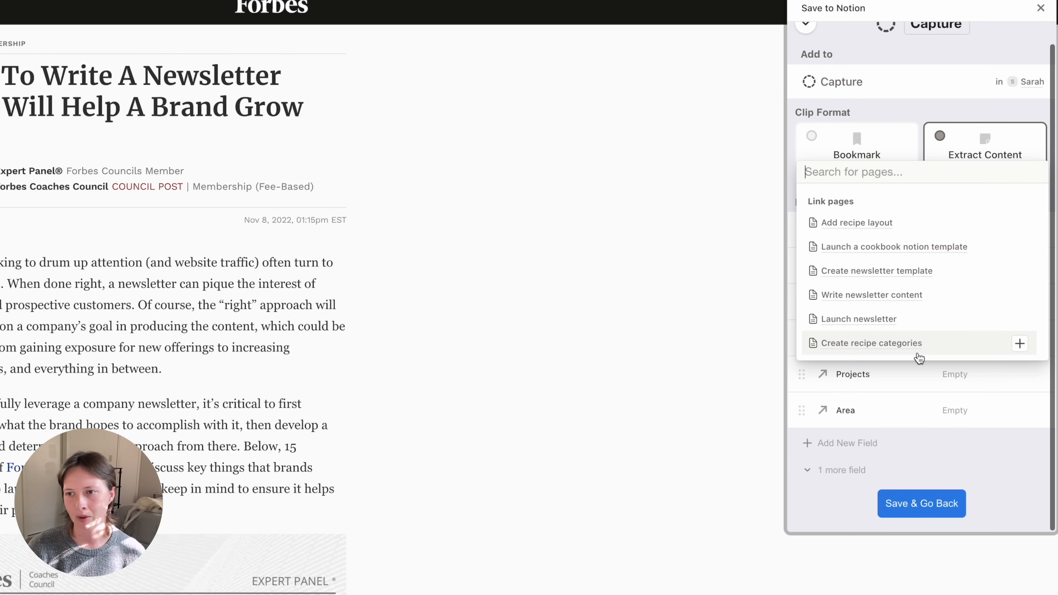
pyautogui.scroll(1, 920, 357)
pyautogui.click(954, 433)
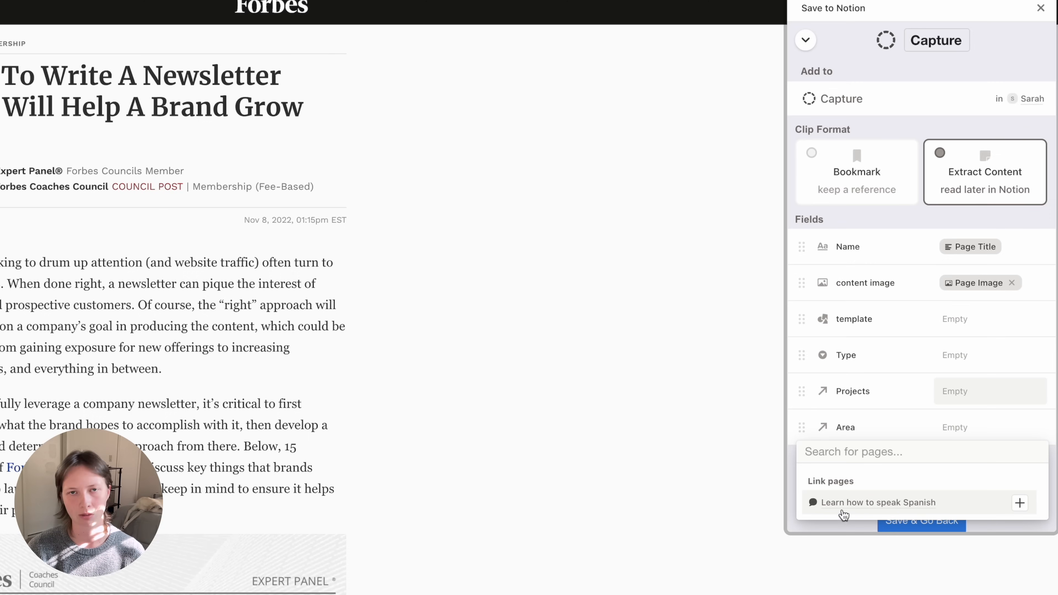
pyautogui.click(795, 407)
# - Add an empty Tags field and save the form back to the forms list
pyautogui.click(852, 461)
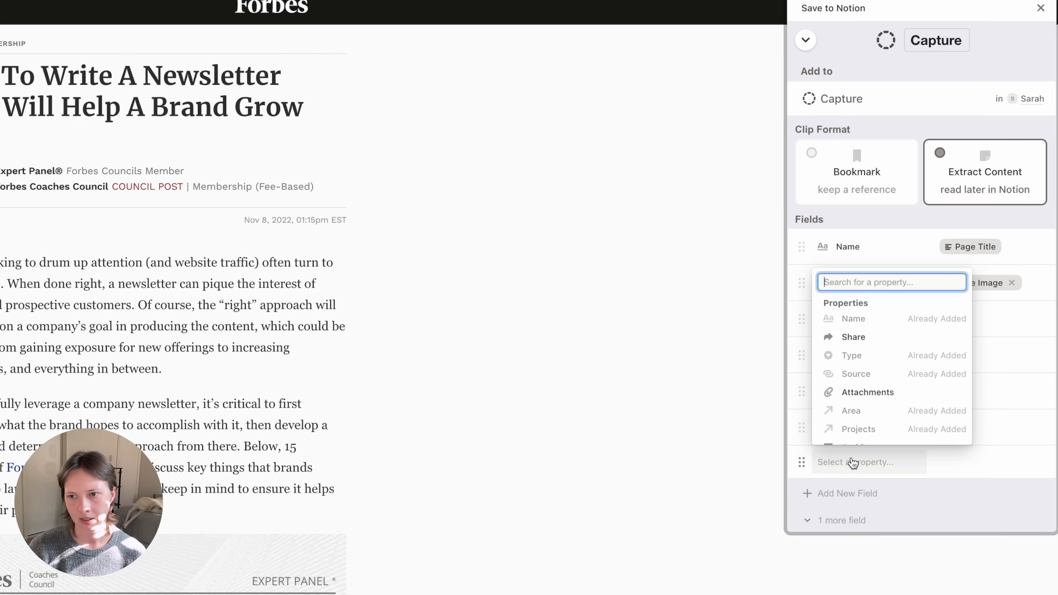
pyautogui.scroll(-3, 853, 380)
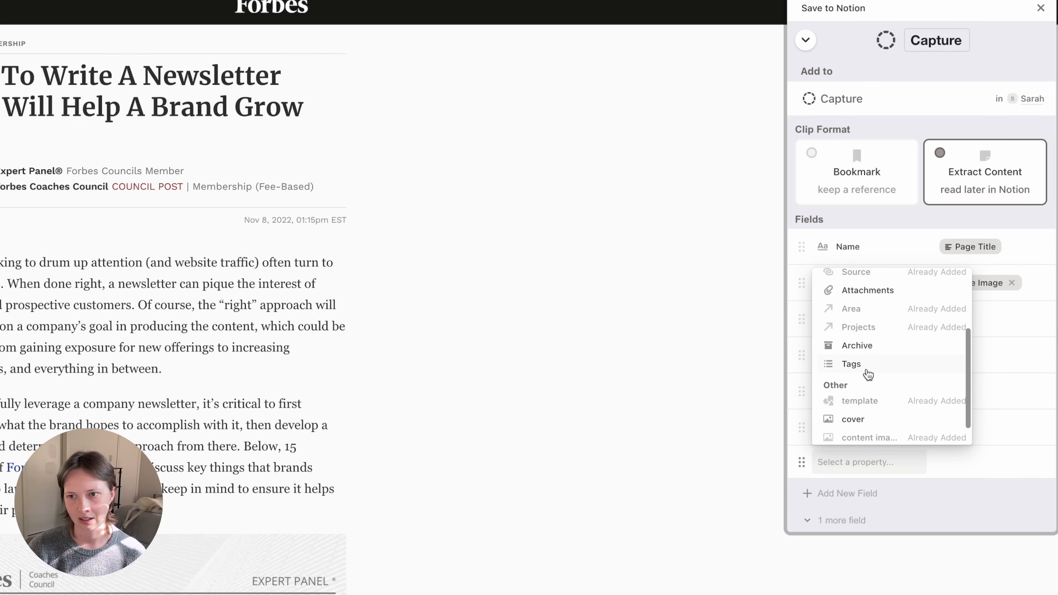
pyautogui.click(861, 367)
pyautogui.click(991, 466)
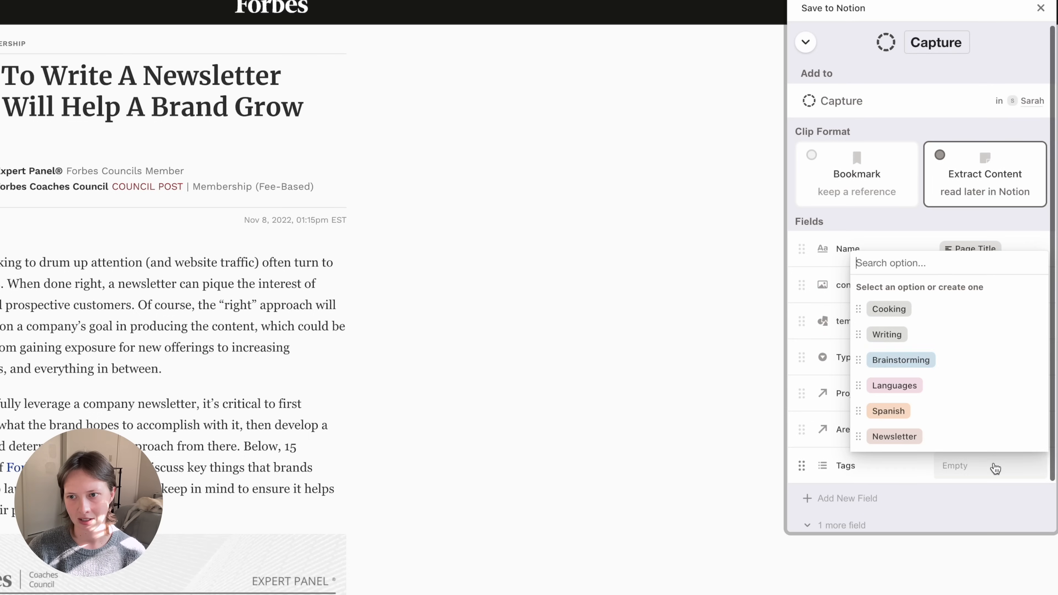
pyautogui.click(834, 234)
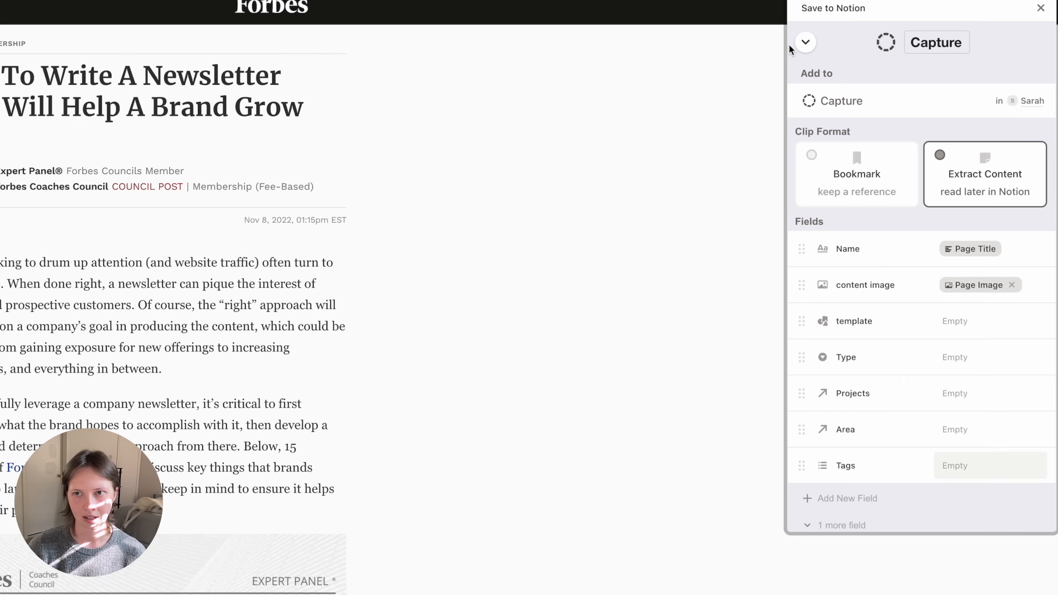
pyautogui.scroll(-2, 912, 367)
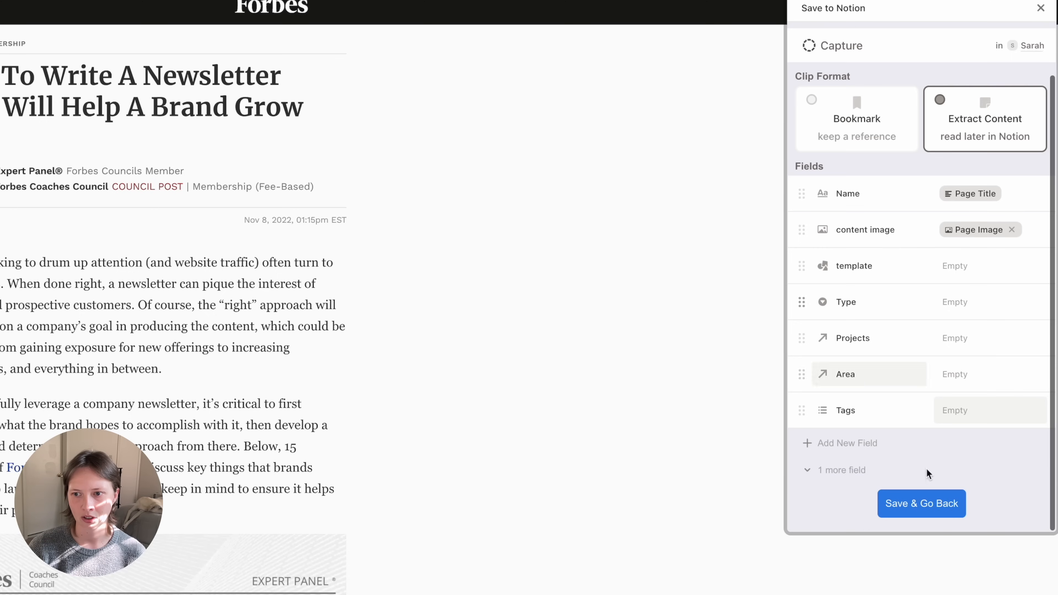
pyautogui.click(920, 504)
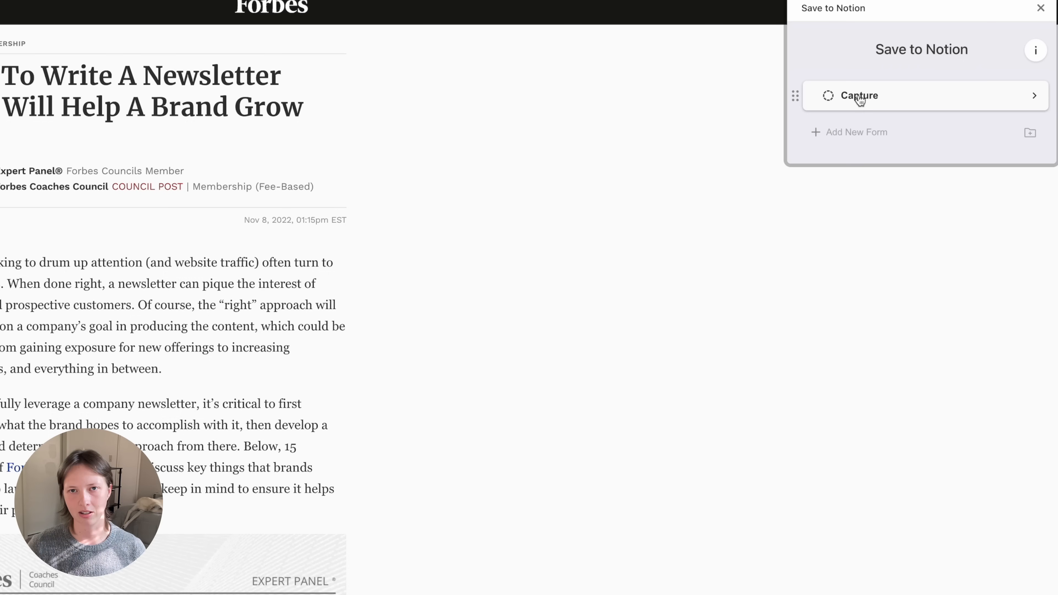
# - Open the Capture form and trim the title to 'How To Write A Newsletter'
pyautogui.click(860, 96)
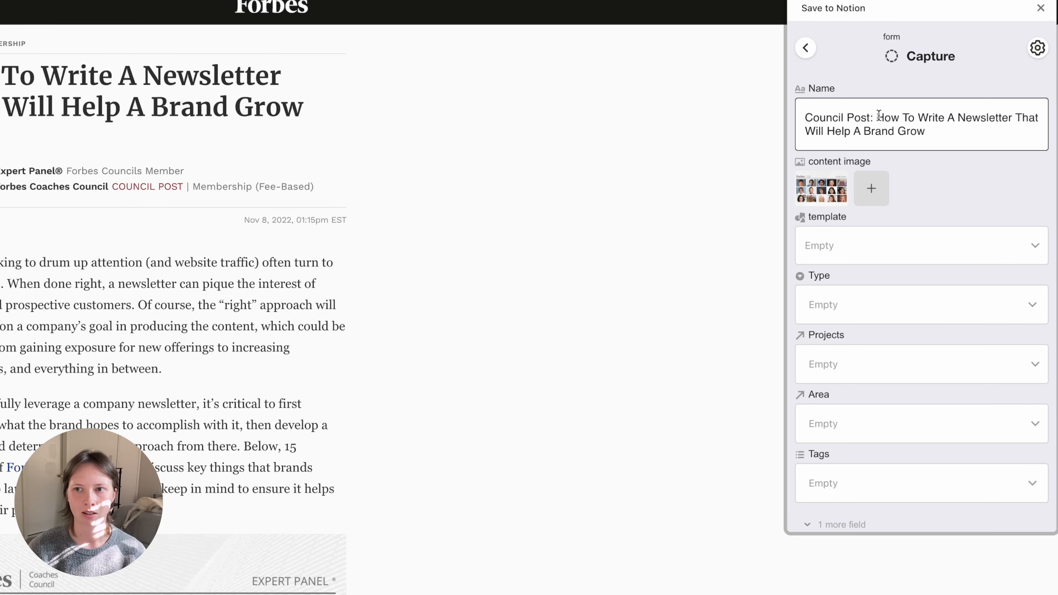
pyautogui.moveTo(876, 119); pyautogui.dragTo(782, 116)
pyautogui.press('BackSpace')
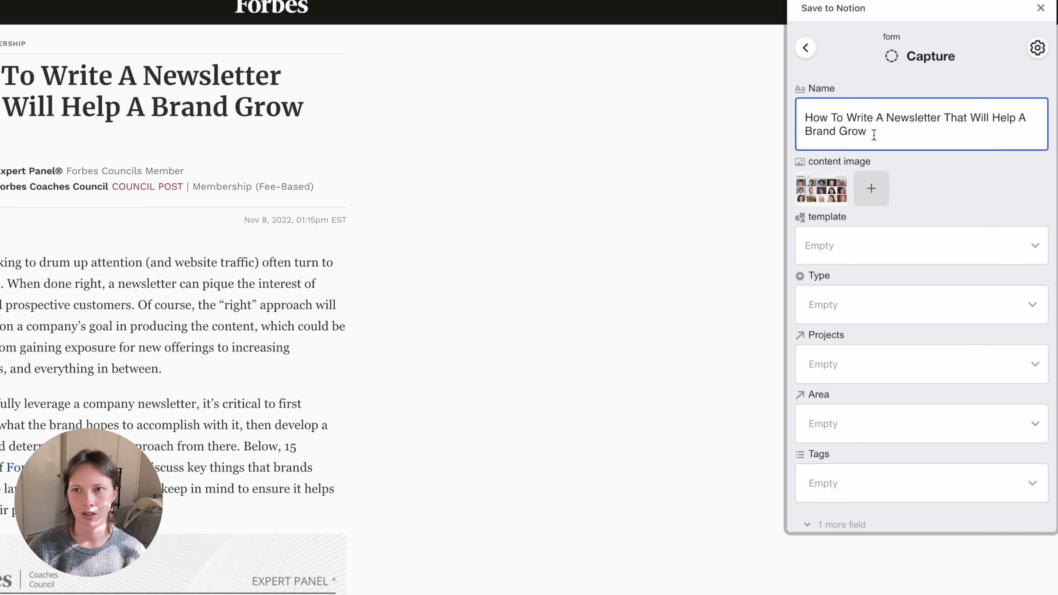
pyautogui.click(883, 138)
pyautogui.moveTo(983, 114); pyautogui.dragTo(940, 115)
pyautogui.press('BackSpace')
# - Set Type to Web Clip and link the Launch newsletter project
pyautogui.click(862, 283)
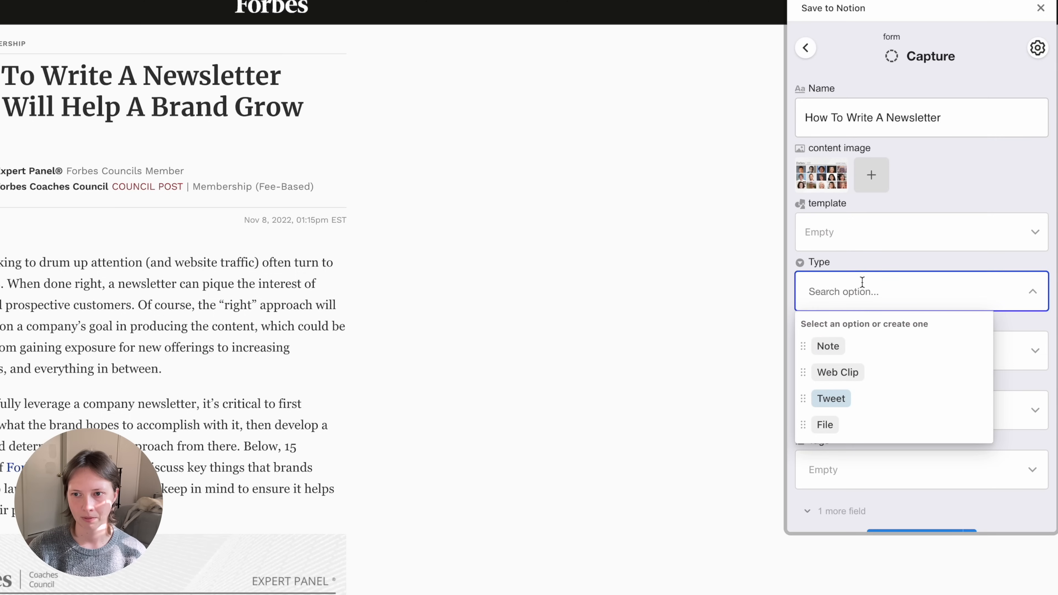
pyautogui.click(857, 372)
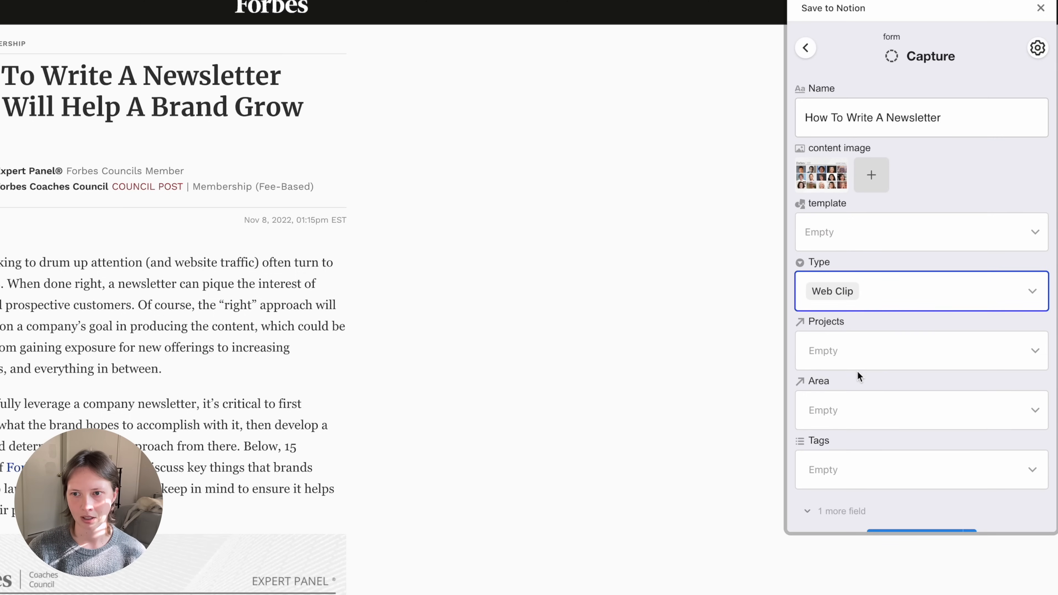
pyautogui.click(829, 354)
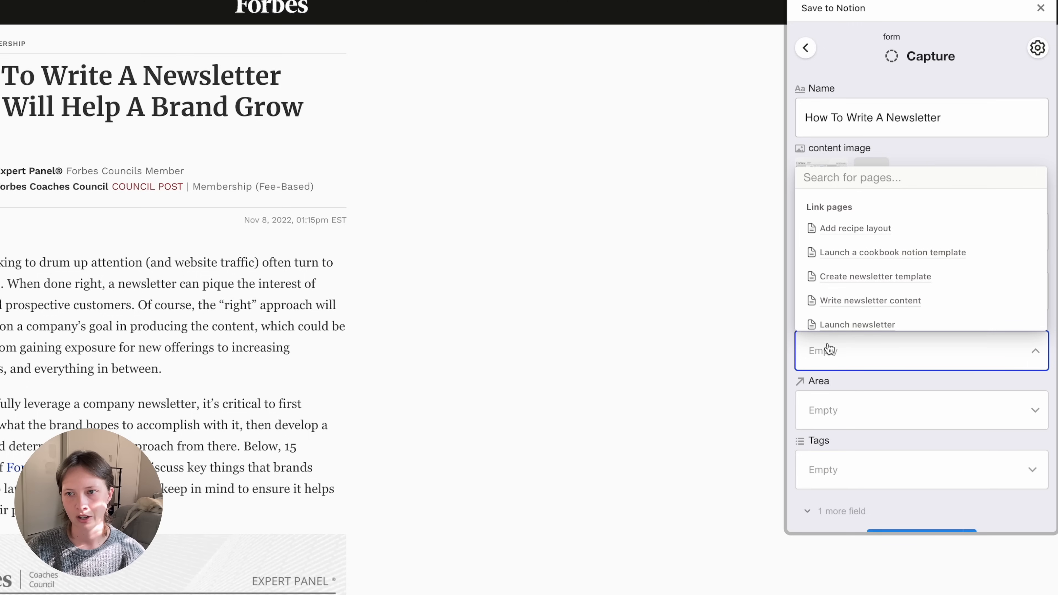
pyautogui.scroll(-1, 831, 325)
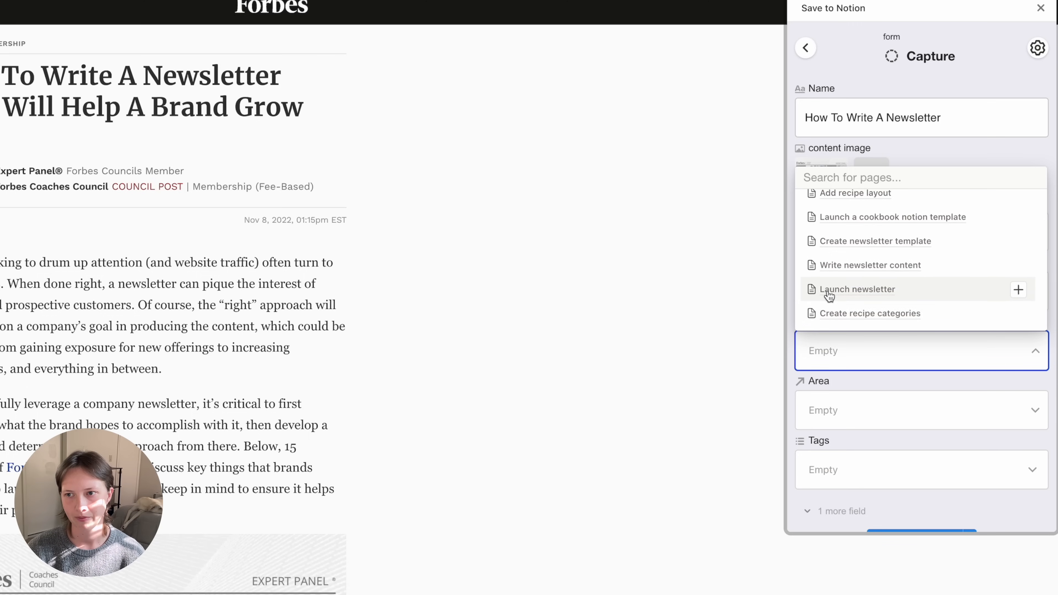
pyautogui.click(850, 291)
pyautogui.click(843, 386)
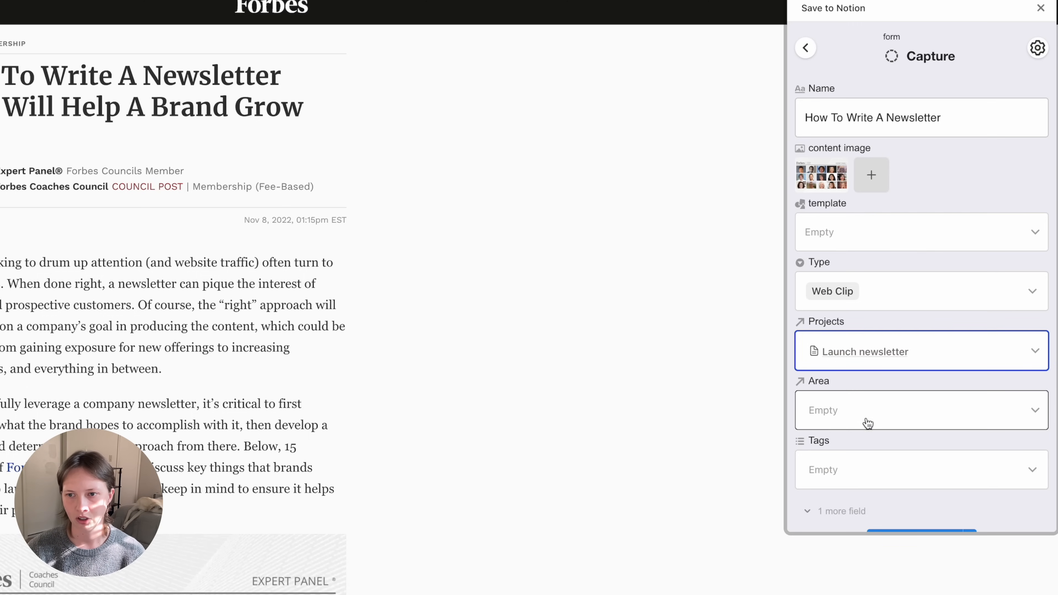
# - Tag the clip Newsletter and Marketing, then save the page to Notion
pyautogui.click(907, 467)
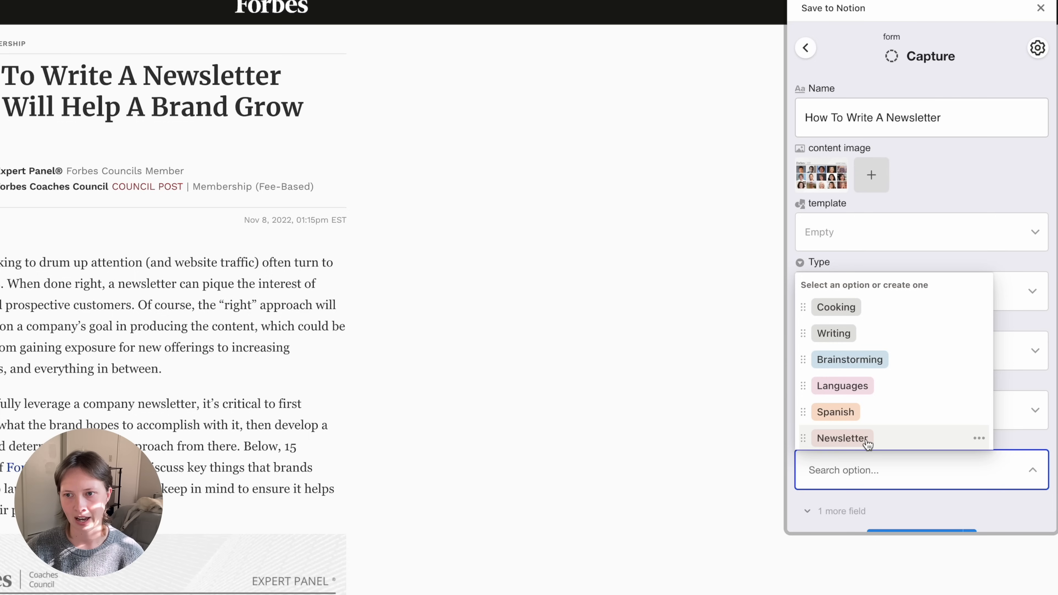
pyautogui.click(867, 438)
pyautogui.scroll(-1, 856, 400)
pyautogui.scroll(-1, 856, 398)
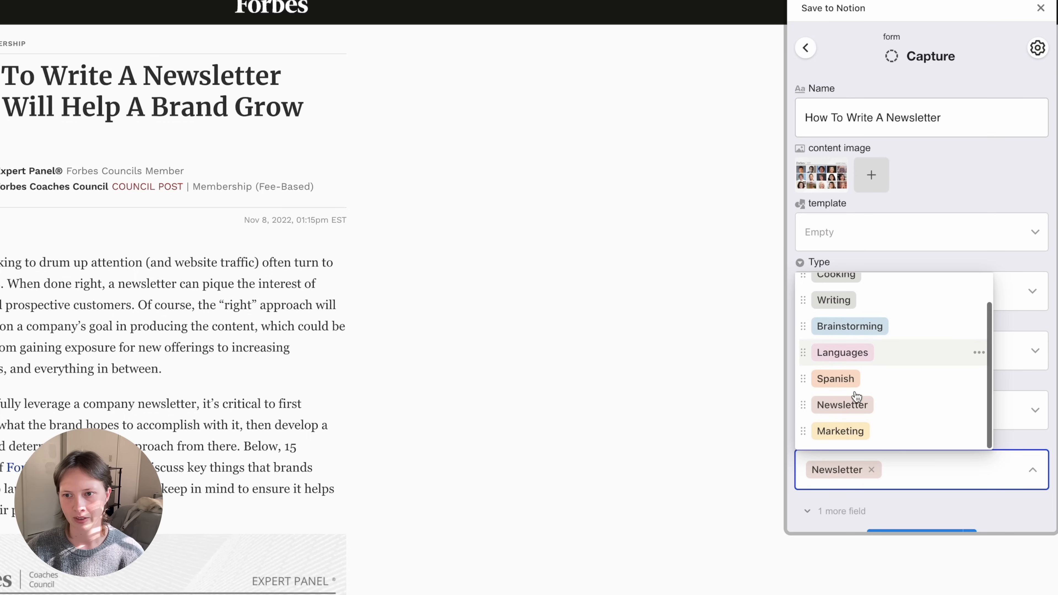
pyautogui.click(838, 432)
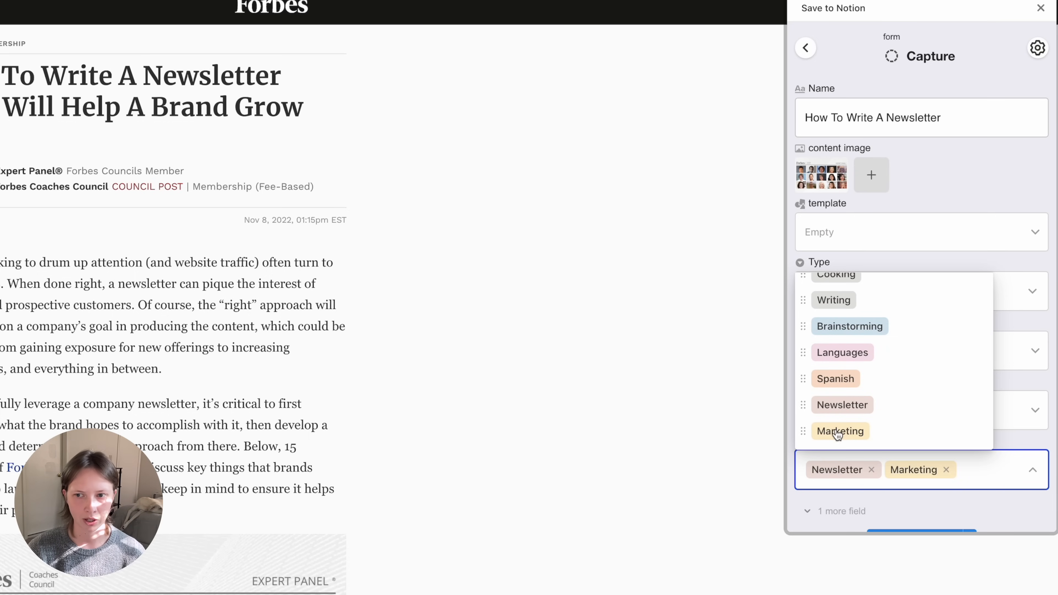
pyautogui.click(1016, 438)
pyautogui.scroll(-1, 1016, 438)
pyautogui.click(930, 506)
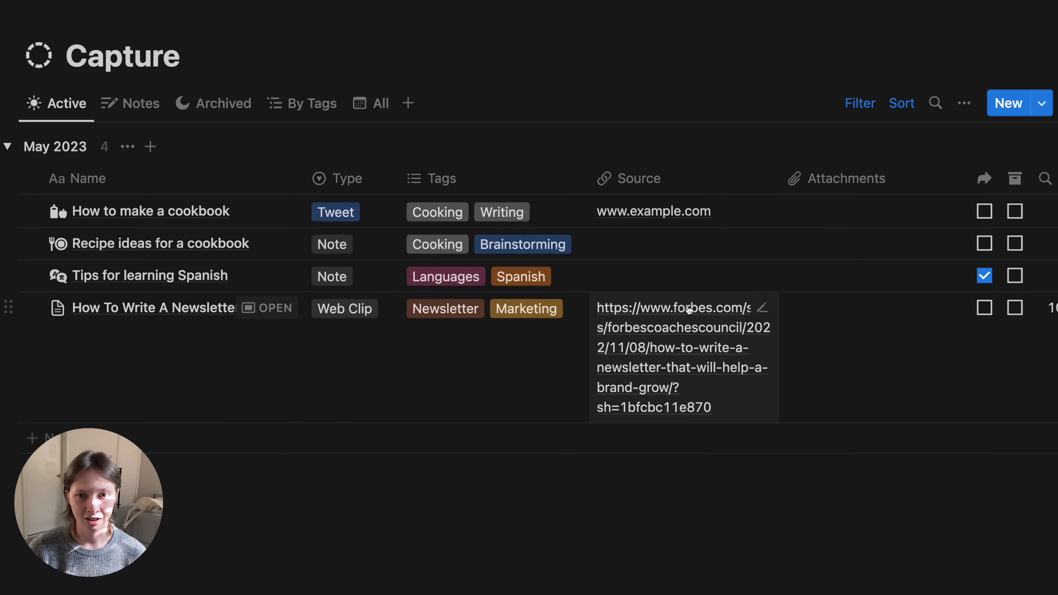
# - Turn off text wrapping in the Source column
pyautogui.click(649, 179)
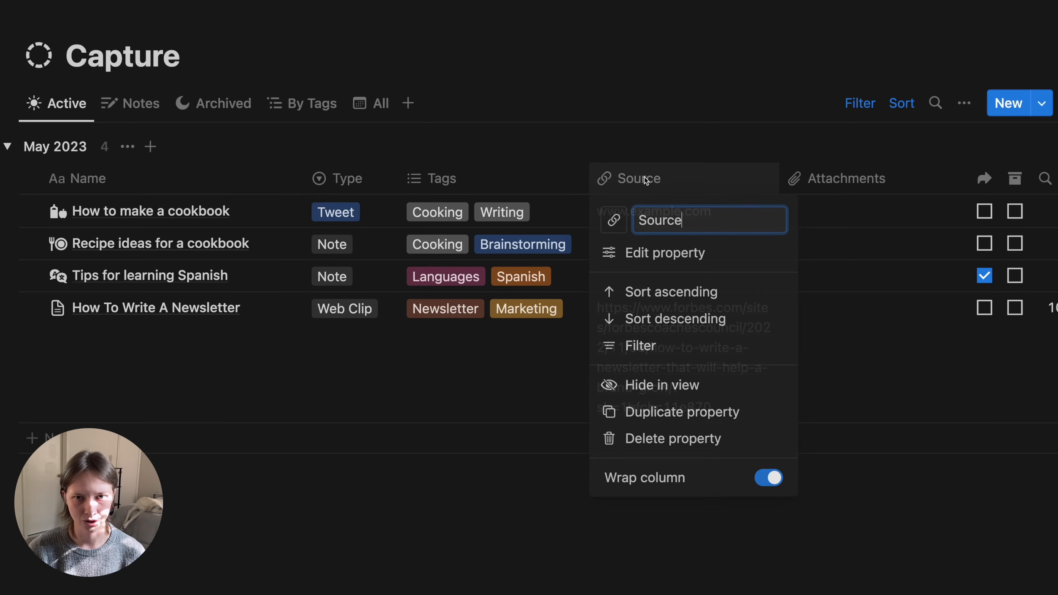
pyautogui.click(768, 475)
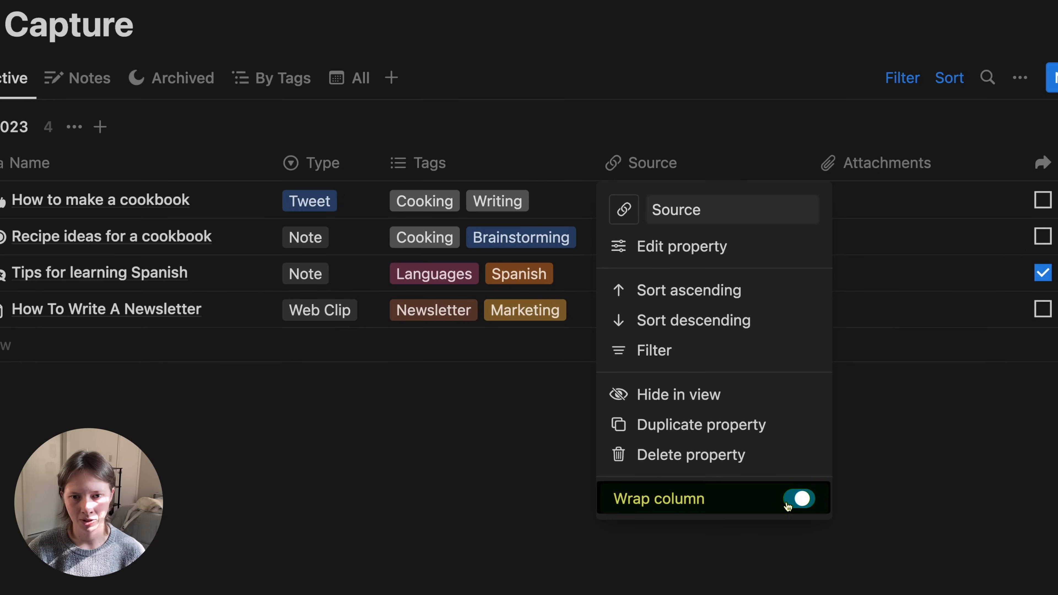
pyautogui.press('Escape')
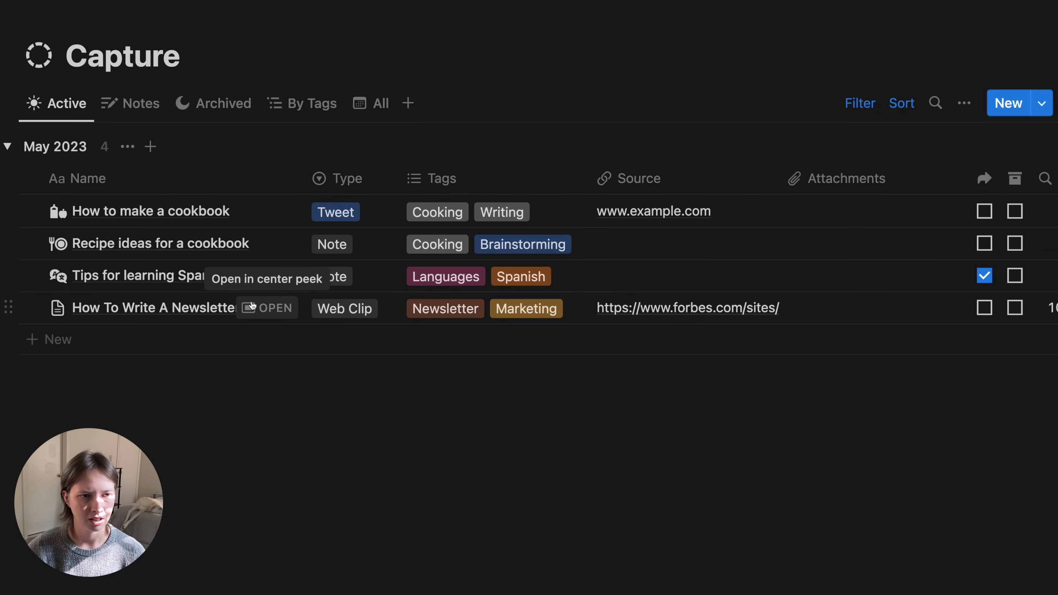
# - Open the How To Write A Newsletter clip as a full page
pyautogui.click(220, 305)
pyautogui.click(102, 50)
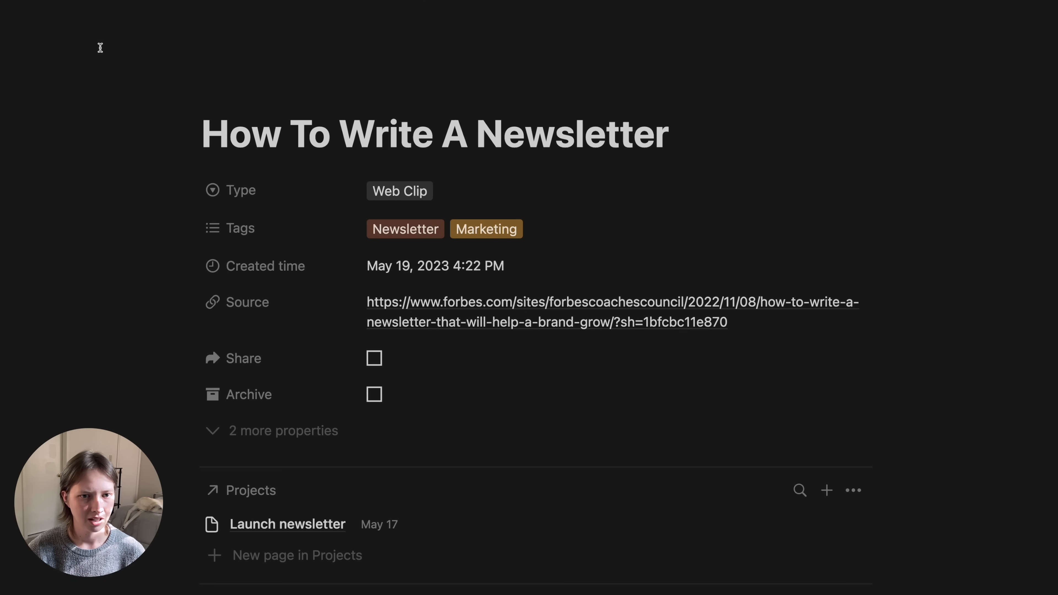
pyautogui.scroll(-15, 169, 298)
pyautogui.scroll(-20, 168, 298)
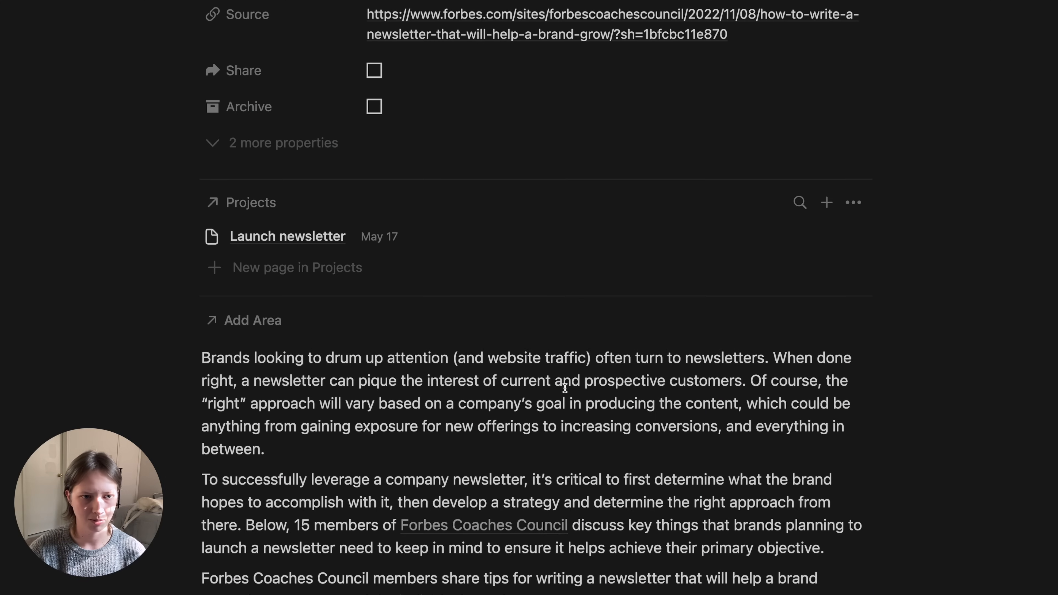
pyautogui.scroll(-20, 566, 389)
pyautogui.scroll(20, 566, 388)
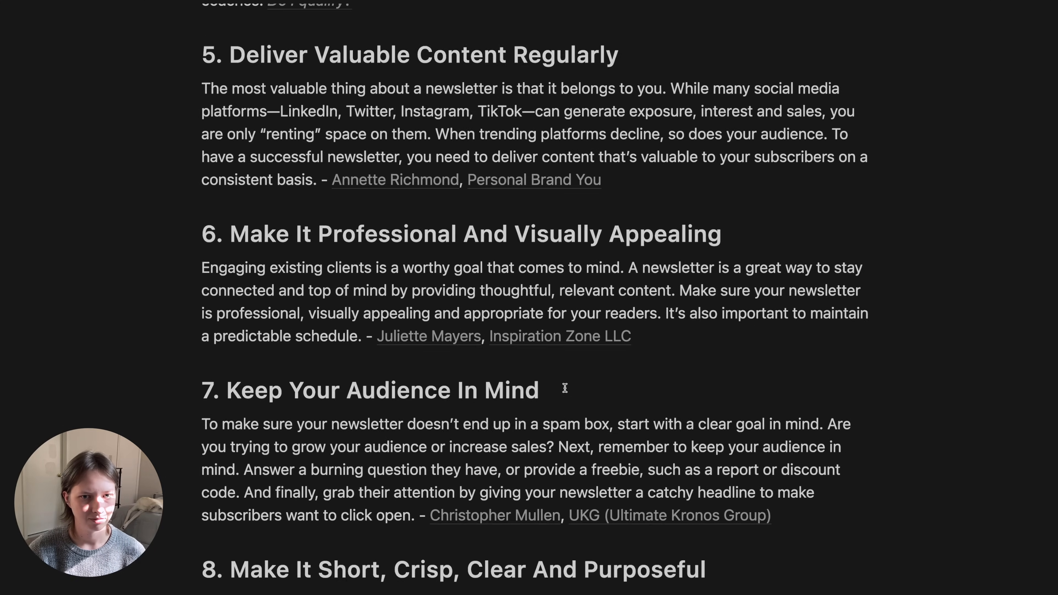
pyautogui.scroll(5, 565, 392)
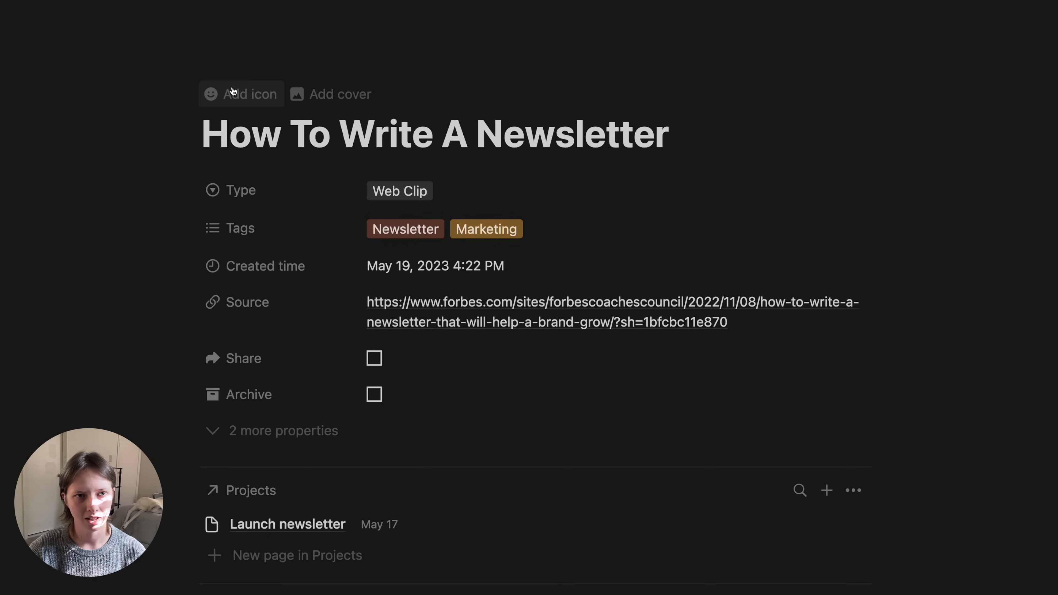
# - Give the page the newspaper icon from the icon library
pyautogui.click(236, 89)
pyautogui.click(241, 129)
pyautogui.click(144, 195)
pyautogui.write('news')
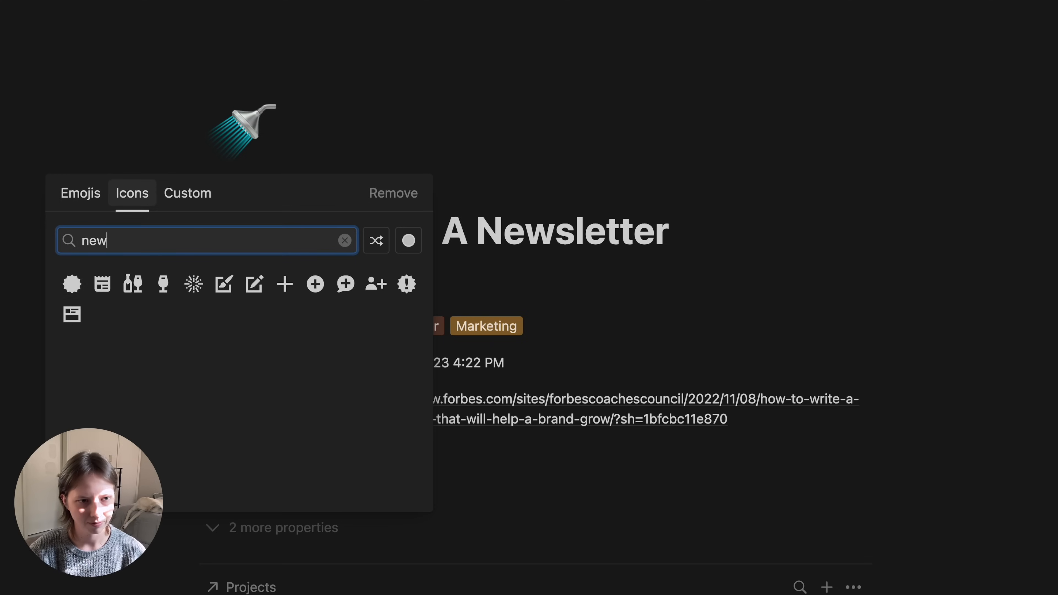
pyautogui.click(72, 312)
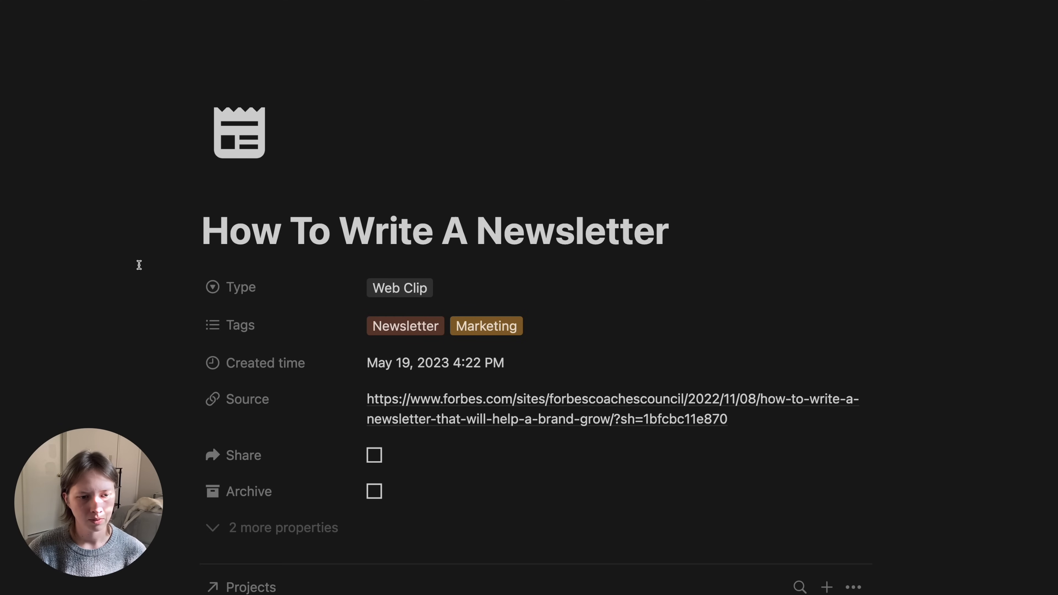
# - Box-select every block of the clipped article
pyautogui.scroll(-15, 139, 265)
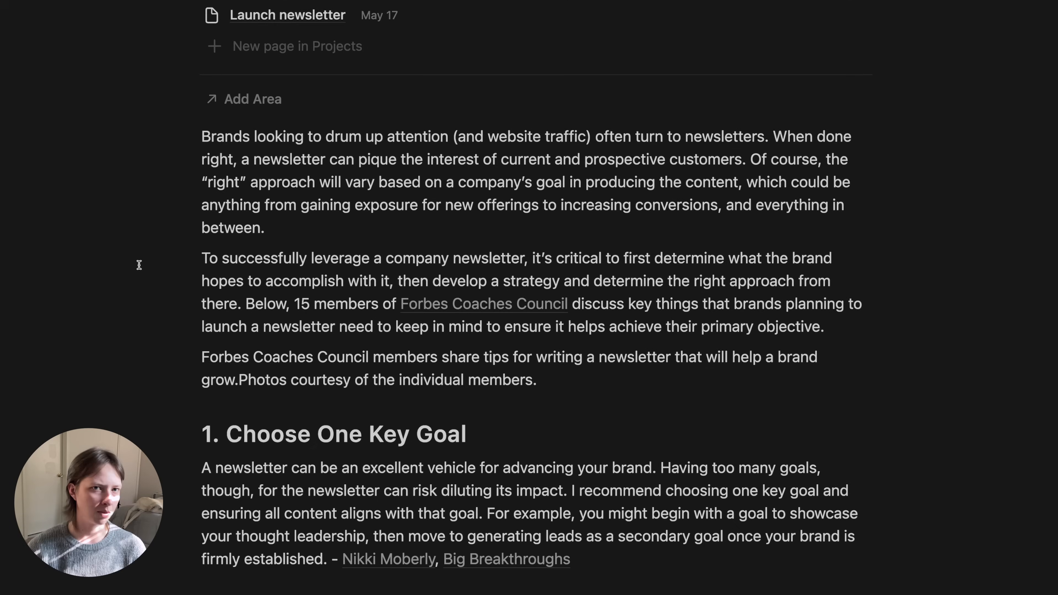
pyautogui.scroll(-3, 139, 265)
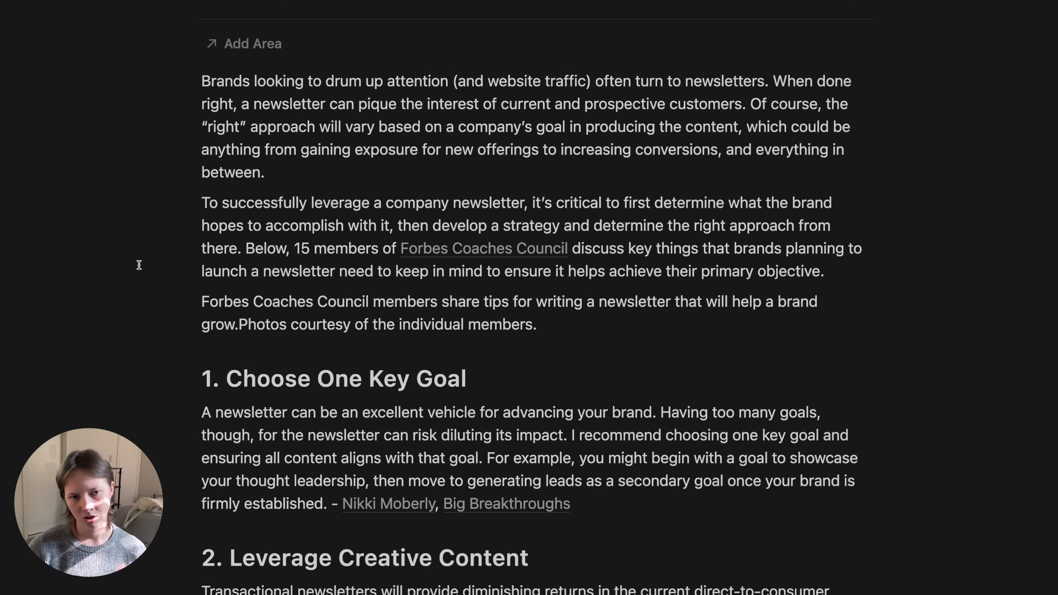
pyautogui.scroll(-20, 139, 265)
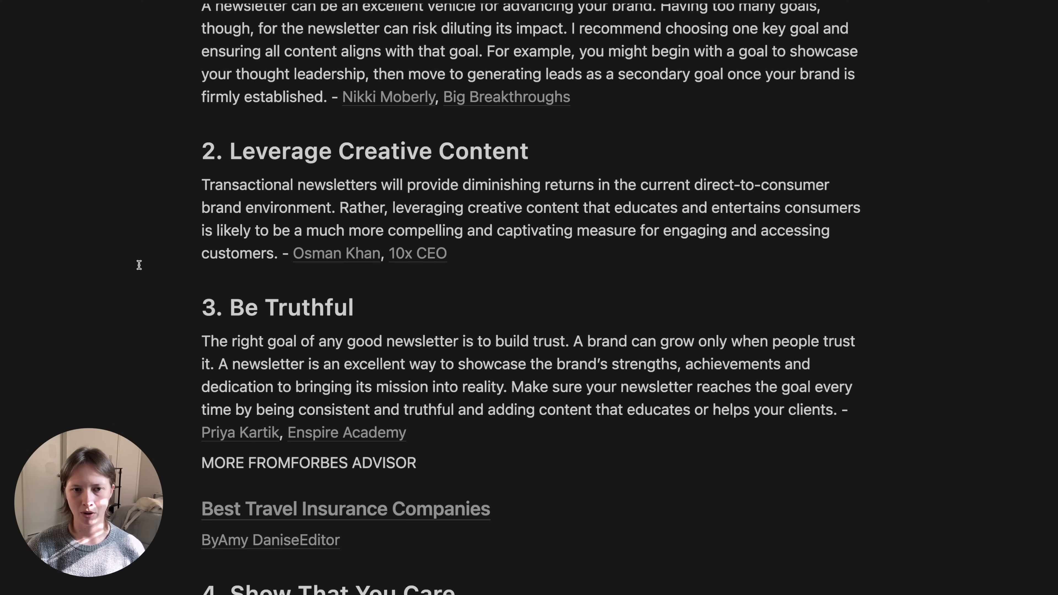
pyautogui.scroll(-20, 139, 265)
pyautogui.scroll(20, 139, 265)
pyautogui.scroll(-20, 139, 265)
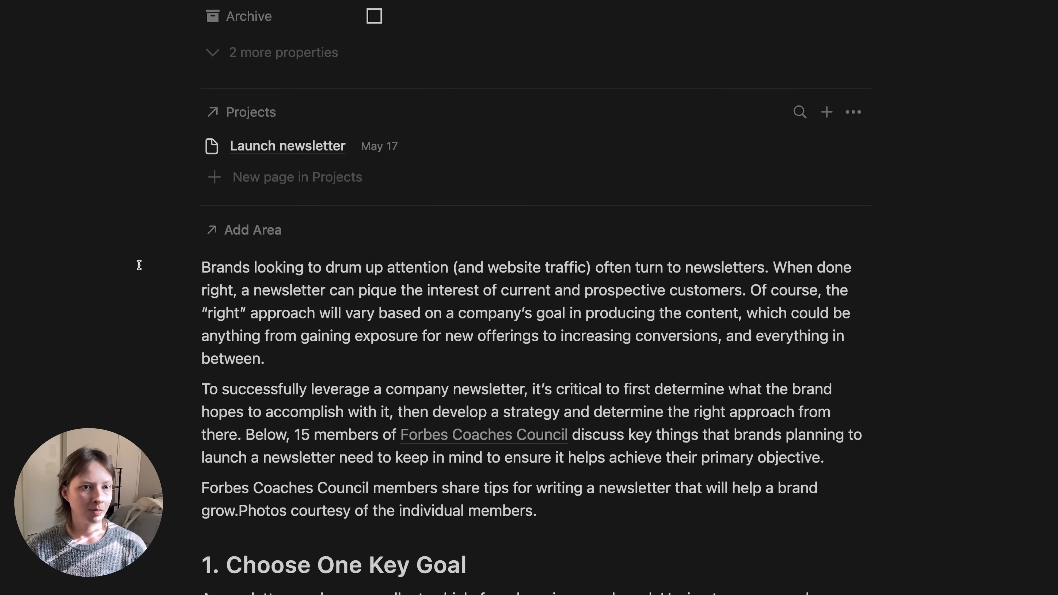
pyautogui.moveTo(153, 279); pyautogui.dragTo(827, 433)
pyautogui.scroll(20, 836, 422)
pyautogui.scroll(15, 827, 418)
pyautogui.scroll(-18, 827, 418)
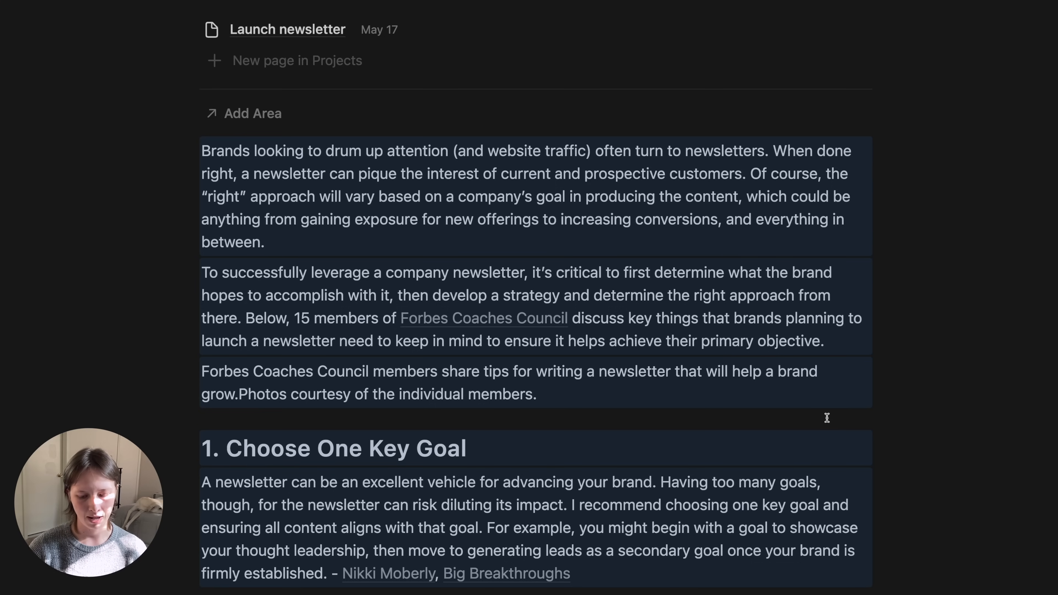
# - Have Notion AI summarize the selected article as a paragraph plus highlighted bullet points, replacing the selection
pyautogui.press('super+j')
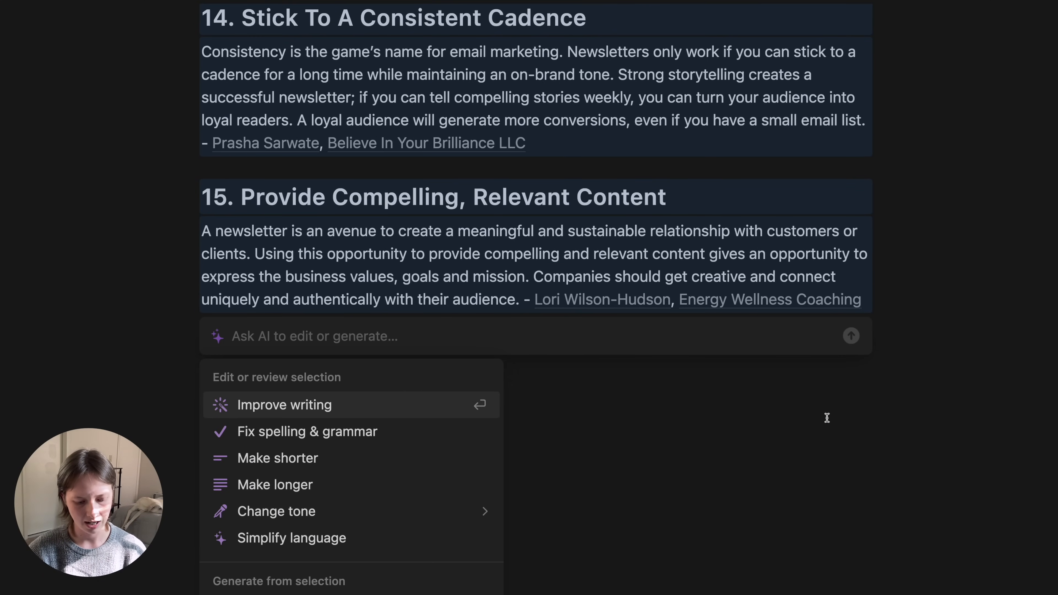
pyautogui.write('Generate a ')
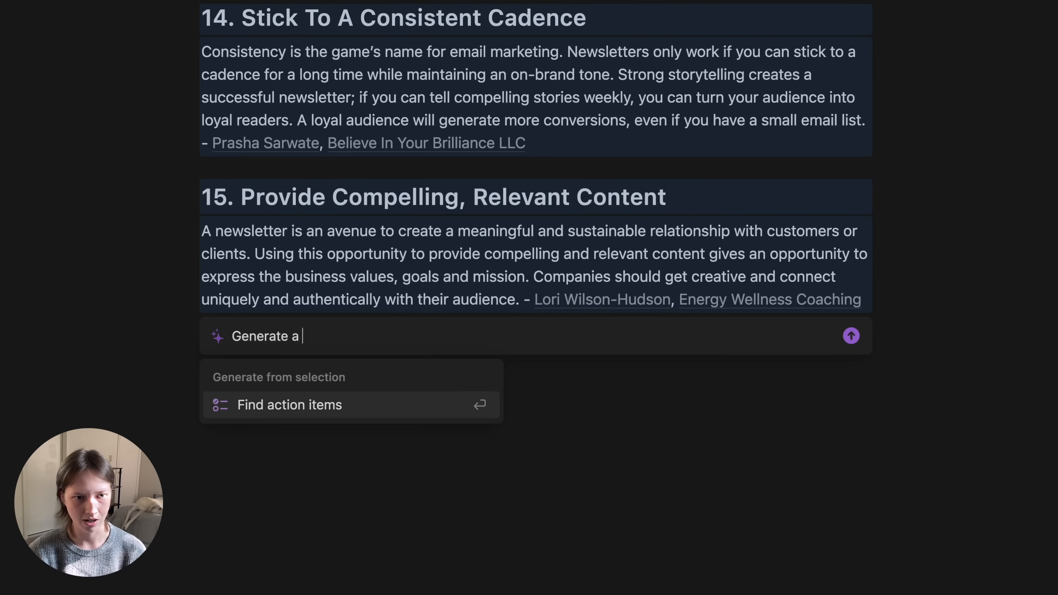
pyautogui.write('summar')
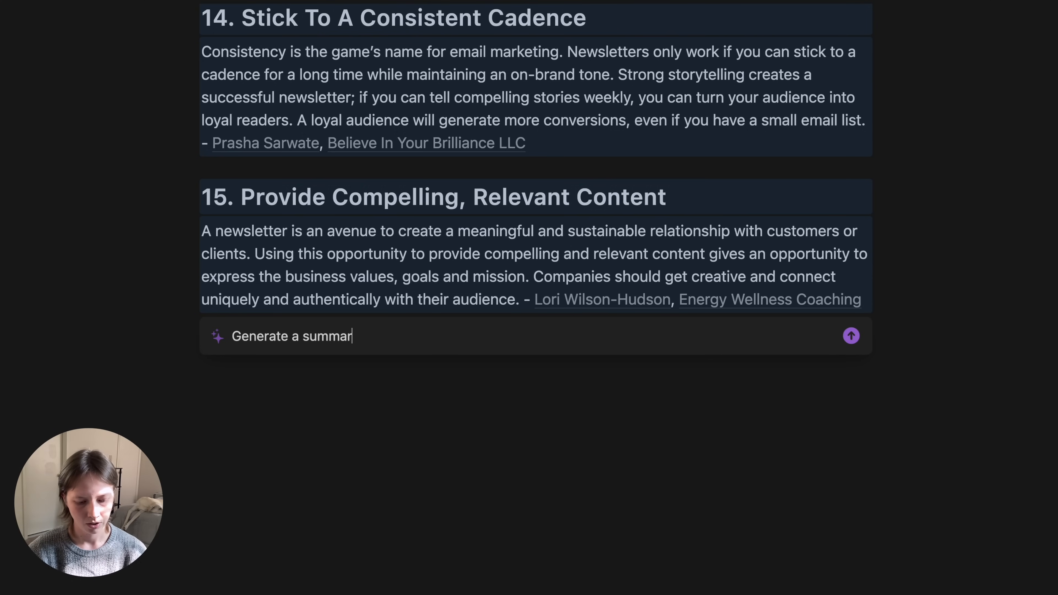
pyautogui.write('y with a pa')
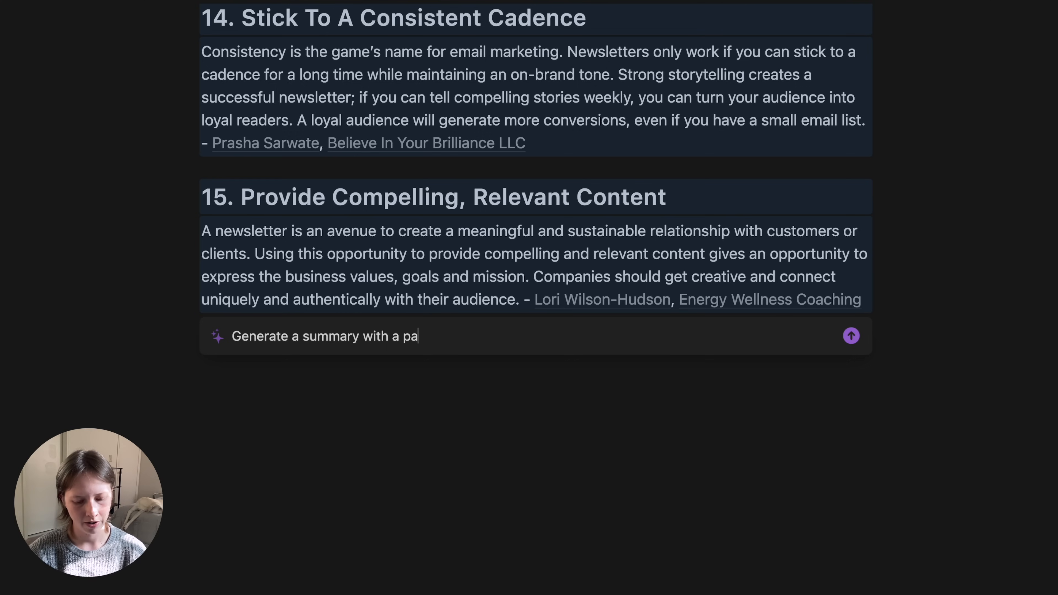
pyautogui.write('ragraph an')
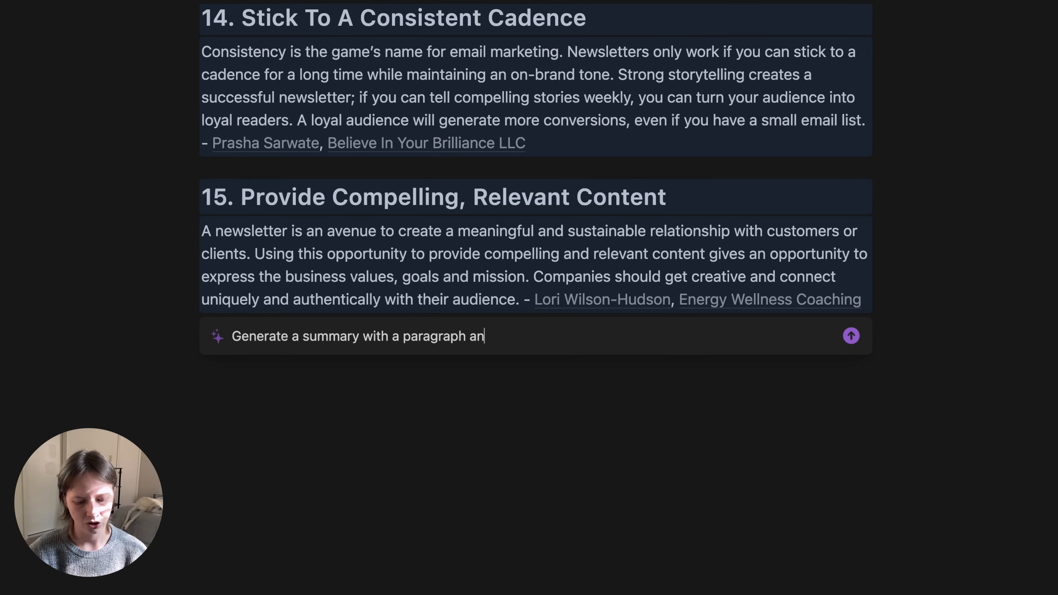
pyautogui.write('d useful bu')
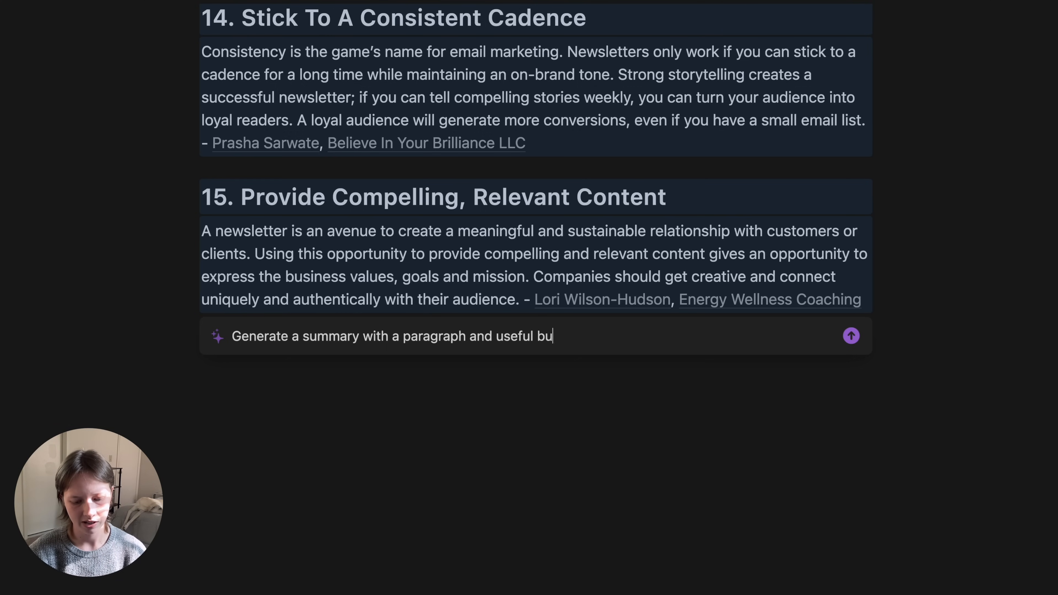
pyautogui.write('llet points. Remember t')
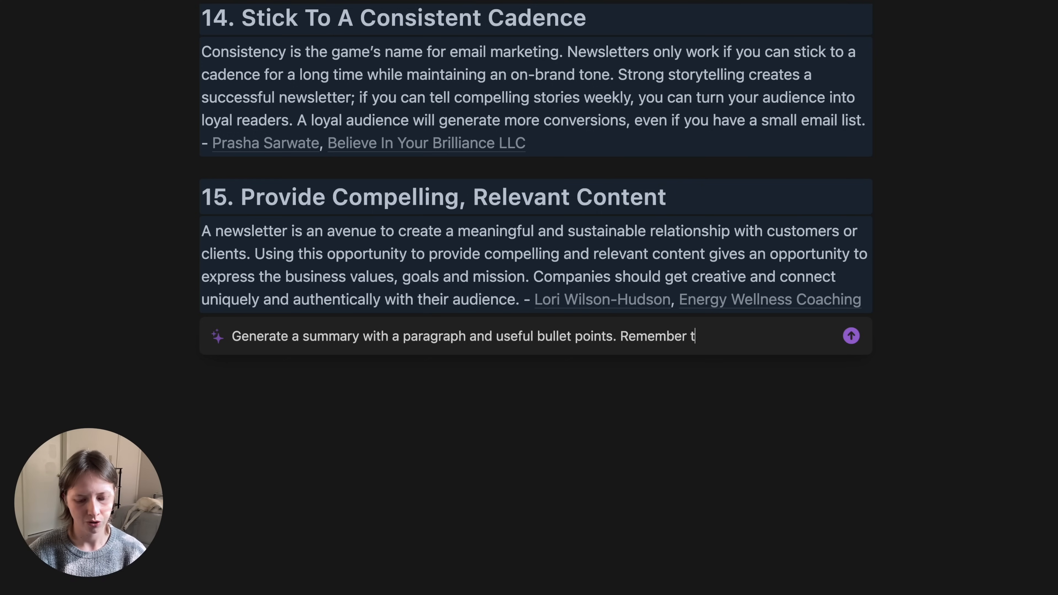
pyautogui.write('o highlight ke')
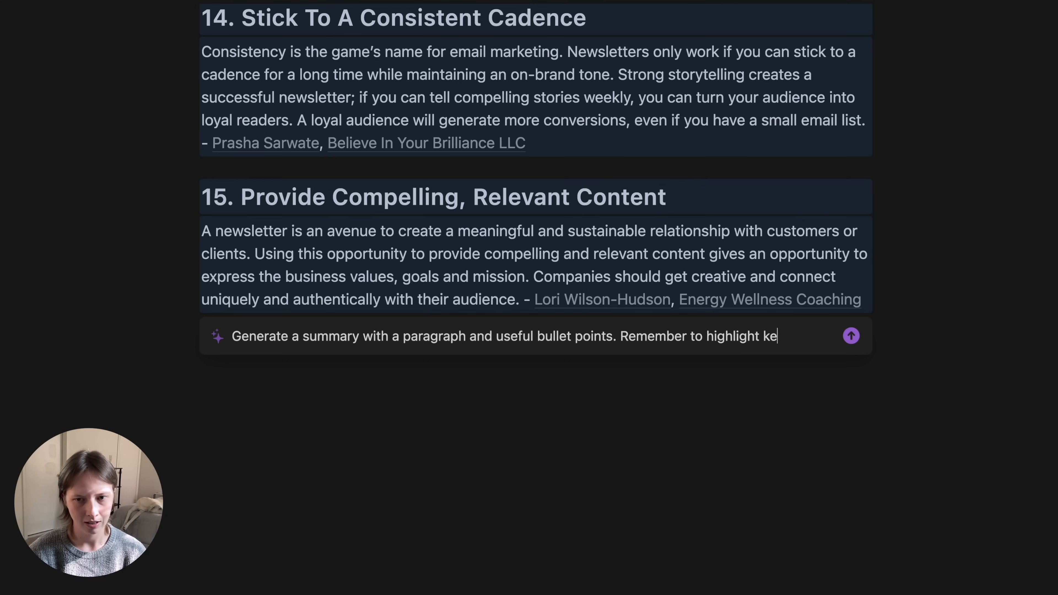
pyautogui.write('ywords')
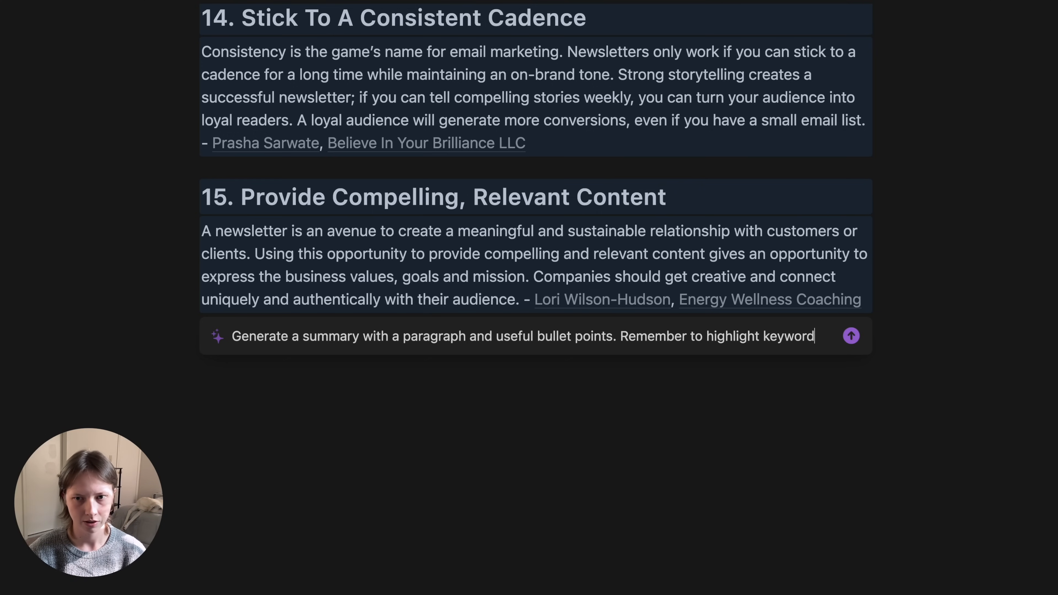
pyautogui.write(' as bold text')
pyautogui.press('Return')
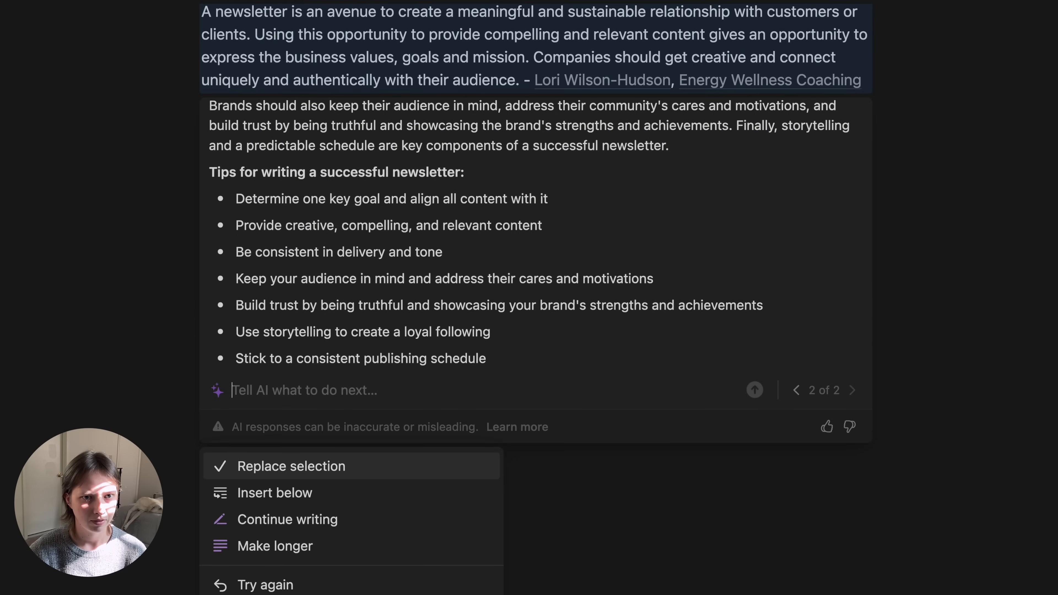
pyautogui.click(284, 476)
pyautogui.scroll(5, 281, 538)
pyautogui.click(292, 346)
pyautogui.scroll(-5, 291, 346)
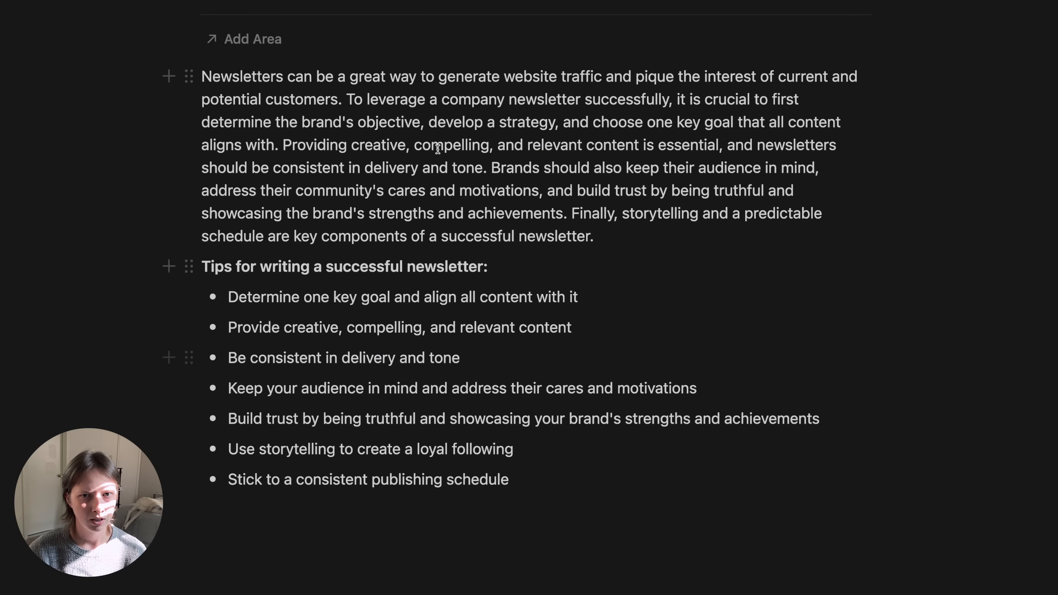
pyautogui.moveTo(90, 137); pyautogui.dragTo(454, 143)
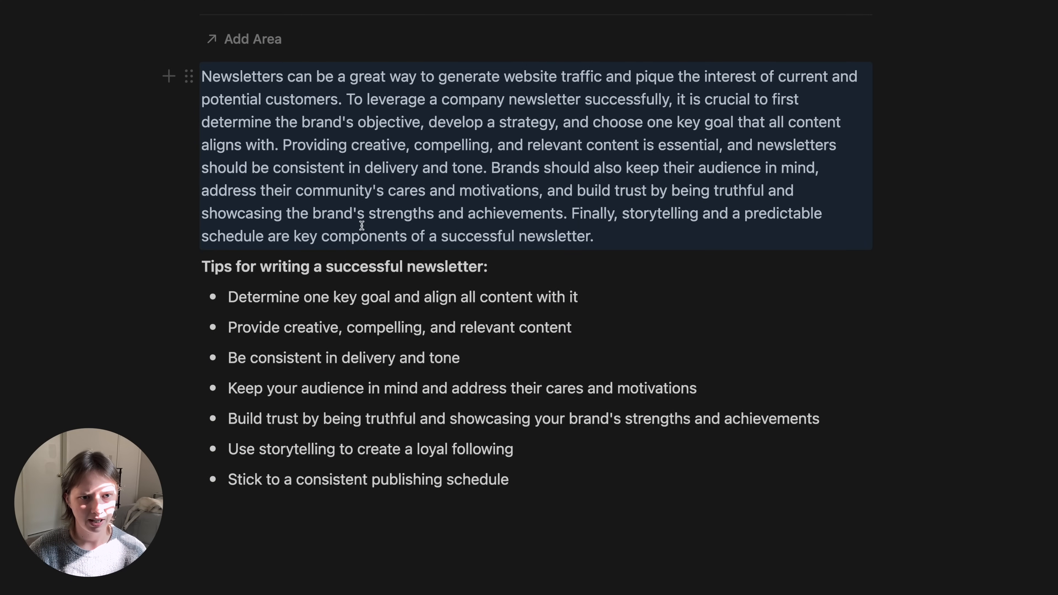
pyautogui.scroll(3, 391, 219)
pyautogui.scroll(-1, 391, 219)
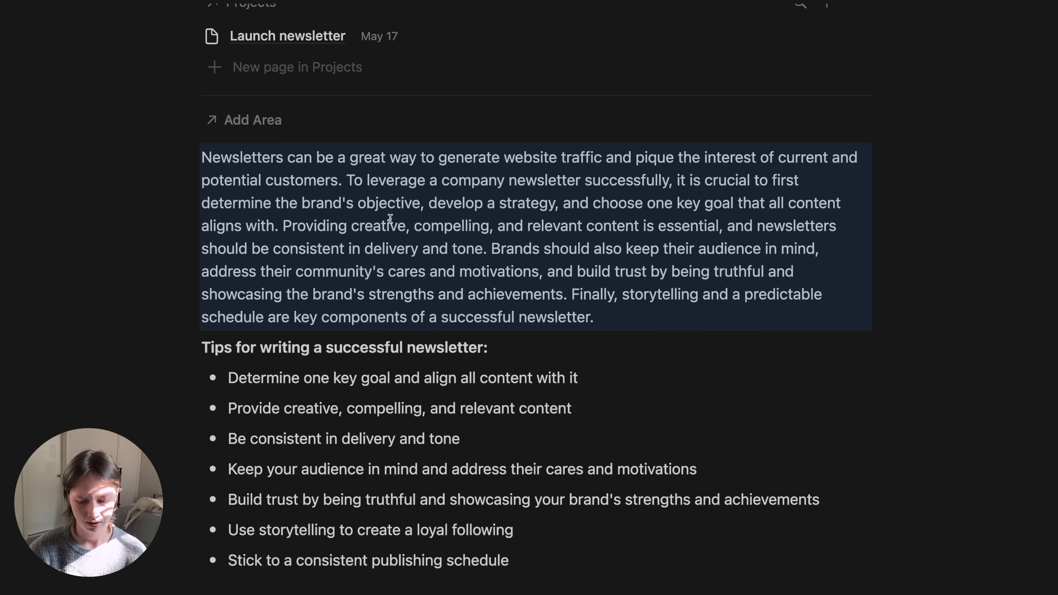
pyautogui.press('super+j')
pyautogui.write('sum')
pyautogui.press('Return')
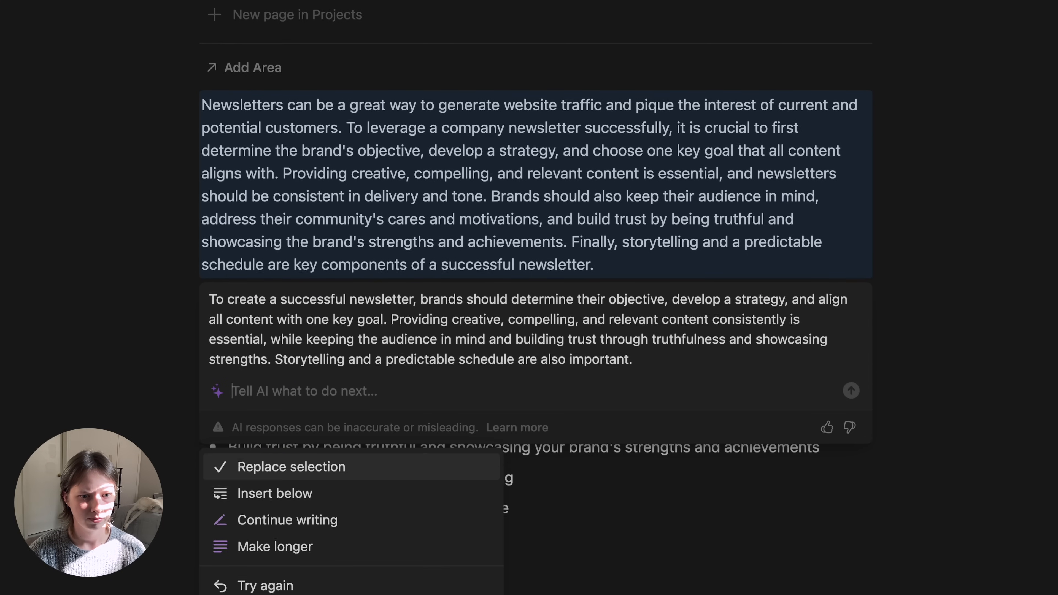
pyautogui.click(360, 462)
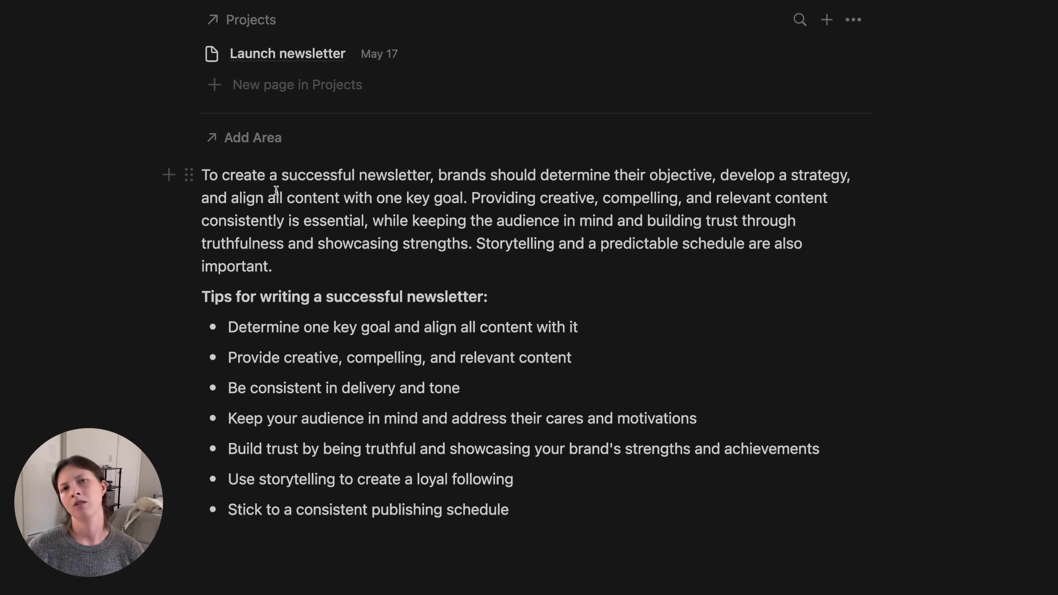
# - Have AI 'Bold keywords' in the seven tip bullets, replace them, then switch to light mode
pyautogui.moveTo(177, 206); pyautogui.dragTo(335, 214)
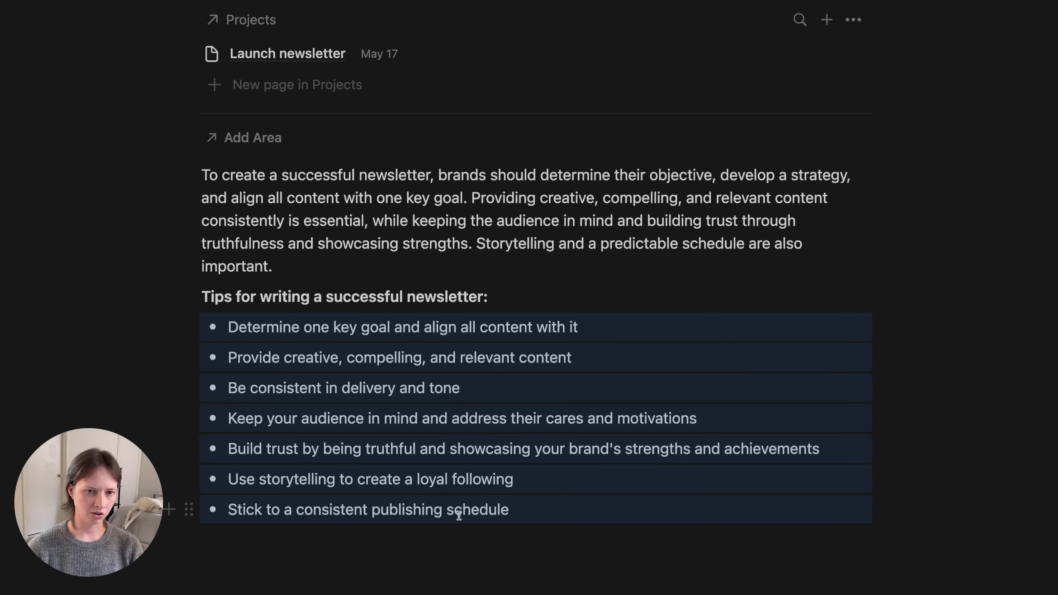
pyautogui.hotkey('ctrl', 'j')
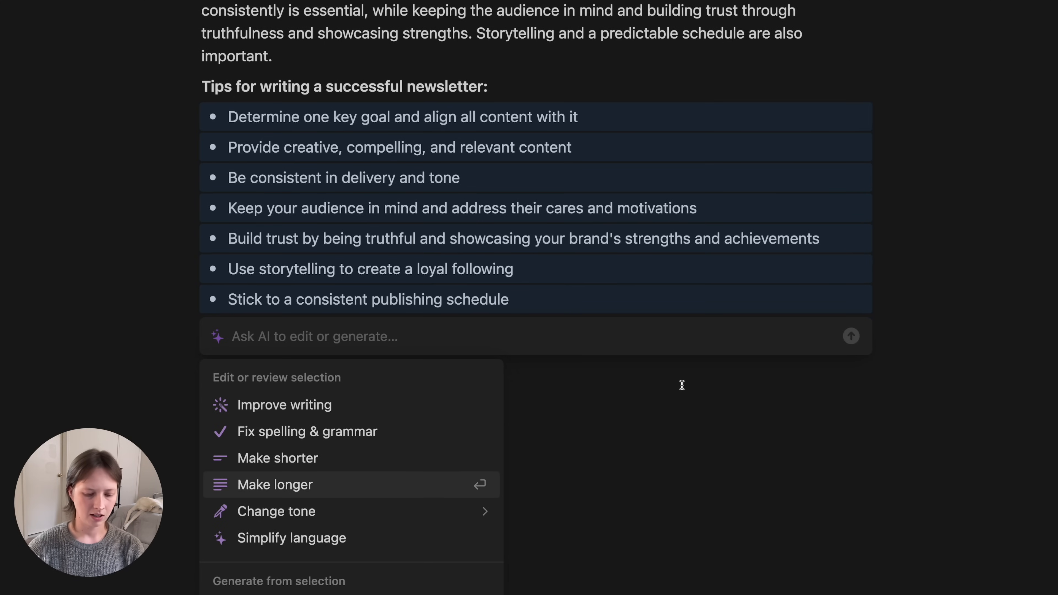
pyautogui.write('Bold ')
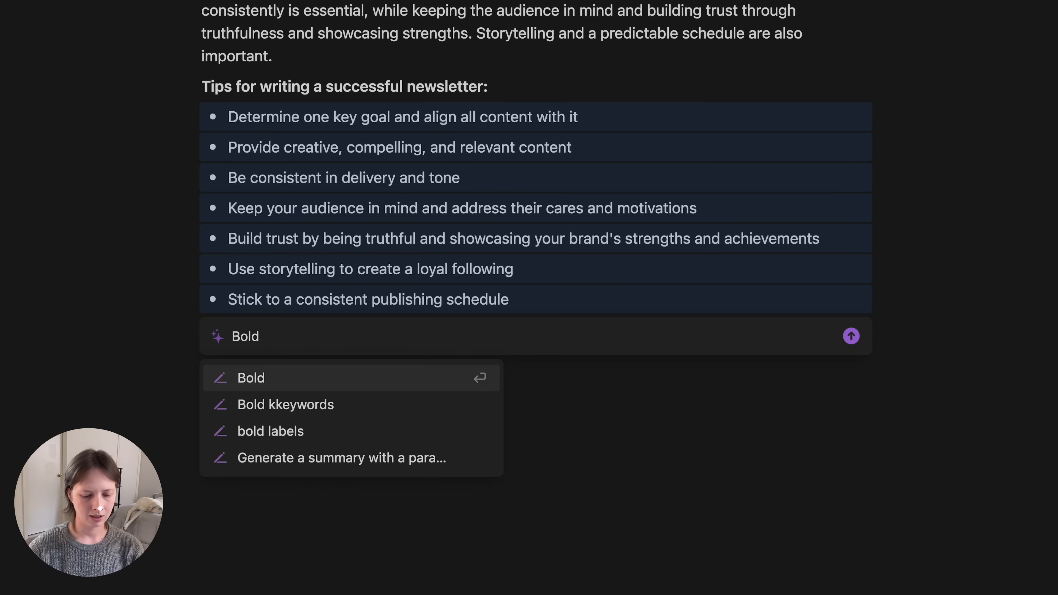
pyautogui.write('keywords')
pyautogui.press('Return')
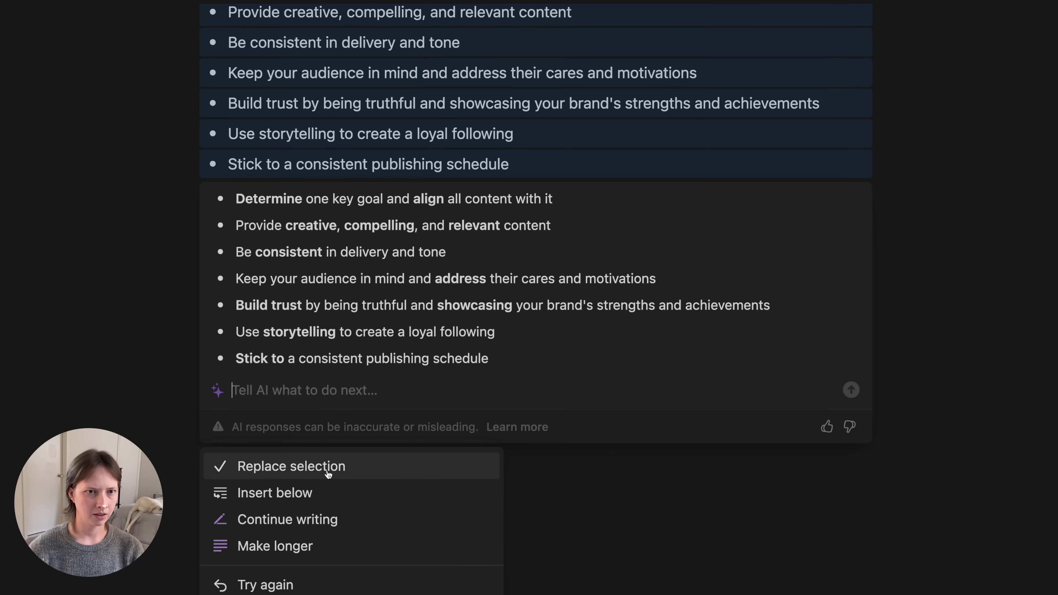
pyautogui.click(329, 467)
pyautogui.scroll(3, 328, 451)
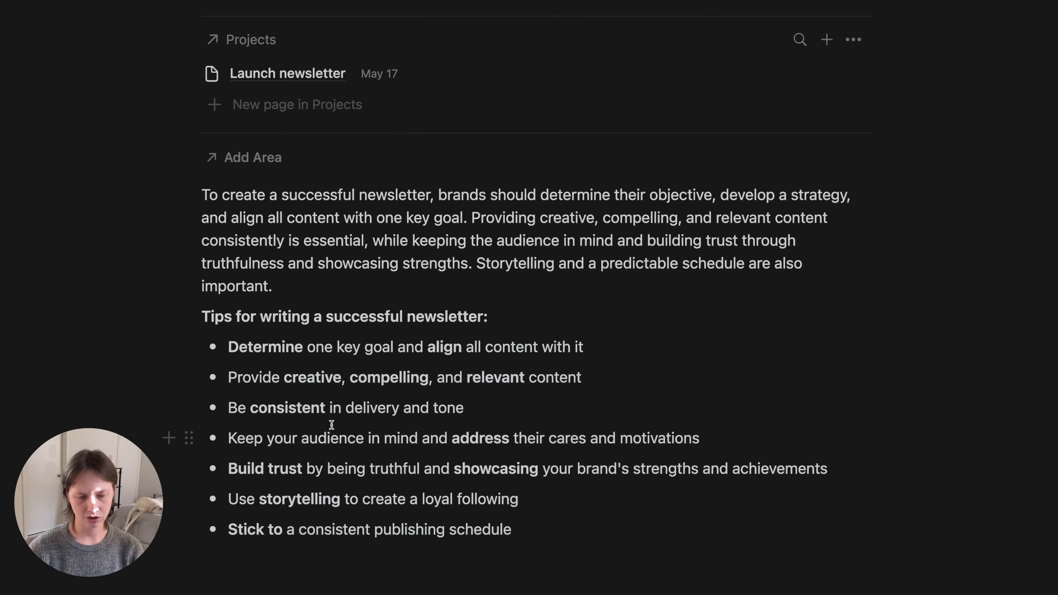
pyautogui.press('super+shift+l')
pyautogui.scroll(-2, 332, 425)
# - Inspect the bolded tip text, return the page to dark mode, and select the summary paragraph
pyautogui.click(229, 293)
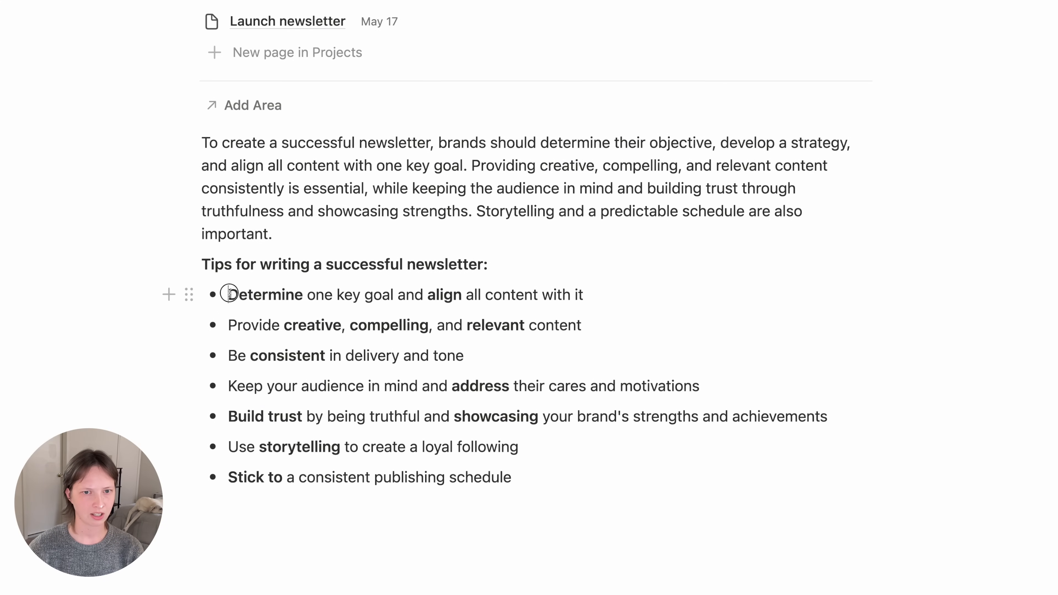
pyautogui.moveTo(229, 292); pyautogui.dragTo(583, 295)
pyautogui.moveTo(230, 416); pyautogui.dragTo(816, 439)
pyautogui.click(355, 433)
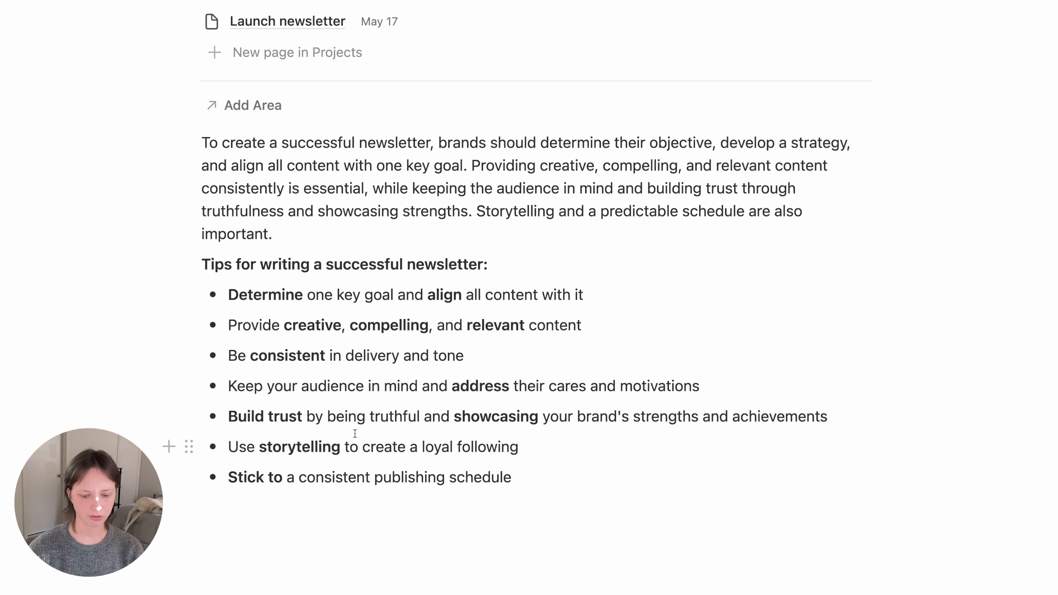
pyautogui.press('super+shift+l')
pyautogui.scroll(3, 354, 434)
pyautogui.moveTo(115, 271); pyautogui.dragTo(351, 281)
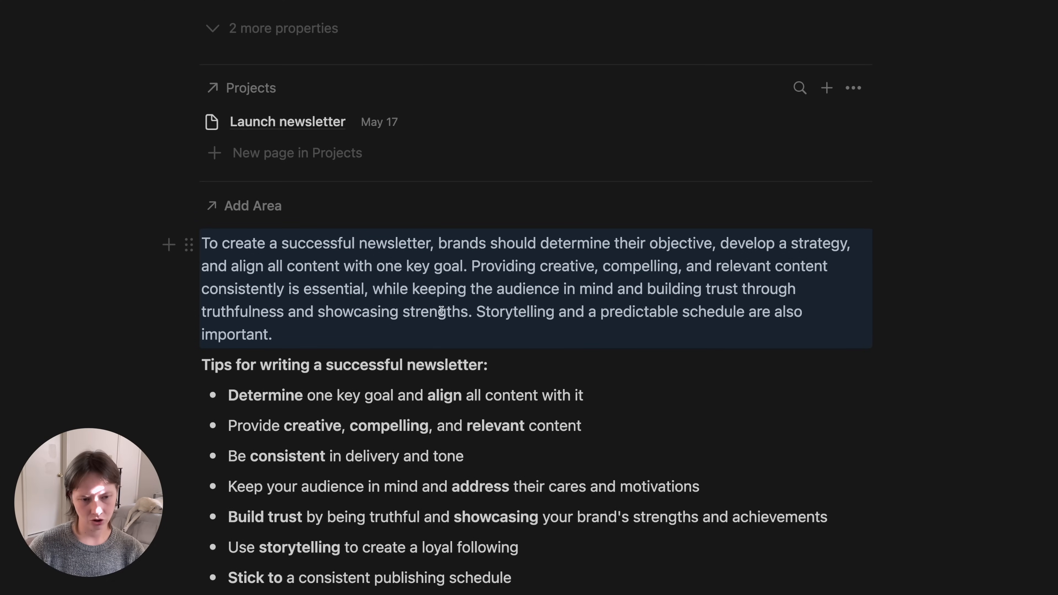
# - Turn the summary paragraph into a callout block
pyautogui.click(191, 244)
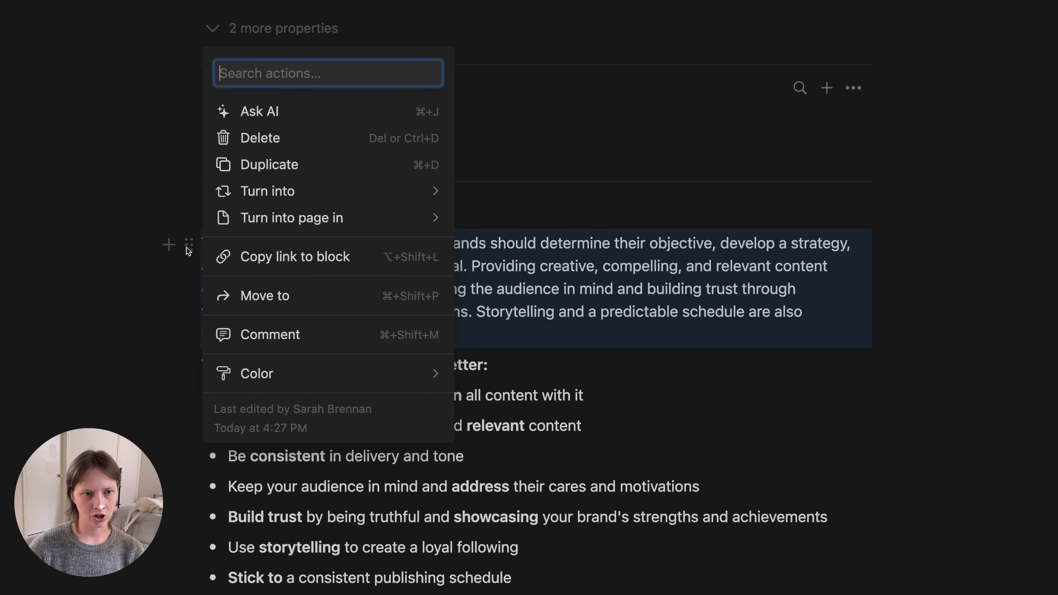
pyautogui.moveTo(268, 195)
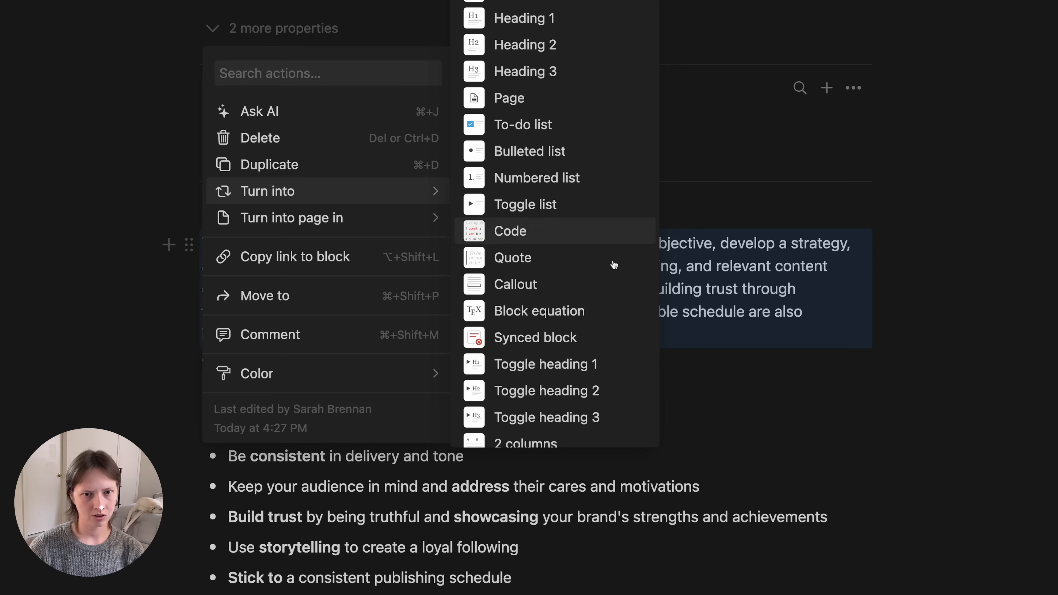
pyautogui.click(36, 352)
pyautogui.click(35, 352)
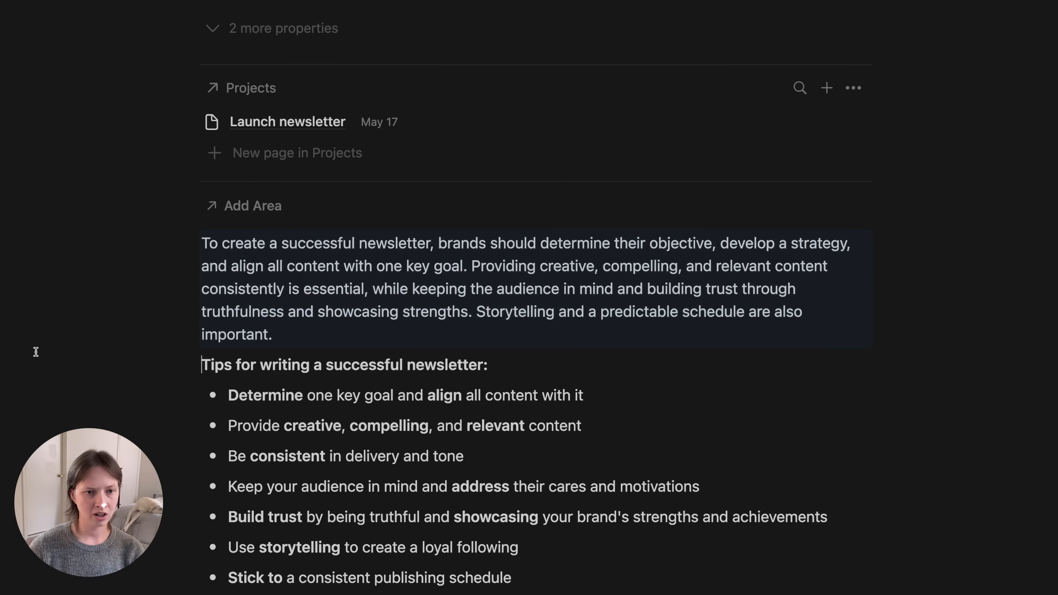
pyautogui.click(327, 334)
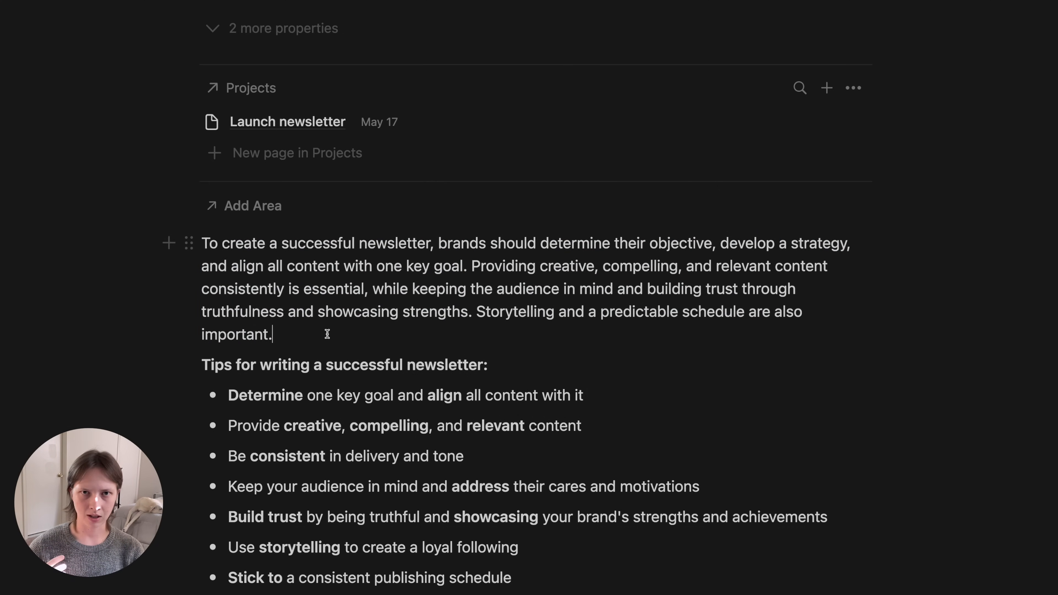
pyautogui.write('/')
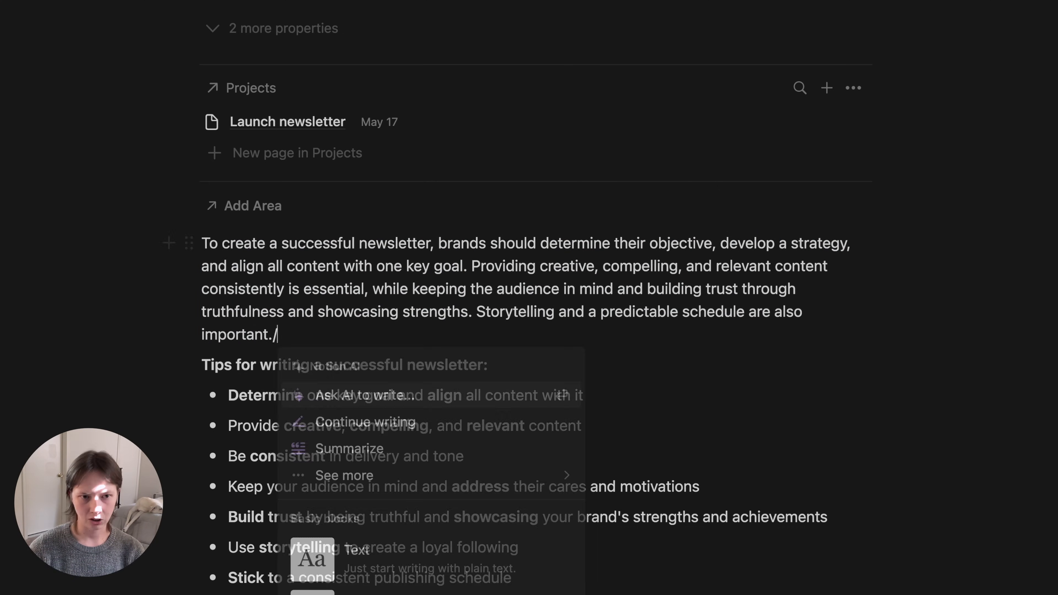
pyautogui.write('intocallout')
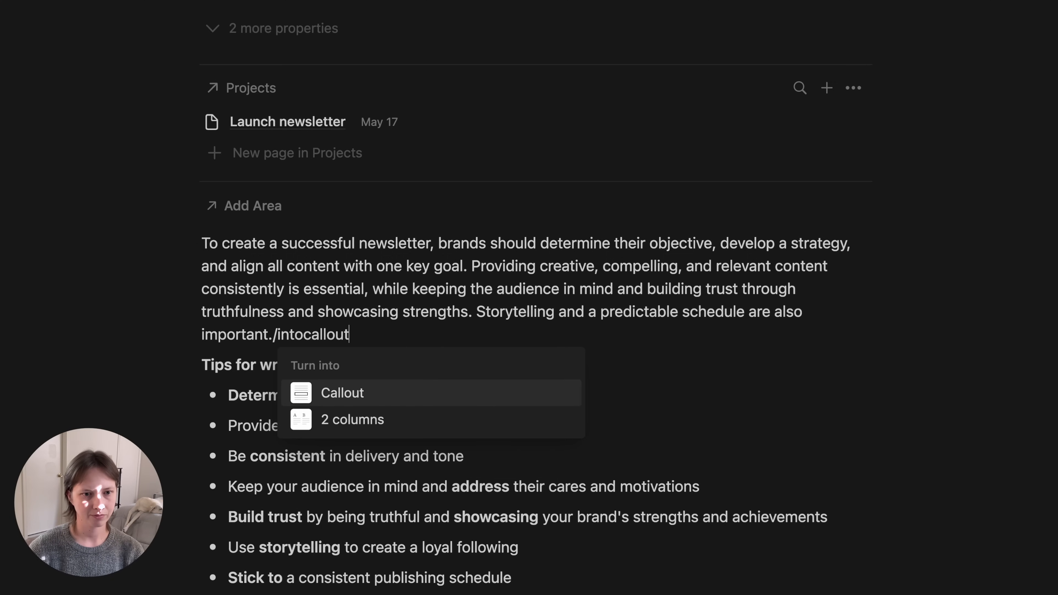
pyautogui.press('Return')
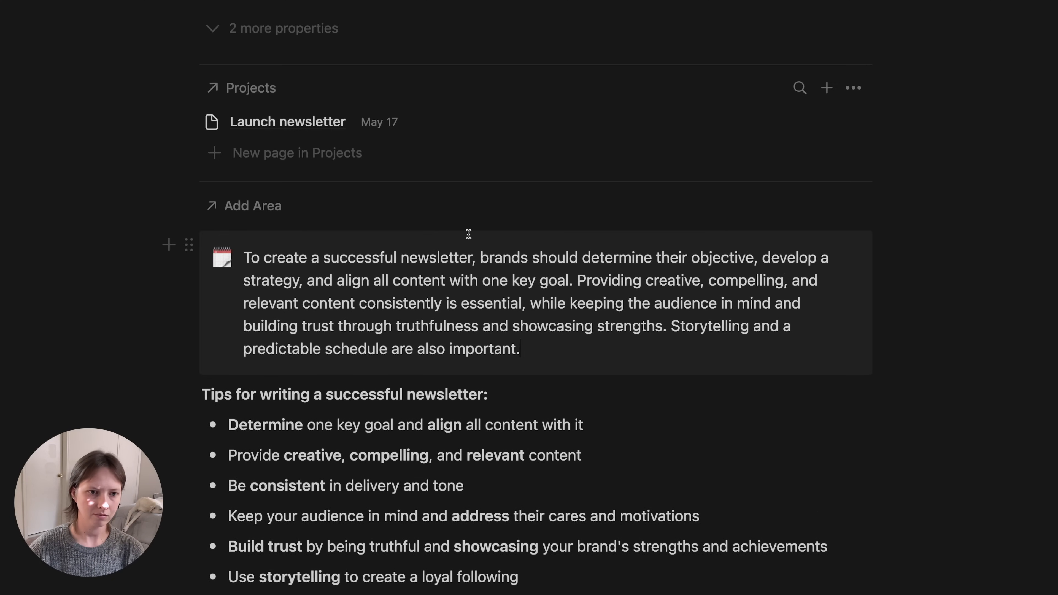
# - Set the callout's icon to the monochrome info icon
pyautogui.click(222, 259)
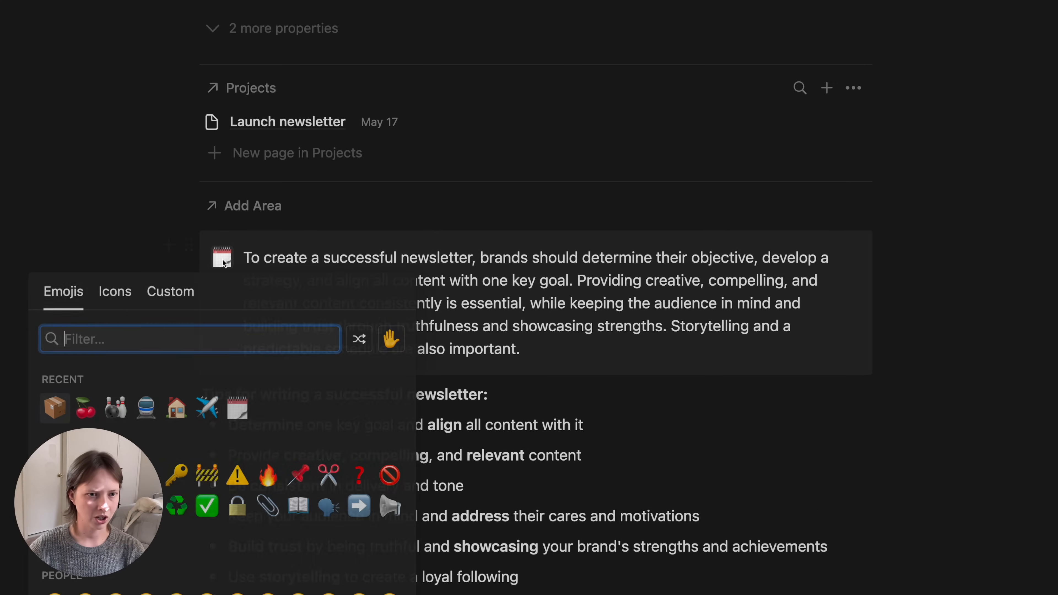
pyautogui.click(105, 297)
pyautogui.write('info')
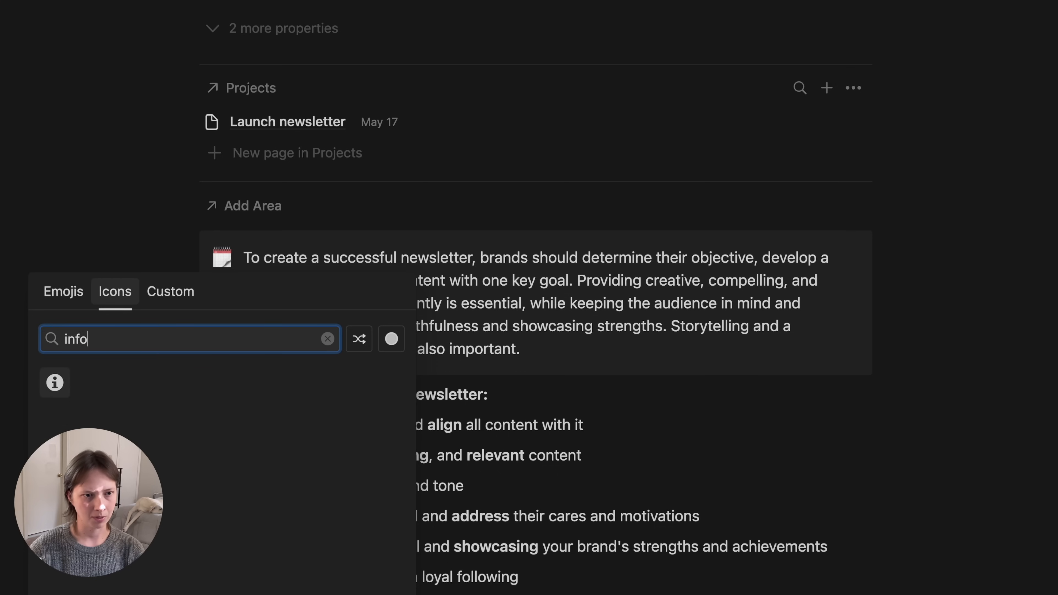
pyautogui.press('Return')
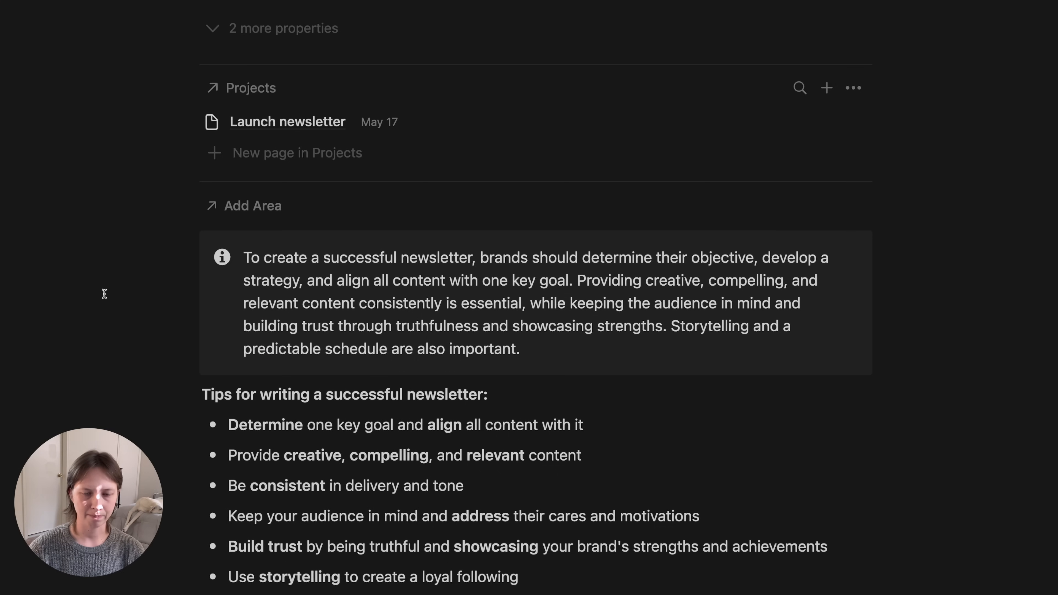
pyautogui.scroll(1, 104, 294)
pyautogui.scroll(-2, 104, 294)
pyautogui.scroll(1, 105, 295)
pyautogui.scroll(10, 104, 295)
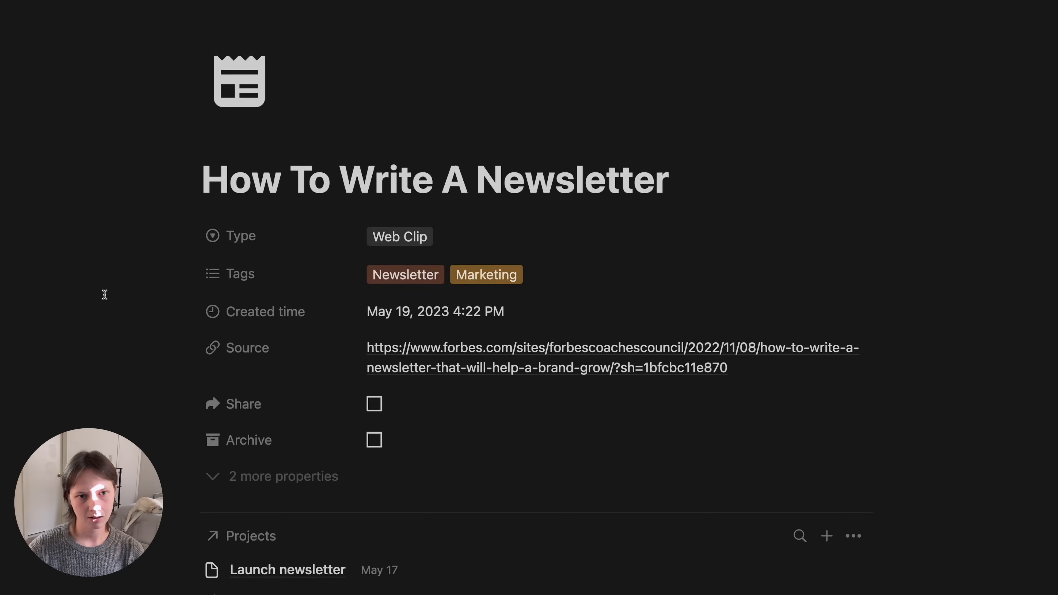
# - Back in the Capture database, tick Archive on the How To Write A Newsletter row
pyautogui.press('super+[')
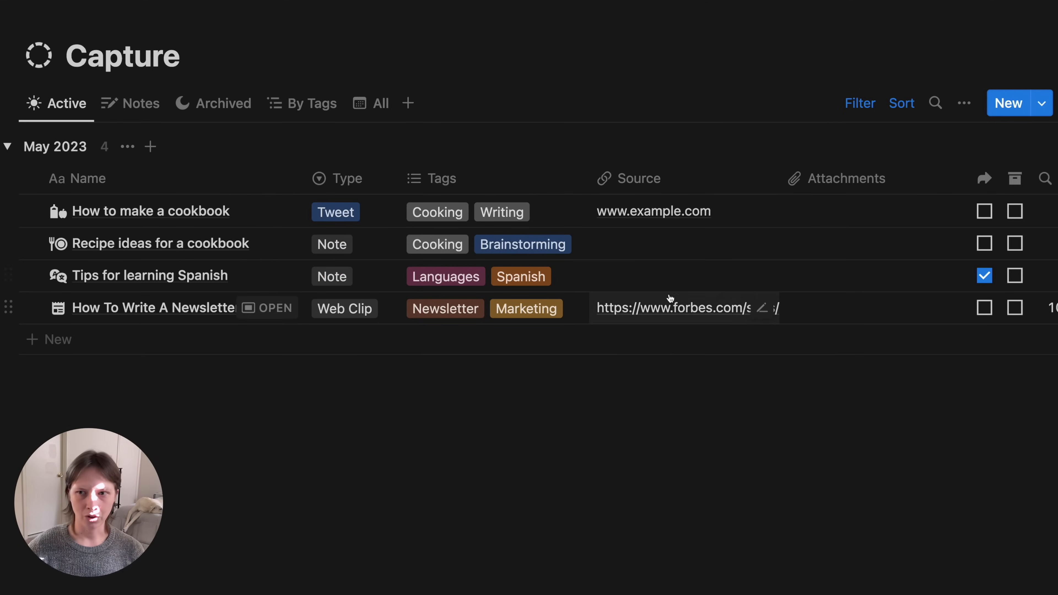
pyautogui.hscroll(5, 675, 298)
pyautogui.hscroll(-5, 760, 292)
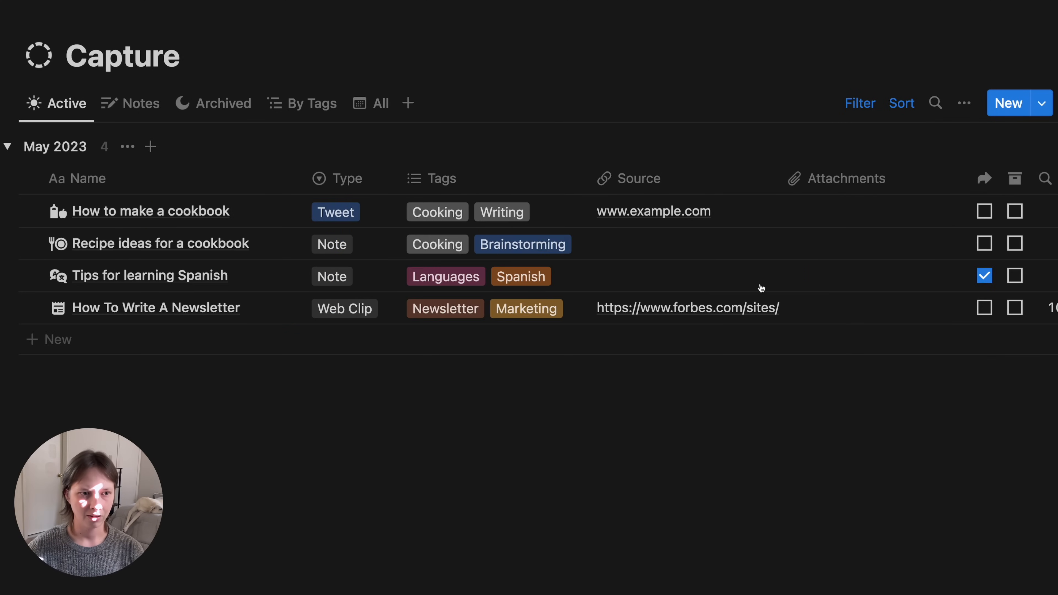
pyautogui.hscroll(5, 717, 307)
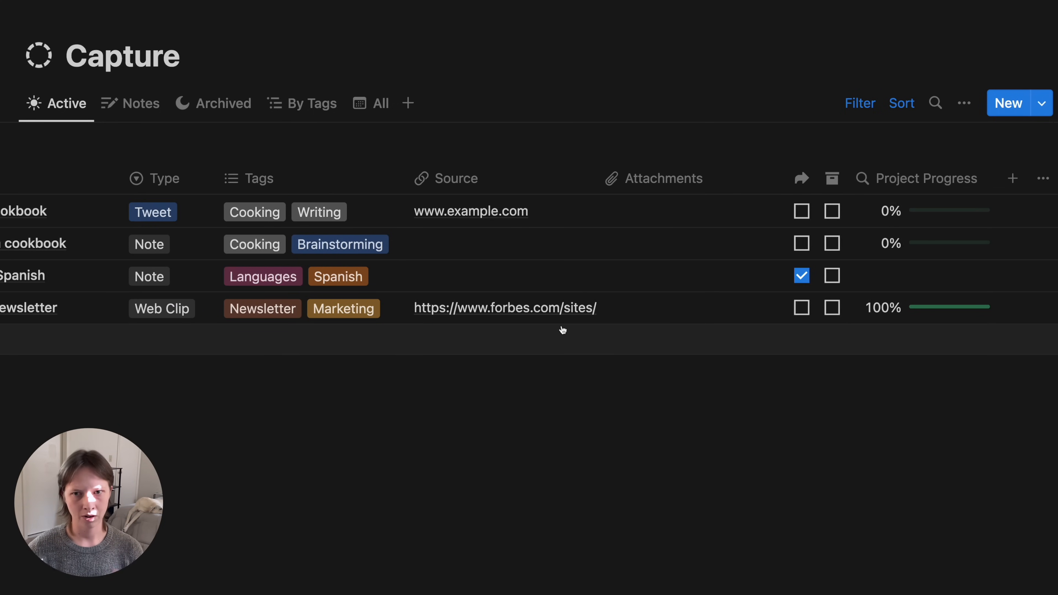
pyautogui.hscroll(-5, 563, 330)
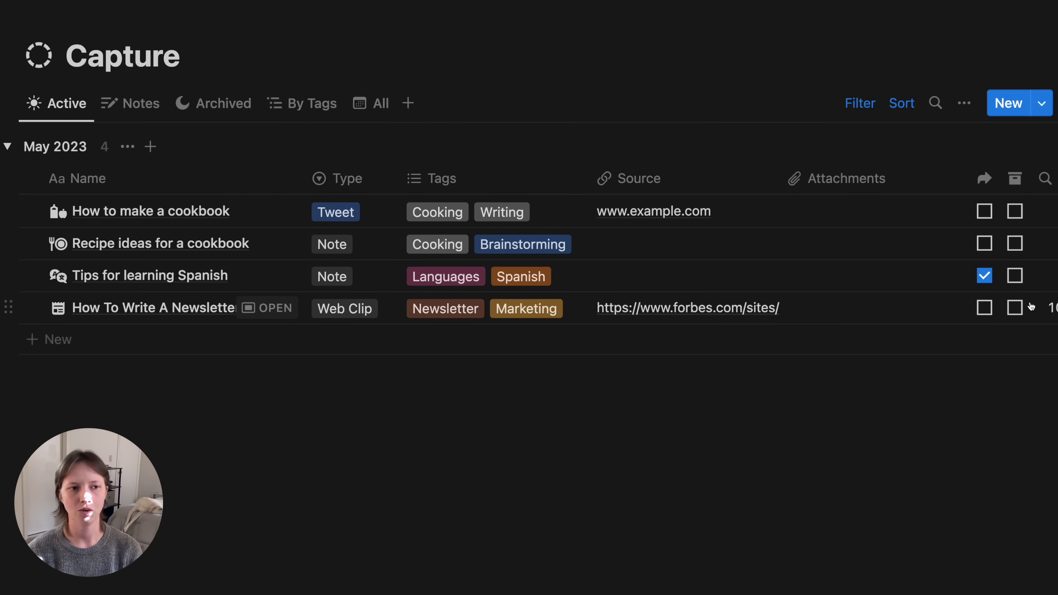
pyautogui.click(1016, 309)
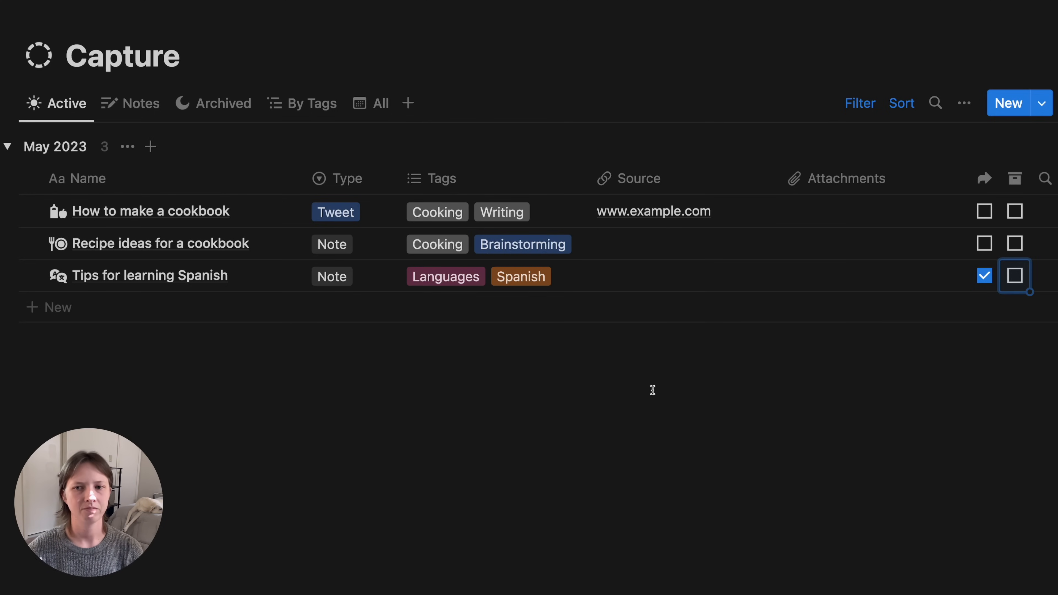
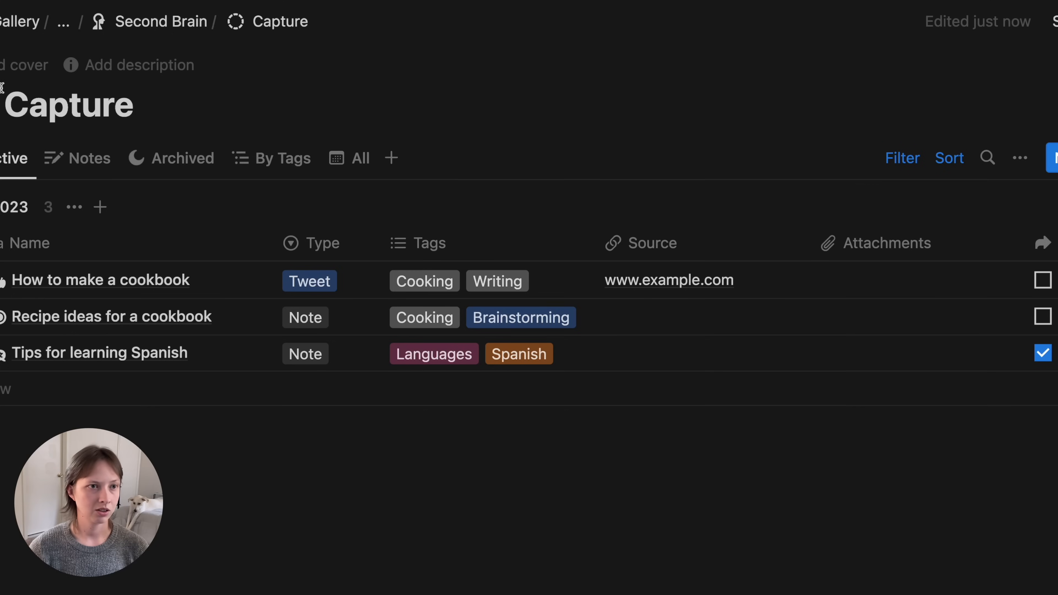
# - Switch from Notion to the pinned Twitter tab in the browser sidebar
pyautogui.moveTo(2, 137)
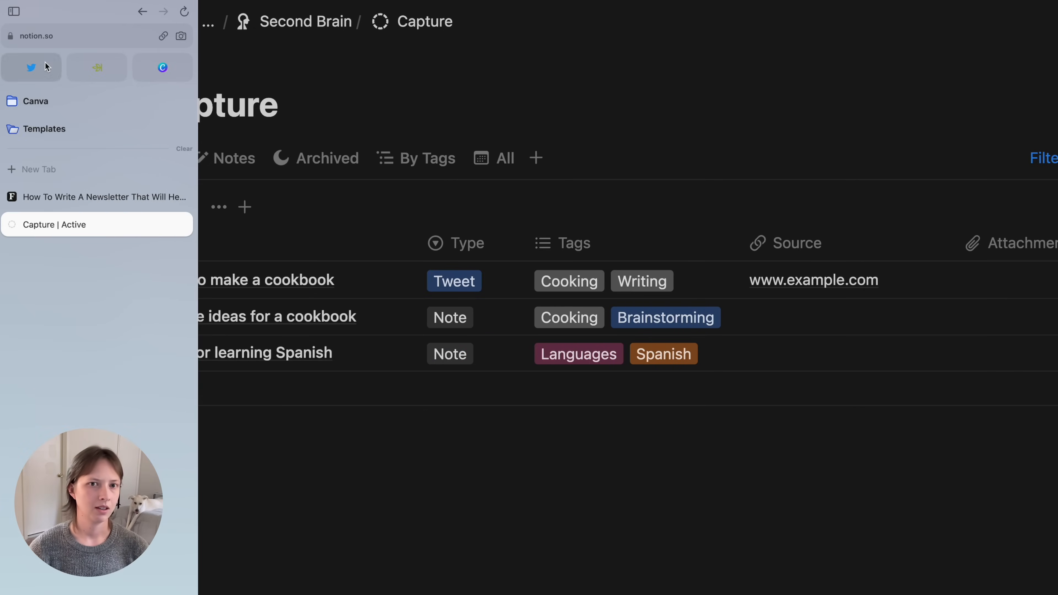
pyautogui.click(45, 63)
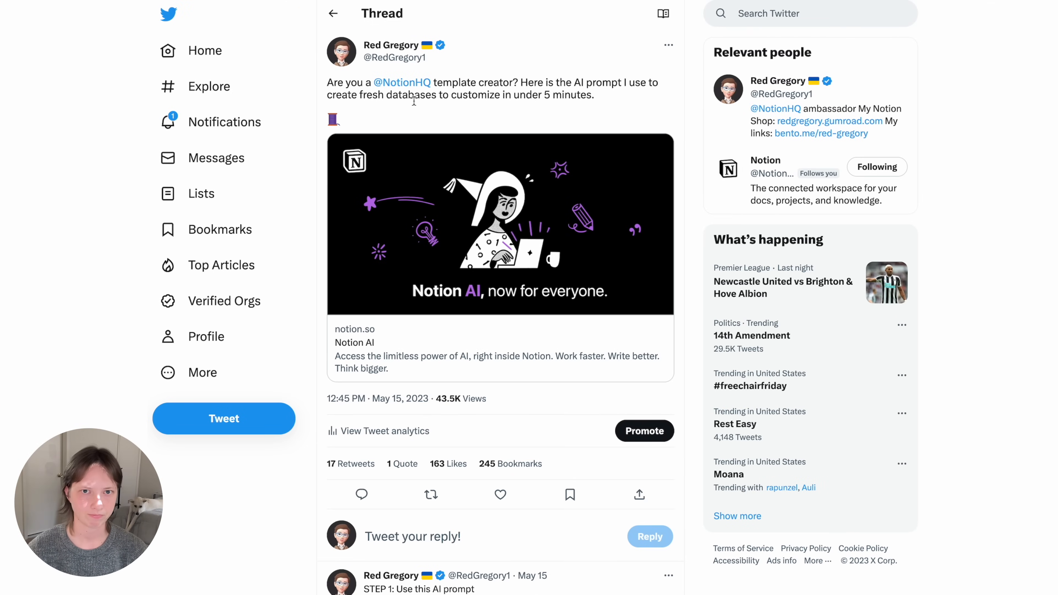
# - Scroll through the AI-prompt thread's STEP 1–3 tweets and back to the top
pyautogui.scroll(-10, 433, 498)
pyautogui.scroll(-10, 433, 498)
pyautogui.scroll(5, 433, 498)
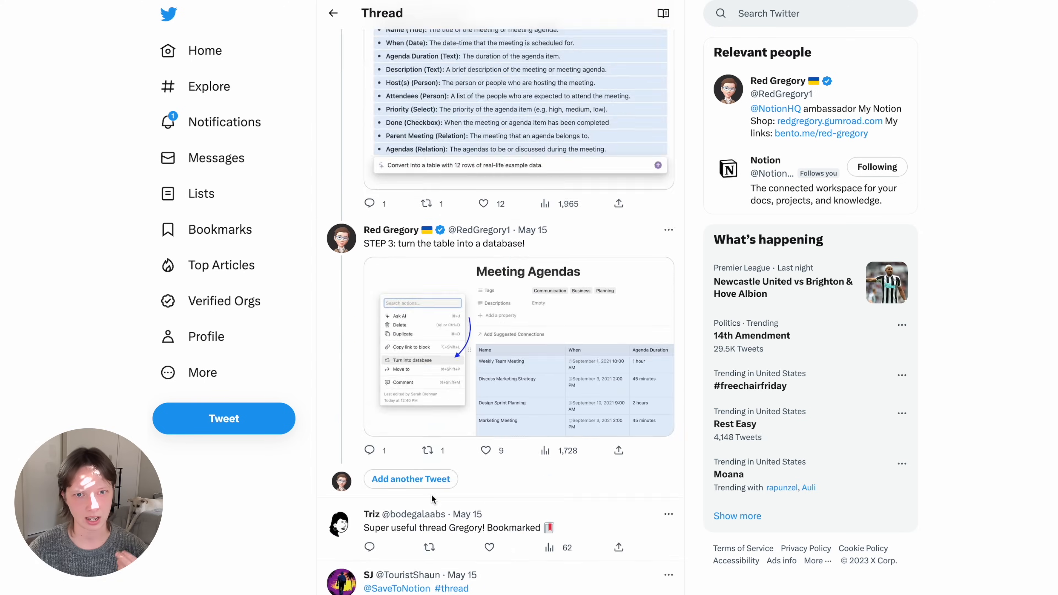
pyautogui.scroll(15, 432, 499)
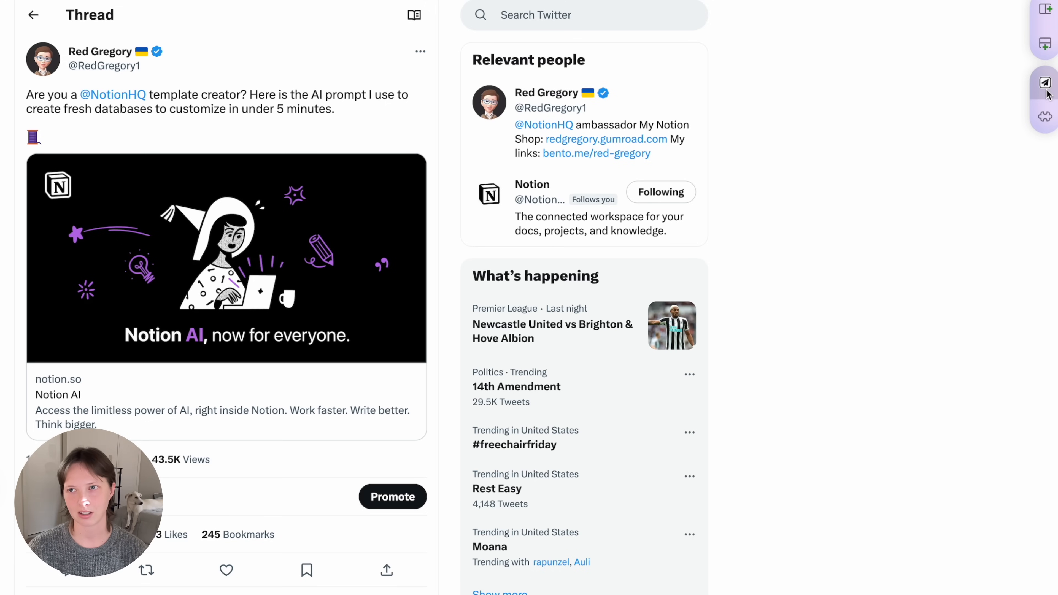
# - Open the Save to Notion Capture form and name the clip 'AI prompt idea for Notion database'
pyautogui.click(1047, 93)
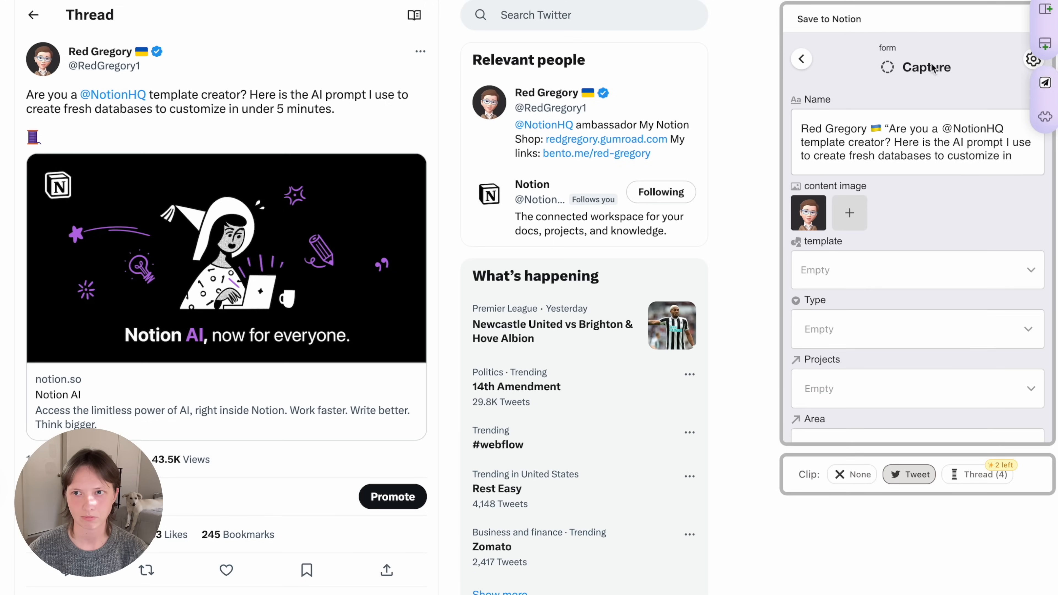
pyautogui.click(801, 59)
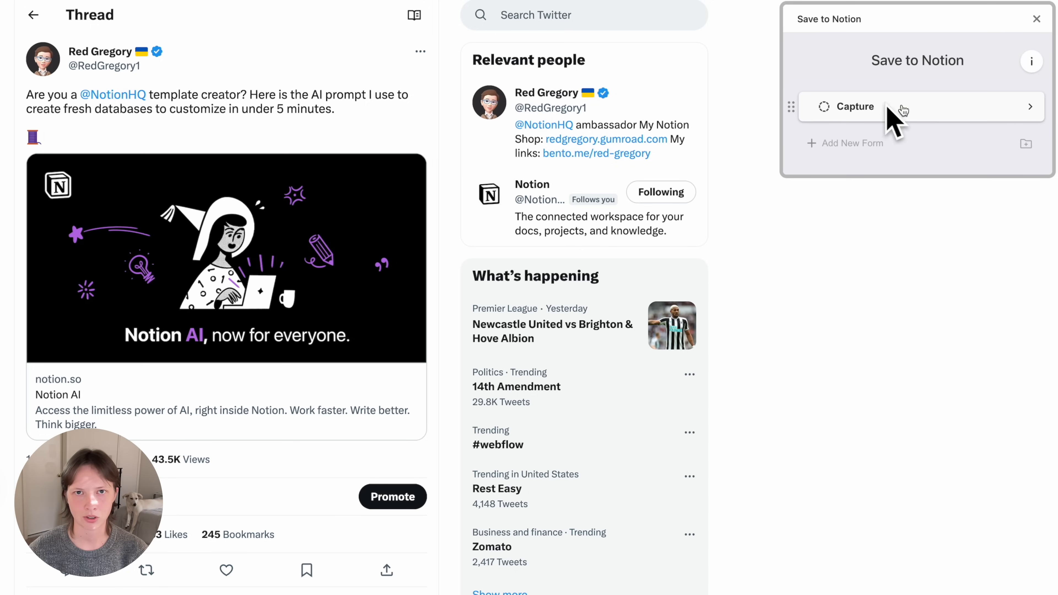
pyautogui.click(901, 109)
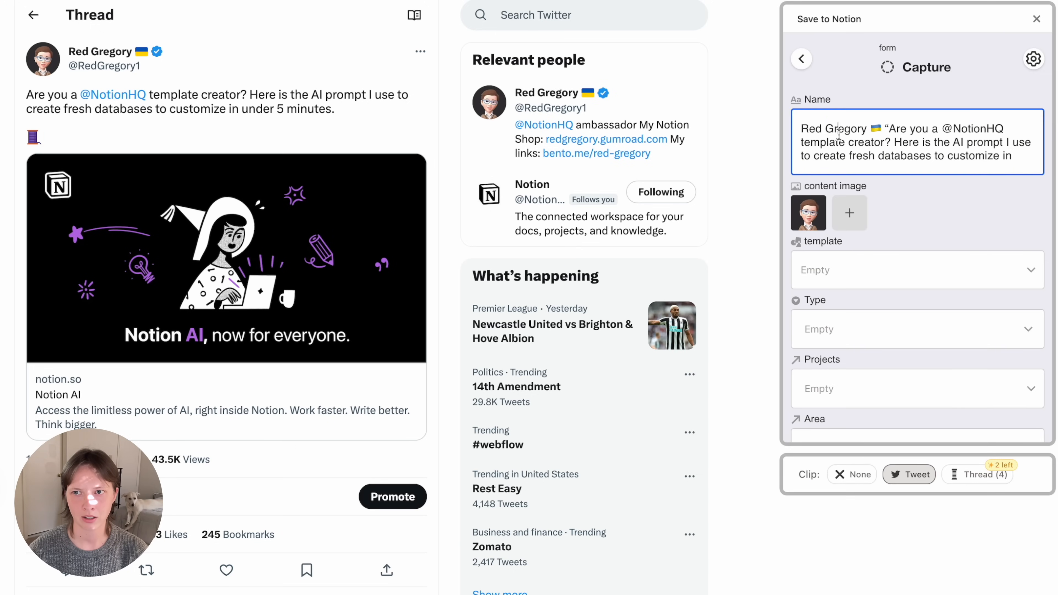
pyautogui.hotkey('ctrl', 'a')
pyautogui.press('Right')
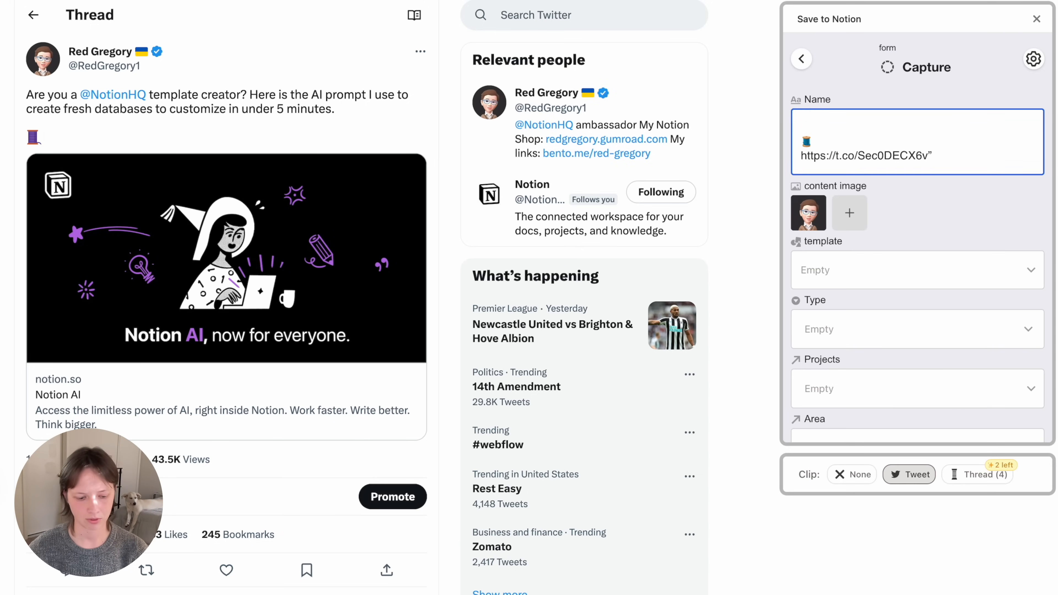
pyautogui.hotkey('ctrl', 'a')
pyautogui.press('BackSpace')
pyautogui.write('AI')
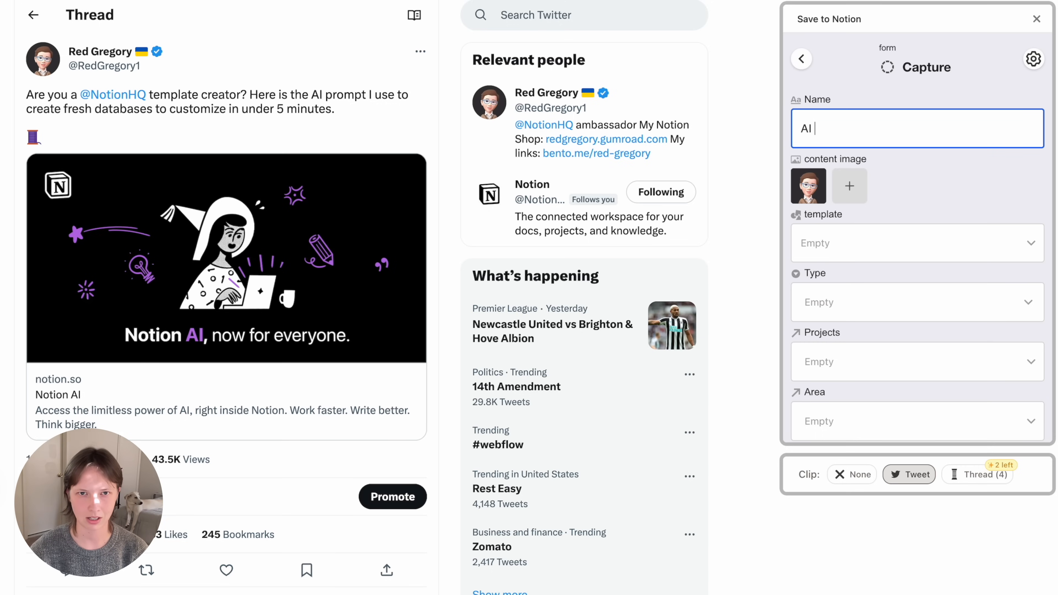
pyautogui.write(' prompt idea')
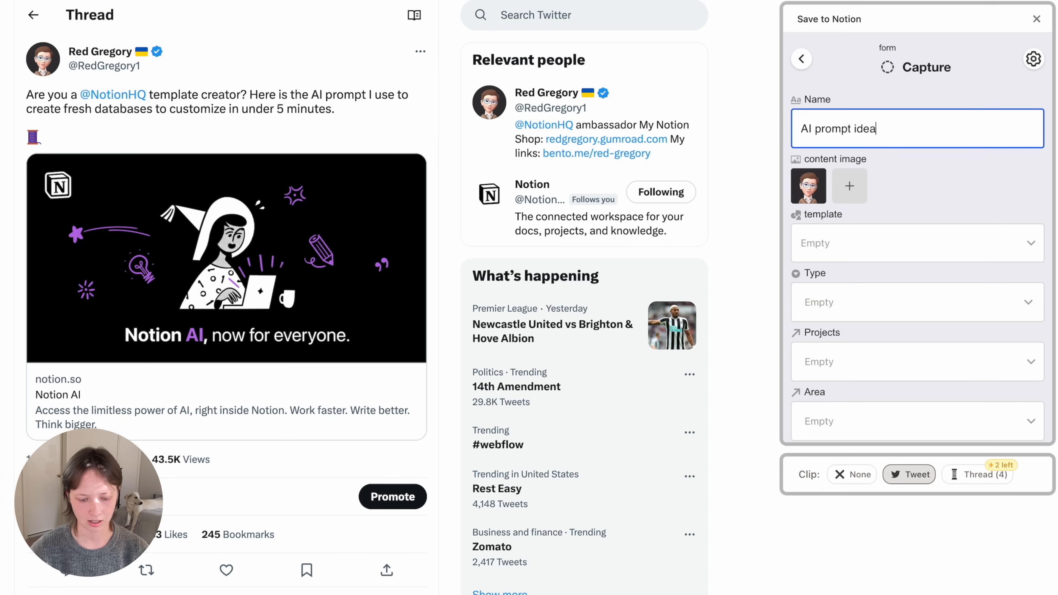
pyautogui.write(' for Notion database')
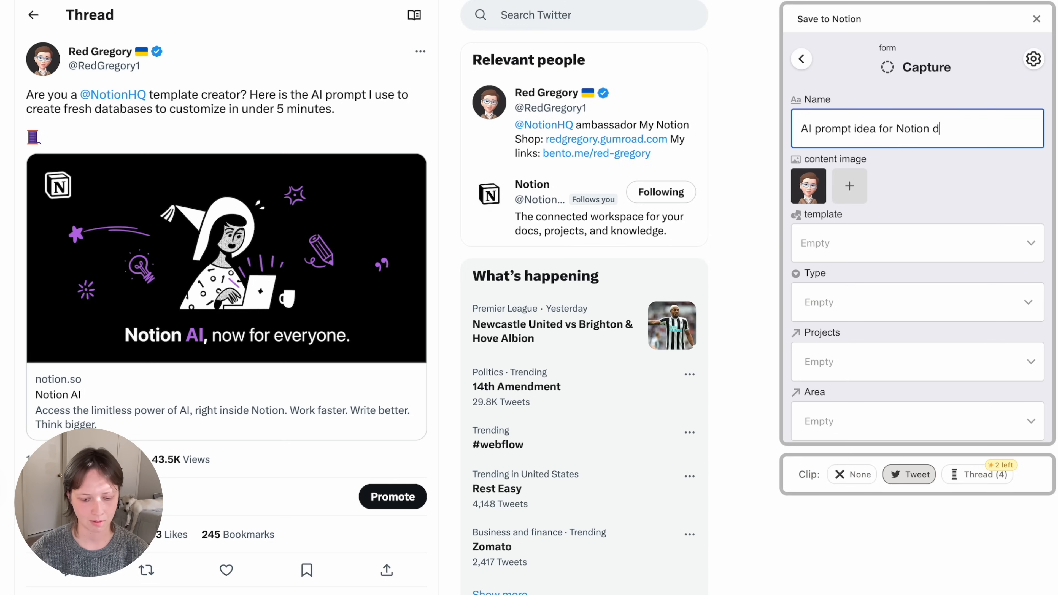
# - Set the clip's Type to Tweet and tag it Notion
pyautogui.click(854, 296)
pyautogui.click(833, 241)
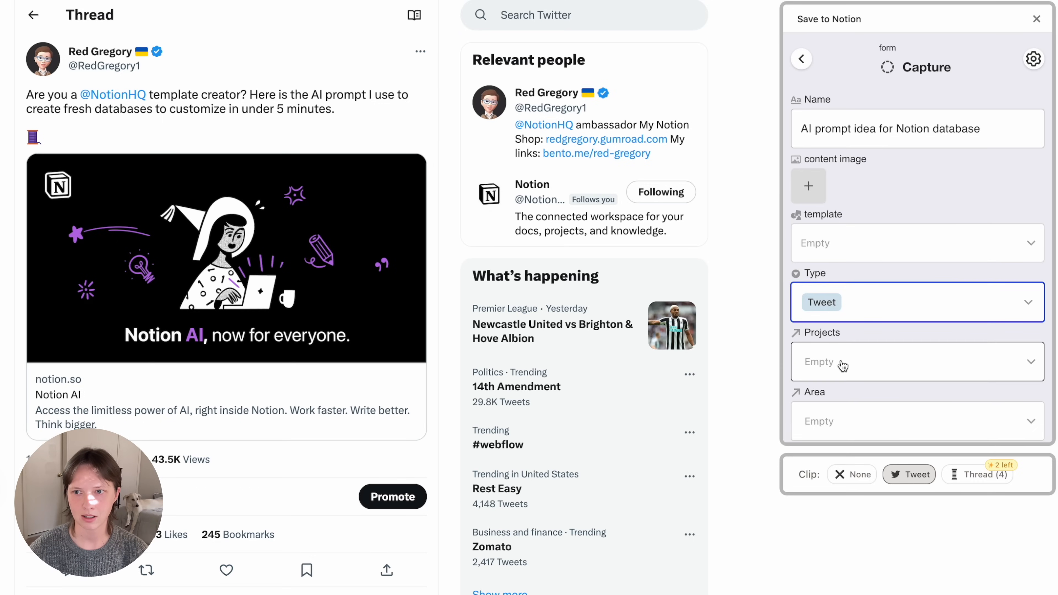
pyautogui.scroll(-3, 843, 366)
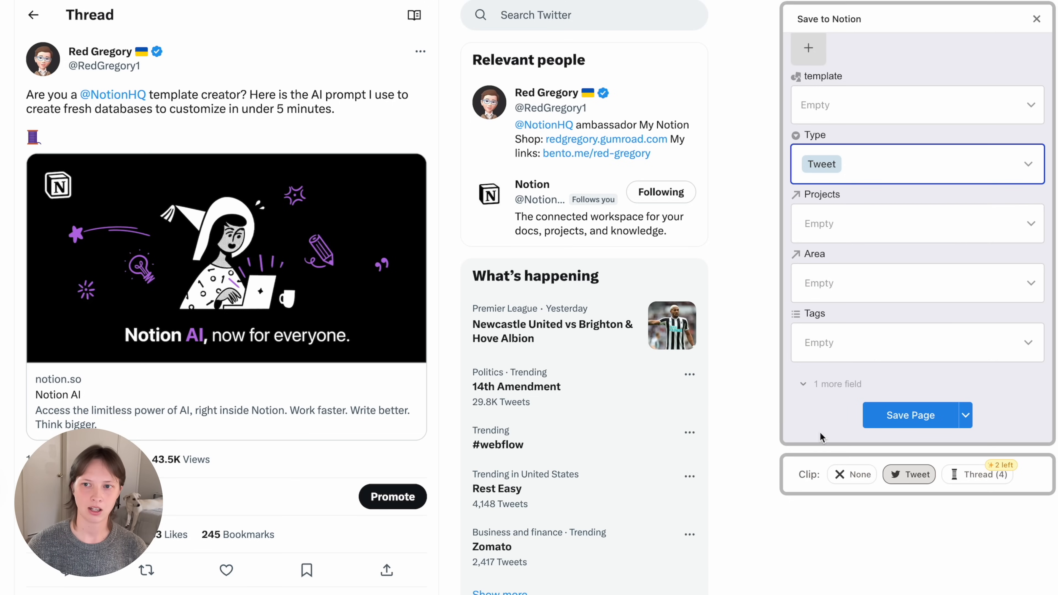
pyautogui.click(834, 339)
pyautogui.scroll(-2, 817, 308)
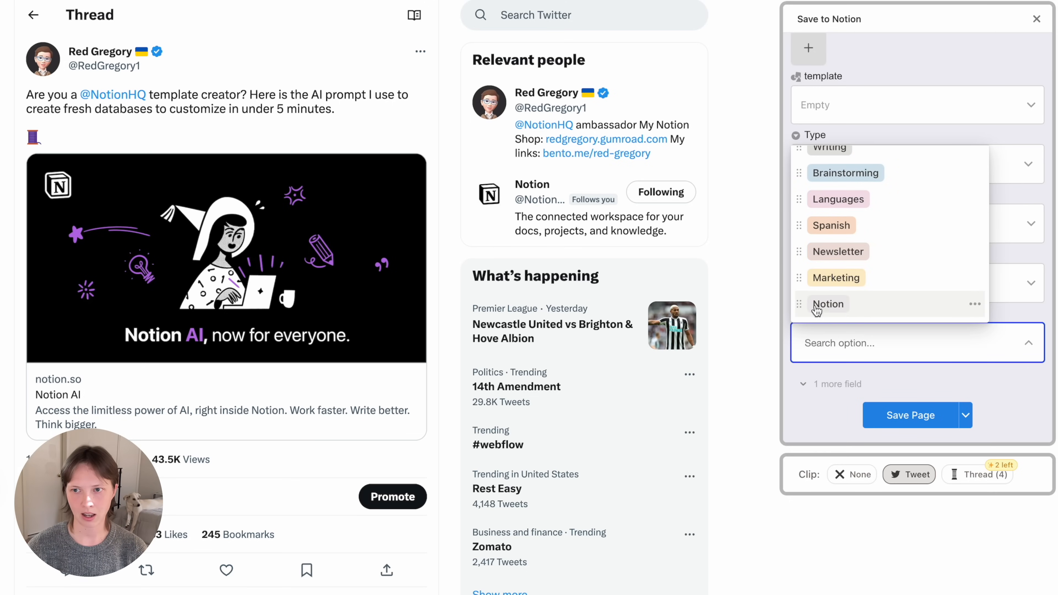
pyautogui.click(888, 306)
pyautogui.click(1031, 318)
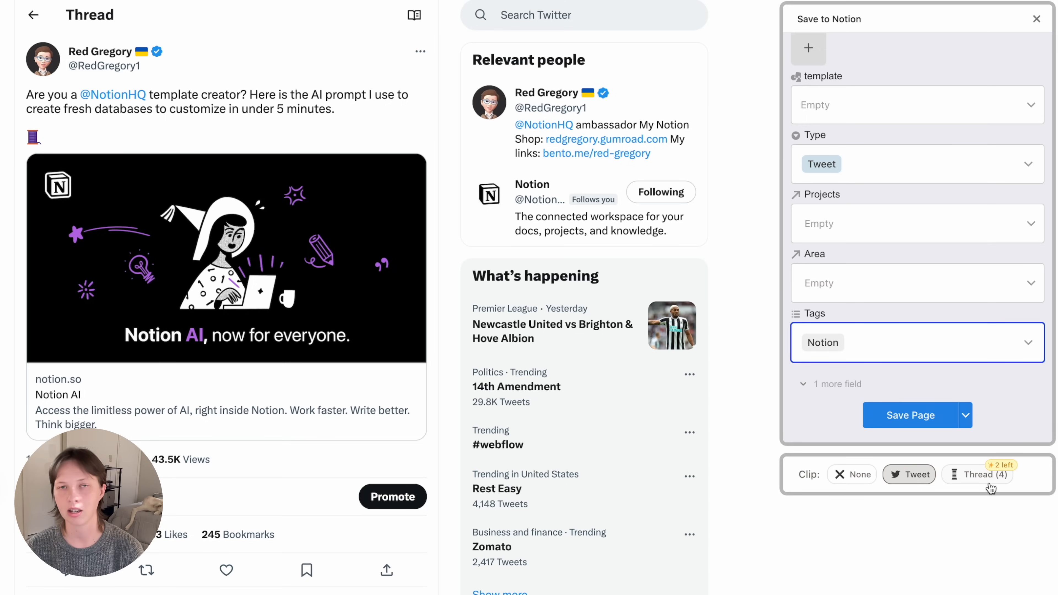
# - Clip the whole thread and save the page to Capture
pyautogui.click(967, 478)
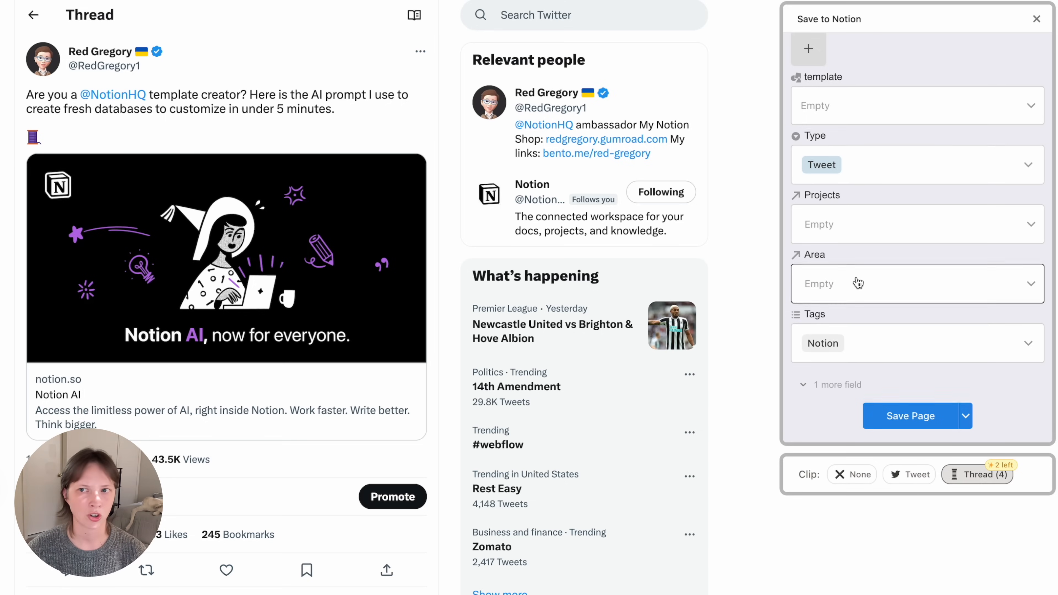
pyautogui.scroll(5, 858, 284)
pyautogui.scroll(-5, 857, 284)
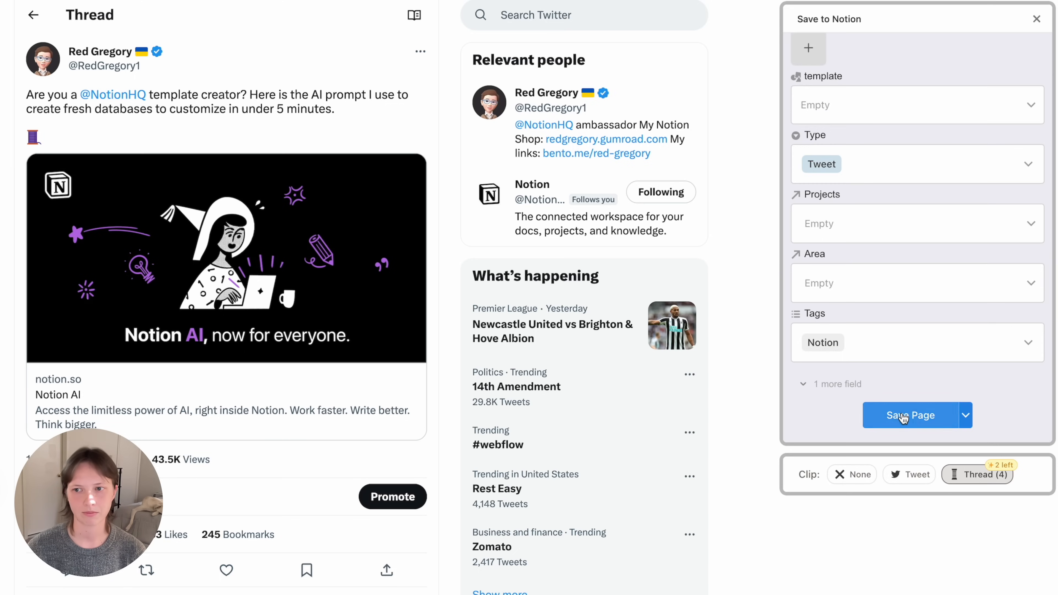
pyautogui.click(903, 417)
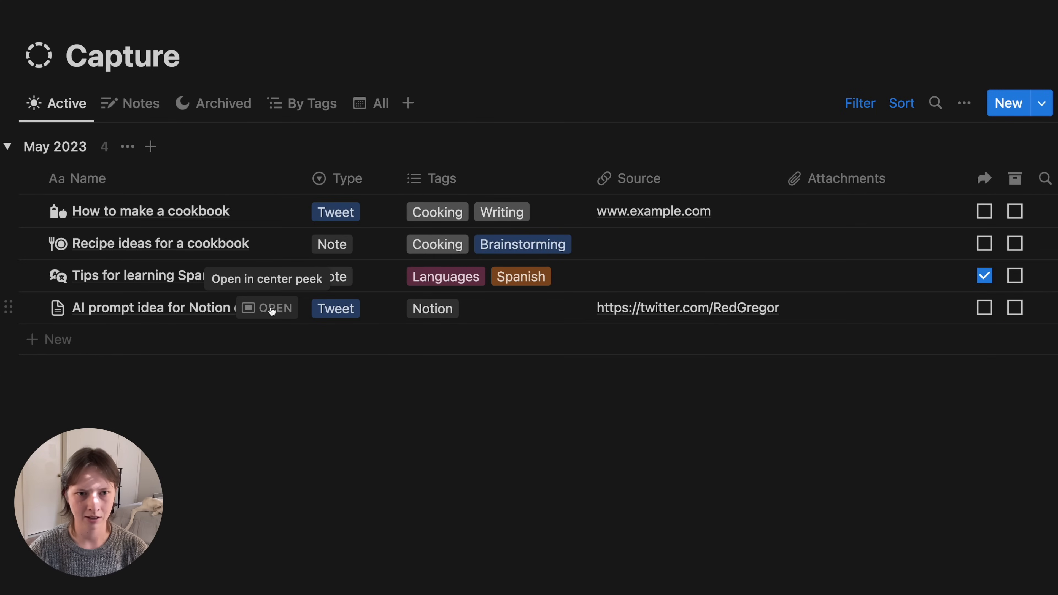
# - Open the AI prompt idea entry as a full page and give it the magic-wand icon
pyautogui.click(272, 310)
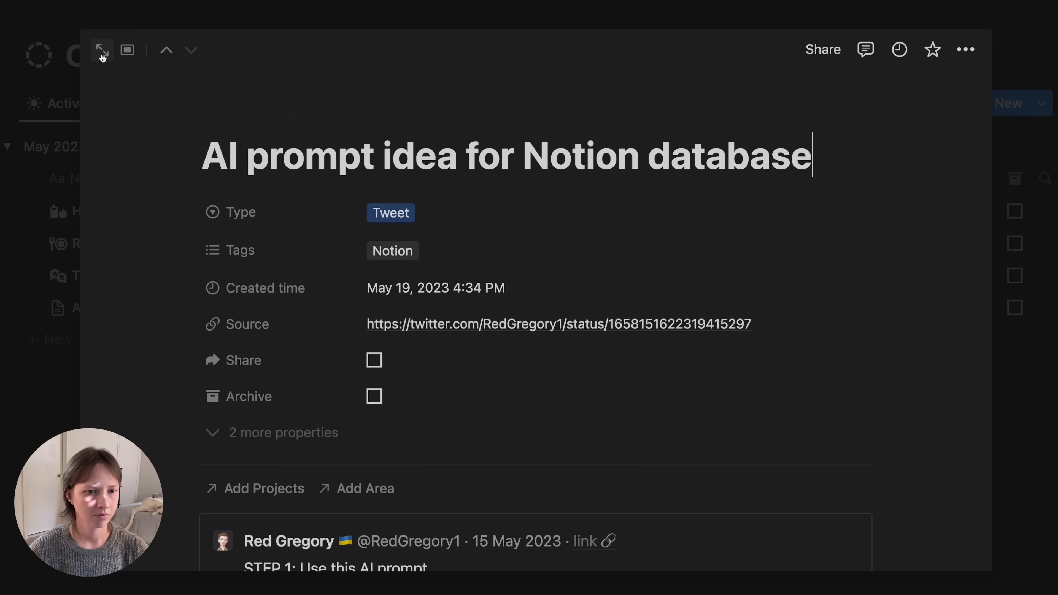
pyautogui.click(102, 57)
pyautogui.scroll(-10, 182, 236)
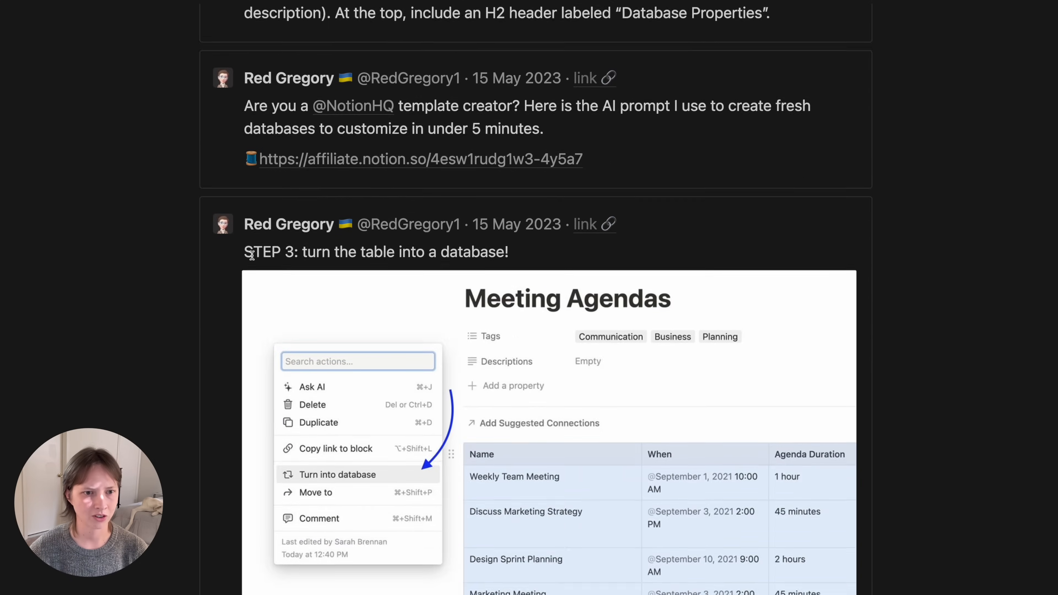
pyautogui.scroll(-15, 252, 255)
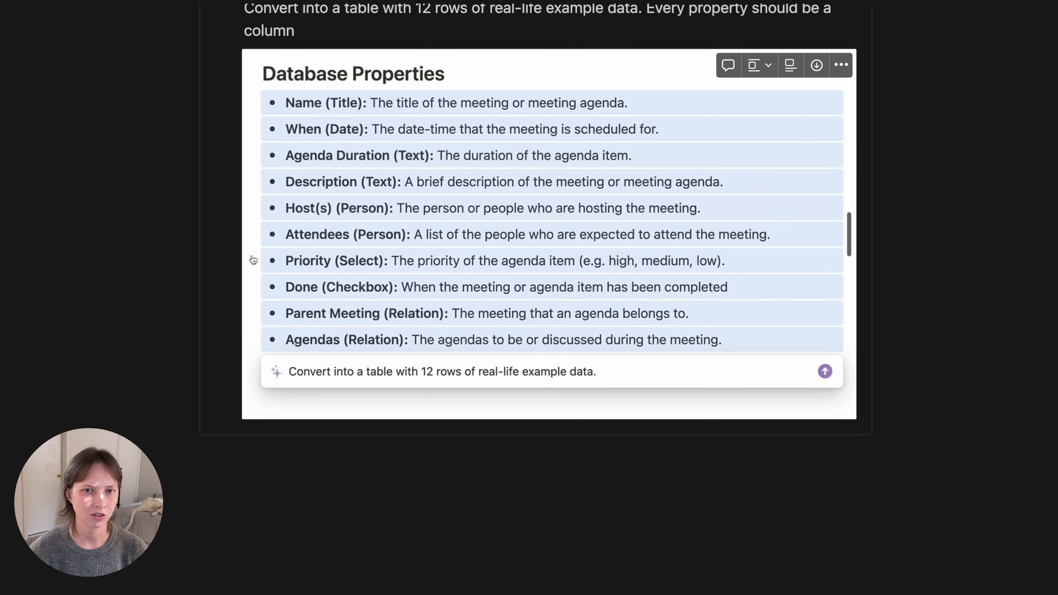
pyautogui.scroll(20, 253, 259)
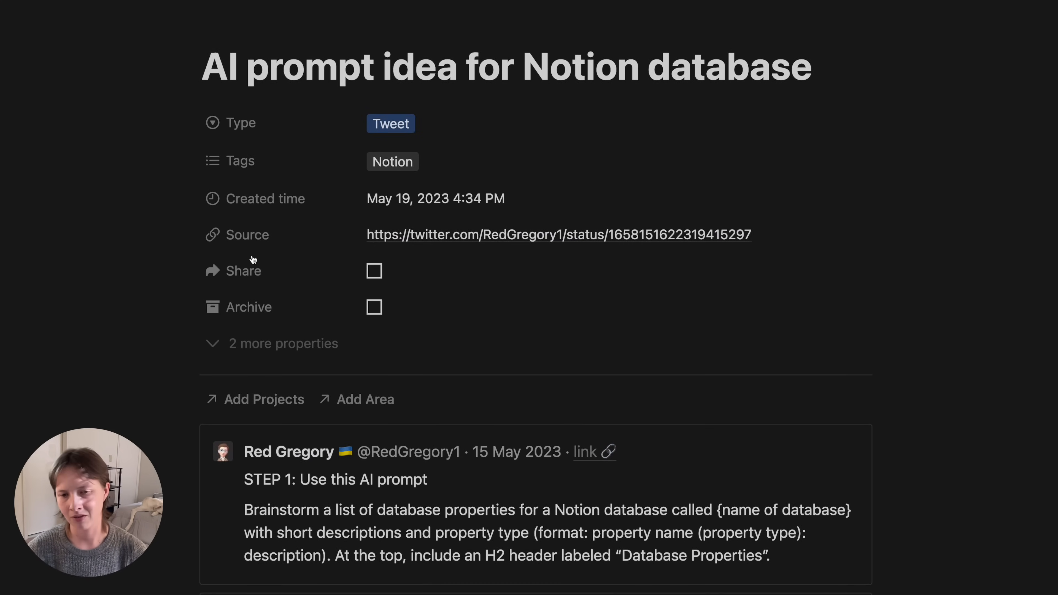
pyautogui.scroll(3, 252, 258)
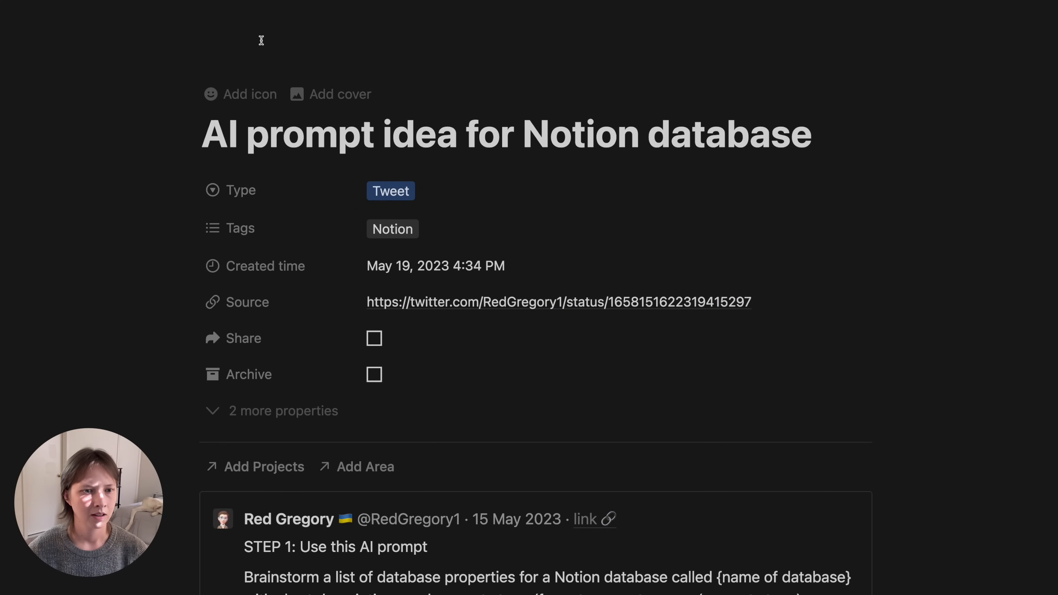
pyautogui.click(259, 99)
pyautogui.click(132, 191)
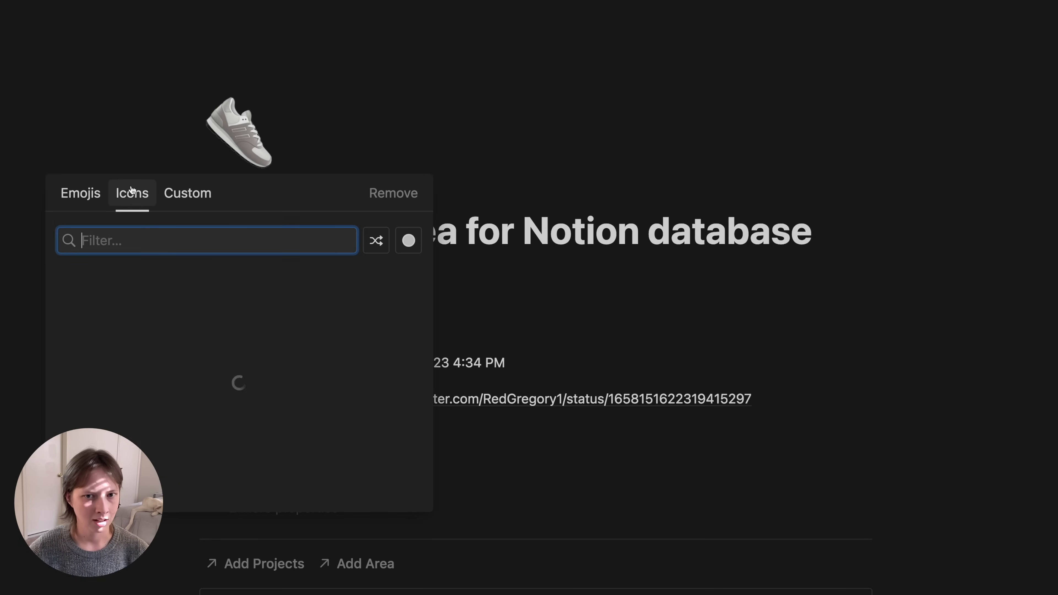
pyautogui.write('magic')
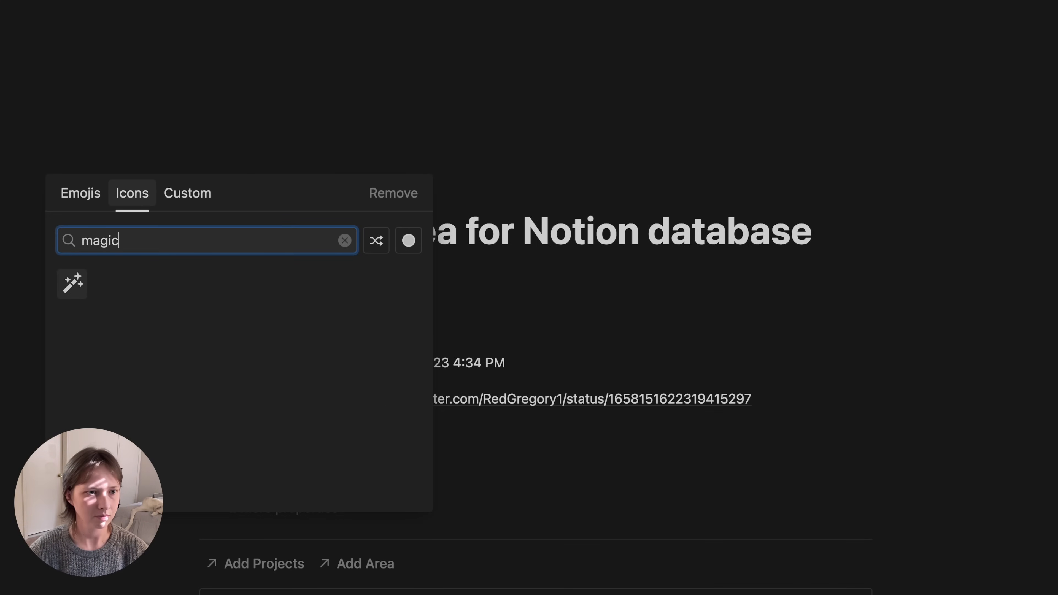
pyautogui.press('Return')
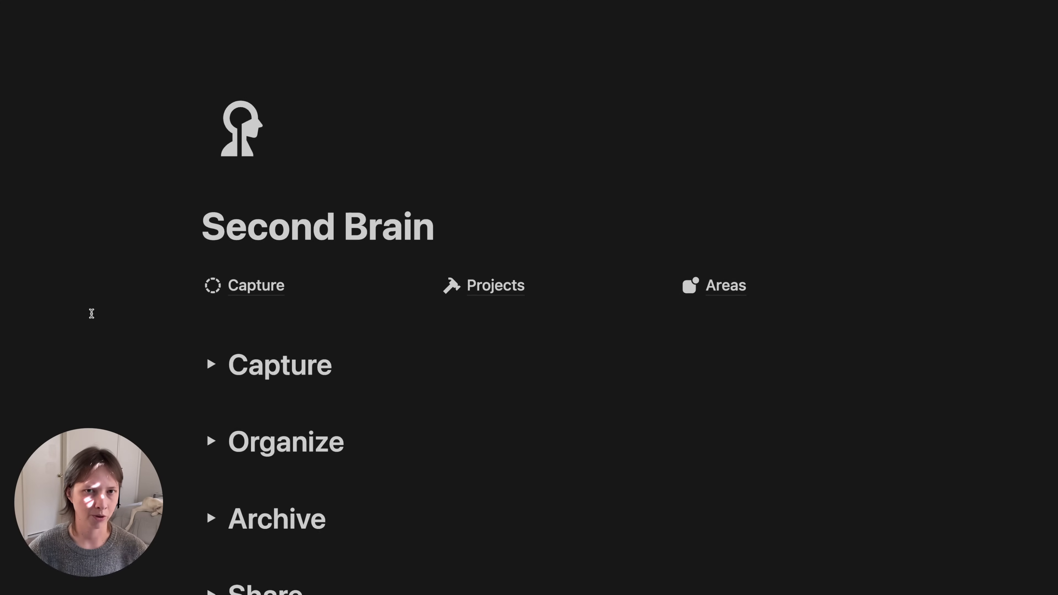
# - Add an empty block in a new column to the right of the Areas link
pyautogui.scroll(-5, 90, 311)
pyautogui.scroll(3, 92, 313)
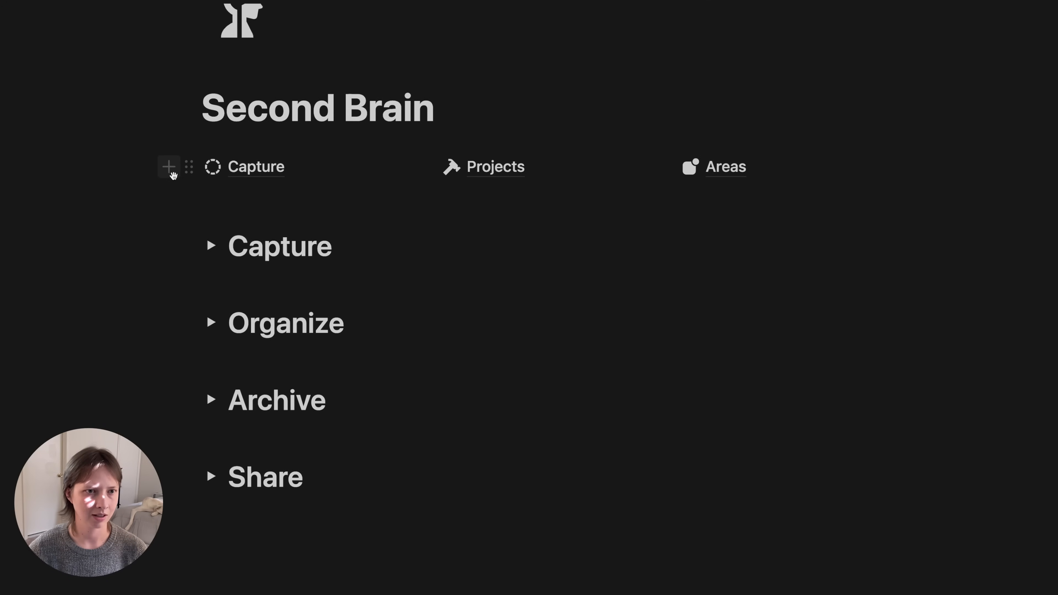
pyautogui.click(163, 174)
pyautogui.click(125, 174)
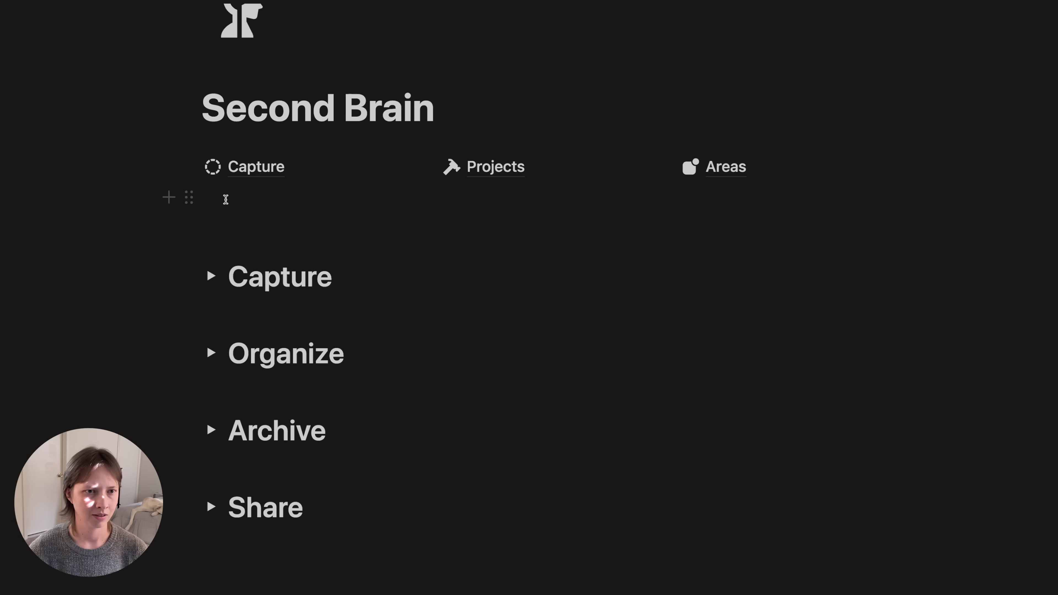
pyautogui.click(225, 198)
pyautogui.moveTo(196, 202); pyautogui.dragTo(938, 172)
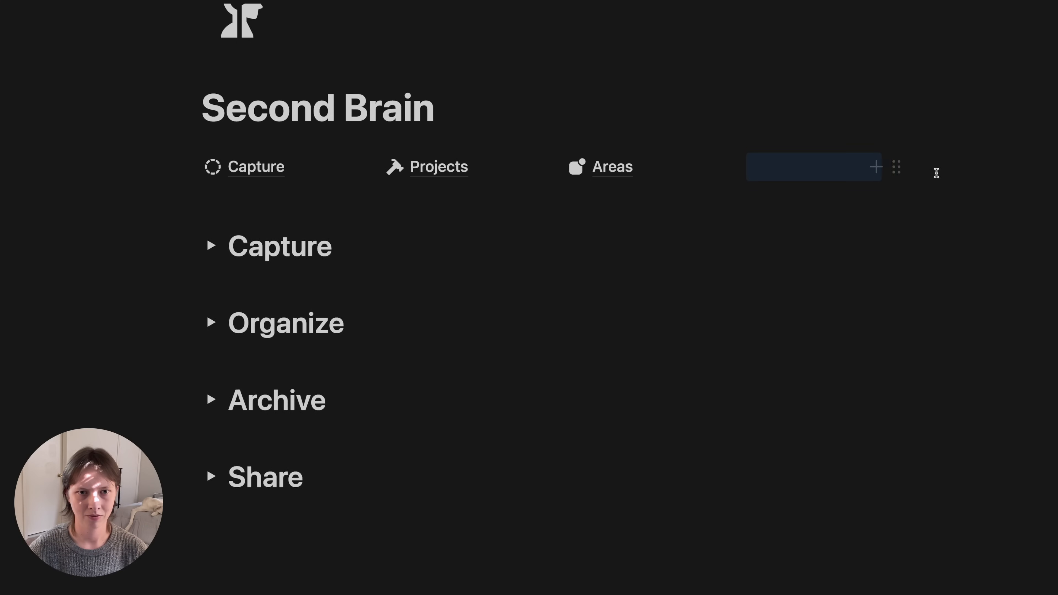
pyautogui.click(778, 164)
# - Create an empty 'Resources' sub-page with a lightbulb icon
pyautogui.write('/page')
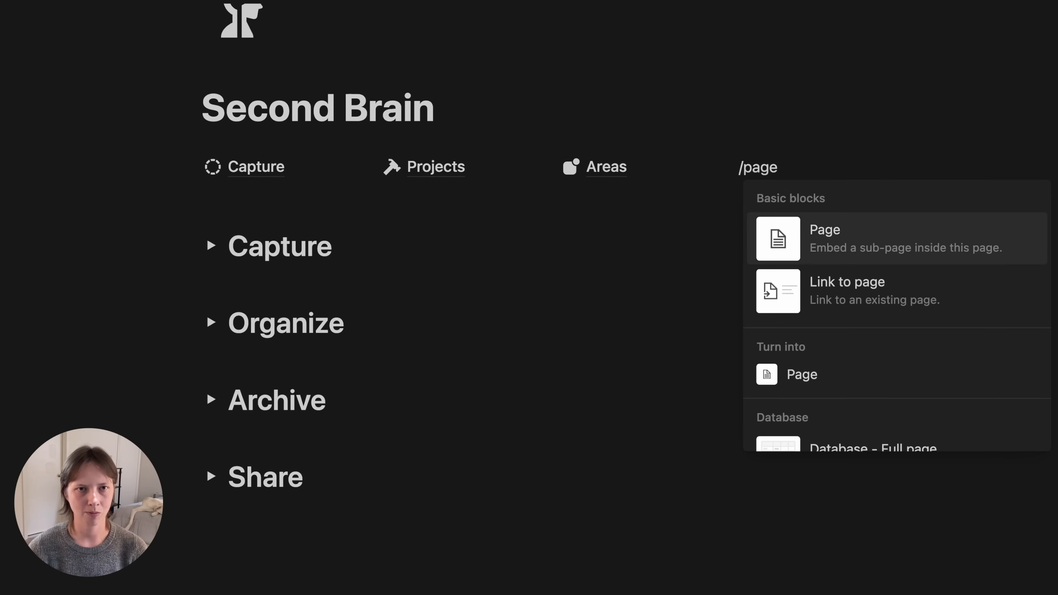
pyautogui.press('Return')
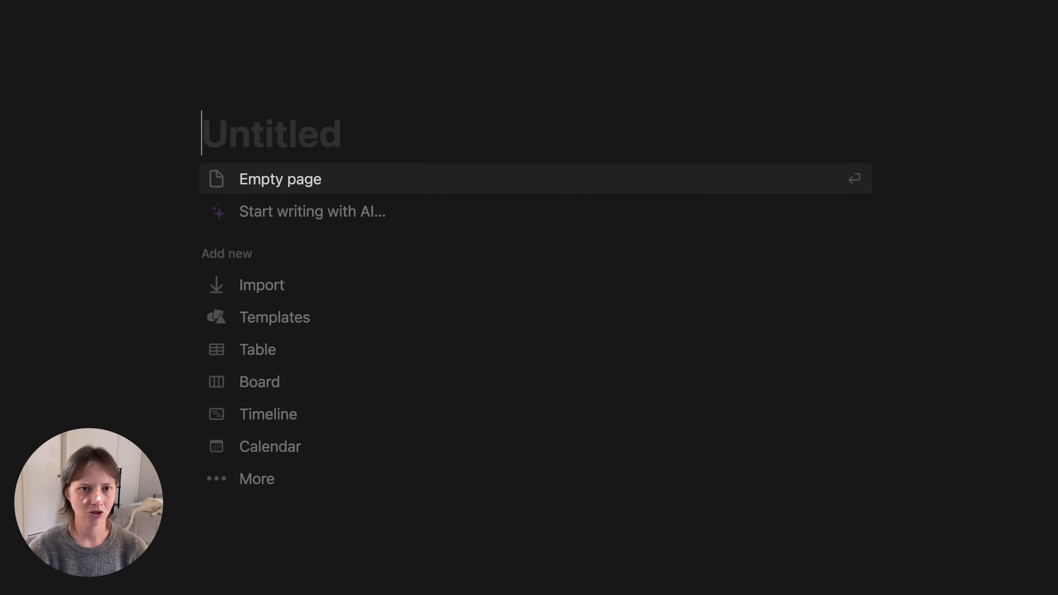
pyautogui.write('Resources')
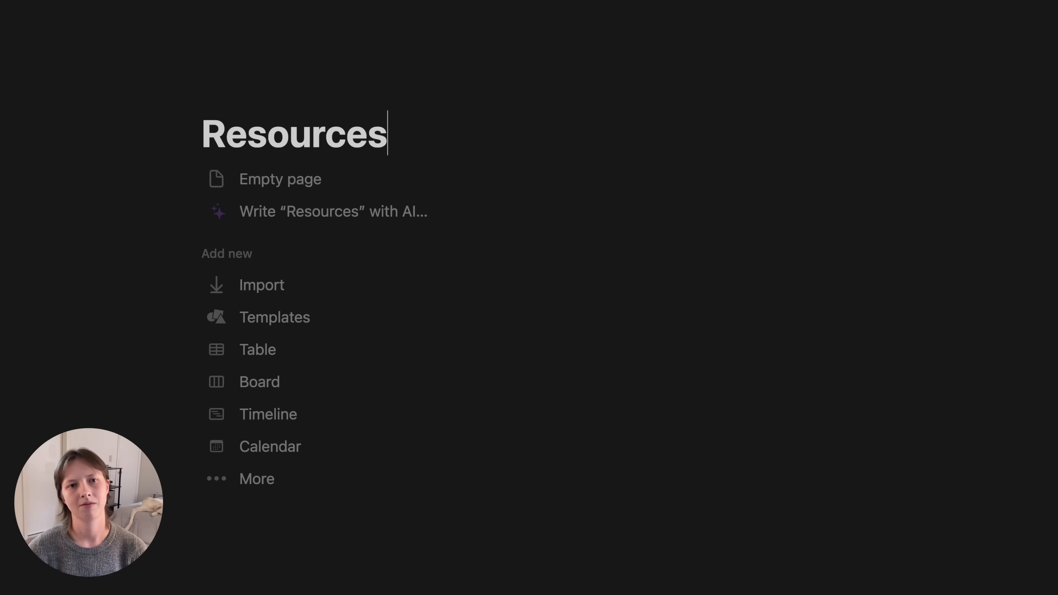
pyautogui.click(234, 96)
pyautogui.click(136, 193)
pyautogui.write('light')
pyautogui.click(71, 283)
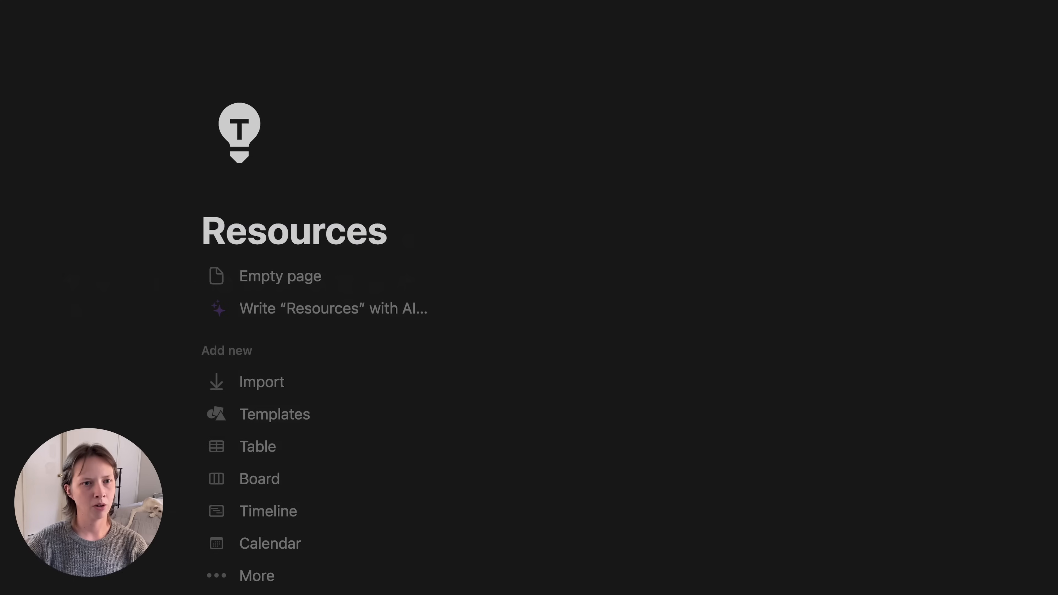
pyautogui.click(316, 266)
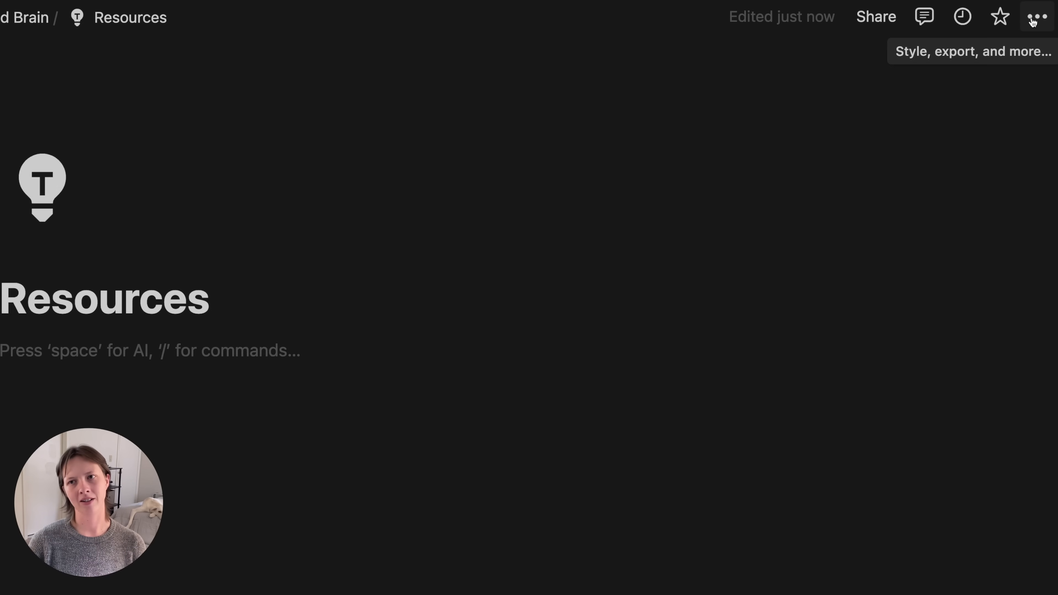
# - Turn on Full width for Resources and add an empty line in its body
pyautogui.click(1033, 21)
pyautogui.click(1021, 203)
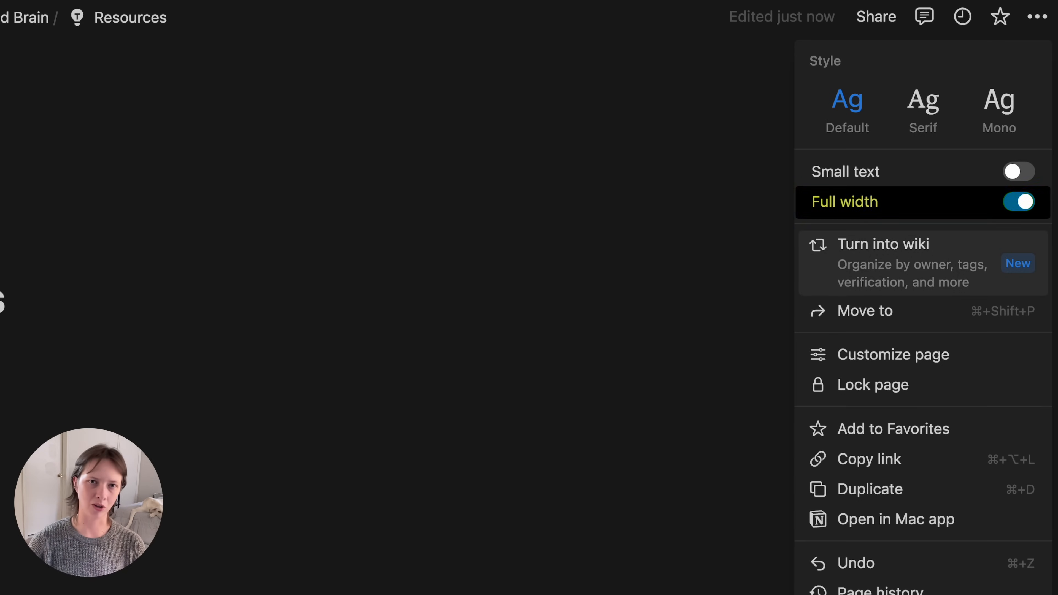
pyautogui.click(168, 404)
pyautogui.click(74, 305)
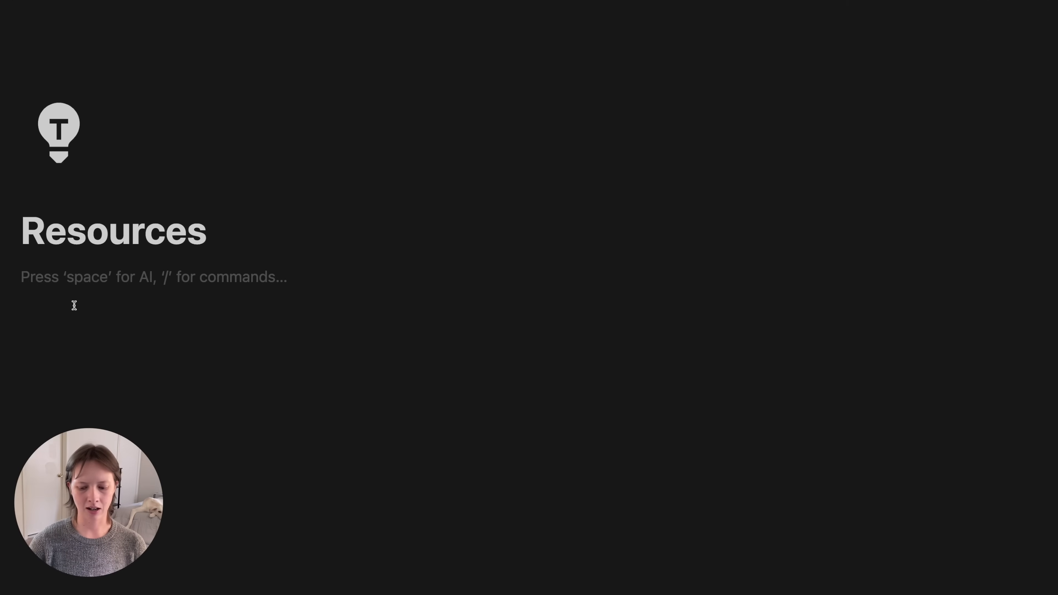
pyautogui.press('Return')
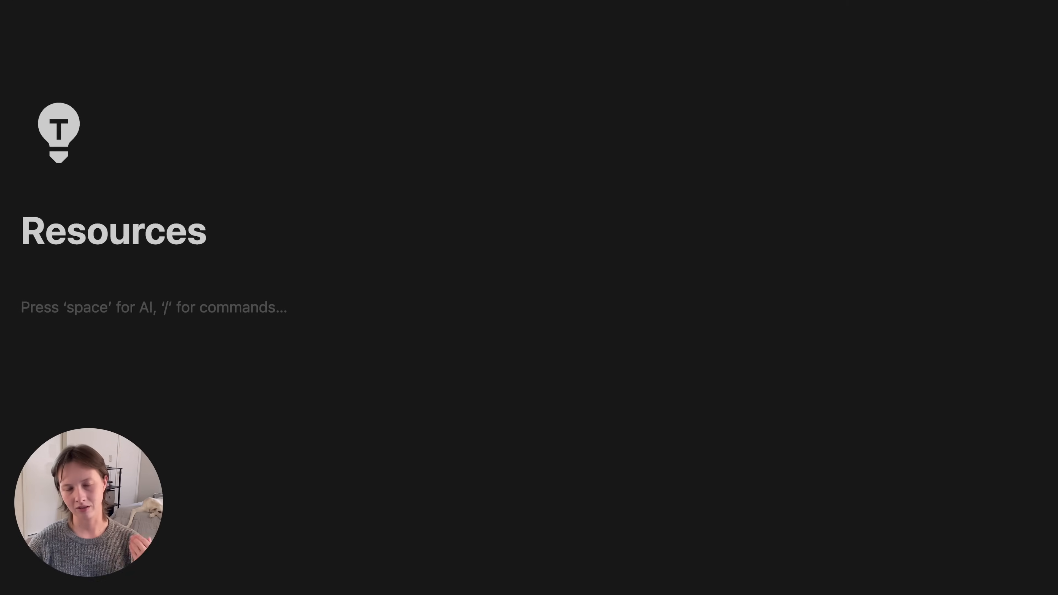
# - Insert a linked view of the Capture database using its By Tags view
pyautogui.write('/')
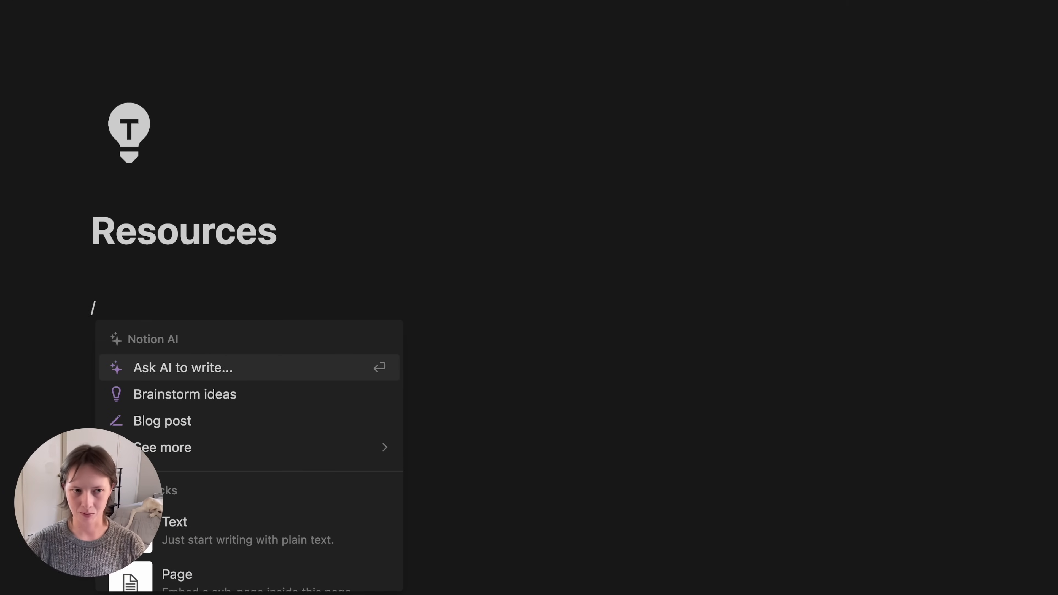
pyautogui.write('linked')
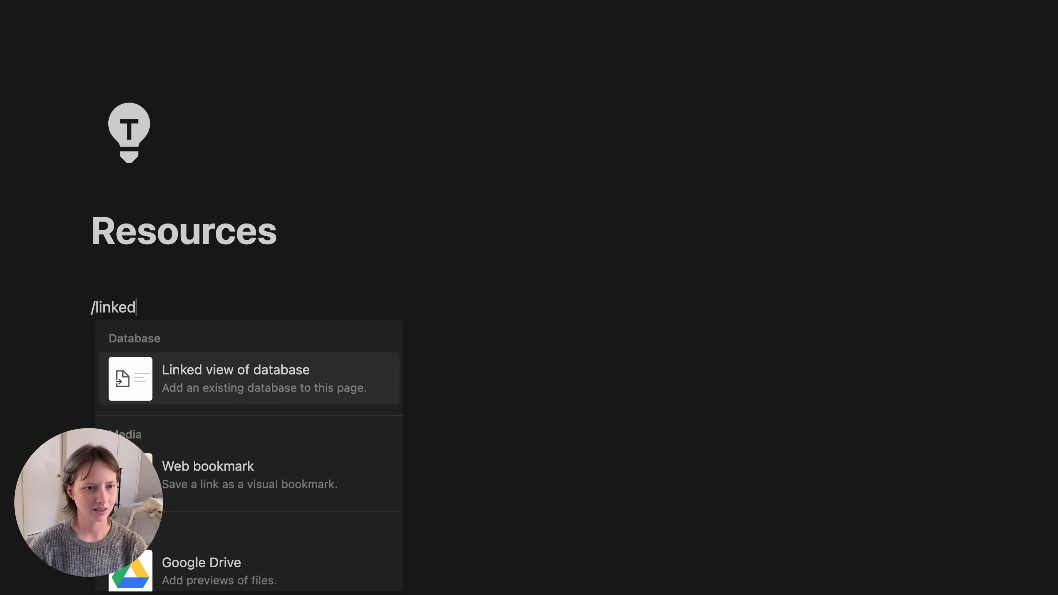
pyautogui.moveTo(279, 371)
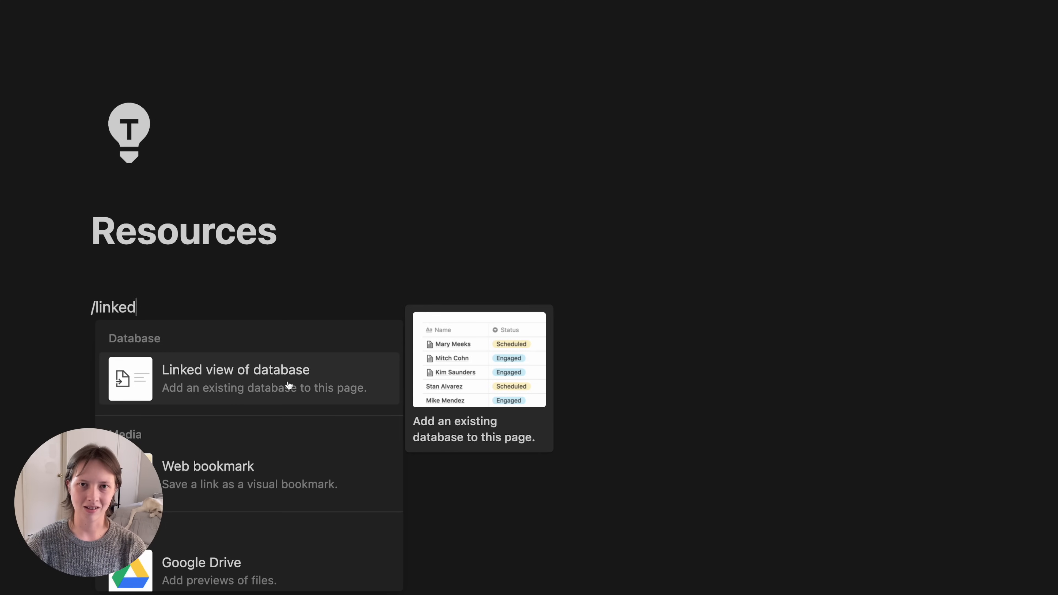
pyautogui.click(289, 385)
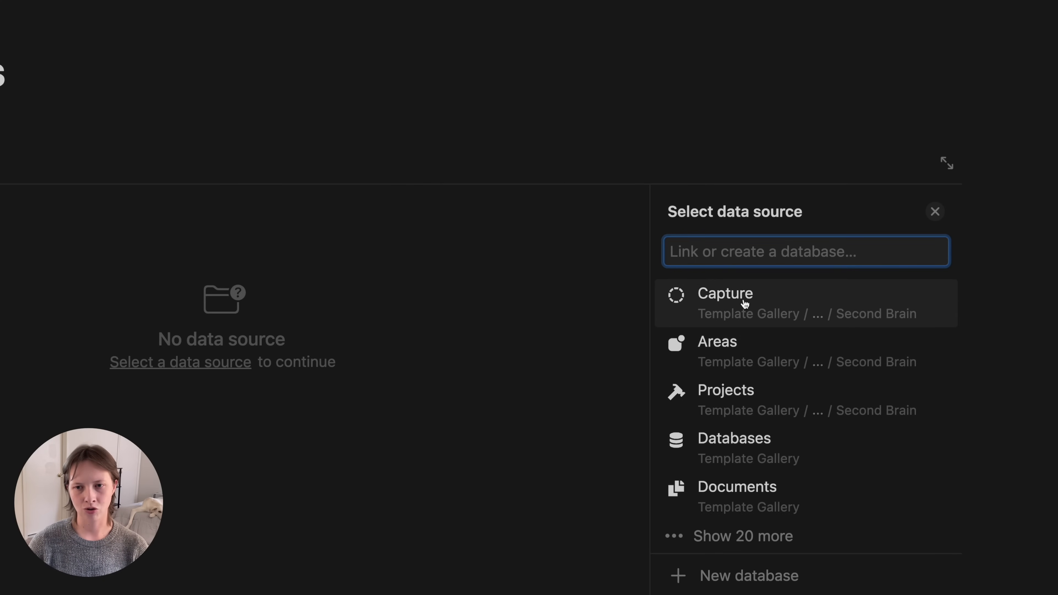
pyautogui.click(792, 300)
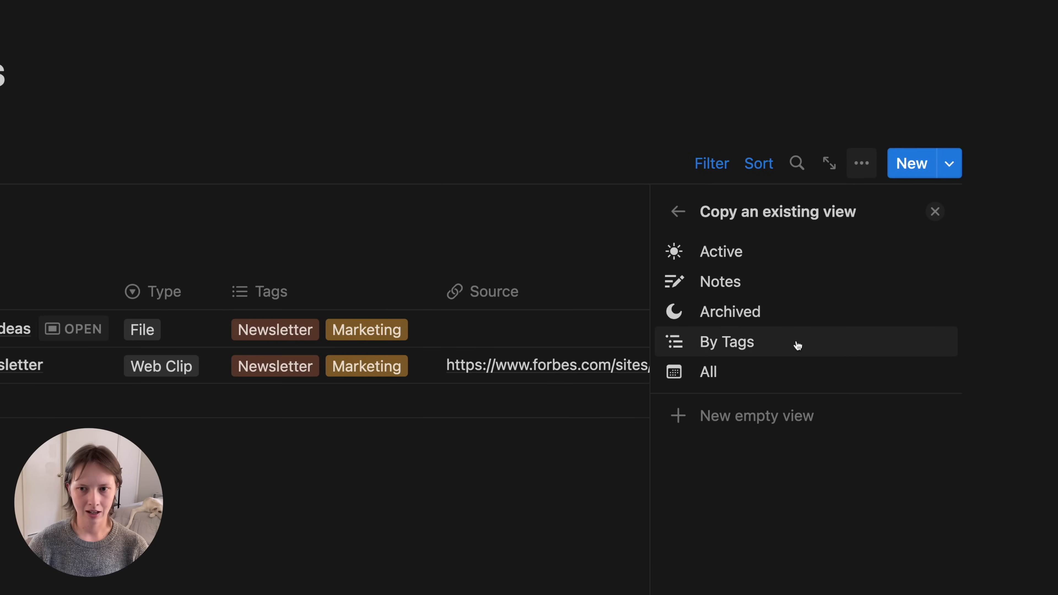
pyautogui.click(750, 347)
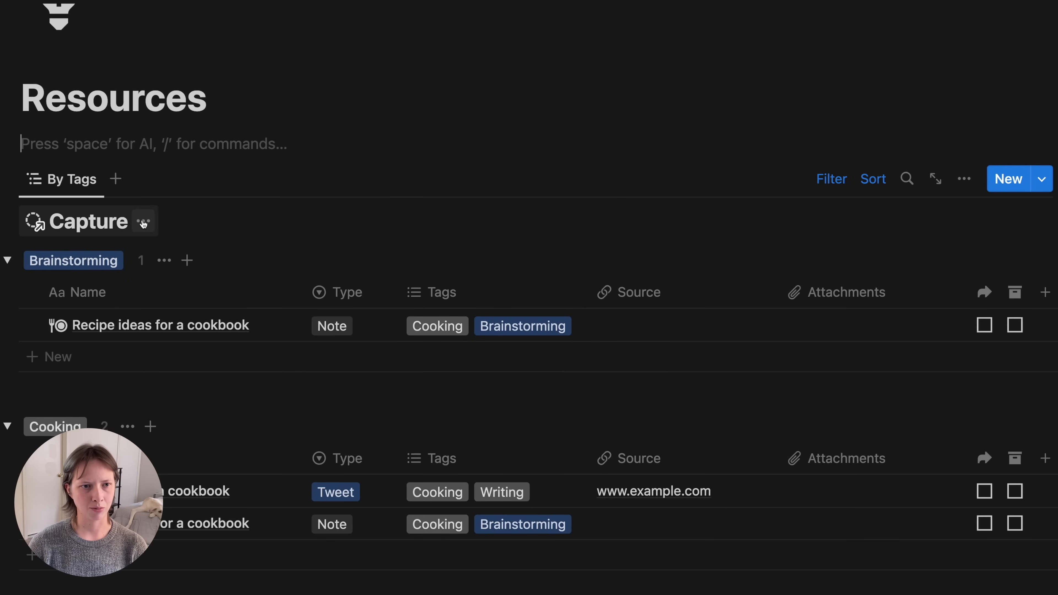
# - Hide the linked view's database title and collapse all tag groups
pyautogui.click(144, 224)
pyautogui.click(117, 318)
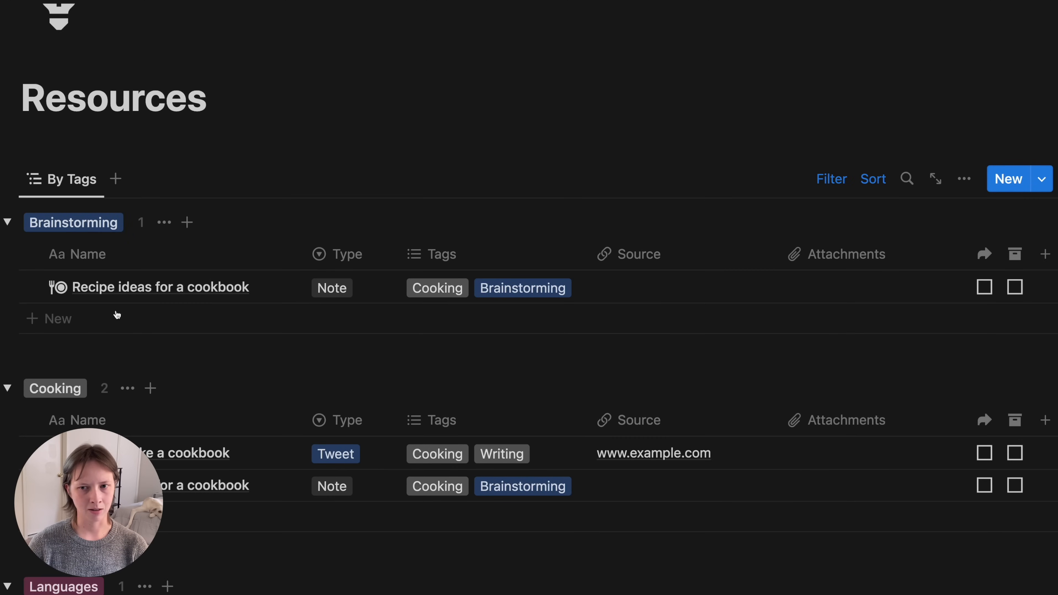
pyautogui.scroll(-5, 117, 315)
pyautogui.scroll(5, 117, 315)
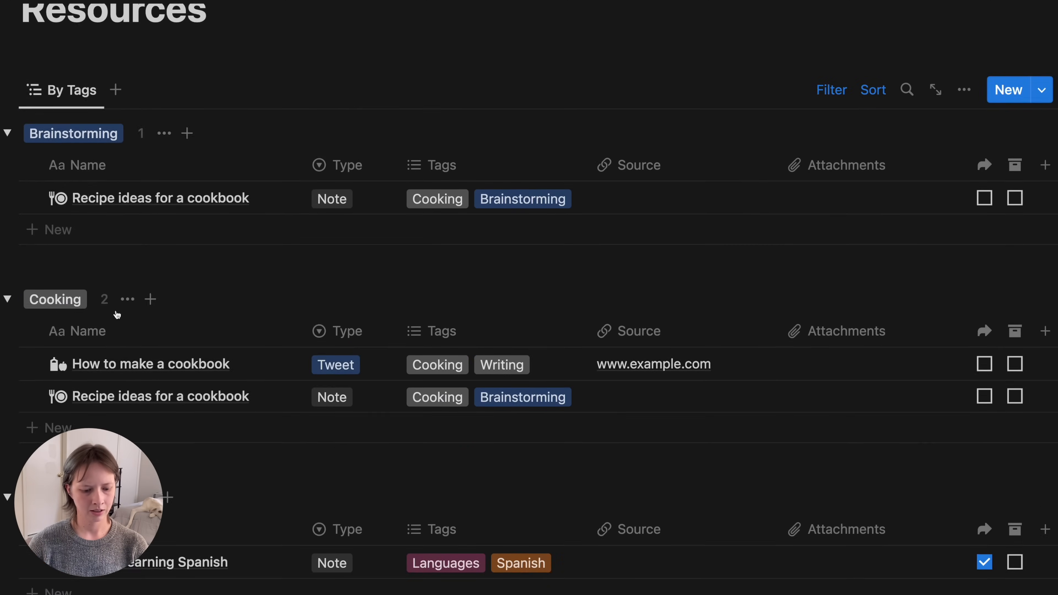
pyautogui.scroll(3, 117, 314)
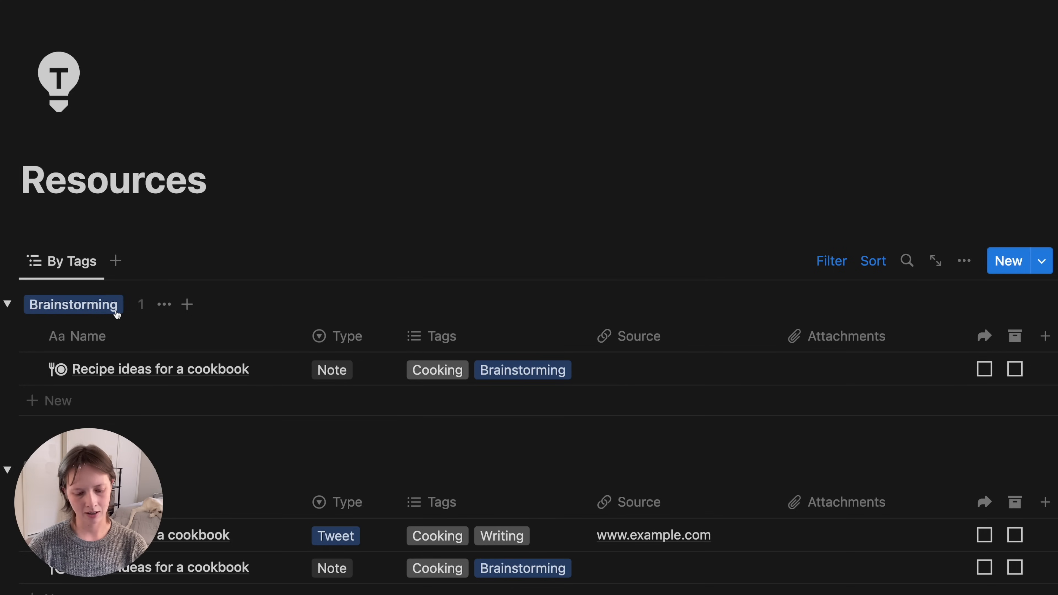
pyautogui.press('alt+super+t')
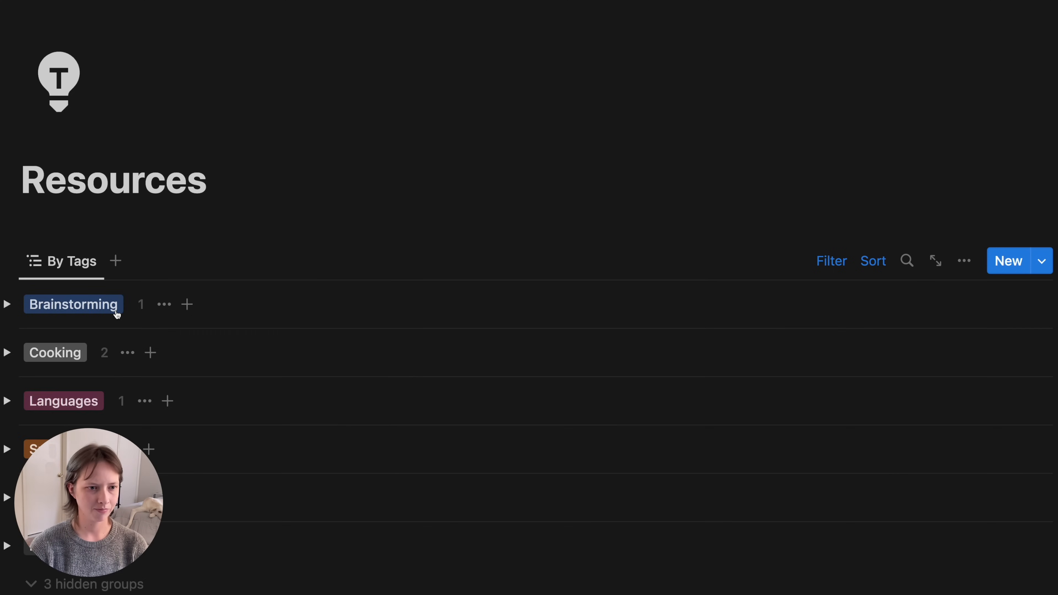
pyautogui.scroll(-2, 115, 312)
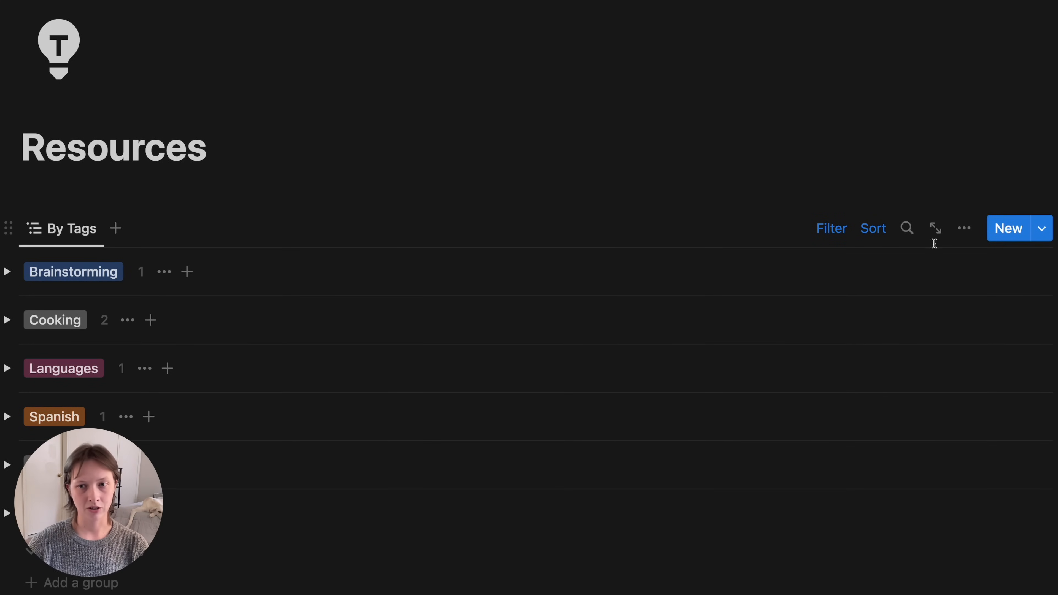
# - Filter the By Tags view to notes whose Area is empty
pyautogui.click(829, 230)
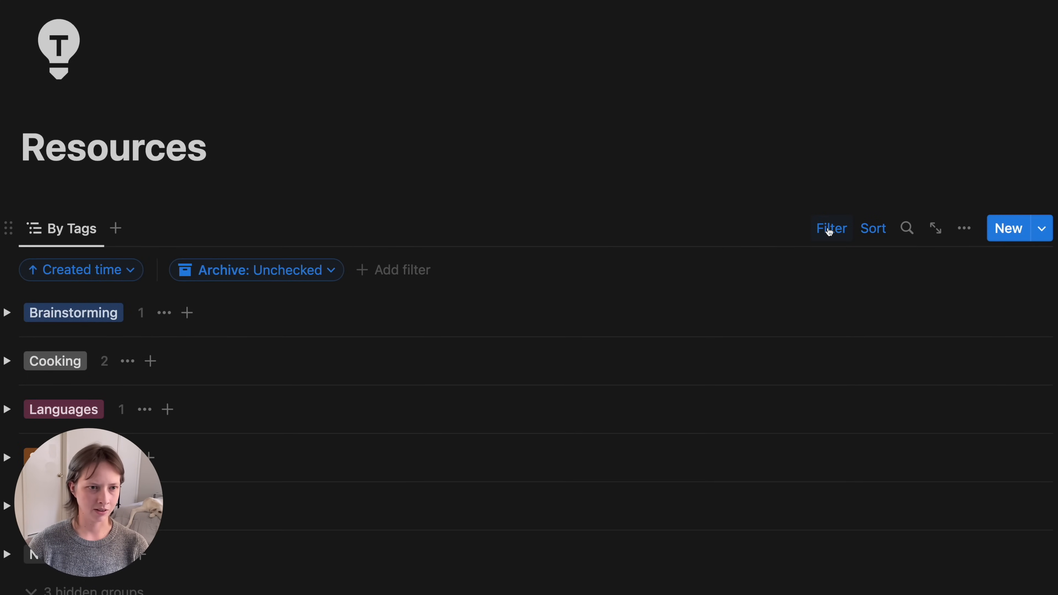
pyautogui.scroll(-3, 453, 345)
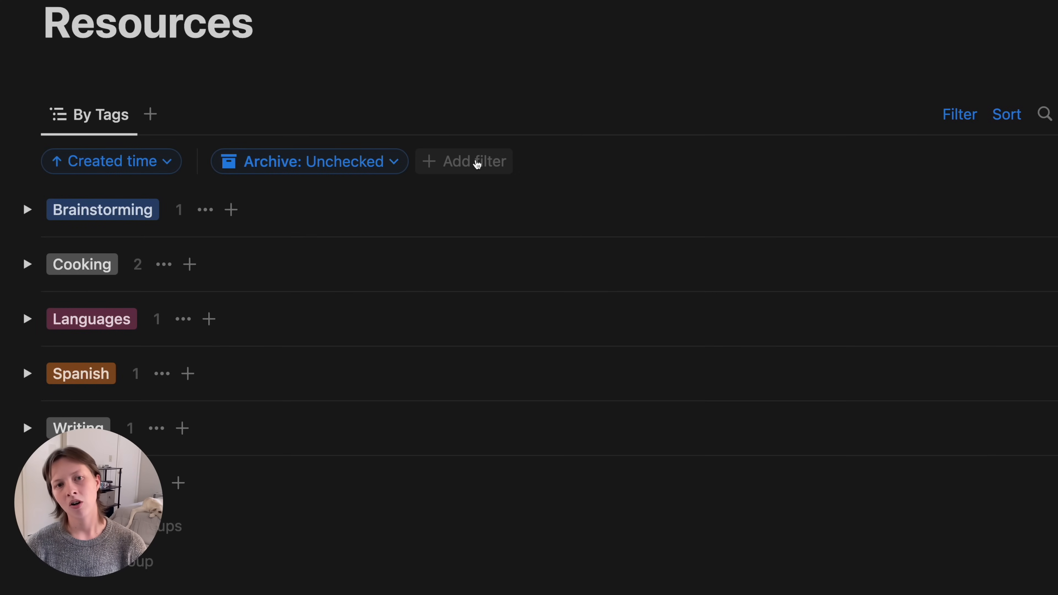
pyautogui.click(476, 165)
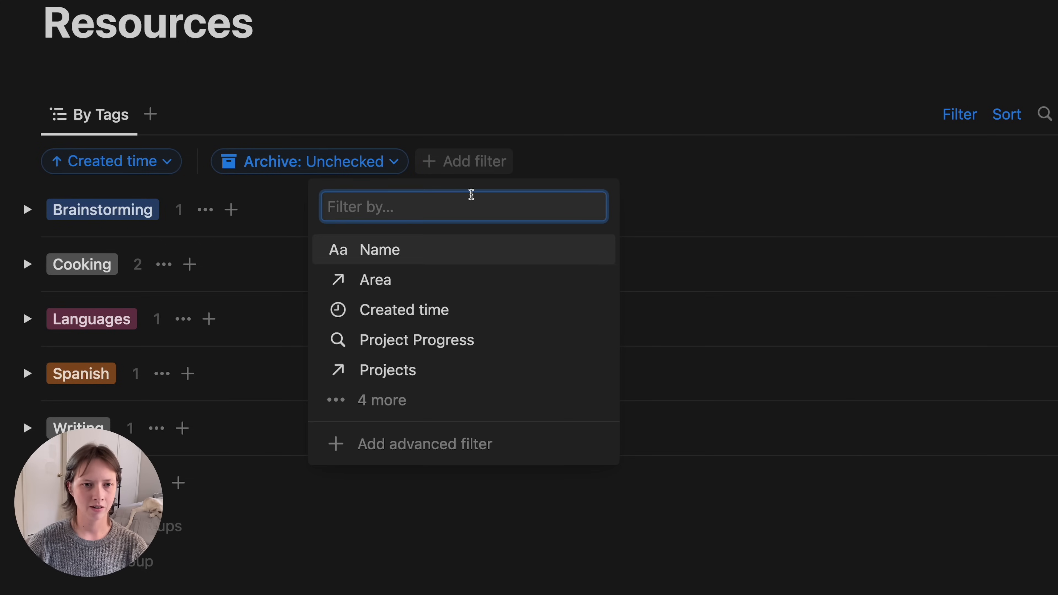
pyautogui.click(472, 286)
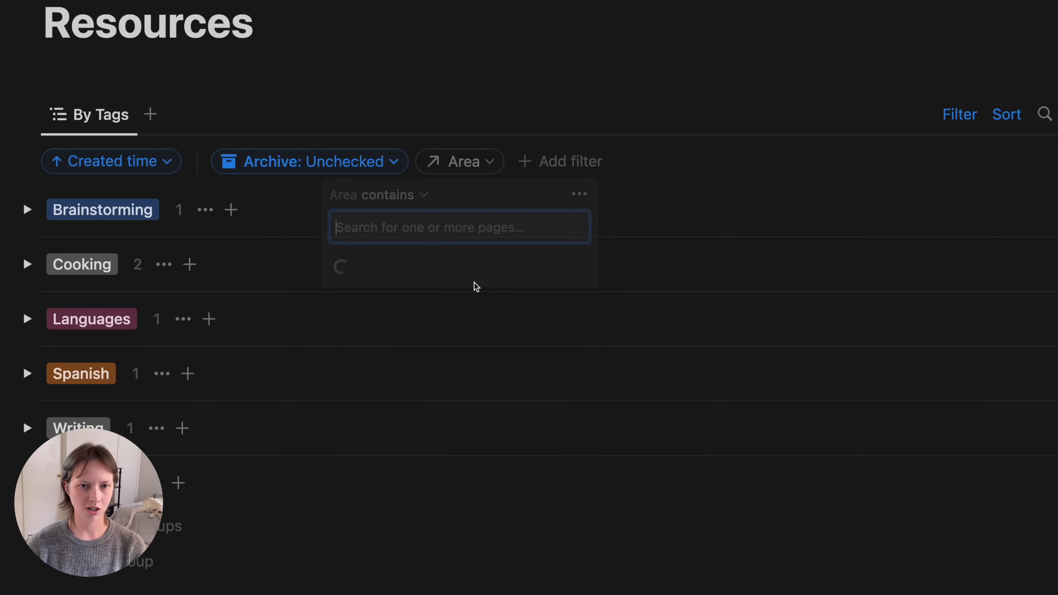
pyautogui.click(400, 203)
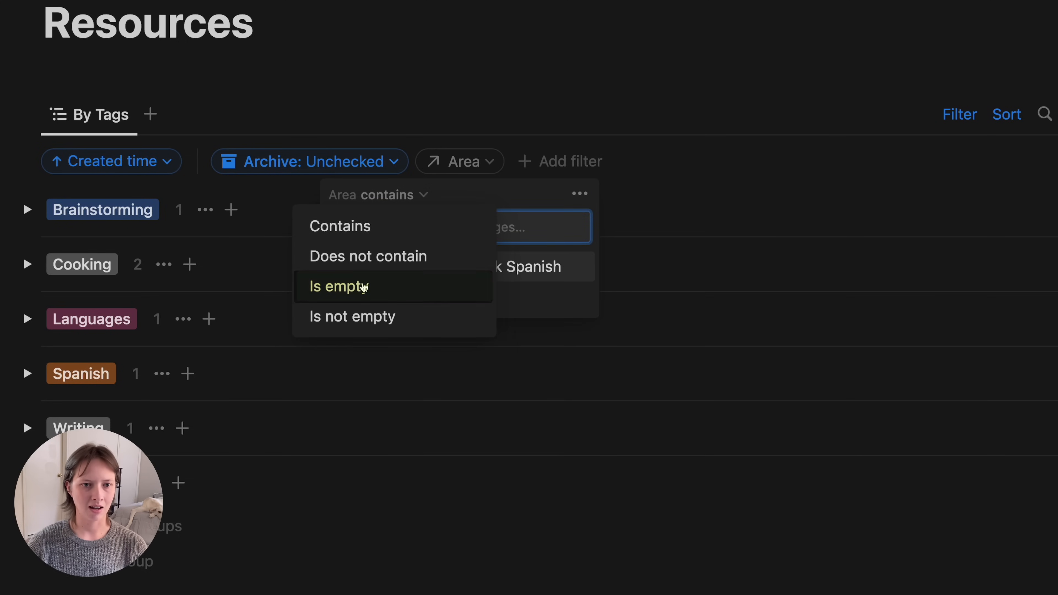
pyautogui.click(361, 285)
pyautogui.click(679, 175)
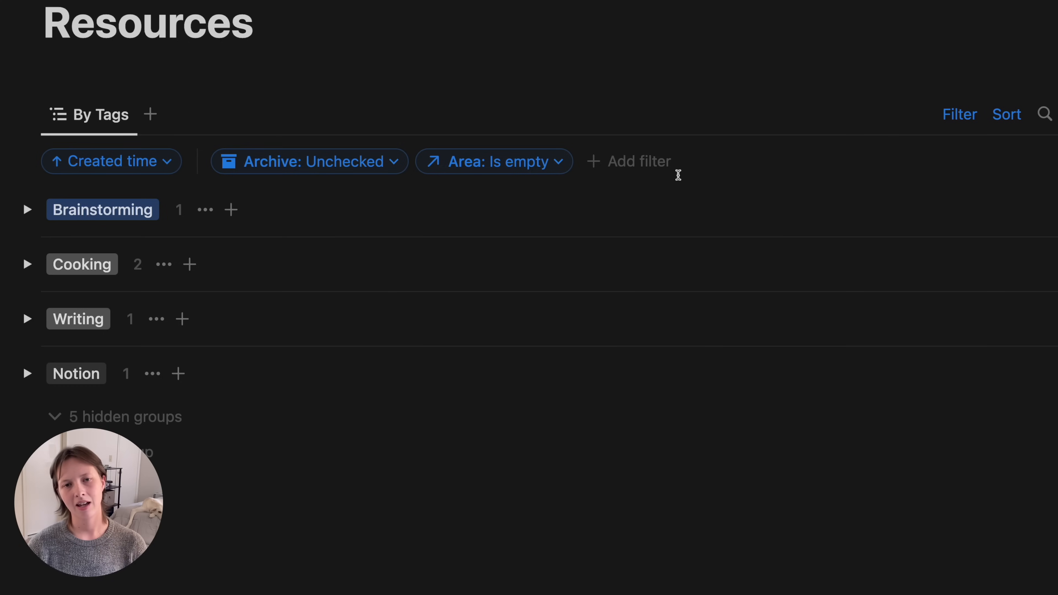
# - Add a second filter for notes with empty Projects, then hide the filter row
pyautogui.click(640, 168)
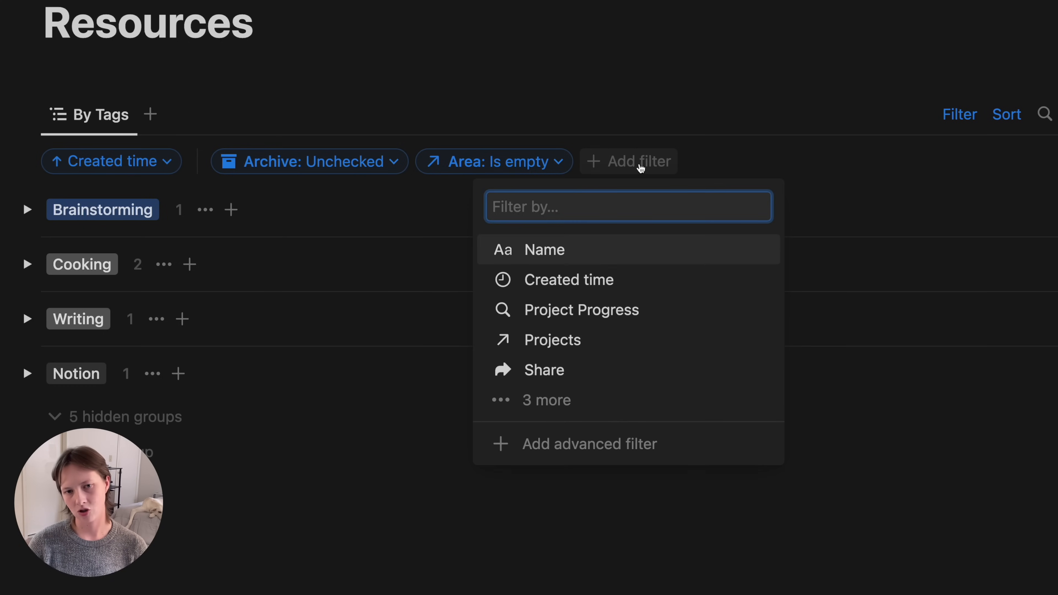
pyautogui.click(612, 341)
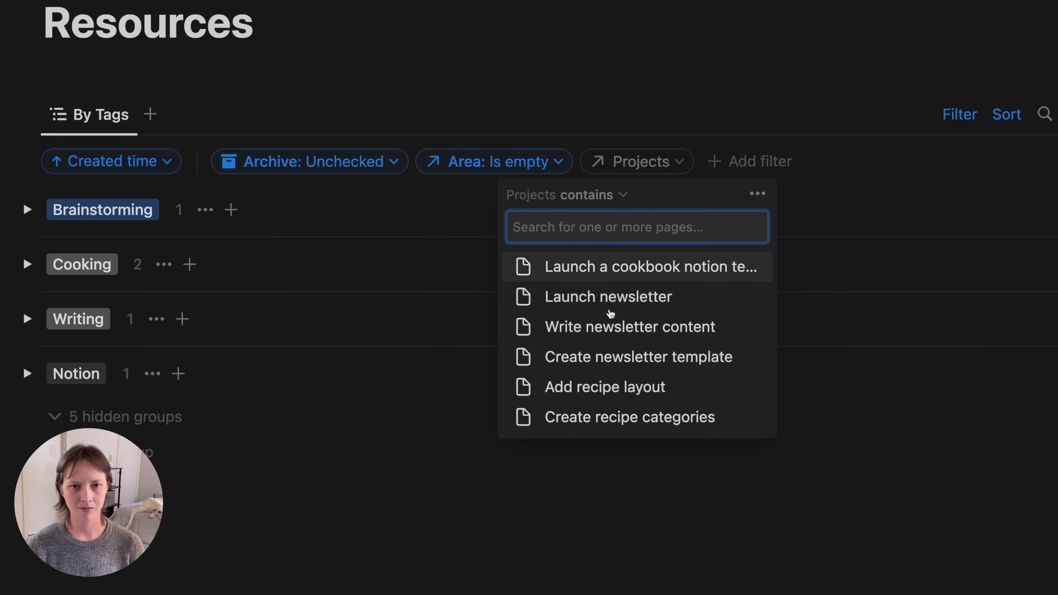
pyautogui.click(586, 196)
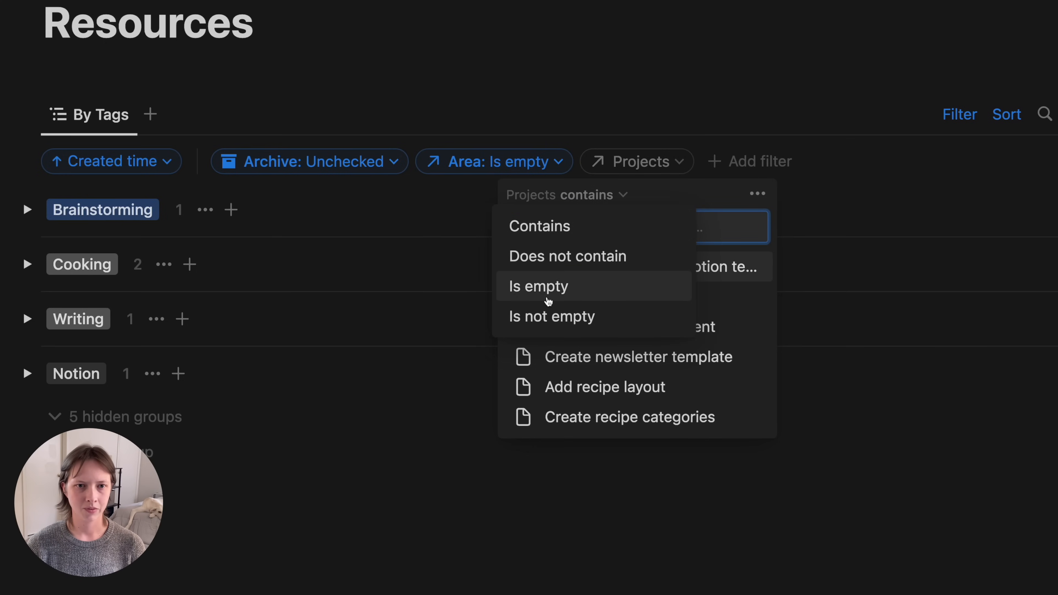
pyautogui.click(548, 288)
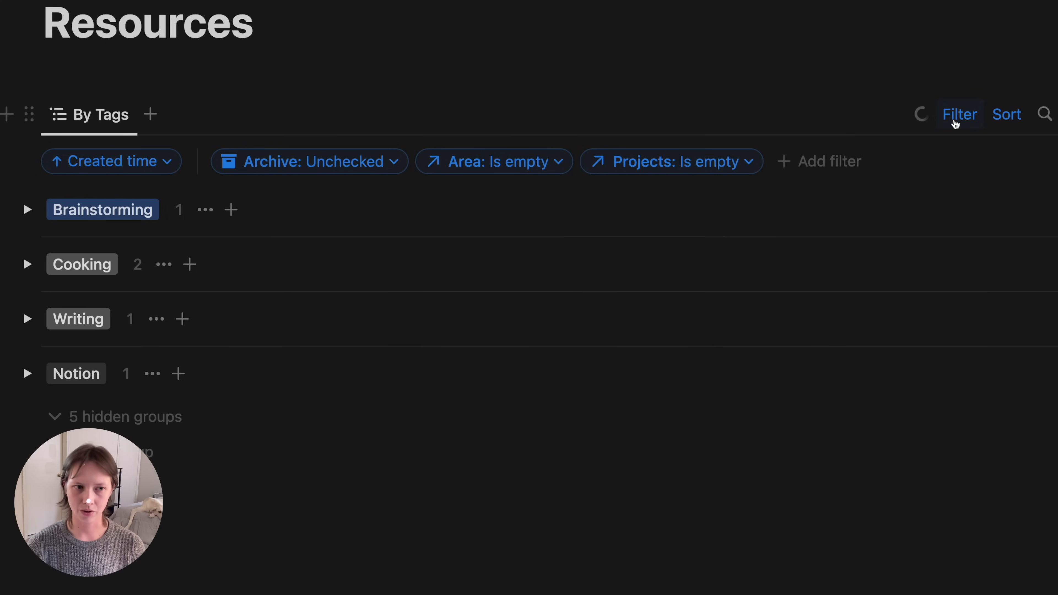
pyautogui.click(953, 120)
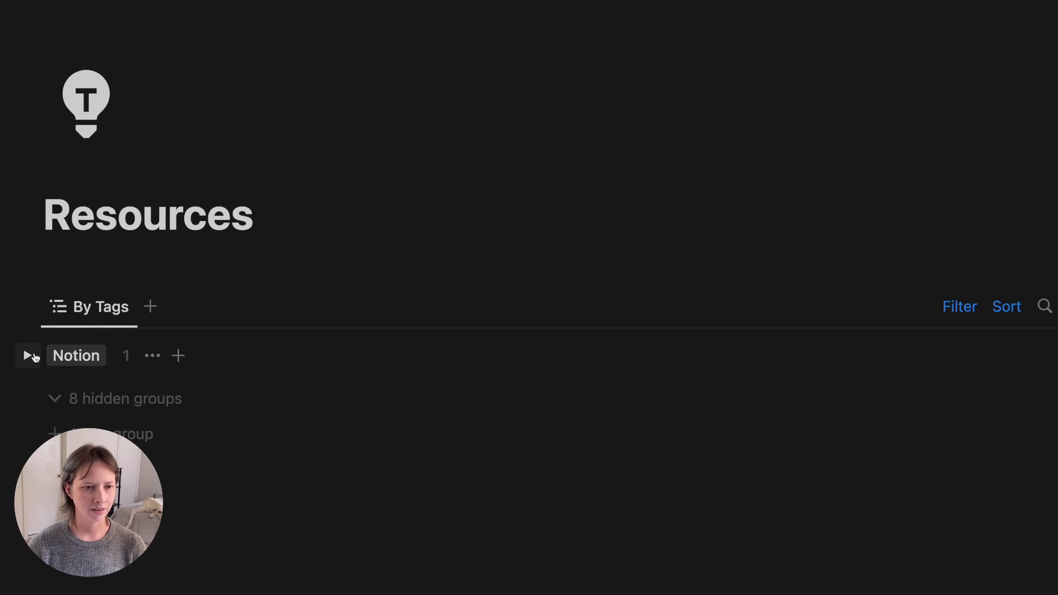
# - Expand the Notion tag group and preview the saved AI prompt tweet
pyautogui.click(28, 355)
pyautogui.scroll(-3, 35, 357)
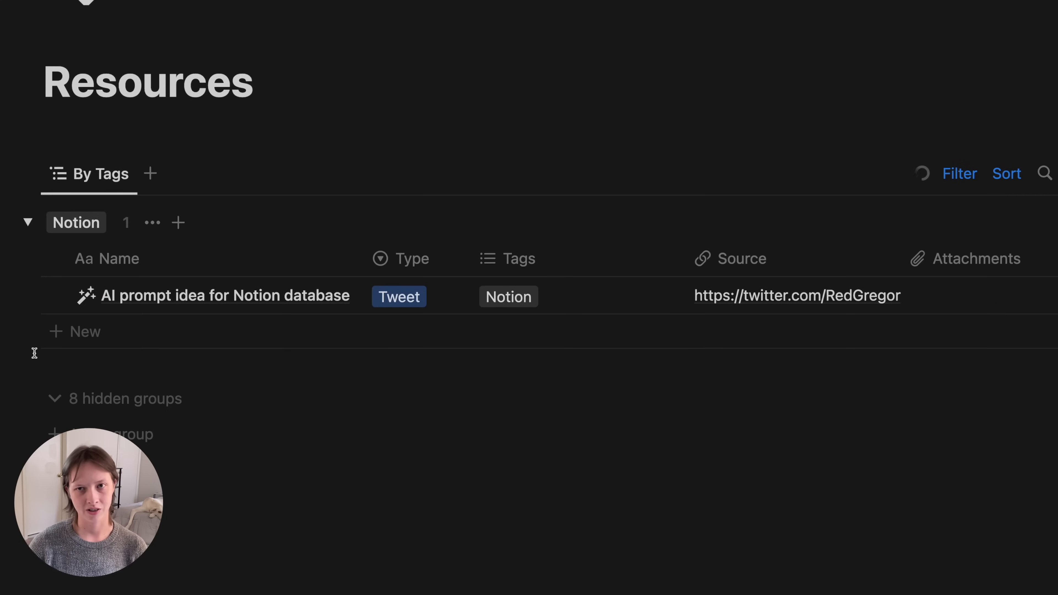
pyautogui.click(319, 296)
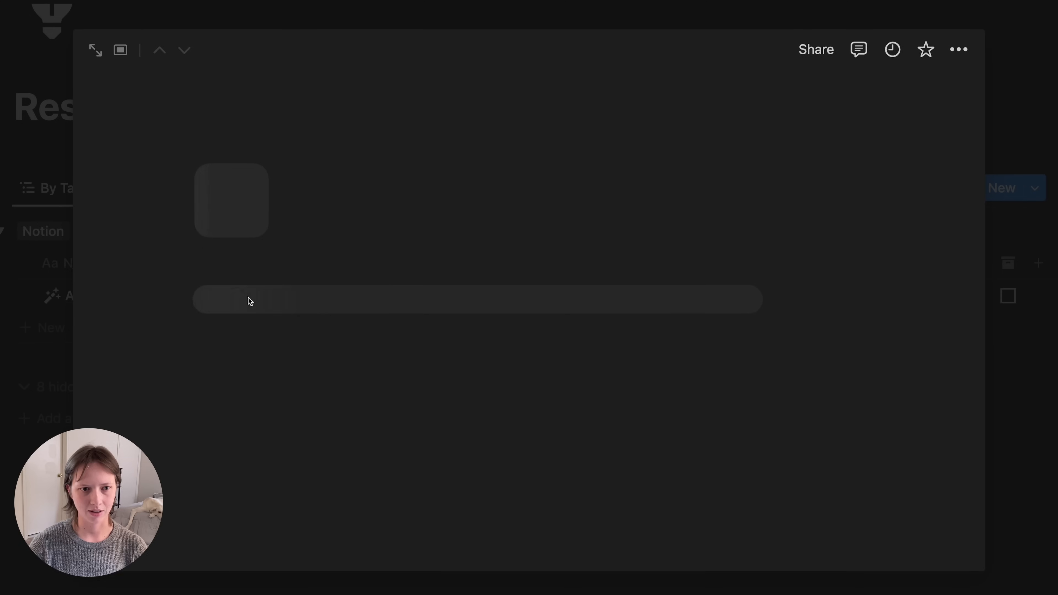
pyautogui.scroll(-10, 546, 381)
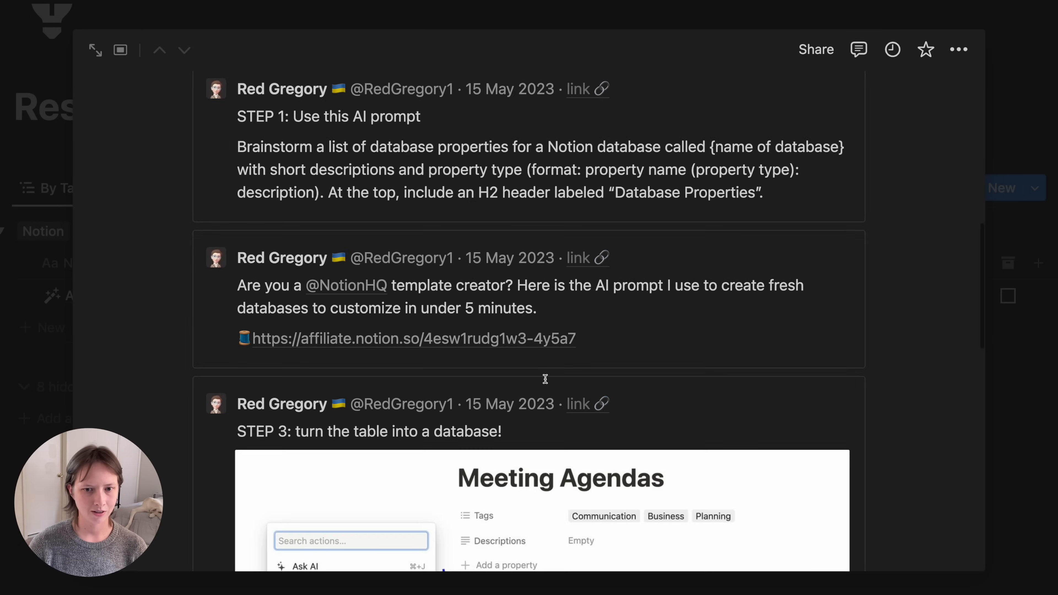
pyautogui.scroll(10, 545, 379)
pyautogui.press('Escape')
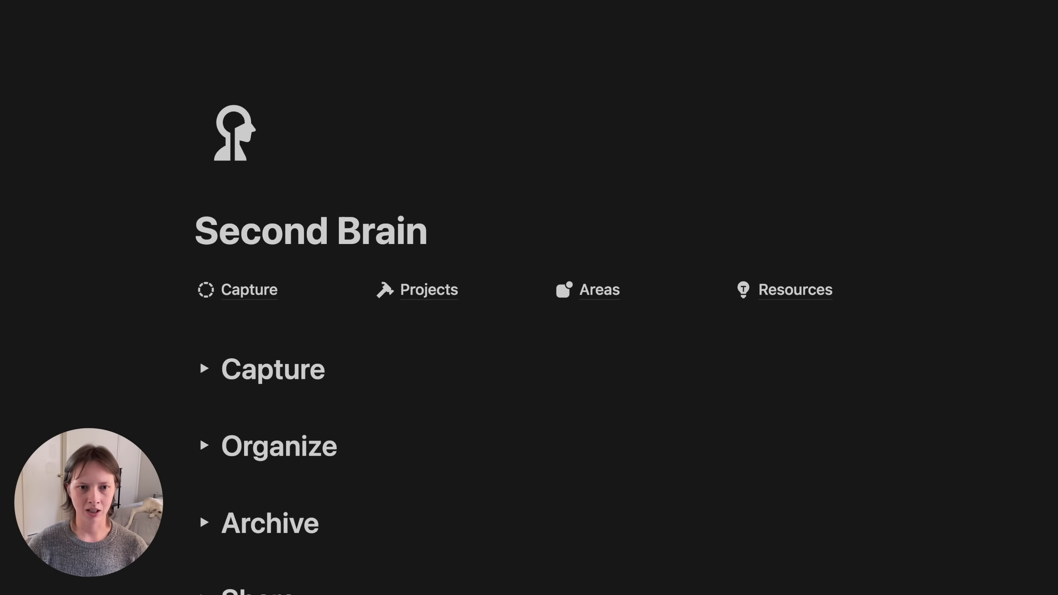
pyautogui.scroll(-1, 113, 421)
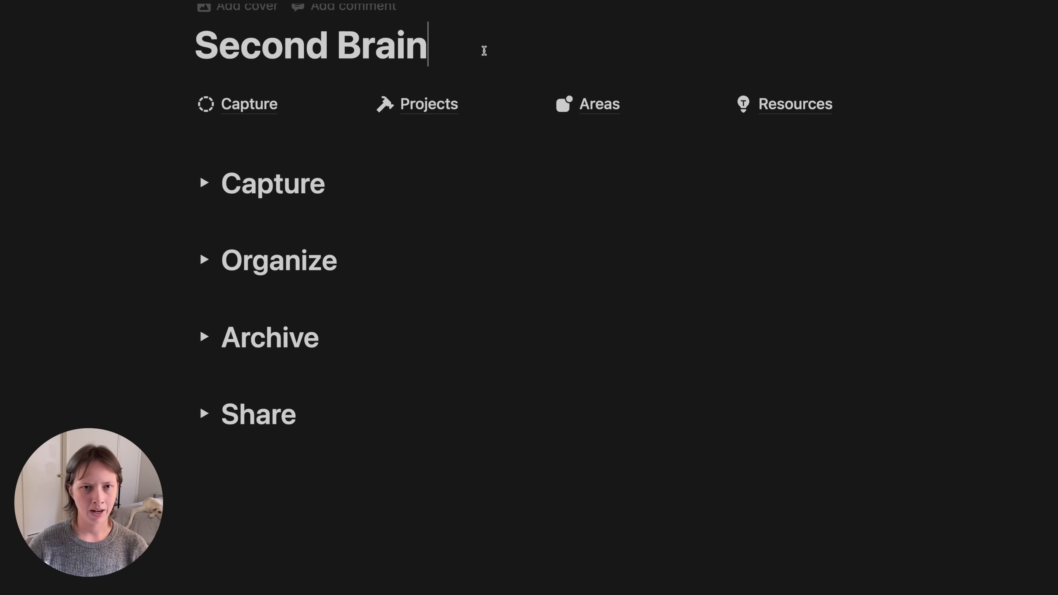
# - Insert a three-column layout under the Second Brain title
pyautogui.press('Return')
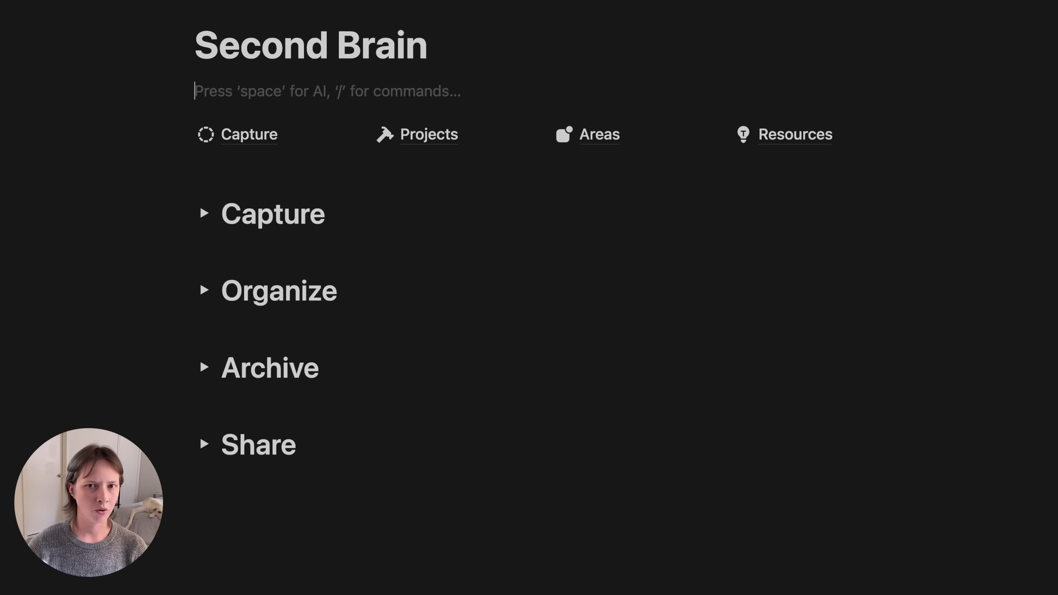
pyautogui.moveTo(118, 90); pyautogui.dragTo(727, 97)
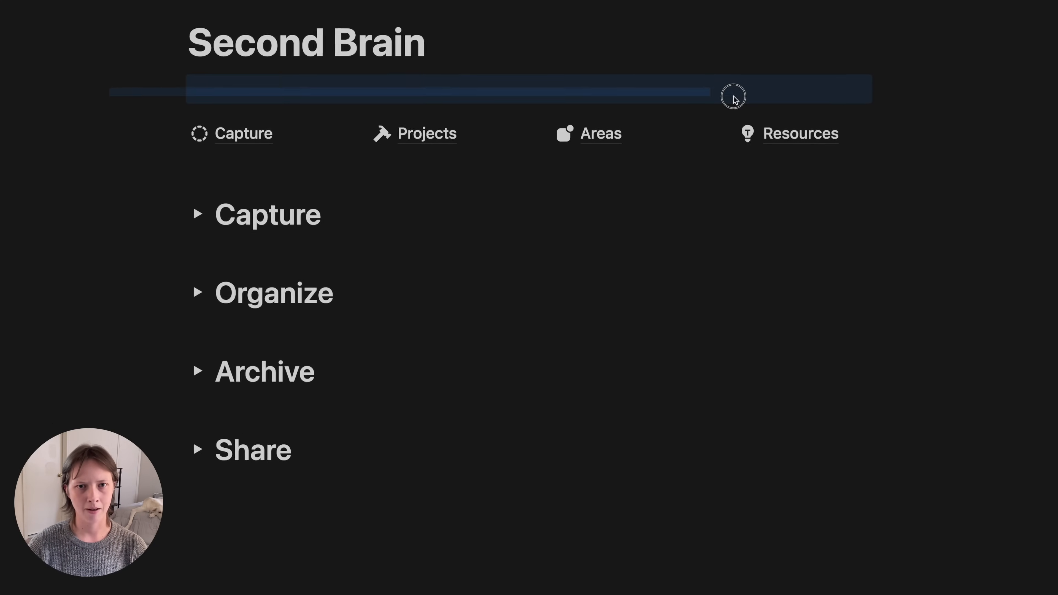
pyautogui.click(383, 101)
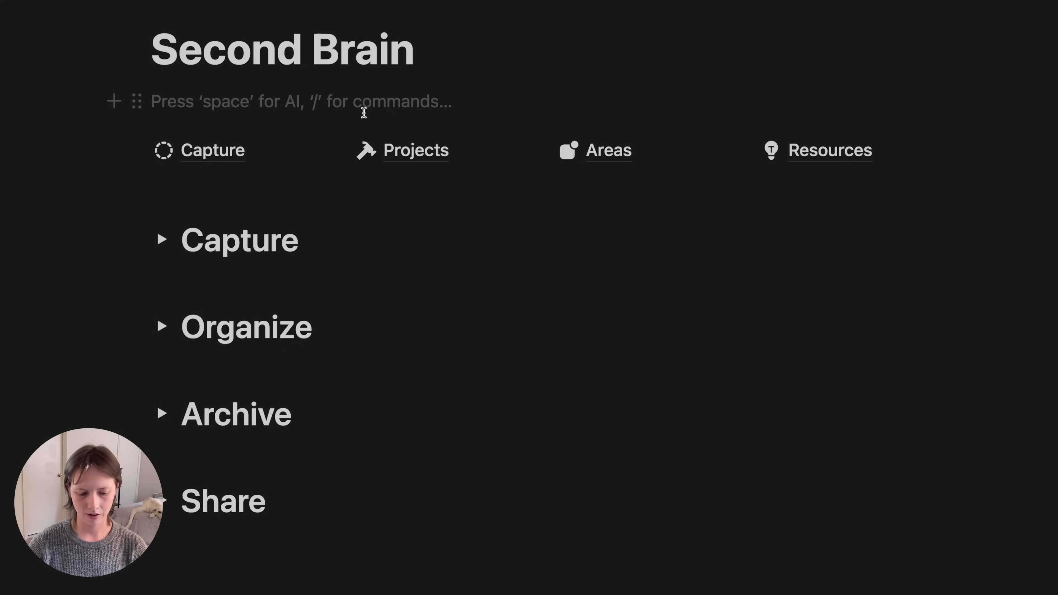
pyautogui.write('/')
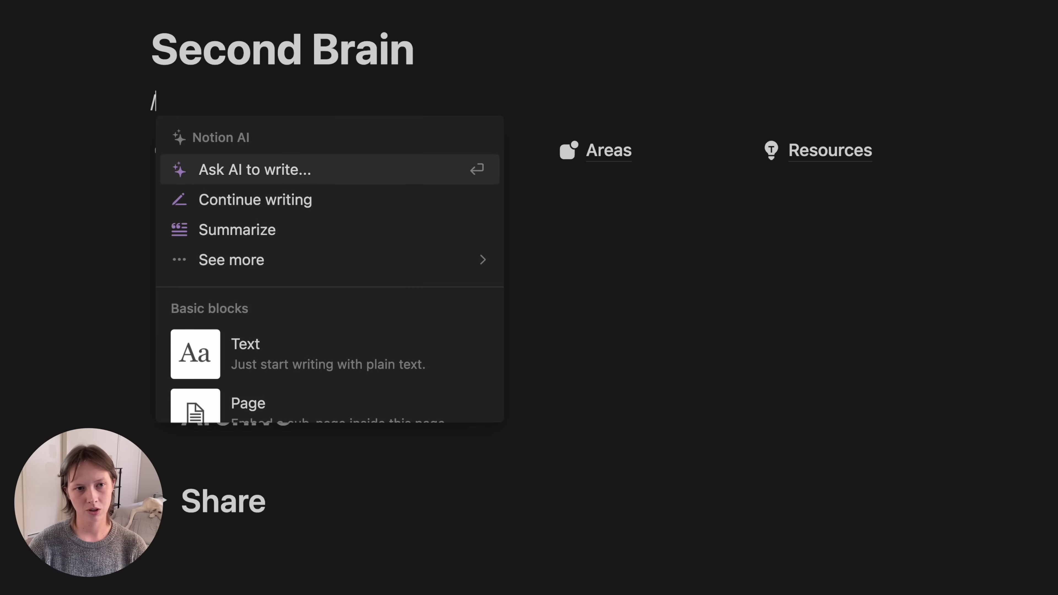
pyautogui.write('3')
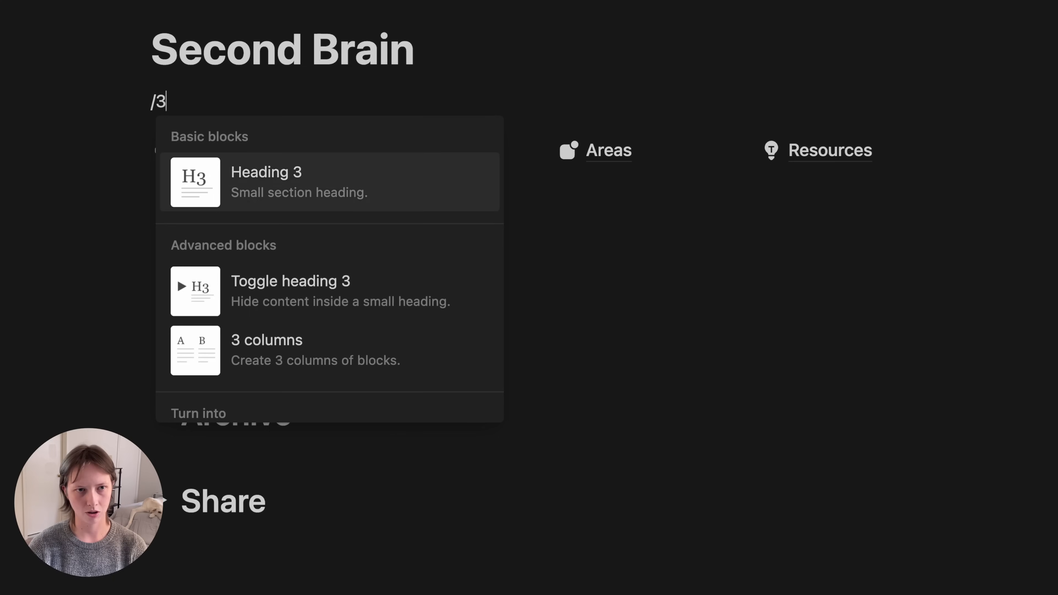
pyautogui.write(' col')
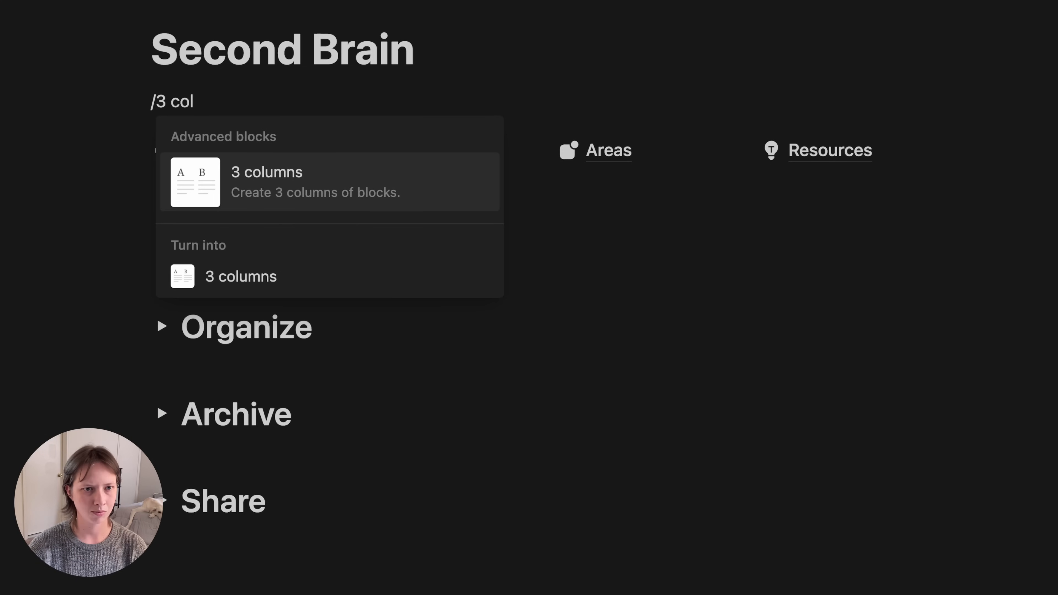
pyautogui.click(309, 196)
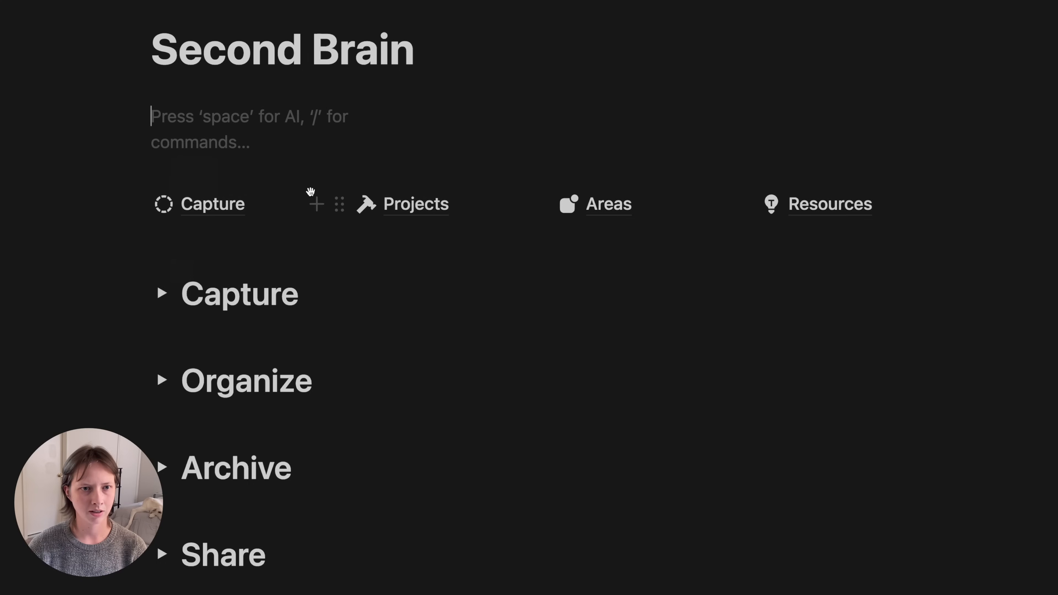
# - Fill the columns with an 'Actions' toggle, an 'Organize' toggle and a button block
pyautogui.write('>')
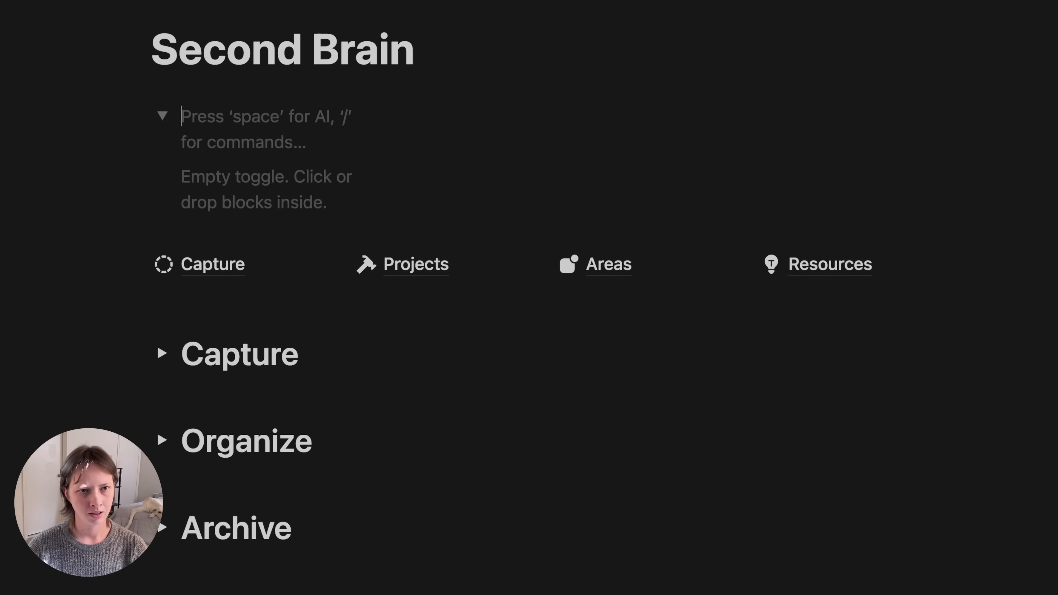
pyautogui.write(' Actions')
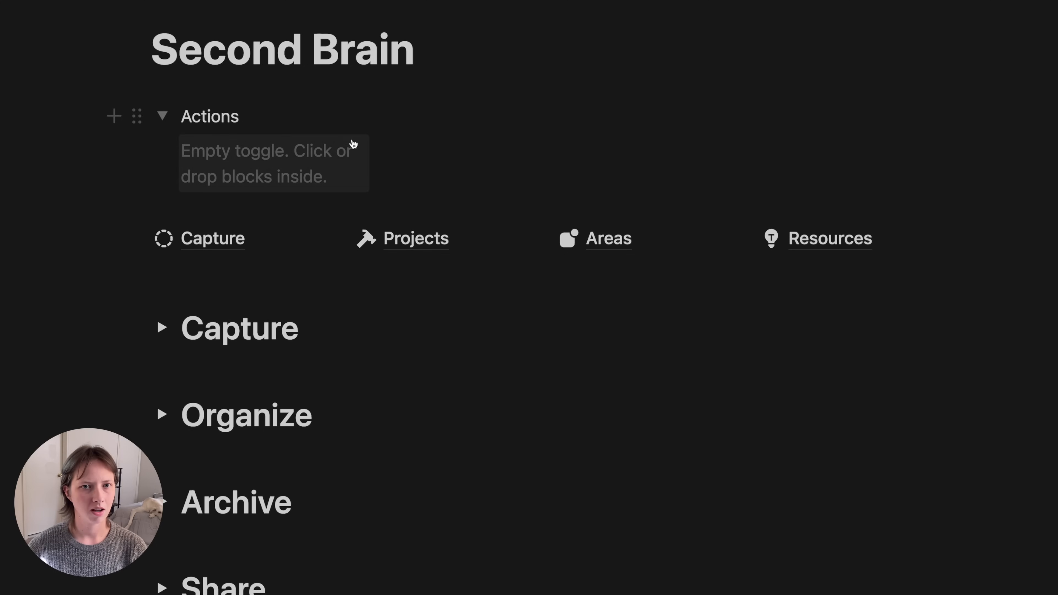
pyautogui.click(451, 121)
pyautogui.write('> ')
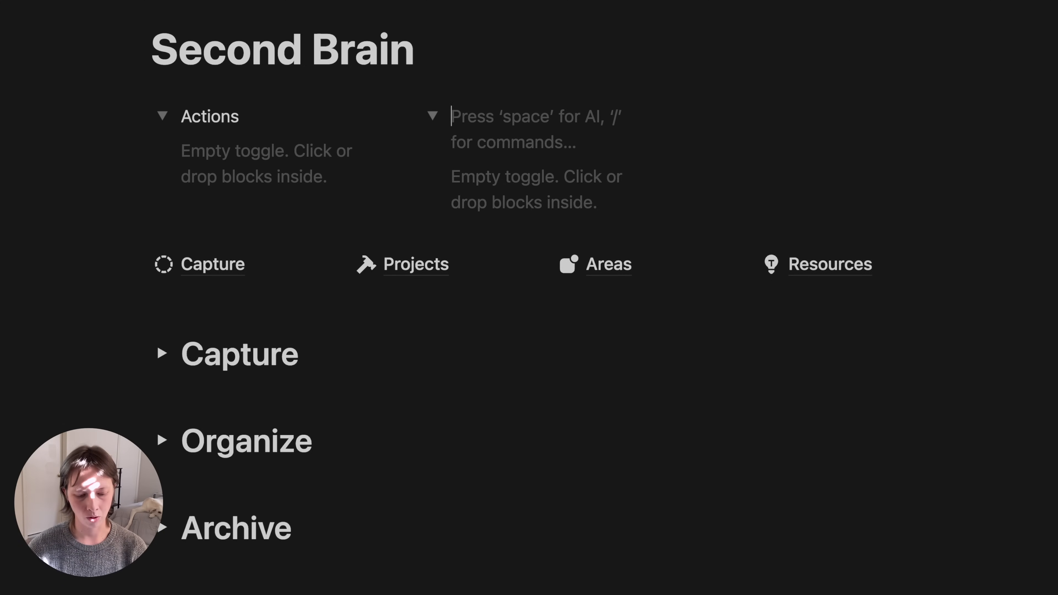
pyautogui.write('Organize')
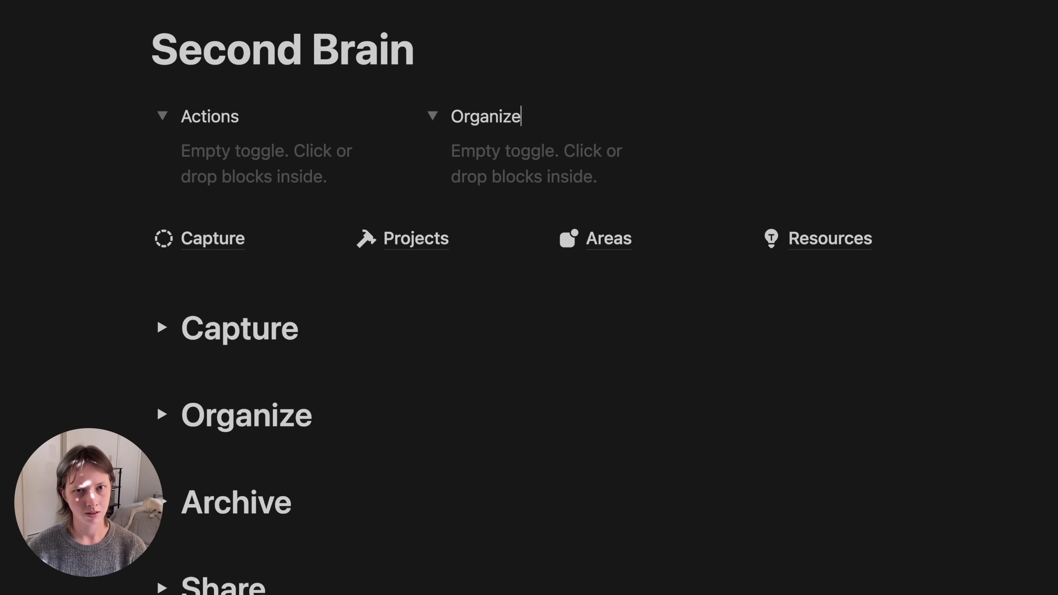
pyautogui.click(772, 122)
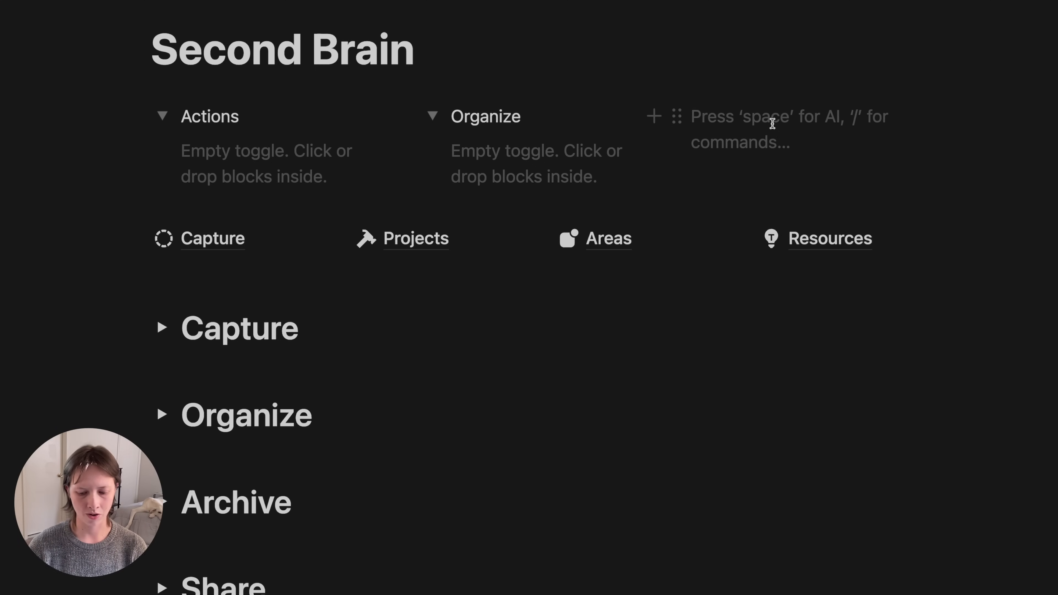
pyautogui.write('/but')
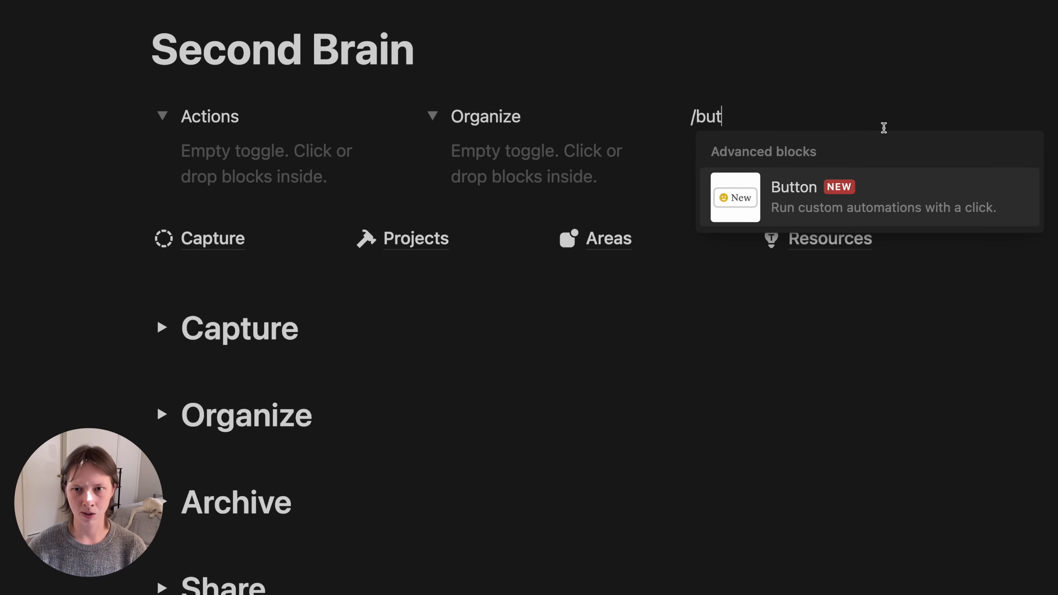
pyautogui.click(797, 211)
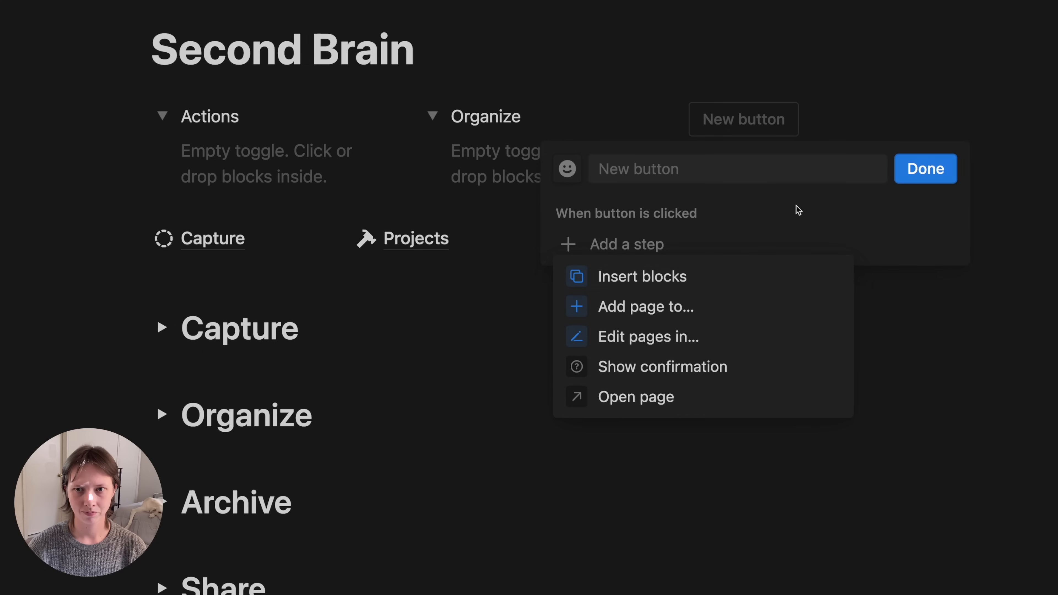
# - Move Capture into the Actions toggle and Projects, Areas, Resources into Organize
pyautogui.click(933, 171)
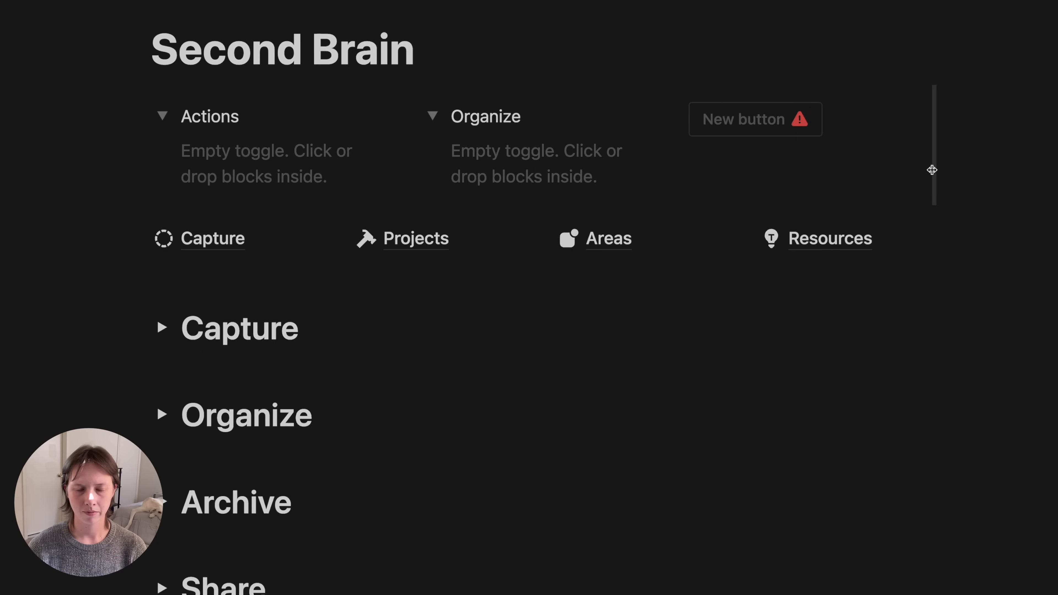
pyautogui.moveTo(137, 238); pyautogui.dragTo(215, 158)
pyautogui.moveTo(136, 239); pyautogui.dragTo(446, 167)
pyautogui.moveTo(135, 213); pyautogui.dragTo(511, 170)
pyautogui.moveTo(134, 232); pyautogui.dragTo(542, 204)
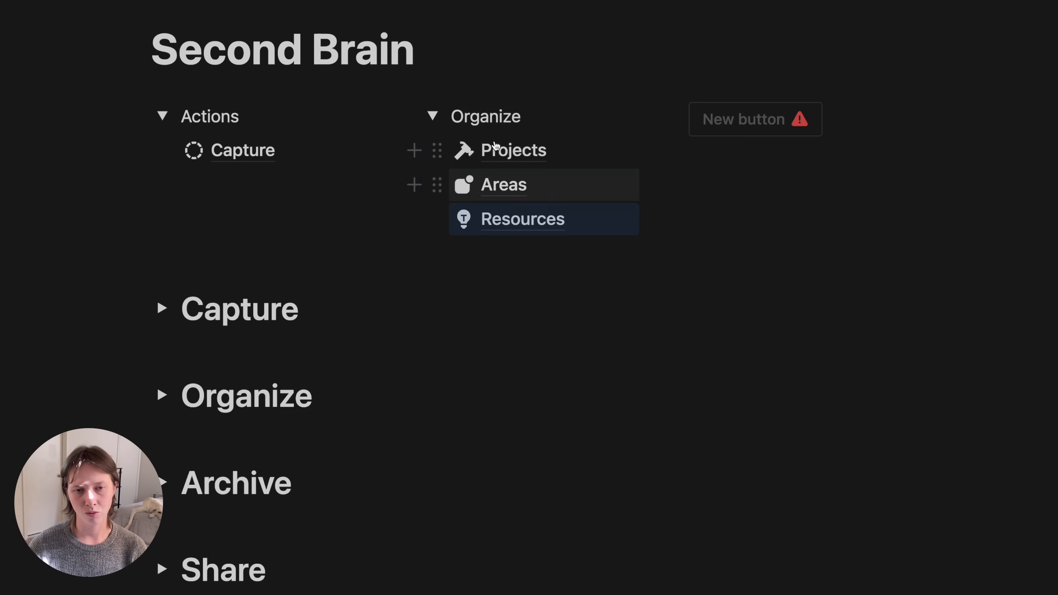
# - Collapse both toggles, reopen Organize, and add an empty line below Resources
pyautogui.click(433, 116)
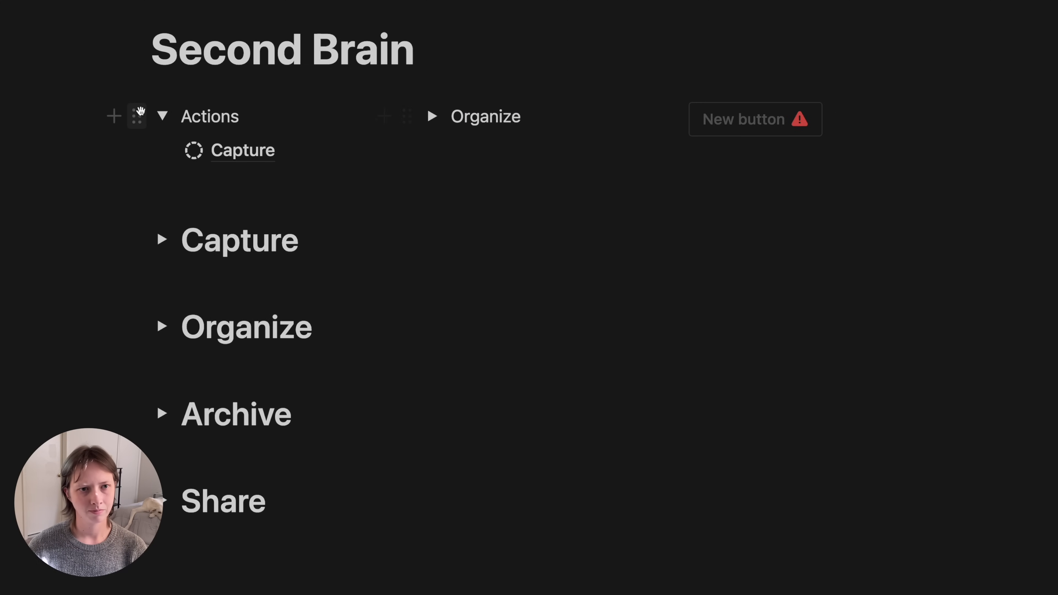
pyautogui.click(162, 117)
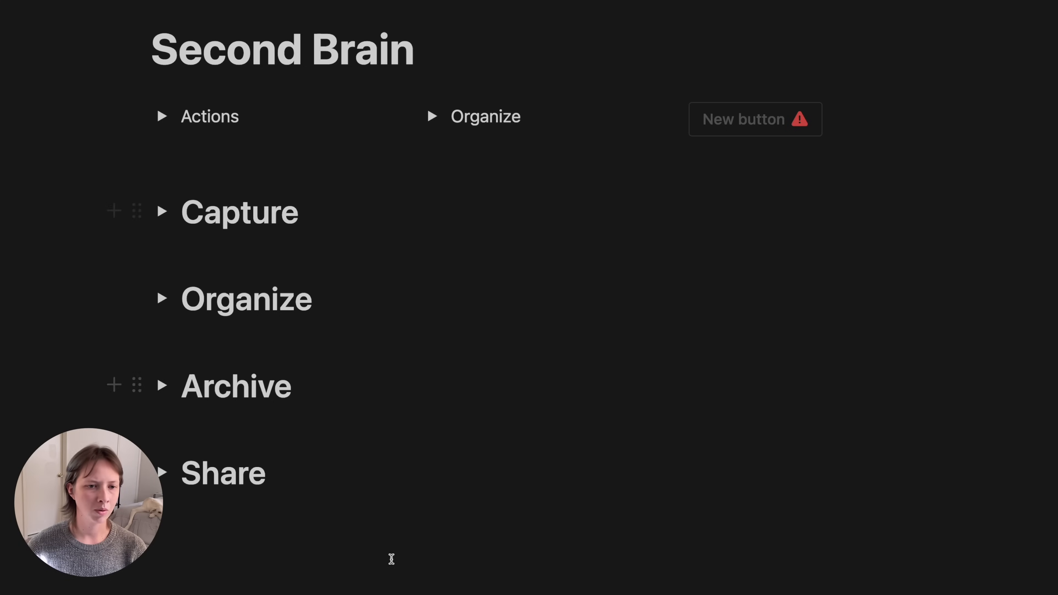
pyautogui.scroll(3, 390, 559)
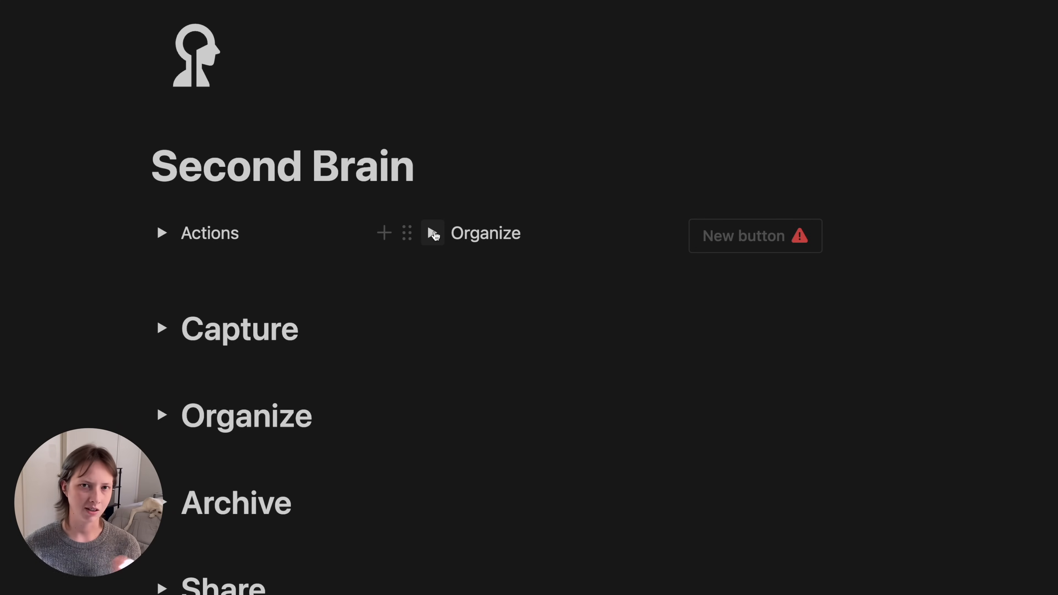
pyautogui.click(433, 234)
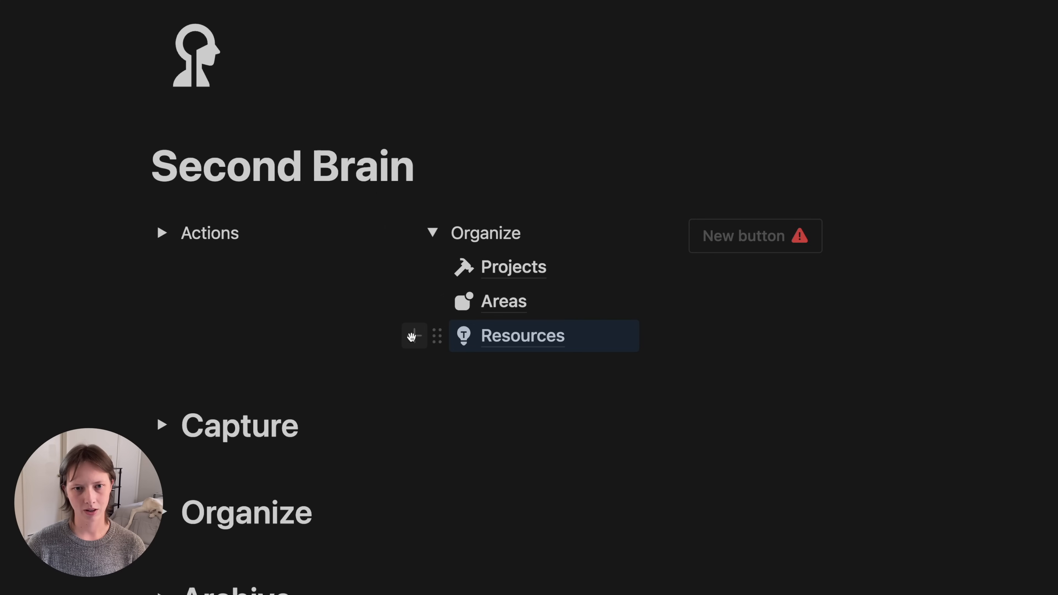
pyautogui.click(413, 336)
# - Create an empty 'Archived' sub-page below Resources
pyautogui.click(503, 372)
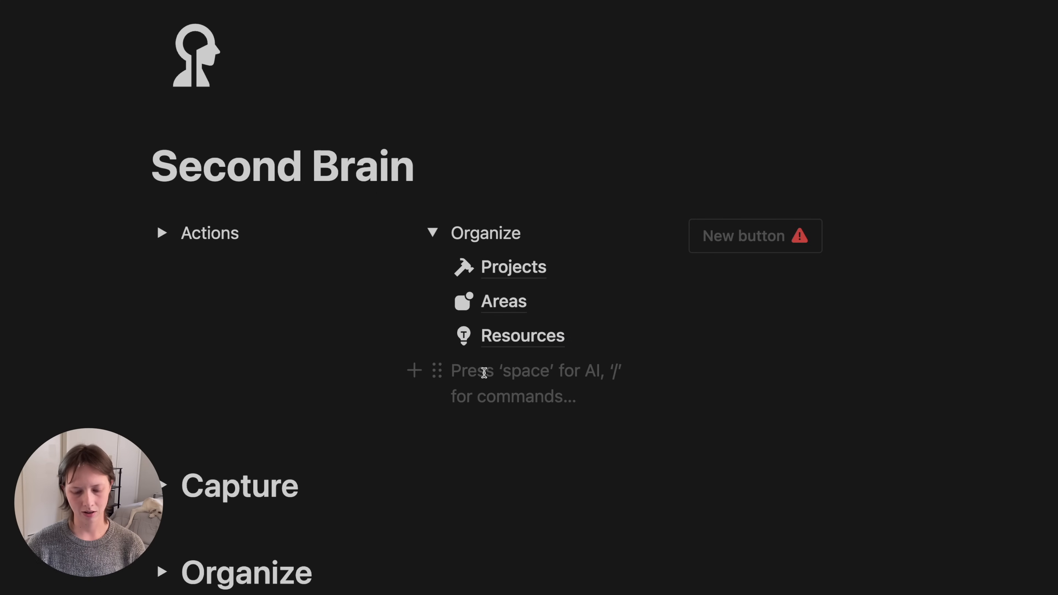
pyautogui.write('/page')
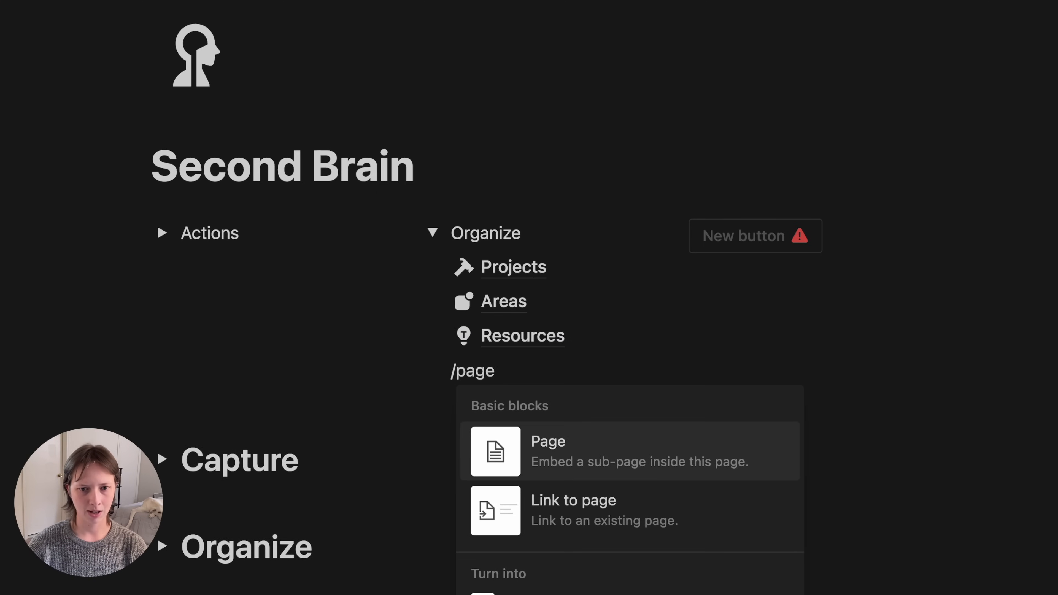
pyautogui.press('Return')
pyautogui.write('A')
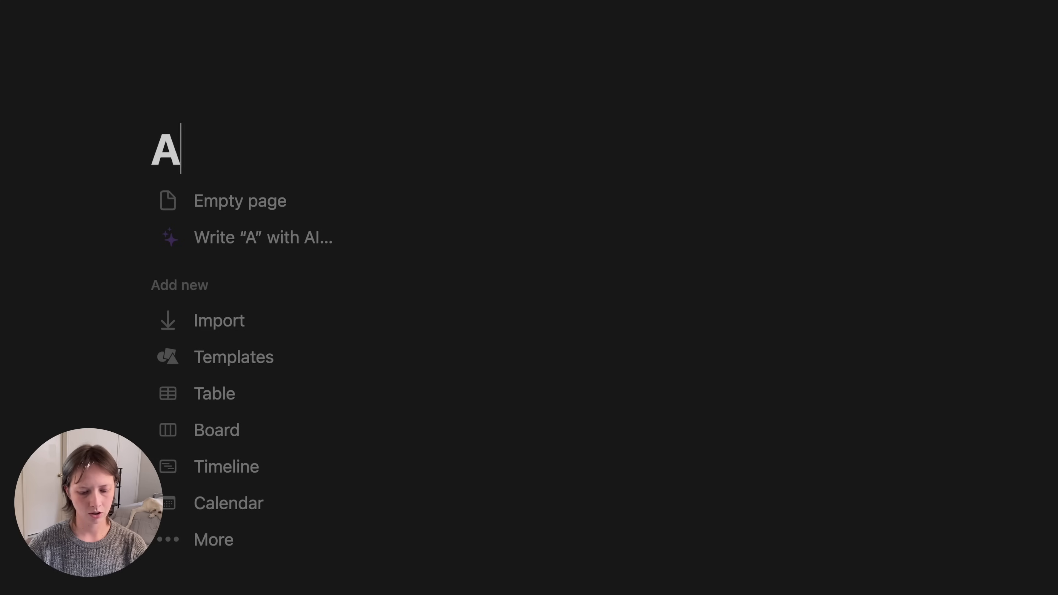
pyautogui.write('rchived')
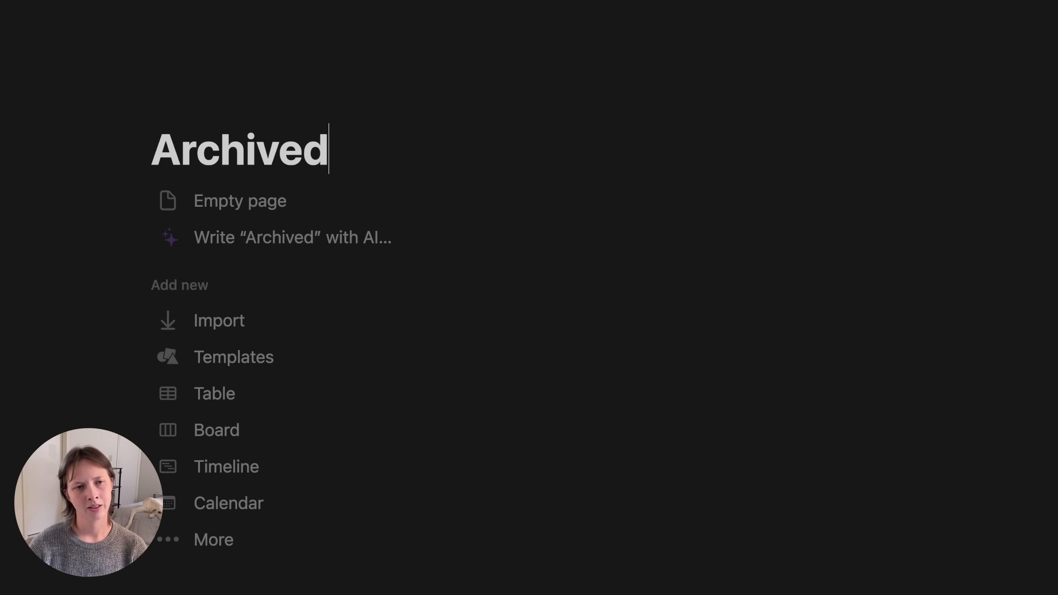
pyautogui.click(183, 205)
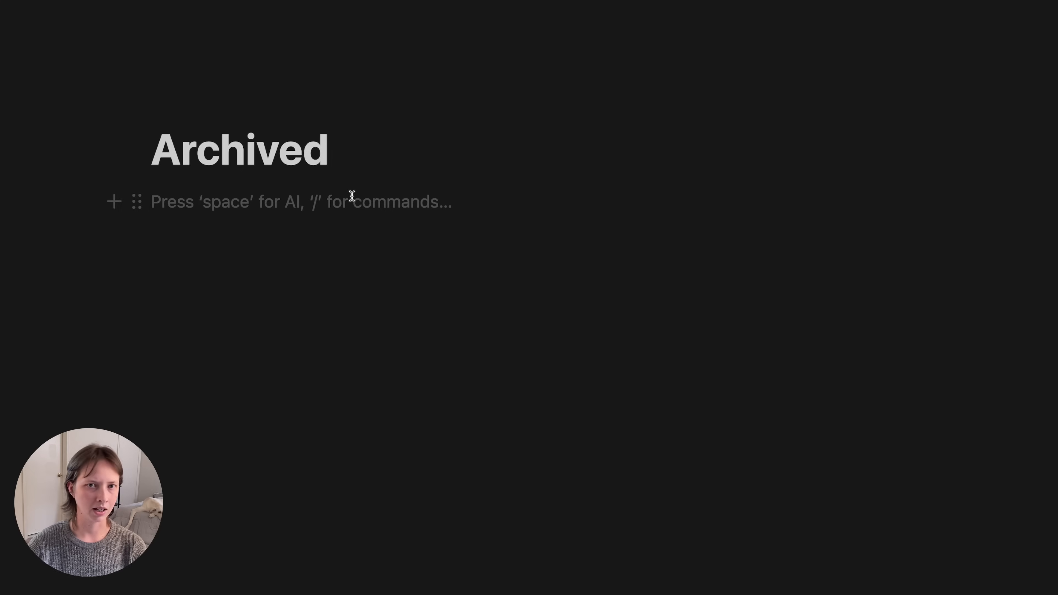
# - Give the Archived page the archive box icon
pyautogui.click(212, 110)
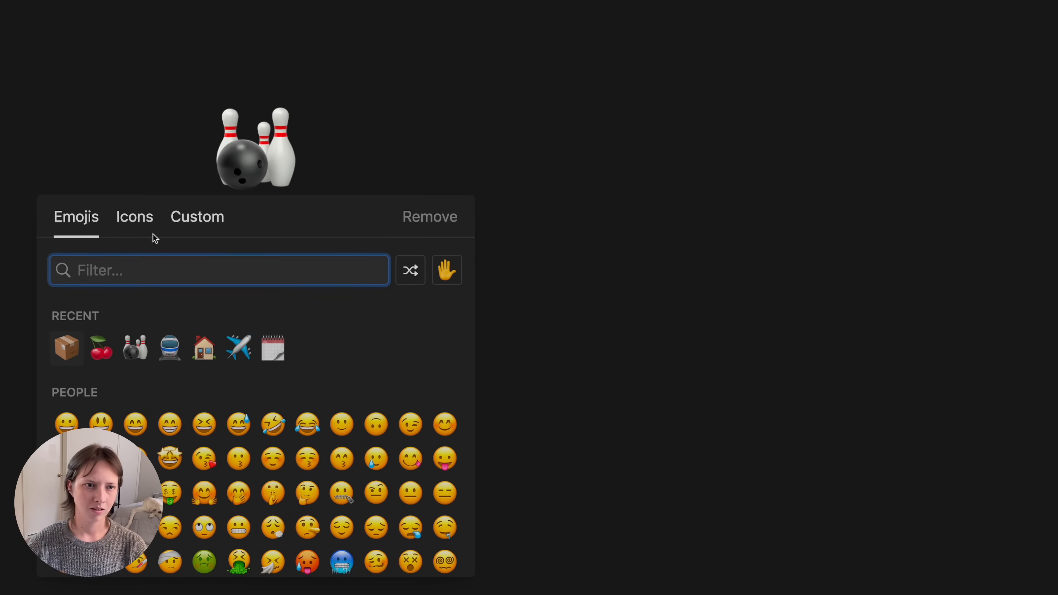
pyautogui.click(134, 217)
pyautogui.write('srchive')
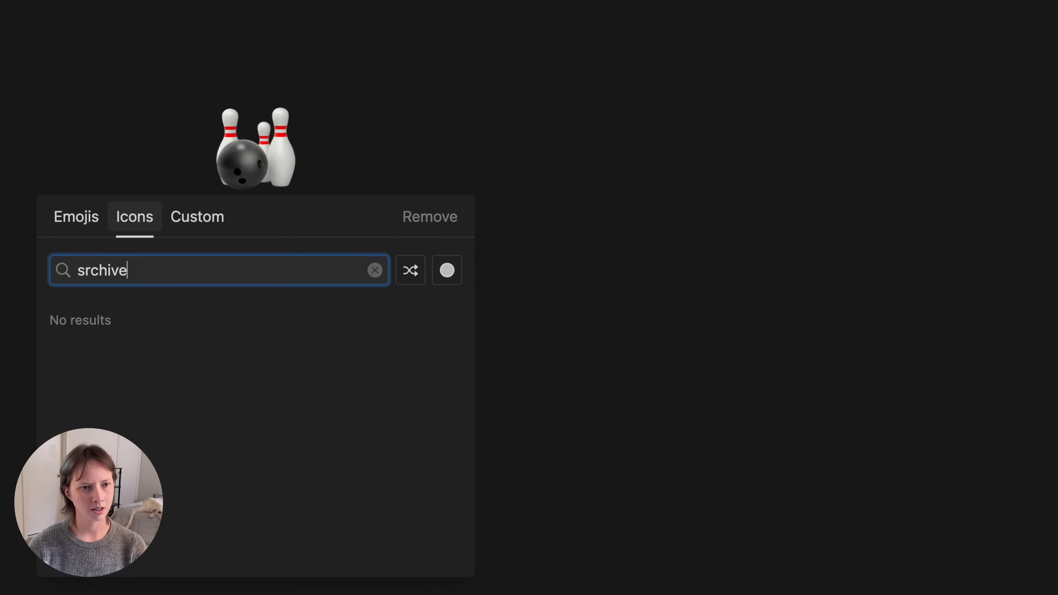
pyautogui.press('super+a')
pyautogui.write('archi')
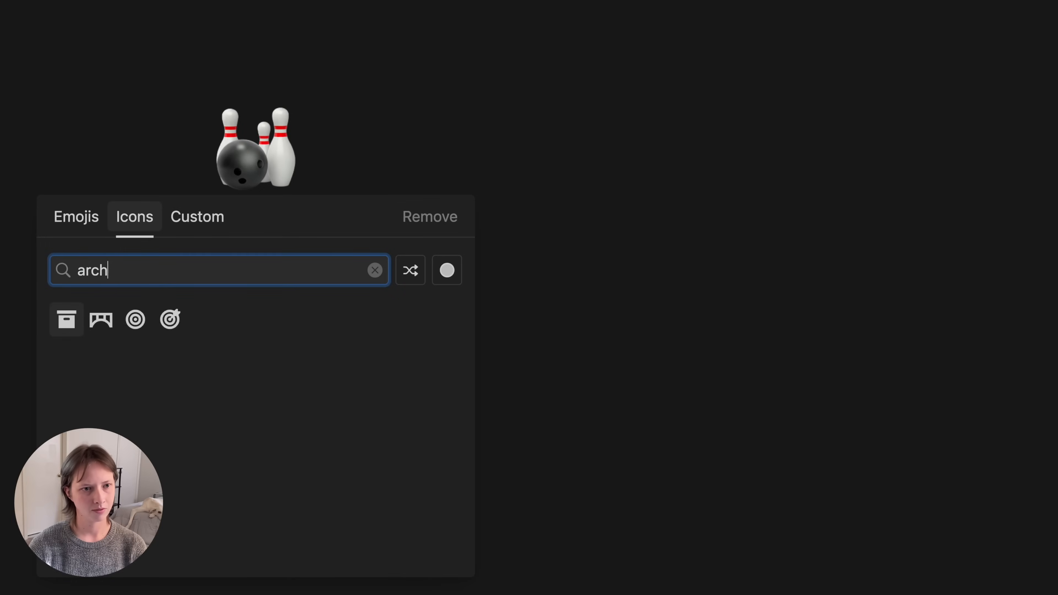
pyautogui.press('Return')
# - Turn on Full width for the Archived page and begin a /linked block
pyautogui.click(296, 364)
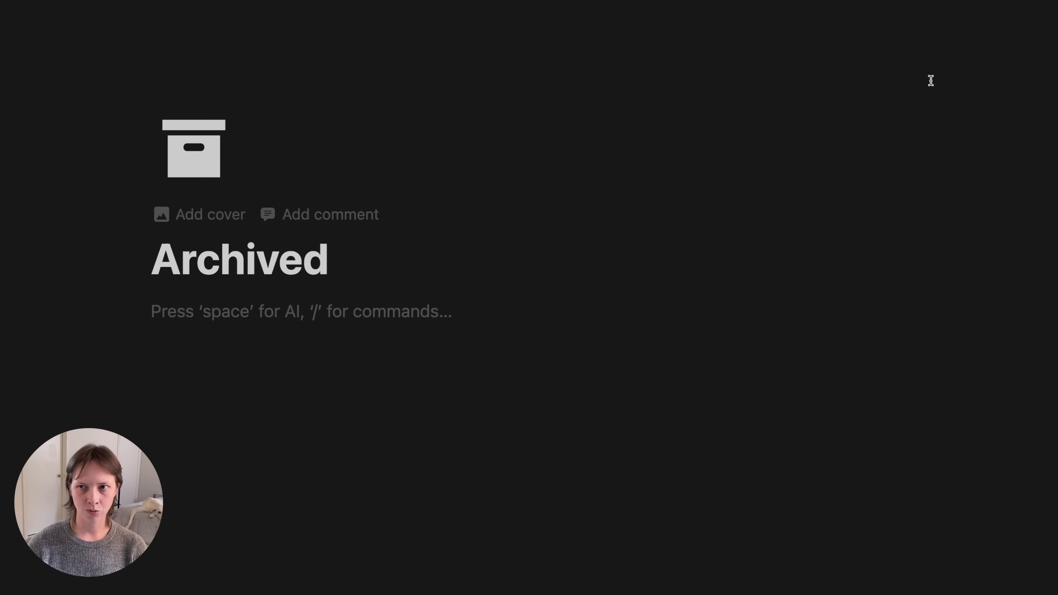
pyautogui.click(1037, 21)
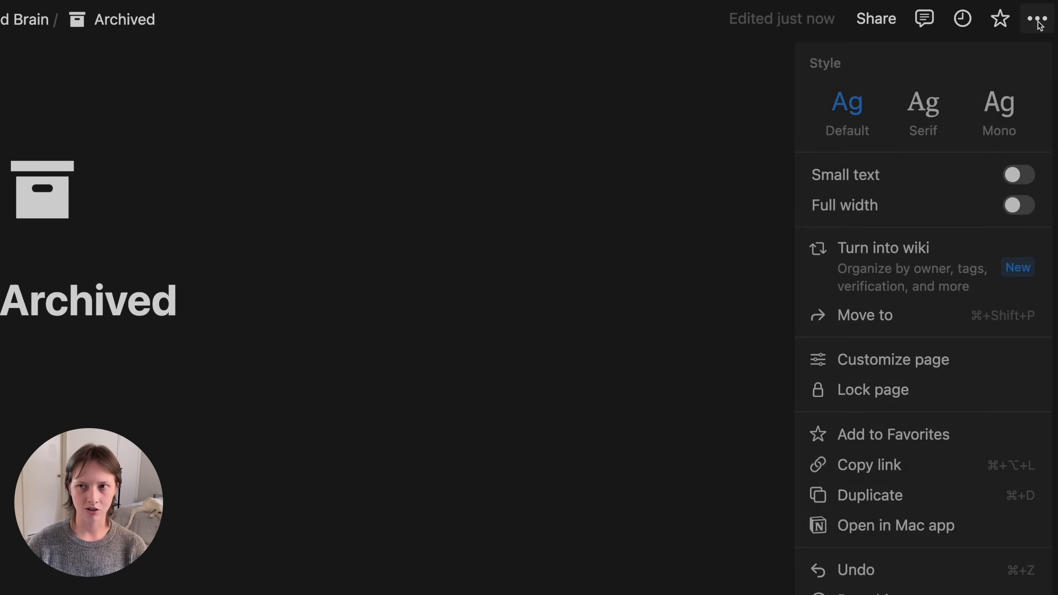
pyautogui.click(1013, 208)
pyautogui.click(121, 368)
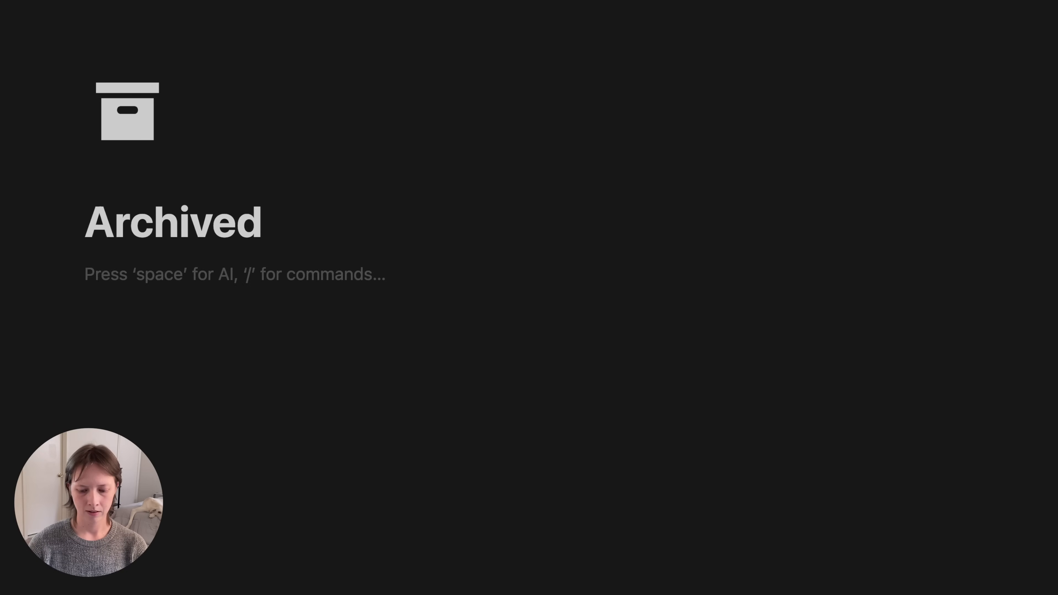
pyautogui.write('/linked')
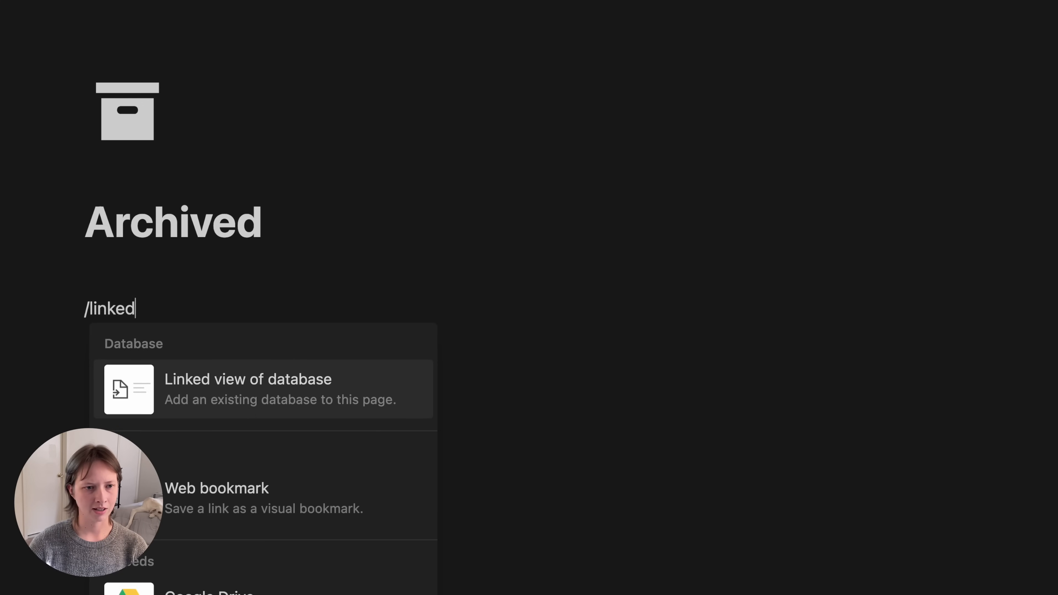
# - Embed a linked copy of the Projects Archived view, named Projects with a hammer icon
pyautogui.press('Return')
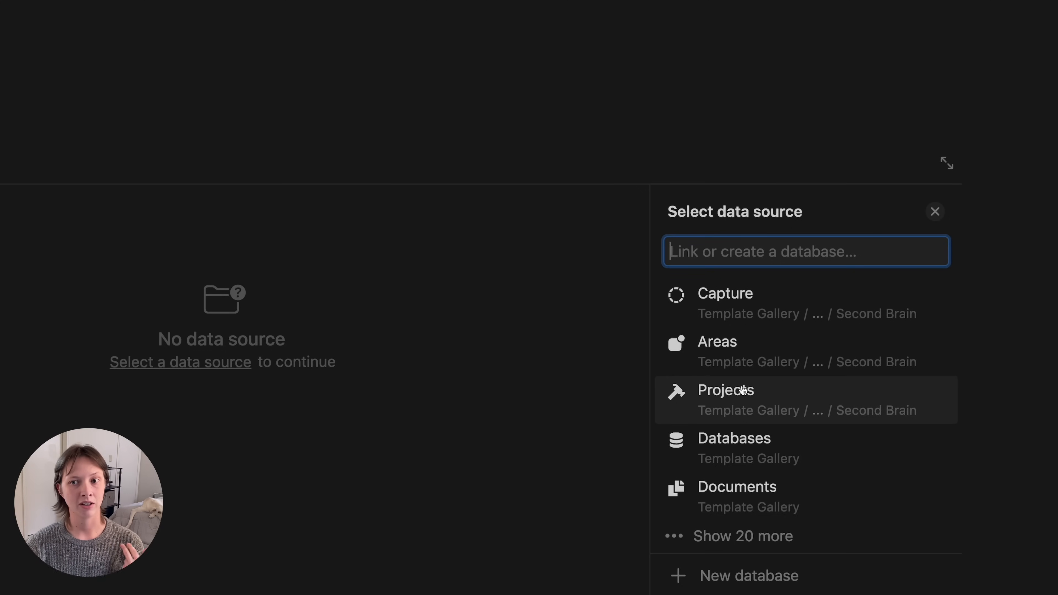
pyautogui.click(772, 403)
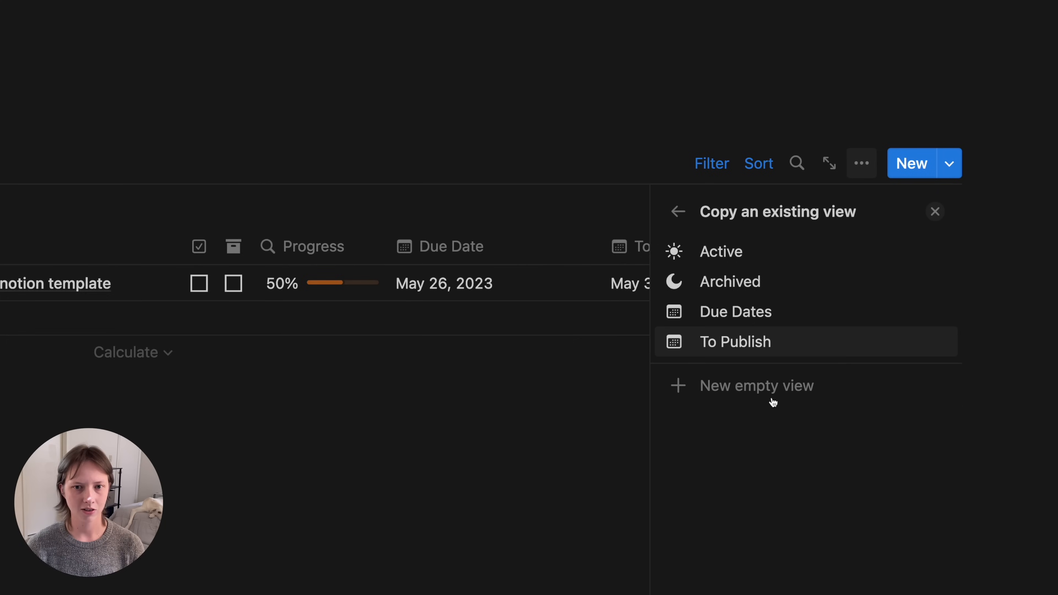
pyautogui.click(766, 293)
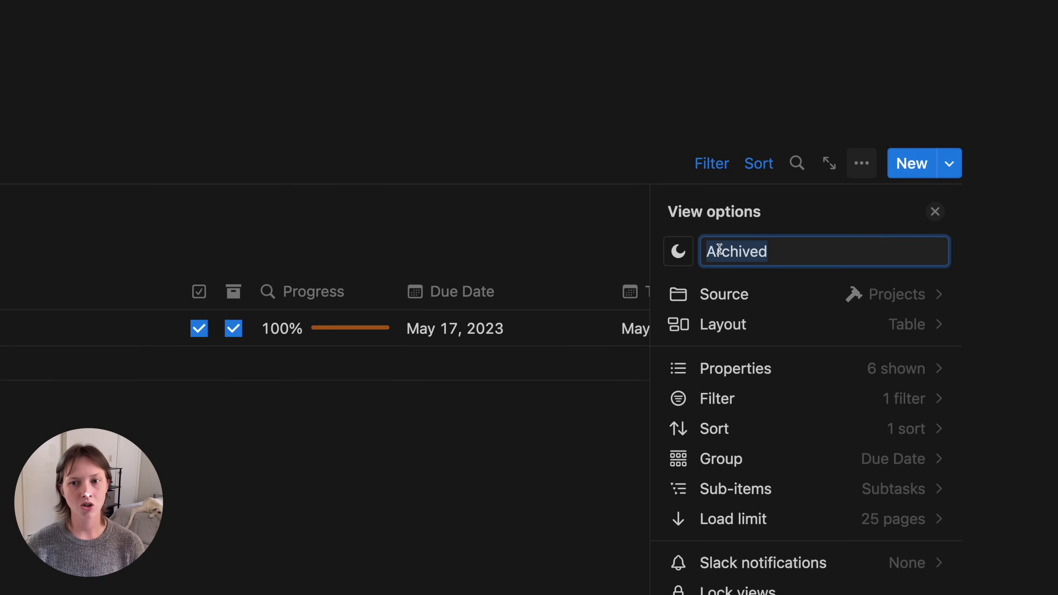
pyautogui.write('Projects')
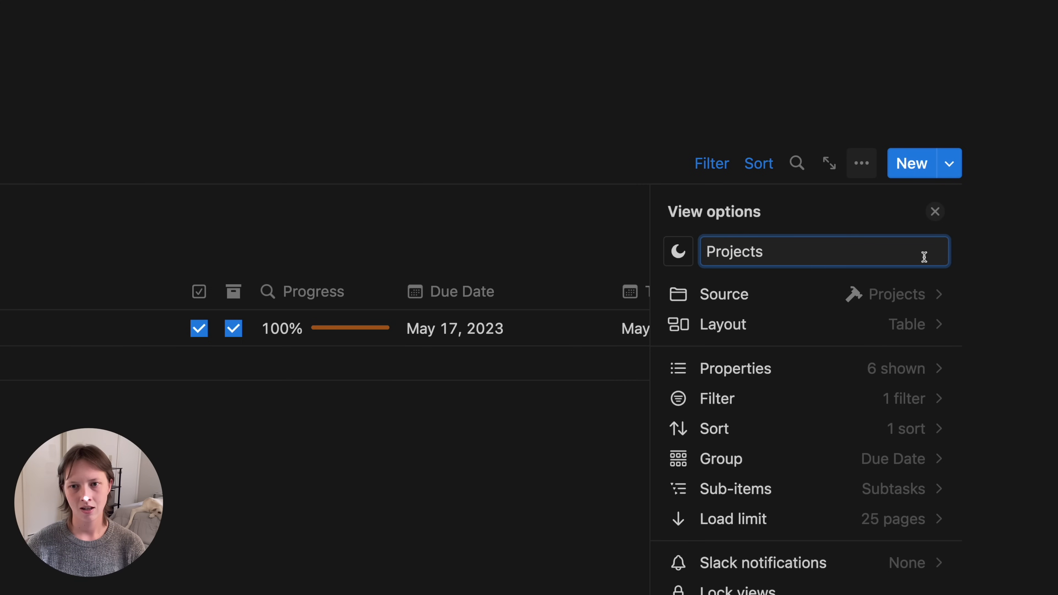
pyautogui.click(678, 251)
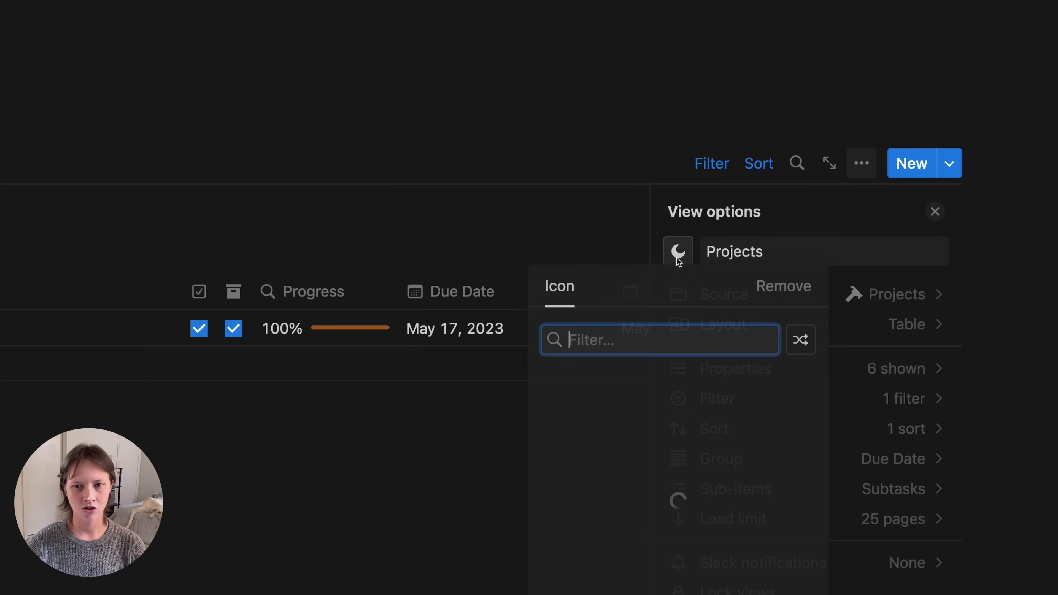
pyautogui.write('tool')
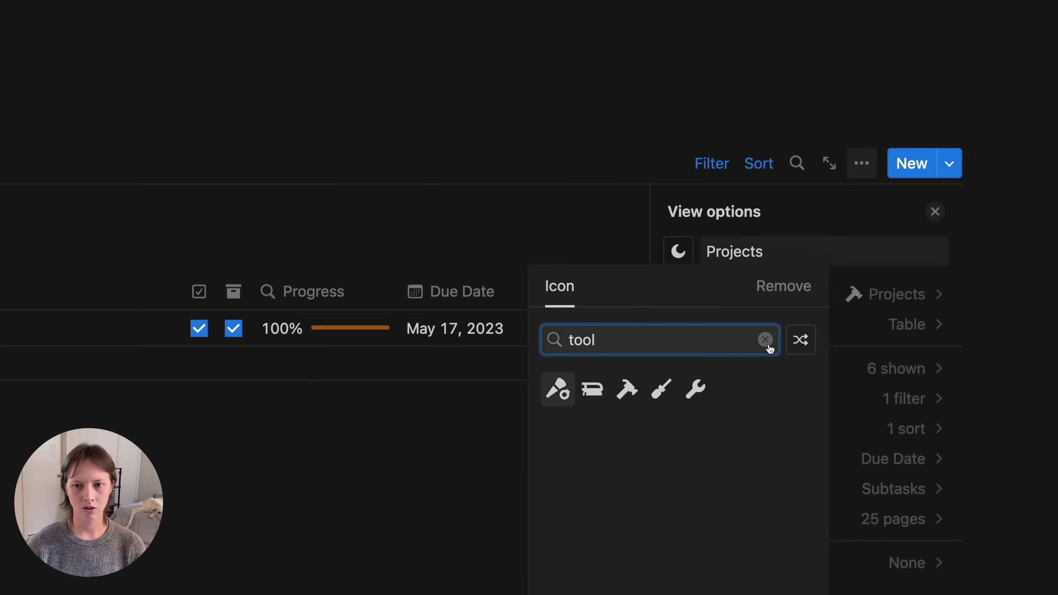
pyautogui.click(627, 388)
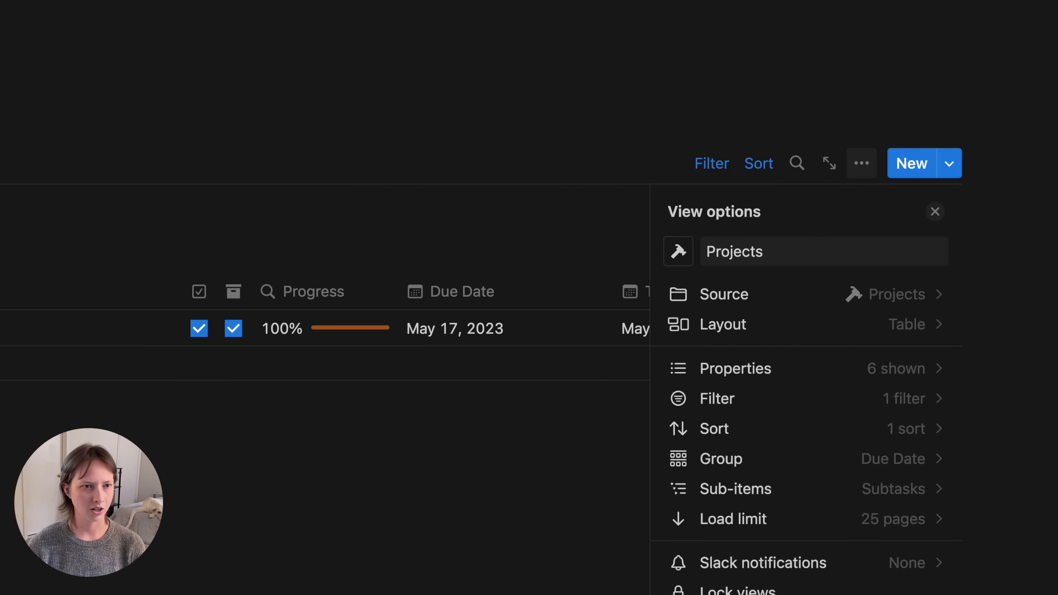
pyautogui.click(28, 173)
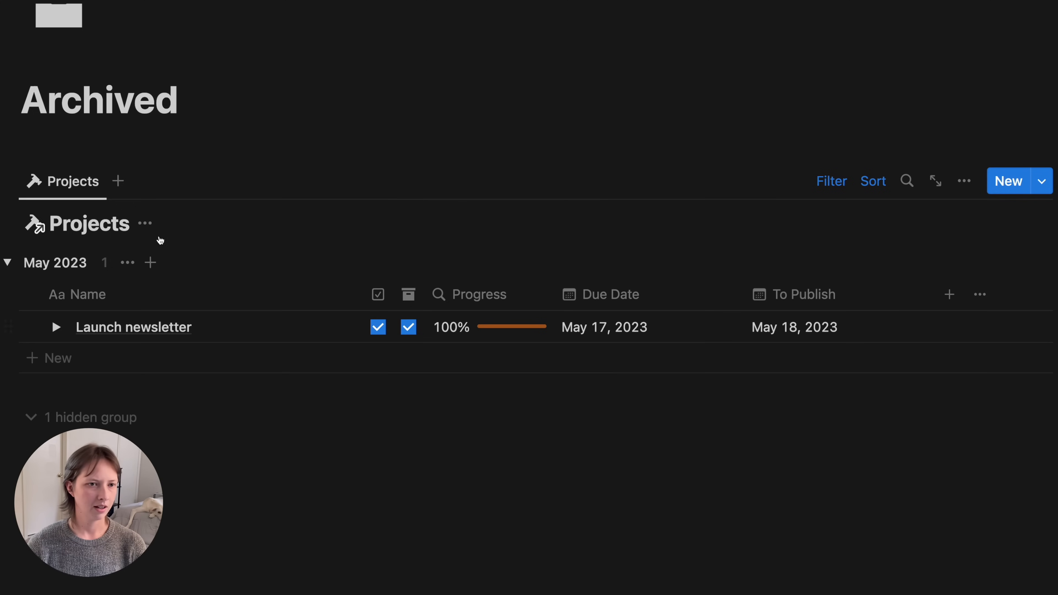
# - Hide the Projects database title and collapse the May 2023 group
pyautogui.click(151, 228)
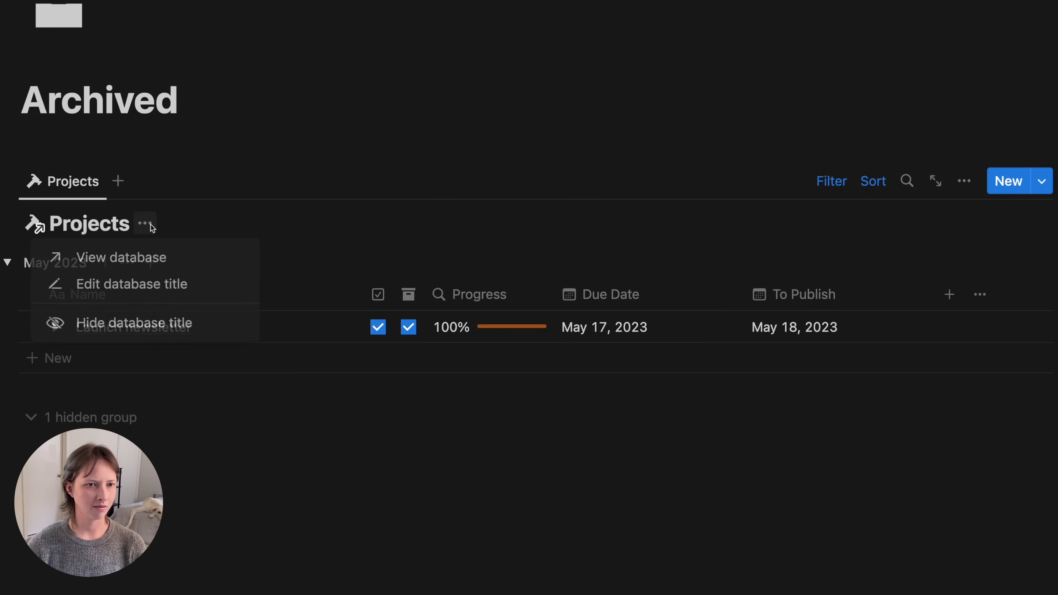
pyautogui.click(160, 332)
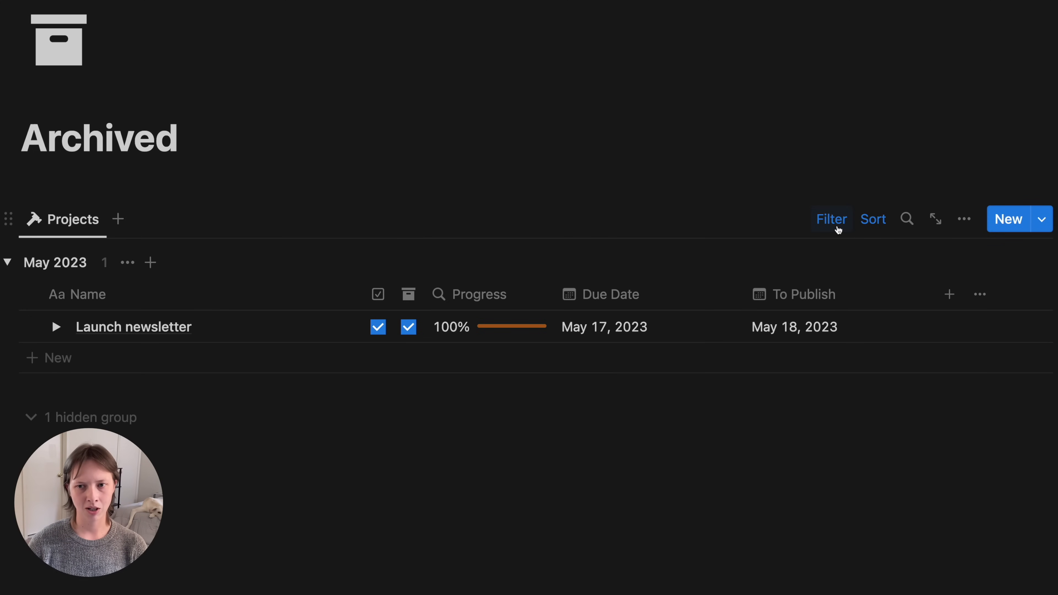
pyautogui.click(834, 220)
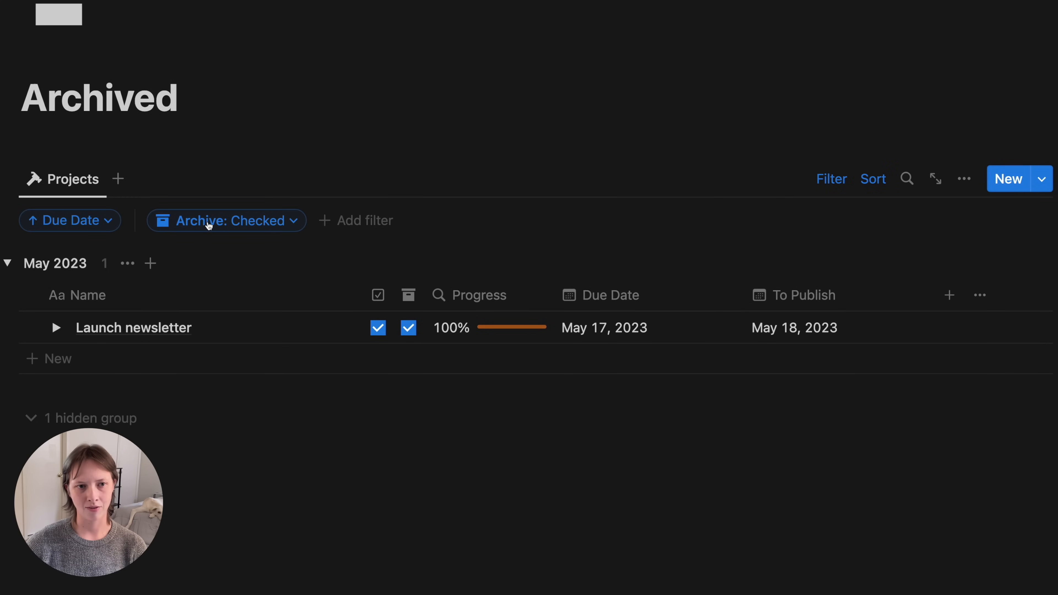
pyautogui.click(824, 180)
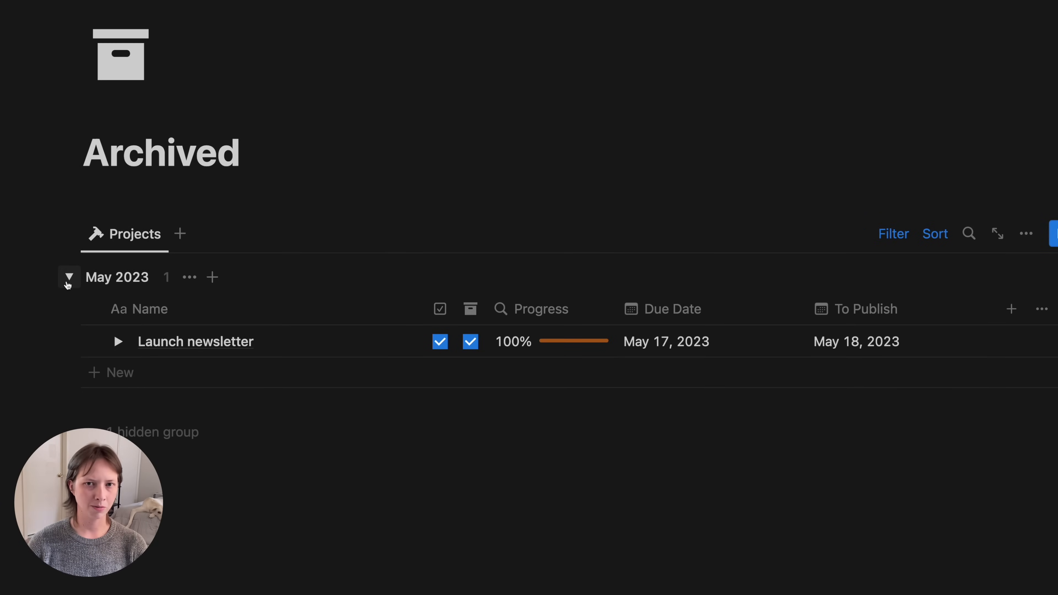
pyautogui.click(69, 277)
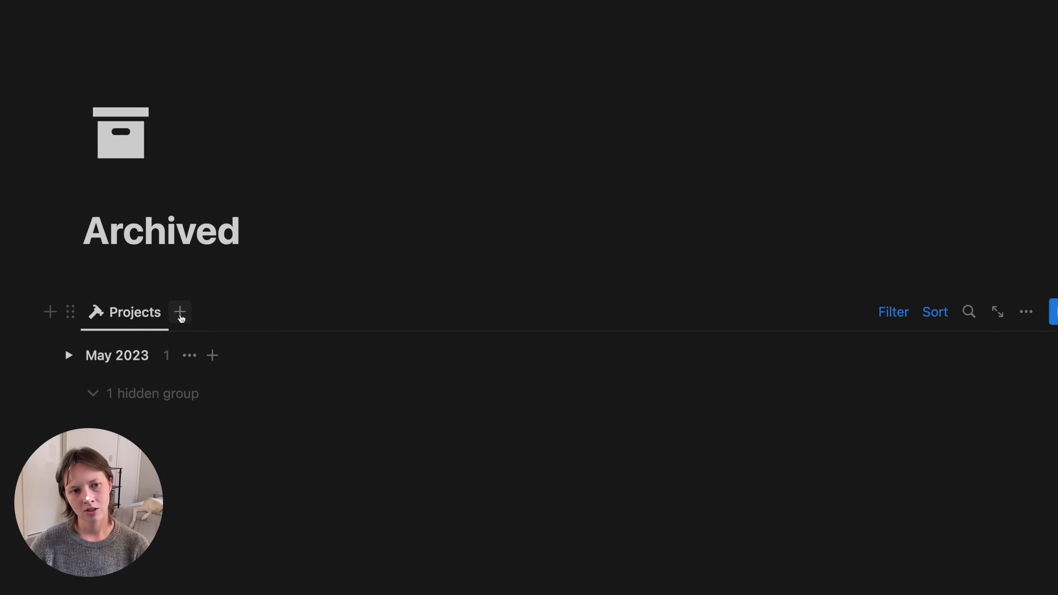
# - Add a copy of the Areas Archived view named Areas with the Areas icon, hiding its database title
pyautogui.click(180, 312)
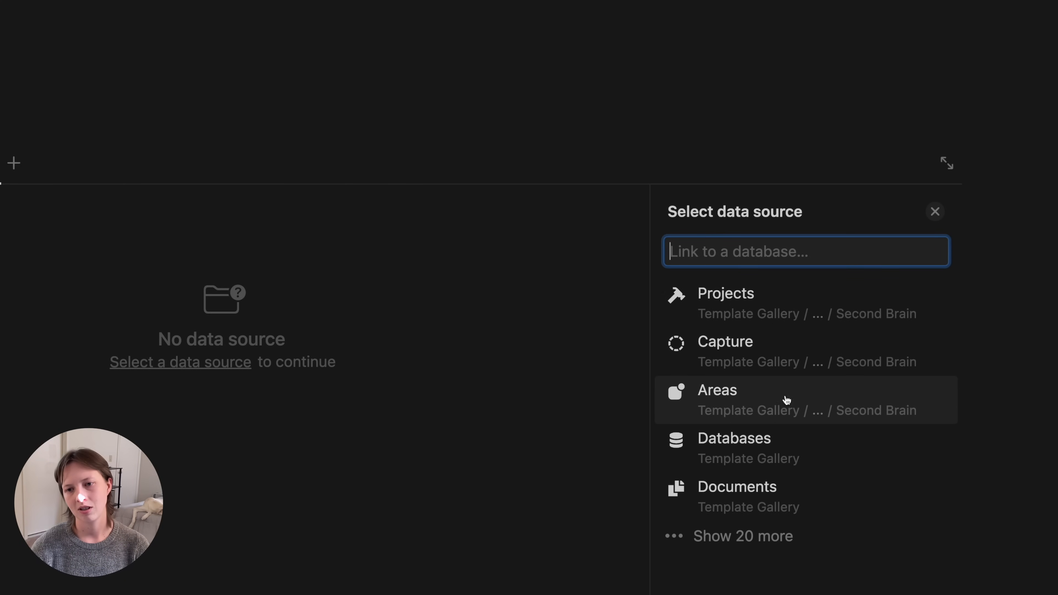
pyautogui.click(767, 396)
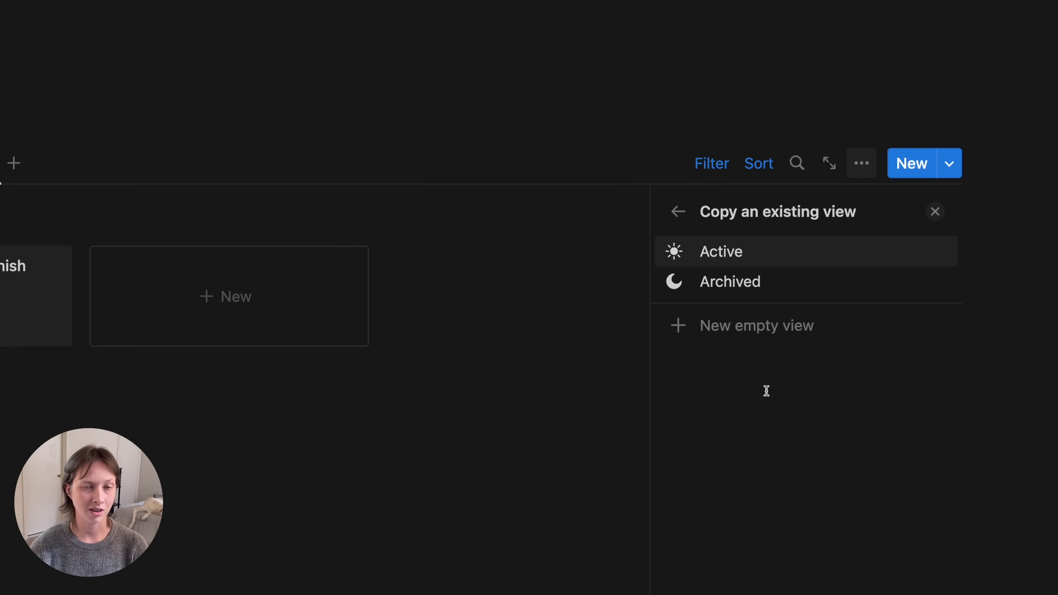
pyautogui.click(780, 286)
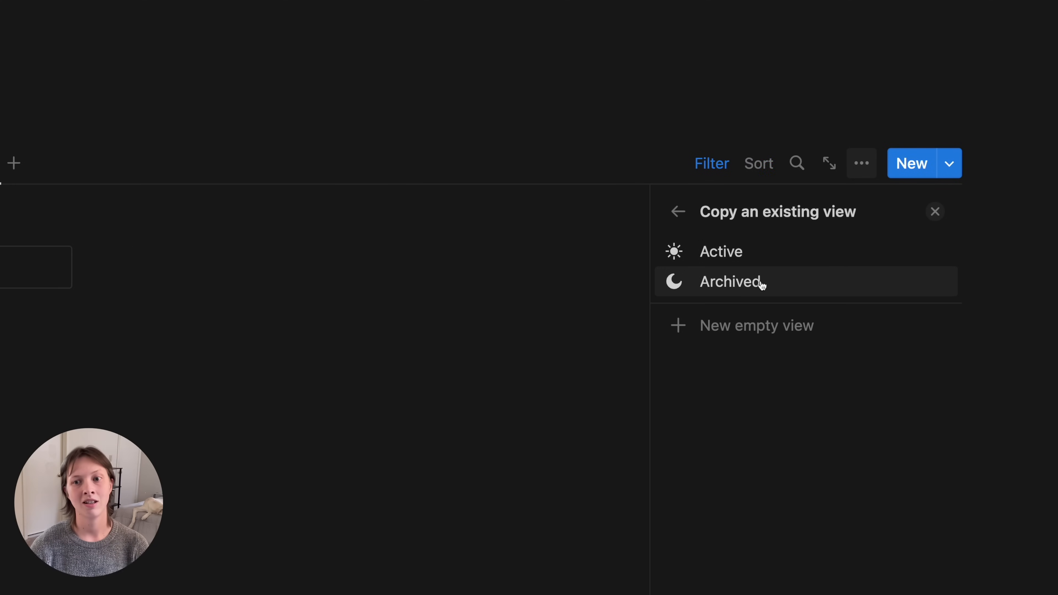
pyautogui.click(794, 289)
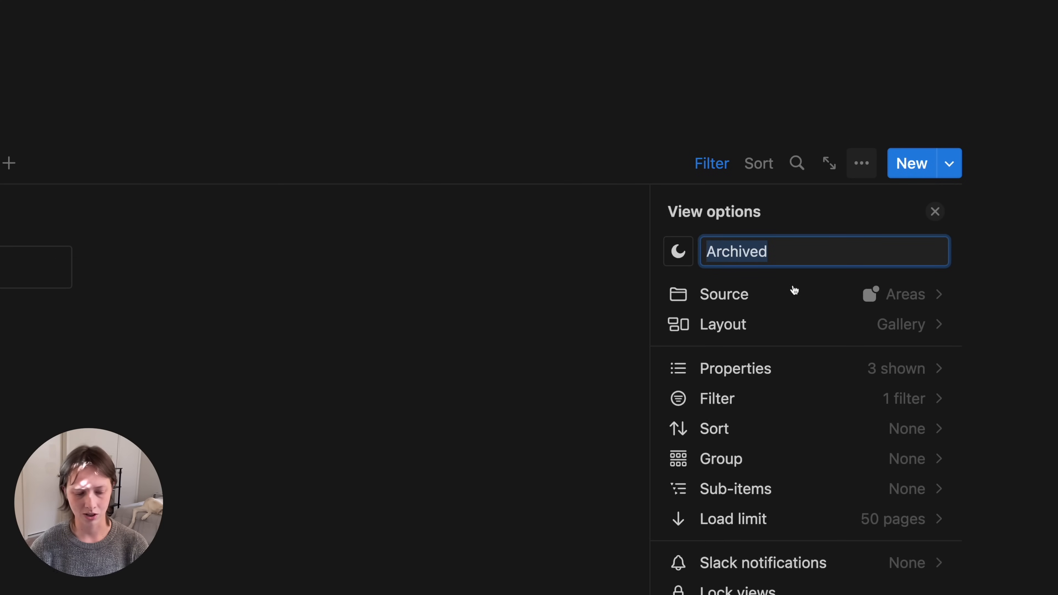
pyautogui.write('Areas')
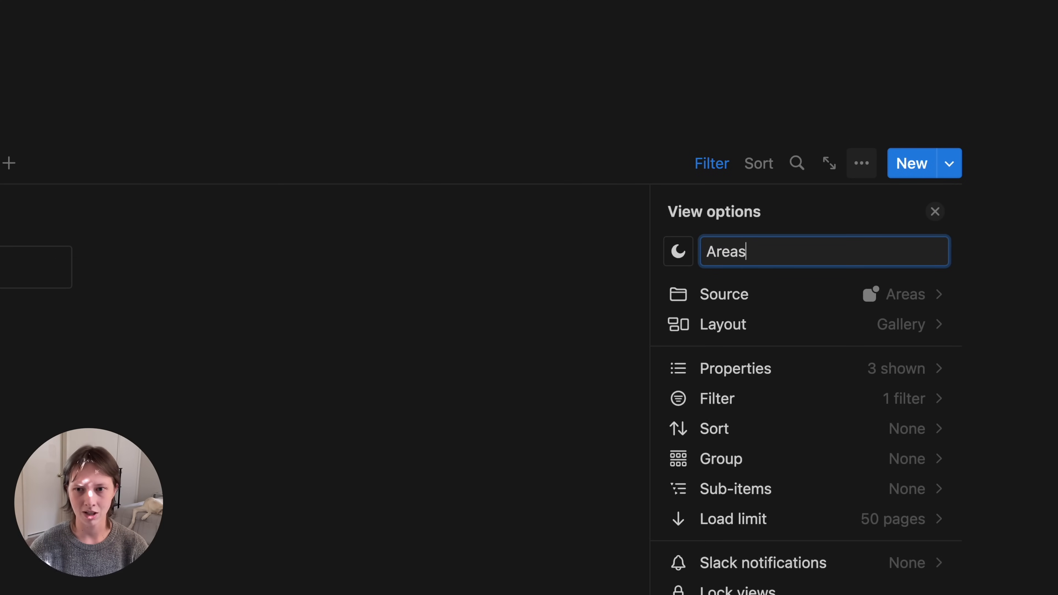
pyautogui.click(679, 251)
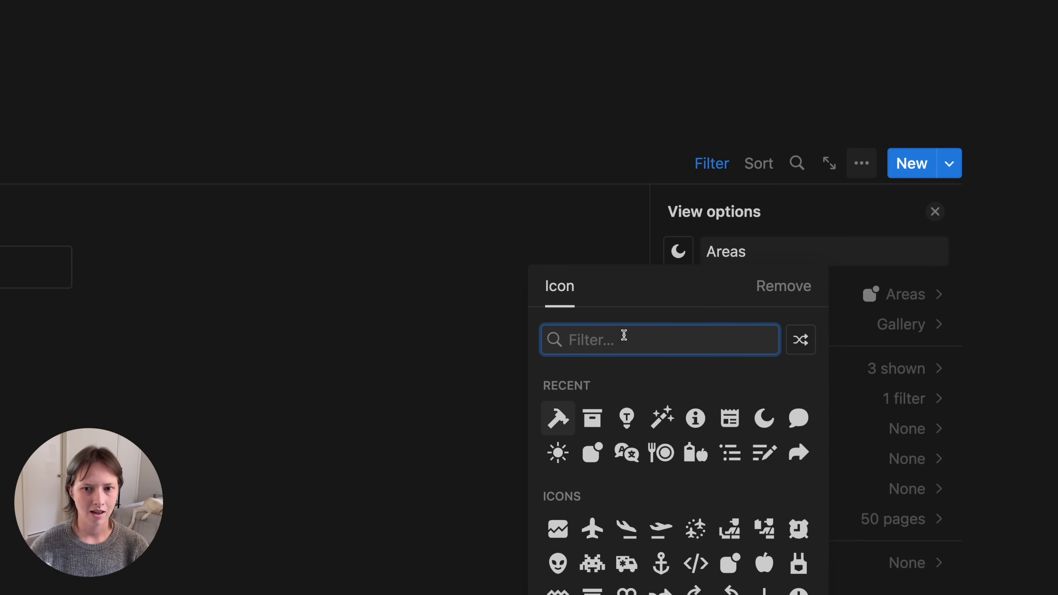
pyautogui.click(593, 452)
pyautogui.click(596, 452)
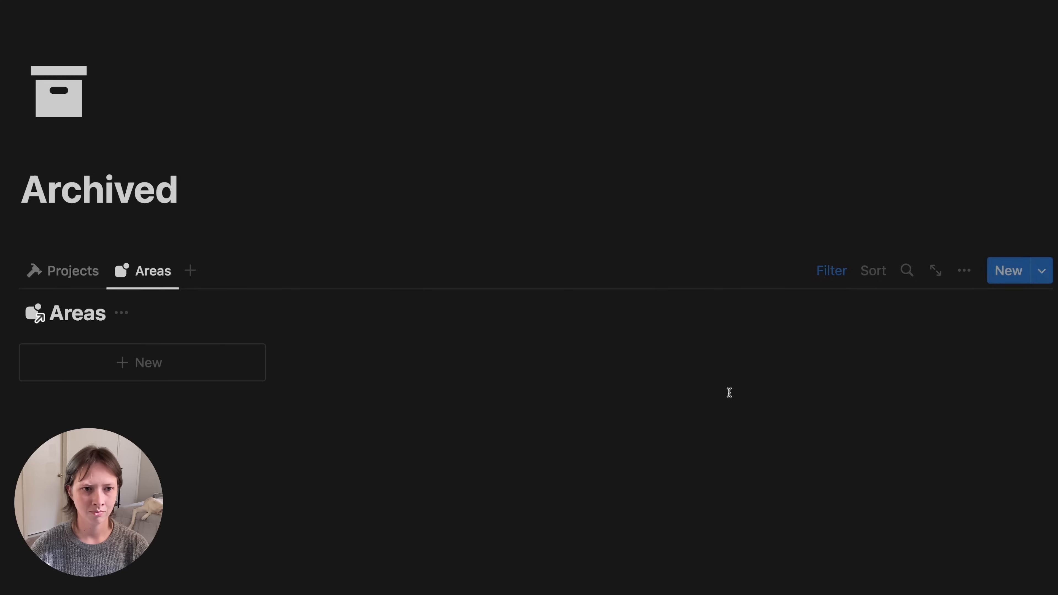
pyautogui.click(120, 313)
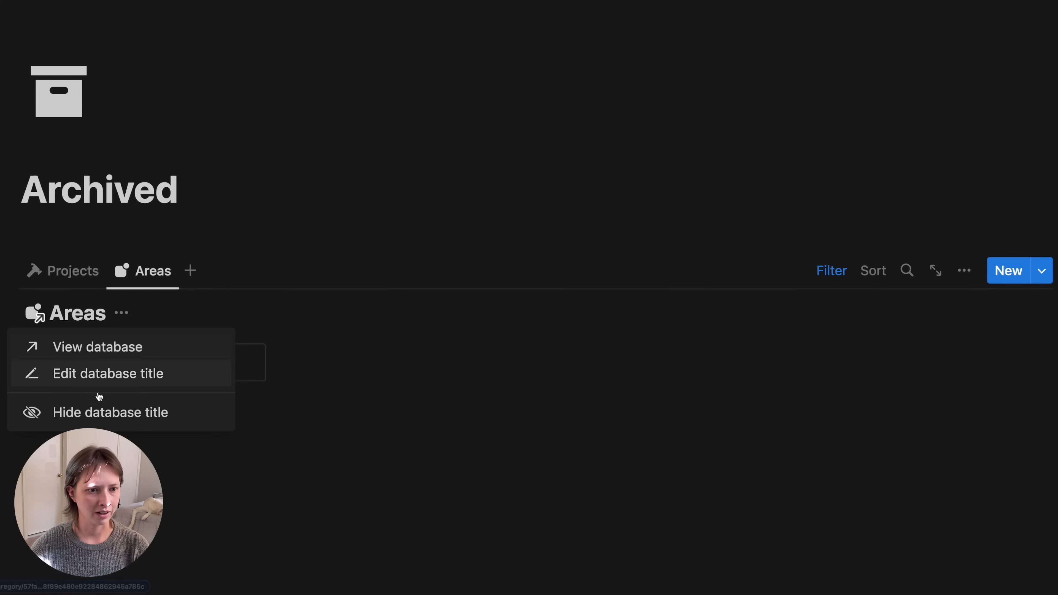
pyautogui.click(89, 404)
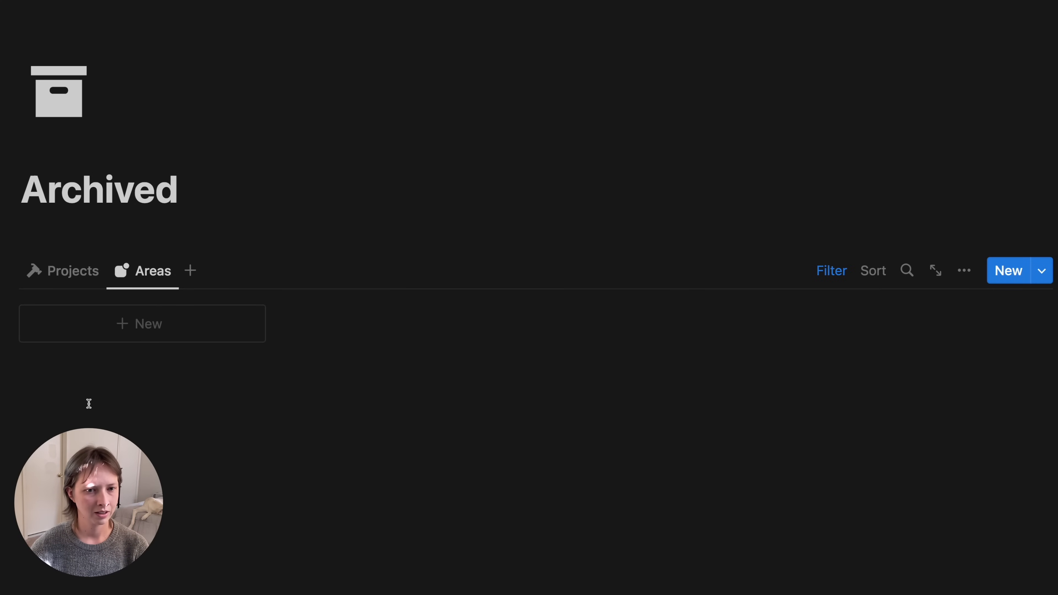
# - Add the Capture Archived view as 'Captured Notes' with a dashed-circle icon, hiding its database title
pyautogui.click(191, 275)
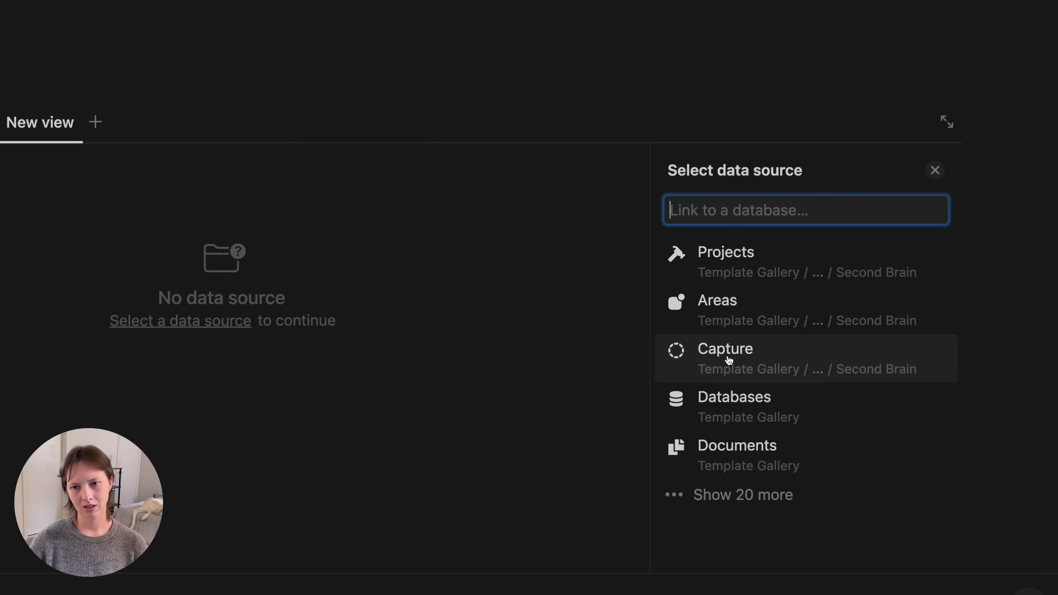
pyautogui.click(728, 360)
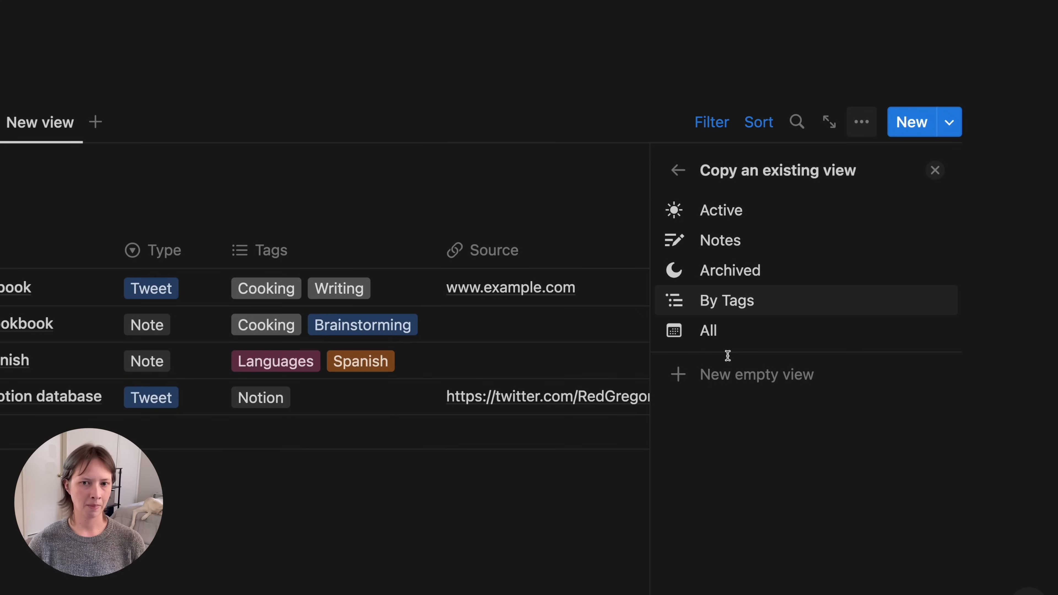
pyautogui.click(774, 280)
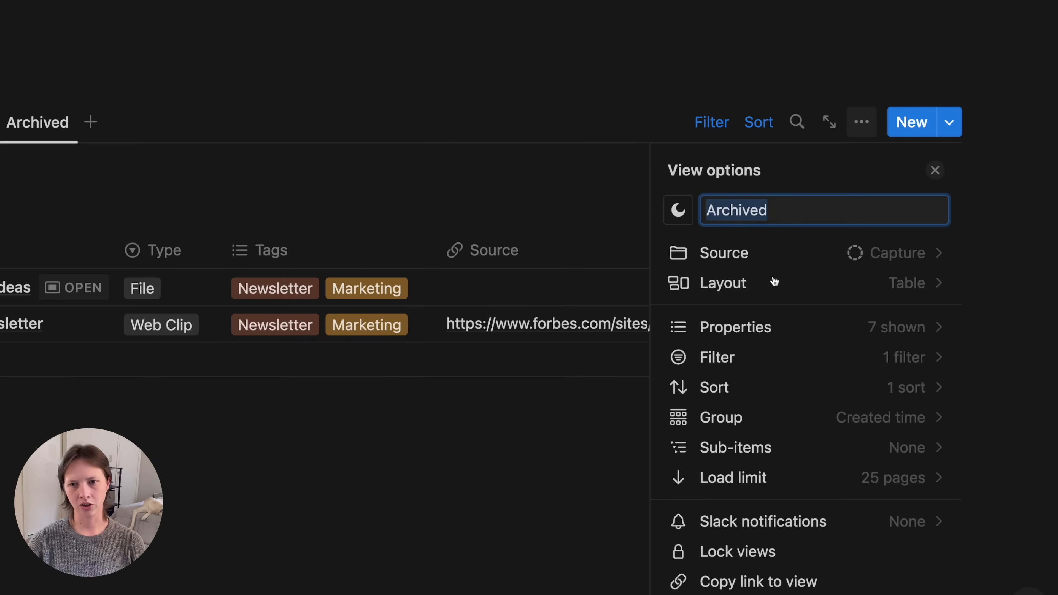
pyautogui.write('T')
pyautogui.press('BackSpace')
pyautogui.write('Capture')
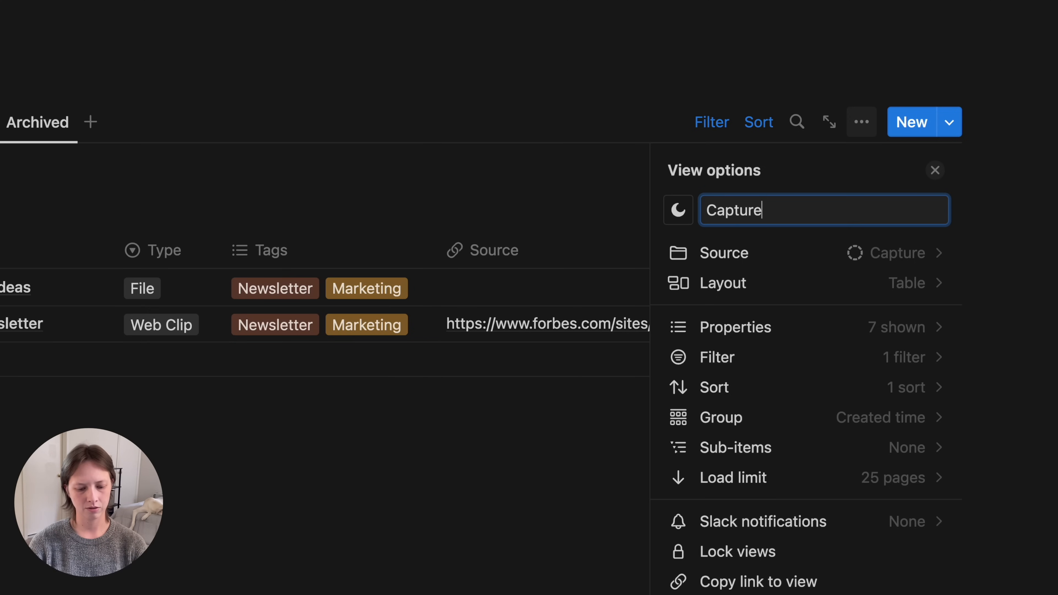
pyautogui.write('d Notes')
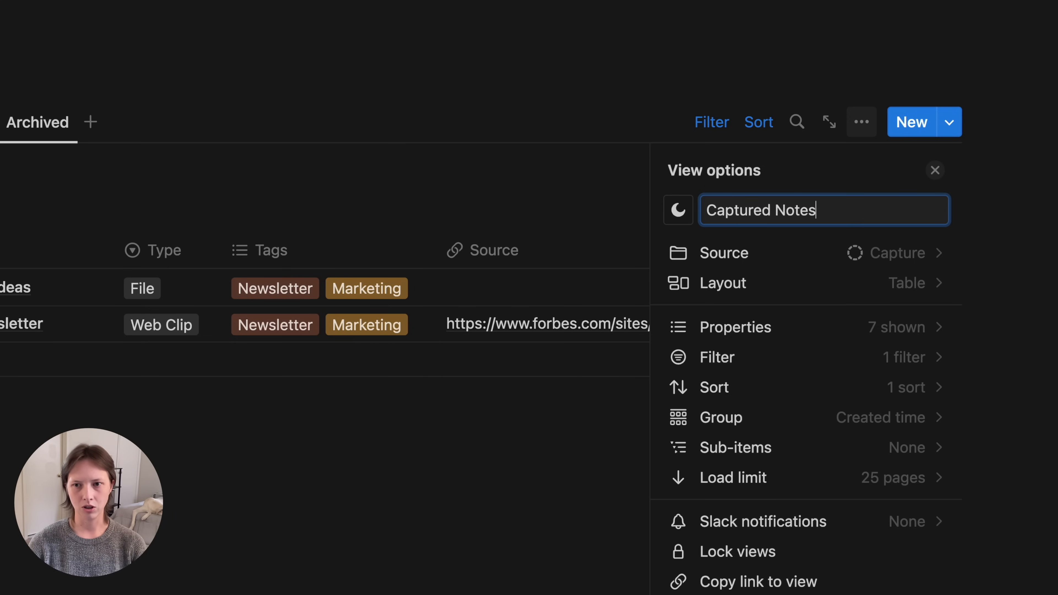
pyautogui.click(674, 213)
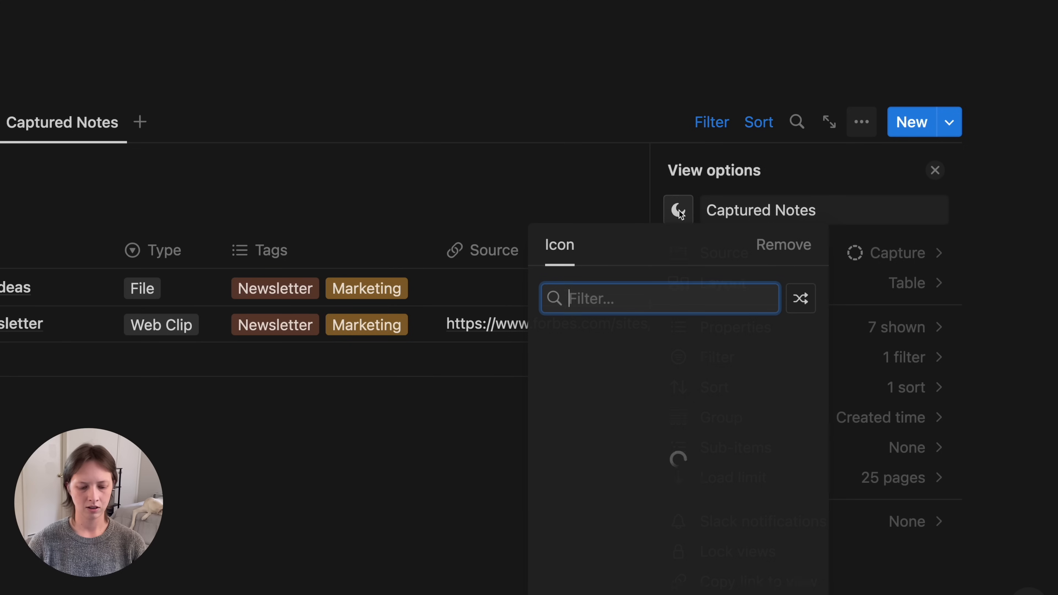
pyautogui.write('circle')
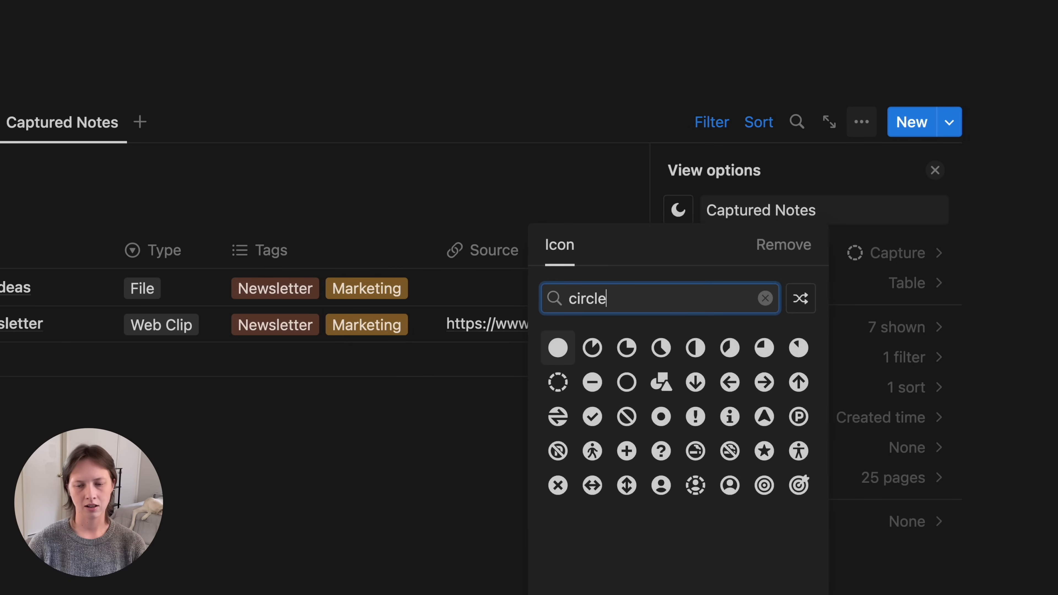
pyautogui.click(563, 389)
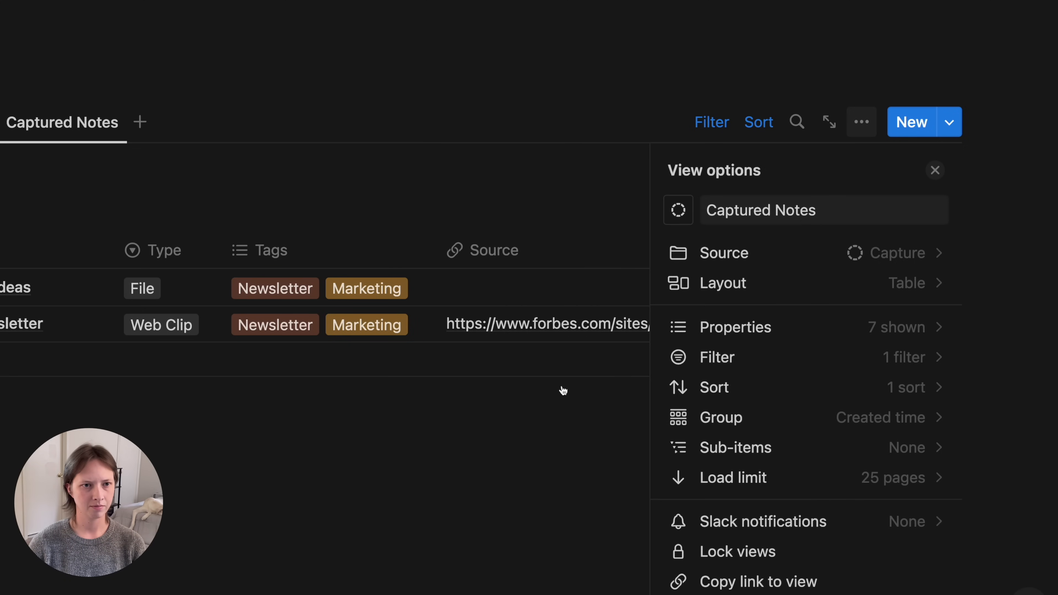
pyautogui.press('Escape')
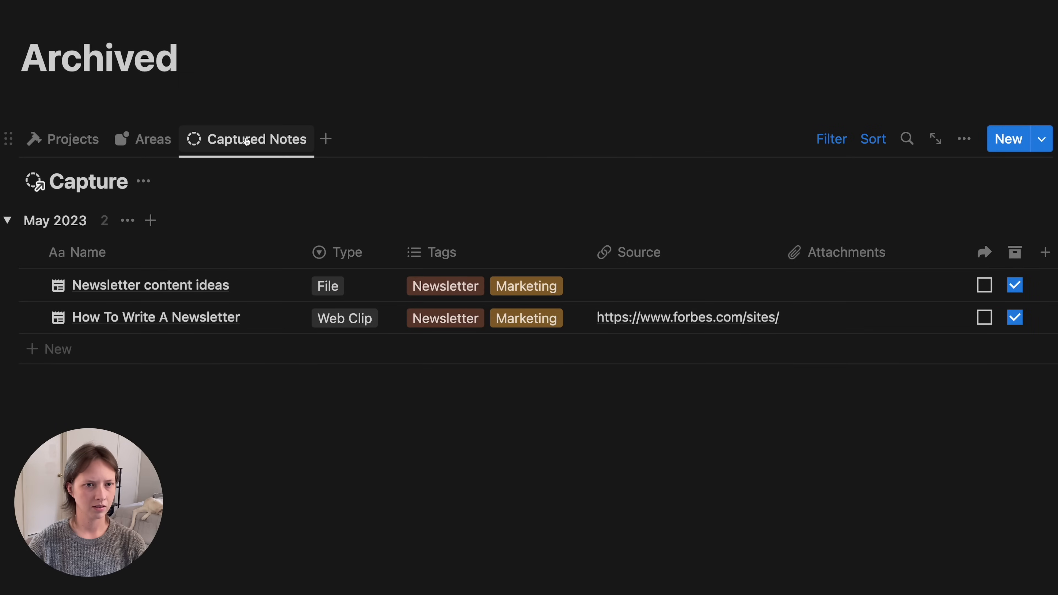
pyautogui.click(144, 181)
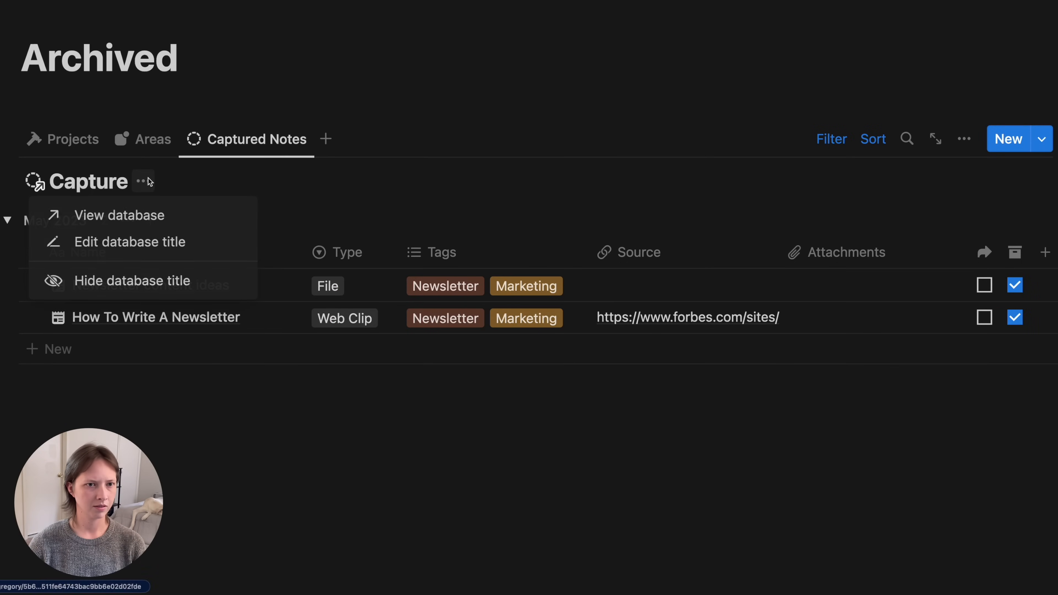
pyautogui.click(111, 288)
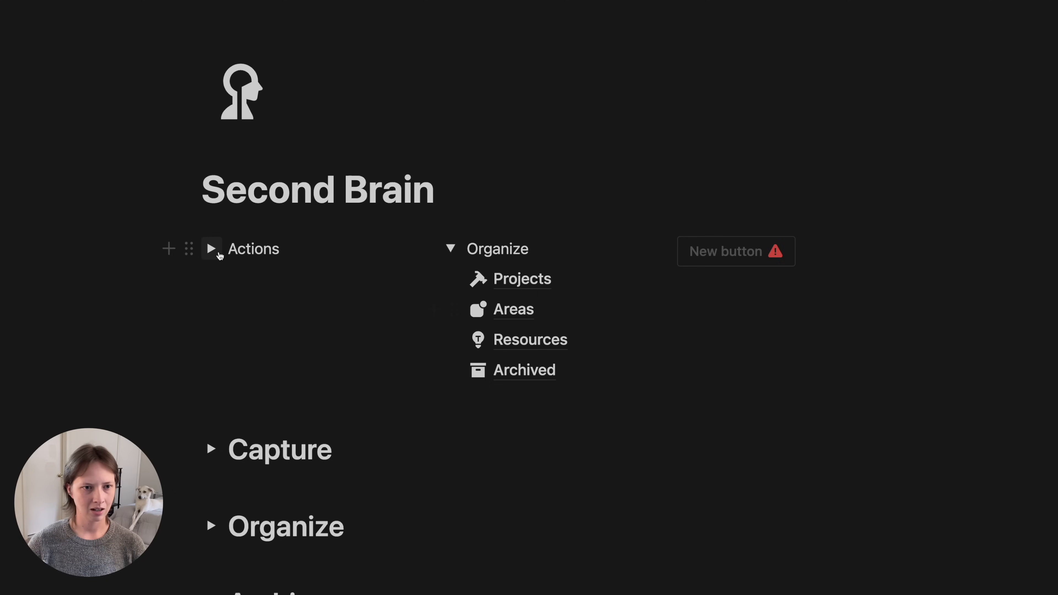
# - Expand the Actions toggle and drag the Archived link into it beneath Capture
pyautogui.click(212, 250)
pyautogui.moveTo(522, 373); pyautogui.dragTo(270, 304)
pyautogui.click(63, 283)
pyautogui.scroll(-2, 64, 283)
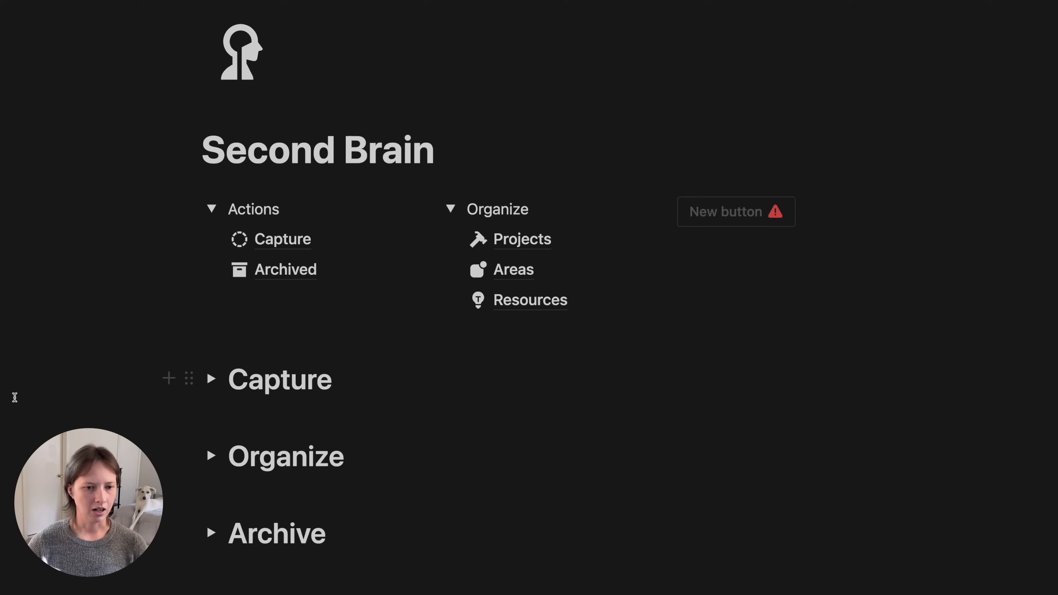
pyautogui.scroll(-1, 14, 397)
pyautogui.scroll(-3, 14, 397)
pyautogui.scroll(1, 15, 398)
pyautogui.scroll(-1, 15, 397)
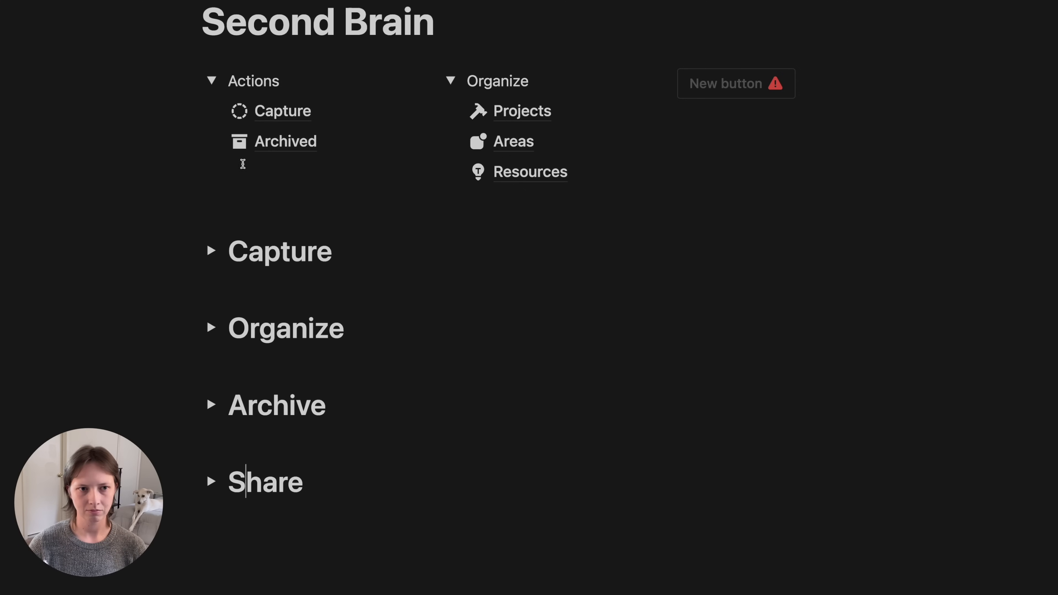
# - Insert a new sub-page below Archived titled 'To Share'
pyautogui.click(201, 142)
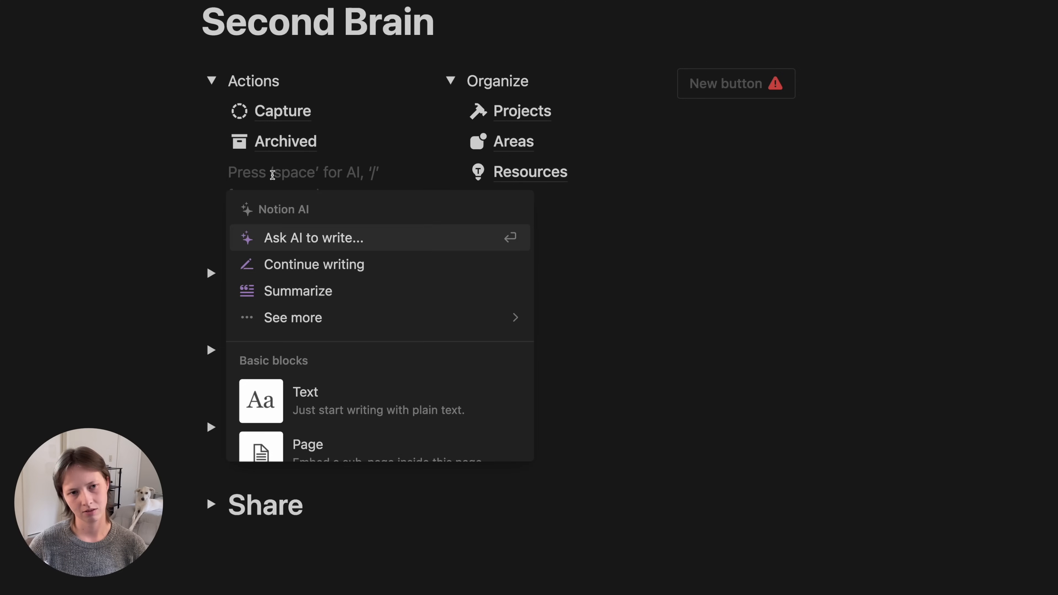
pyautogui.press('Escape')
pyautogui.write('/page')
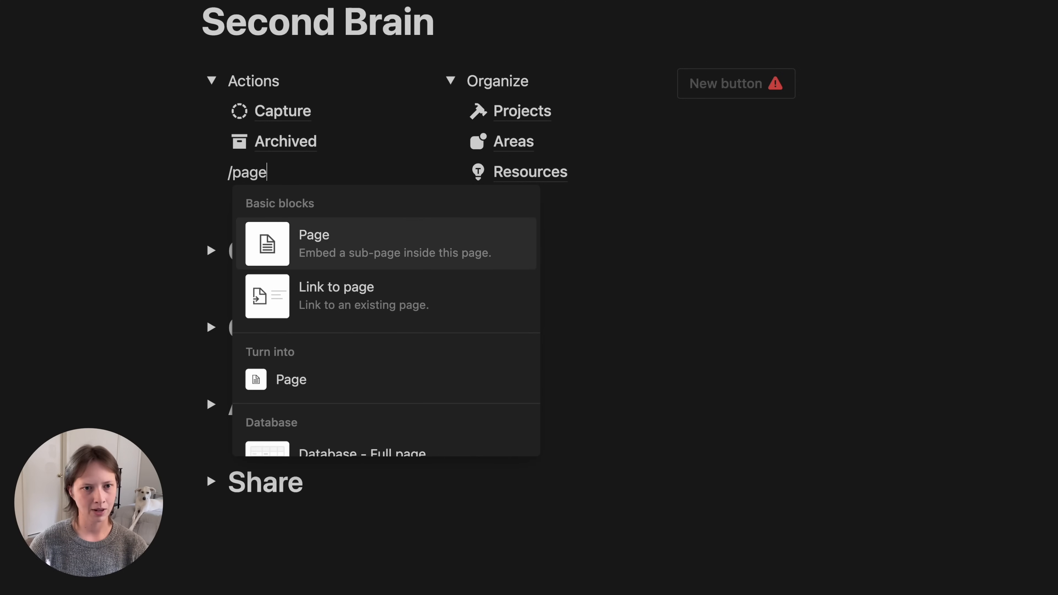
pyautogui.press('Return')
pyautogui.write('S')
pyautogui.press('BackSpace')
pyautogui.write('To P')
pyautogui.press('BackSpace')
pyautogui.write('Share')
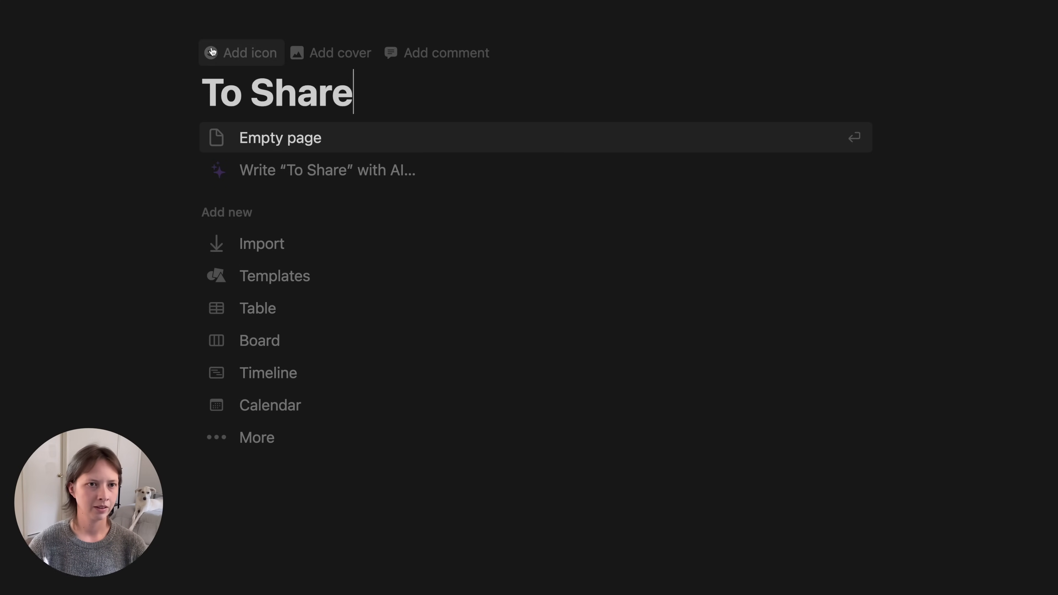
# - Give To Share the rocket icon and start it as an empty page
pyautogui.click(213, 52)
pyautogui.click(204, 84)
pyautogui.click(142, 150)
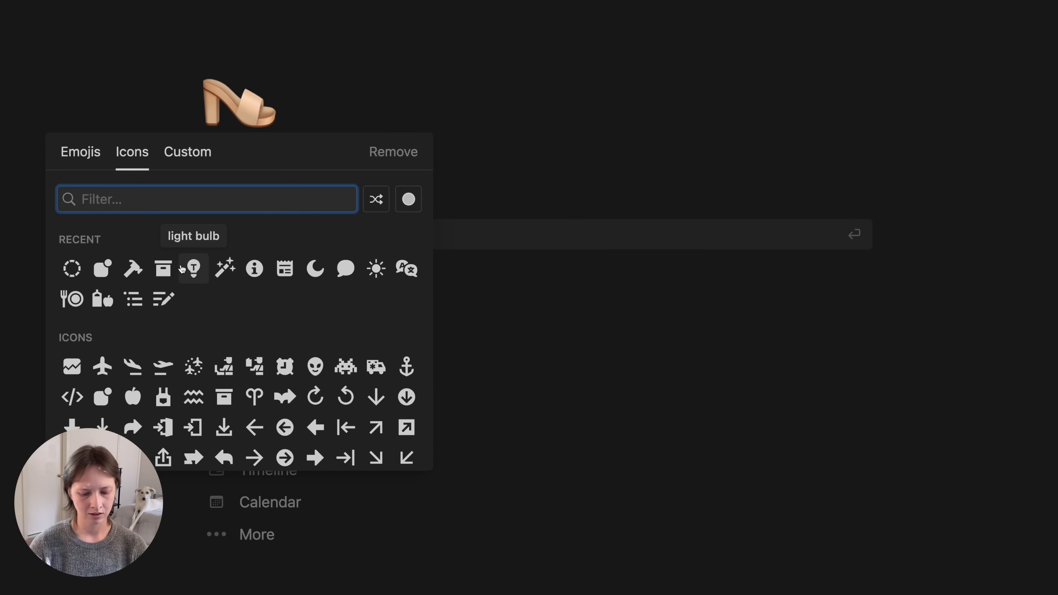
pyautogui.write('laun')
pyautogui.click(224, 243)
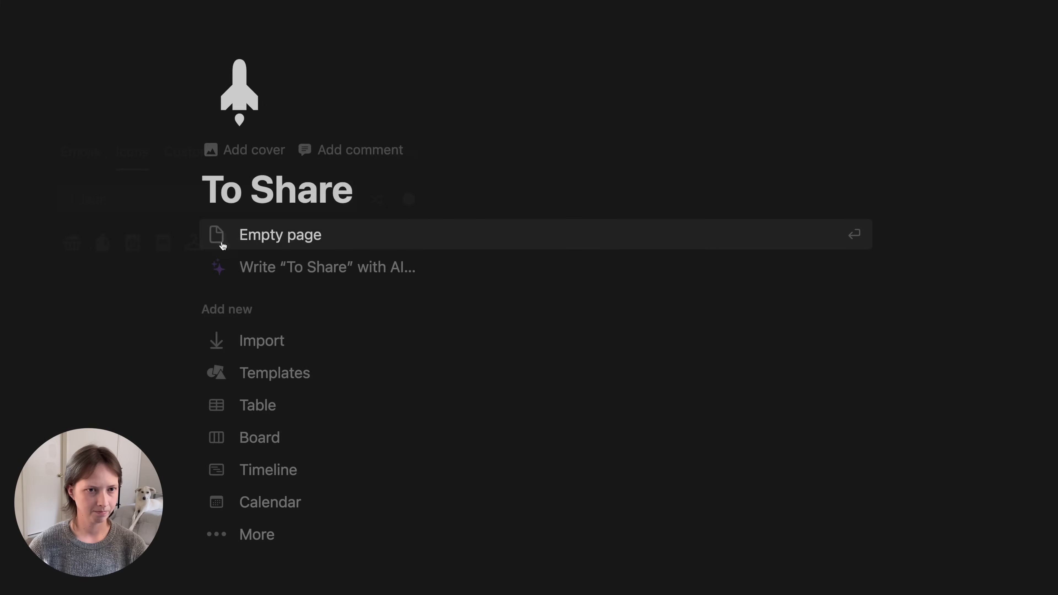
pyautogui.click(265, 246)
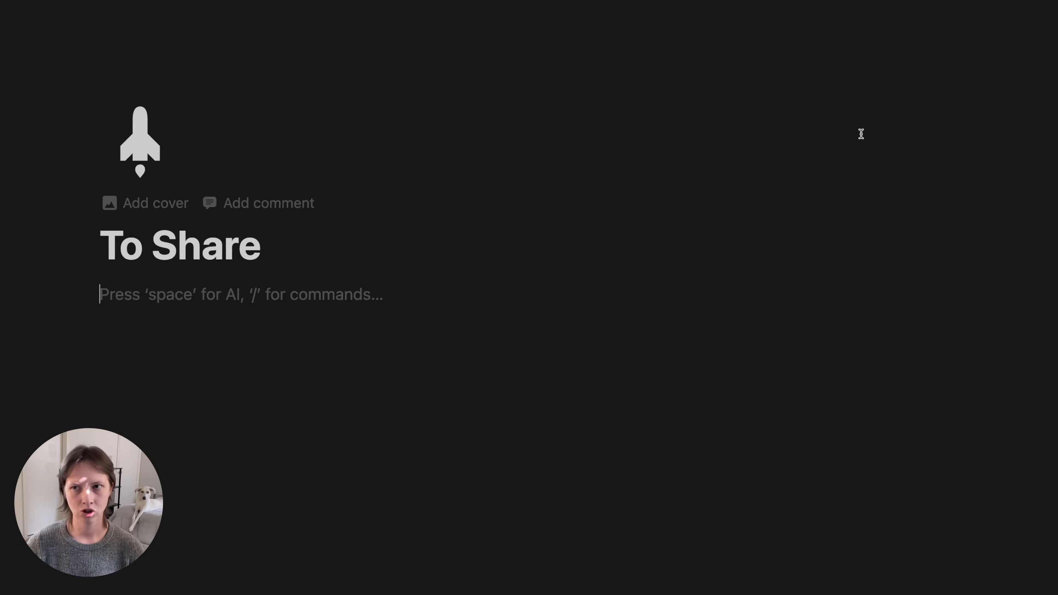
# - Turn on full width and embed Projects' To Publish calendar view, named Projects with a hammer icon
pyautogui.click(1035, 21)
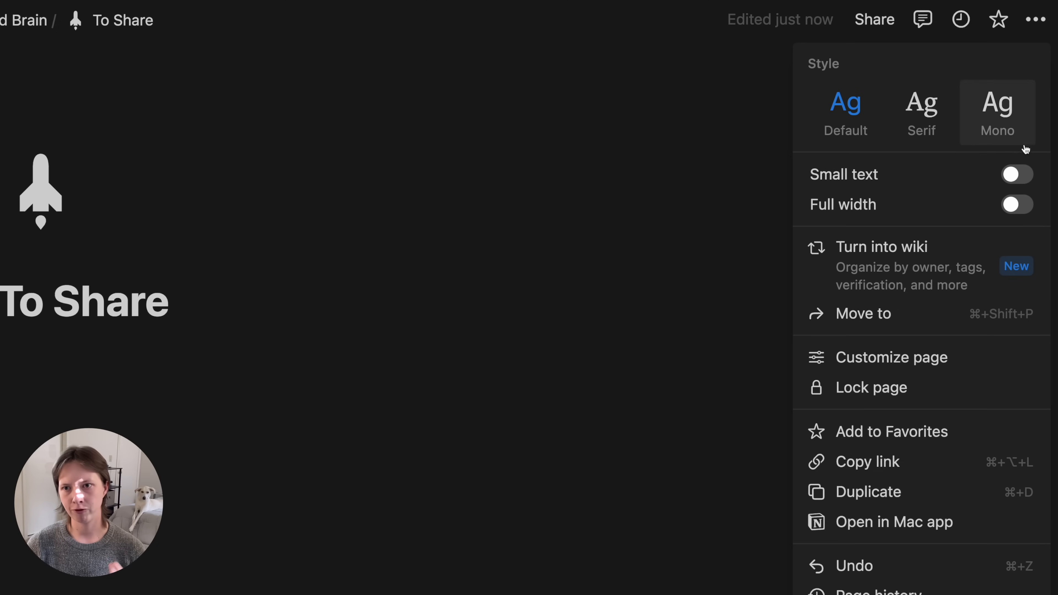
pyautogui.click(1022, 208)
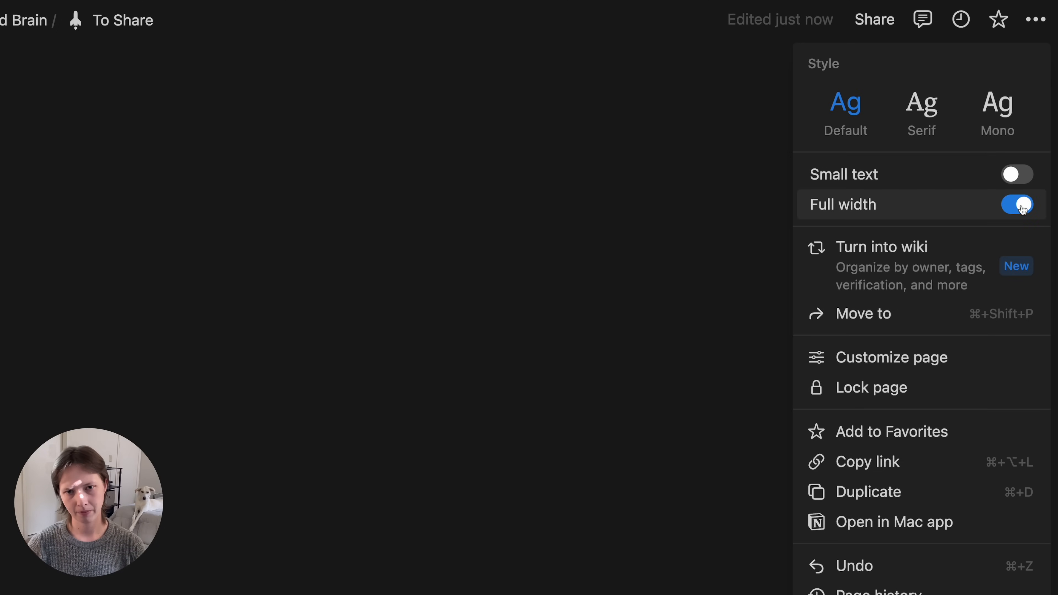
pyautogui.click(101, 352)
pyautogui.write('/l')
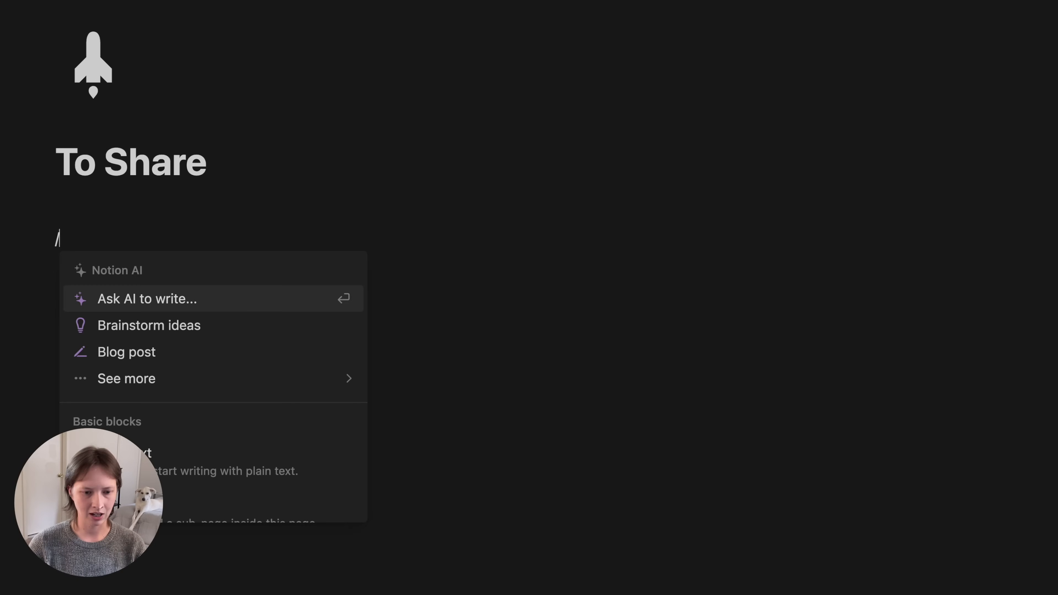
pyautogui.write('inked')
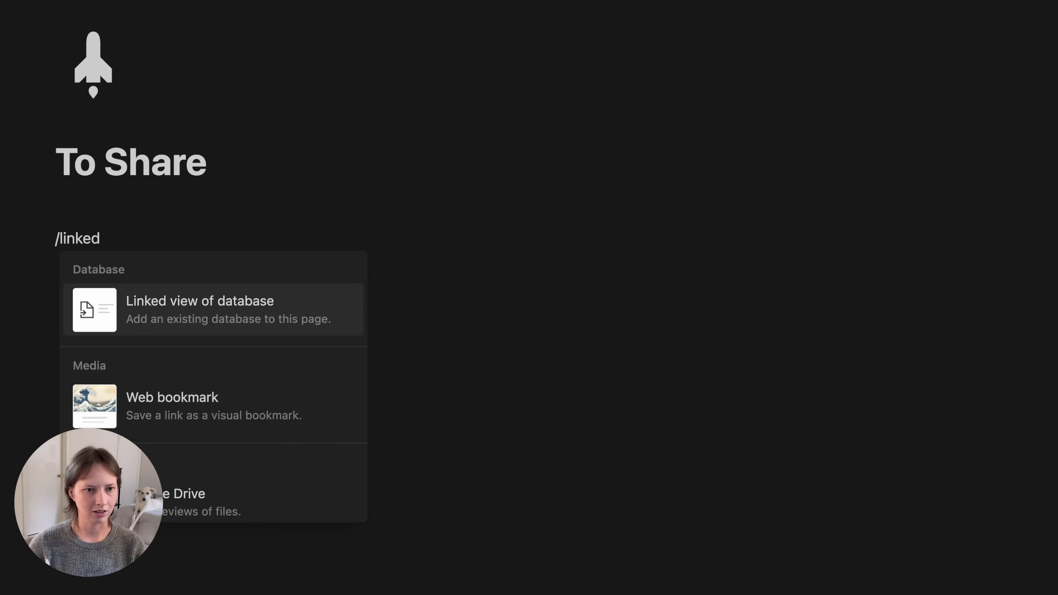
pyautogui.press('Return')
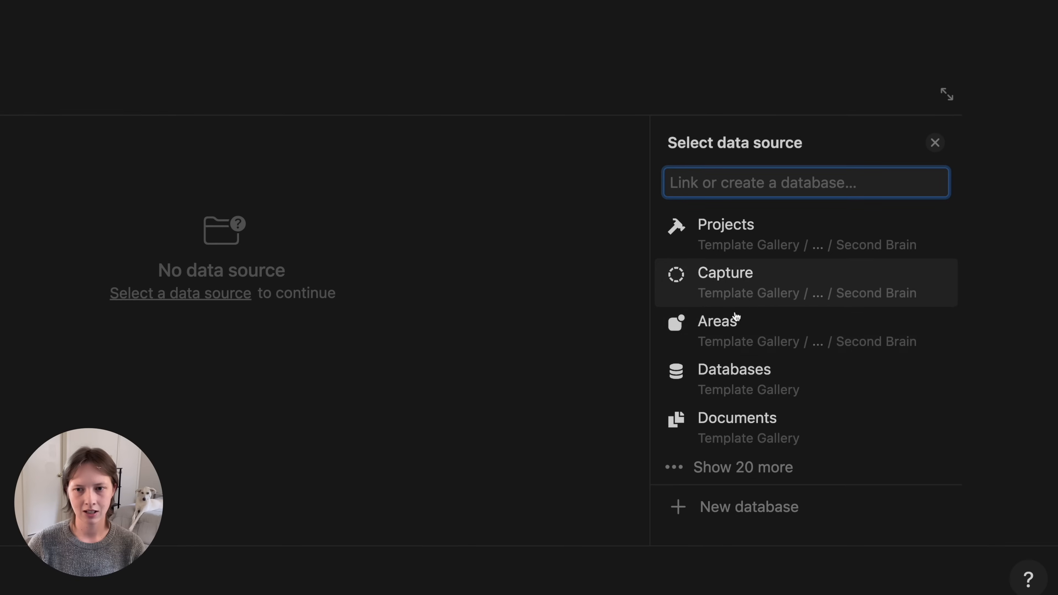
pyautogui.click(714, 240)
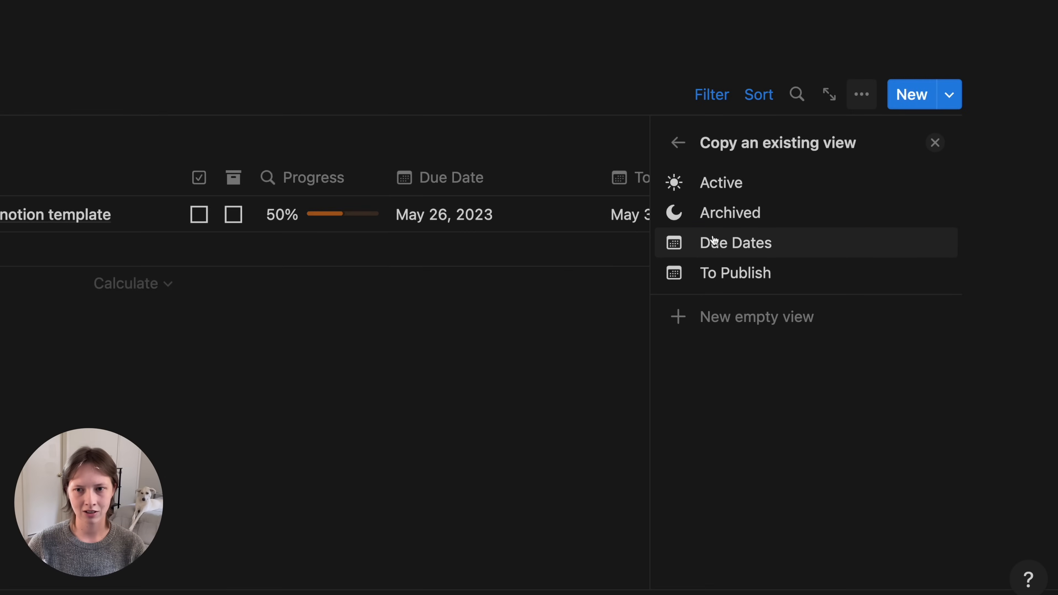
pyautogui.click(731, 279)
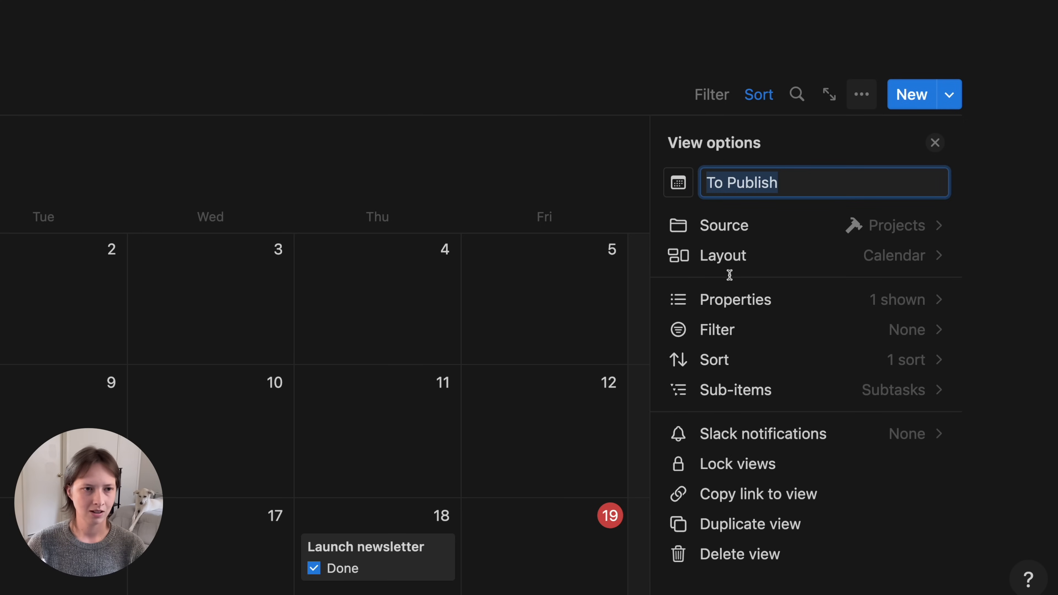
pyautogui.write('Projects')
pyautogui.click(678, 184)
pyautogui.write('tool')
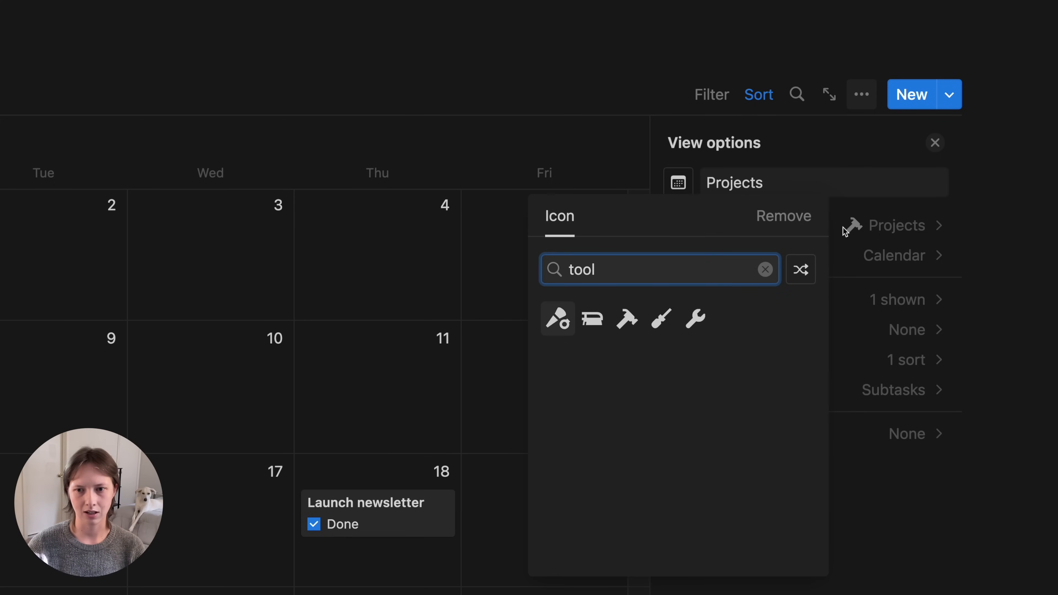
pyautogui.click(626, 318)
pyautogui.click(23, 38)
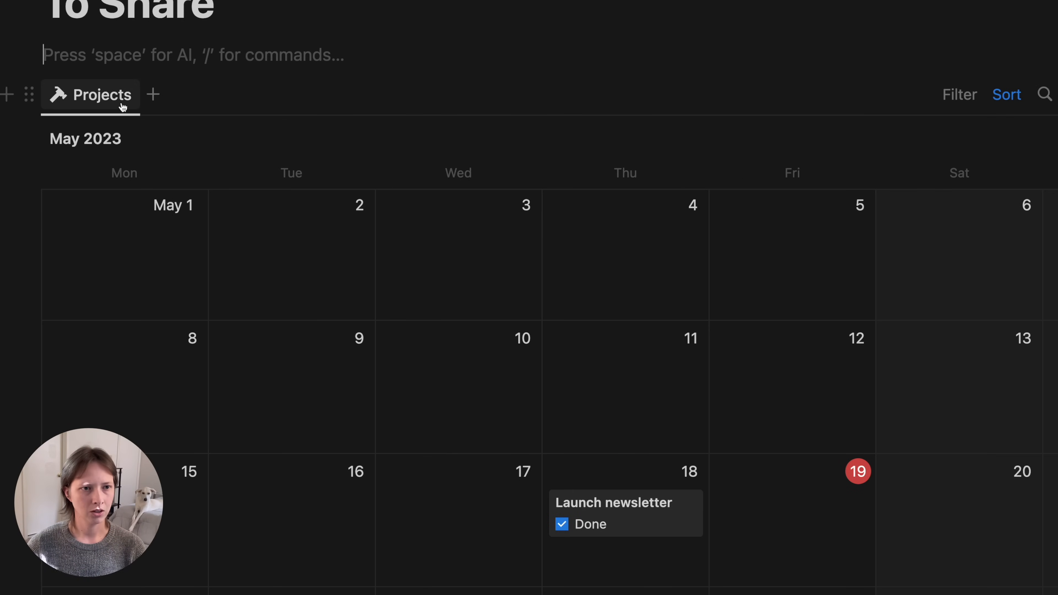
# - Add a Captured Notes view copied from Capture's Active view, with a dashed-circle icon
pyautogui.click(158, 102)
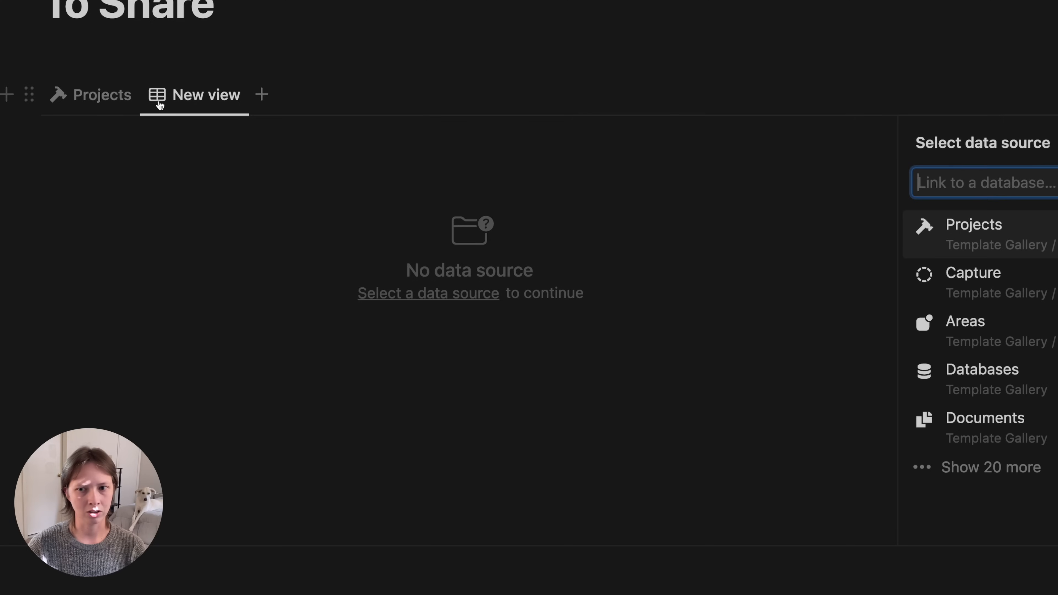
pyautogui.click(796, 294)
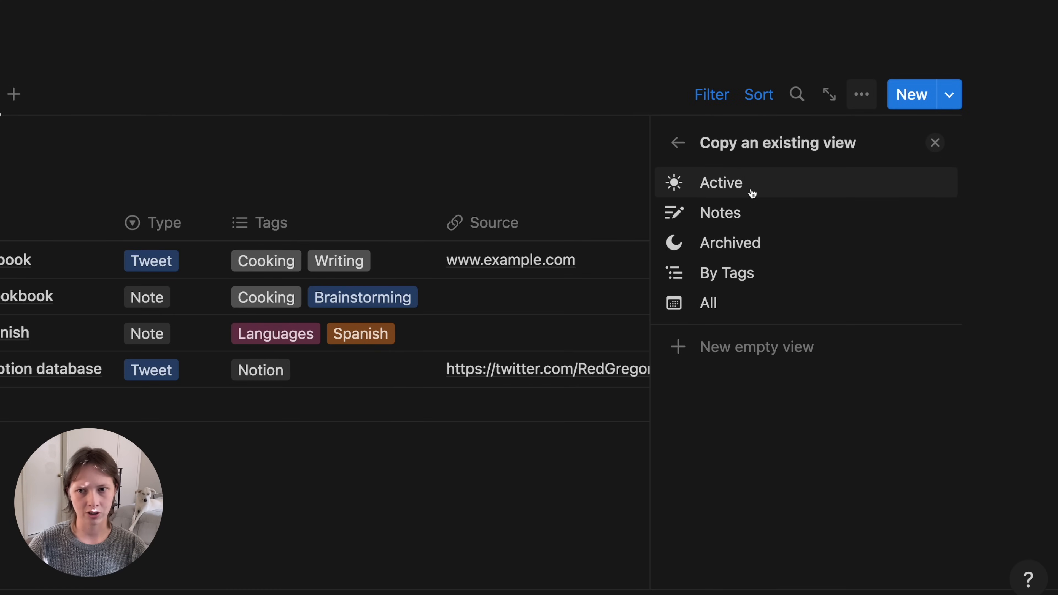
pyautogui.click(750, 190)
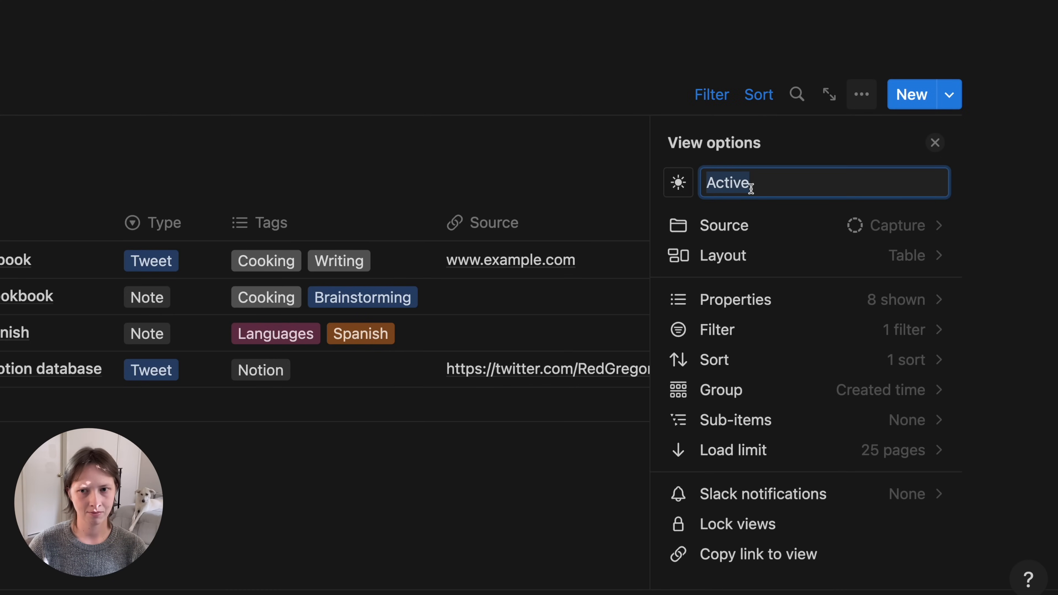
pyautogui.write('Capt')
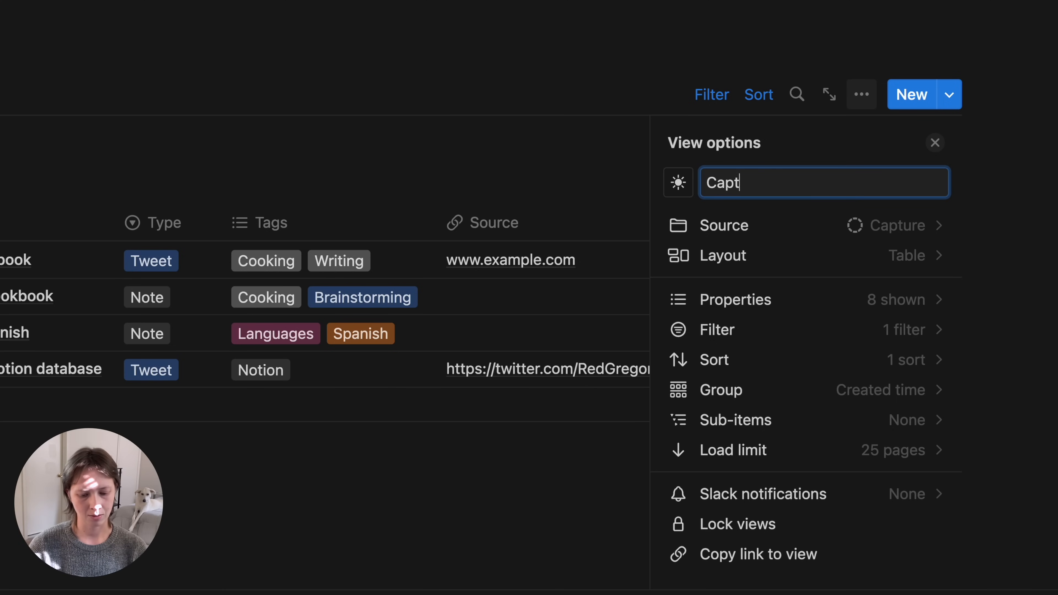
pyautogui.write('ured Notes')
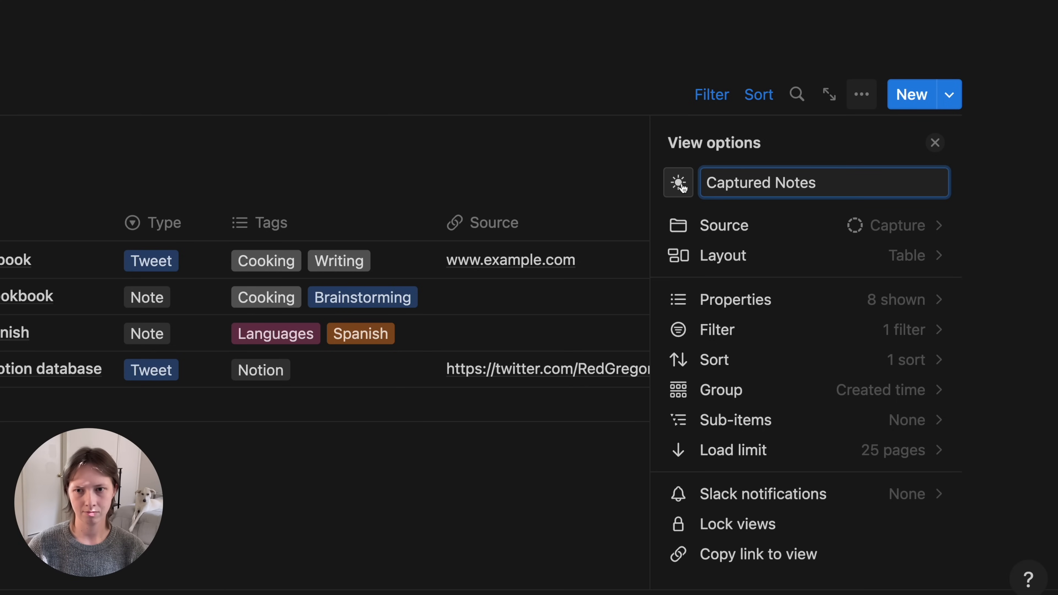
pyautogui.click(678, 182)
pyautogui.click(626, 350)
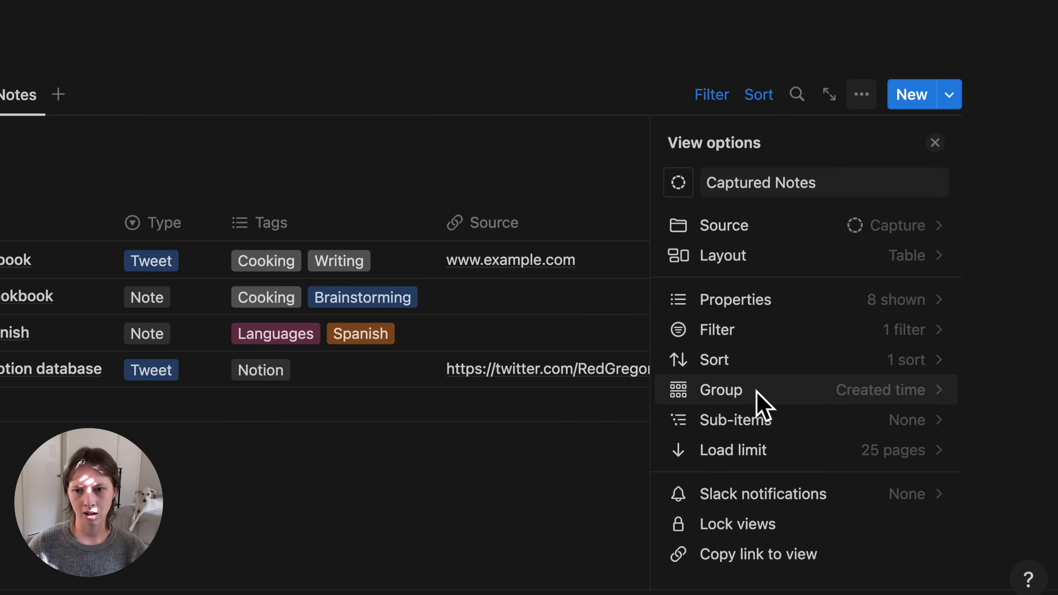
# - Set the Captured Notes table's grouping to None
pyautogui.click(828, 401)
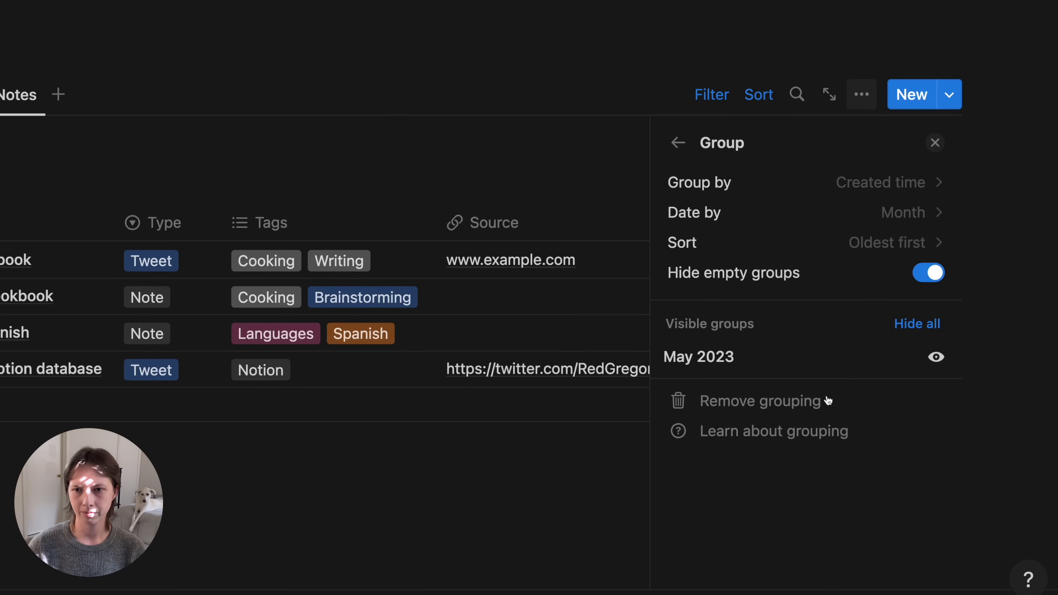
pyautogui.click(848, 186)
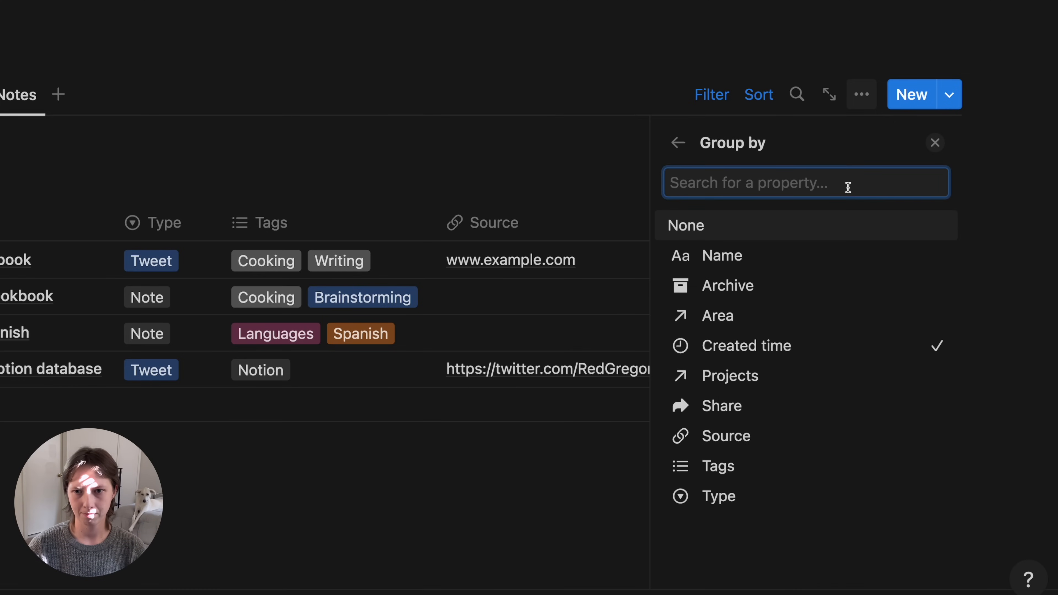
pyautogui.click(704, 233)
pyautogui.click(679, 144)
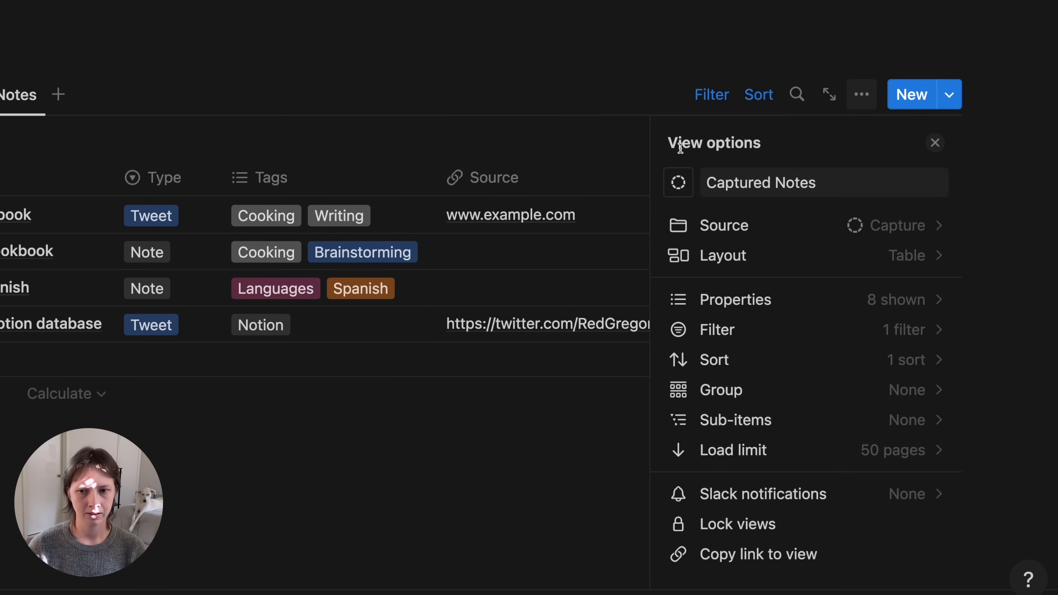
# - Filter Captured Notes to Share: Checked
pyautogui.click(769, 338)
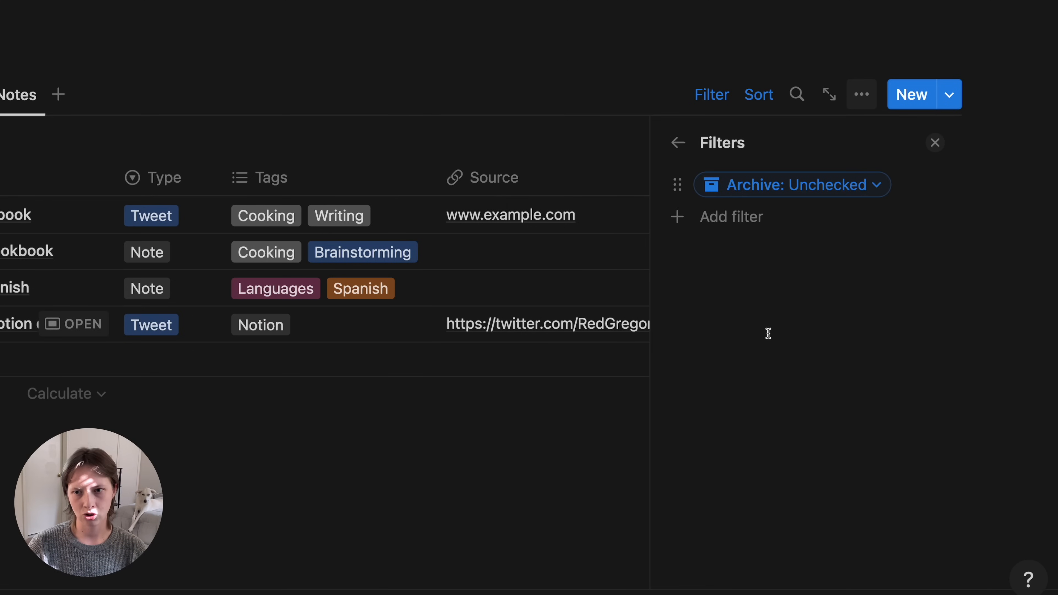
pyautogui.click(749, 227)
pyautogui.click(722, 376)
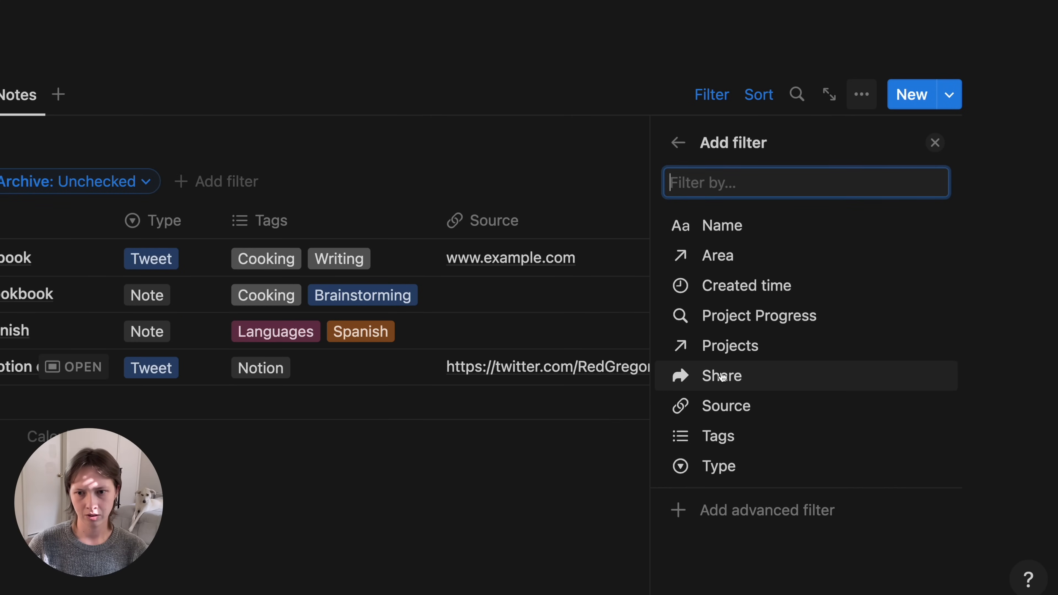
pyautogui.click(778, 391)
pyautogui.click(701, 324)
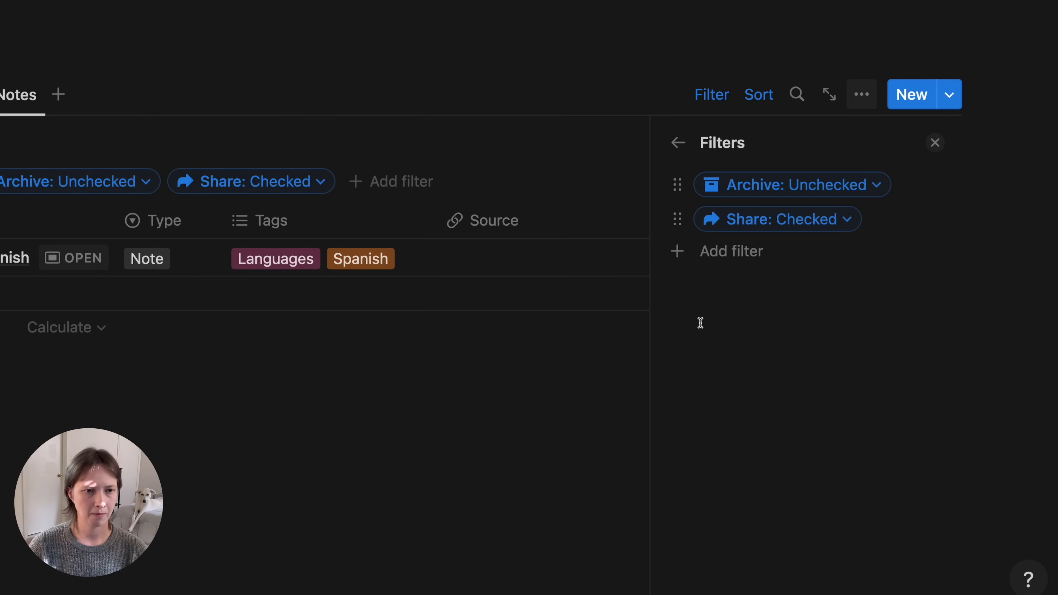
pyautogui.click(932, 148)
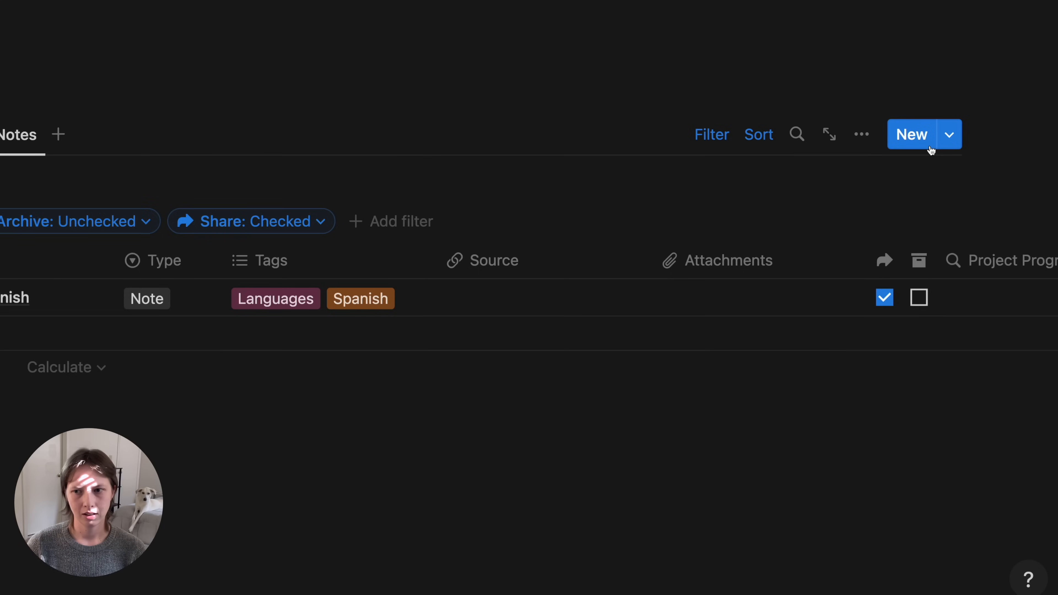
# - Hide the Project Progress column and Capture database title, then view the Projects calendar
pyautogui.click(995, 227)
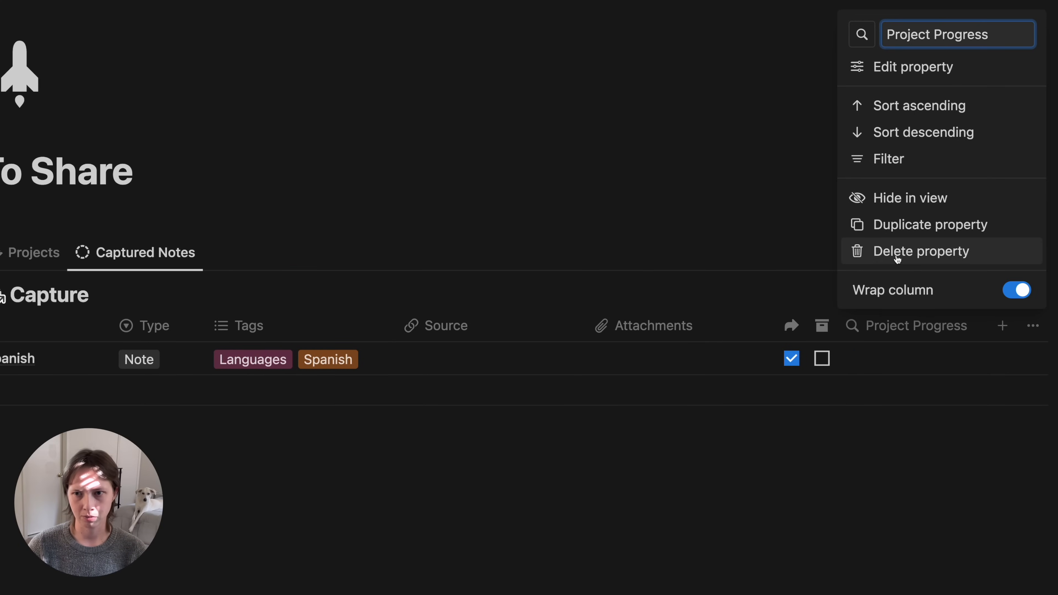
pyautogui.click(933, 205)
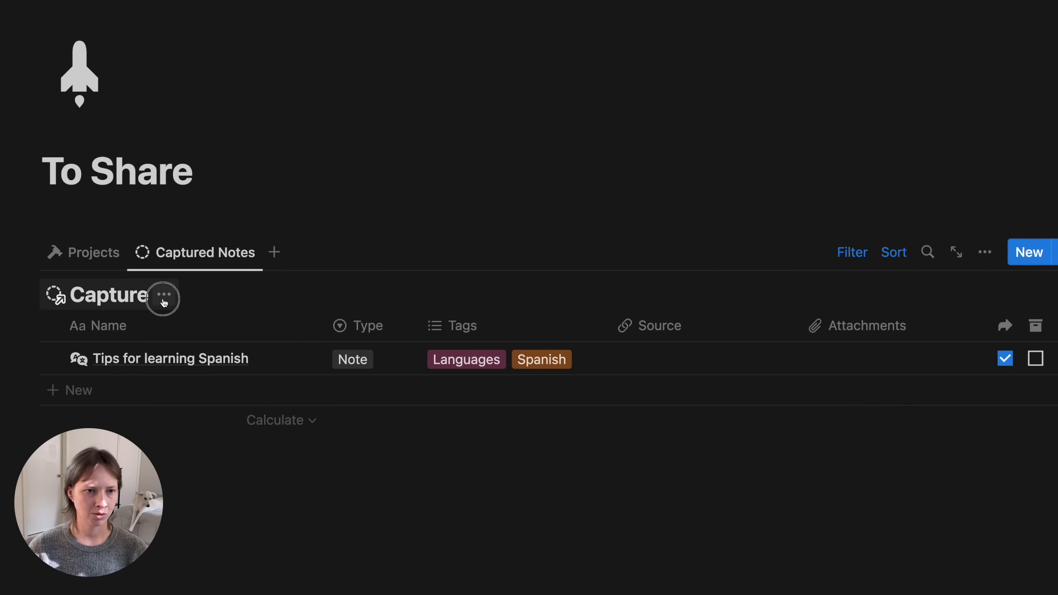
pyautogui.click(164, 294)
pyautogui.click(148, 395)
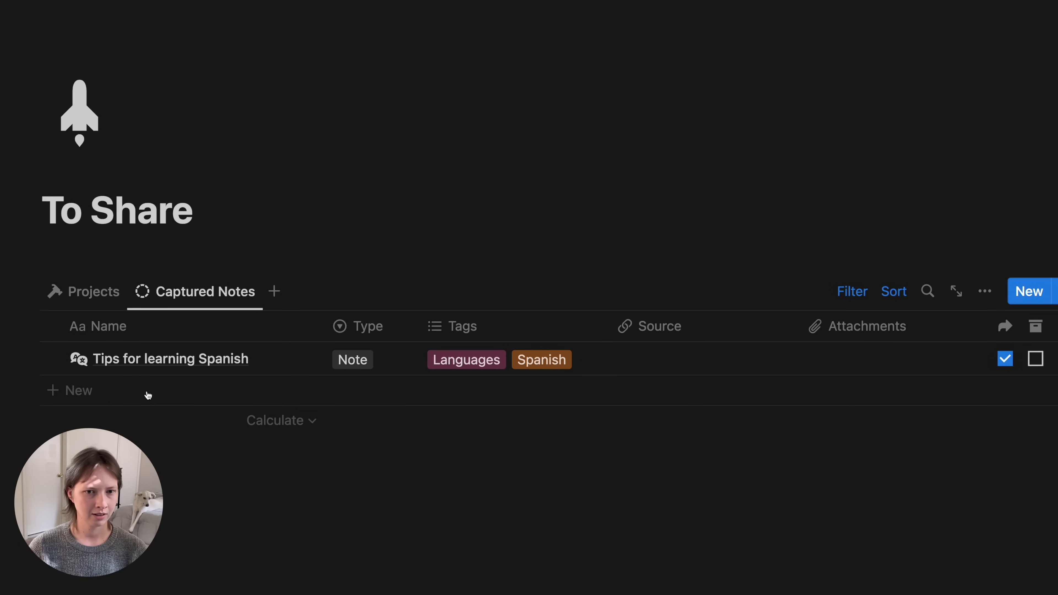
pyautogui.click(90, 252)
pyautogui.scroll(-4, 501, 234)
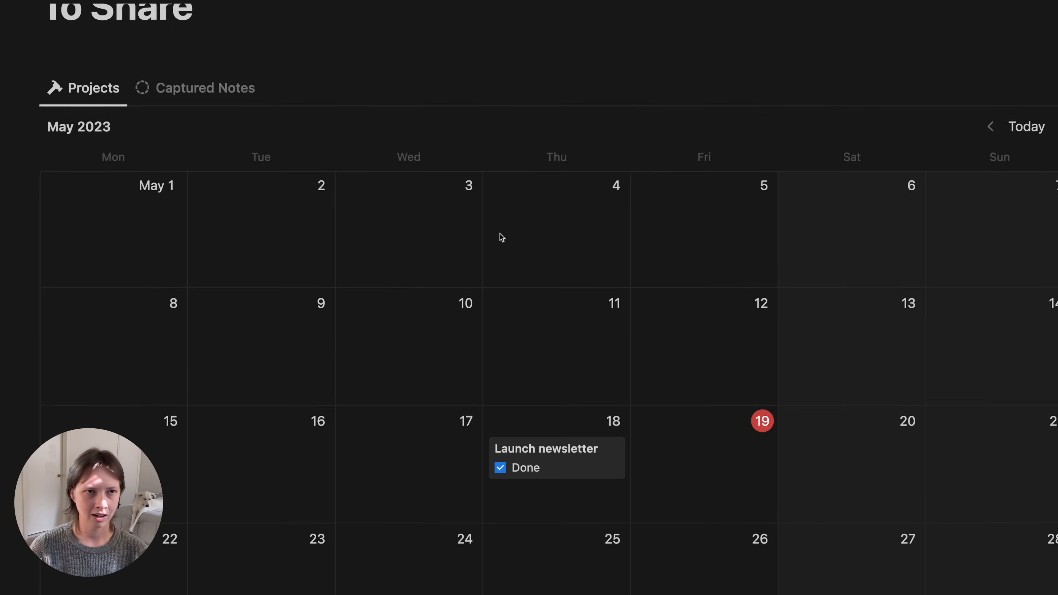
pyautogui.scroll(6, 500, 234)
# - Go back to Second Brain and collapse the Actions and Organize toggles
pyautogui.press('super+[')
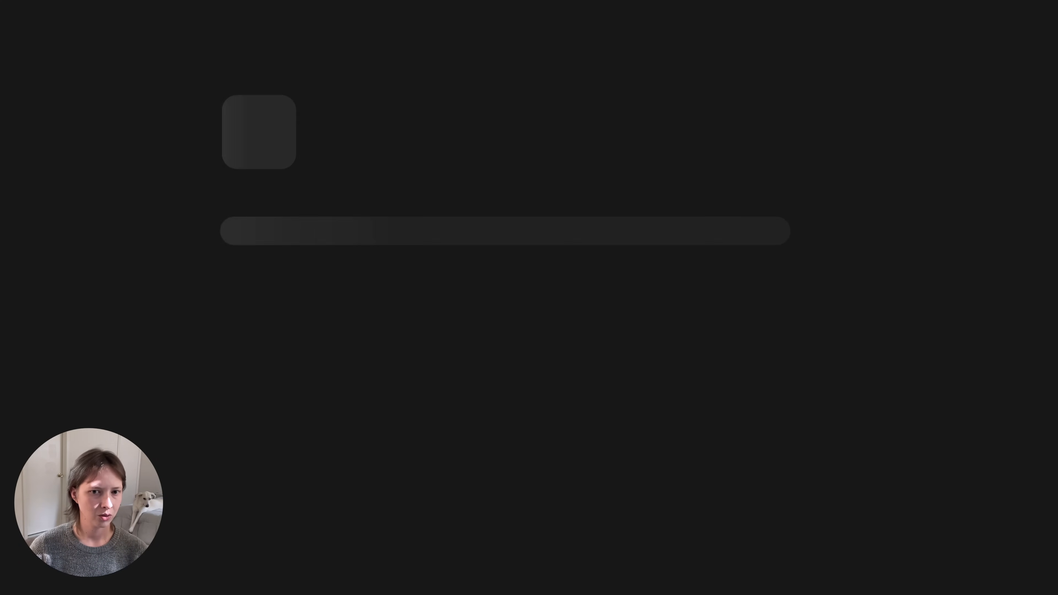
pyautogui.scroll(-1, 224, 295)
pyautogui.scroll(-4, 224, 295)
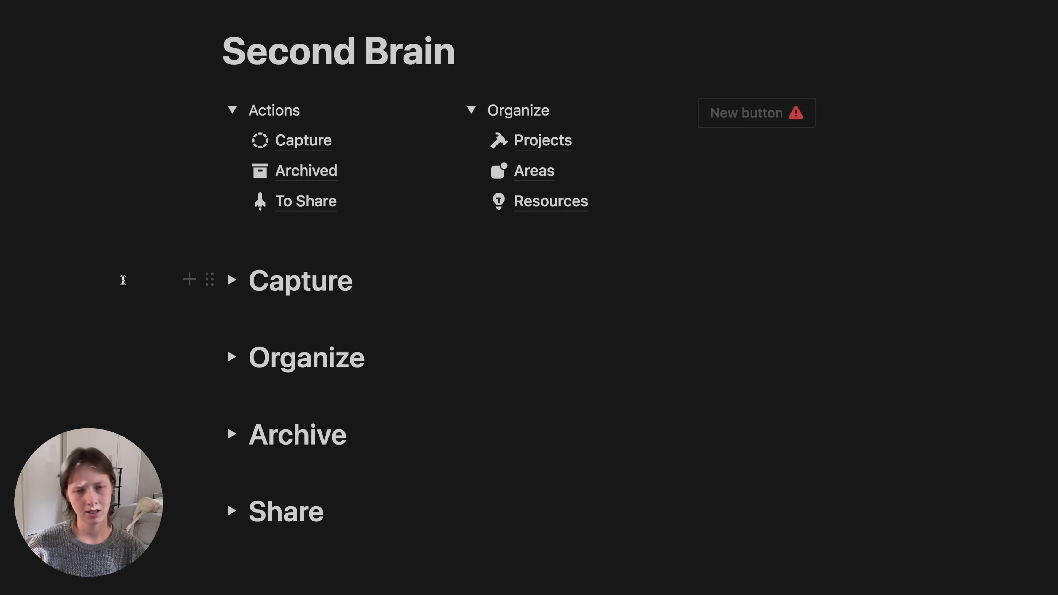
pyautogui.click(234, 108)
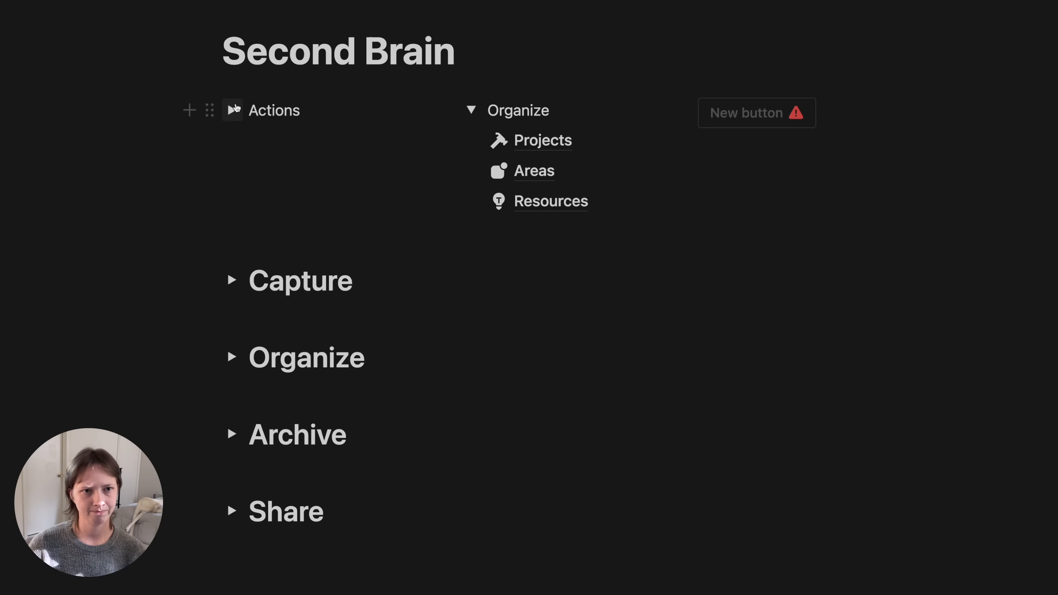
pyautogui.click(471, 110)
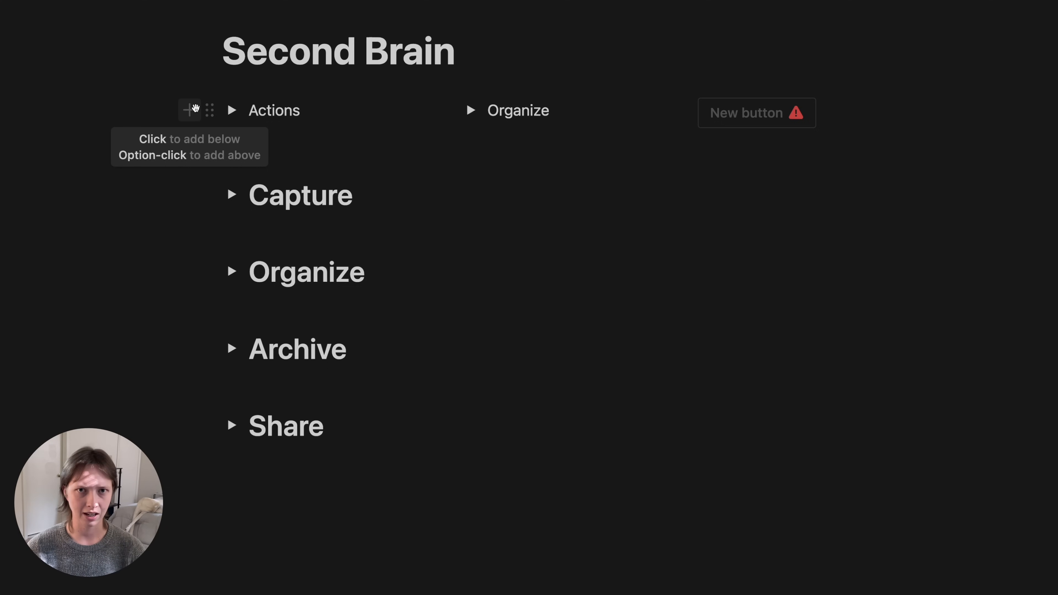
# - Select the Capture, Organize, Archive and Share headings, then start a new block below Share
pyautogui.moveTo(99, 194); pyautogui.dragTo(640, 448)
pyautogui.moveTo(128, 191); pyautogui.dragTo(444, 435)
pyautogui.click(248, 526)
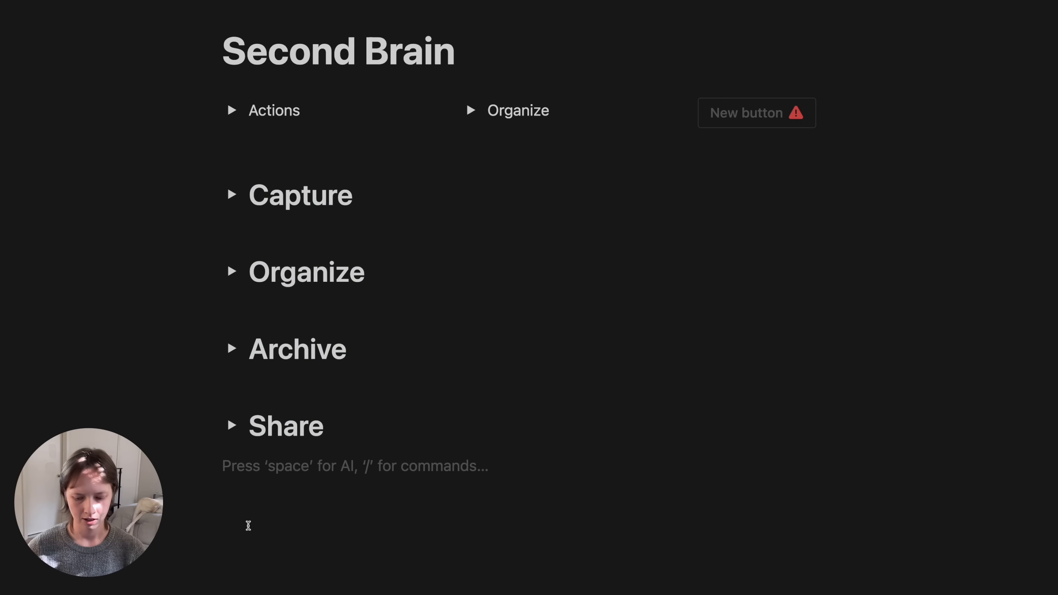
# - Create a sub-page titled 'Video Help' and return to Second Brain
pyautogui.write('/page')
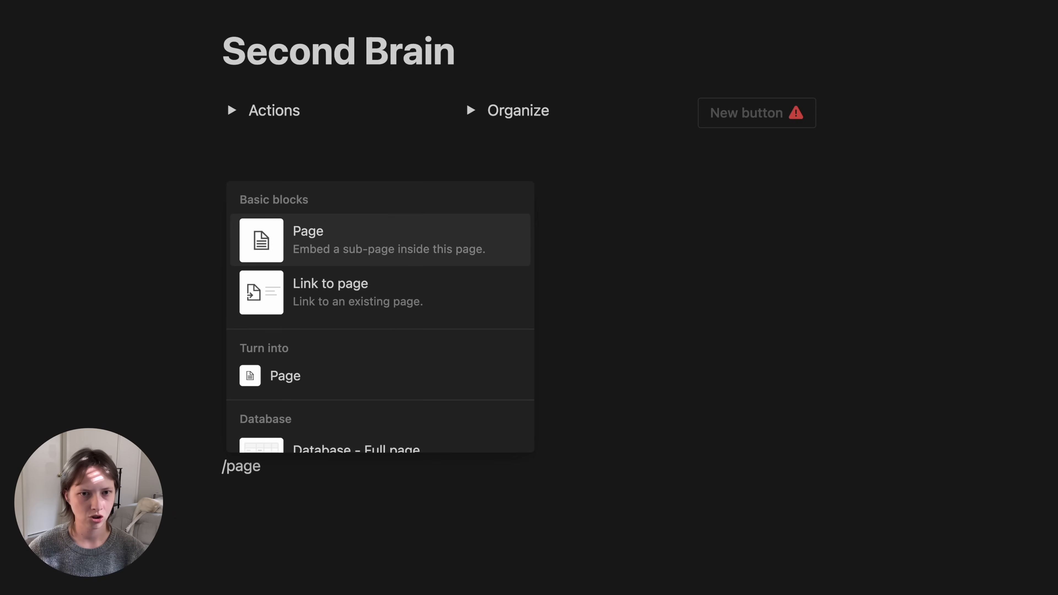
pyautogui.press('Return')
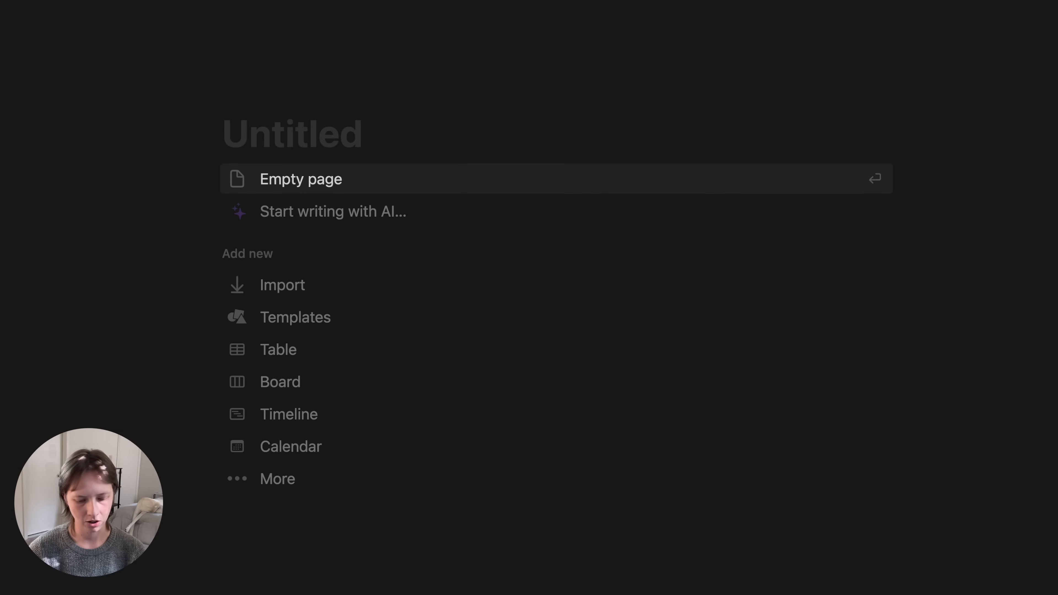
pyautogui.write('Video Help')
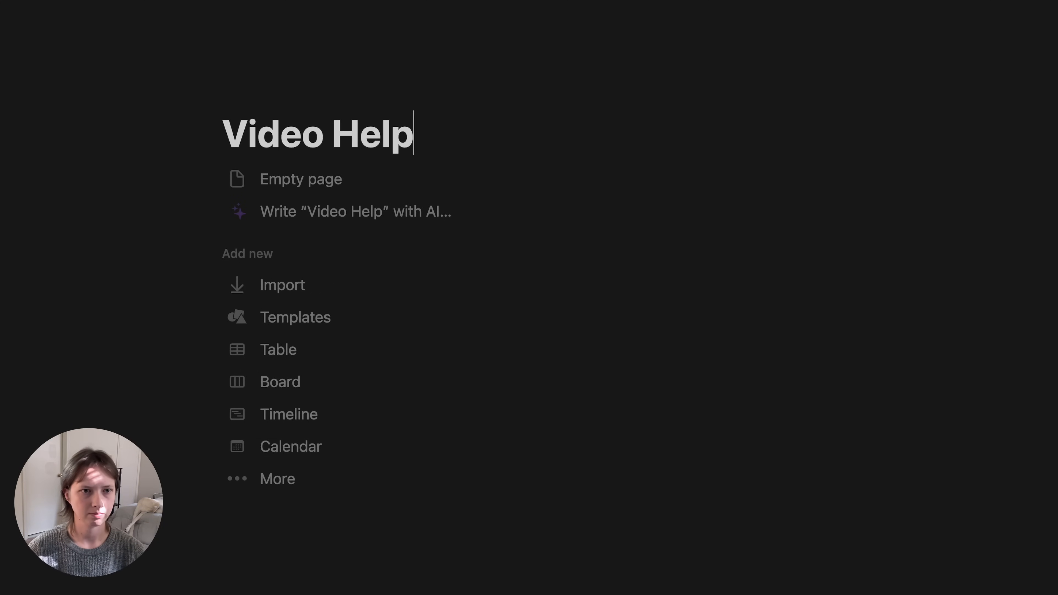
pyautogui.press('super+[')
# - Move the Capture, Organize, Archive and Share headings into the Video Help page
pyautogui.scroll(-5, 453, 326)
pyautogui.moveTo(123, 155); pyautogui.dragTo(543, 412)
pyautogui.moveTo(208, 156); pyautogui.dragTo(284, 426)
pyautogui.moveTo(272, 335); pyautogui.dragTo(272, 253)
pyautogui.click(246, 429)
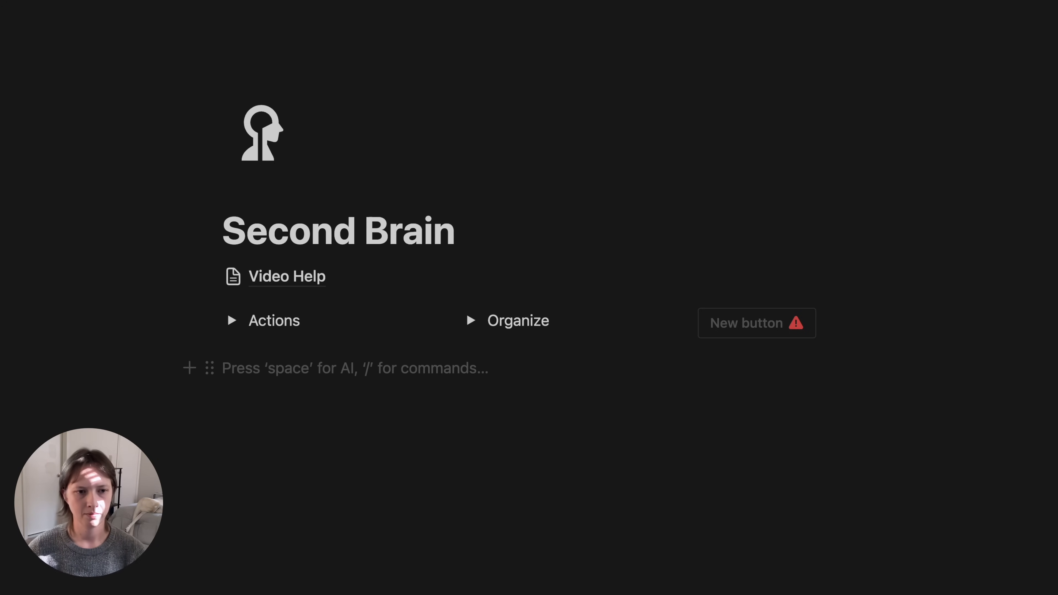
pyautogui.write('/call')
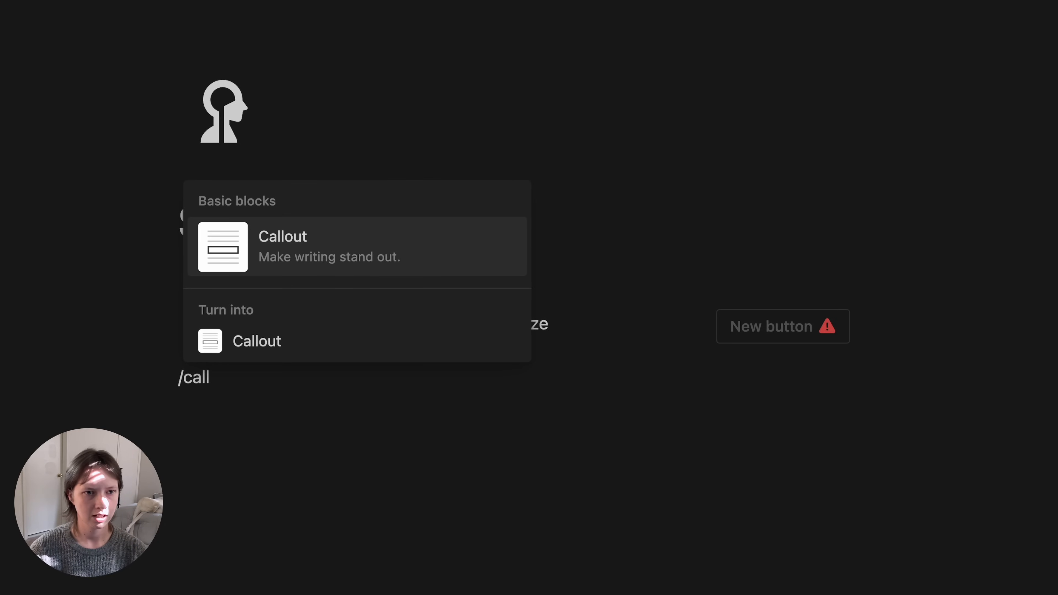
# - Turn the empty block below the toggles into a default-background callout with an information icon
pyautogui.press('Return')
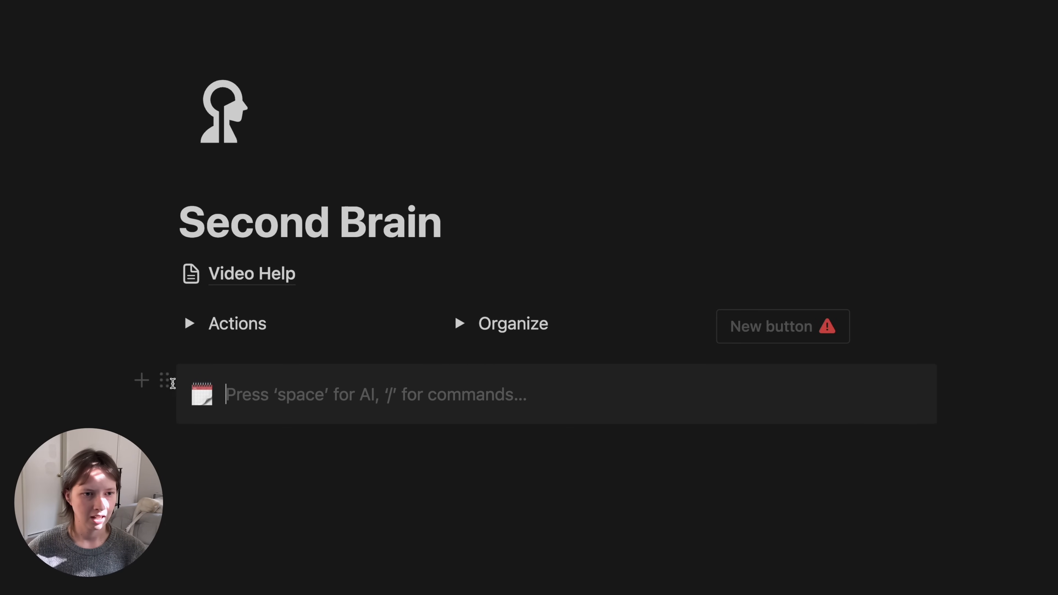
pyautogui.click(165, 379)
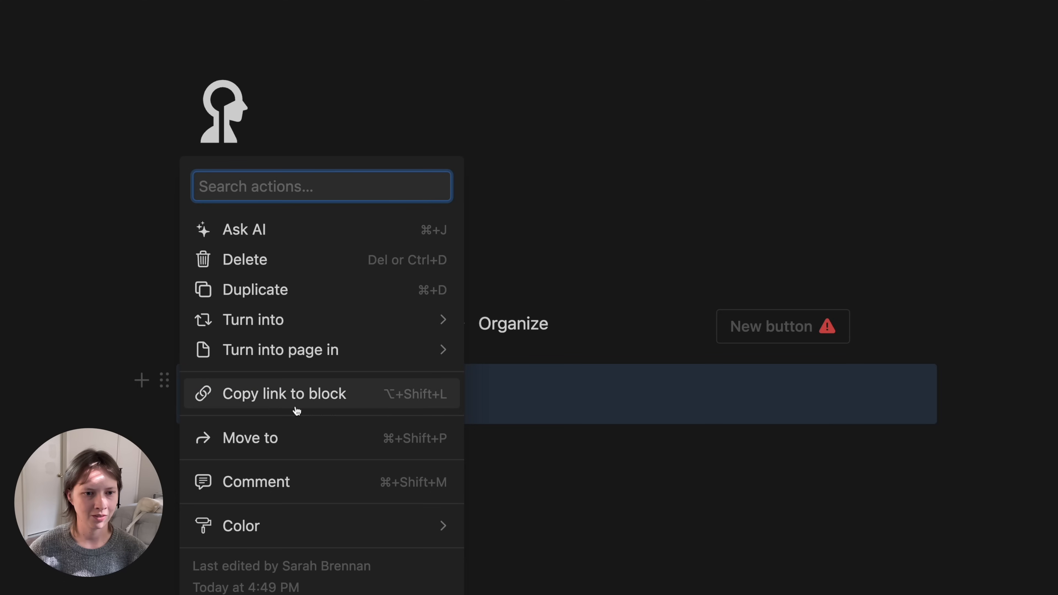
pyautogui.moveTo(366, 533)
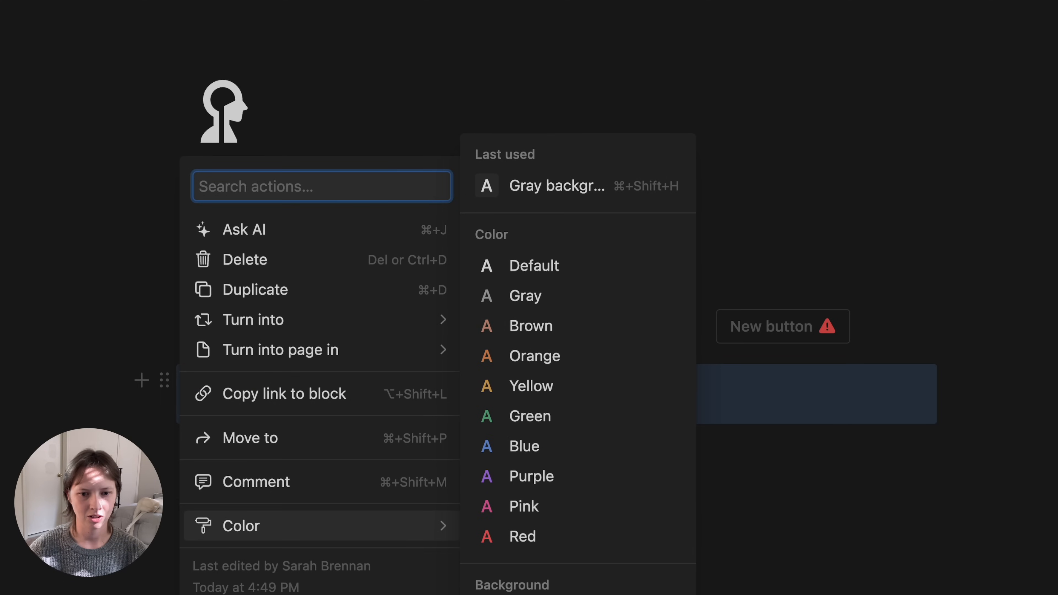
pyautogui.scroll(-5, 541, 500)
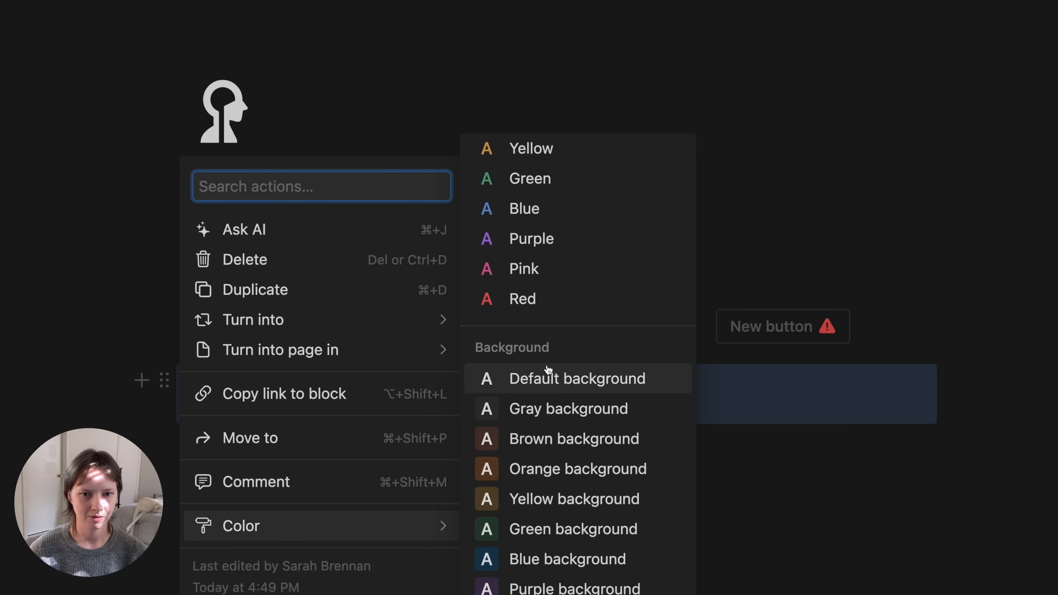
pyautogui.click(654, 384)
pyautogui.click(208, 406)
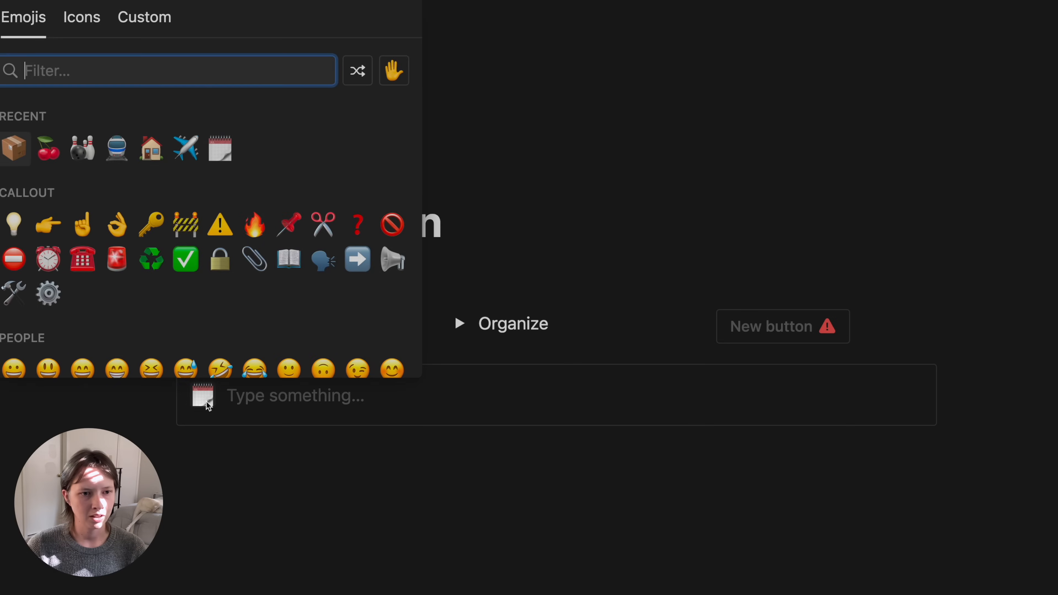
pyautogui.click(84, 26)
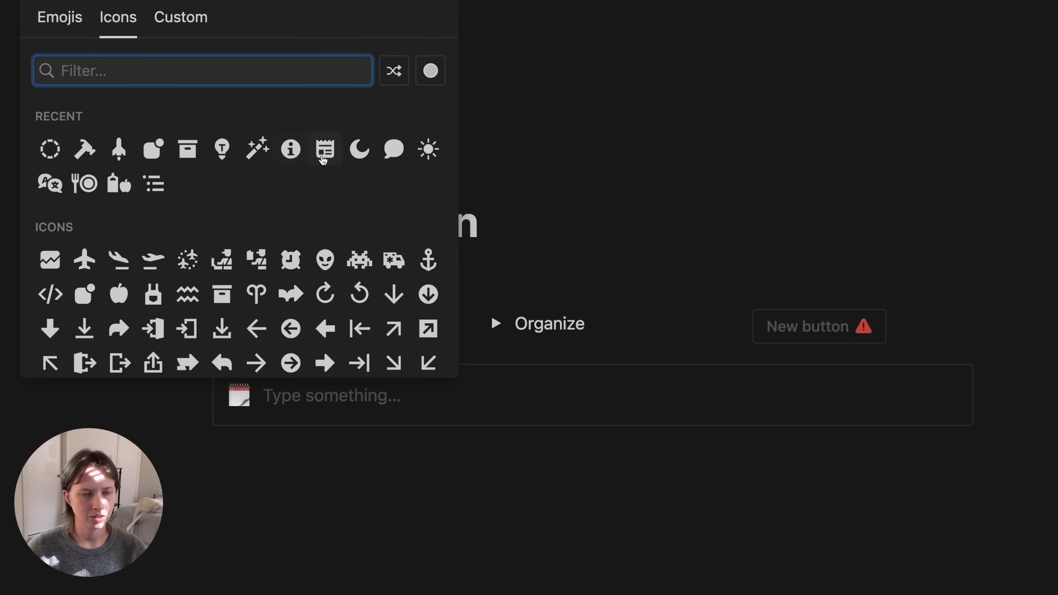
pyautogui.click(291, 149)
# - Title the callout 'Projects & Areas' and nest several empty lines inside it
pyautogui.click(317, 399)
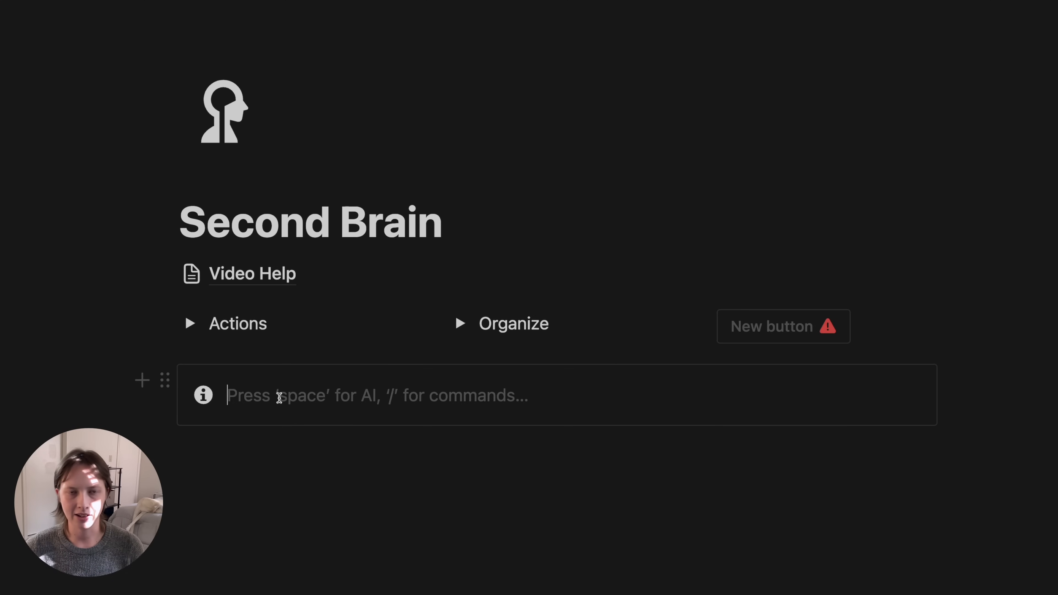
pyautogui.write('Pr')
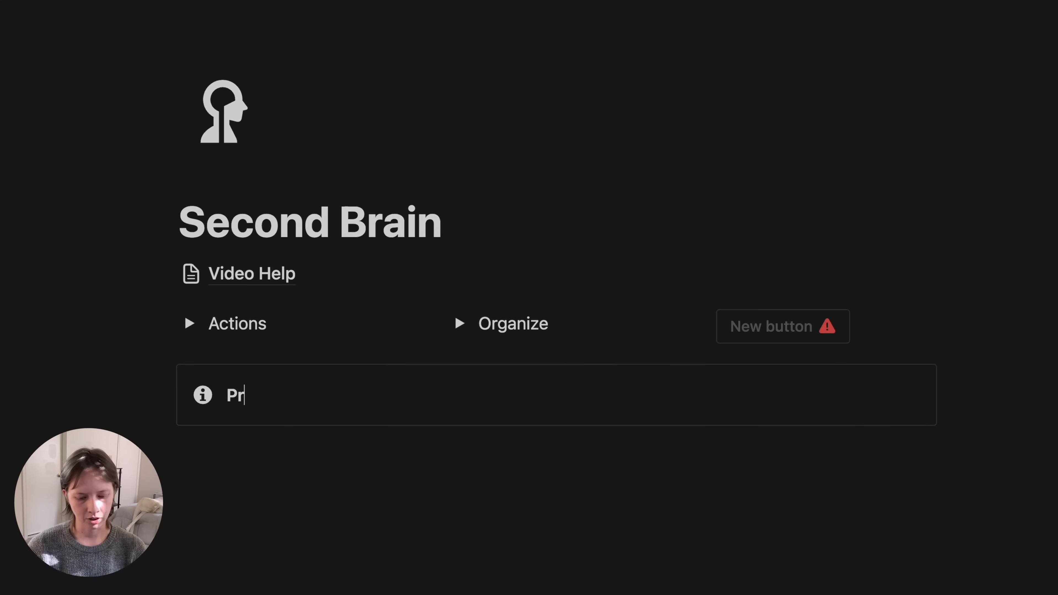
pyautogui.write('ojects & Areas')
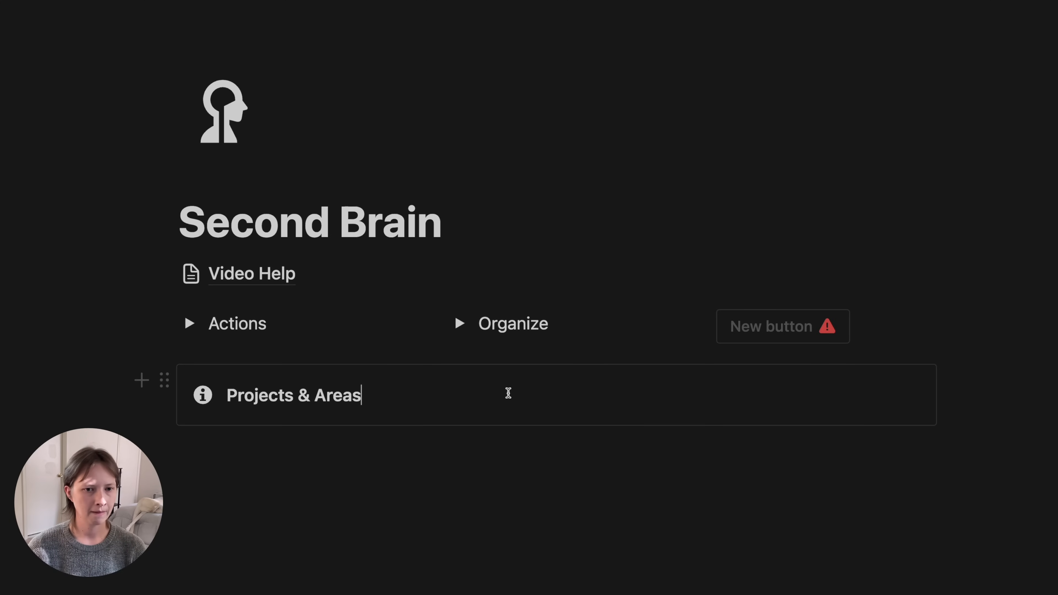
pyautogui.press('Return')
pyautogui.press('Tab')
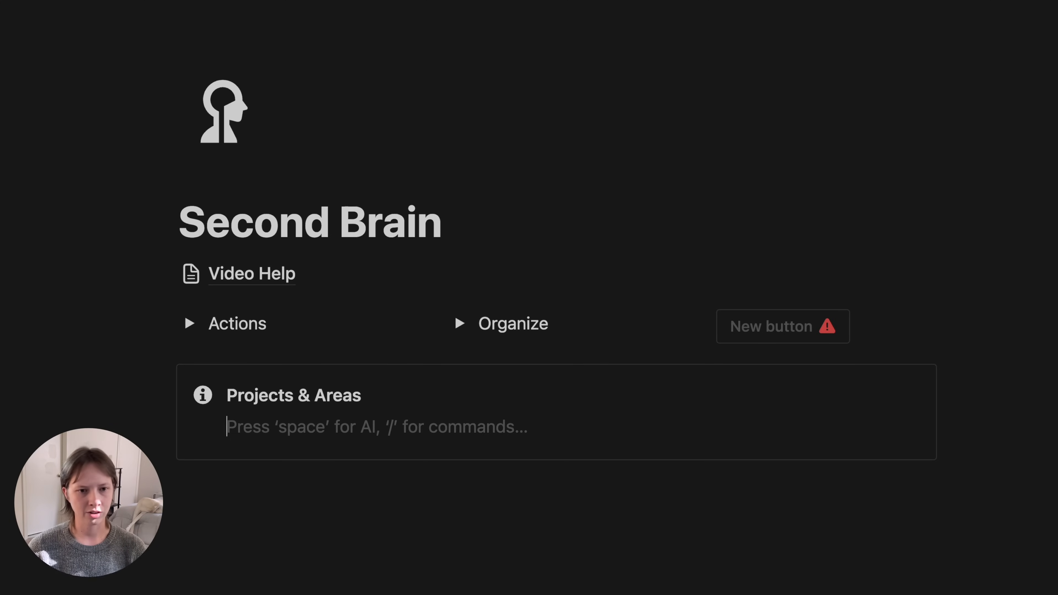
pyautogui.press('Return')
pyautogui.press('Up')
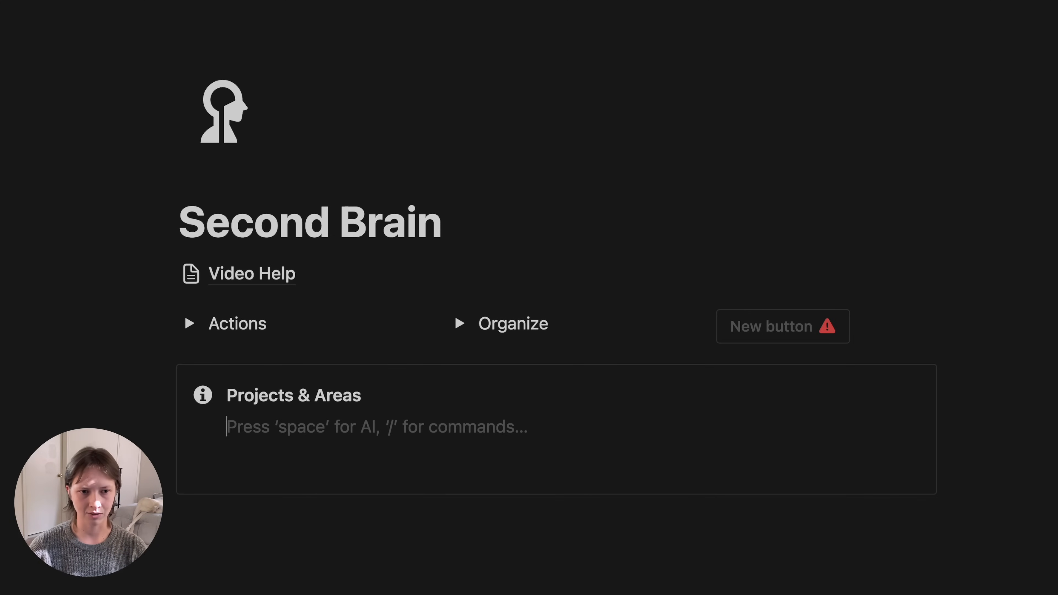
pyautogui.press('Return')
pyautogui.write('/linked')
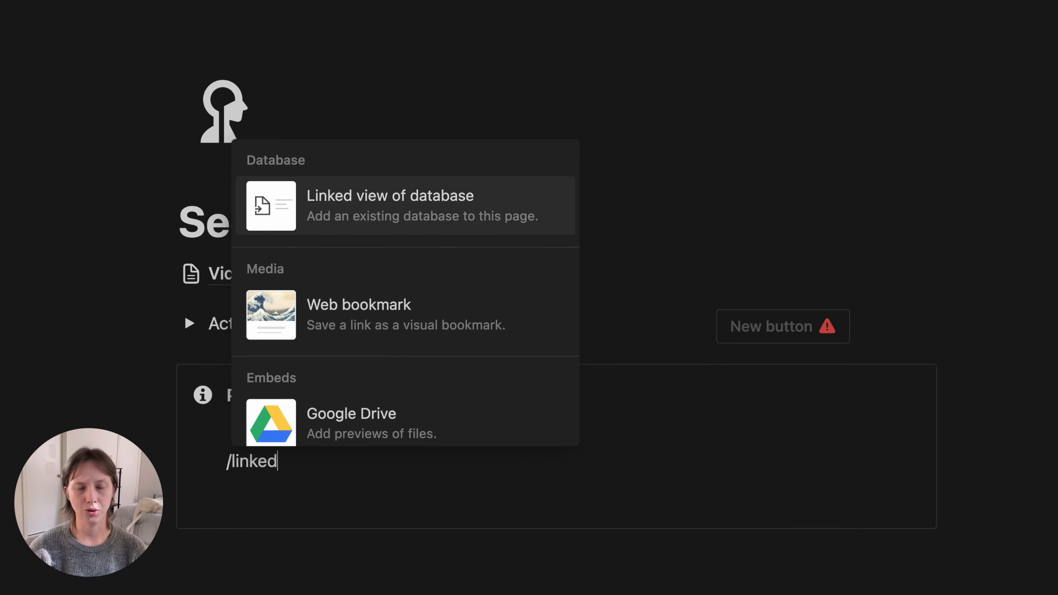
pyautogui.press('BackSpace')
pyautogui.press('BackSpace')
pyautogui.press('BackSpace')
pyautogui.press('BackSpace')
pyautogui.press('BackSpace')
pyautogui.press('BackSpace')
pyautogui.press('BackSpace')
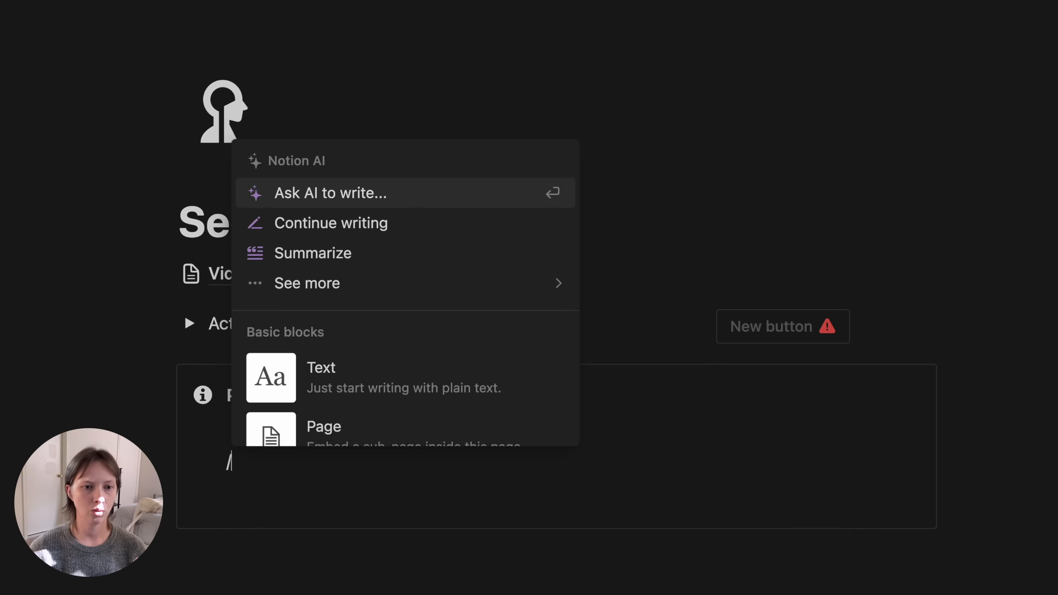
# - Expand the Actions and Organize toggles
pyautogui.click(192, 328)
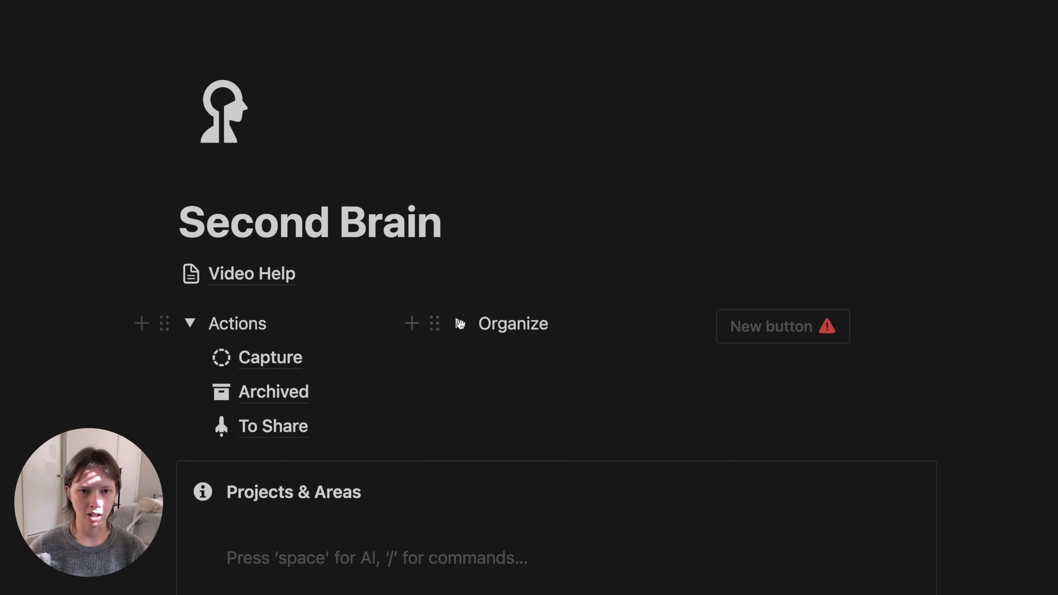
pyautogui.click(460, 324)
pyautogui.scroll(-3, 636, 315)
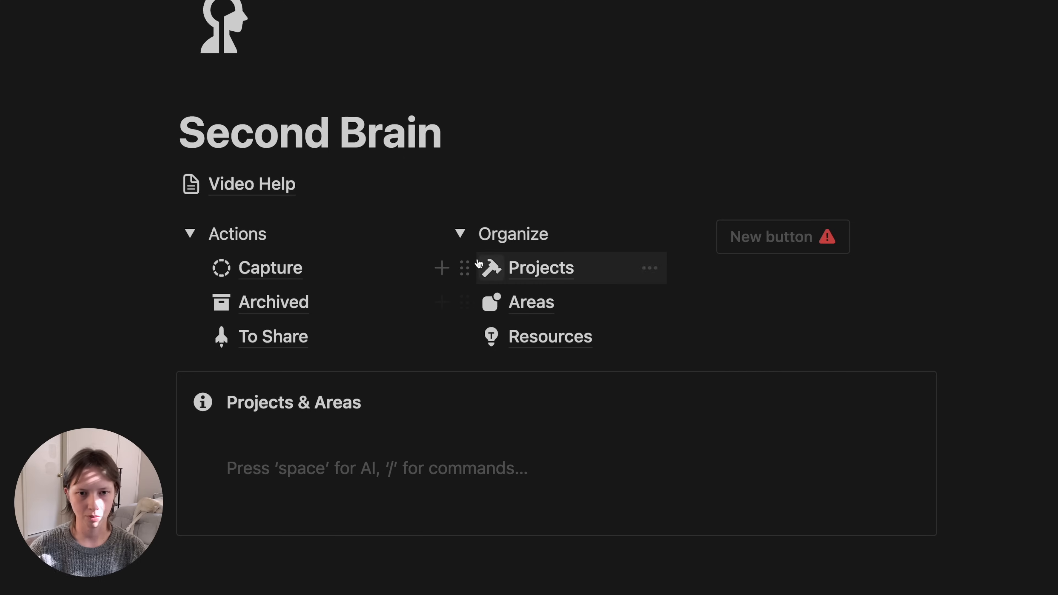
# - Copy the Projects database link and paste it into the empty callout line
pyautogui.click(465, 271)
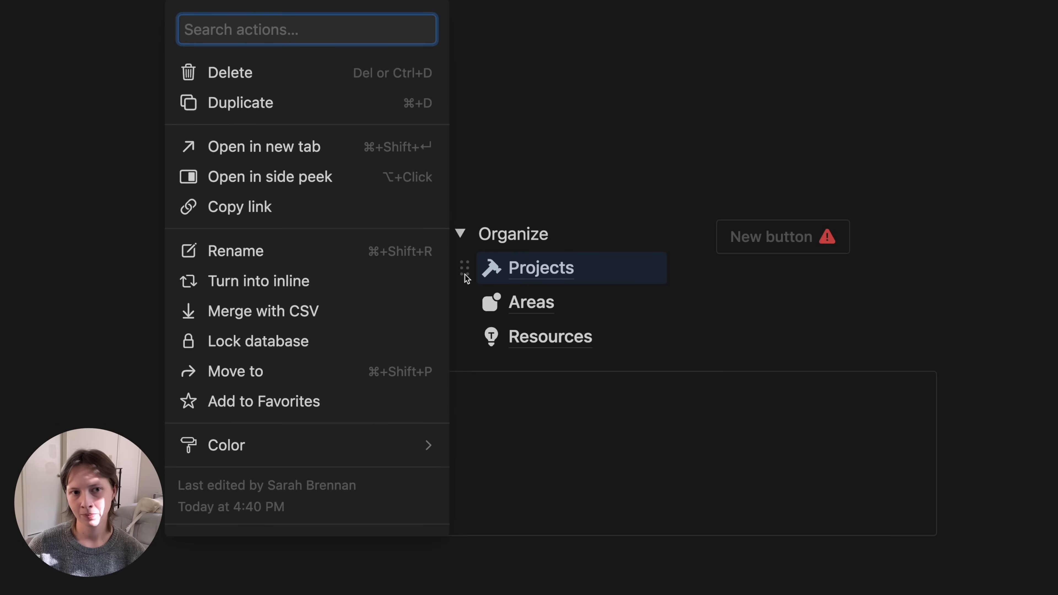
pyautogui.click(262, 208)
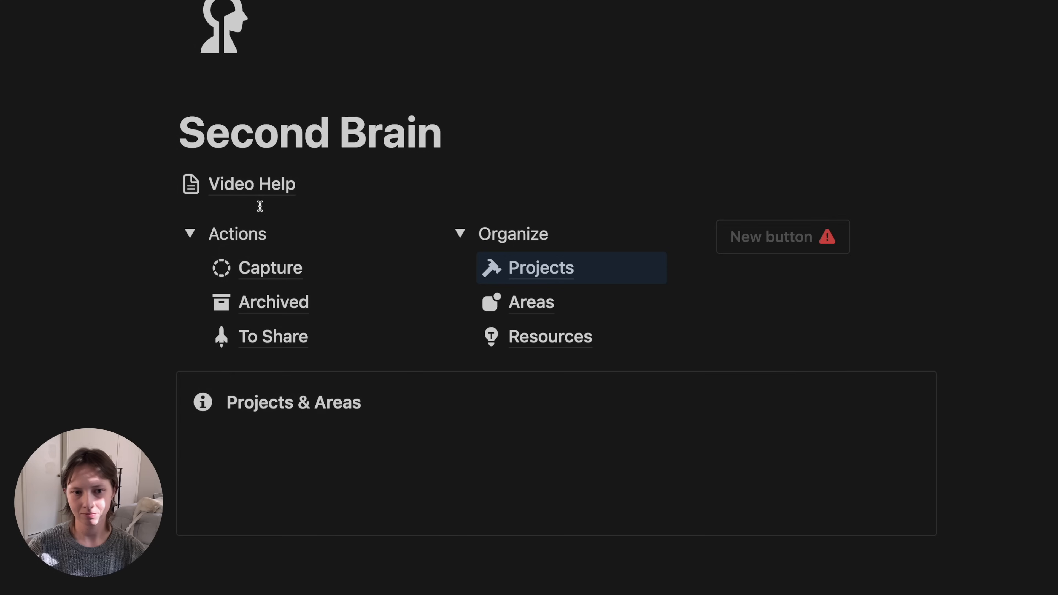
pyautogui.click(264, 474)
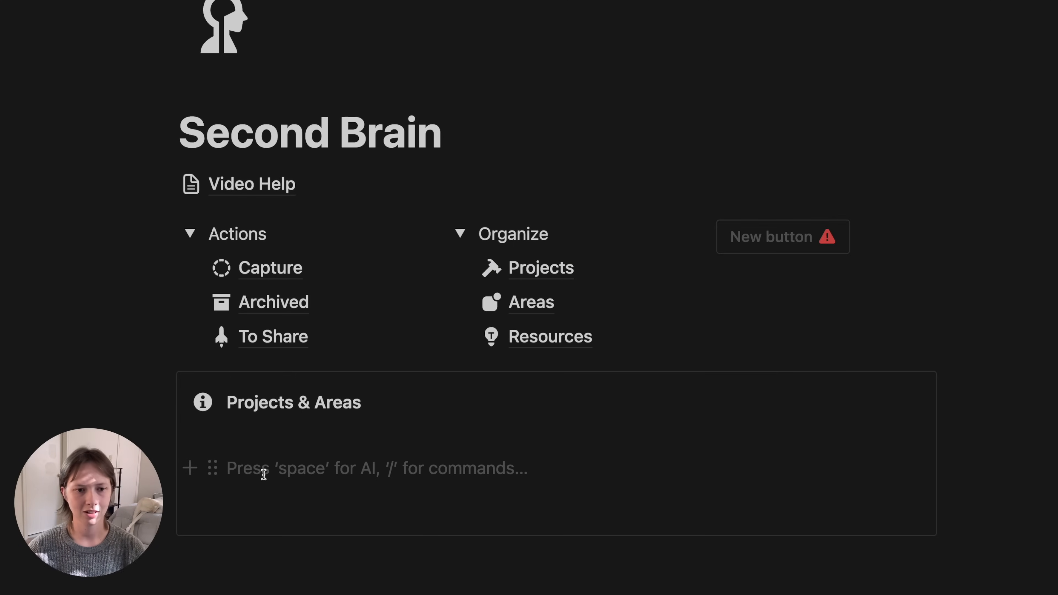
pyautogui.scroll(-2, 843, 444)
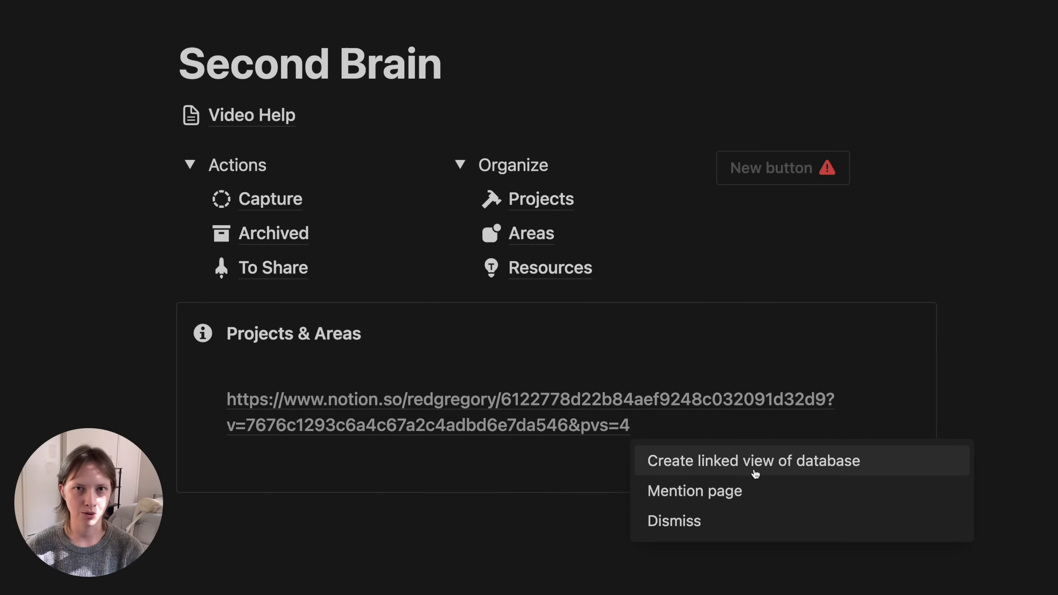
# - Create a linked view of Projects based on the Active view, with its database title hidden
pyautogui.click(755, 474)
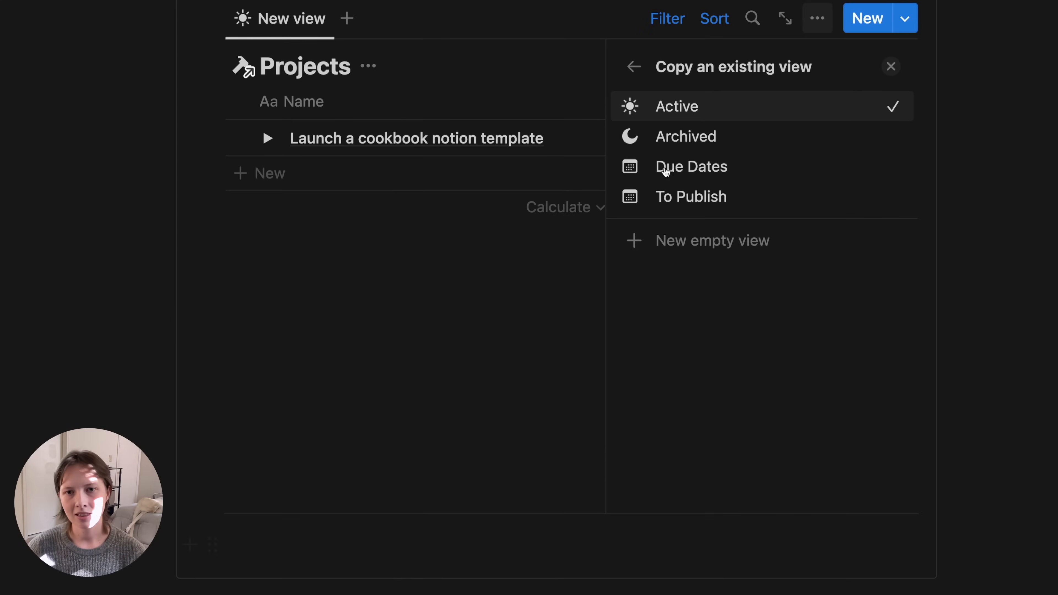
pyautogui.click(705, 119)
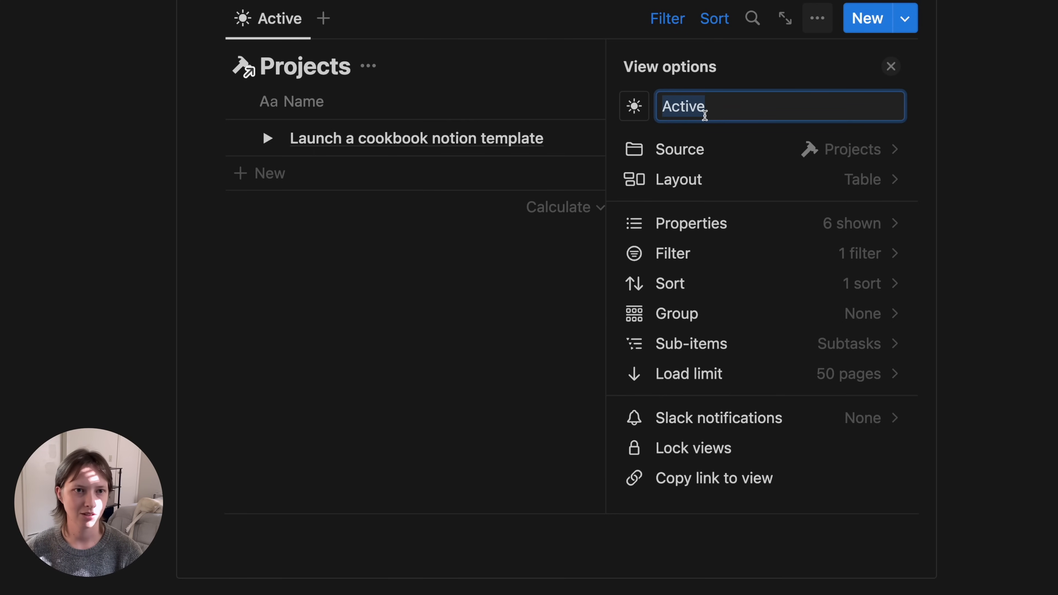
pyautogui.click(100, 179)
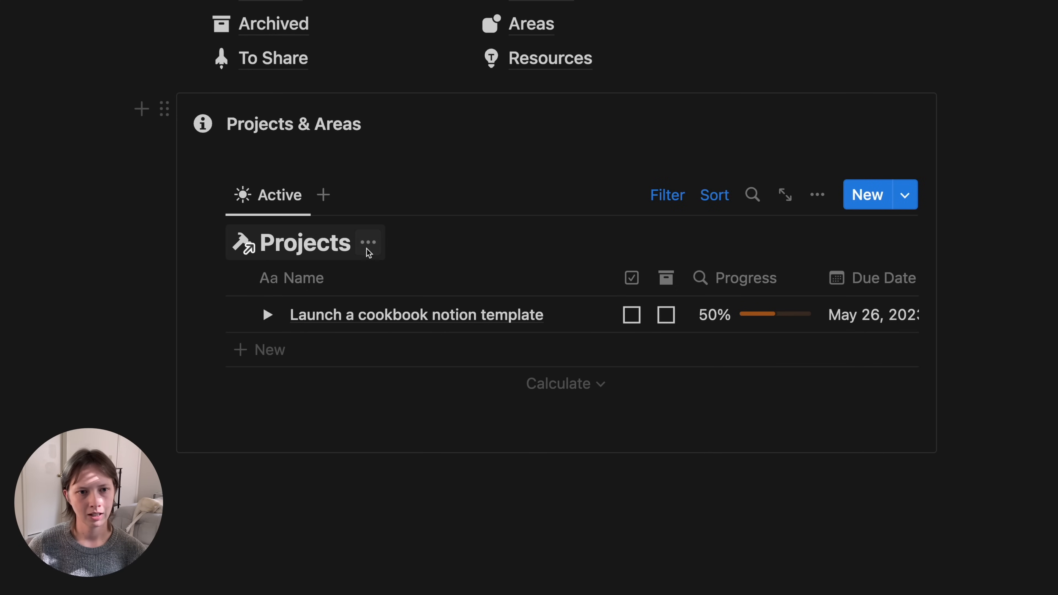
pyautogui.click(368, 242)
pyautogui.click(361, 365)
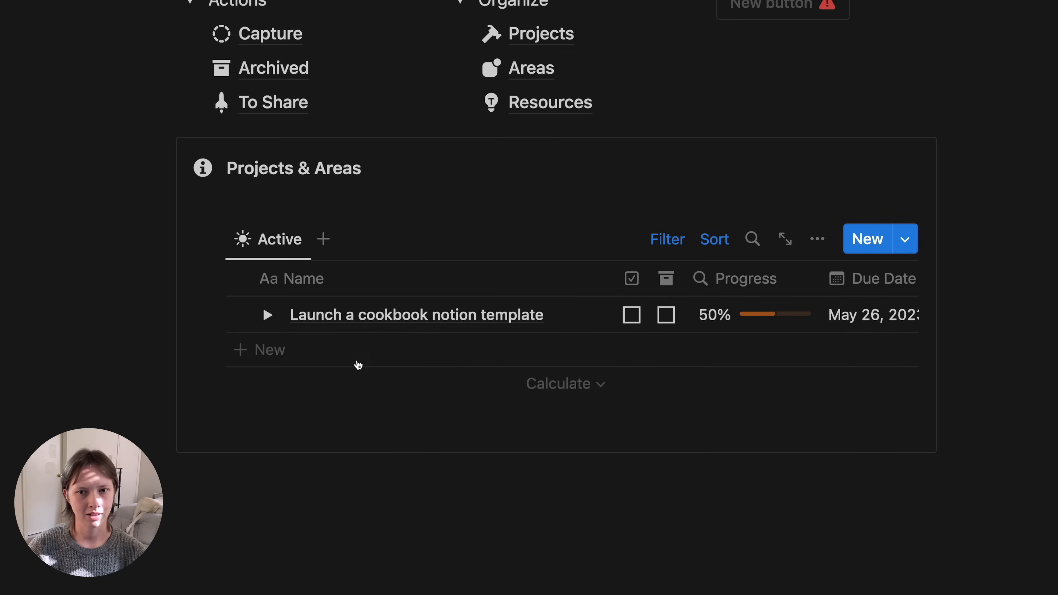
# - Rename the linked view to 'Projects' and give it the hammer icon
pyautogui.click(279, 238)
pyautogui.click(303, 288)
pyautogui.write('Projects')
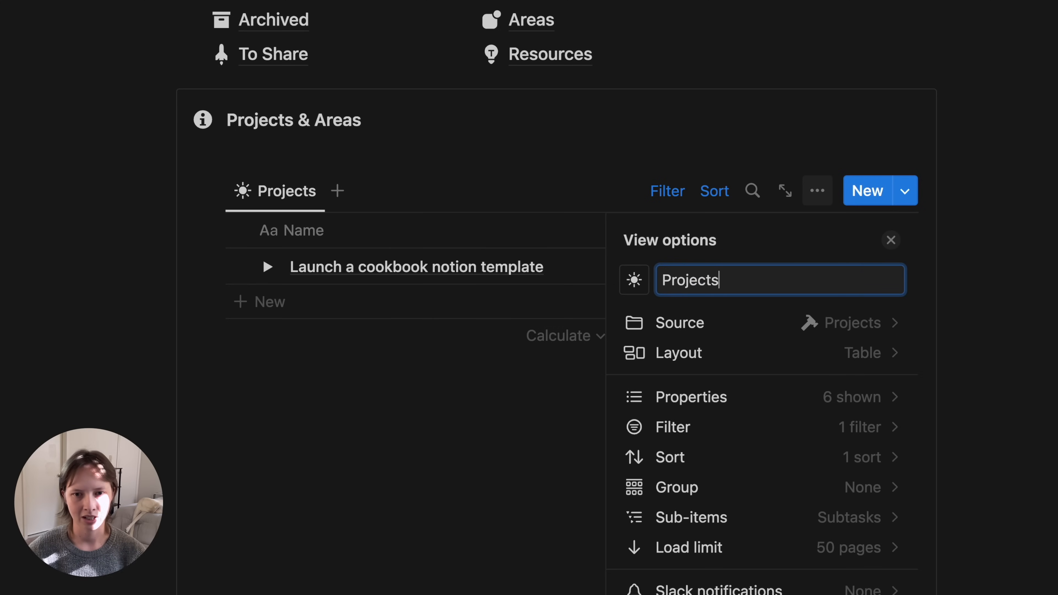
pyautogui.click(633, 279)
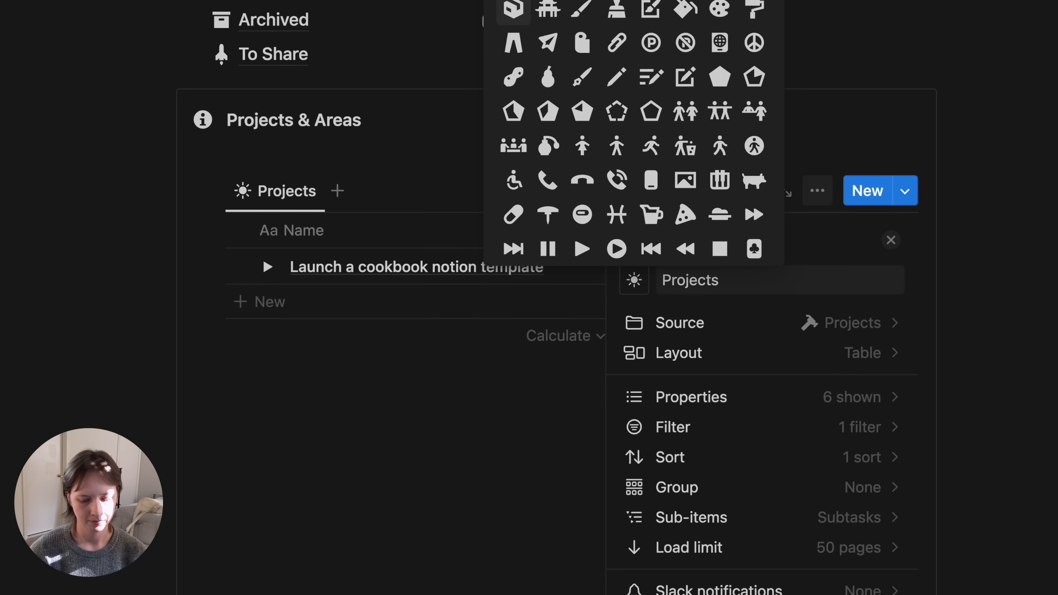
pyautogui.scroll(5, 514, 38)
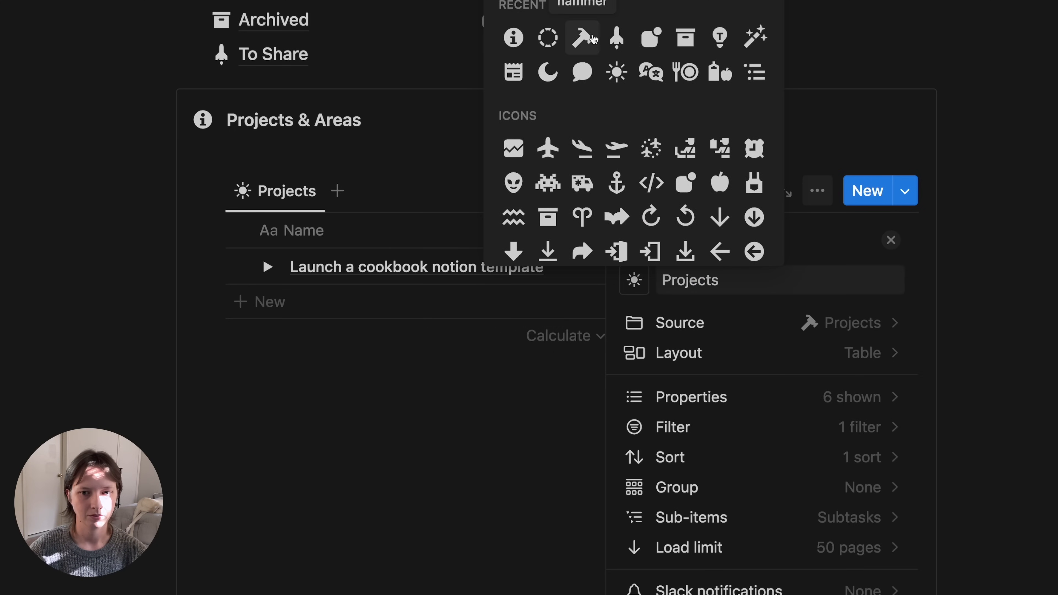
pyautogui.click(582, 38)
pyautogui.click(196, 303)
pyautogui.scroll(5, 8, 266)
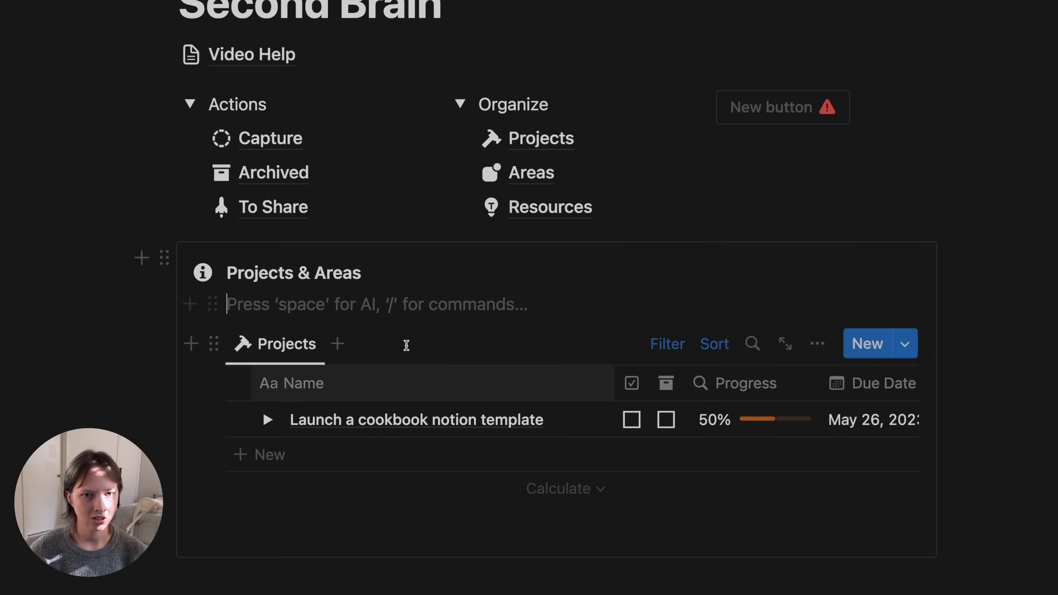
# - Add a second view sourced from the Areas database, named 'Areas' with the Areas icon
pyautogui.click(344, 346)
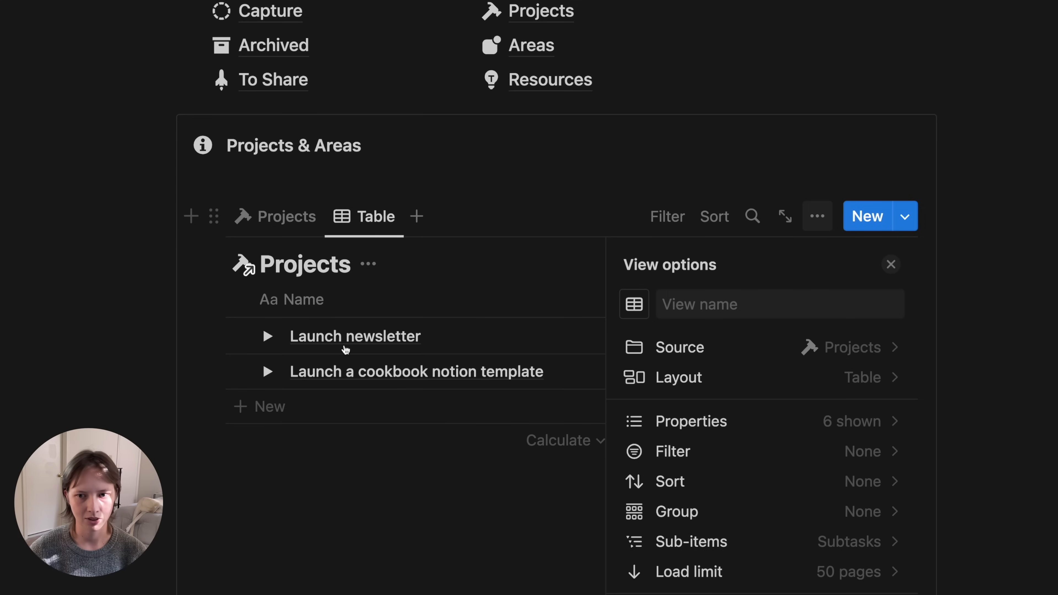
pyautogui.click(677, 345)
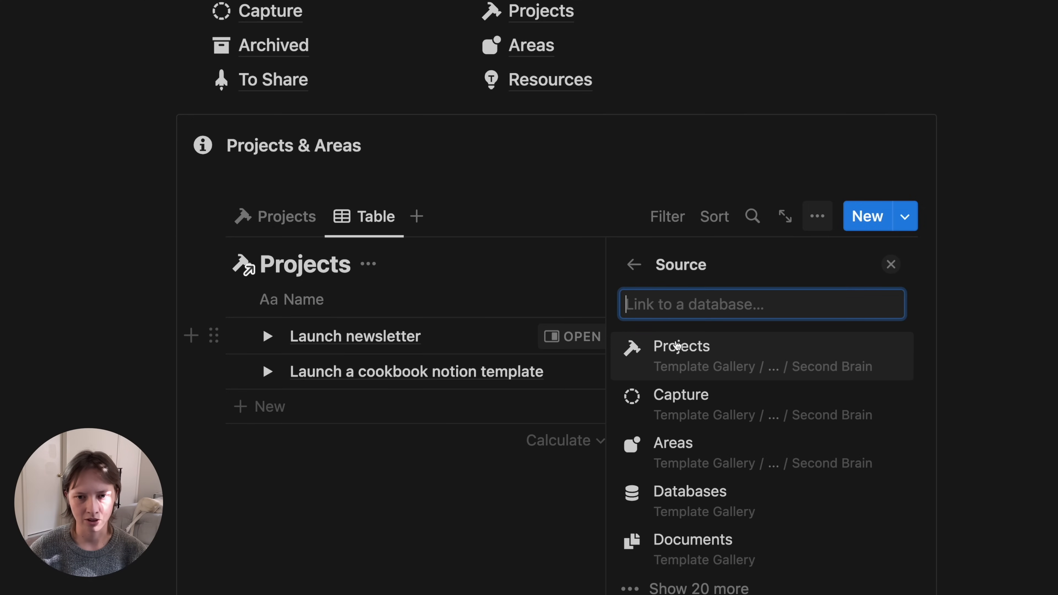
pyautogui.click(707, 459)
pyautogui.click(703, 295)
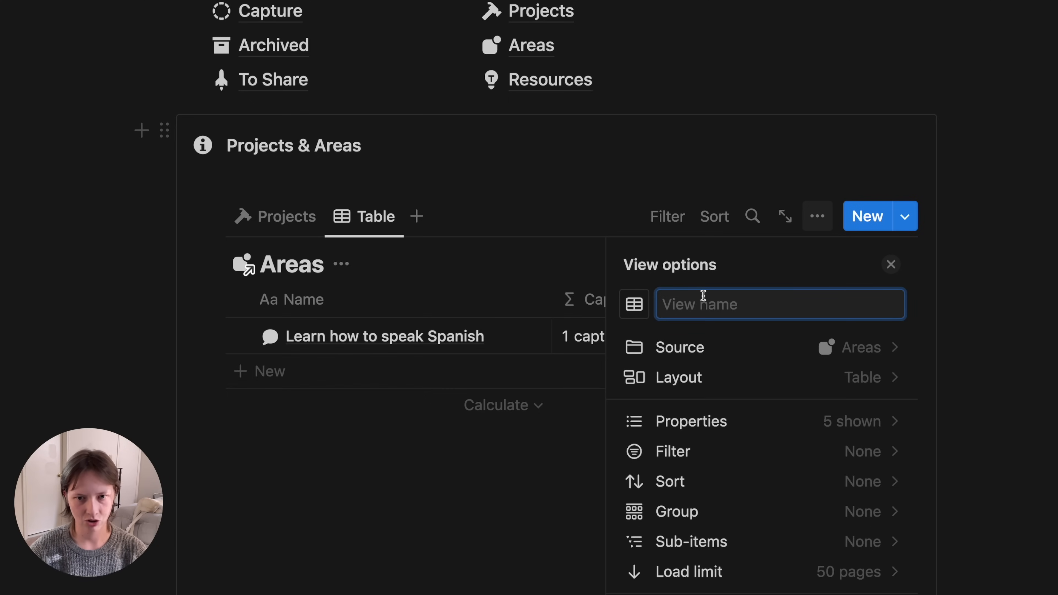
pyautogui.write('Areas')
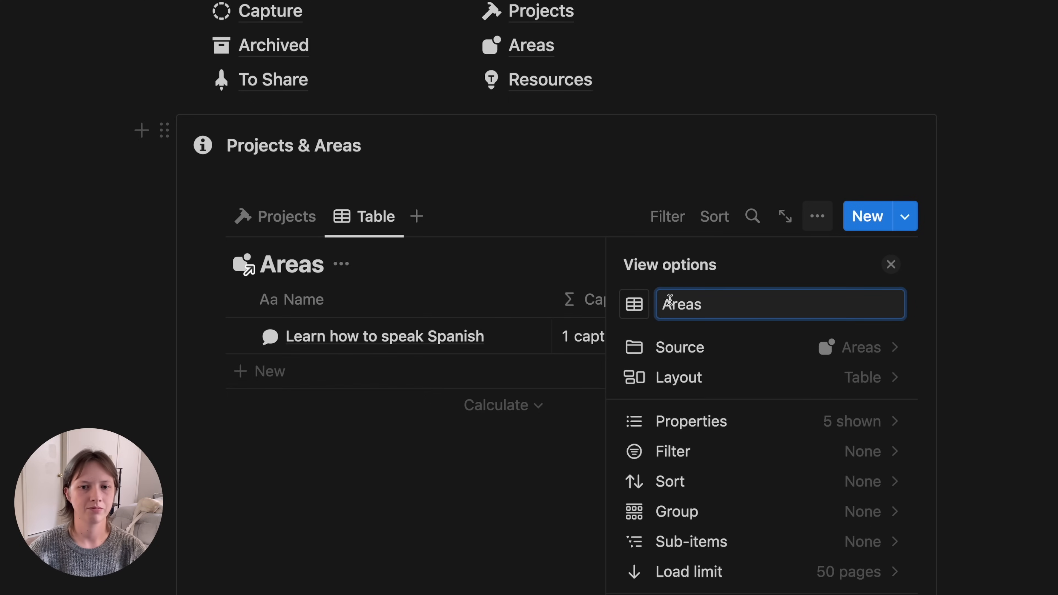
pyautogui.click(634, 305)
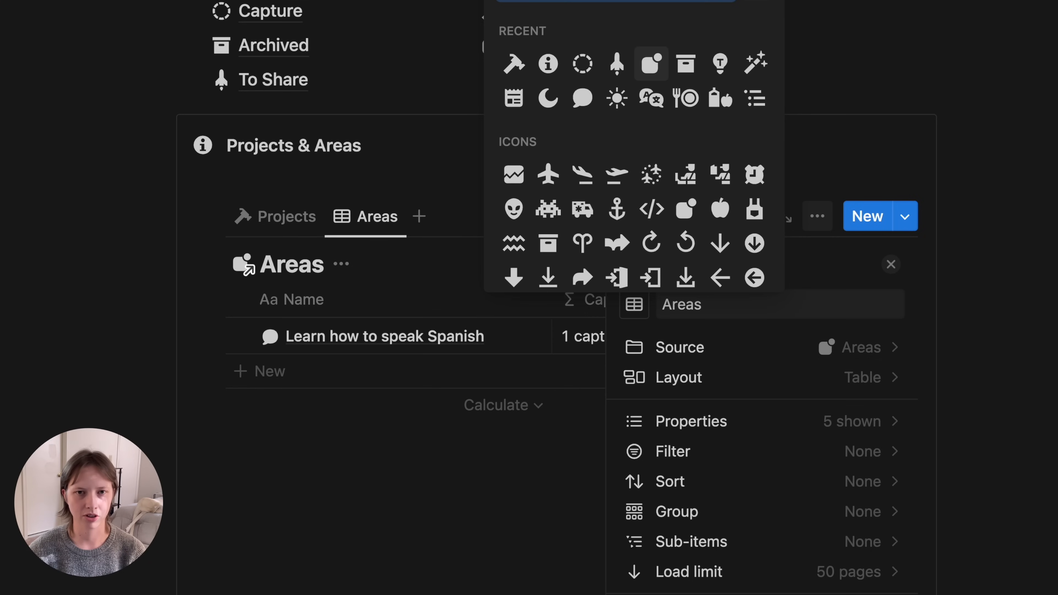
pyautogui.click(651, 66)
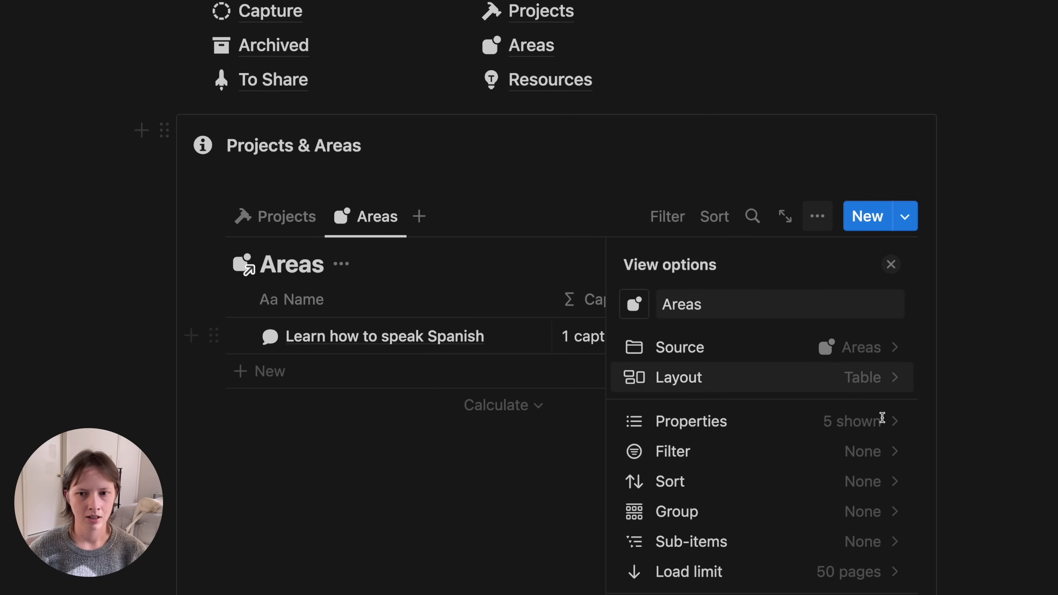
# - Set the Areas view to Gallery layout with card preview None
pyautogui.click(693, 377)
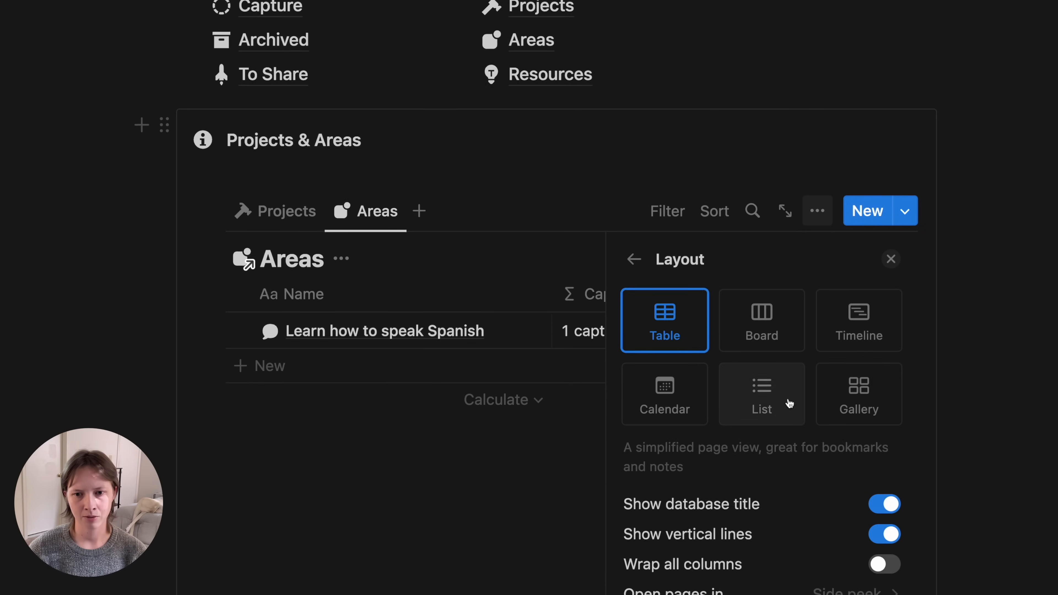
pyautogui.click(875, 384)
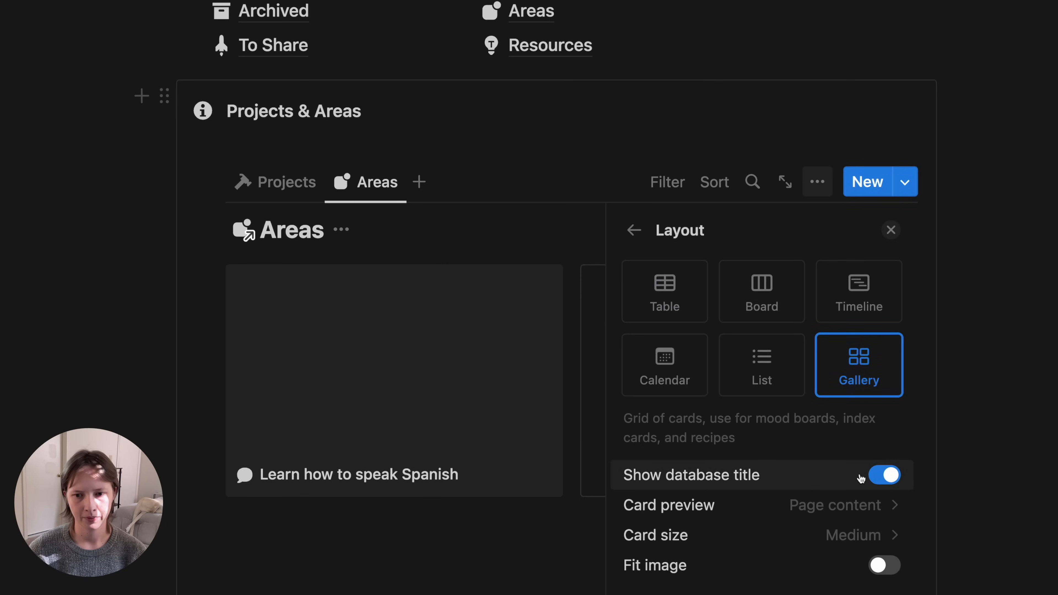
pyautogui.scroll(-2, 859, 475)
pyautogui.click(803, 427)
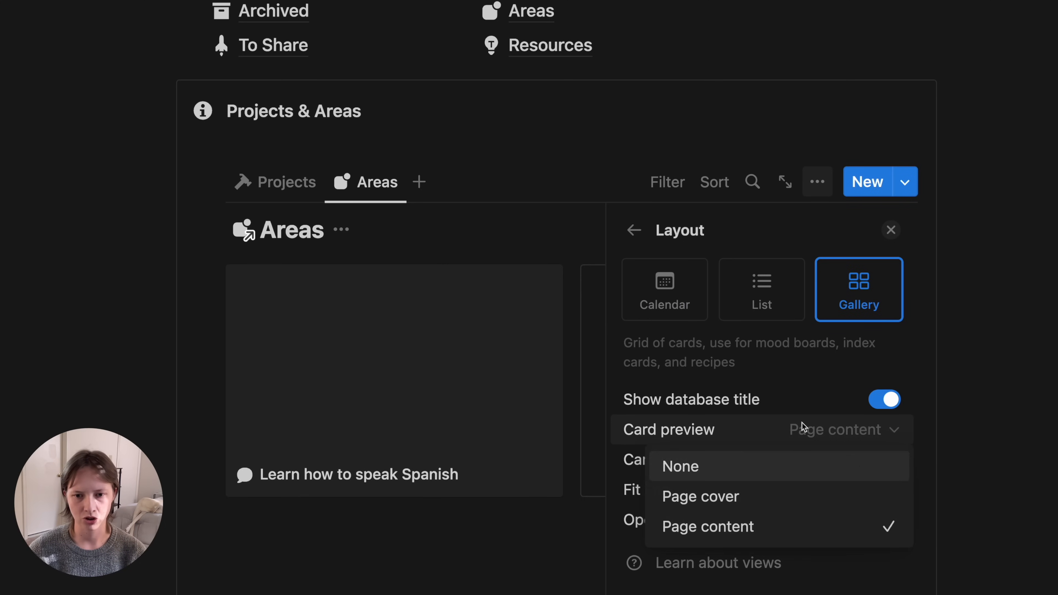
pyautogui.click(705, 466)
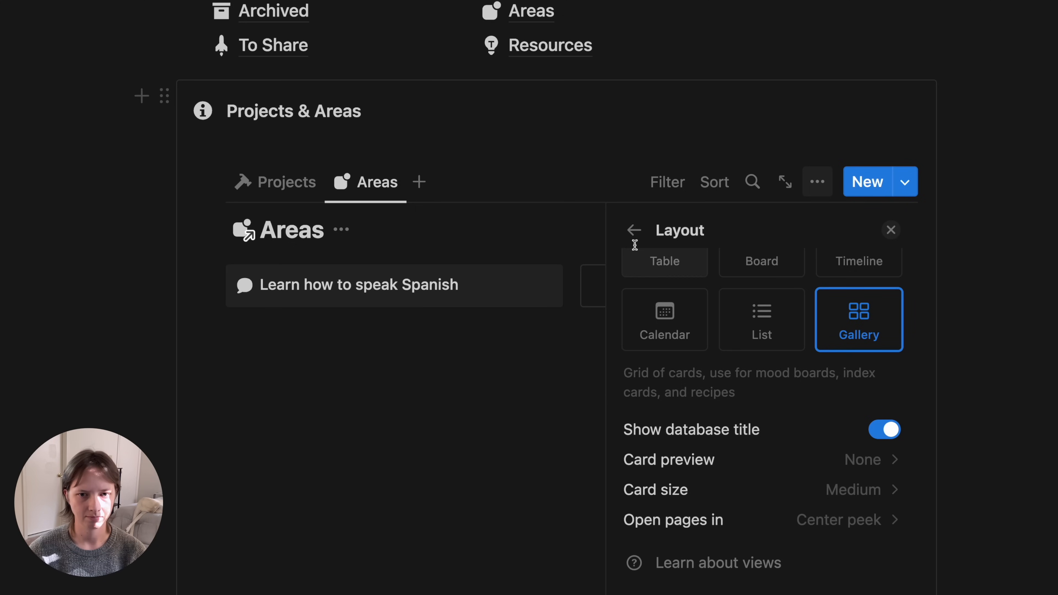
pyautogui.click(630, 231)
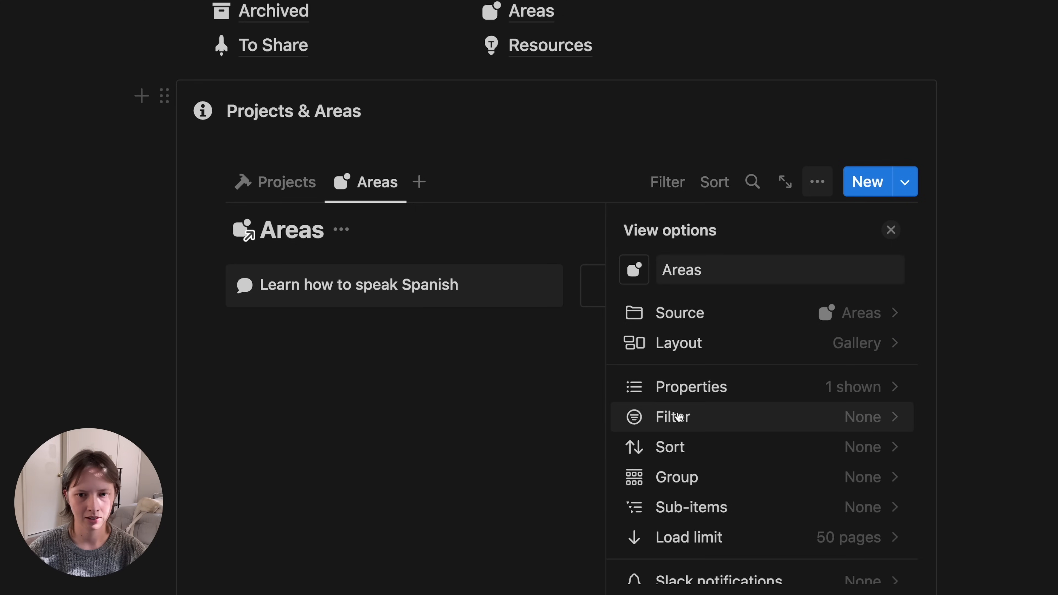
# - Show the Capture Label and Status properties on the Areas gallery cards
pyautogui.click(704, 387)
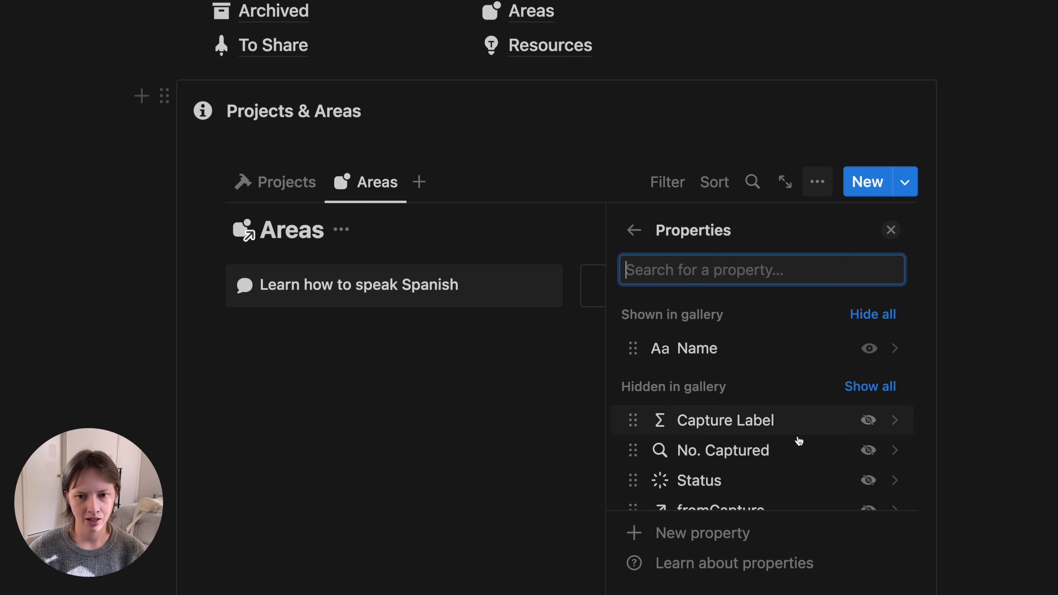
pyautogui.scroll(-2, 796, 437)
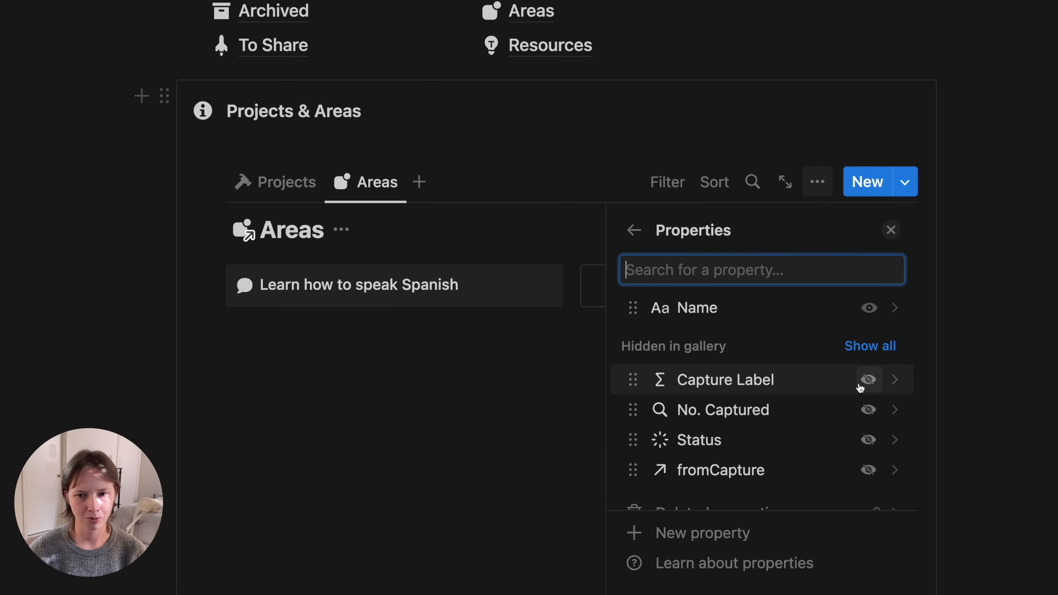
pyautogui.click(869, 380)
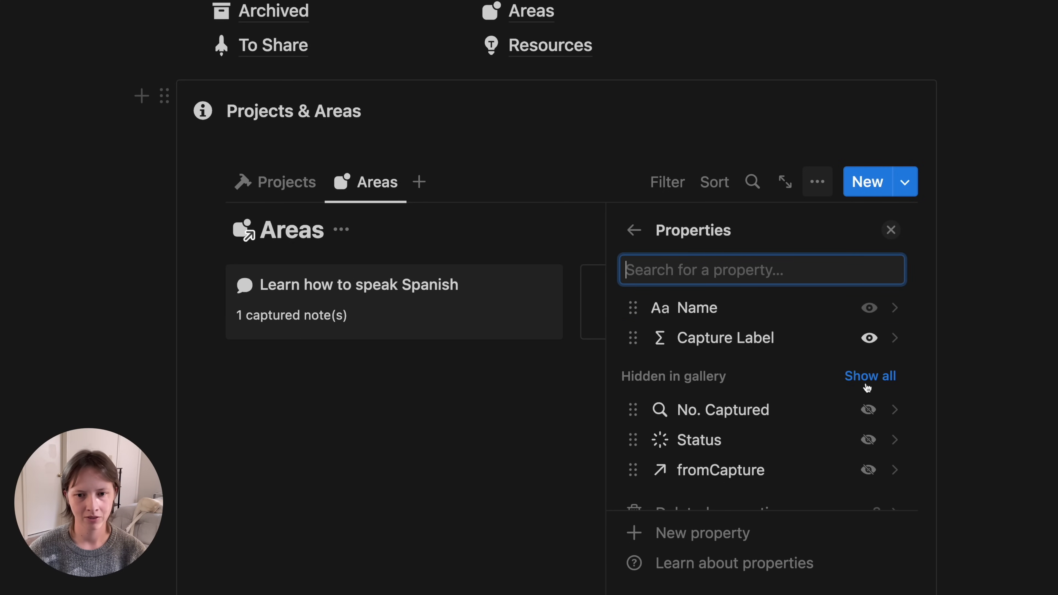
pyautogui.click(868, 450)
pyautogui.scroll(2, 868, 451)
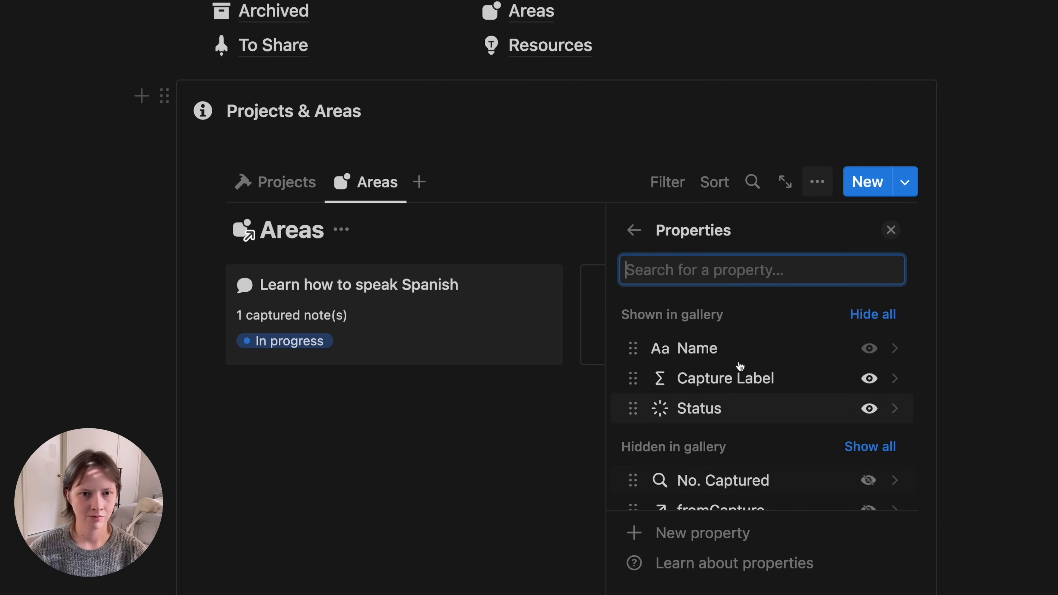
# - Sort the Areas view by Status ascending
pyautogui.click(635, 231)
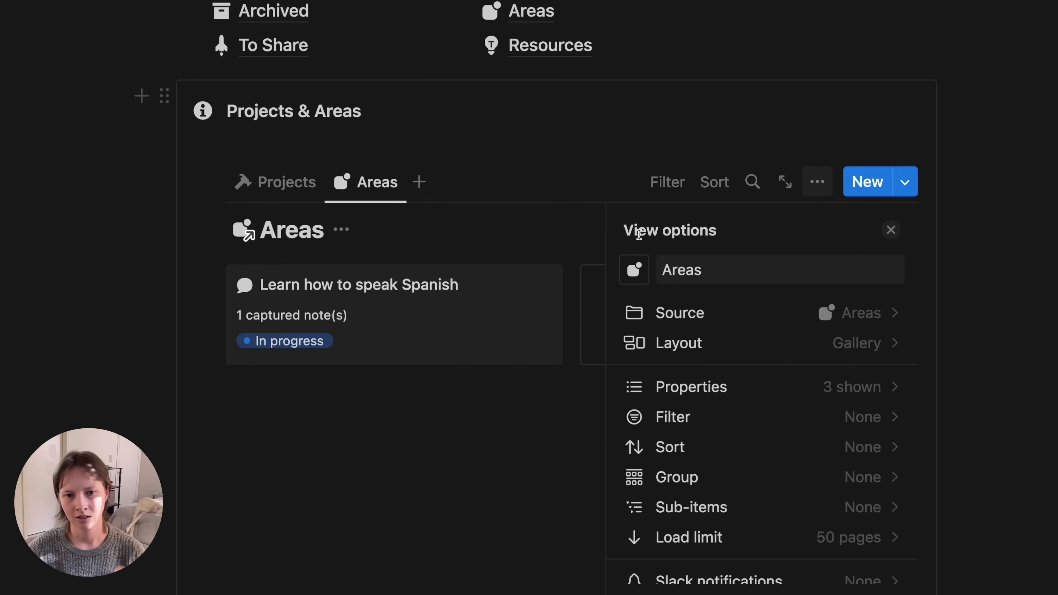
pyautogui.click(682, 447)
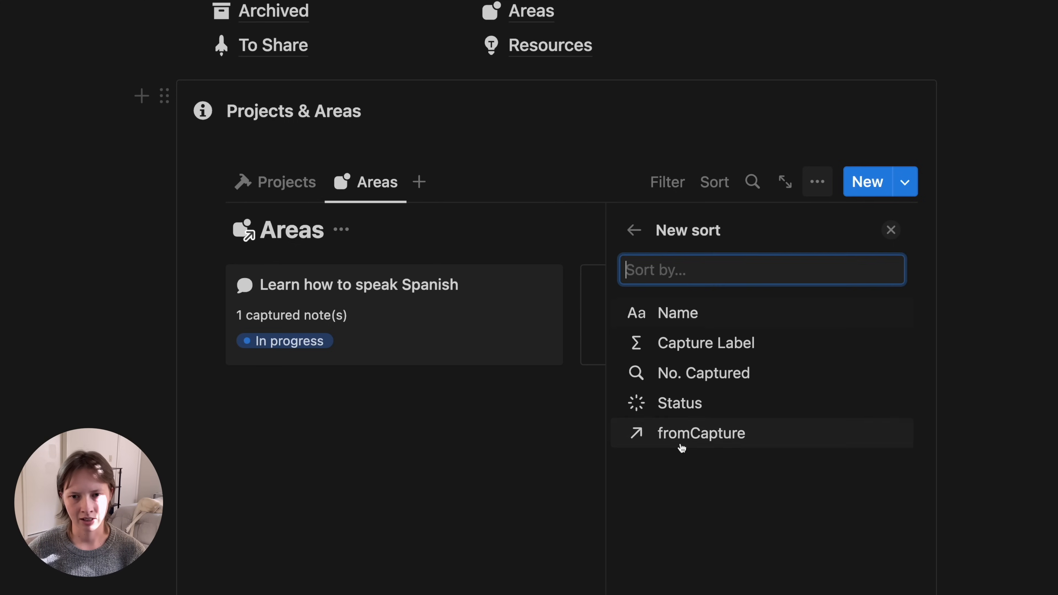
pyautogui.click(742, 404)
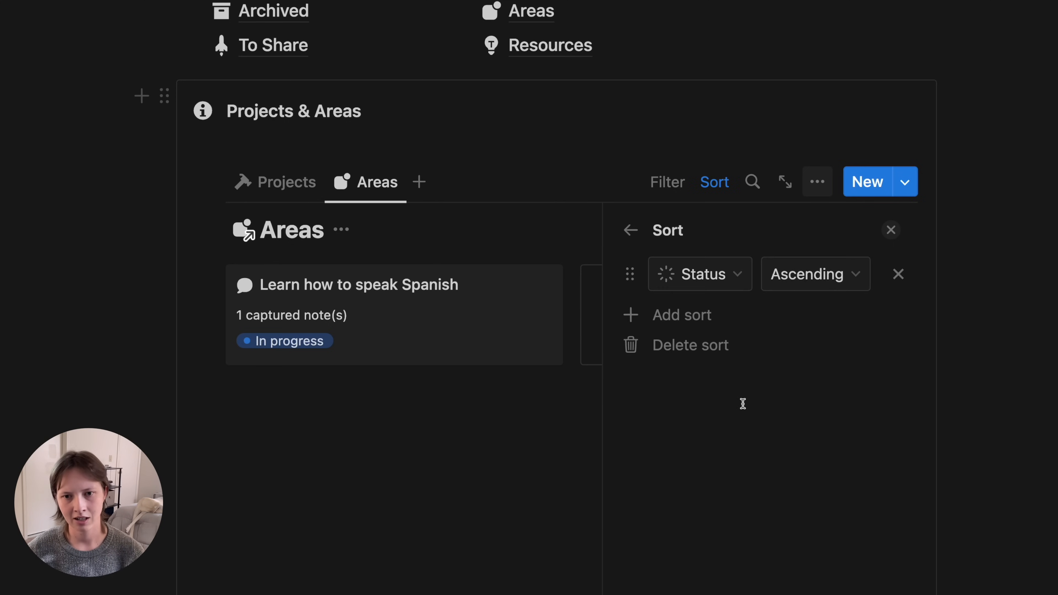
pyautogui.click(891, 232)
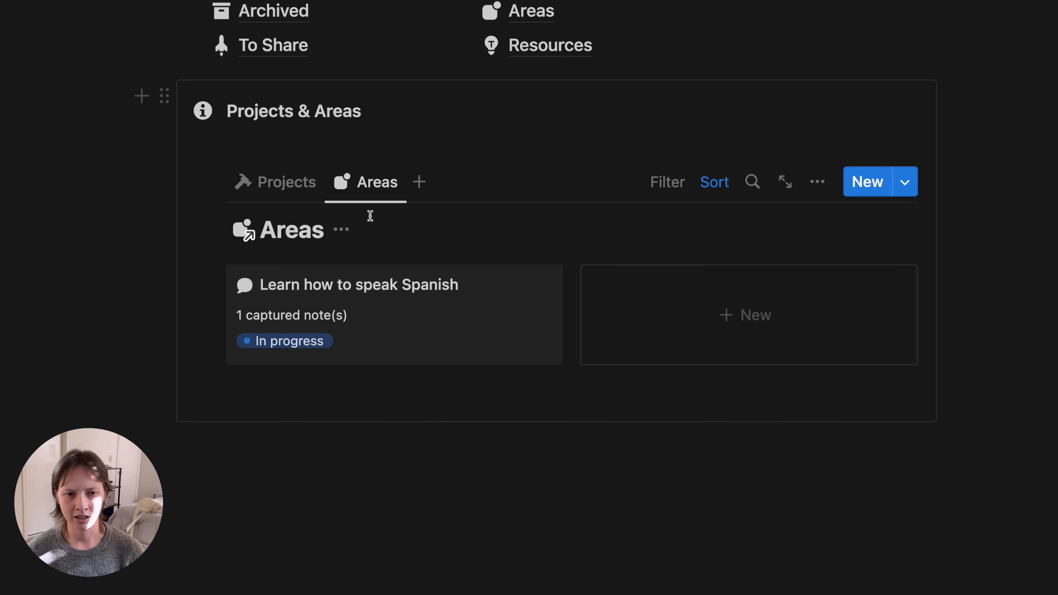
pyautogui.click(341, 229)
# - Hide the Areas database title and switch the linked view back to Projects
pyautogui.click(318, 349)
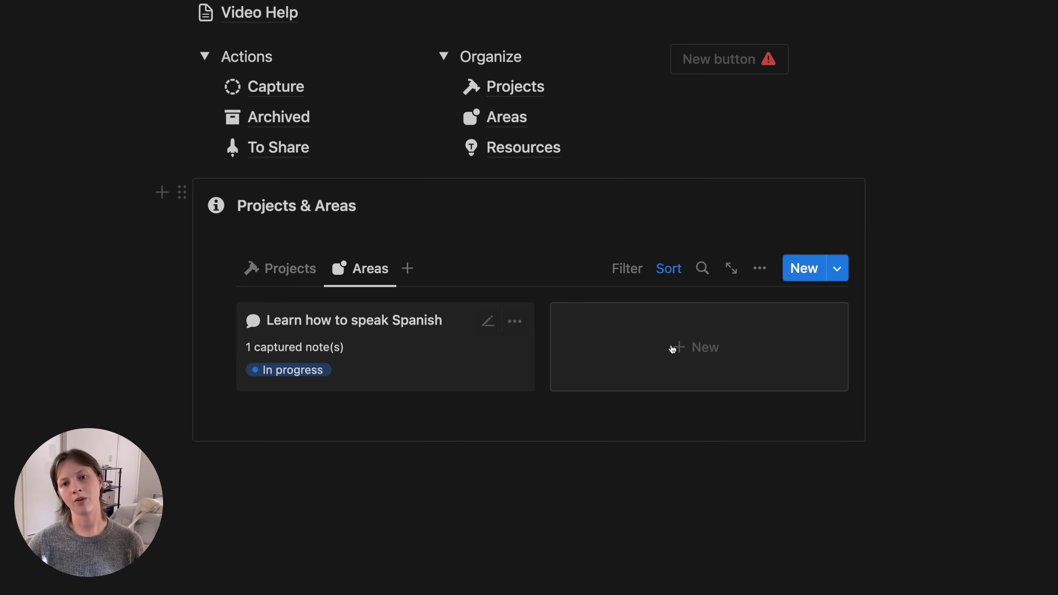
pyautogui.click(774, 364)
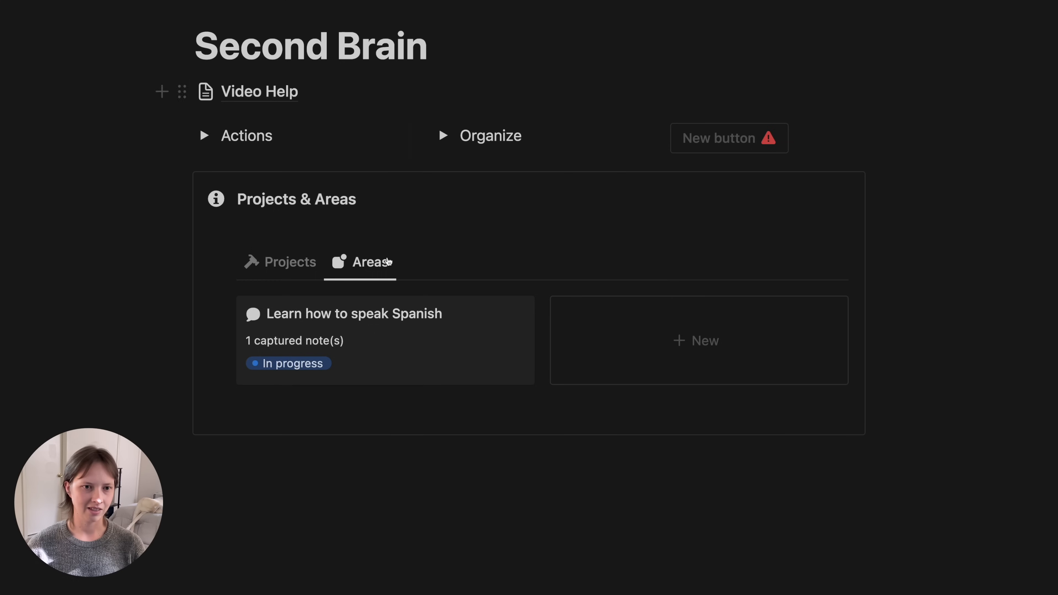
pyautogui.click(286, 254)
pyautogui.scroll(5, 148, 224)
pyautogui.scroll(-3, 148, 224)
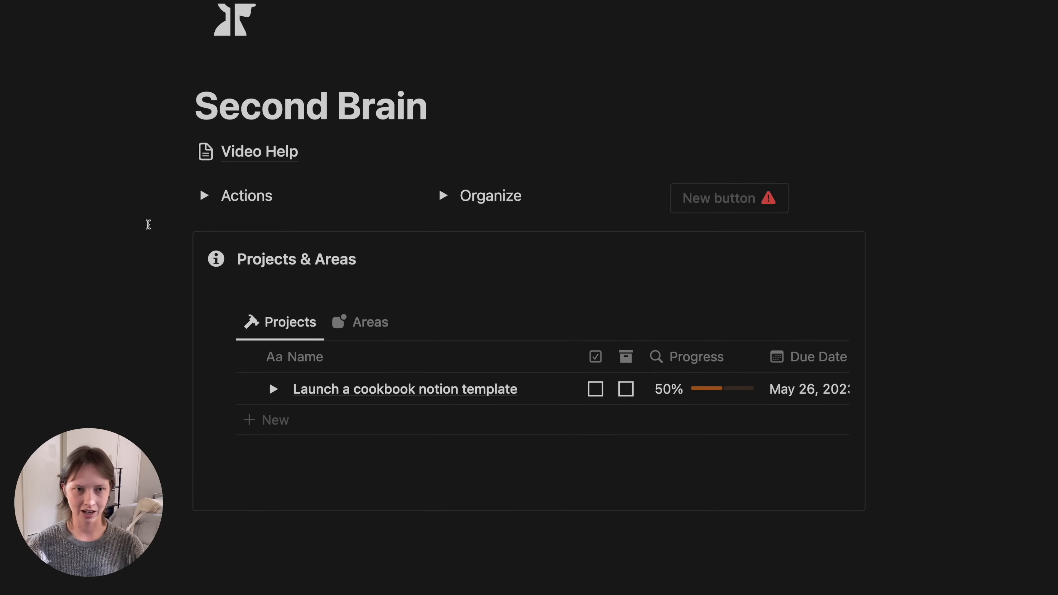
# - Move the Video Help link below the Projects & Areas callout and add a spacer block above it
pyautogui.click(167, 154)
pyautogui.moveTo(183, 155); pyautogui.dragTo(224, 568)
pyautogui.click(160, 194)
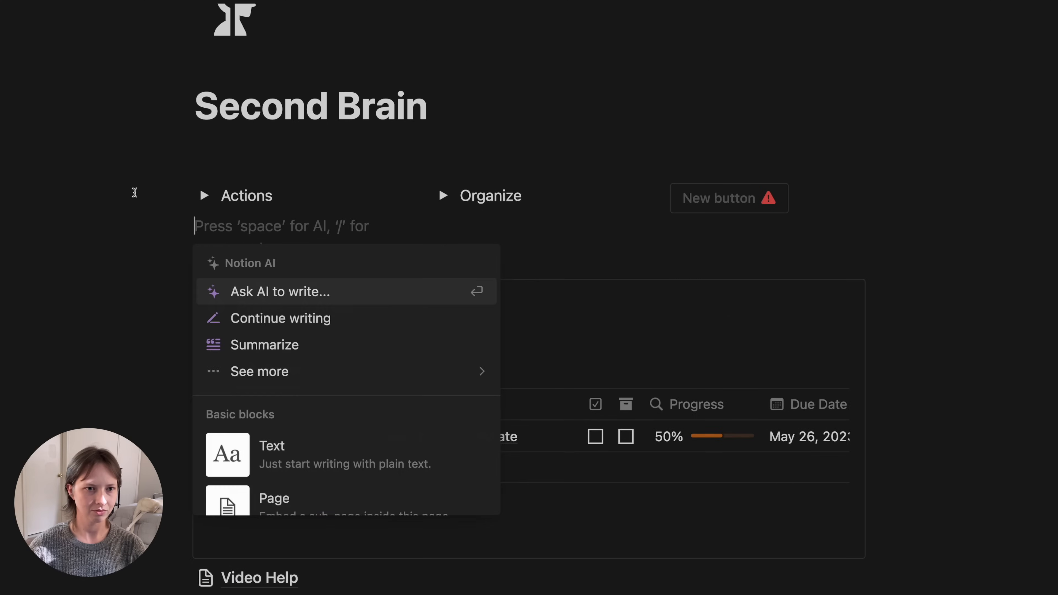
pyautogui.click(134, 192)
pyautogui.moveTo(182, 227); pyautogui.dragTo(252, 252)
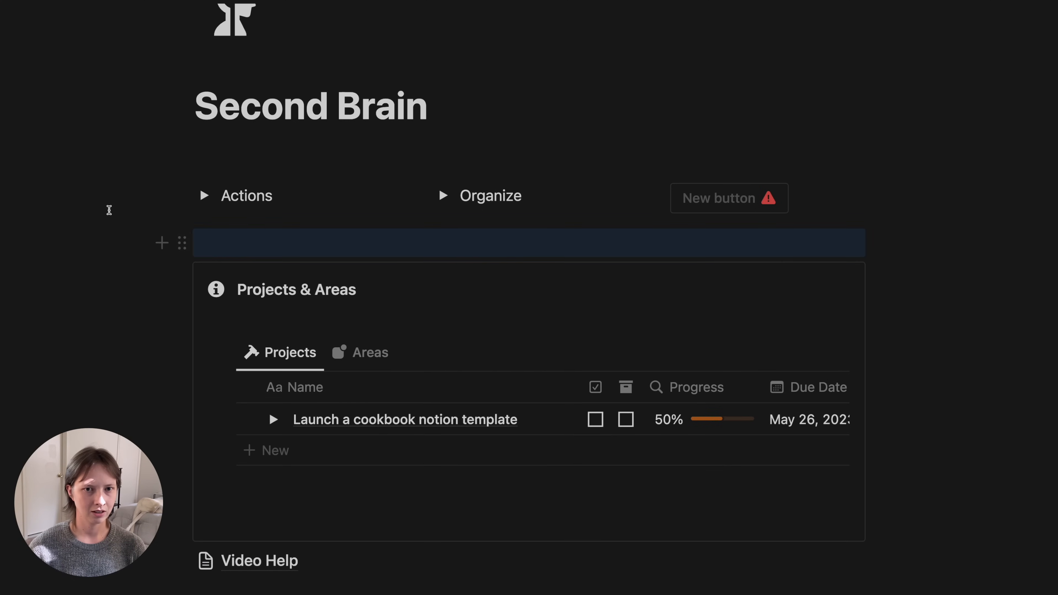
pyautogui.click(40, 169)
# - Open the settings of the new button on the Second Brain page
pyautogui.click(561, 117)
pyautogui.scroll(-2, 561, 121)
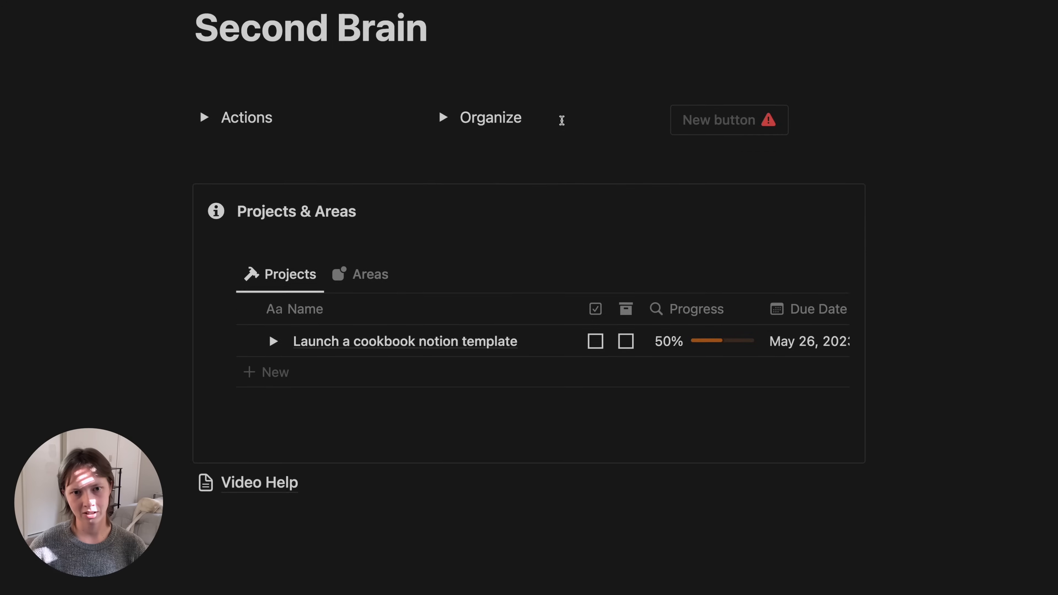
pyautogui.scroll(3, 562, 120)
pyautogui.click(204, 246)
pyautogui.click(204, 245)
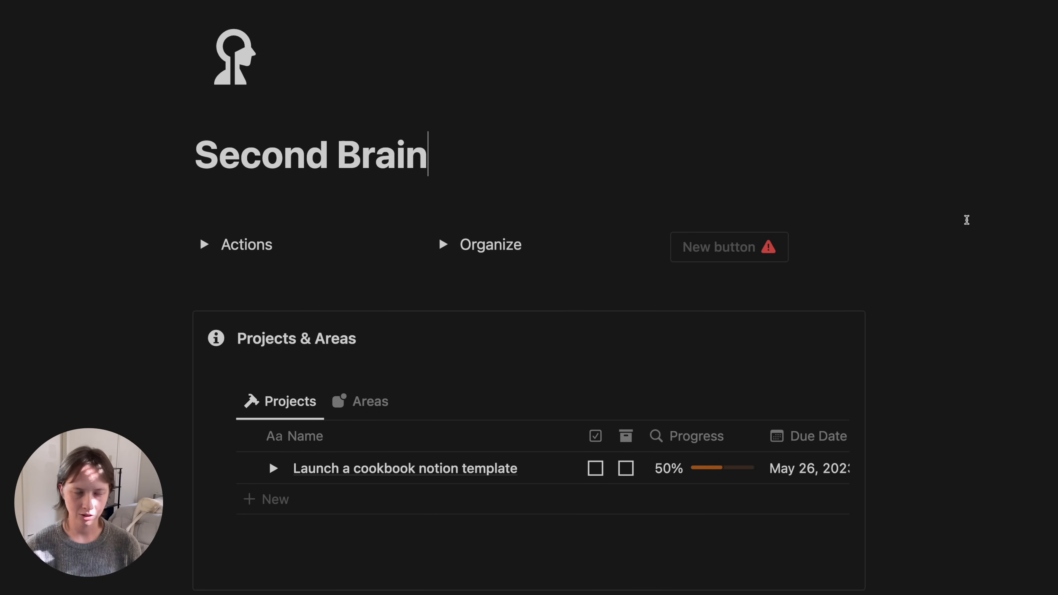
pyautogui.click(803, 246)
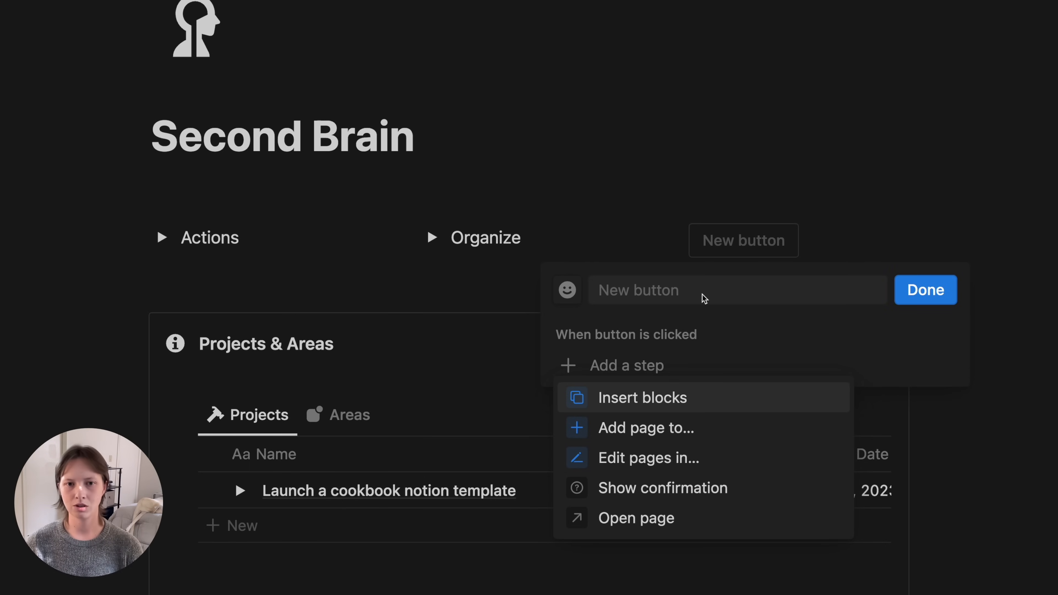
# - Name the button 'New Note' and give it a list-with-pencil icon
pyautogui.click(664, 288)
pyautogui.click(664, 289)
pyautogui.write('New Note')
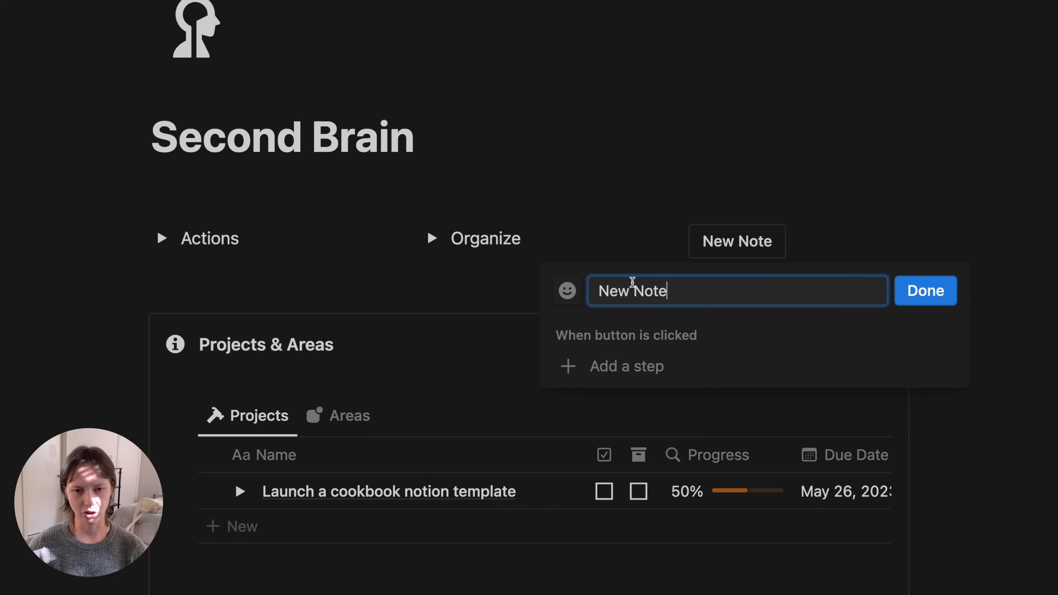
pyautogui.click(568, 291)
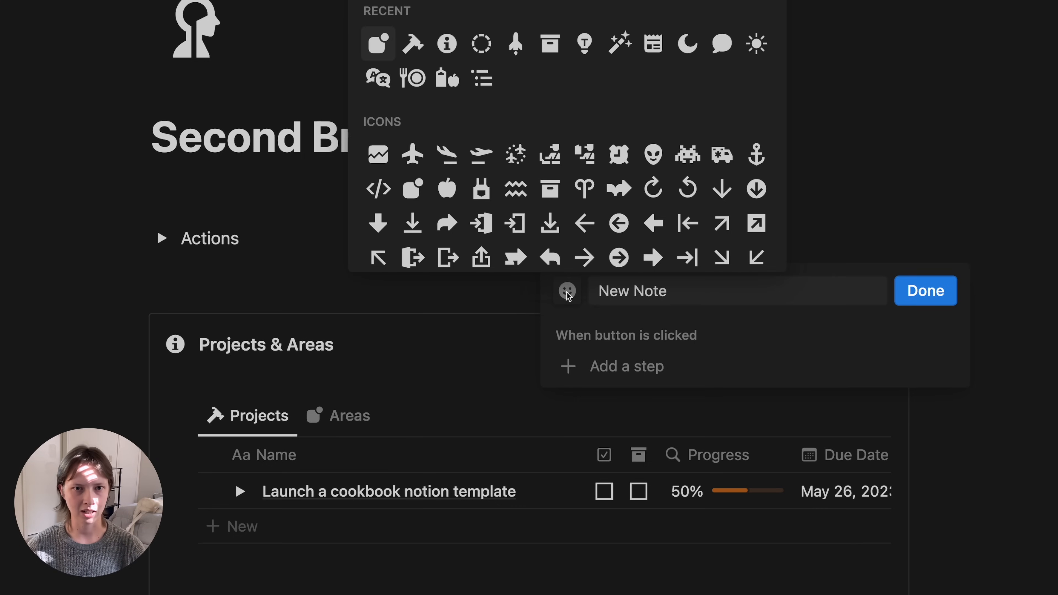
pyautogui.scroll(-15, 525, 85)
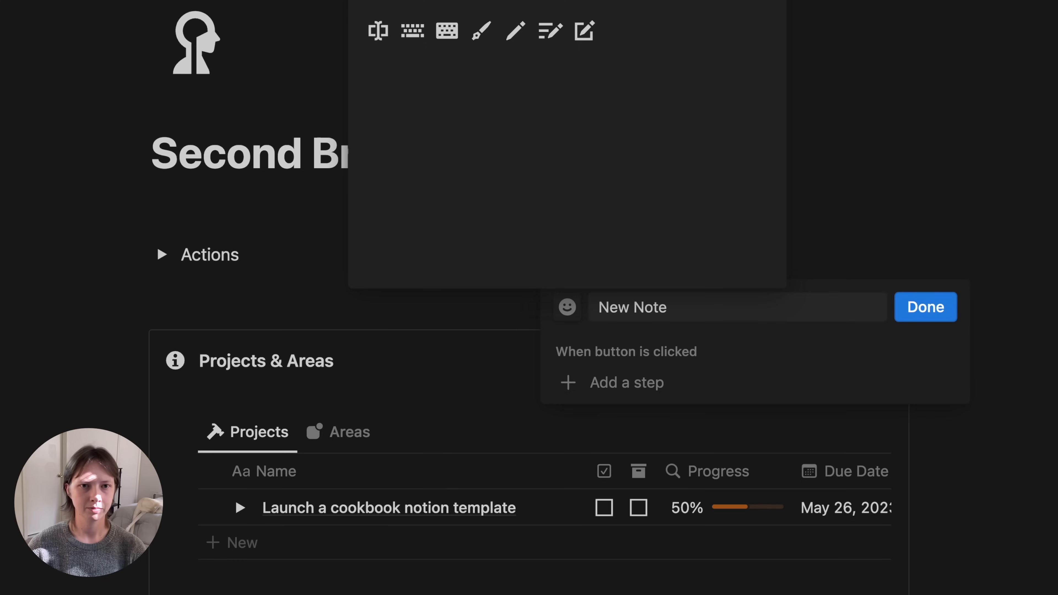
pyautogui.click(557, 40)
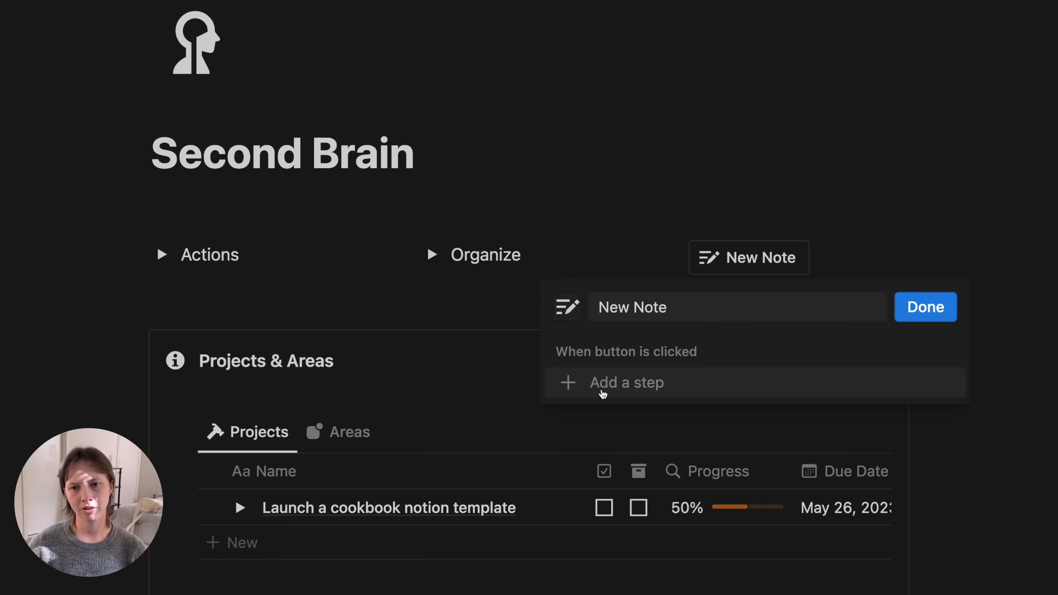
# - Add an 'Add page to' step to the button, ready to choose a database
pyautogui.click(626, 394)
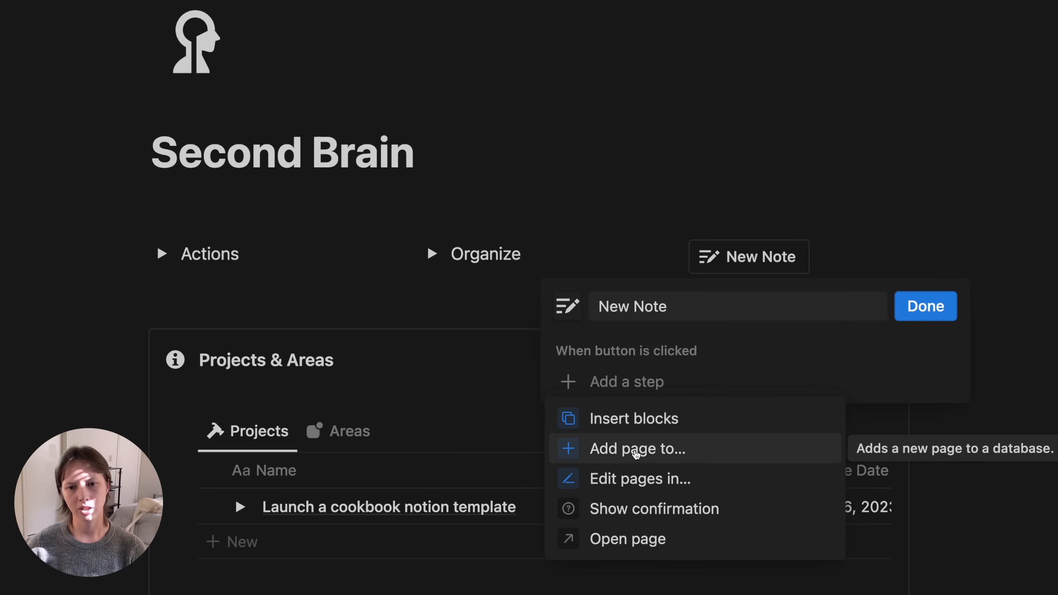
pyautogui.click(748, 457)
pyautogui.click(747, 396)
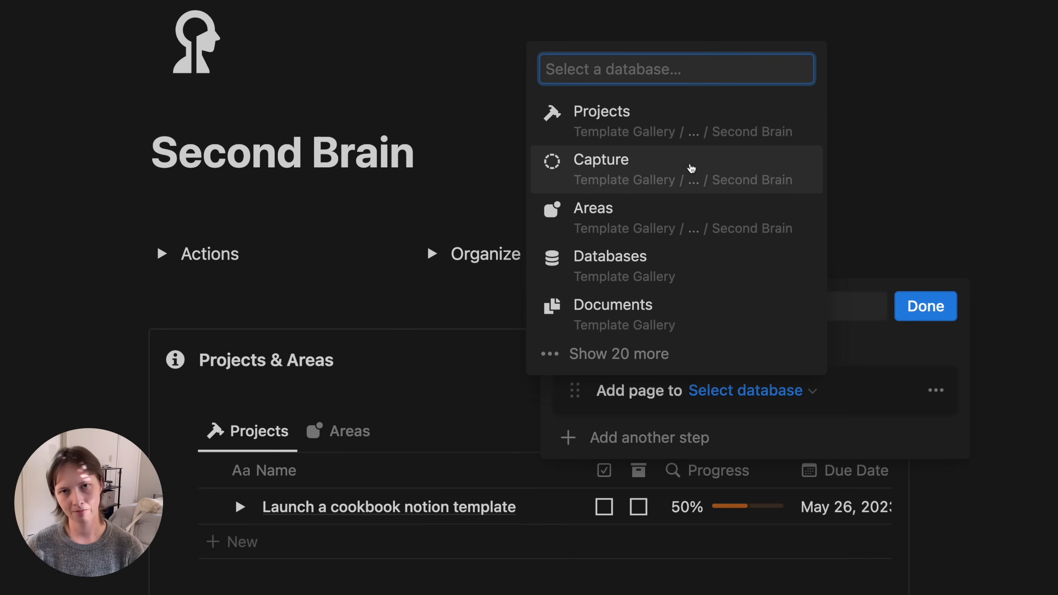
# - Make the step add a Capture page named 'New note title' with Type set to Note
pyautogui.click(691, 168)
pyautogui.click(703, 433)
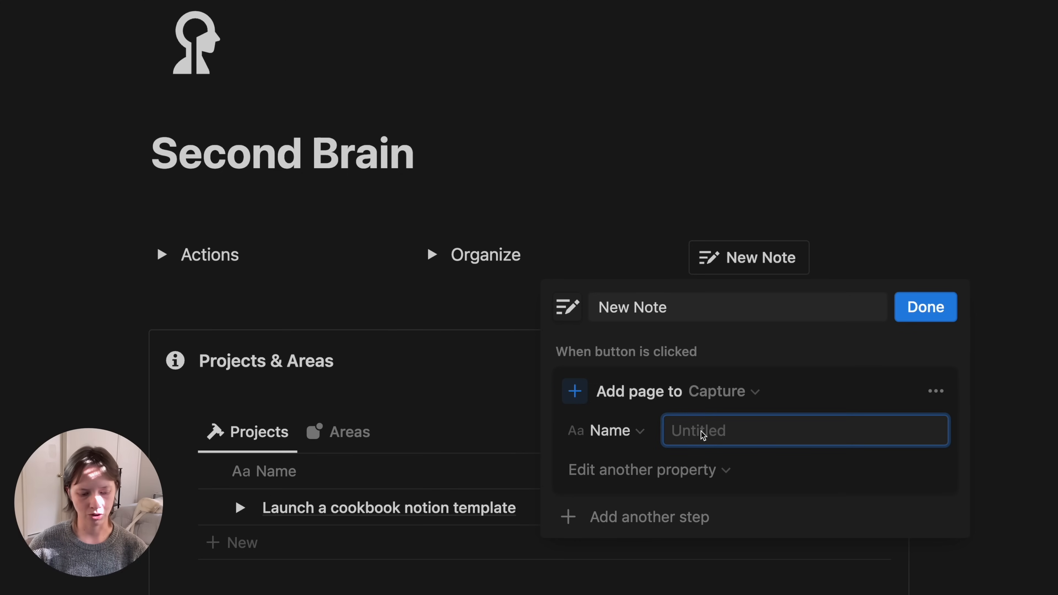
pyautogui.write('New note title ...')
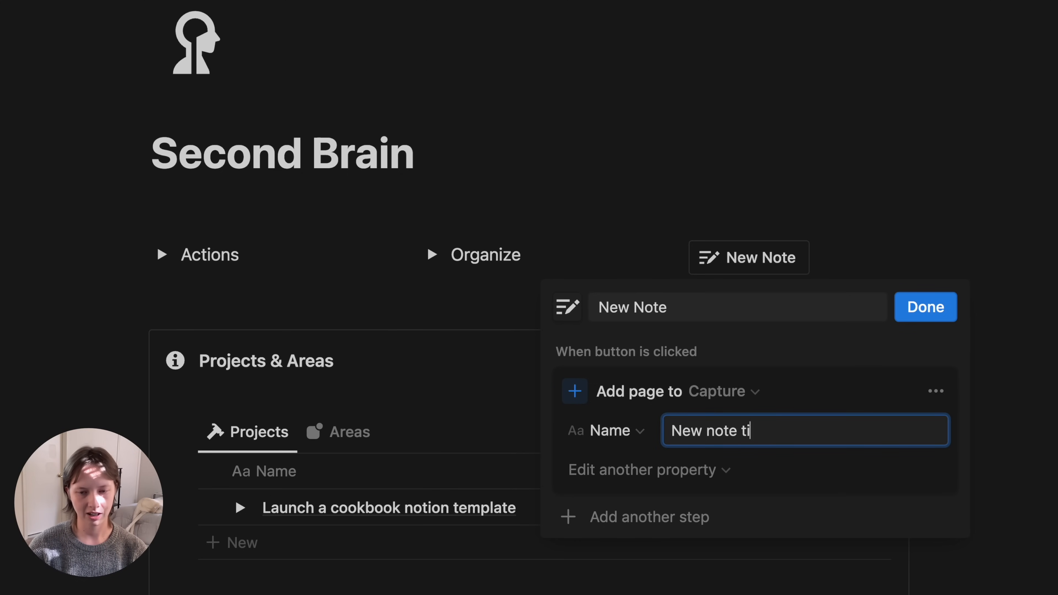
pyautogui.click(617, 476)
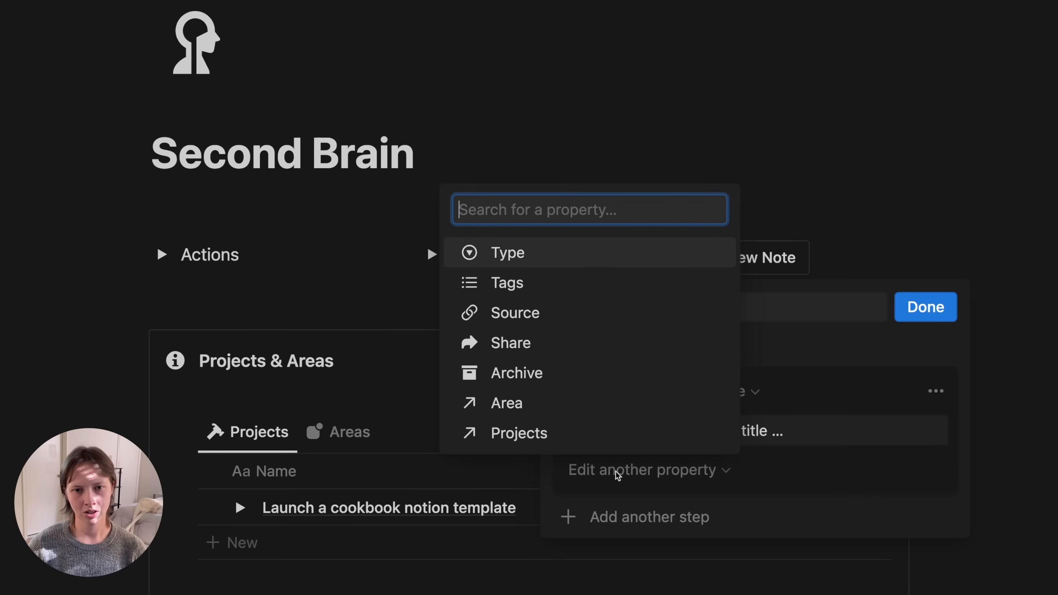
pyautogui.click(553, 260)
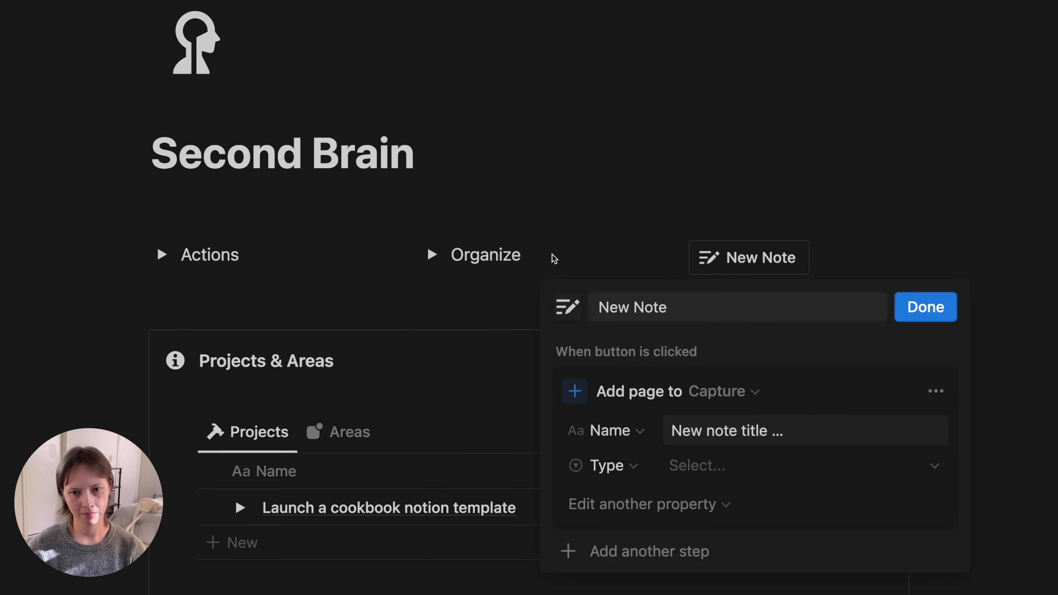
pyautogui.click(715, 473)
pyautogui.click(716, 348)
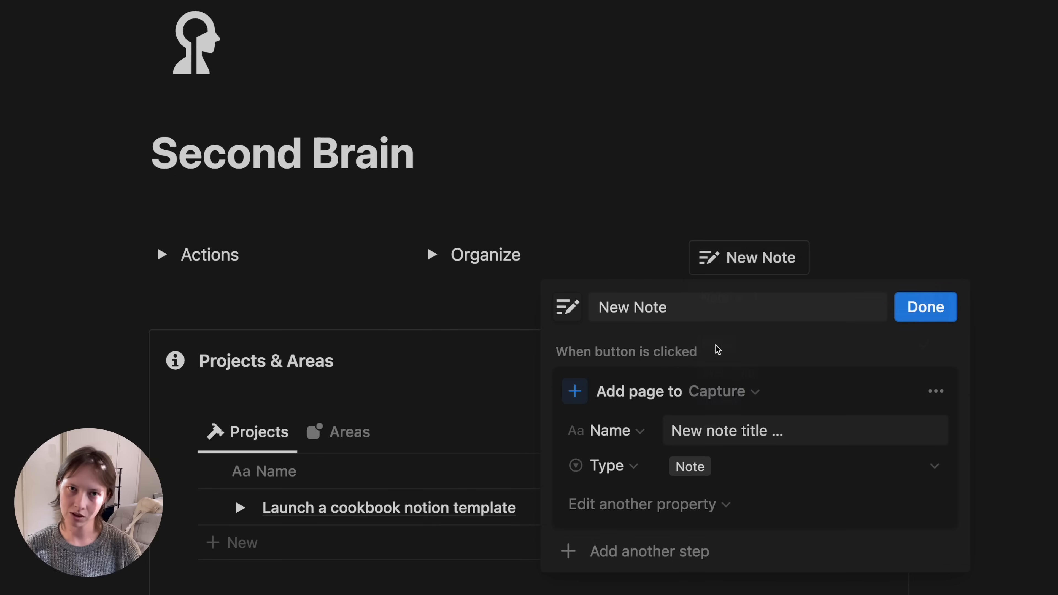
# - Add a step opening the newly added page in Center peek, then finish the button
pyautogui.click(614, 554)
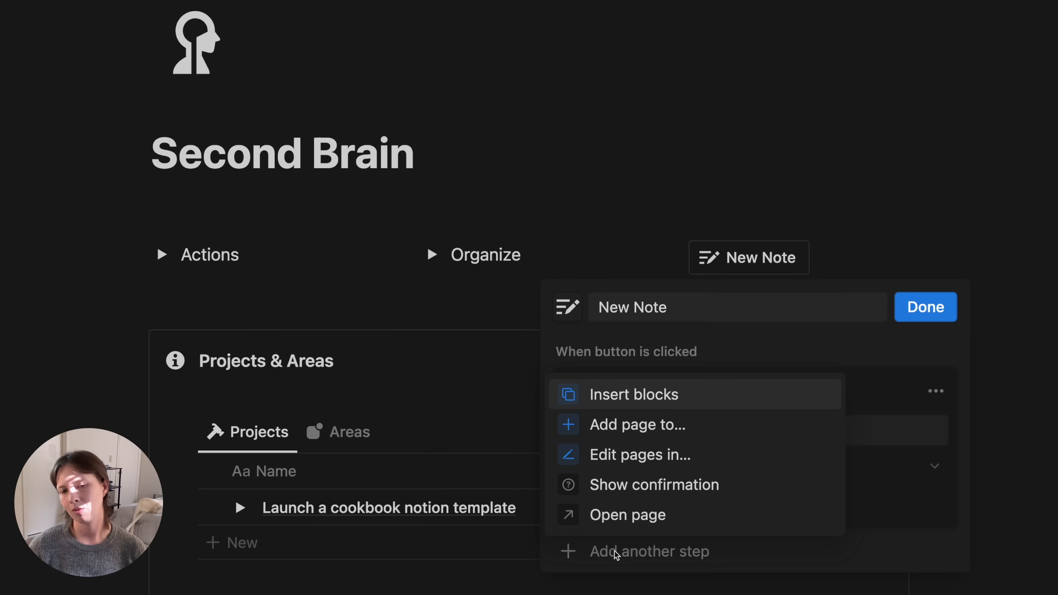
pyautogui.click(630, 523)
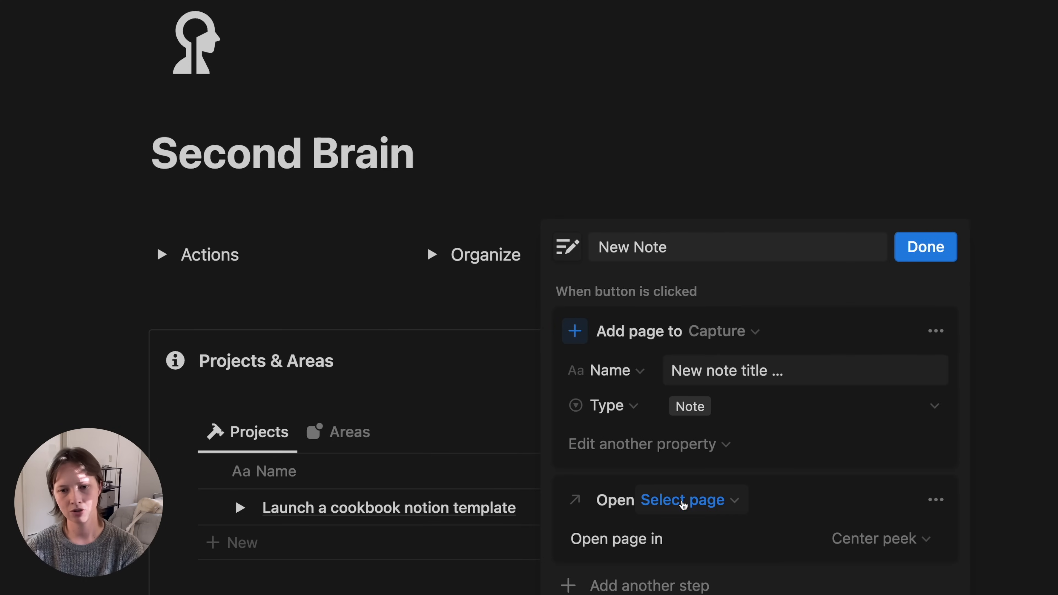
pyautogui.click(685, 505)
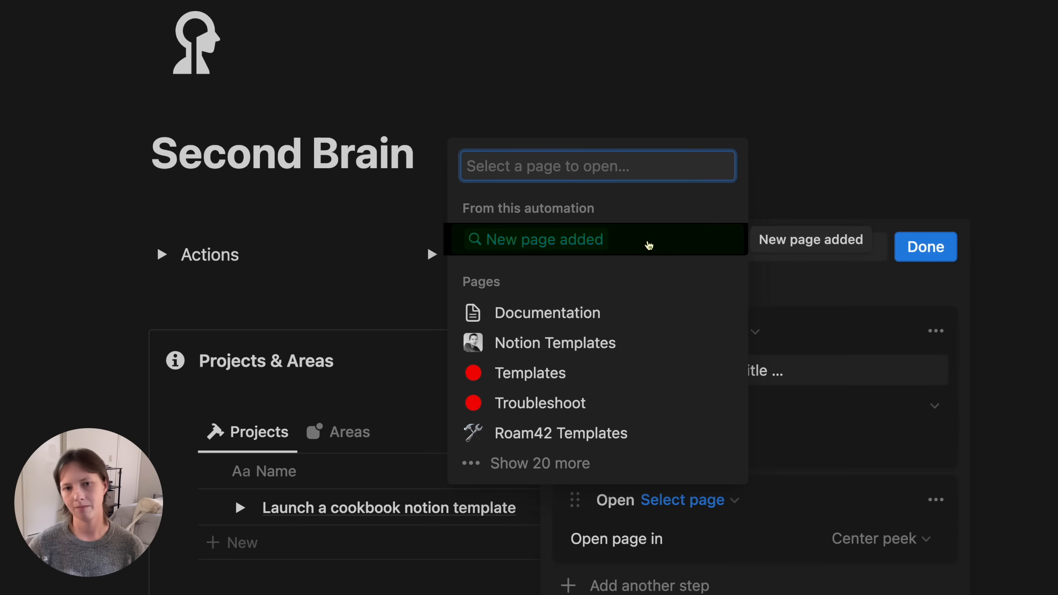
pyautogui.click(523, 242)
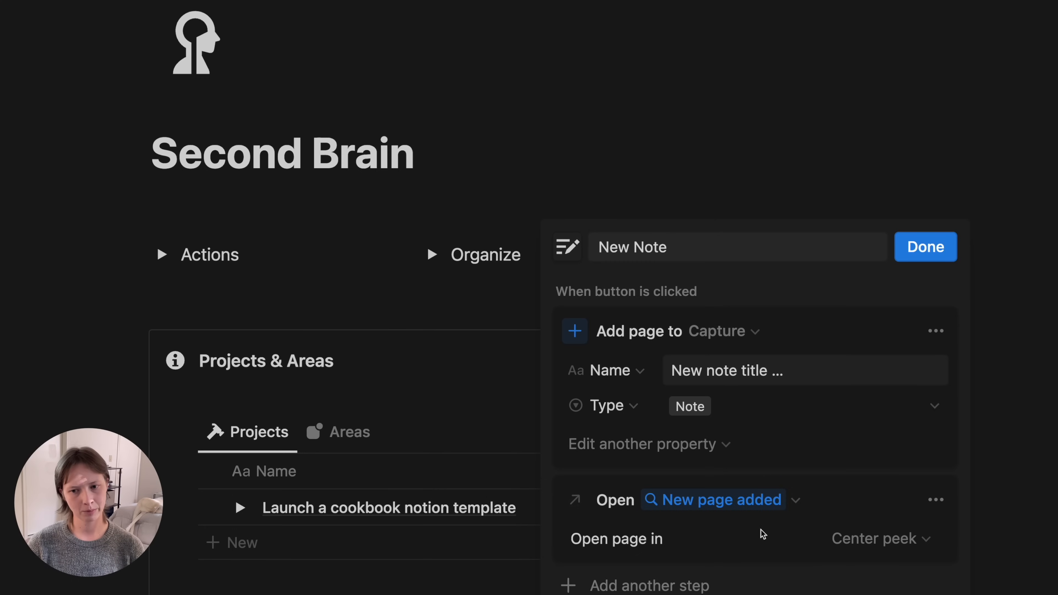
pyautogui.click(877, 539)
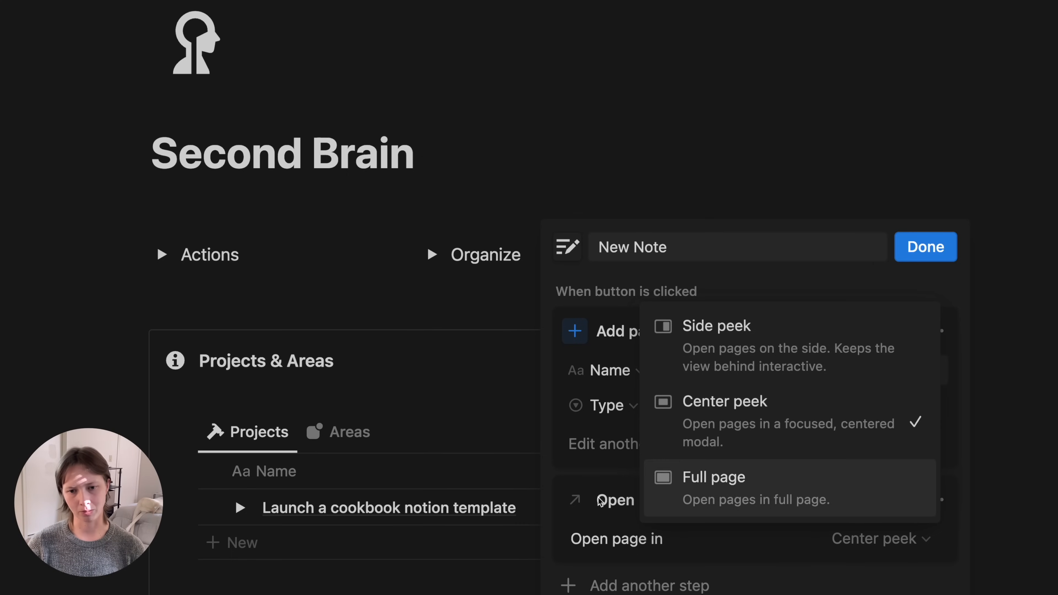
pyautogui.click(588, 490)
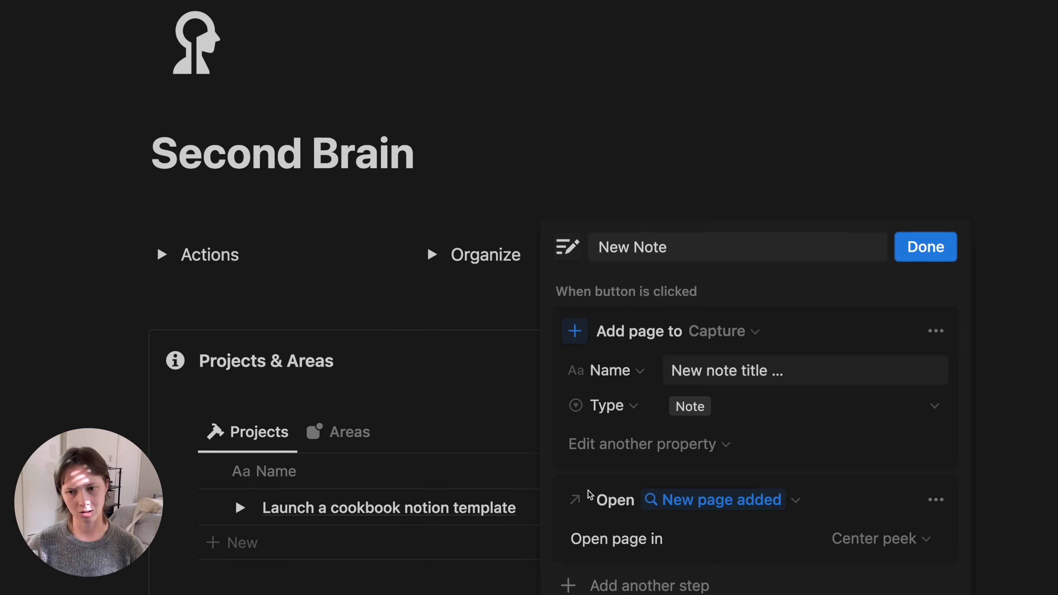
pyautogui.click(919, 255)
# - Create a note with the New Note button and title it 'Template ideas'
pyautogui.scroll(-3, 919, 255)
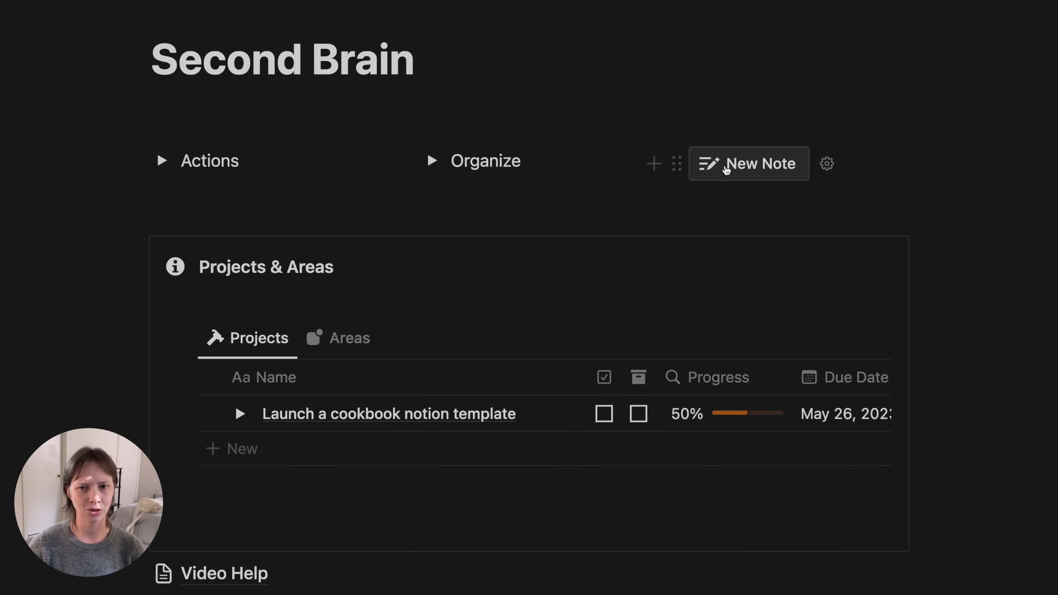
pyautogui.click(760, 176)
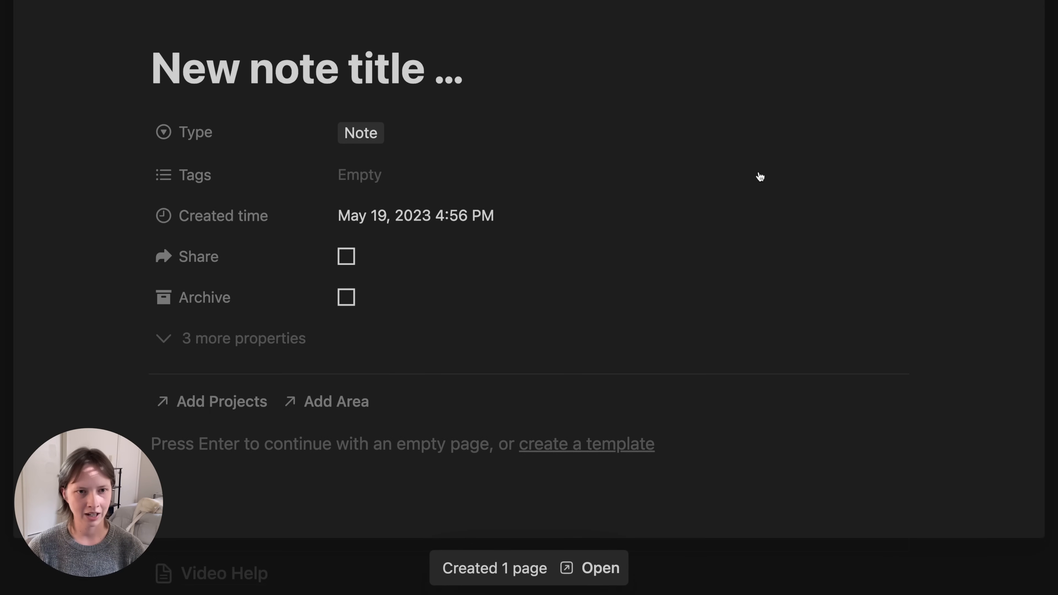
pyautogui.press('super+a')
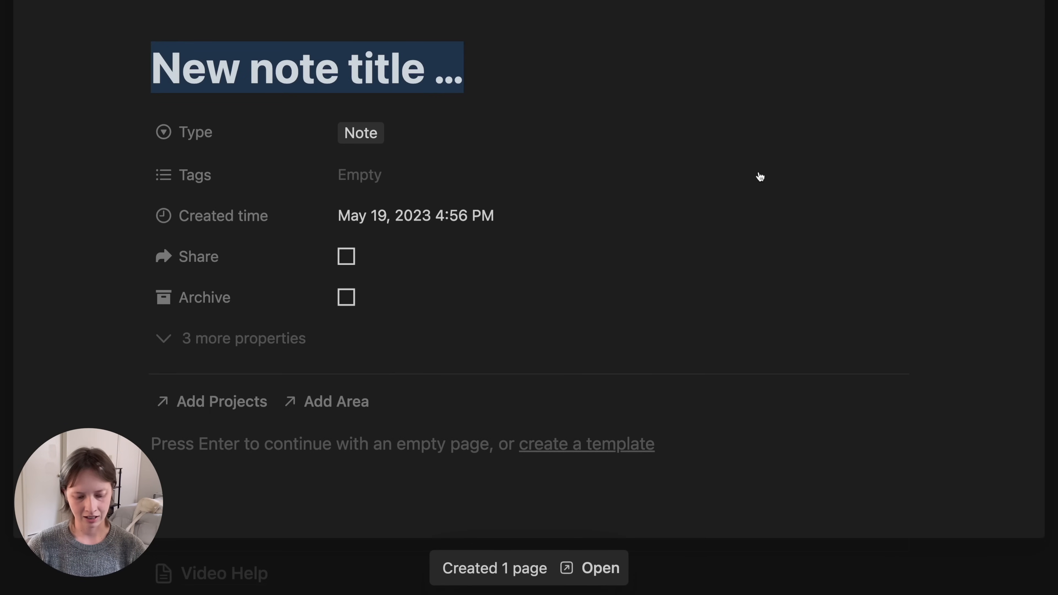
pyautogui.write('T')
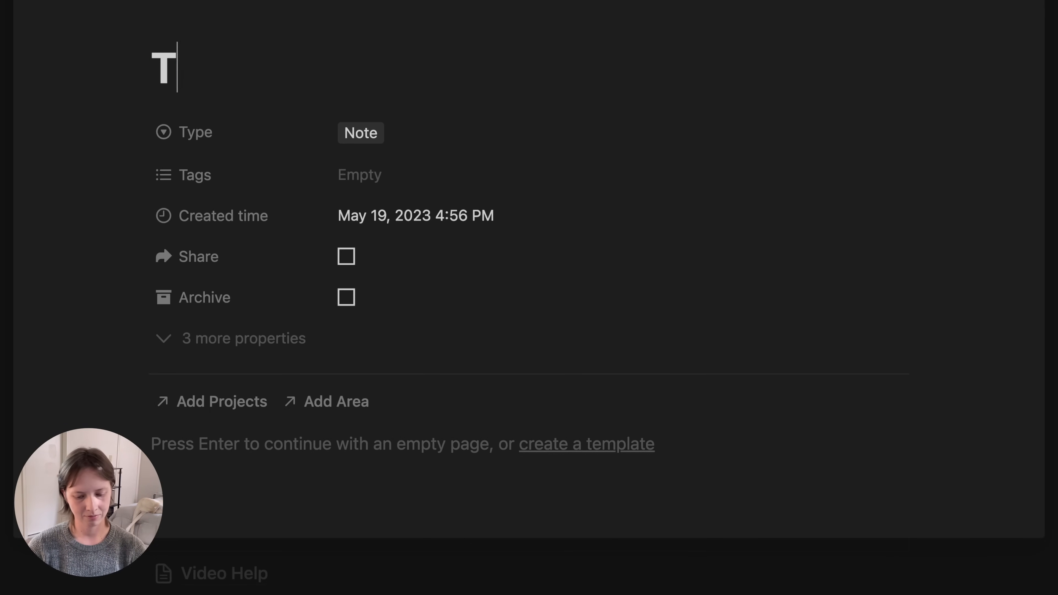
pyautogui.write('emplate ideas')
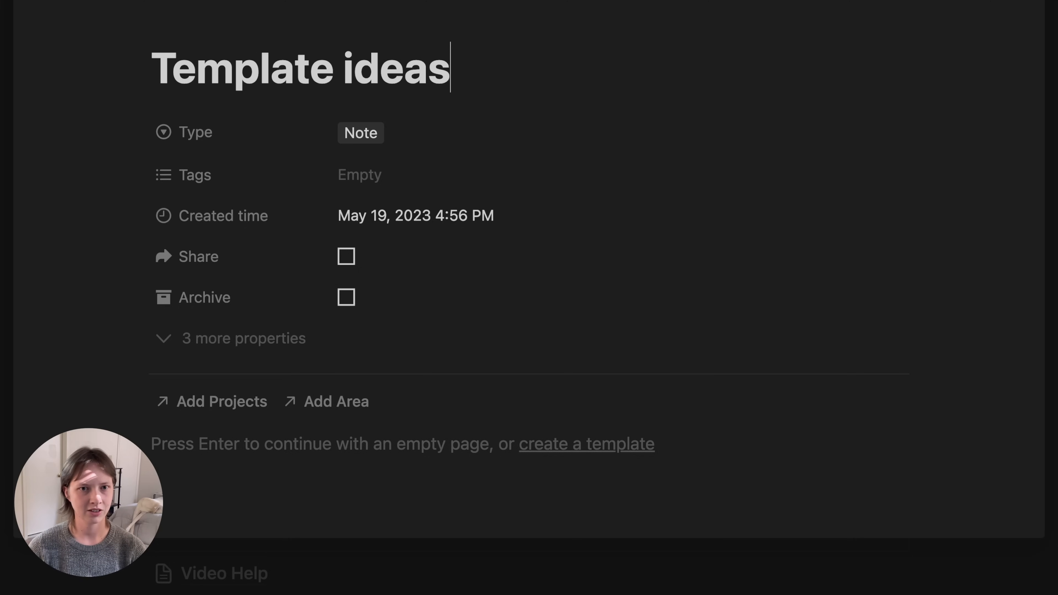
# - Tag the note with Notion and Brainstorming
pyautogui.click(371, 166)
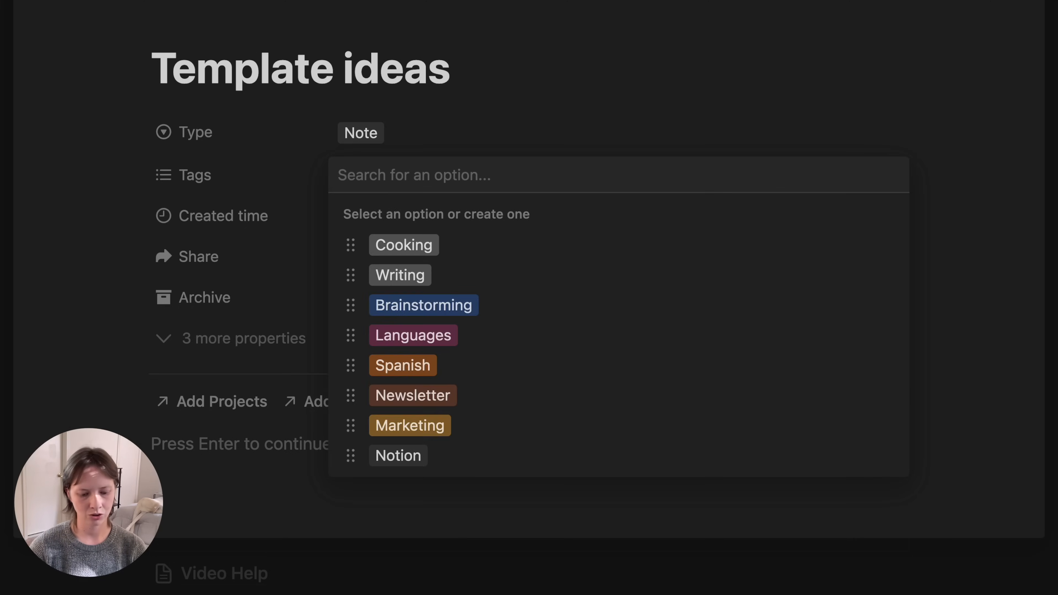
pyautogui.write('notion')
pyautogui.press('Return')
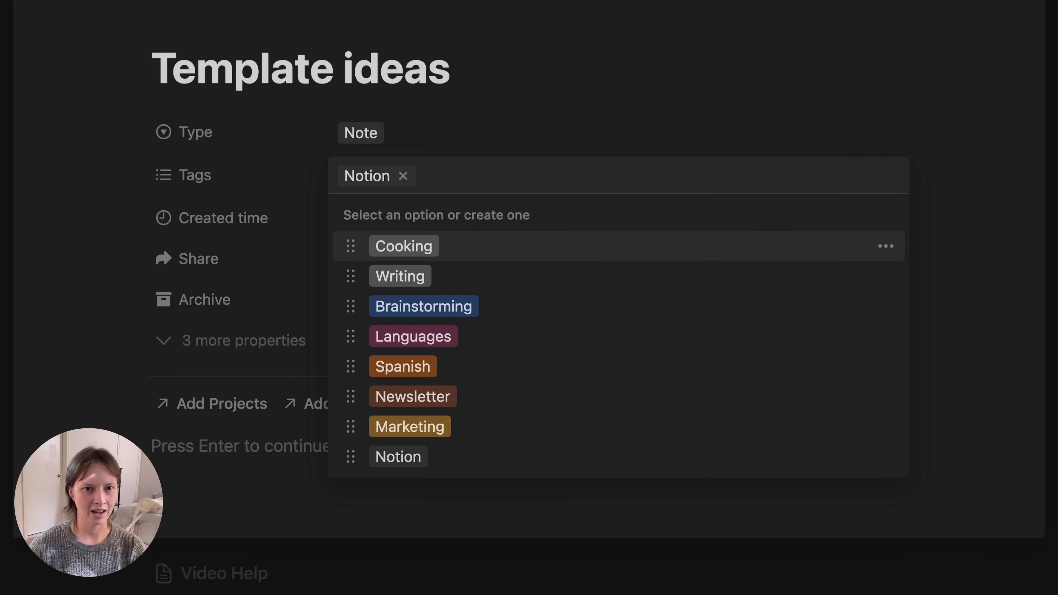
pyautogui.click(425, 307)
pyautogui.click(182, 215)
pyautogui.scroll(-4, 255, 462)
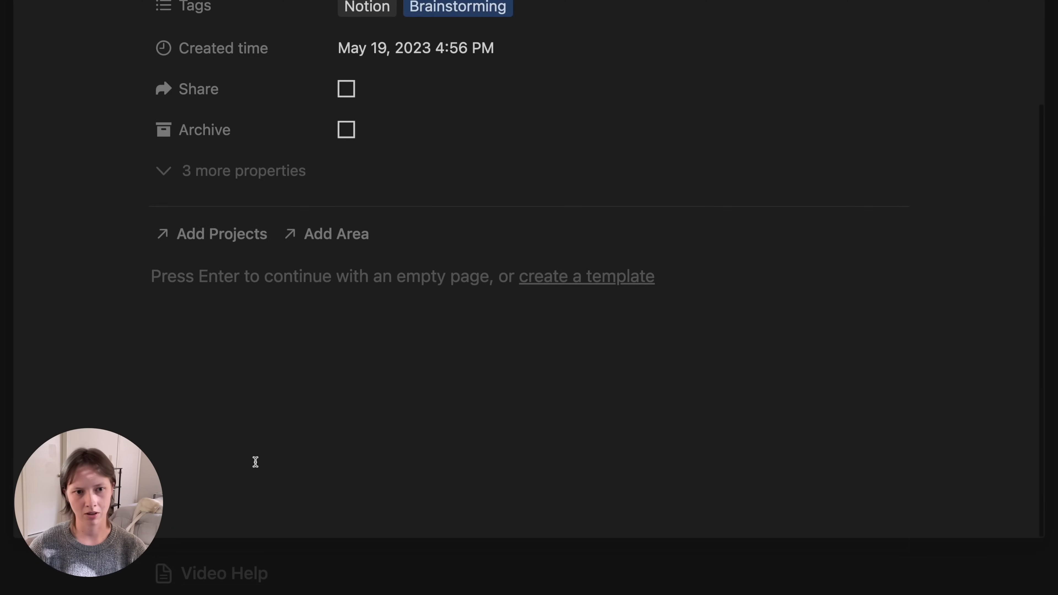
# - Create a new project 'Launch a notion shop' in Projects and link the note to it
pyautogui.click(236, 236)
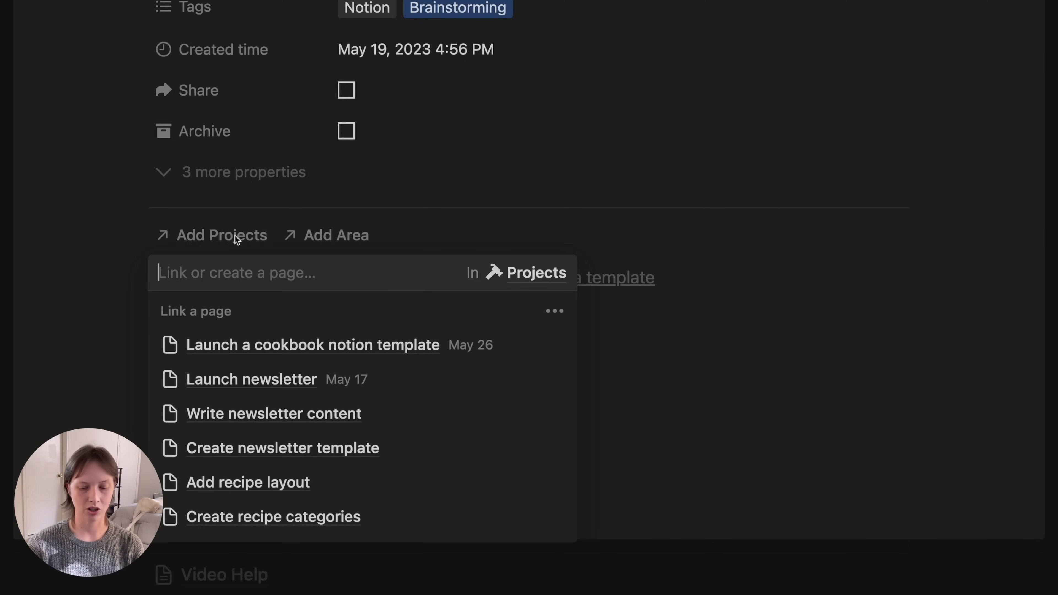
pyautogui.write('Launc')
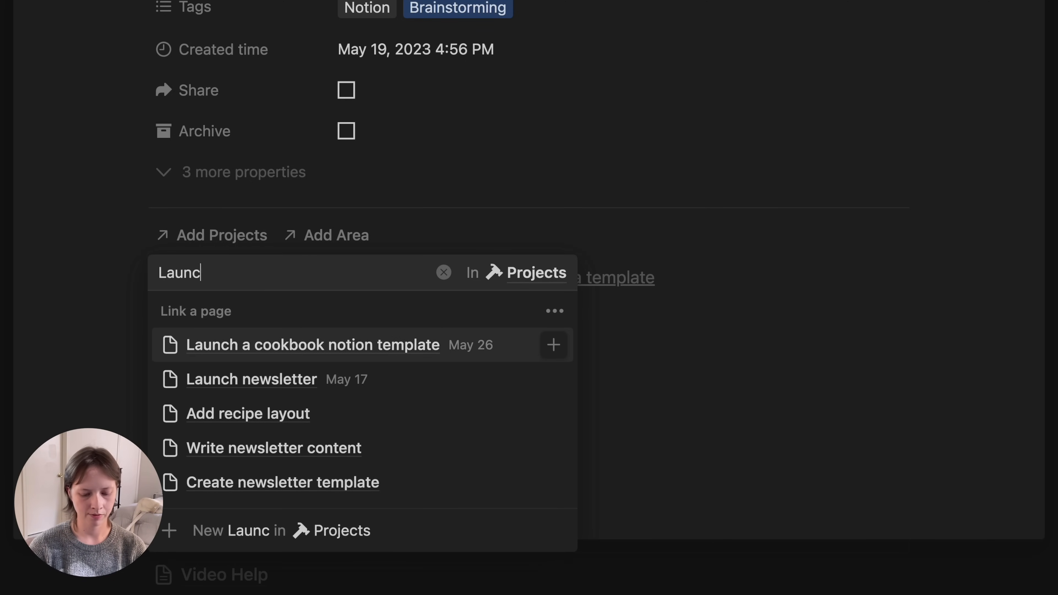
pyautogui.write('h a notion shop')
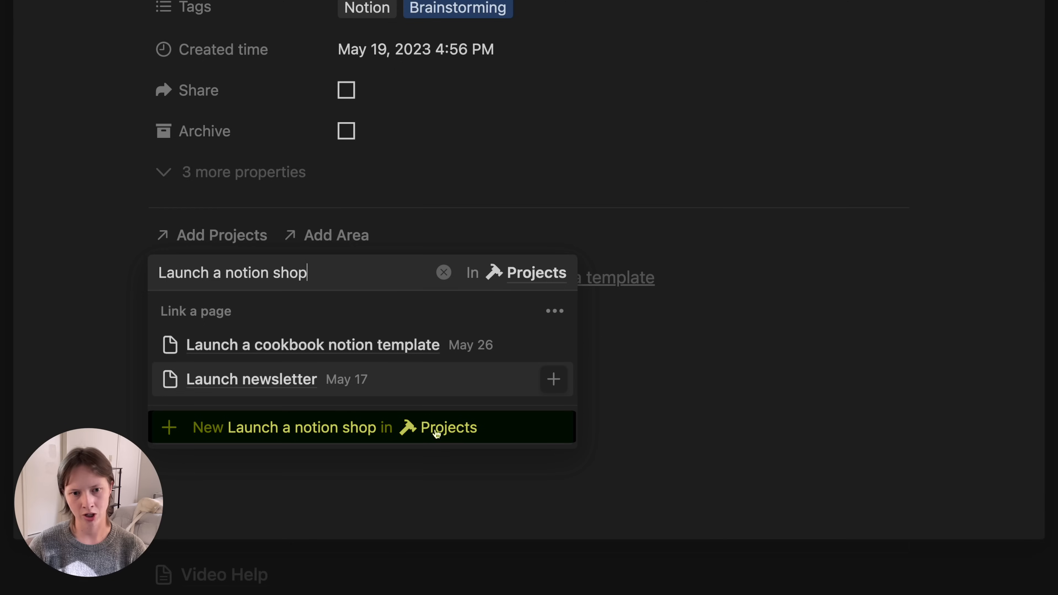
pyautogui.click(457, 430)
pyautogui.click(77, 243)
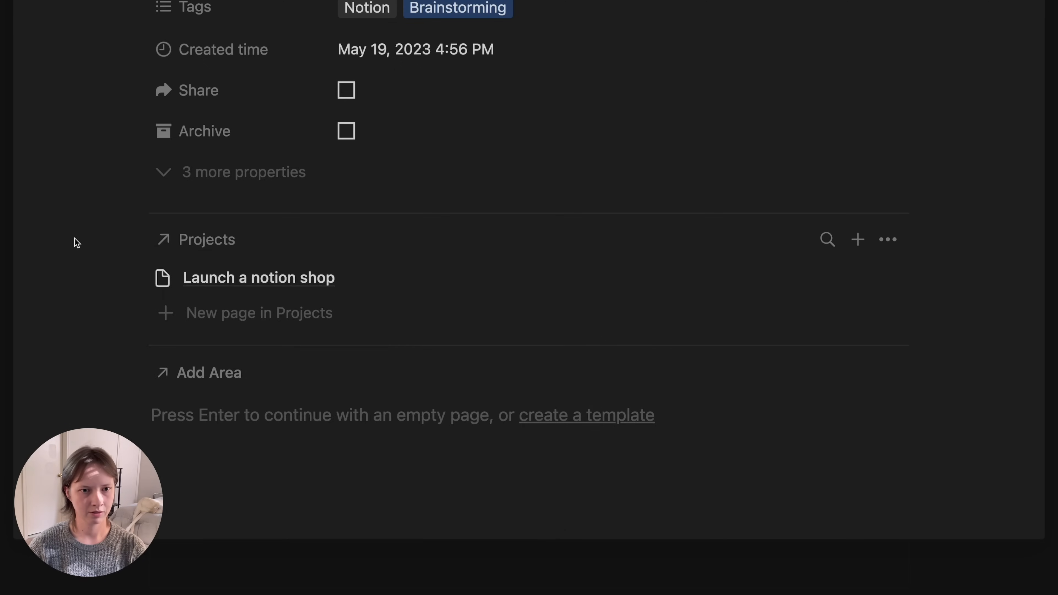
pyautogui.scroll(4, 75, 238)
pyautogui.scroll(-8, 73, 224)
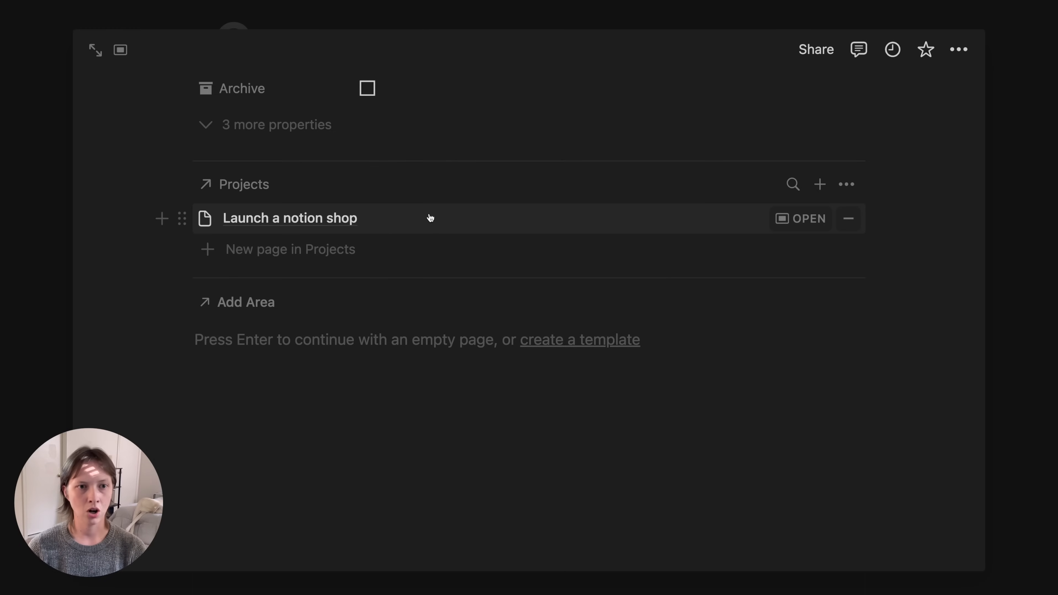
# - Open the Launch a notion shop project full-page and confirm Template ideas is linked from Capture
pyautogui.click(430, 218)
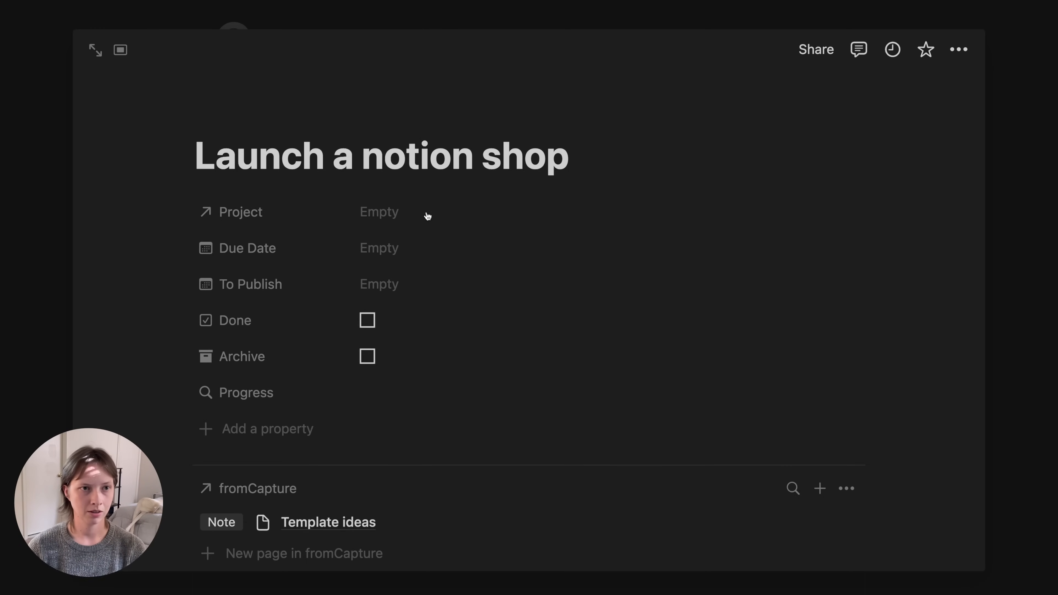
pyautogui.click(95, 50)
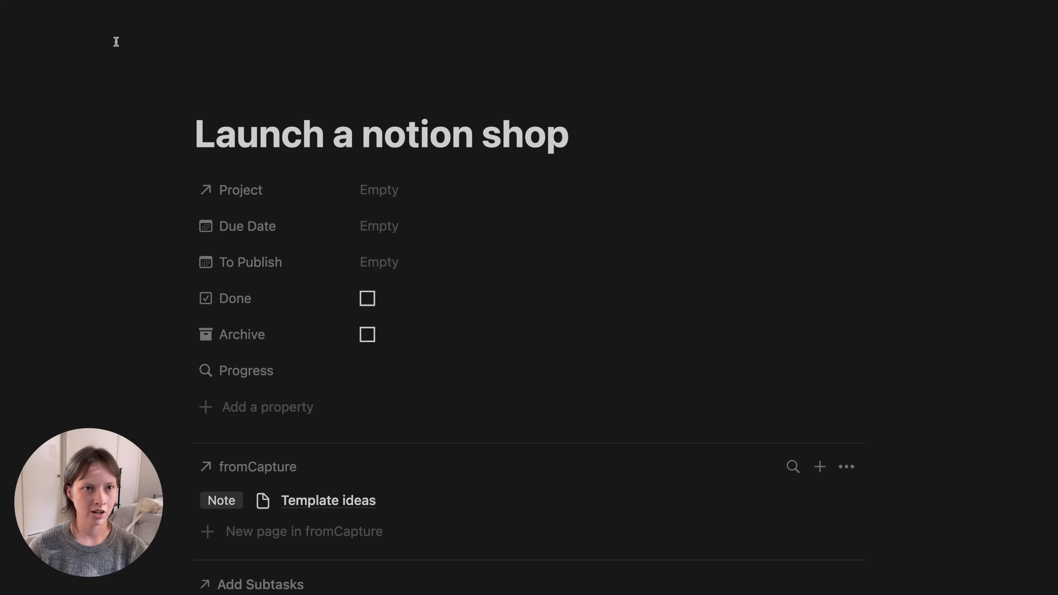
pyautogui.scroll(-2, 106, 365)
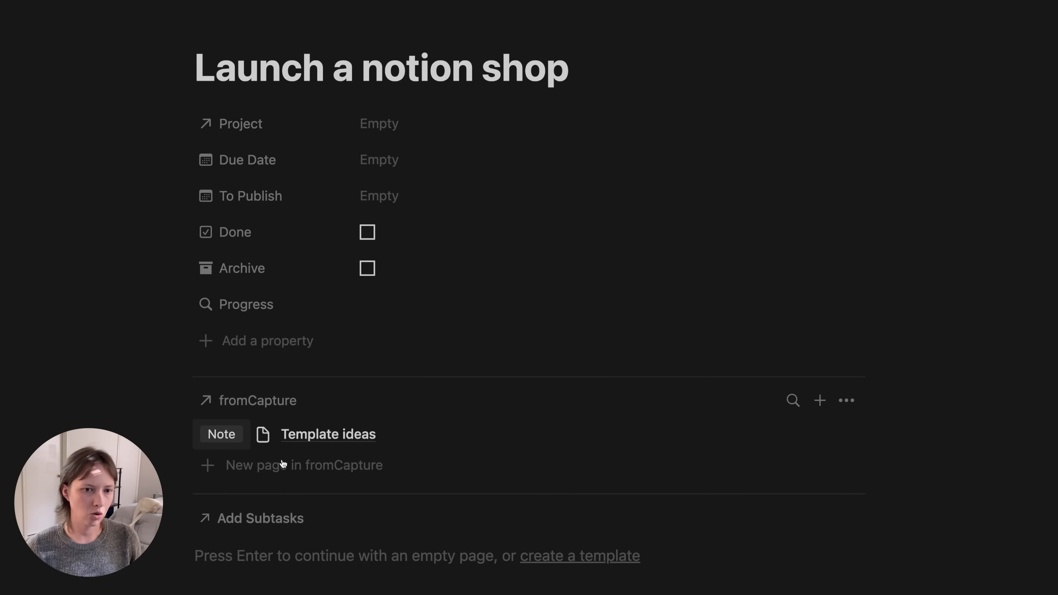
pyautogui.scroll(-1, 142, 400)
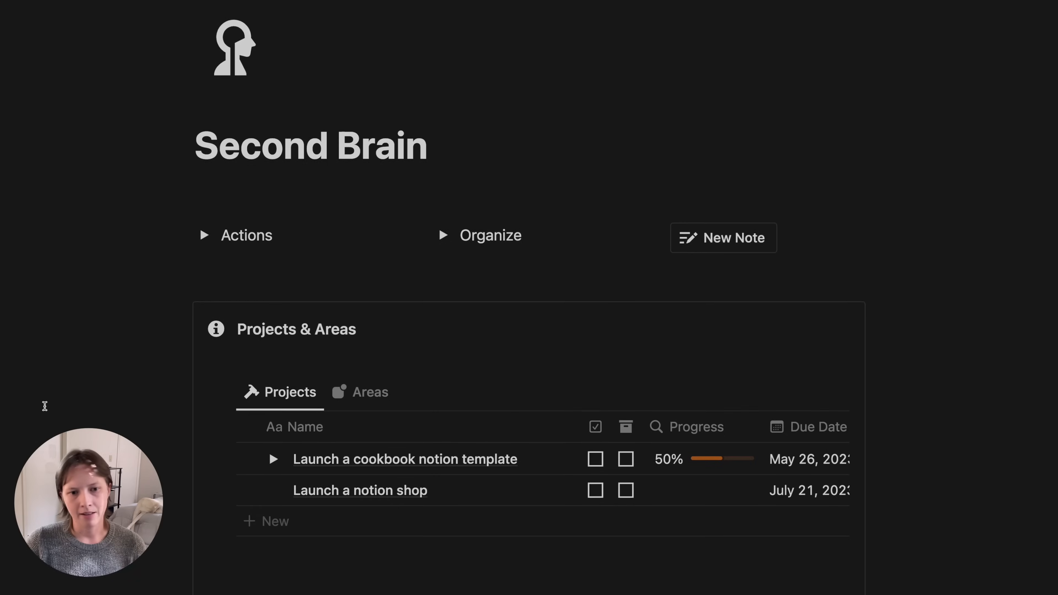
pyautogui.scroll(-3, 44, 405)
pyautogui.scroll(-5, 45, 405)
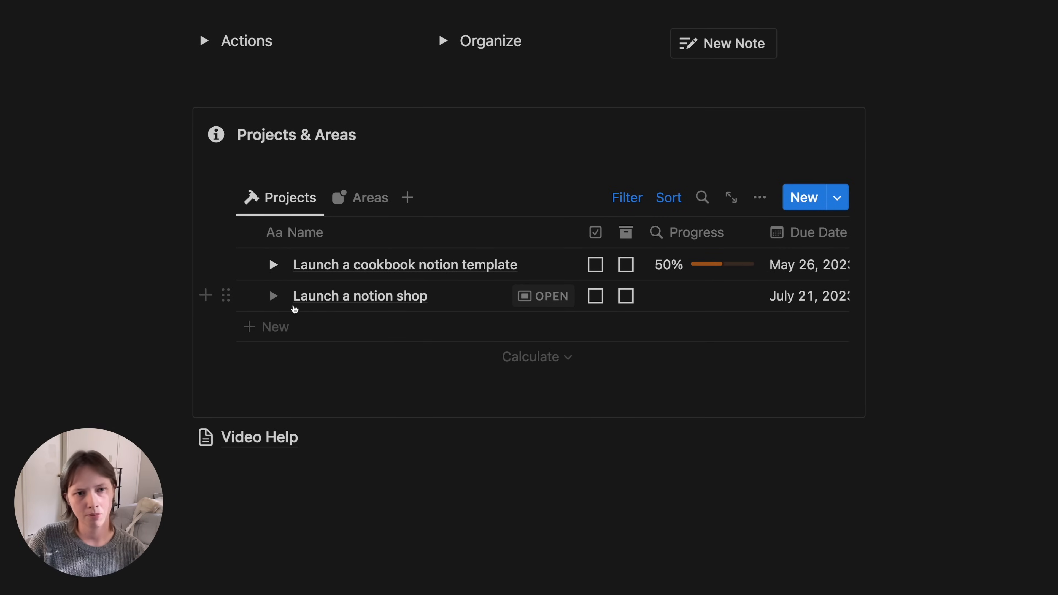
pyautogui.click(280, 328)
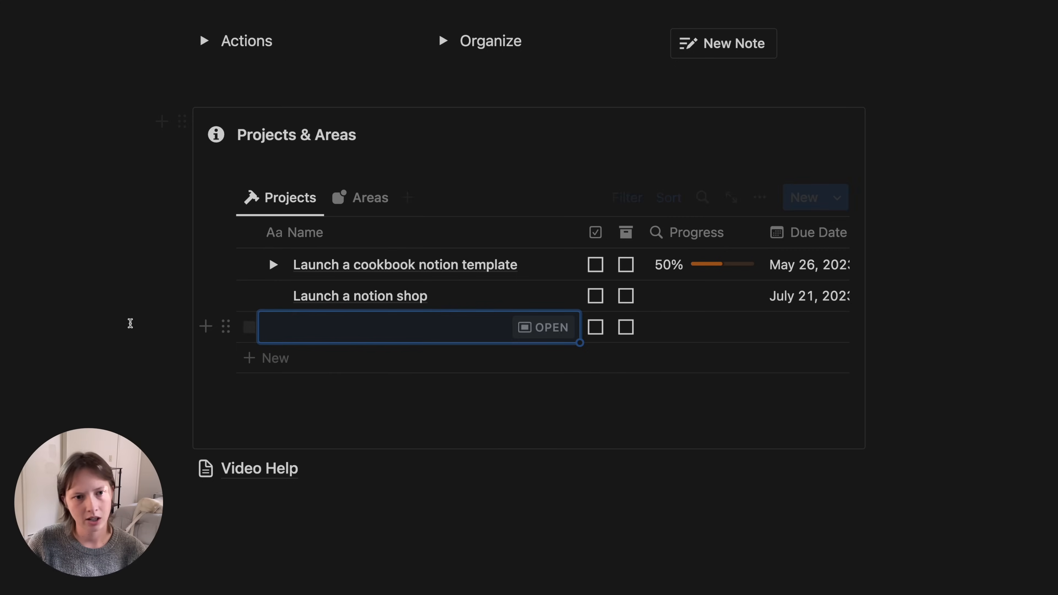
pyautogui.moveTo(131, 324); pyautogui.dragTo(326, 332)
pyautogui.press('BackSpace')
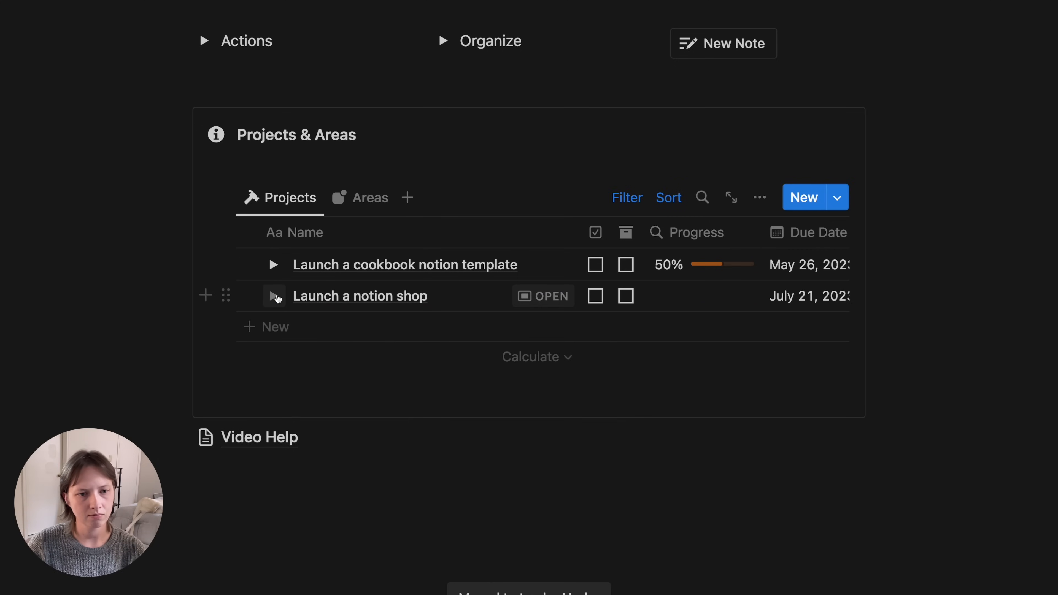
pyautogui.click(275, 296)
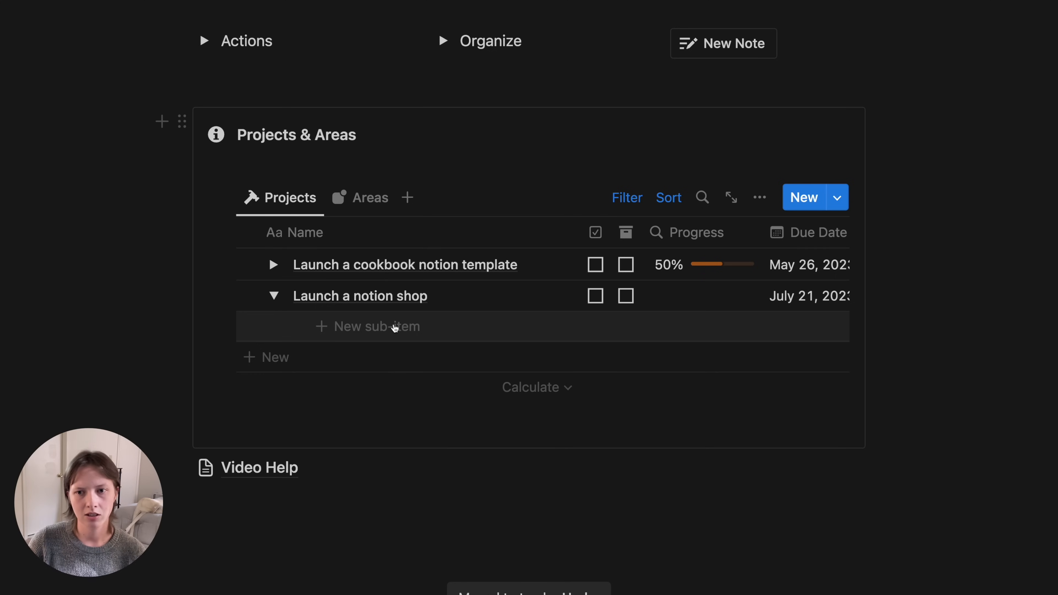
pyautogui.click(125, 199)
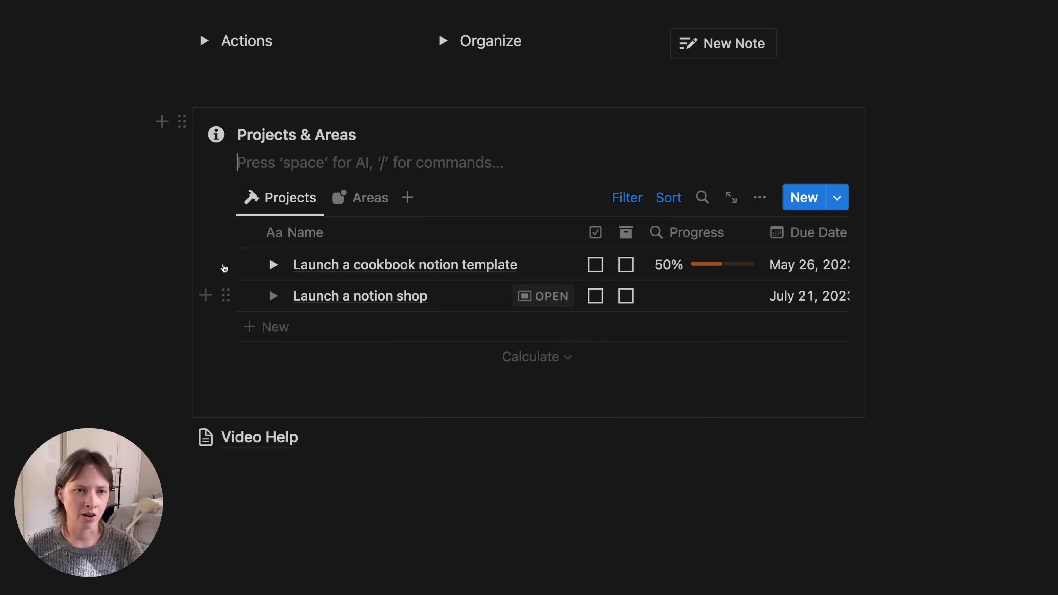
pyautogui.click(398, 133)
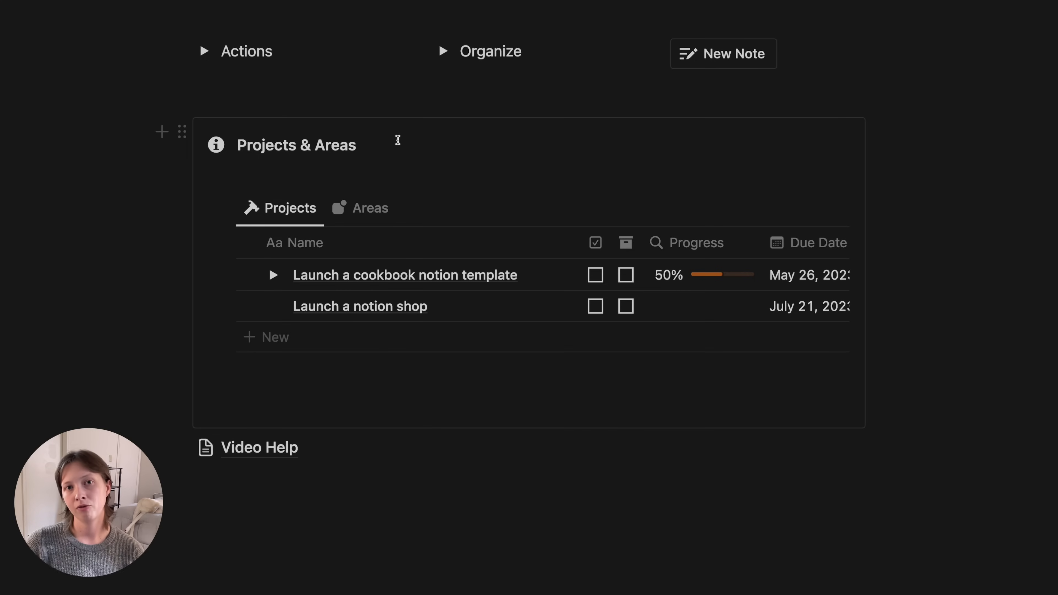